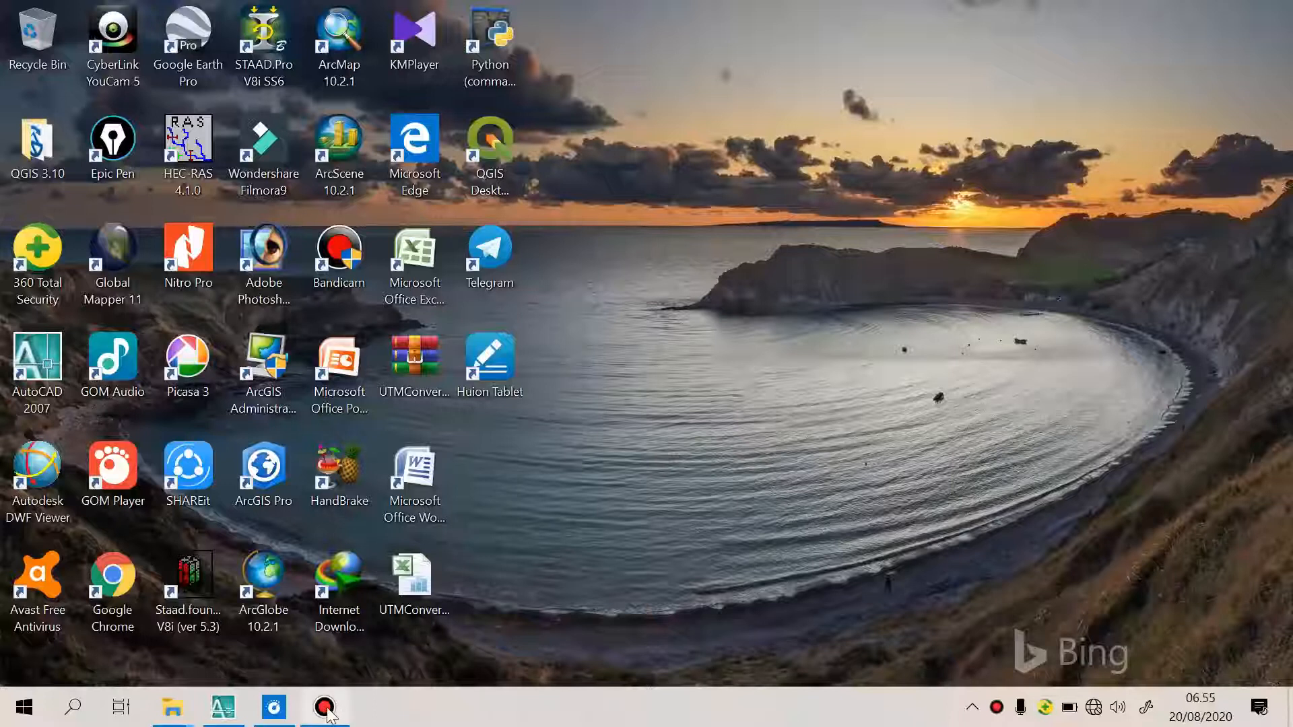
click(328, 714)
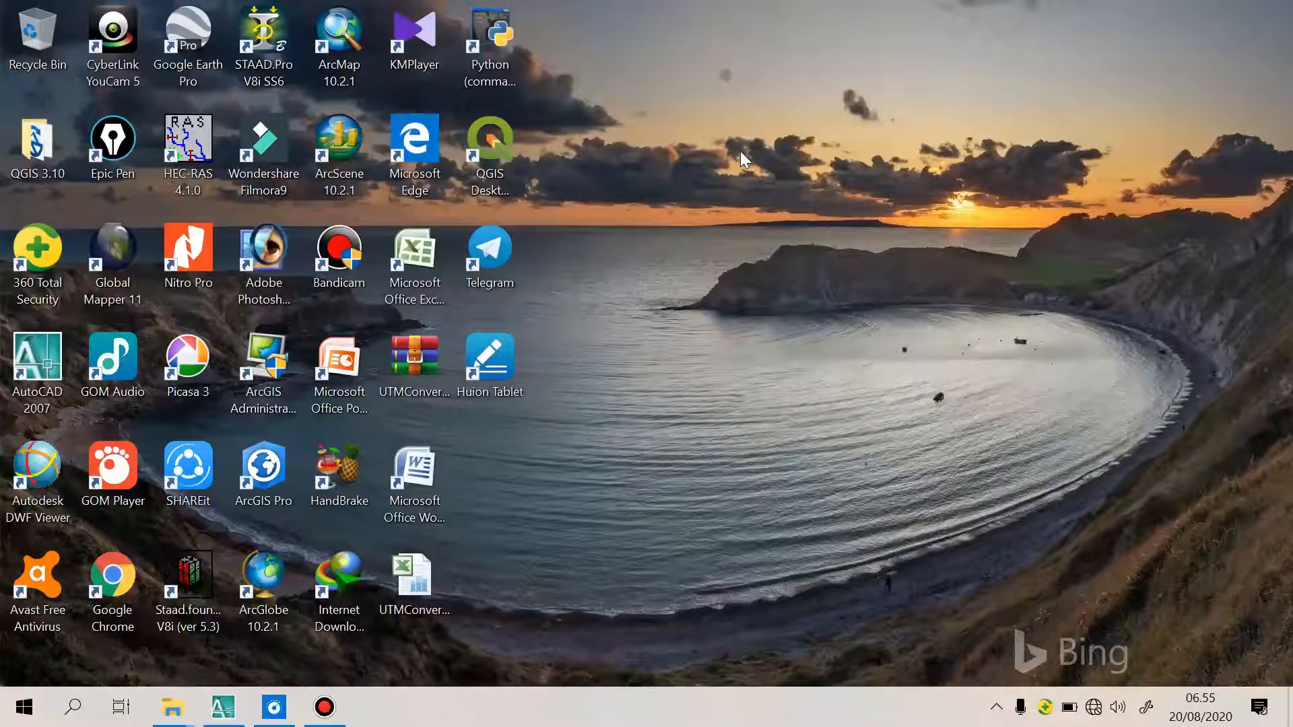
right_click(831, 204)
click(877, 255)
Switch to AutoCAD and bring the open drawing GAMBAR DESAIN BELO 1.dwg to the front
click(224, 709)
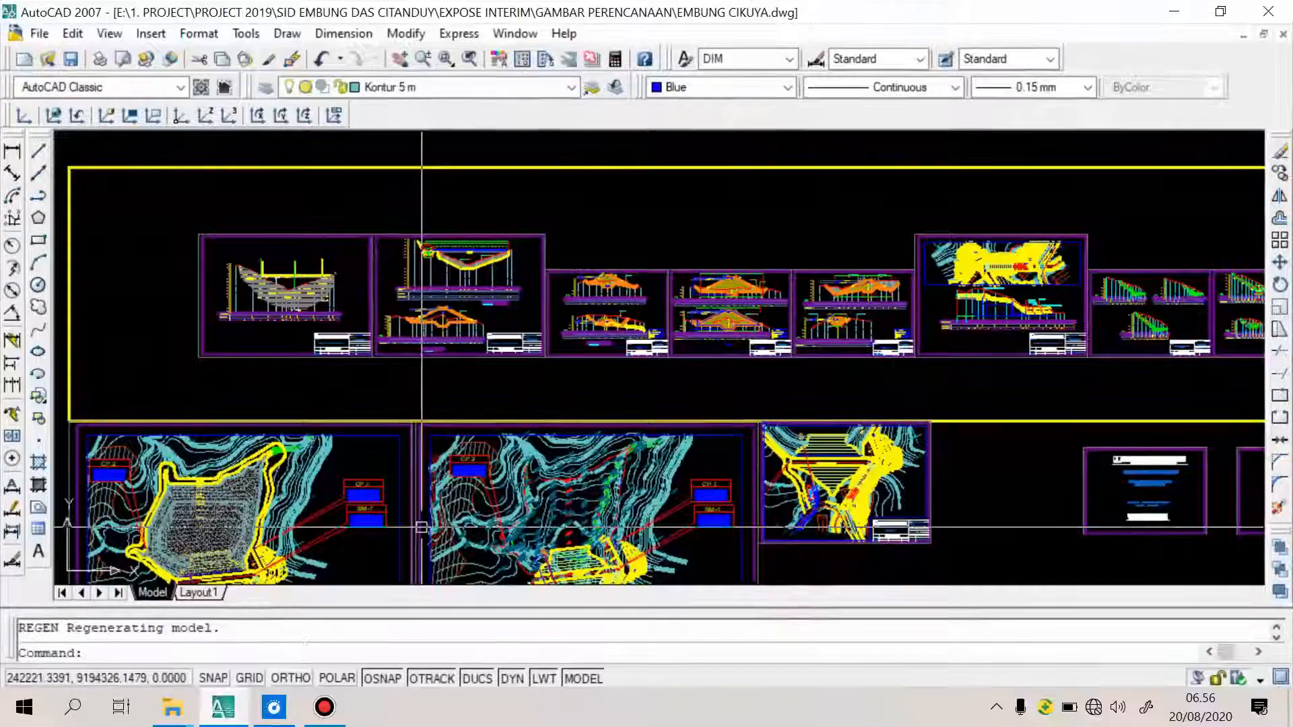
click(515, 34)
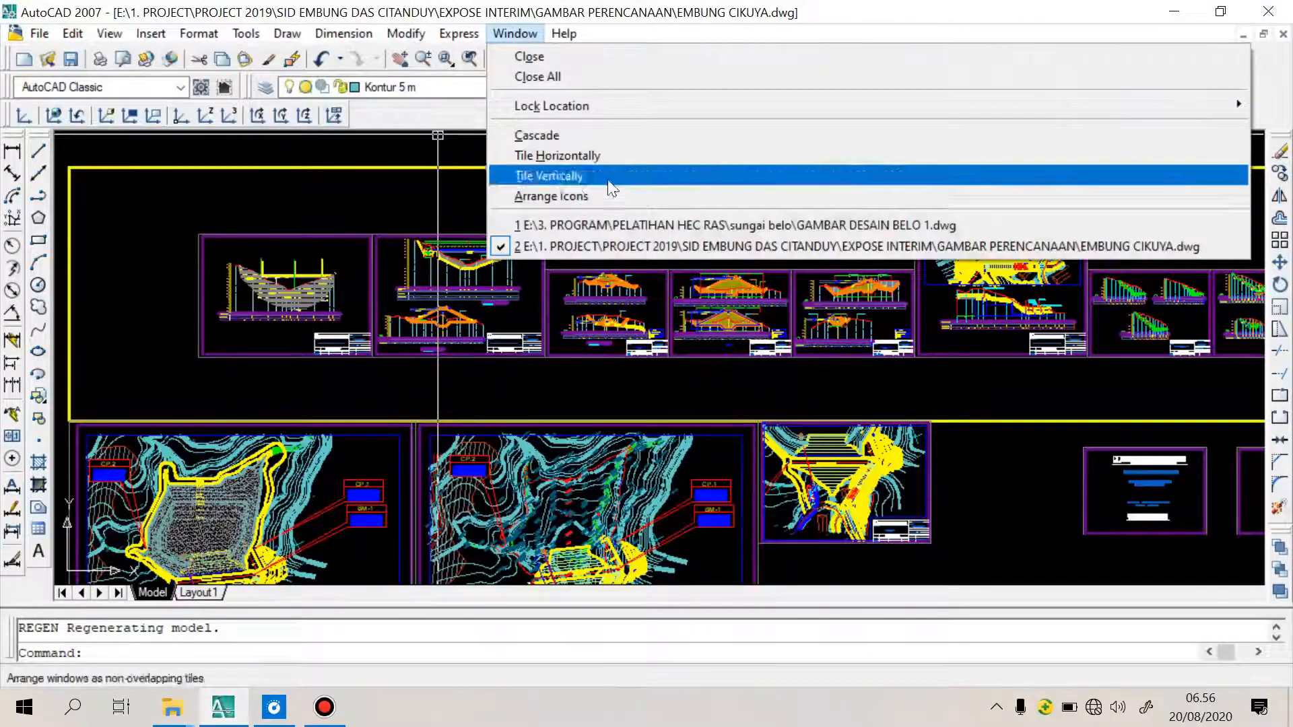
click(635, 222)
Examine the drawing's sheets and the river plan map, including the coordinate grid crosses and northing labels along its edge
scroll(605, 421, down, 10)
scroll(744, 419, up, 5)
scroll(751, 418, down, 4)
scroll(753, 415, up, 4)
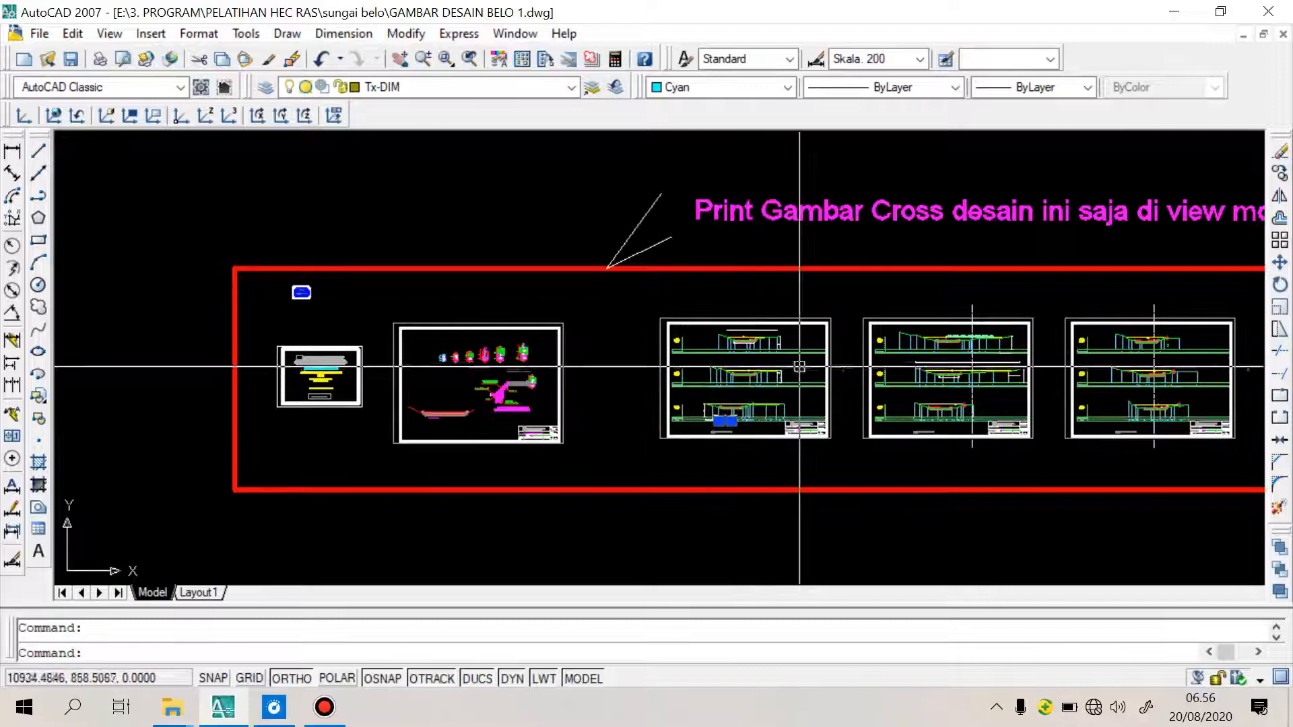
scroll(754, 374, down, 7)
scroll(753, 370, up, 4)
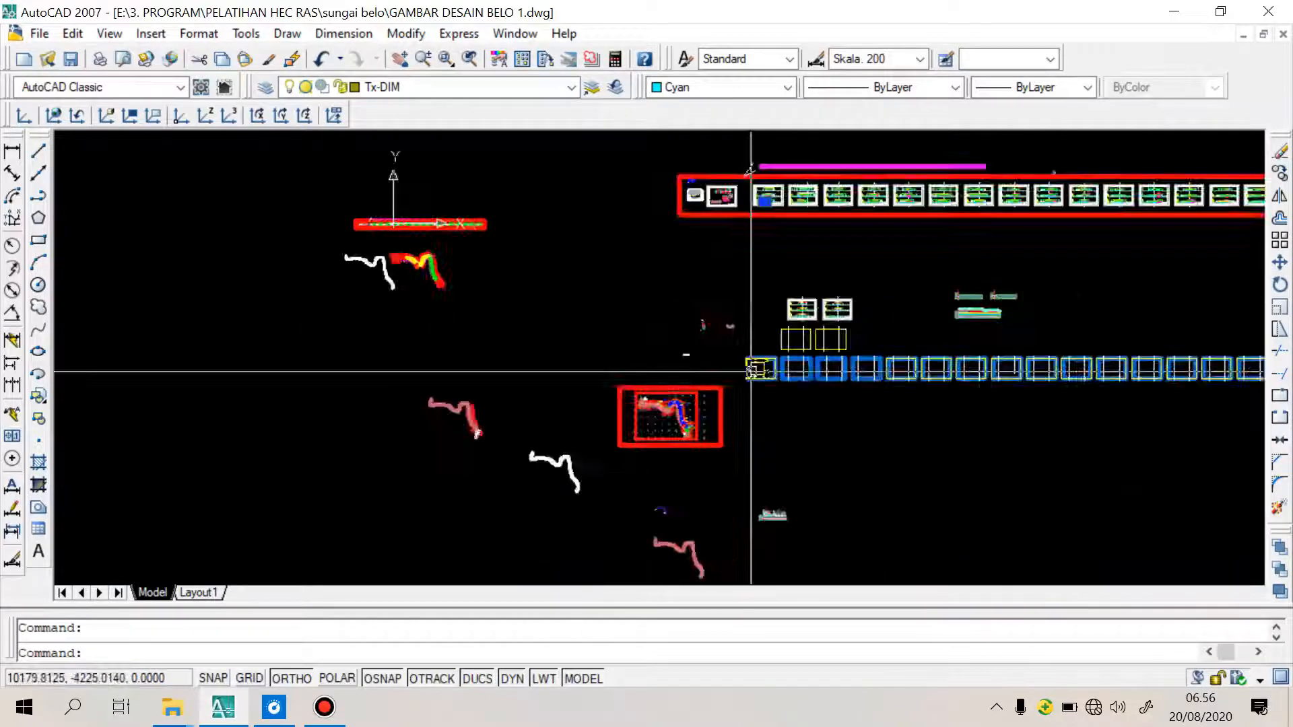
scroll(788, 378, up, 2)
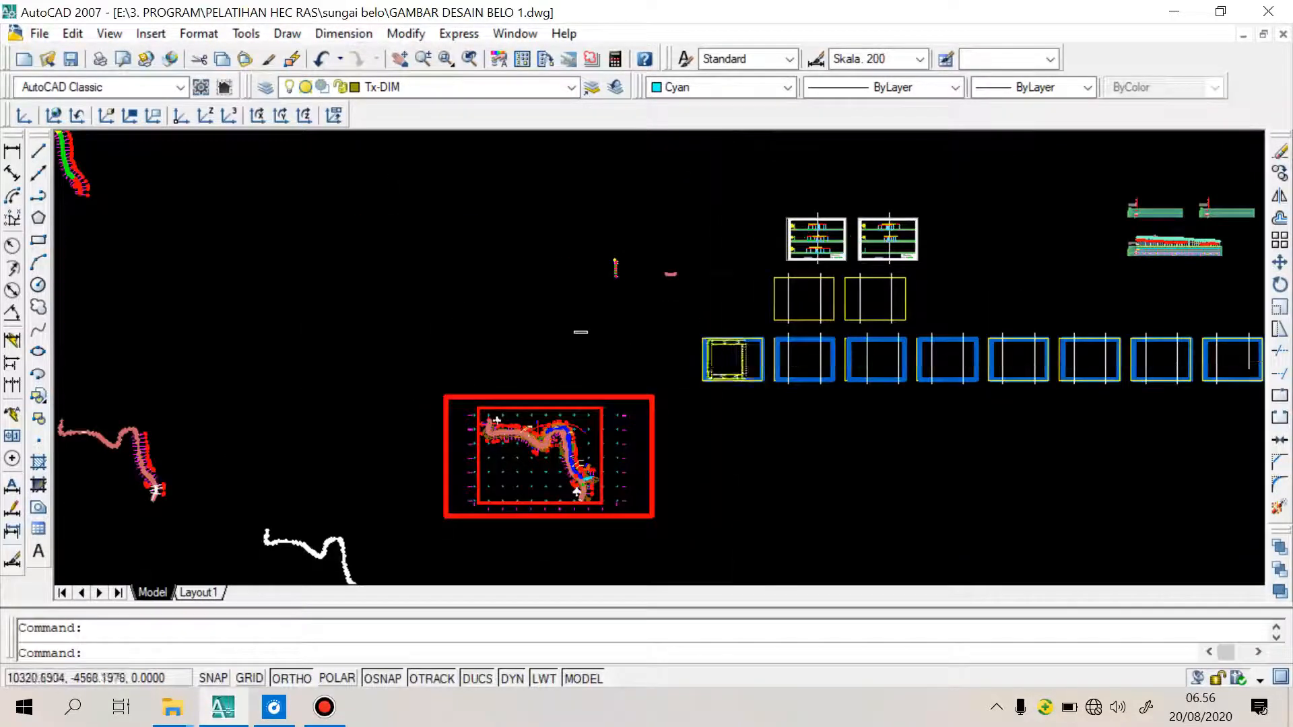
scroll(720, 372, down, 6)
scroll(667, 425, up, 5)
scroll(670, 427, up, 3)
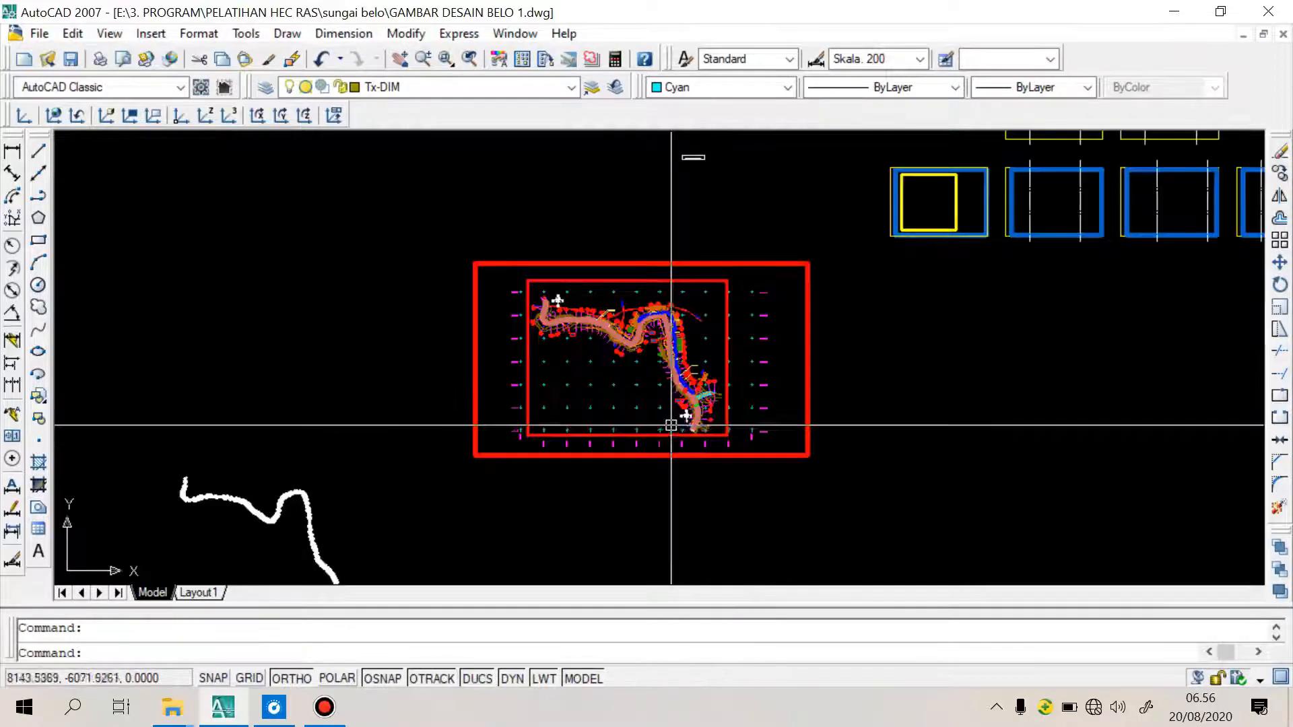
scroll(592, 366, up, 6)
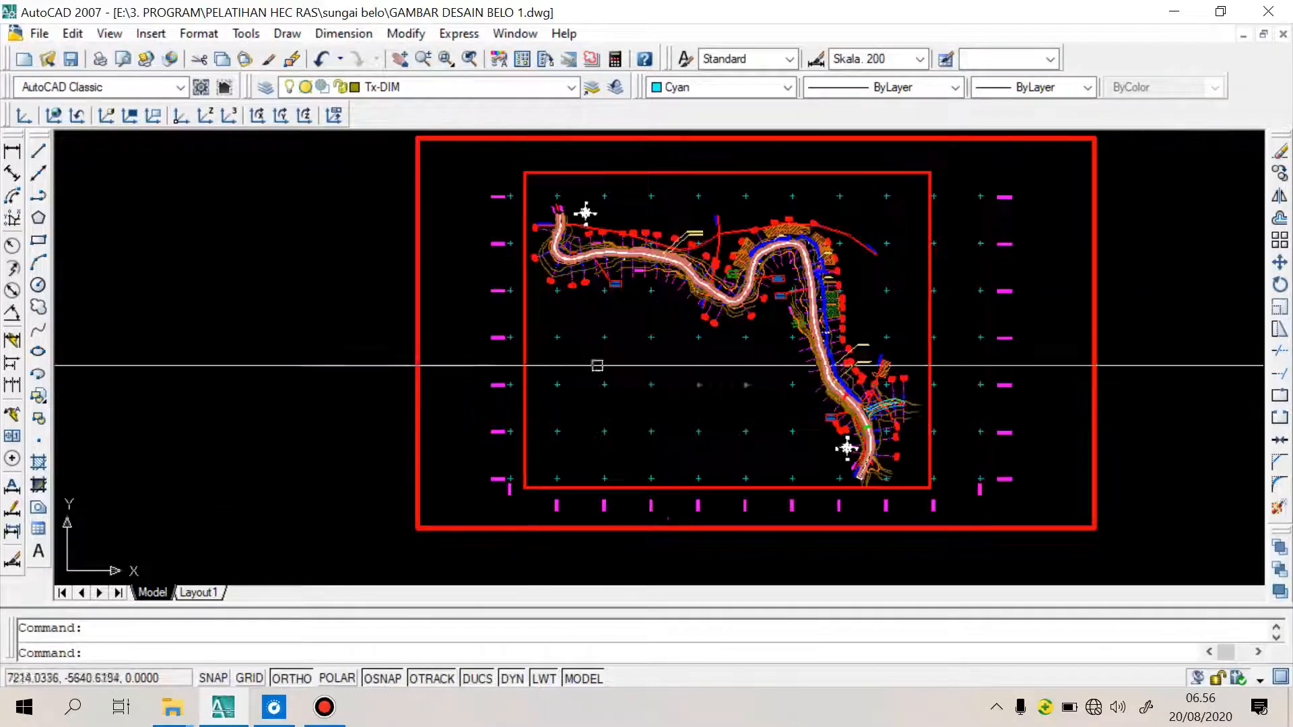
scroll(708, 366, down, 2)
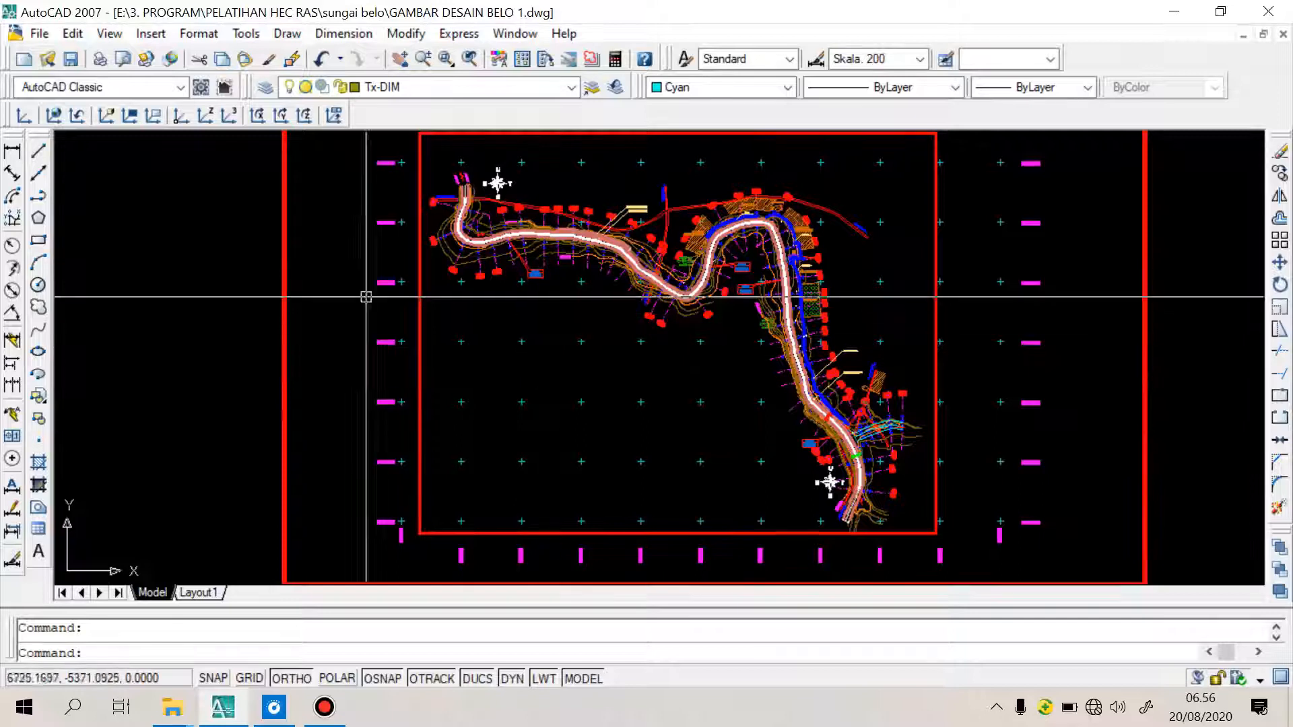
scroll(416, 307, up, 2)
scroll(351, 301, up, 6)
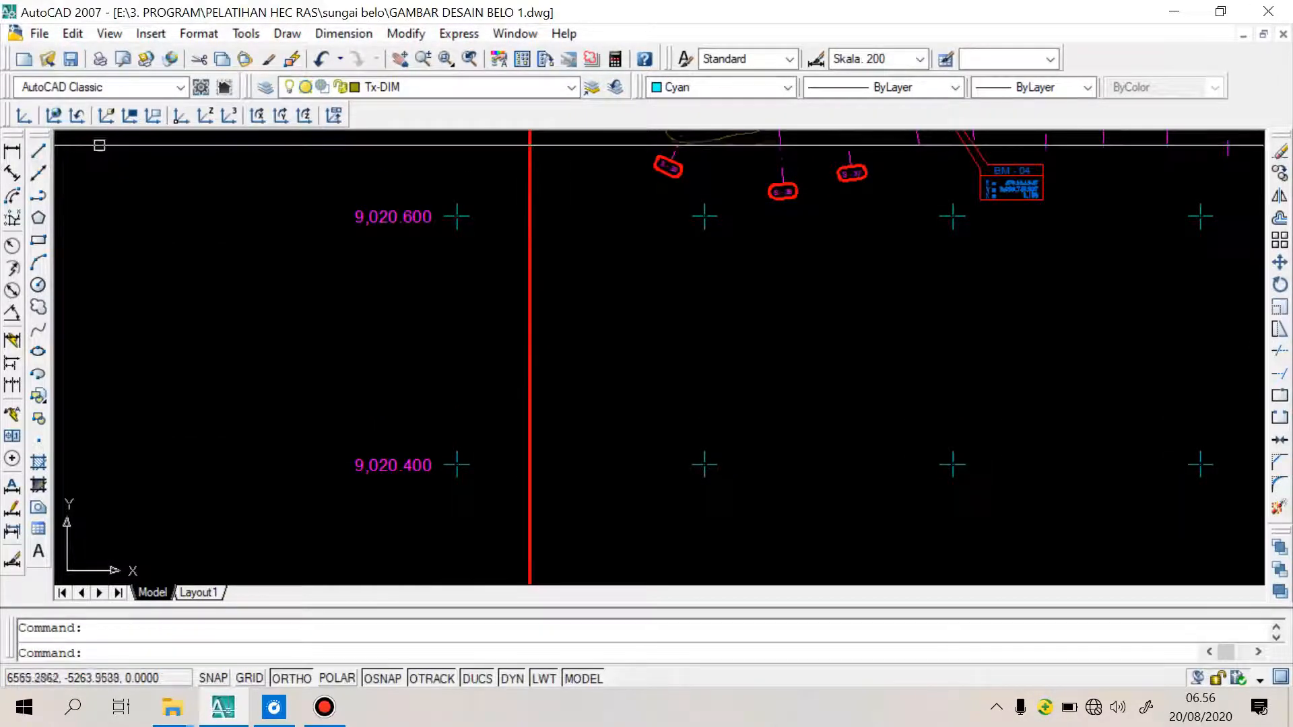
Add a vertical linear dimension between the grid crosses at northings 9,020.600 and 9,020.400
click(14, 150)
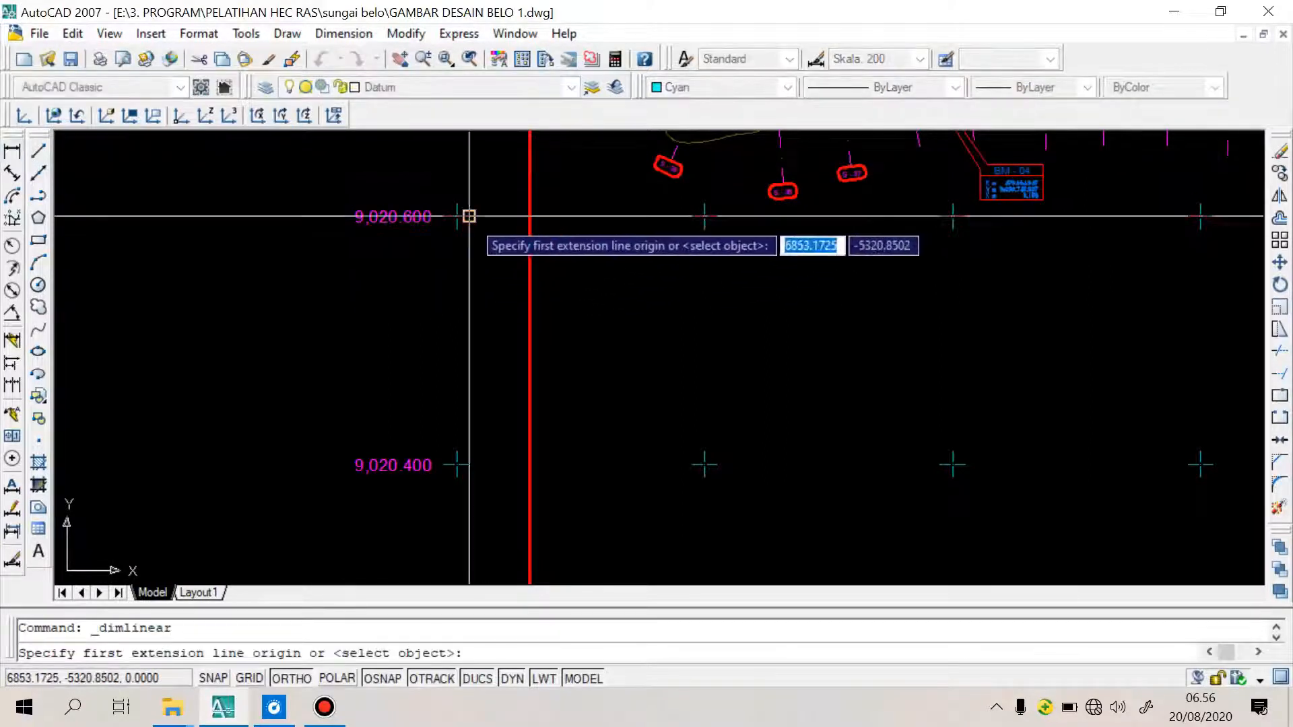
click(469, 217)
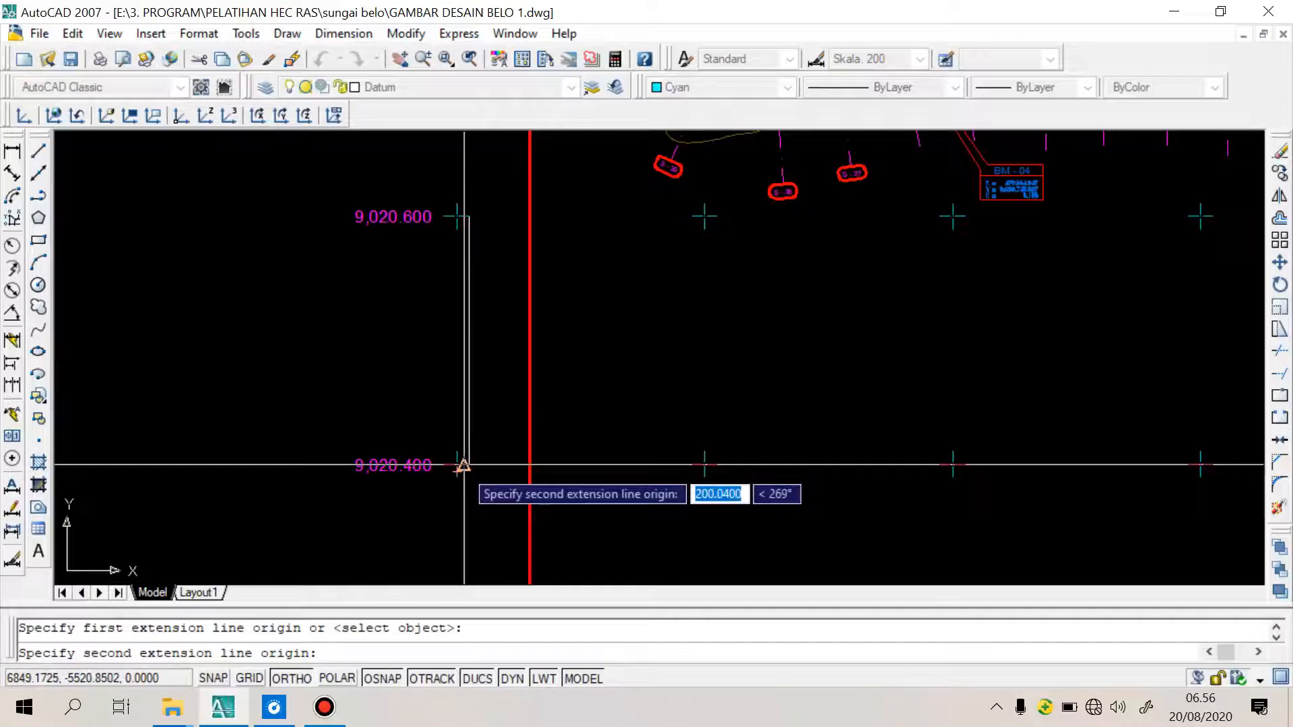
click(465, 465)
click(386, 384)
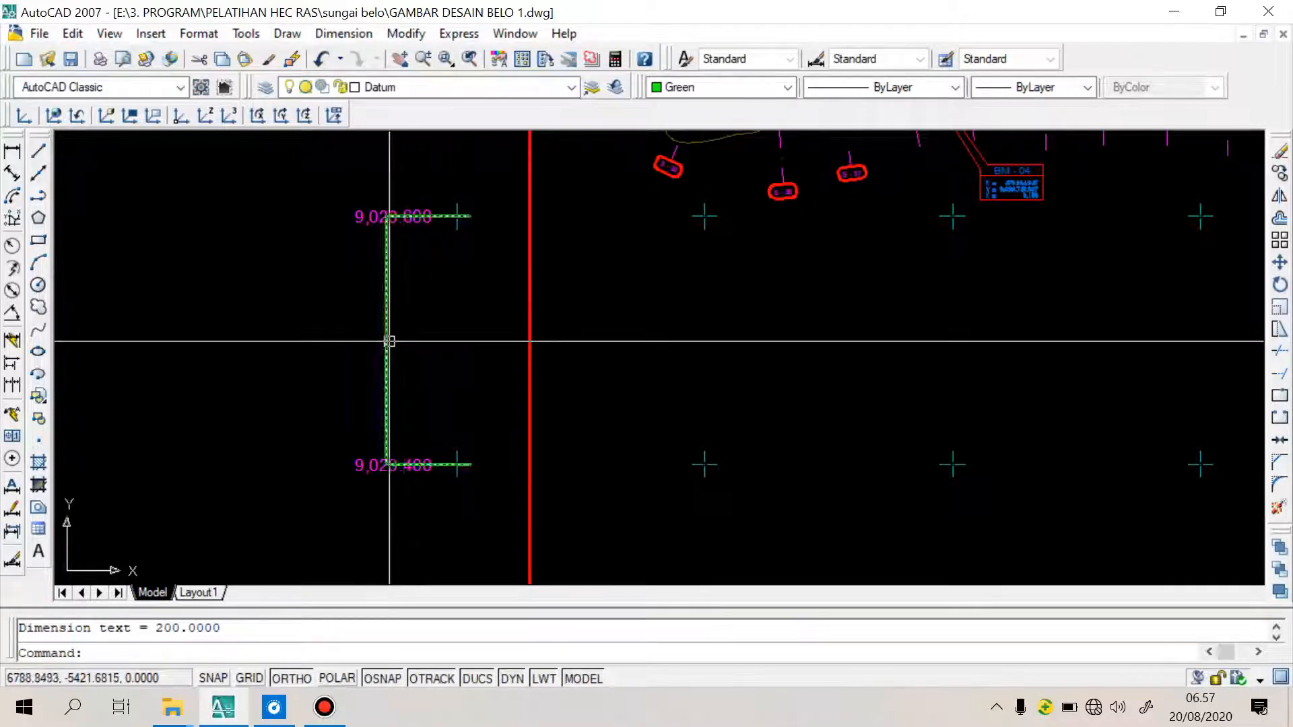
Inspect the text of the new grid dimension and review the list of dimension styles without changing any
scroll(389, 340, up, 4)
scroll(394, 336, up, 3)
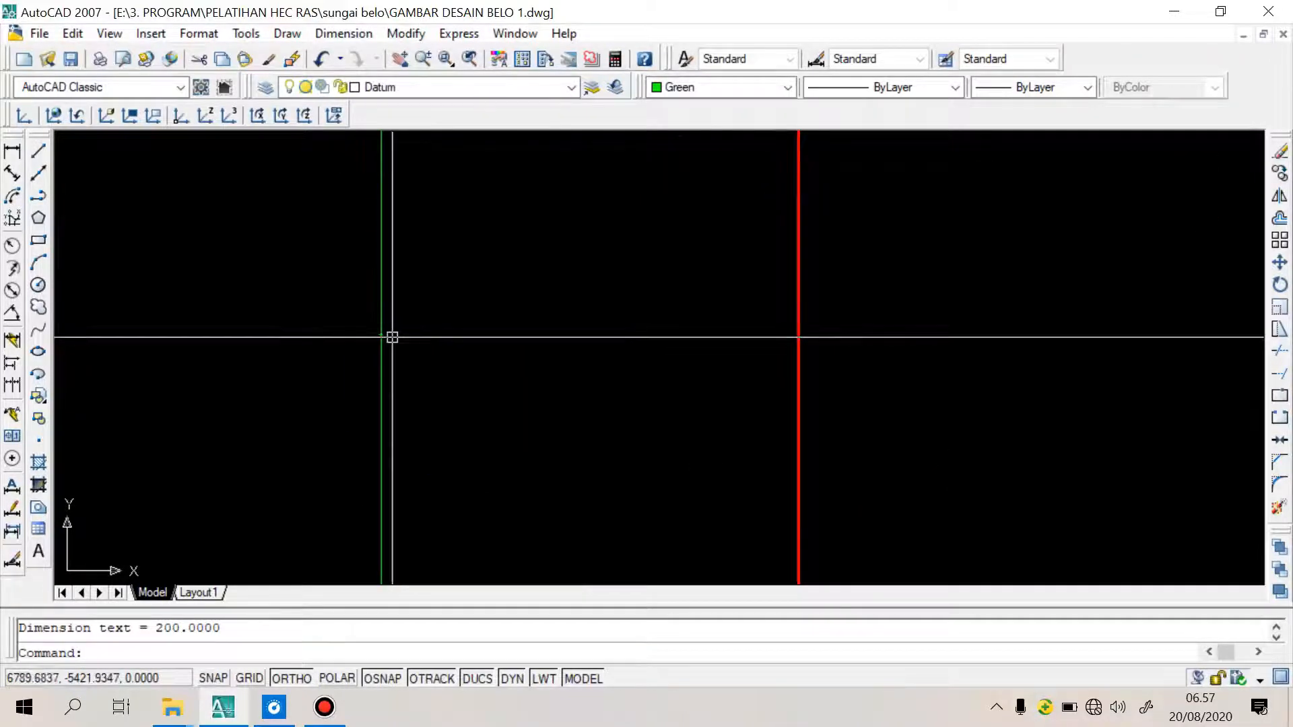
middle_drag(390, 337, 356, 332)
scroll(356, 333, up, 1)
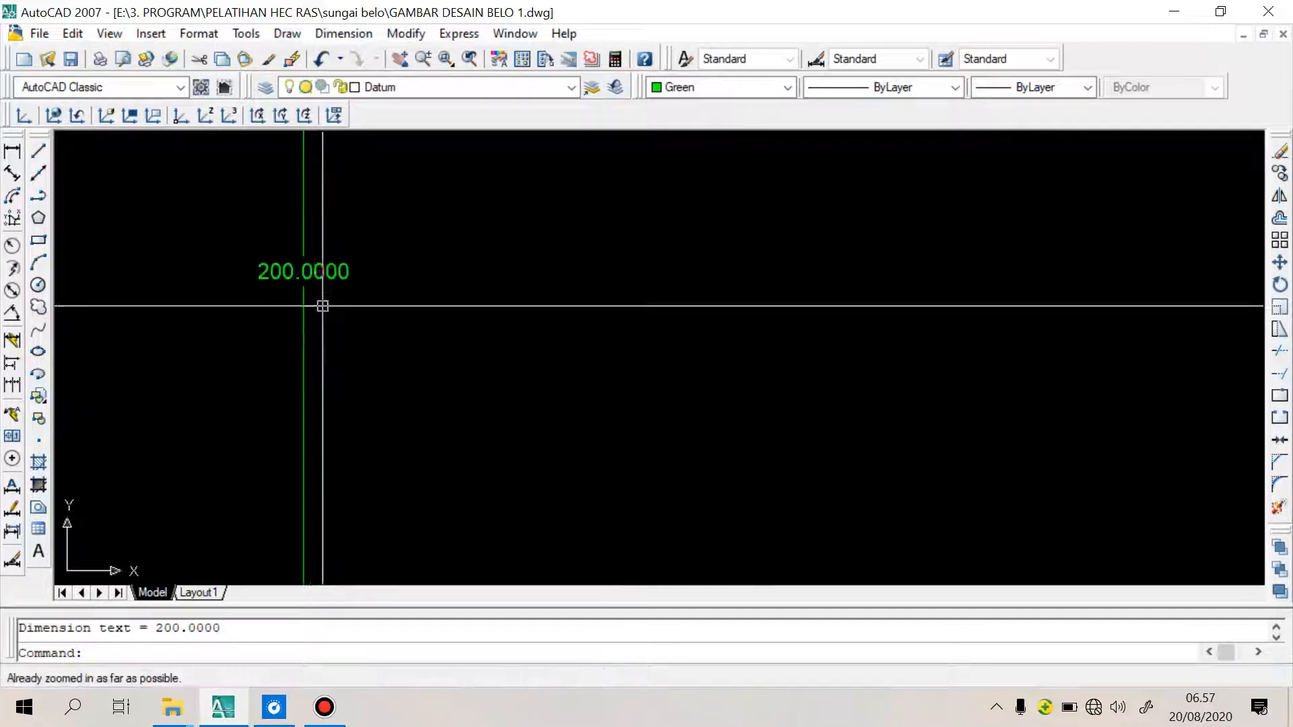
scroll(424, 315, down, 2)
click(451, 346)
click(381, 306)
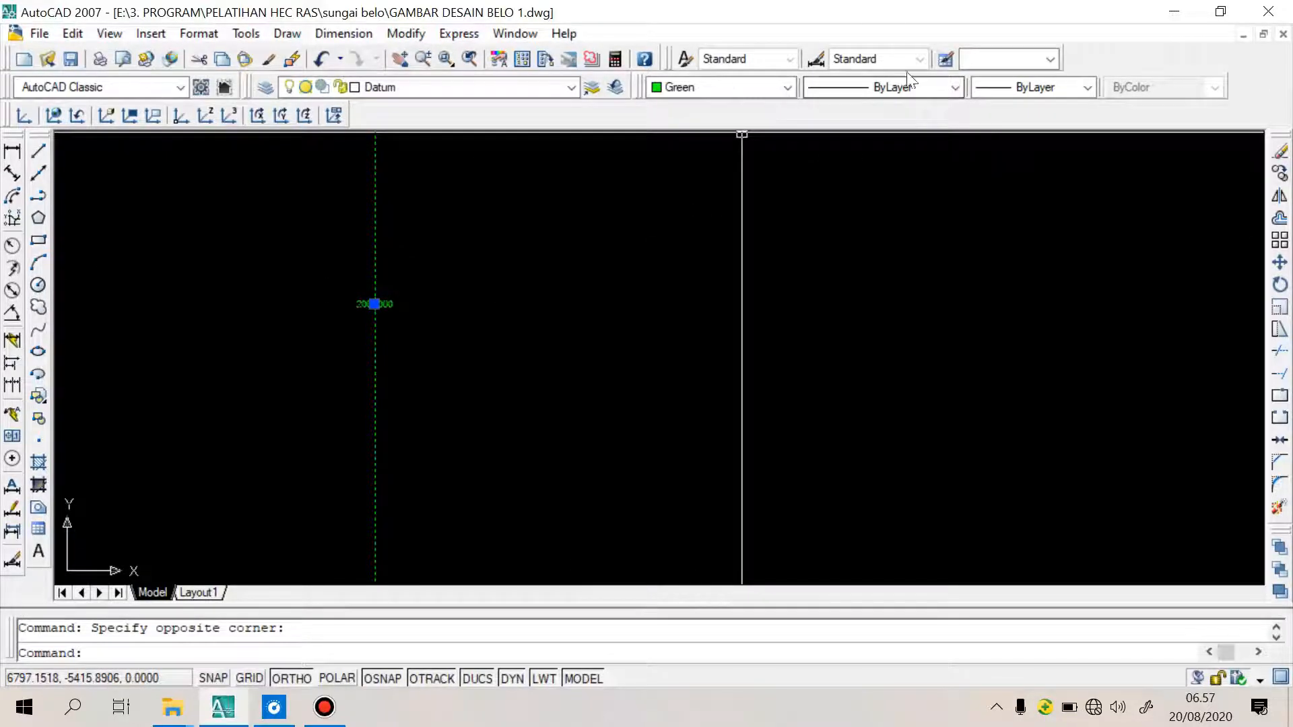
key(Escape)
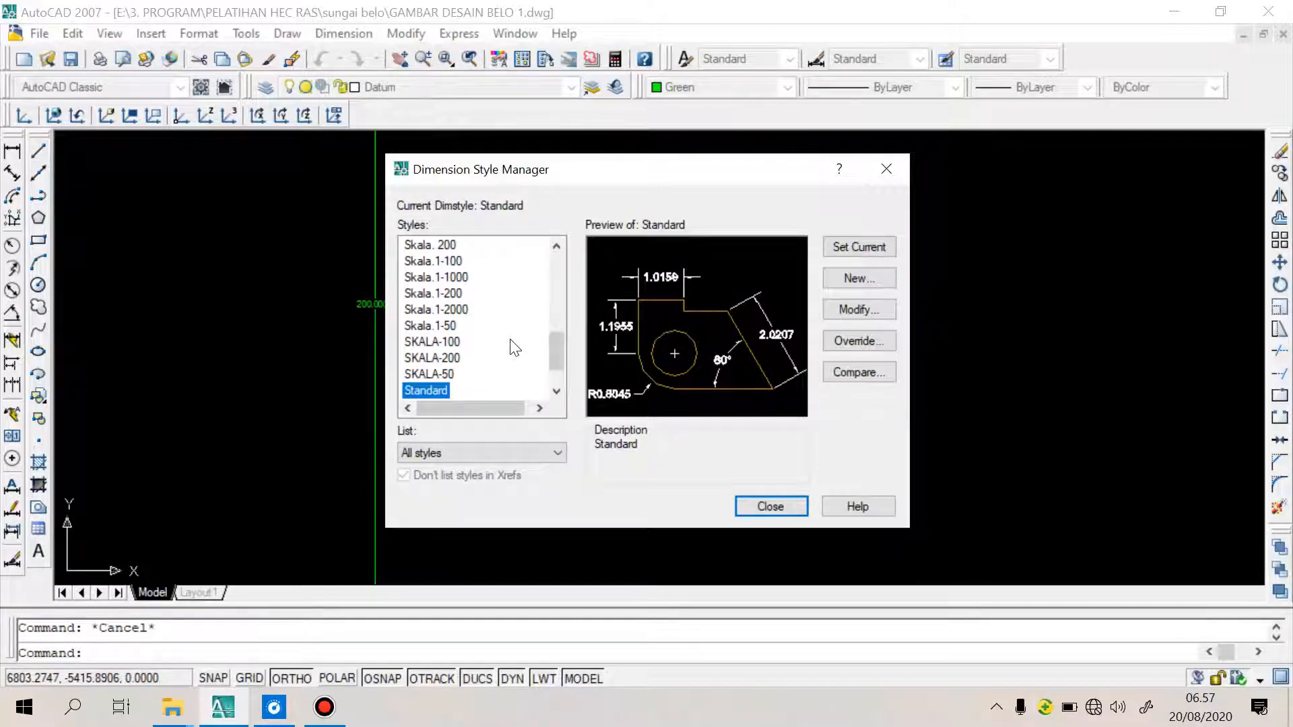
click(781, 510)
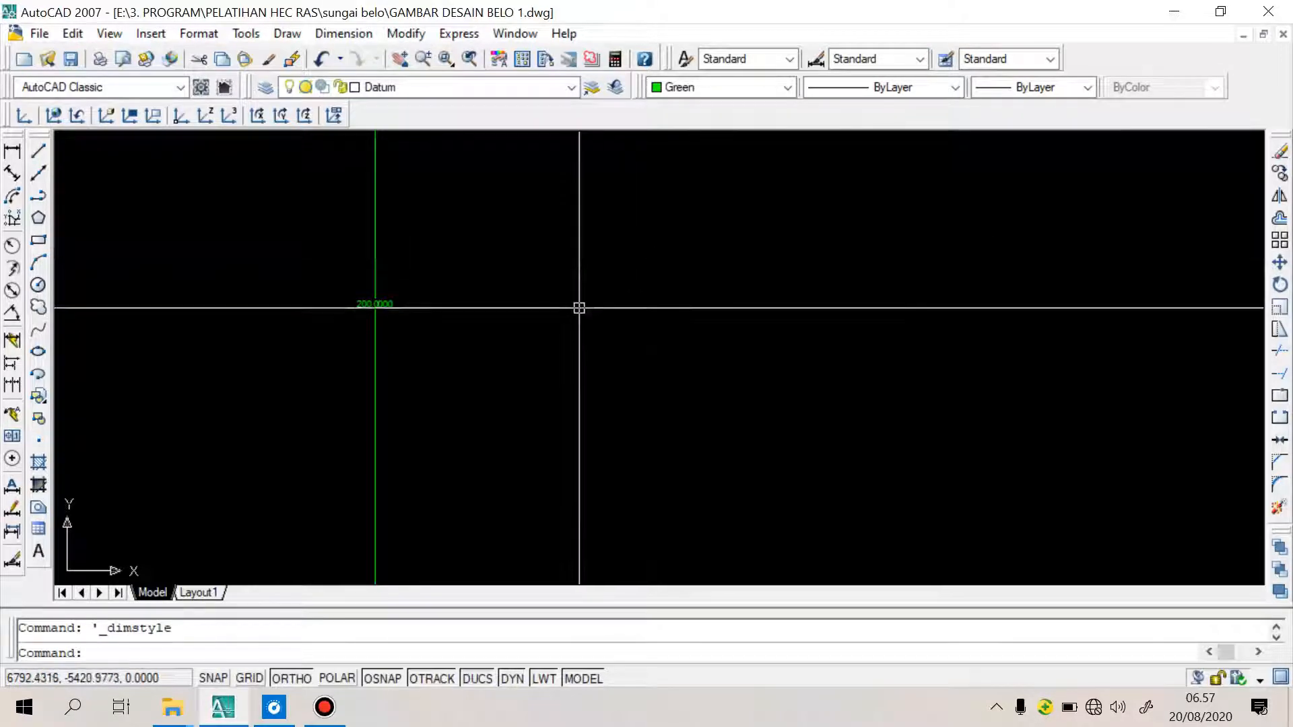
Draw a horizontal line from the 9,020.600 grid cross outward past its northing label
scroll(557, 281, up, 5)
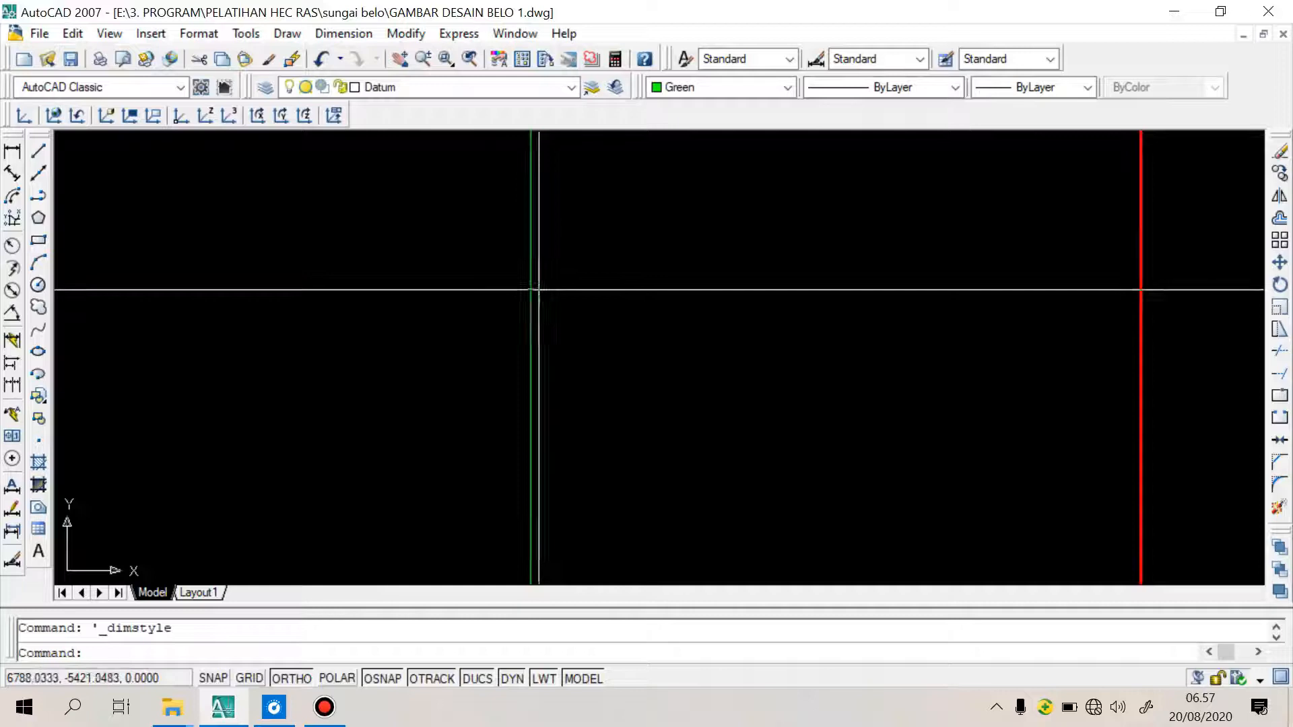
text(l)
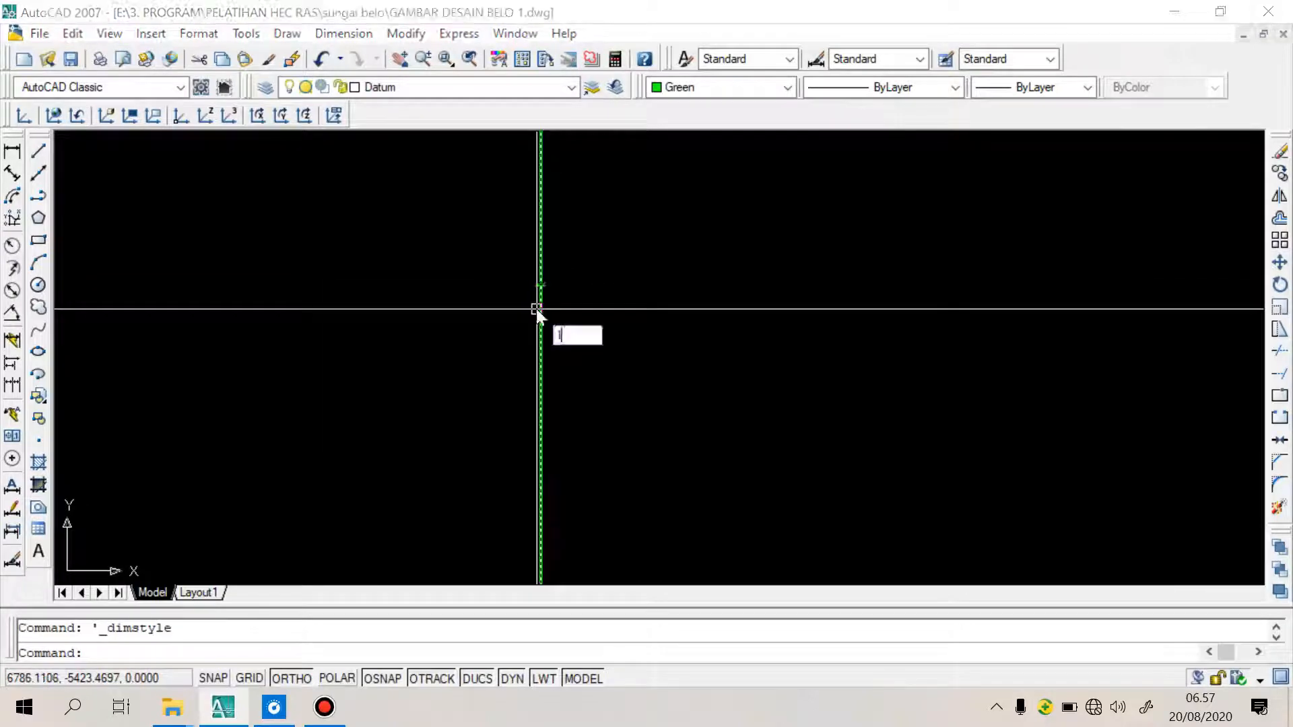
key(Return)
scroll(607, 323, down, 3)
scroll(681, 270, up, 3)
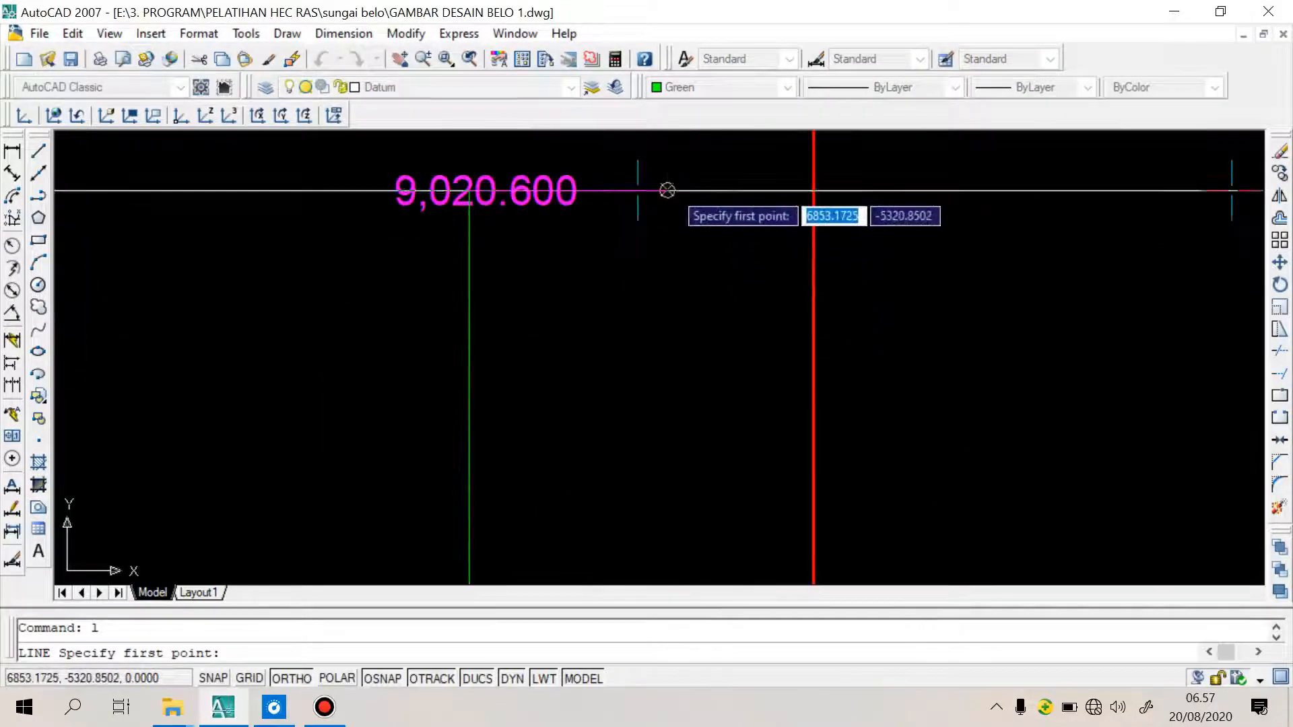
click(667, 191)
scroll(792, 219, down, 2)
click(439, 265)
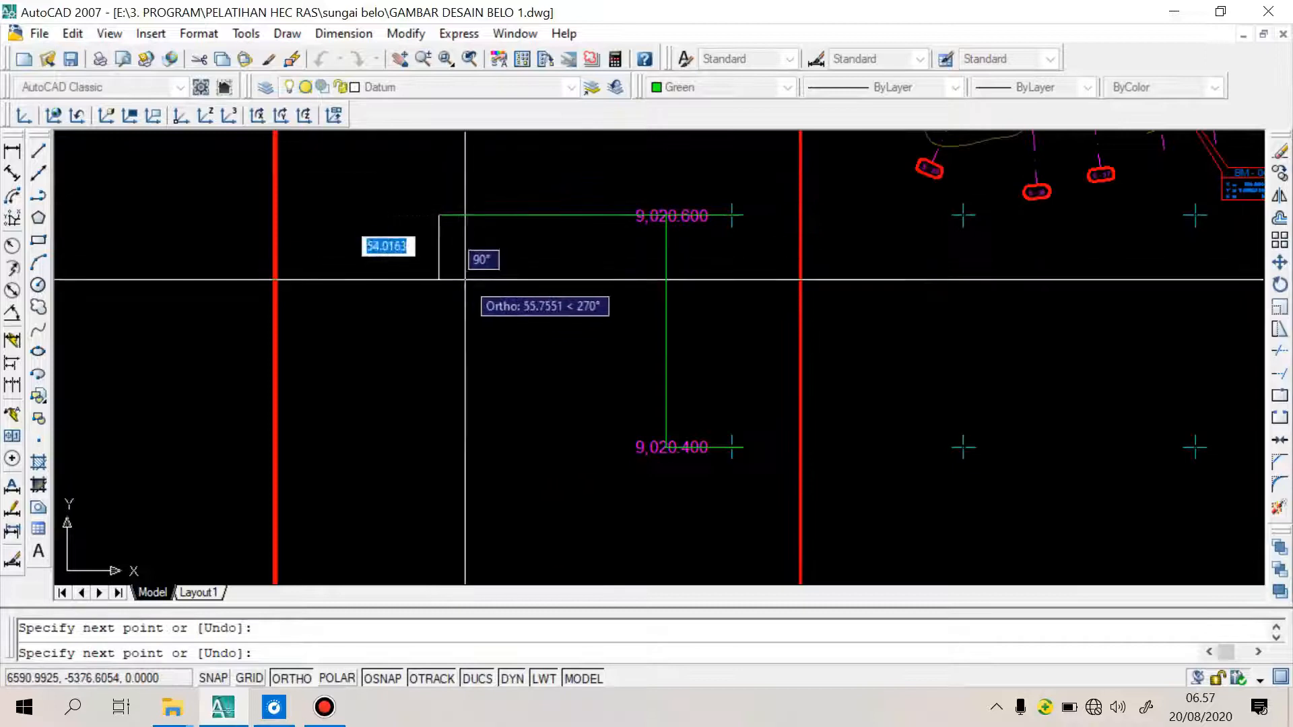
key(Return)
Offset the horizontal line by 200 toward the 9,020.400 grid cross
text(o)
key(Return)
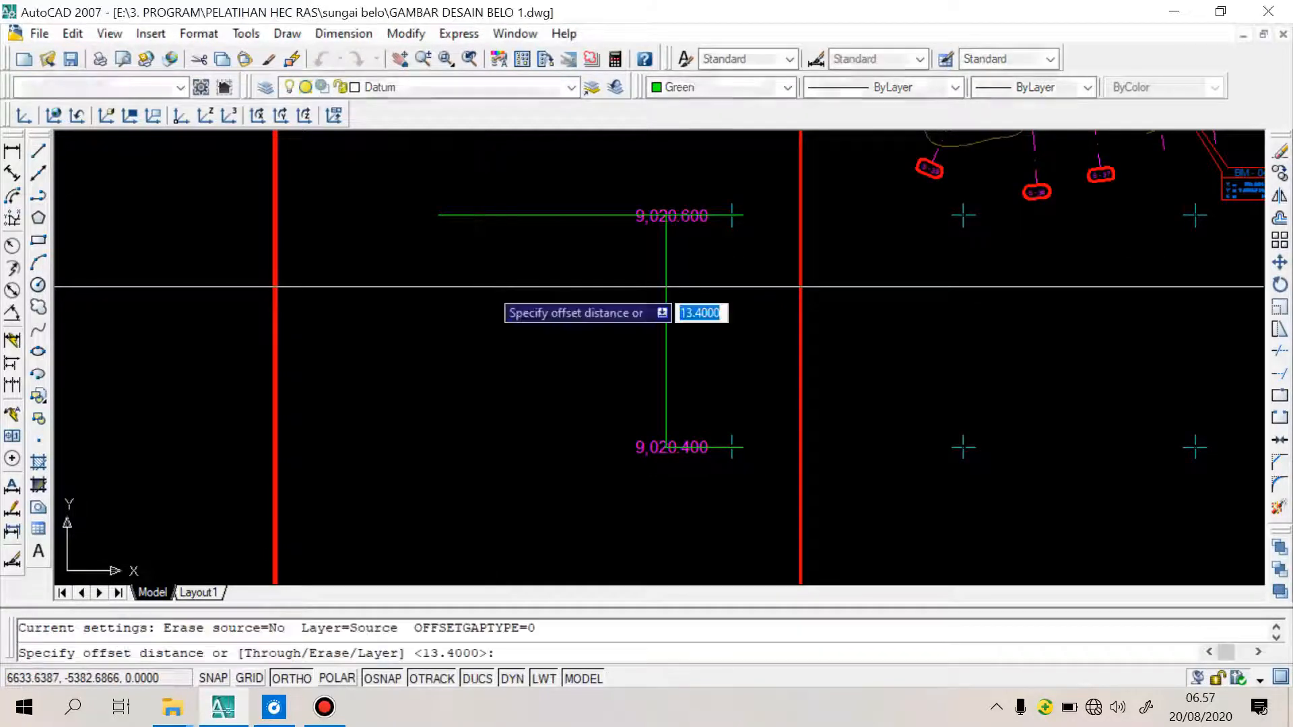
text(2)
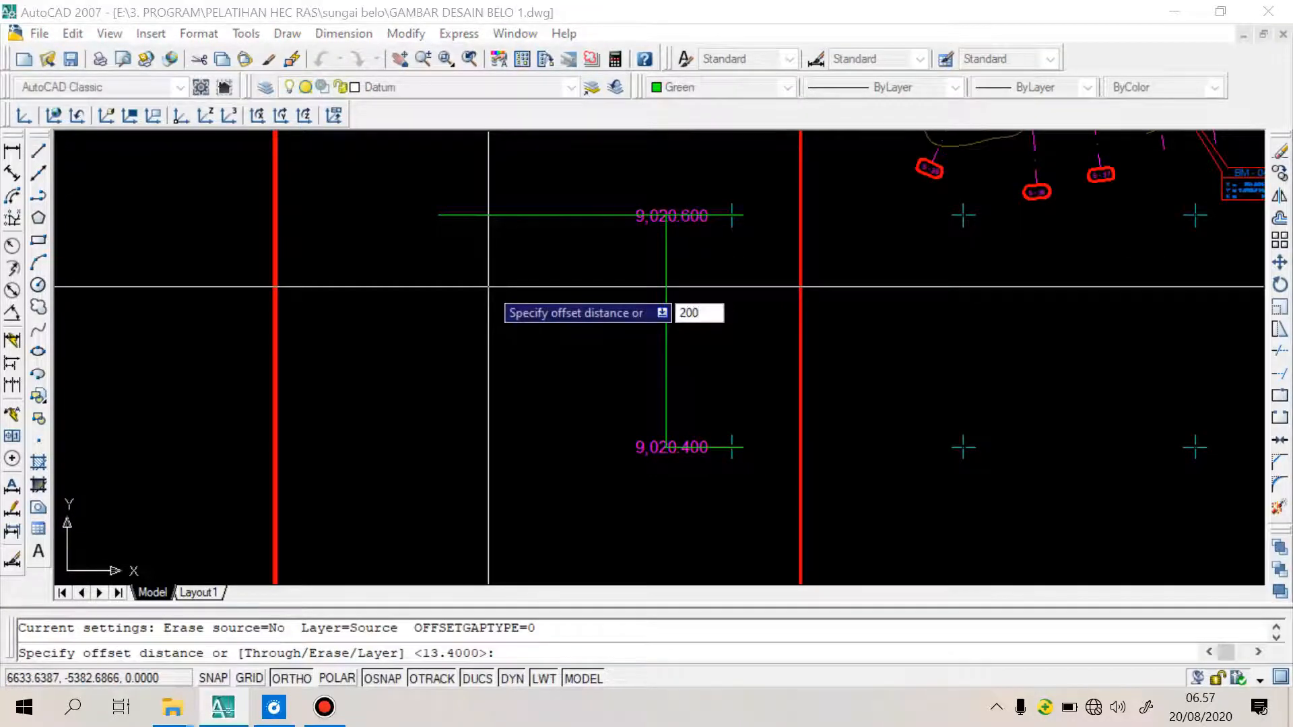
key(Return)
click(539, 215)
click(603, 398)
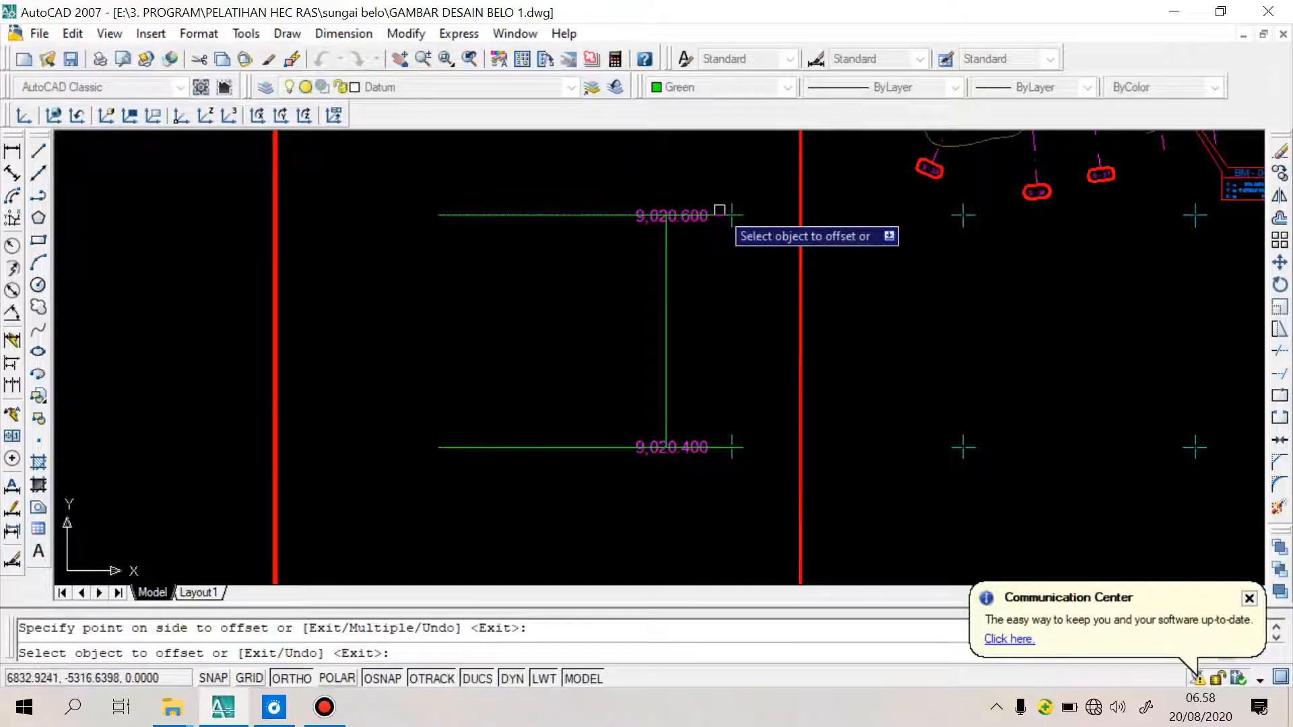
right_click(744, 359)
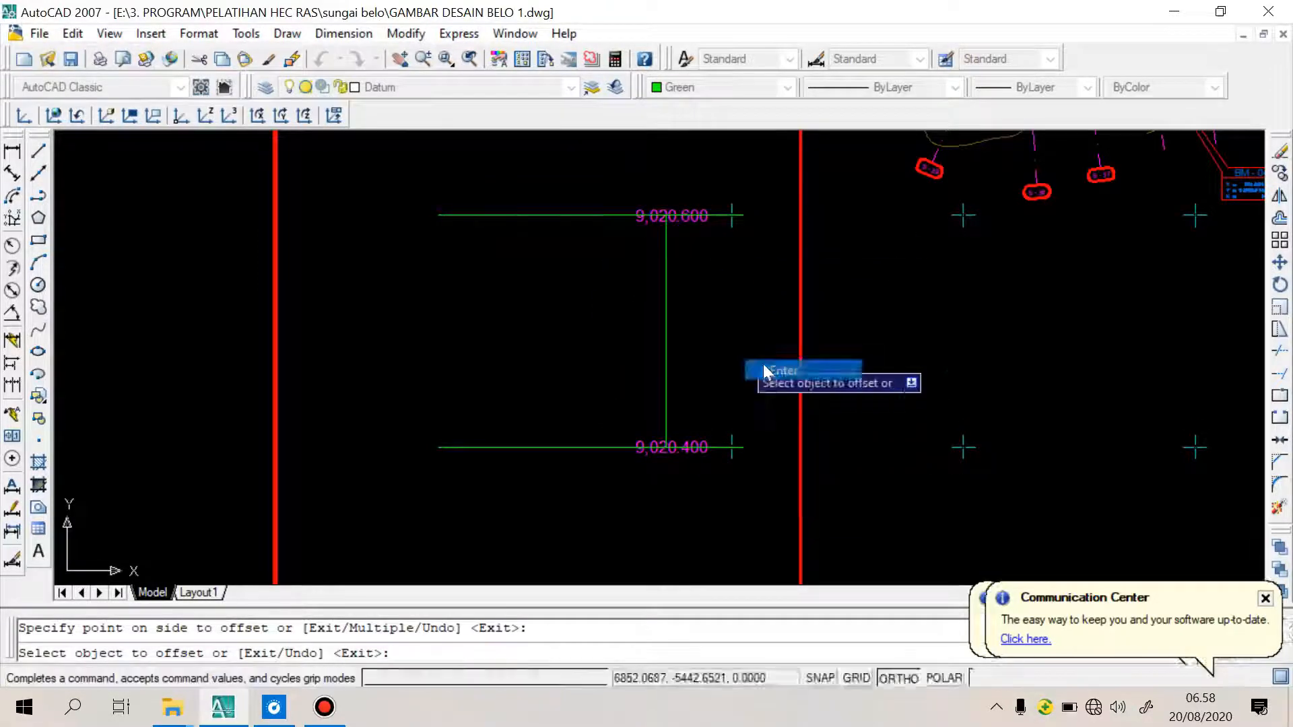
click(766, 371)
Locate benchmark BM - 01 on the river plan and select its coordinate box with the leader to inspect its position
scroll(681, 347, down, 6)
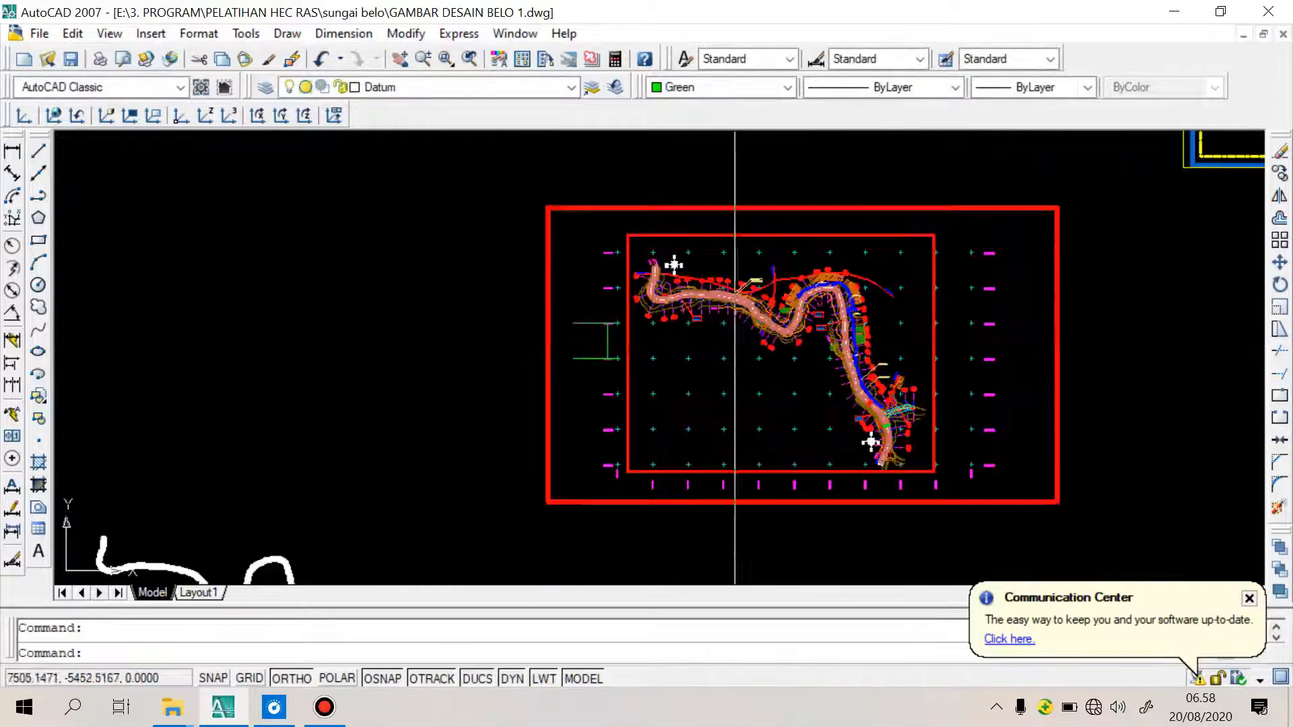
scroll(756, 335, up, 2)
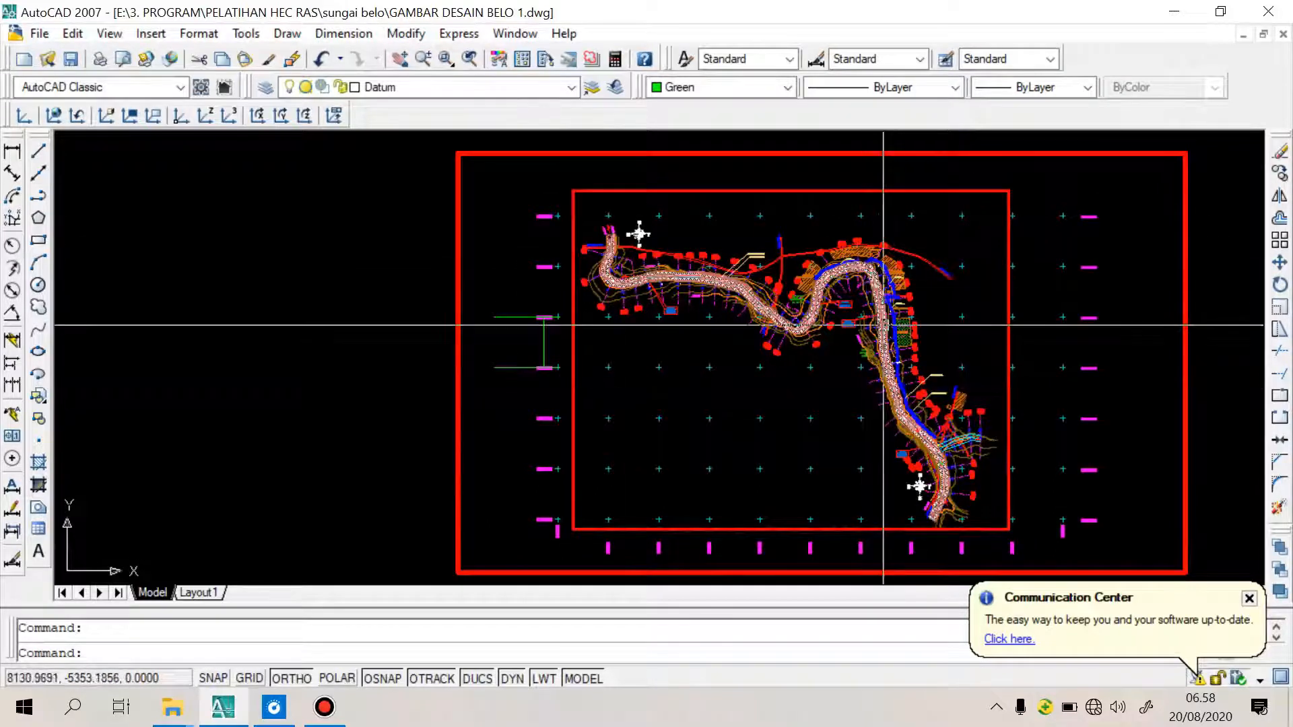
scroll(920, 463, up, 10)
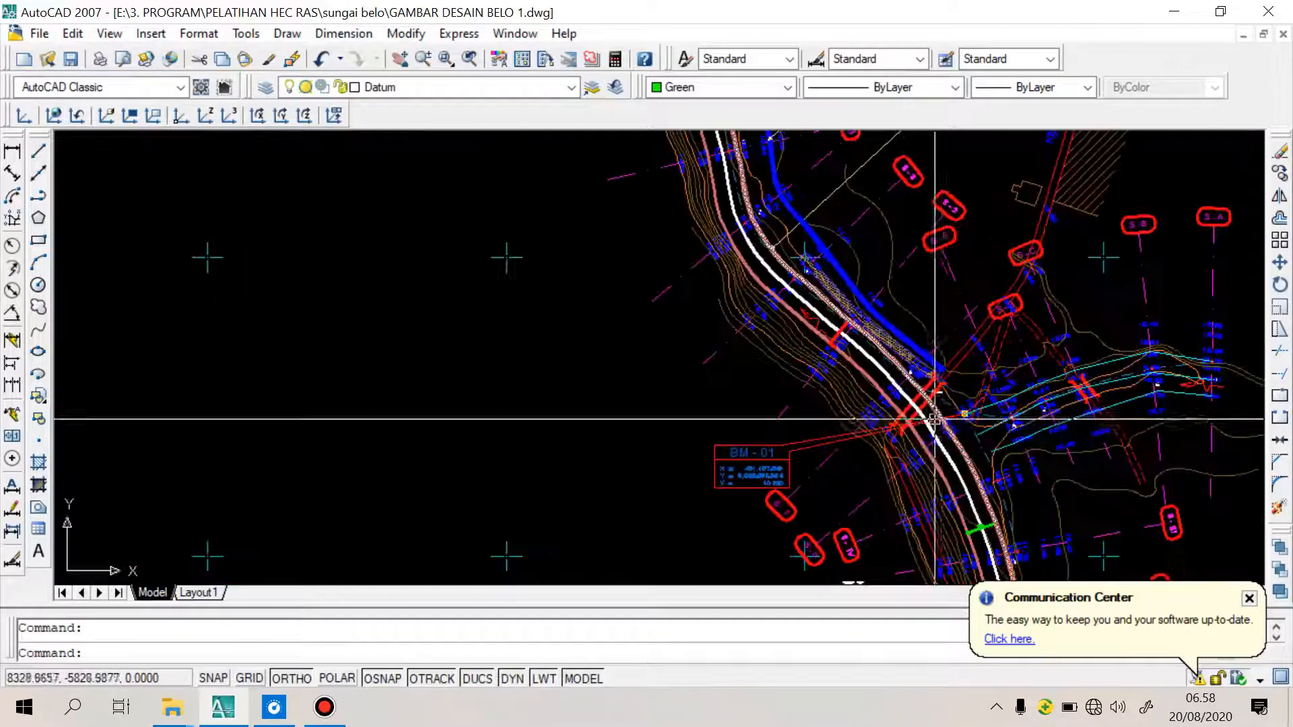
scroll(935, 419, up, 4)
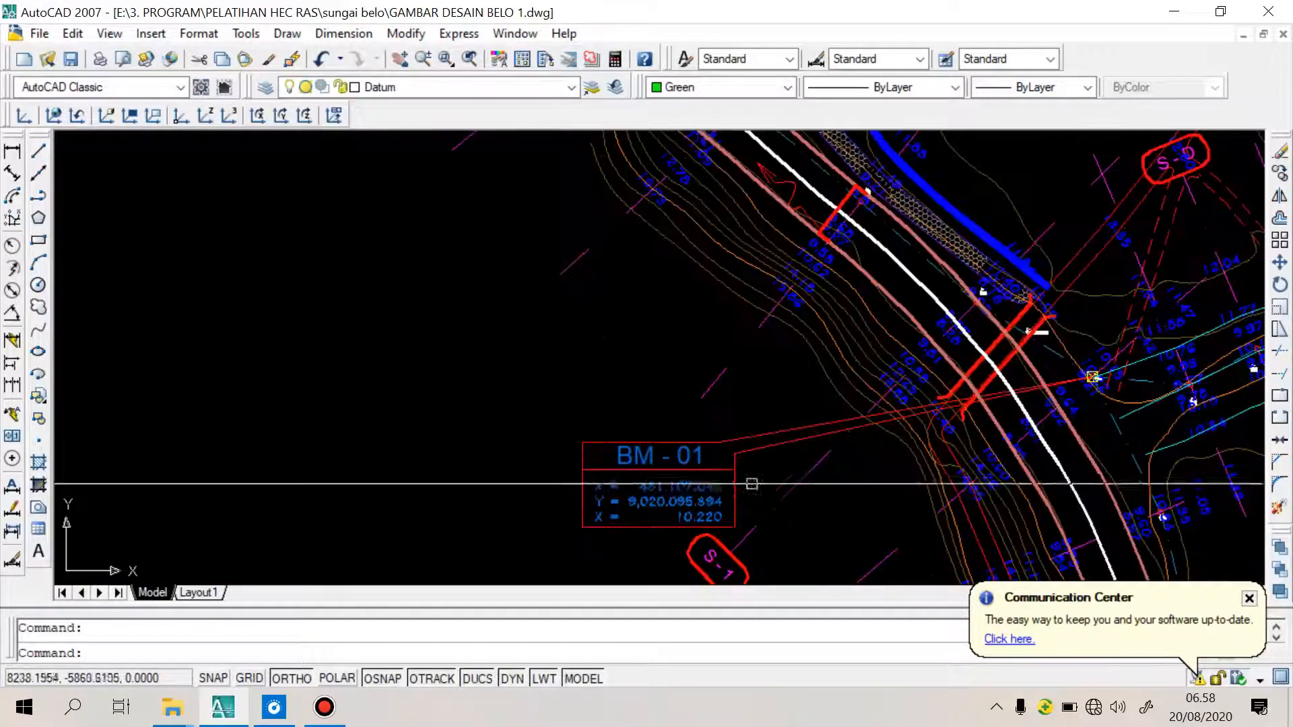
click(782, 470)
click(750, 430)
scroll(771, 433, down, 4)
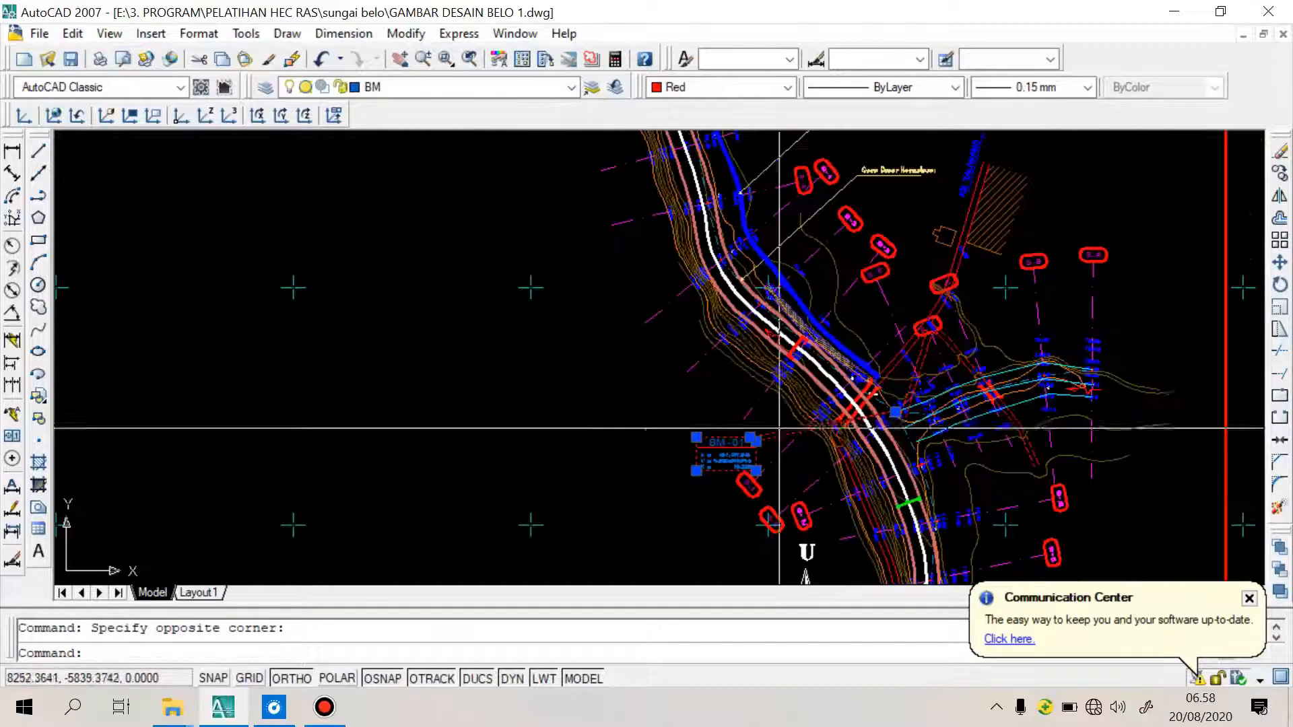
scroll(833, 434, up, 2)
scroll(835, 441, down, 8)
scroll(806, 462, up, 8)
Add the BM - 02 and BM - 03 coordinate boxes to the selection and examine where the benchmarks lie along the river
click(720, 283)
click(697, 266)
scroll(795, 305, down, 3)
scroll(530, 159, up, 3)
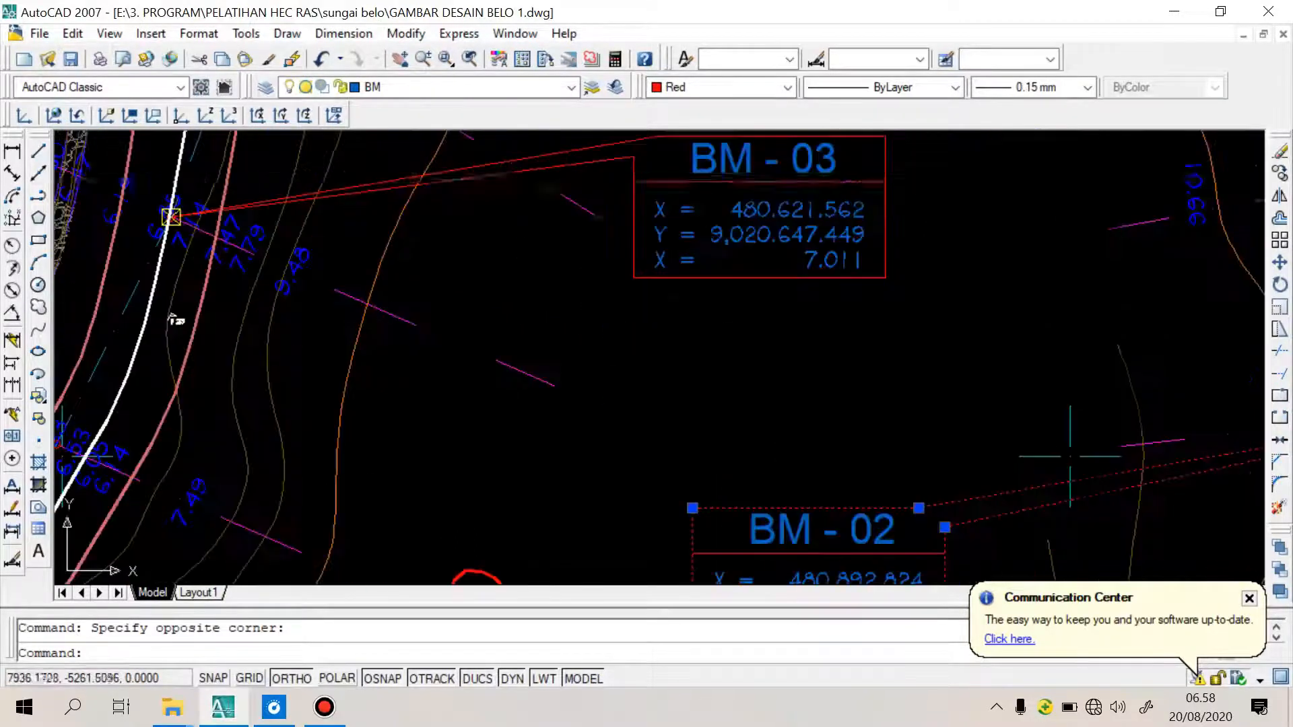
click(609, 190)
click(589, 152)
scroll(559, 232, down, 6)
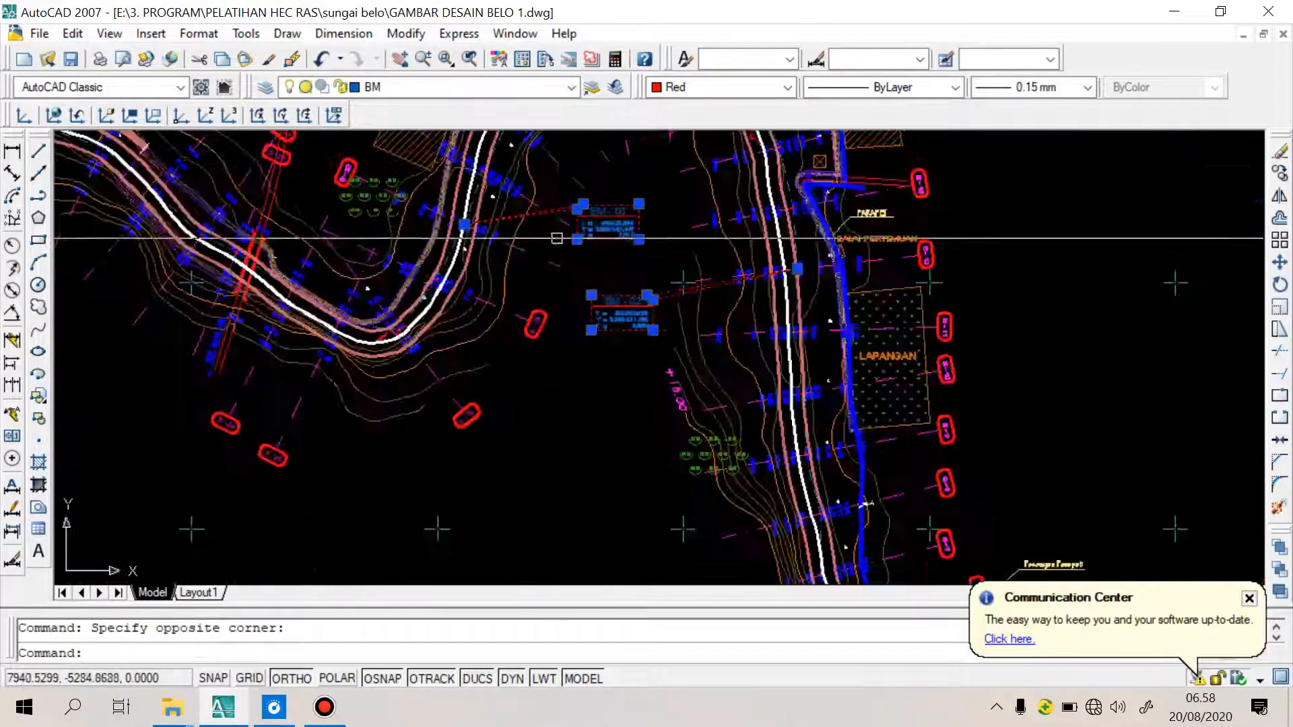
scroll(559, 232, down, 8)
scroll(661, 337, up, 3)
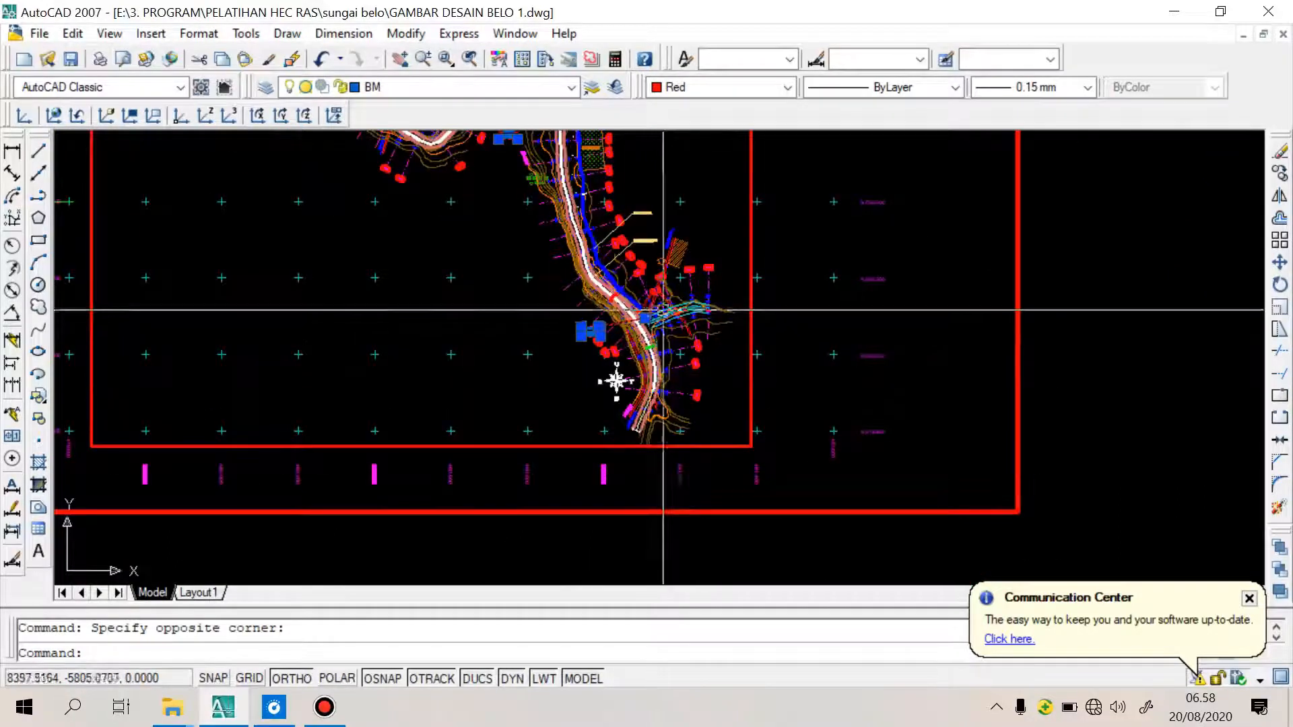
scroll(640, 320, up, 6)
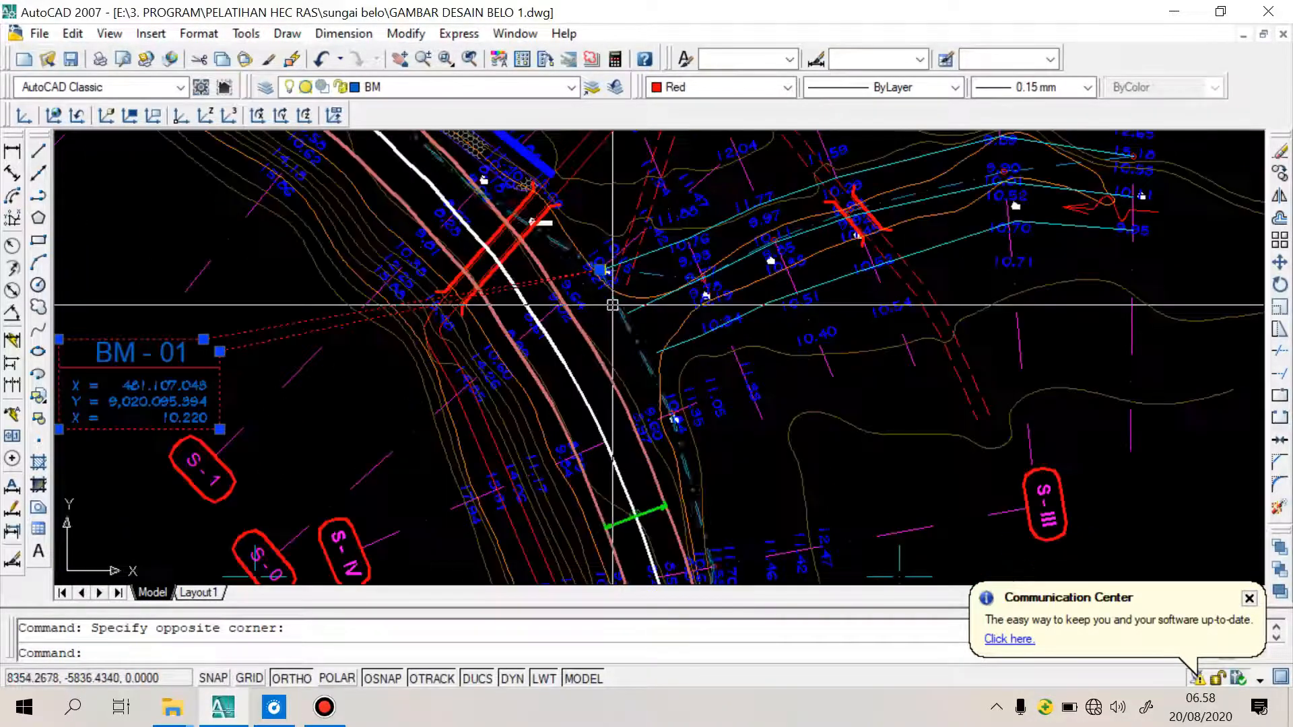
Clear the benchmark selection and place a point at the exact centre of the BM 1 symbol
key(Escape)
scroll(600, 237, up, 3)
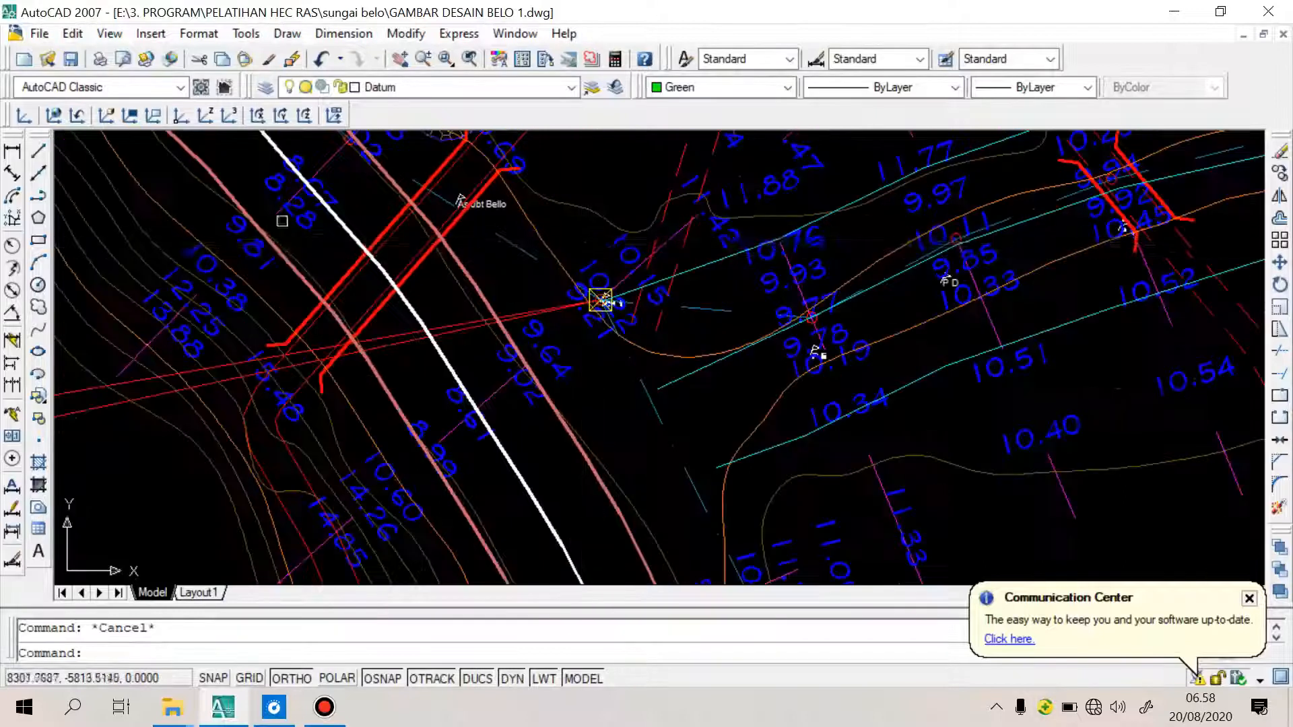
click(38, 441)
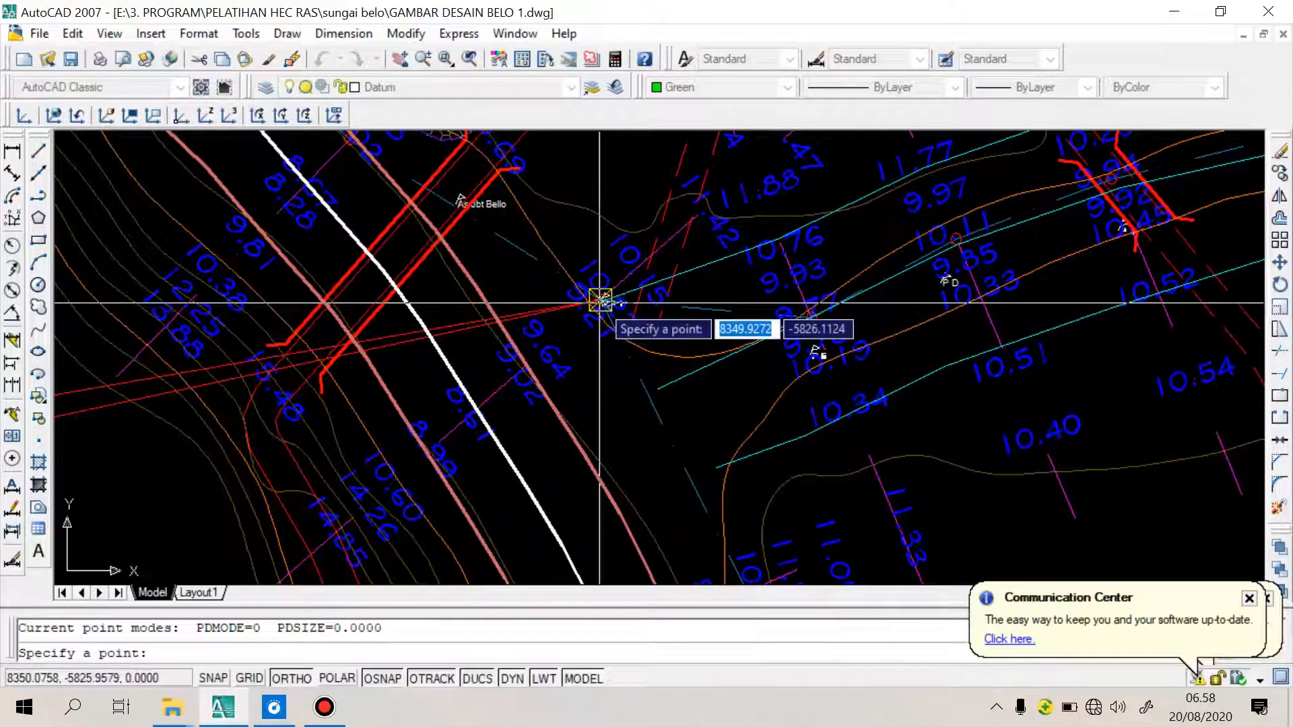
scroll(600, 303, up, 1)
scroll(603, 290, up, 1)
scroll(650, 286, up, 5)
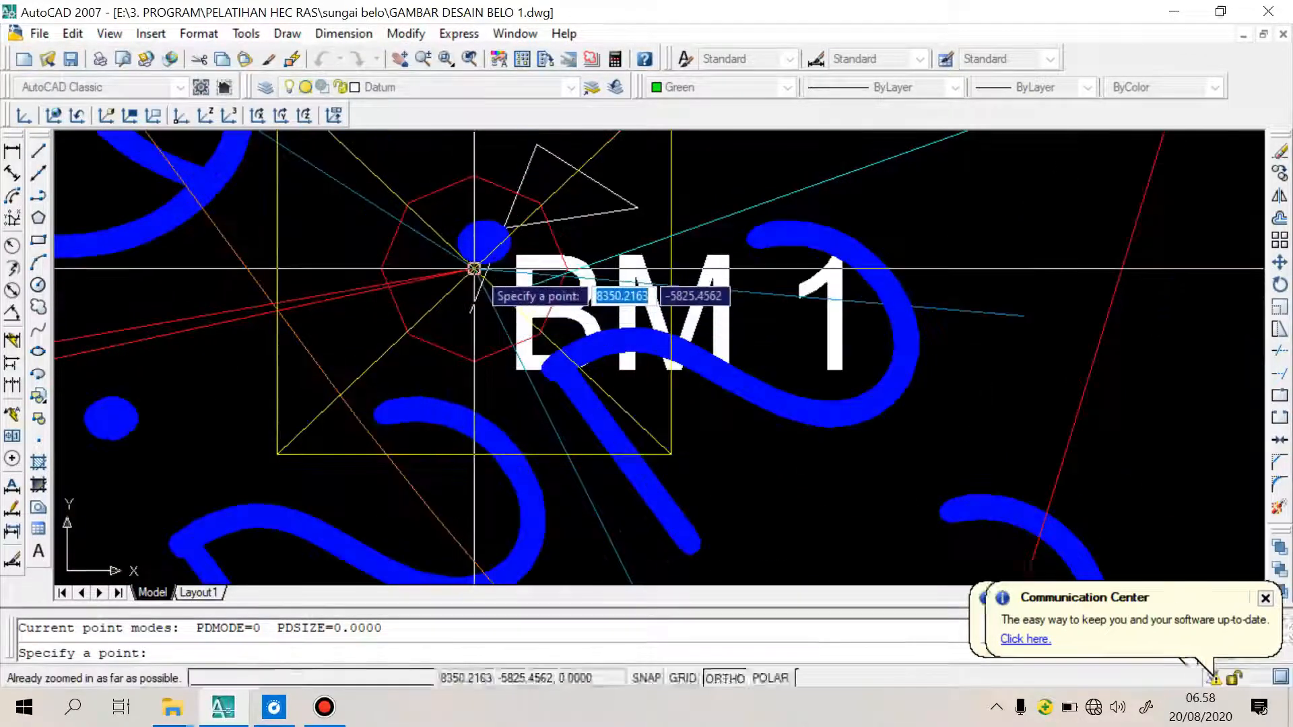
key(Escape)
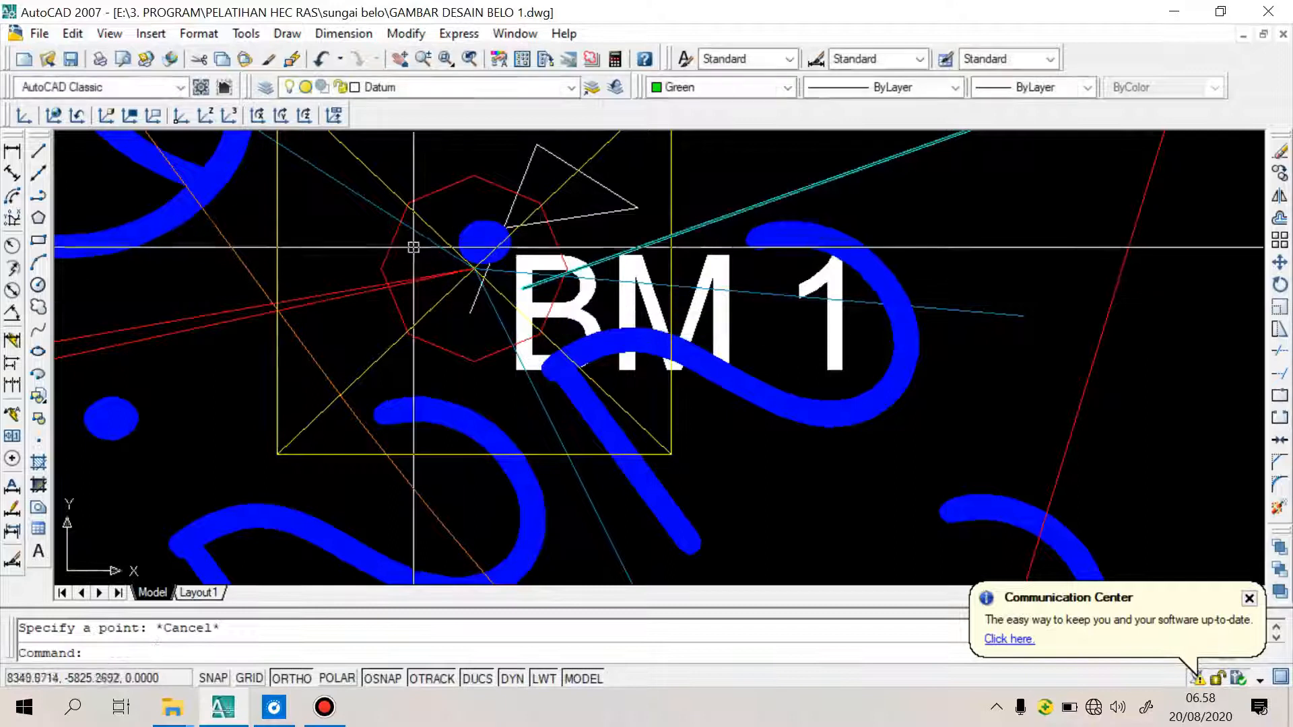
Select the point at the BM 1 symbol and list its coordinates to compare with the BM - 01 box
click(440, 212)
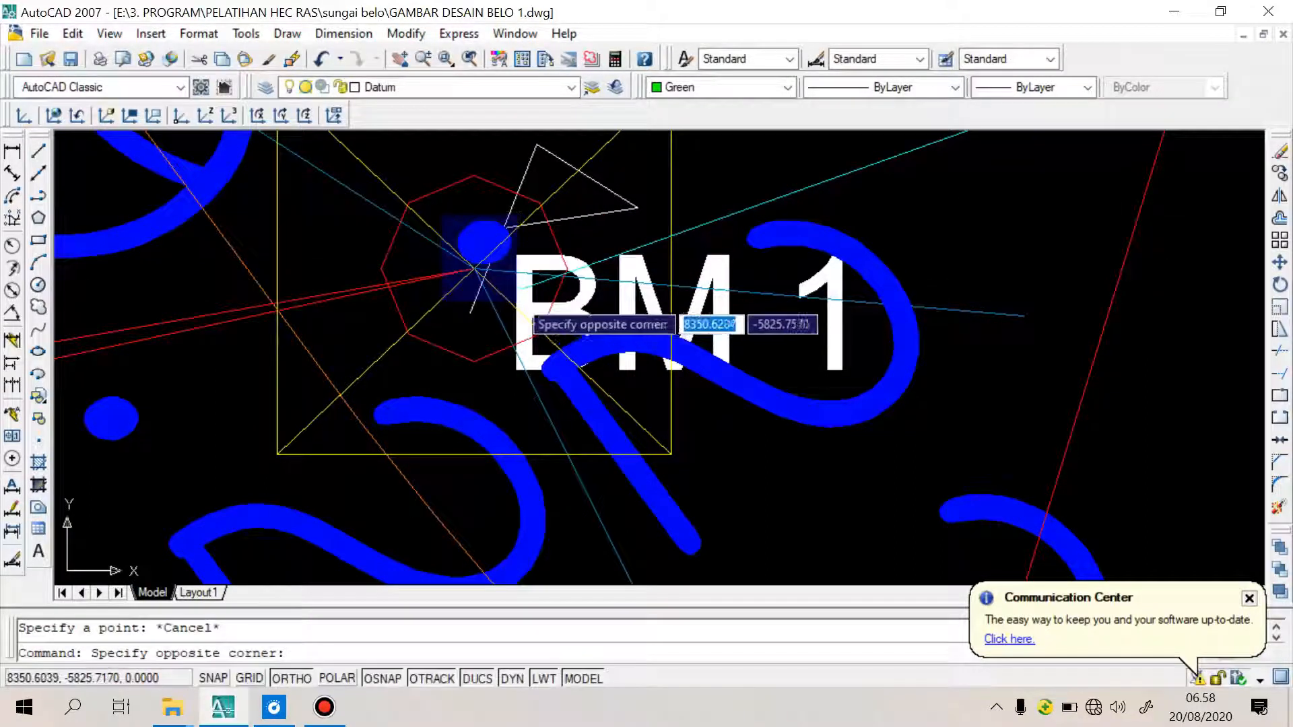
click(475, 269)
scroll(475, 269, down, 5)
scroll(627, 289, down, 3)
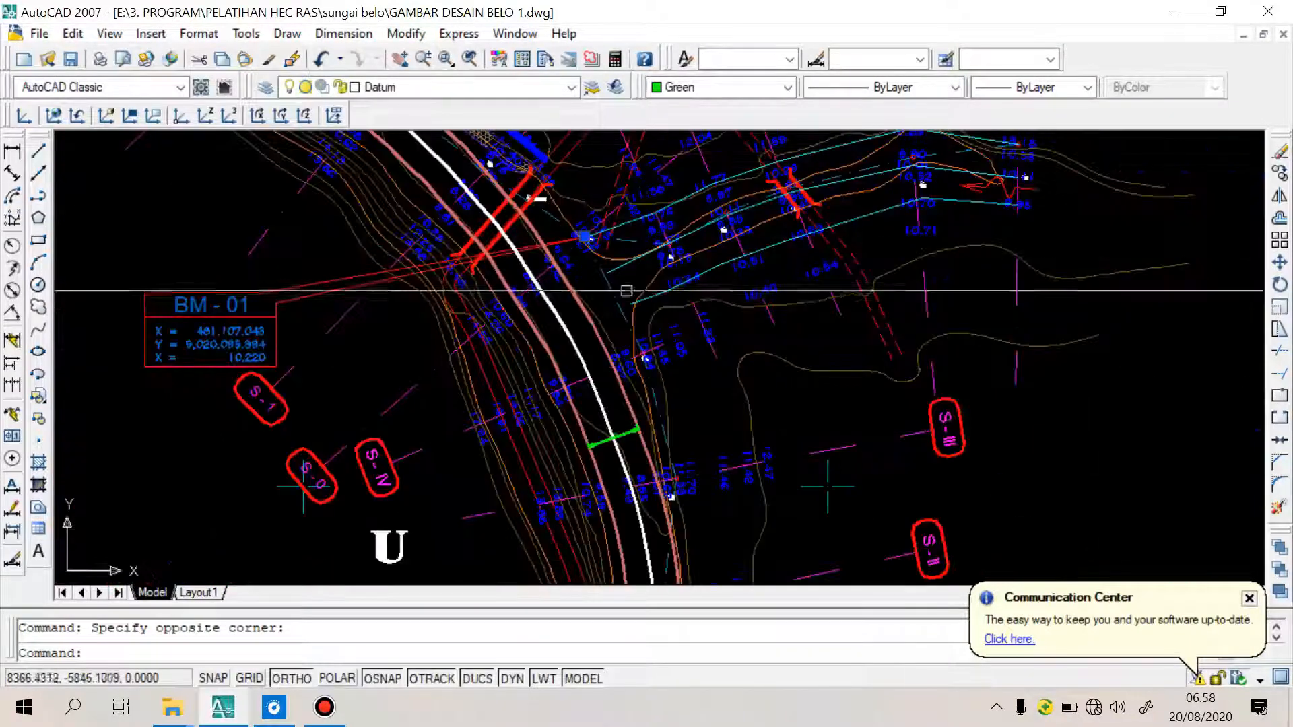
scroll(519, 332, up, 4)
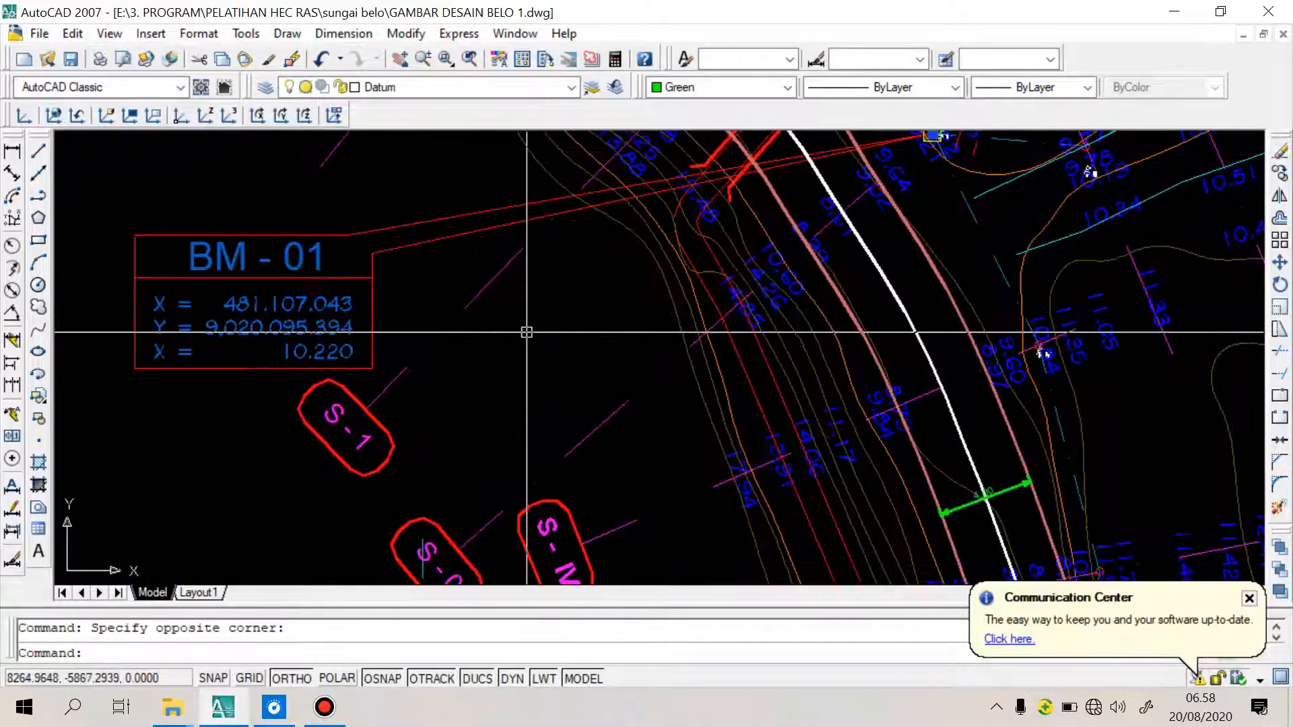
text(ls)
key(Return)
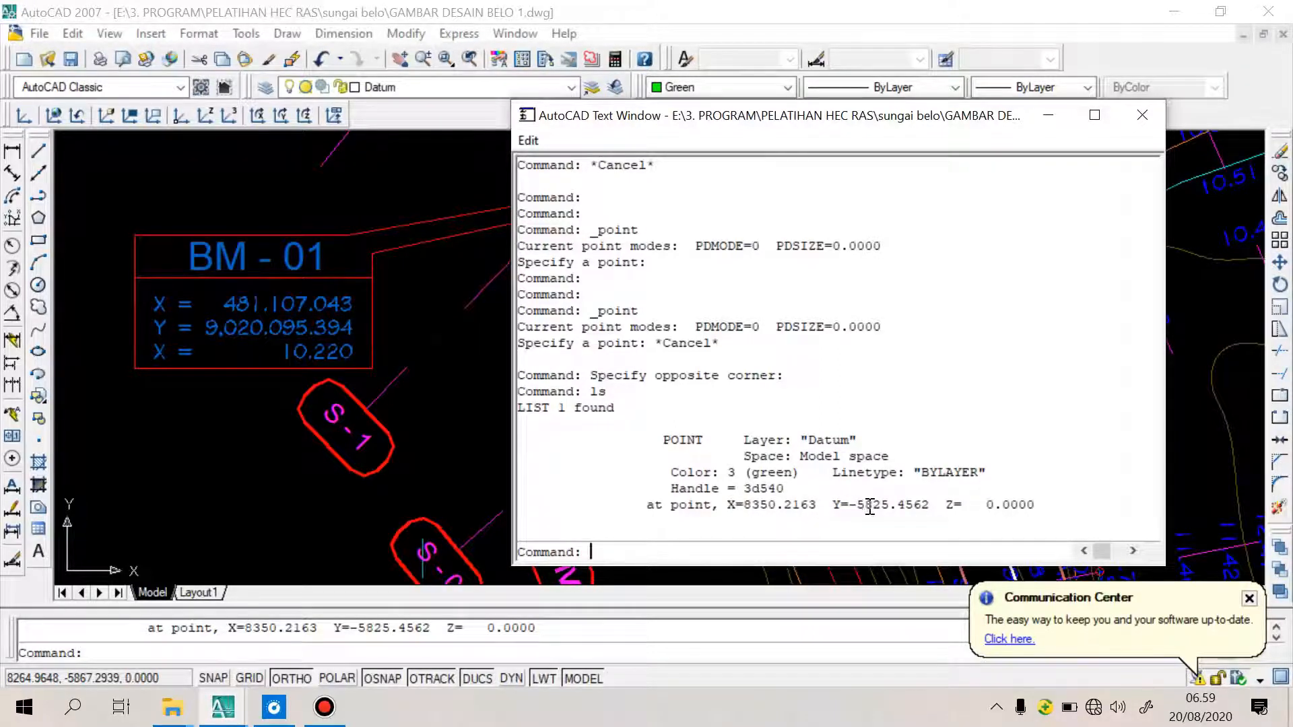
click(1143, 115)
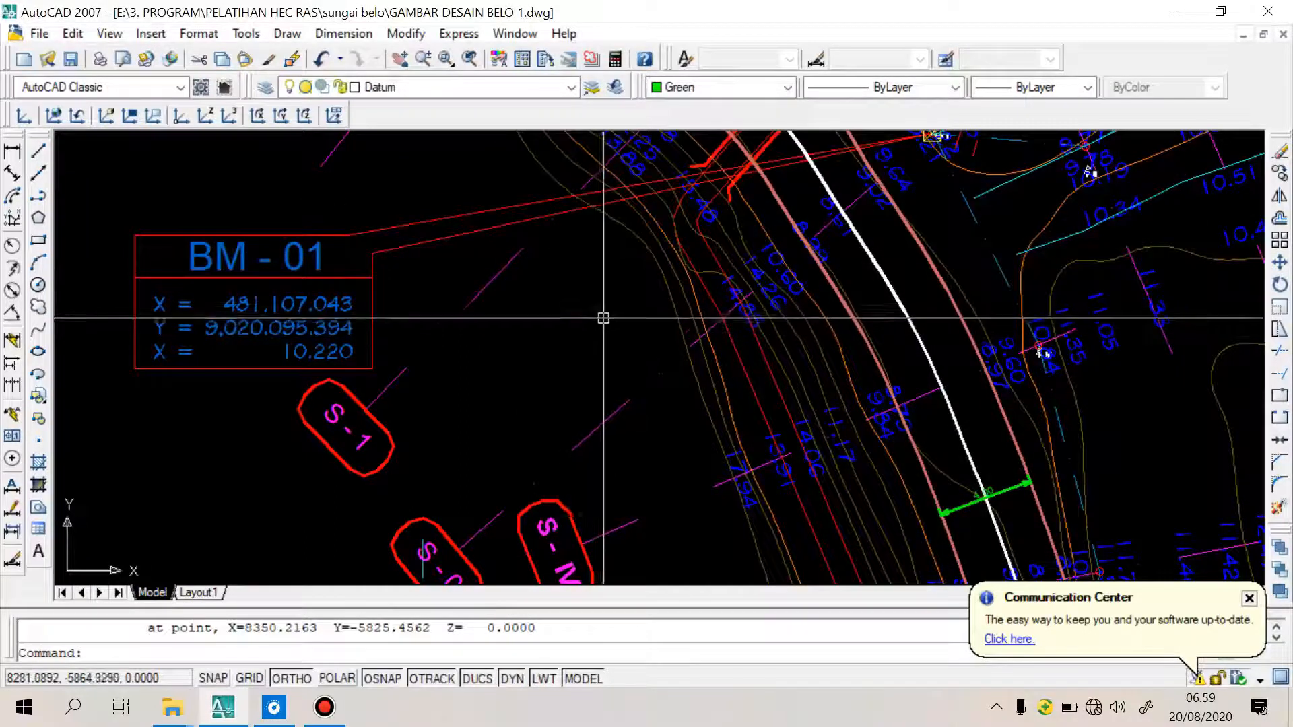
key(Escape)
Select all objects in model space with one window around the entire drawing
scroll(612, 368, down, 6)
scroll(612, 367, down, 5)
scroll(620, 370, down, 4)
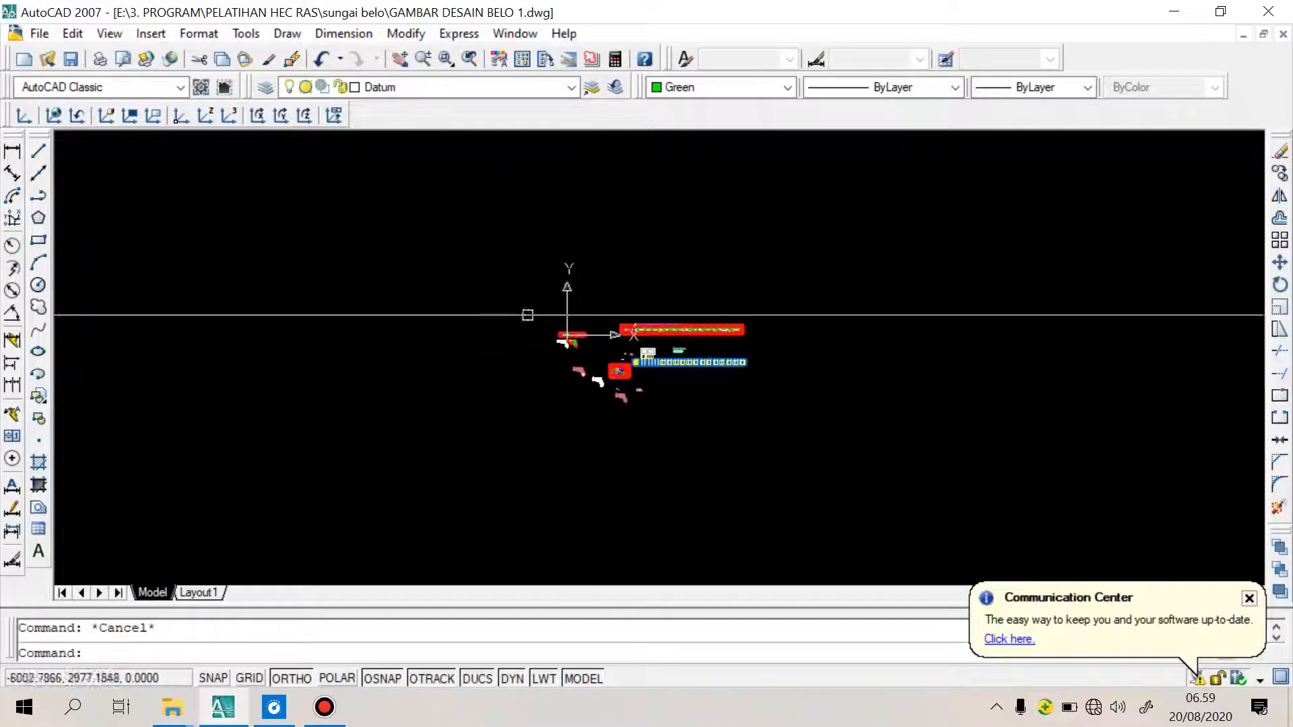
scroll(568, 315, up, 3)
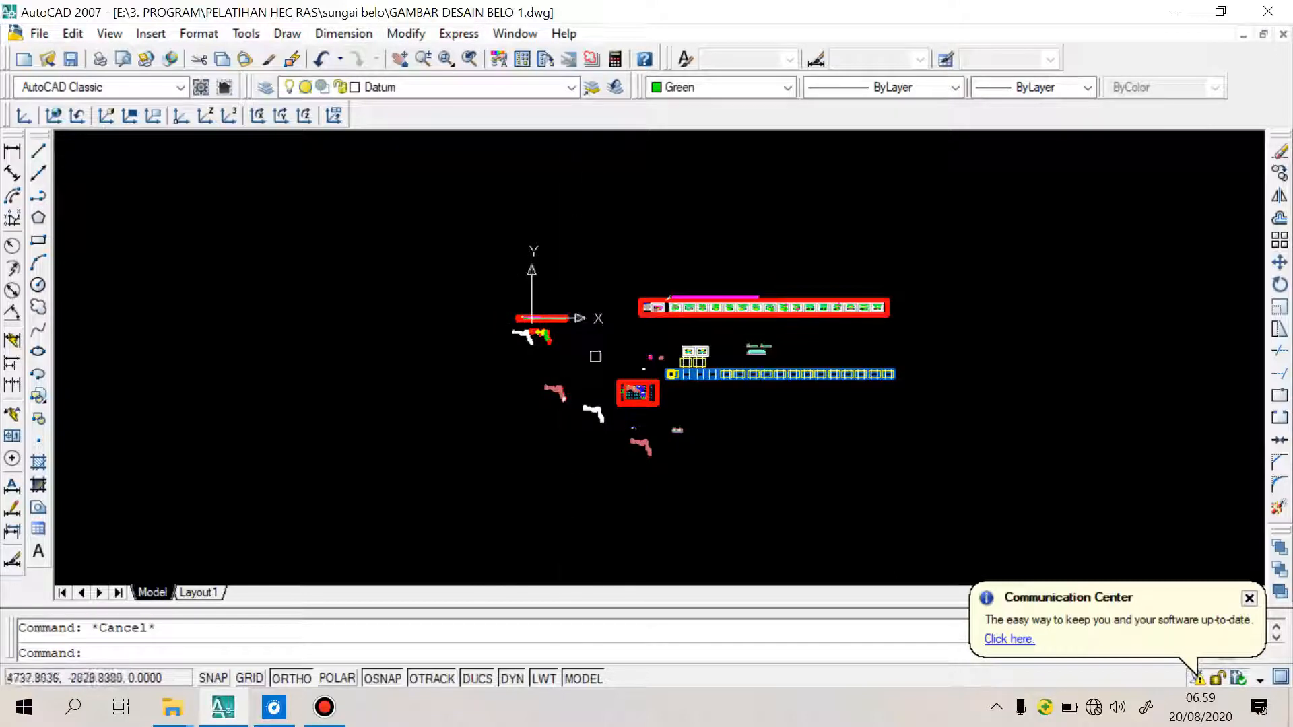
click(655, 393)
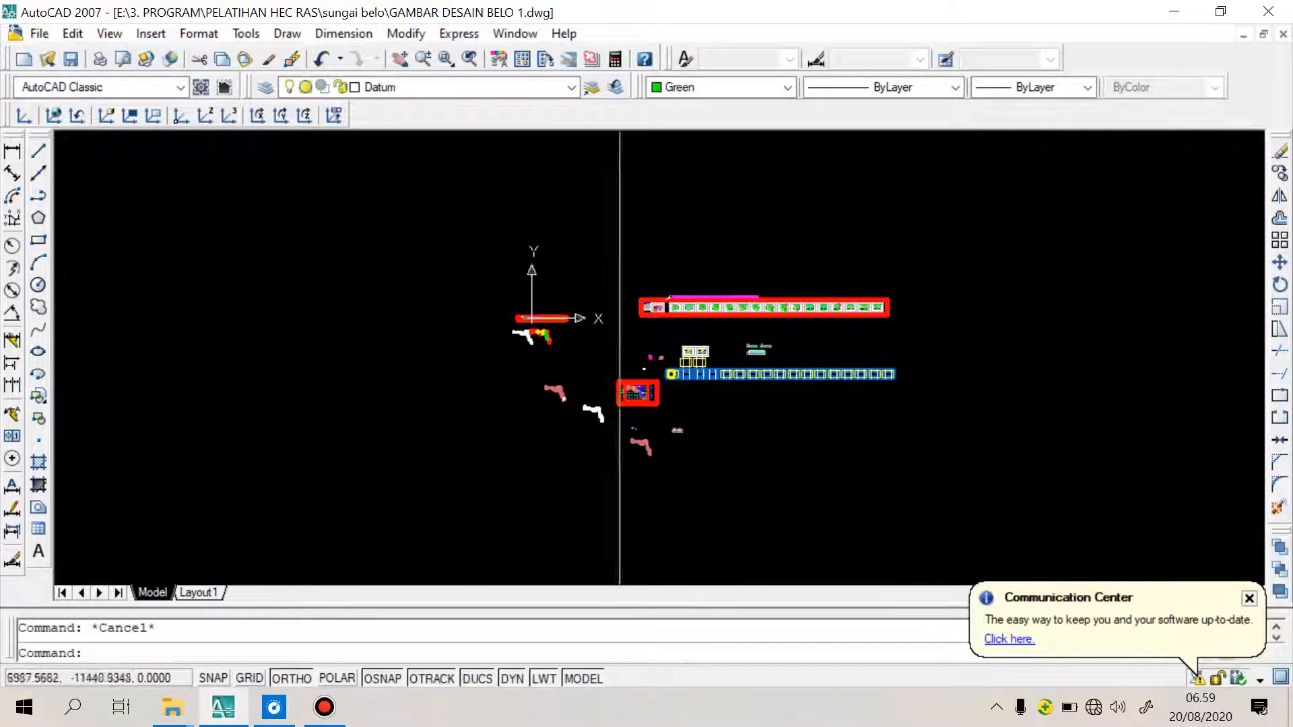
scroll(532, 314, up, 2)
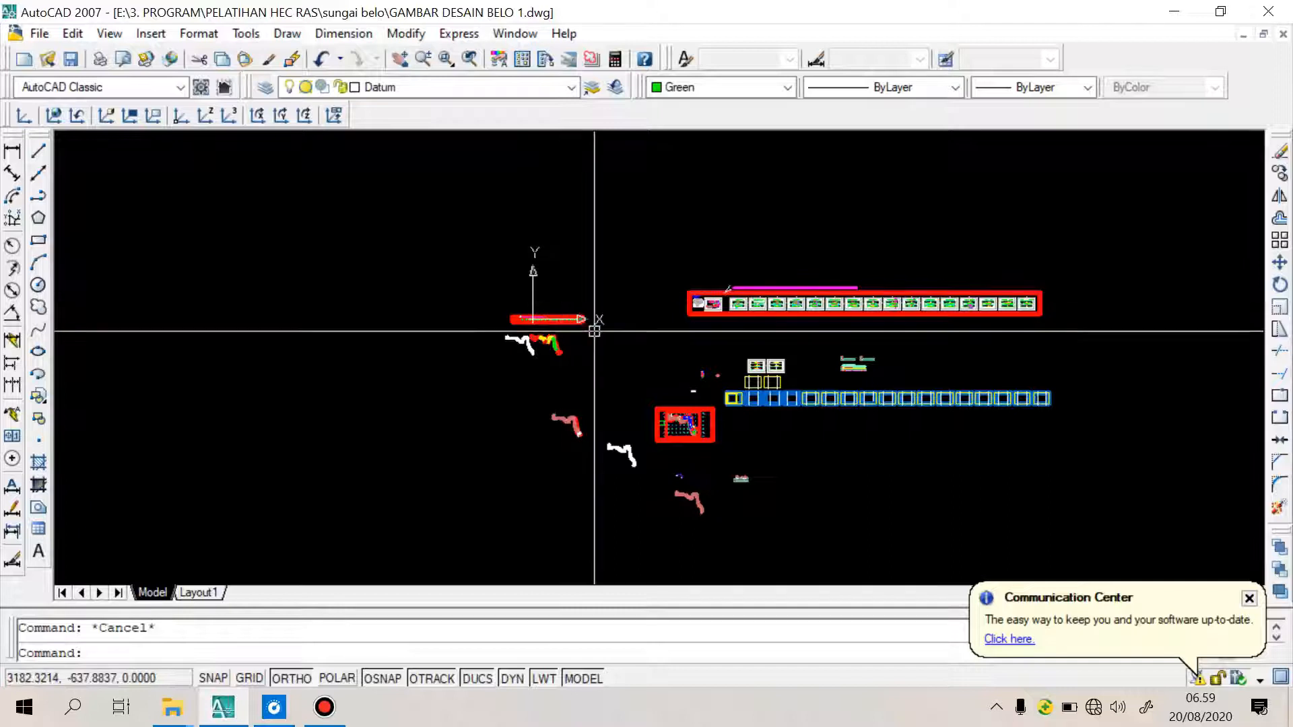
click(414, 196)
scroll(750, 421, down, 4)
click(750, 421)
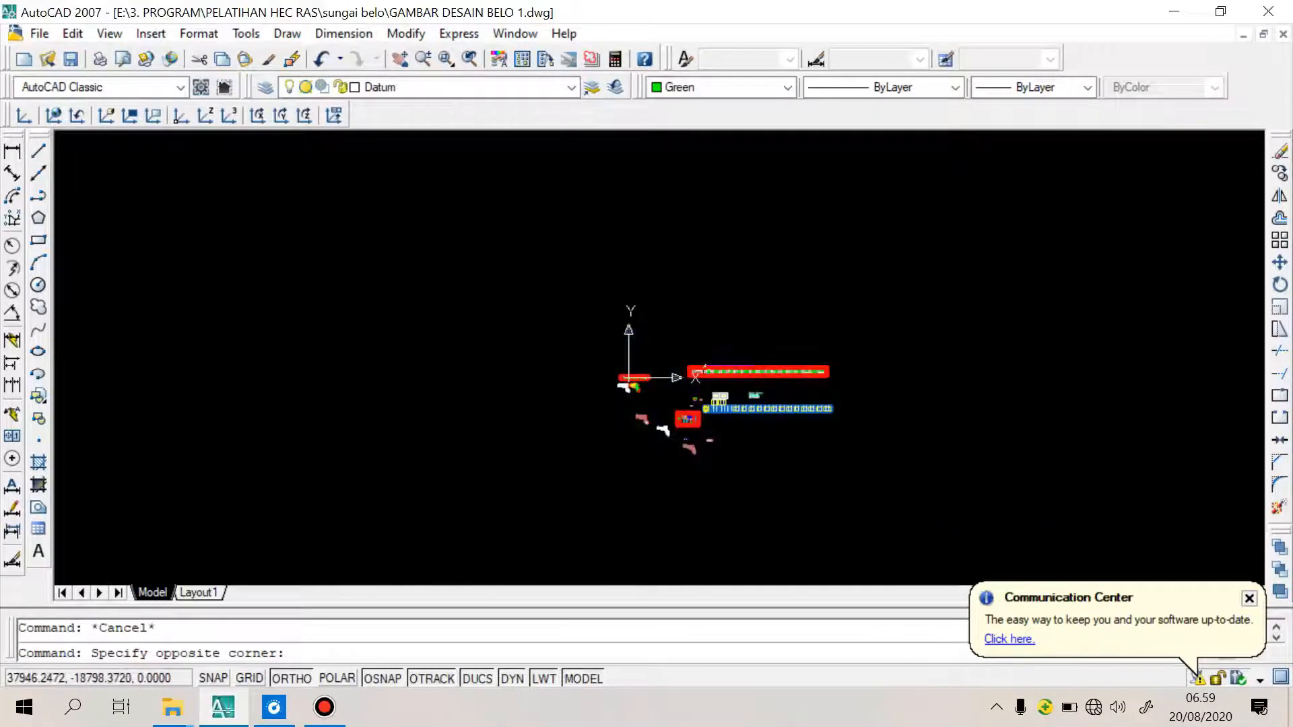
click(516, 305)
click(896, 493)
Start moving the whole selection, using the point at the centre of the BM 1 symbol as the base point
scroll(692, 424, up, 4)
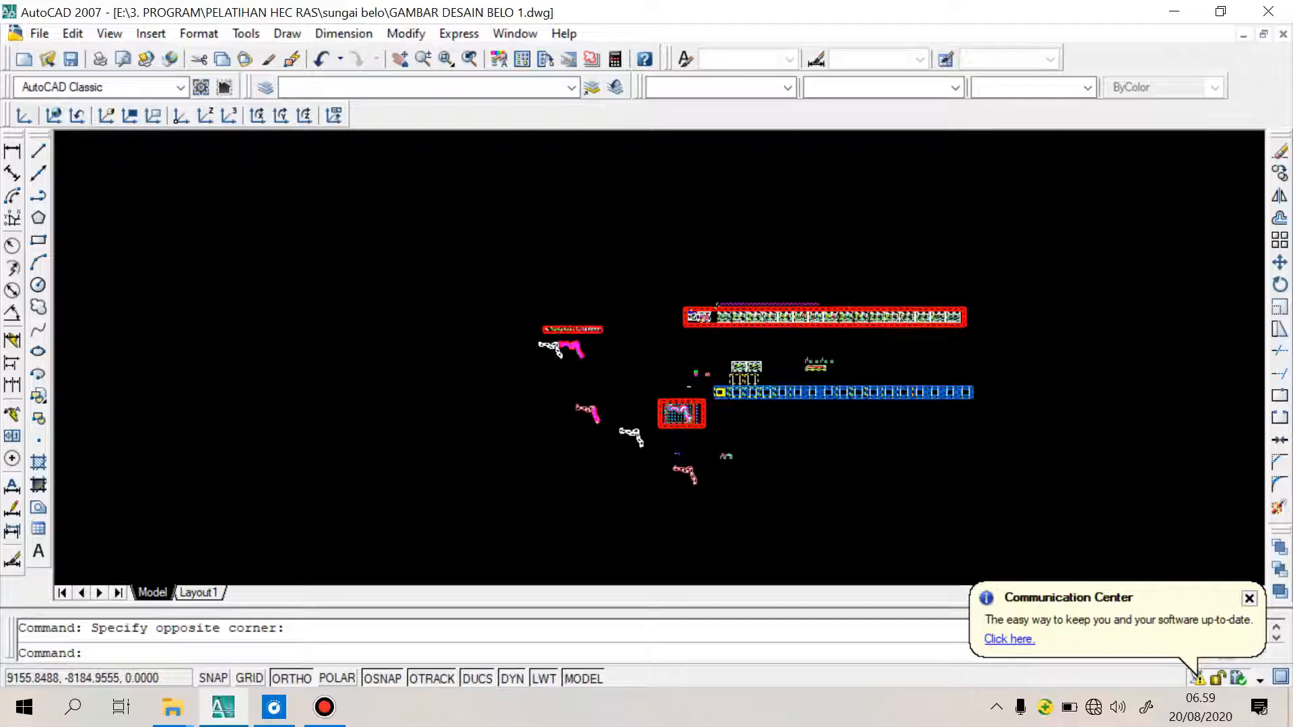
scroll(701, 406, up, 2)
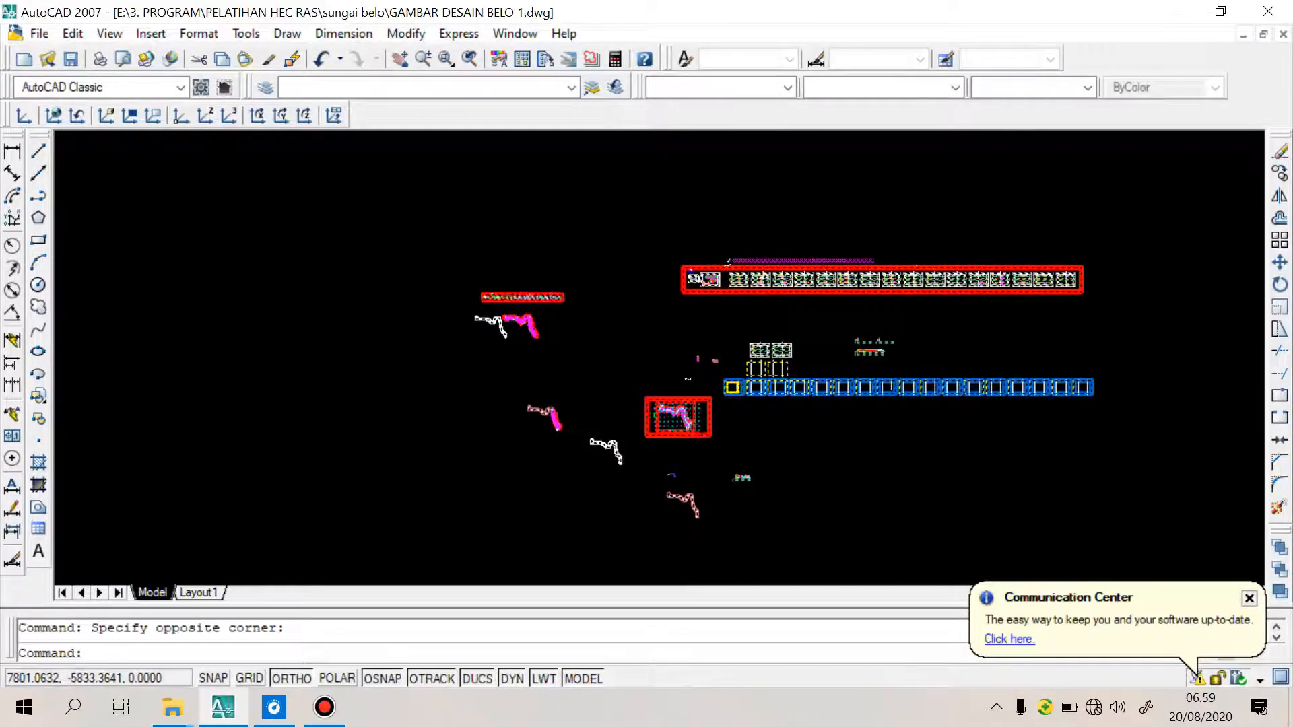
scroll(694, 421, up, 2)
scroll(692, 423, up, 2)
scroll(670, 431, up, 5)
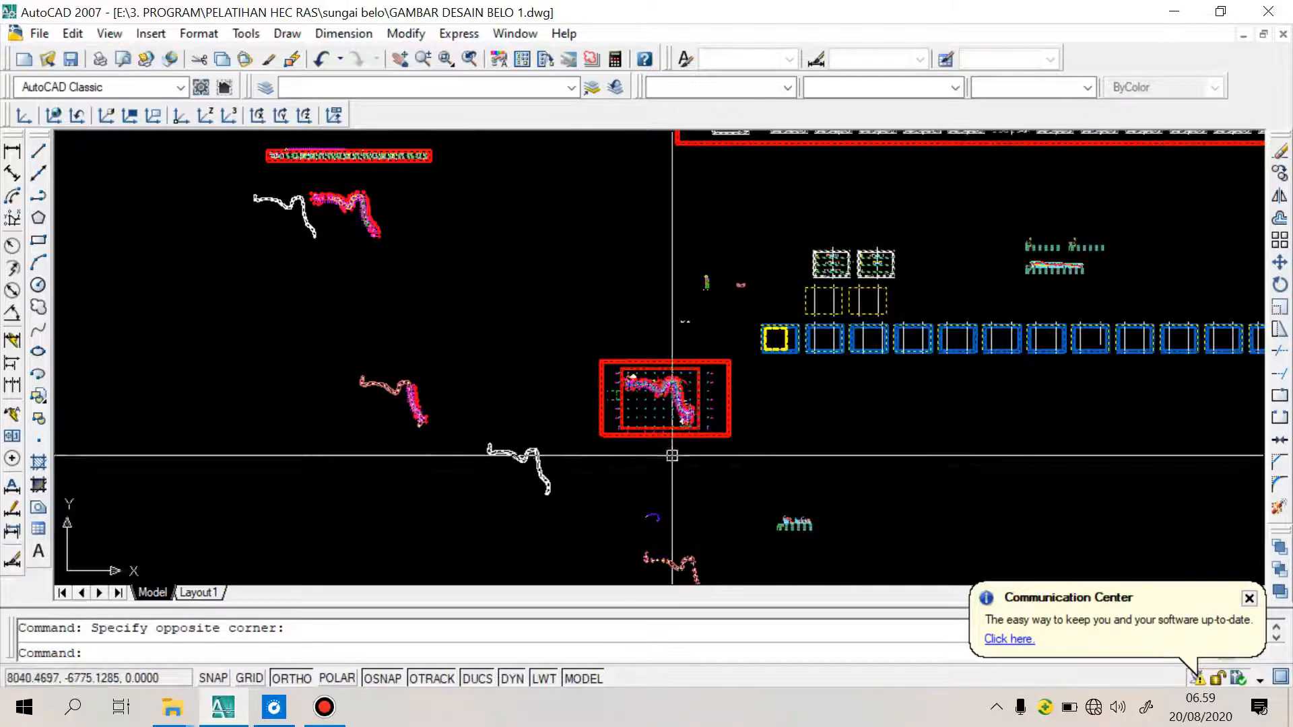
scroll(672, 400, up, 8)
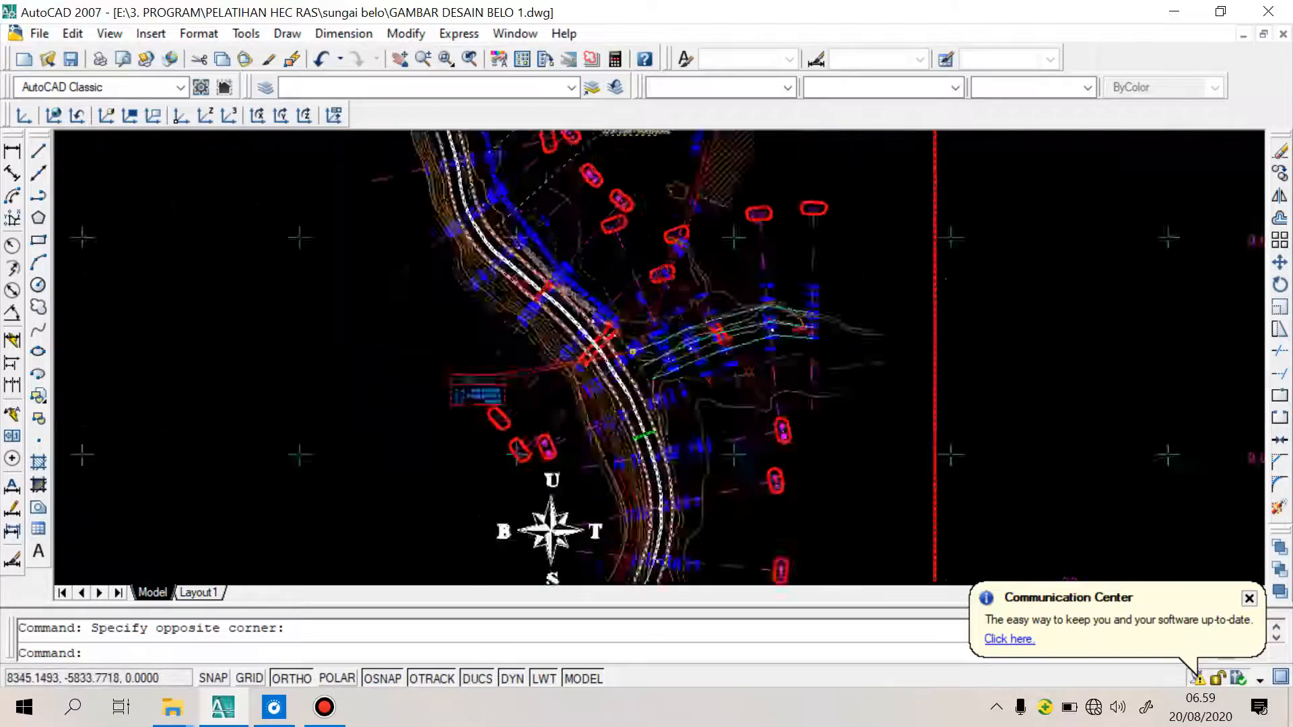
scroll(598, 357, down, 2)
scroll(669, 364, up, 10)
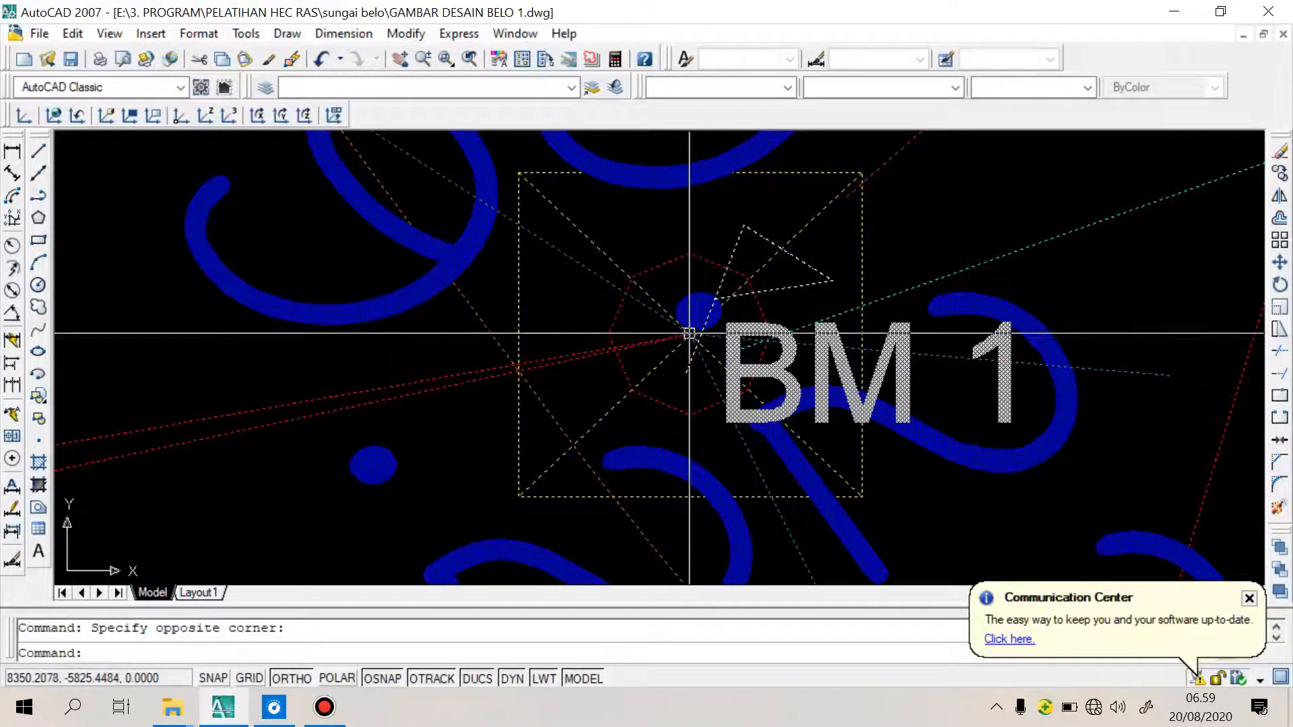
text(m)
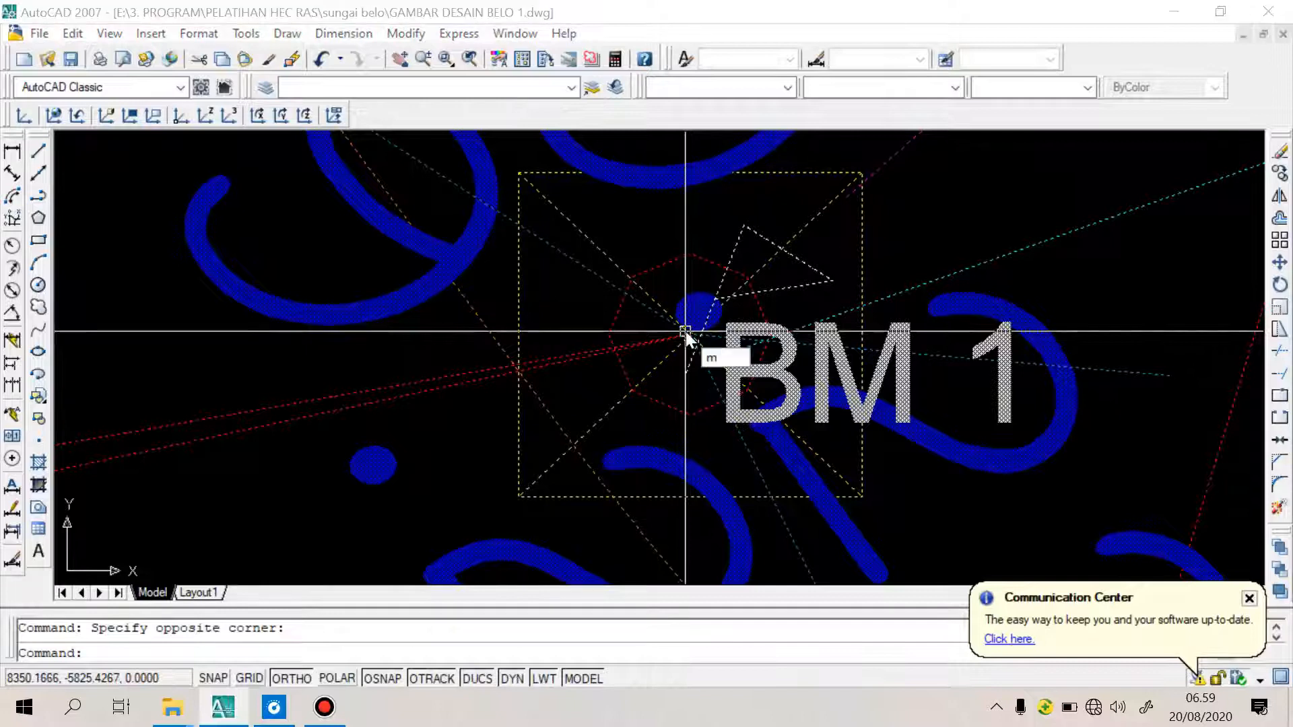
key(Return)
scroll(698, 342, up, 2)
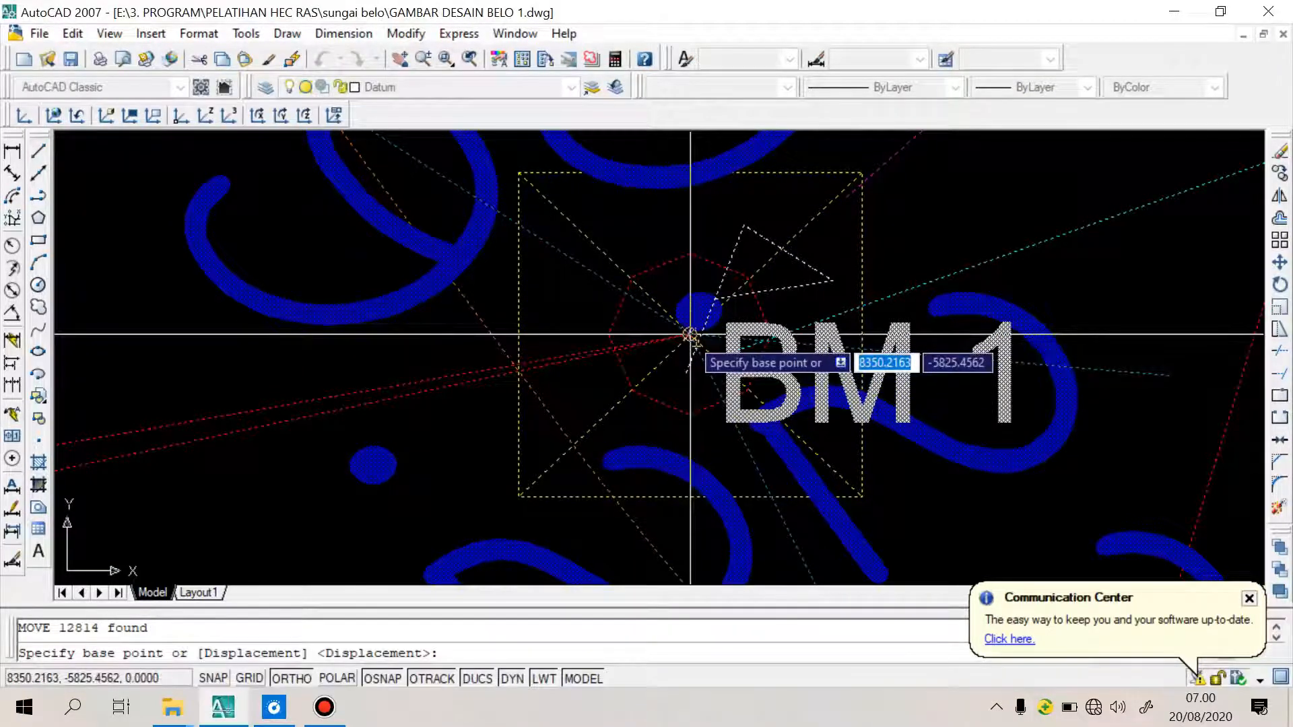
click(690, 334)
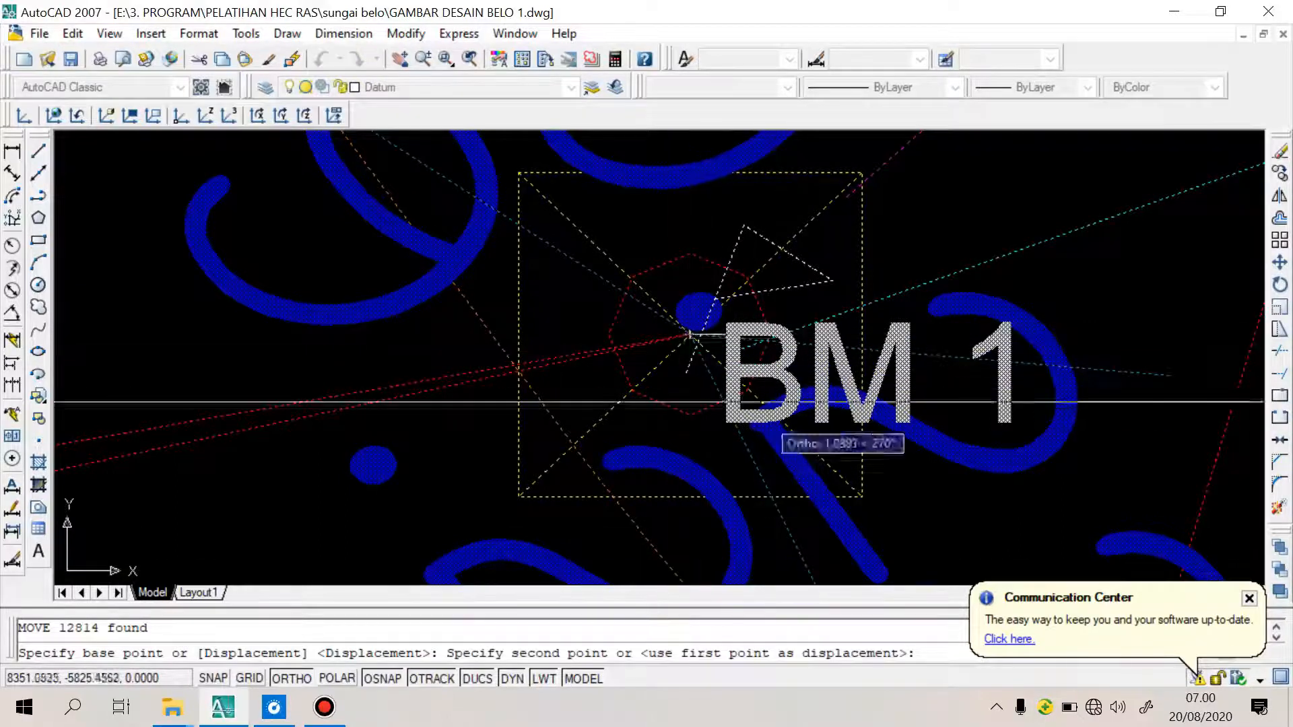
Move the selection to the BM - 01 coordinates by entering 481107.043,9020095.394 as the second point
scroll(800, 324, down, 5)
scroll(829, 317, down, 5)
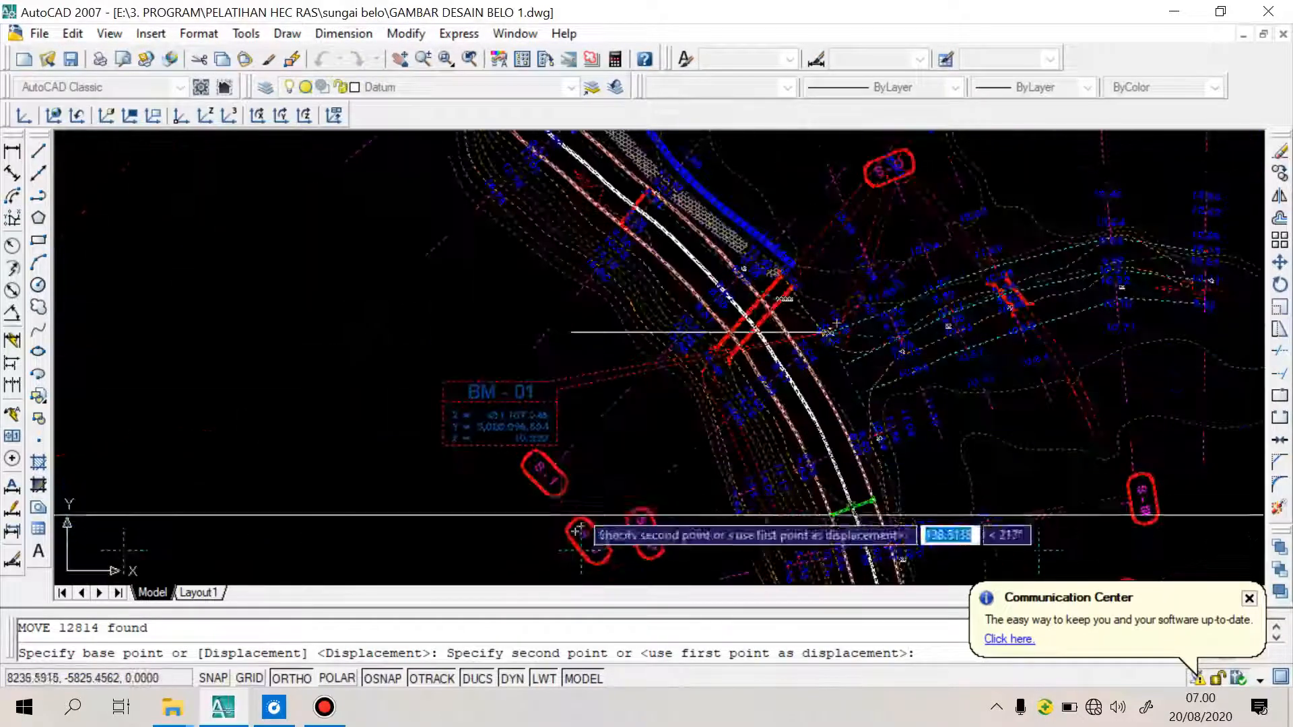
scroll(589, 456, up, 3)
scroll(580, 457, up, 2)
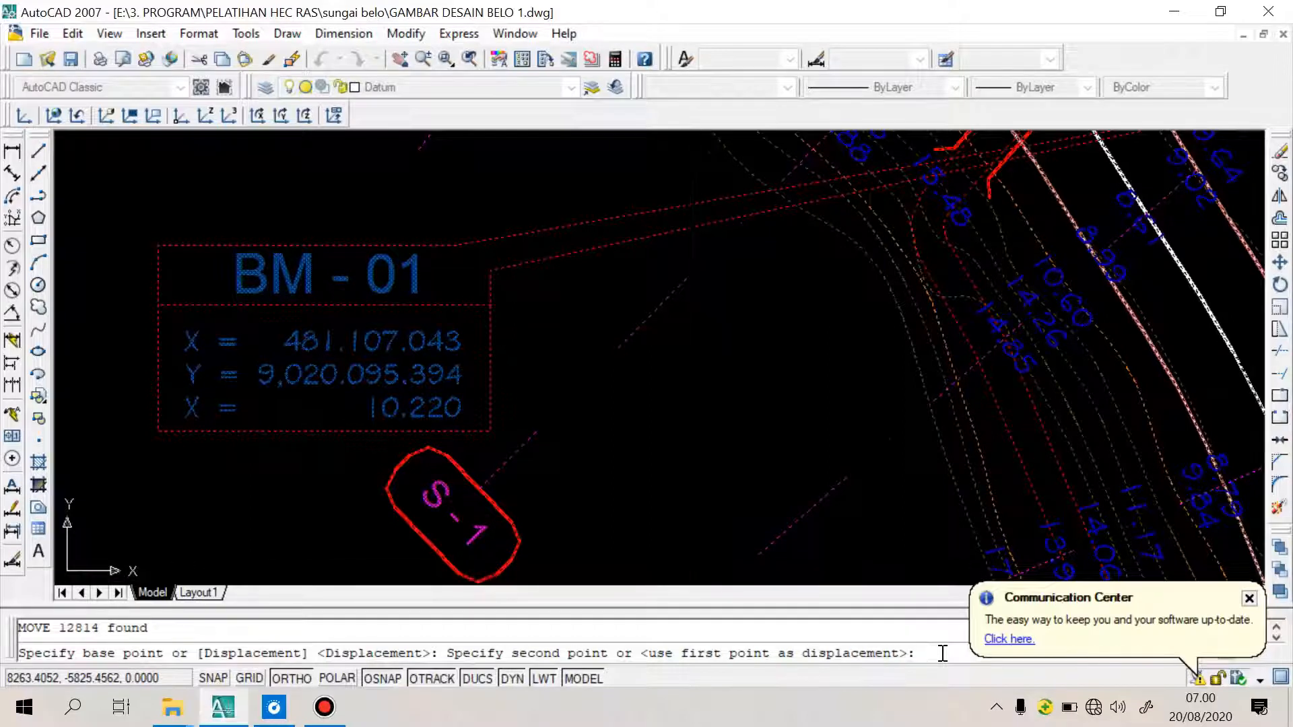
text(48)
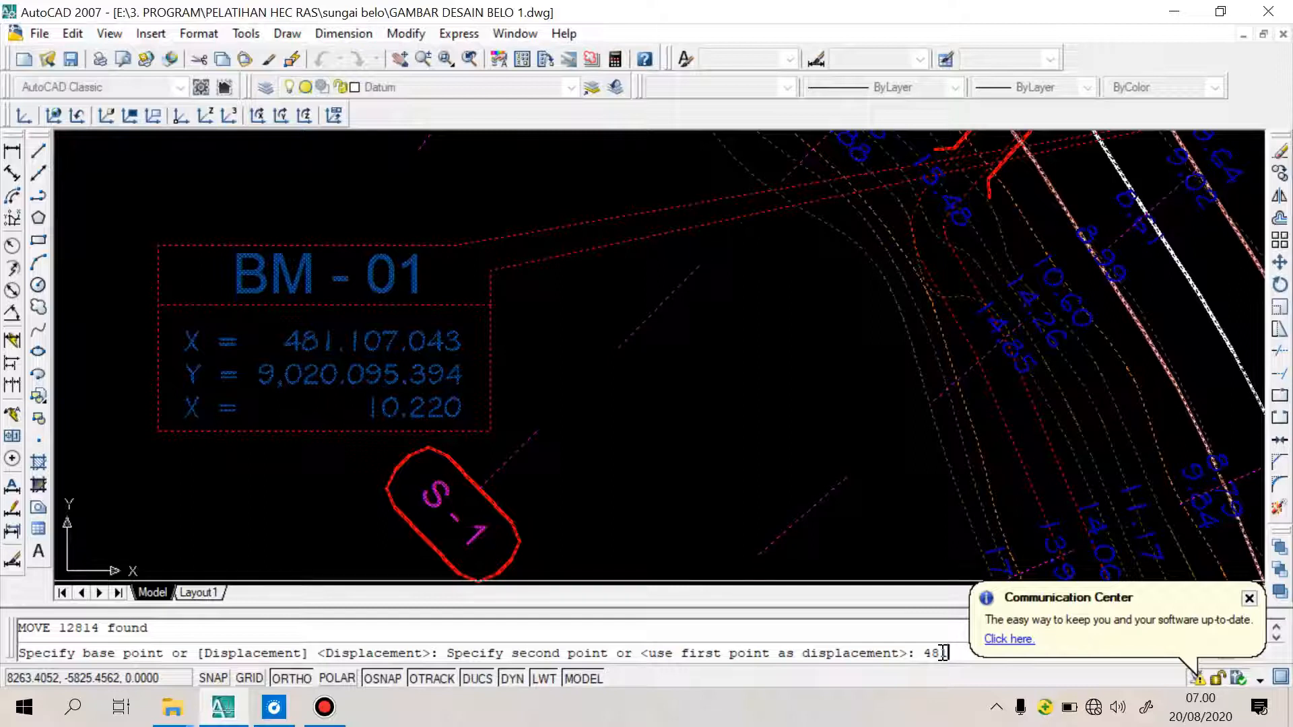
text(110)
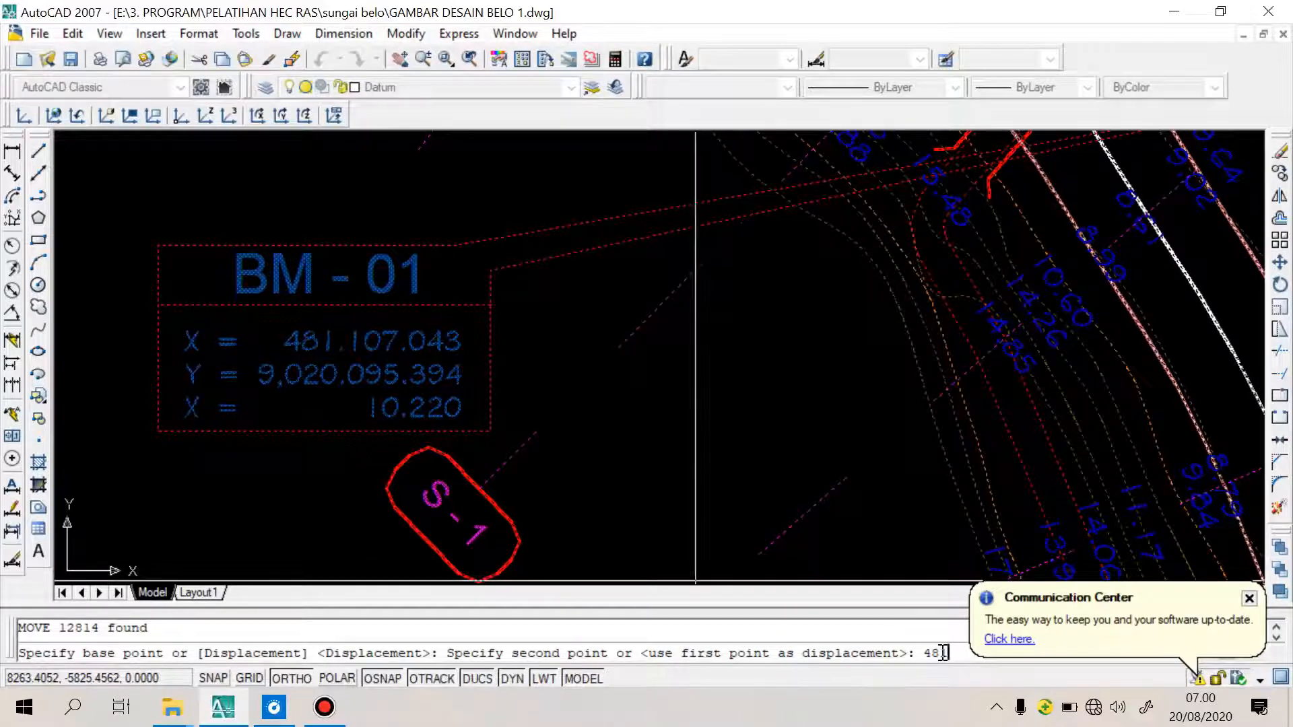
text(7.0)
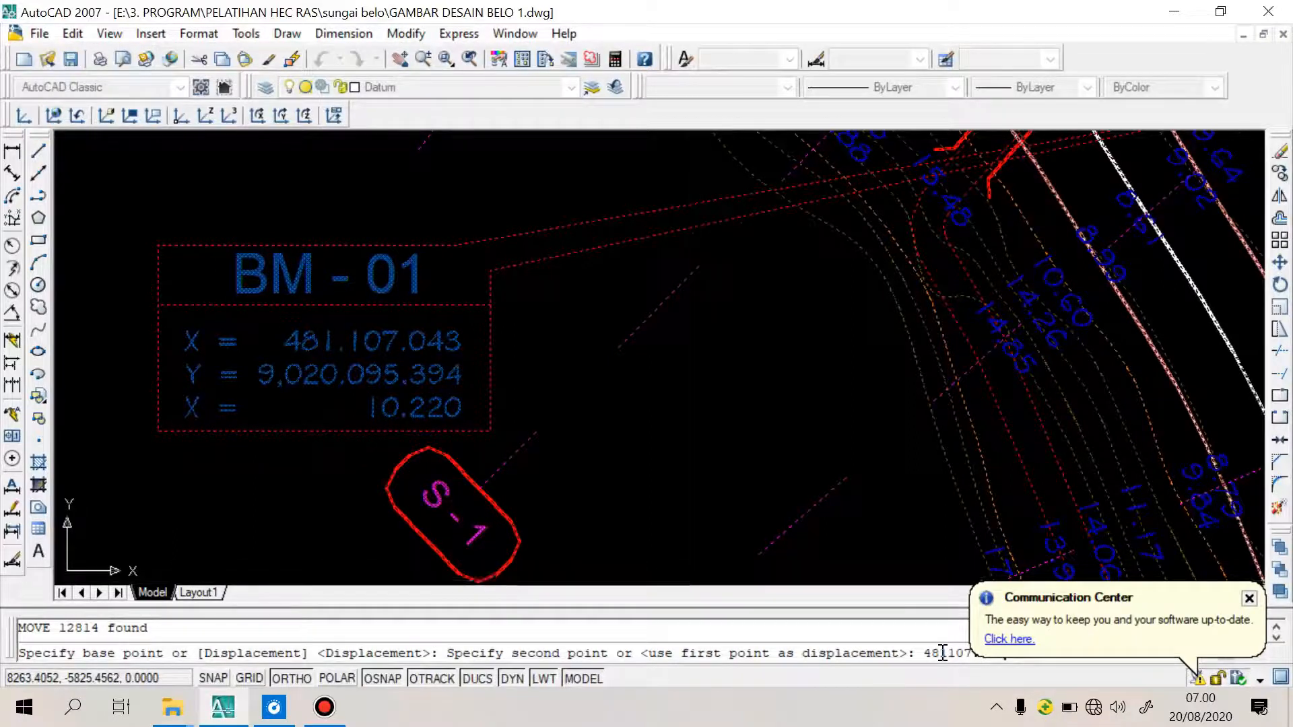
click(1248, 600)
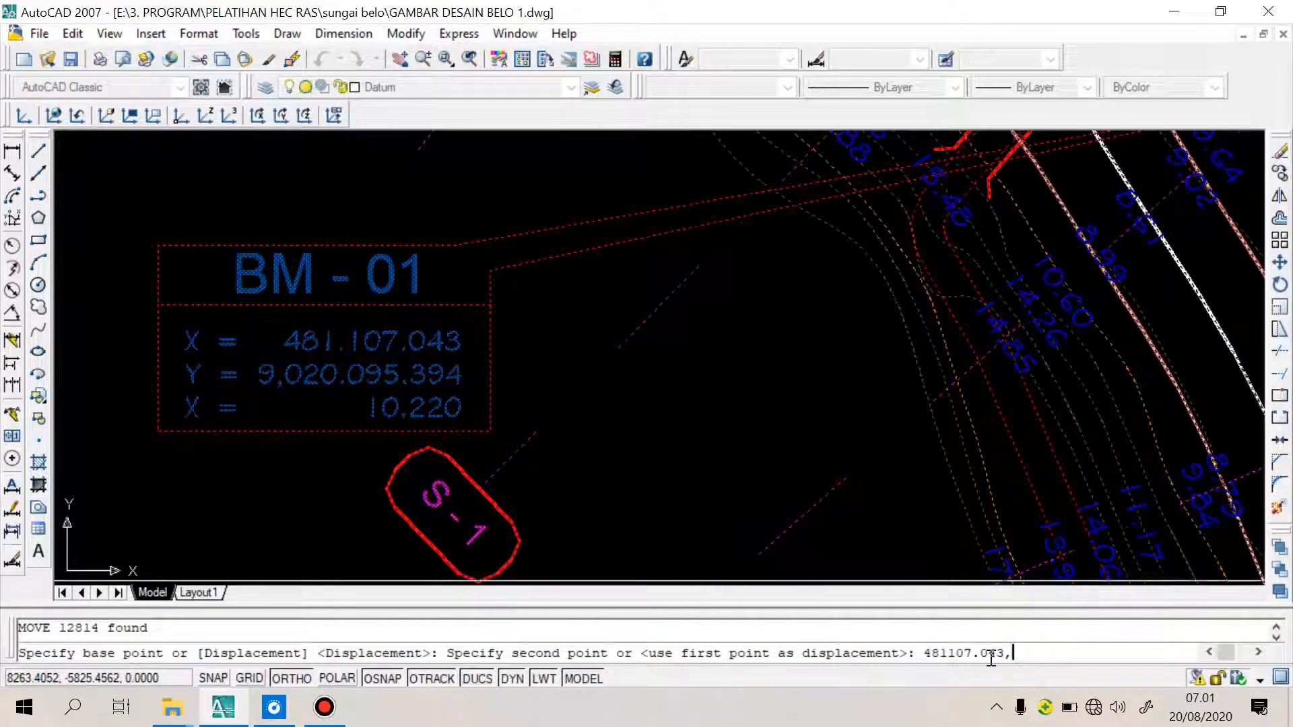
text(9020095)
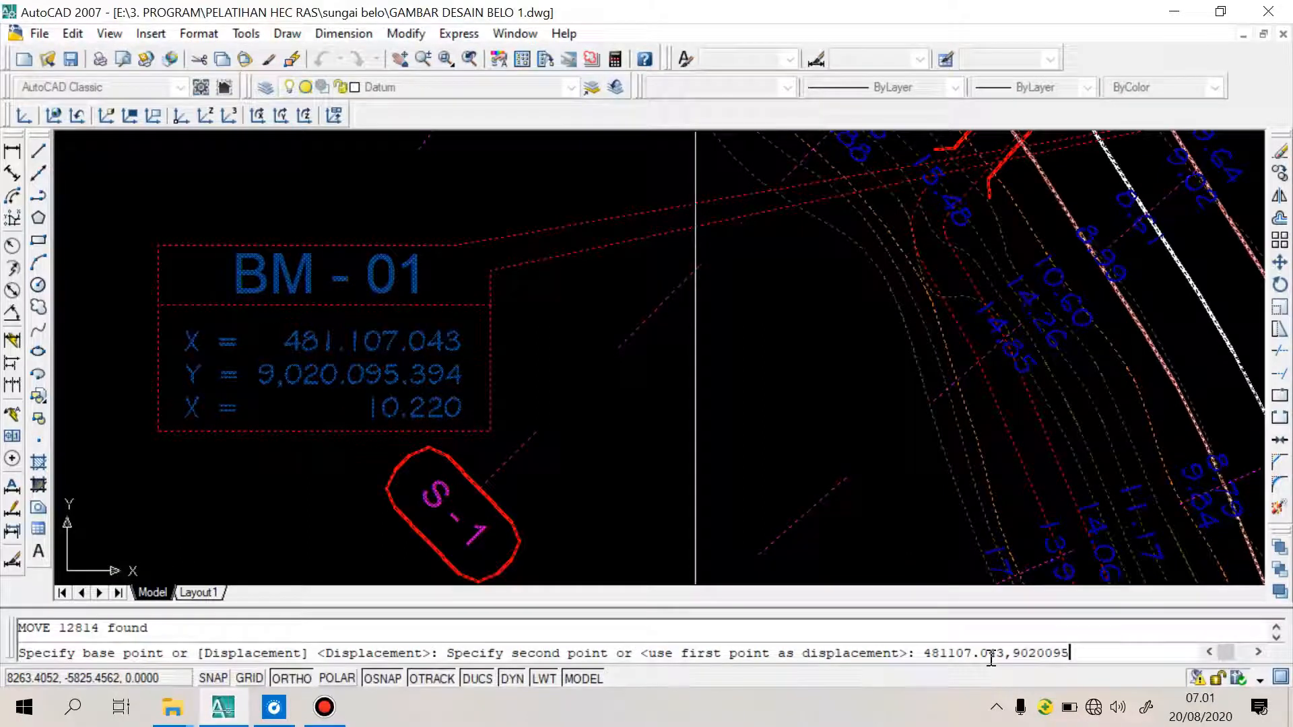
text(.)
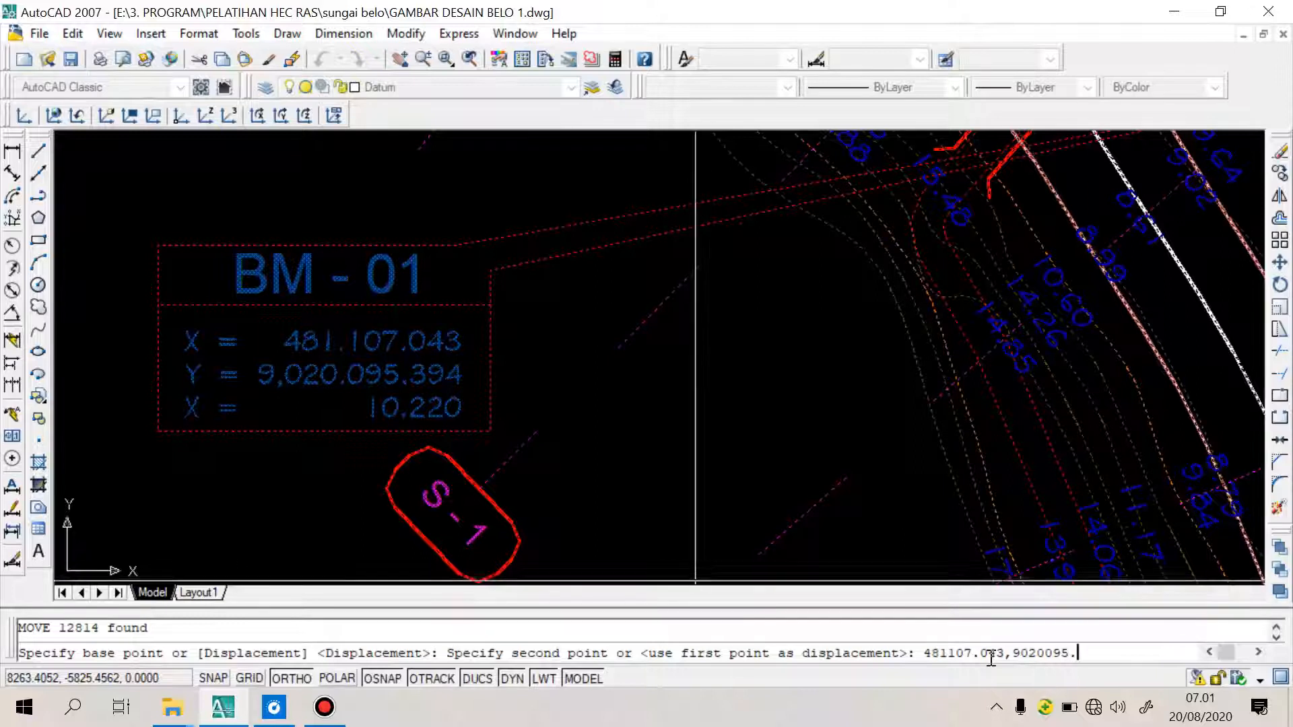
text(394)
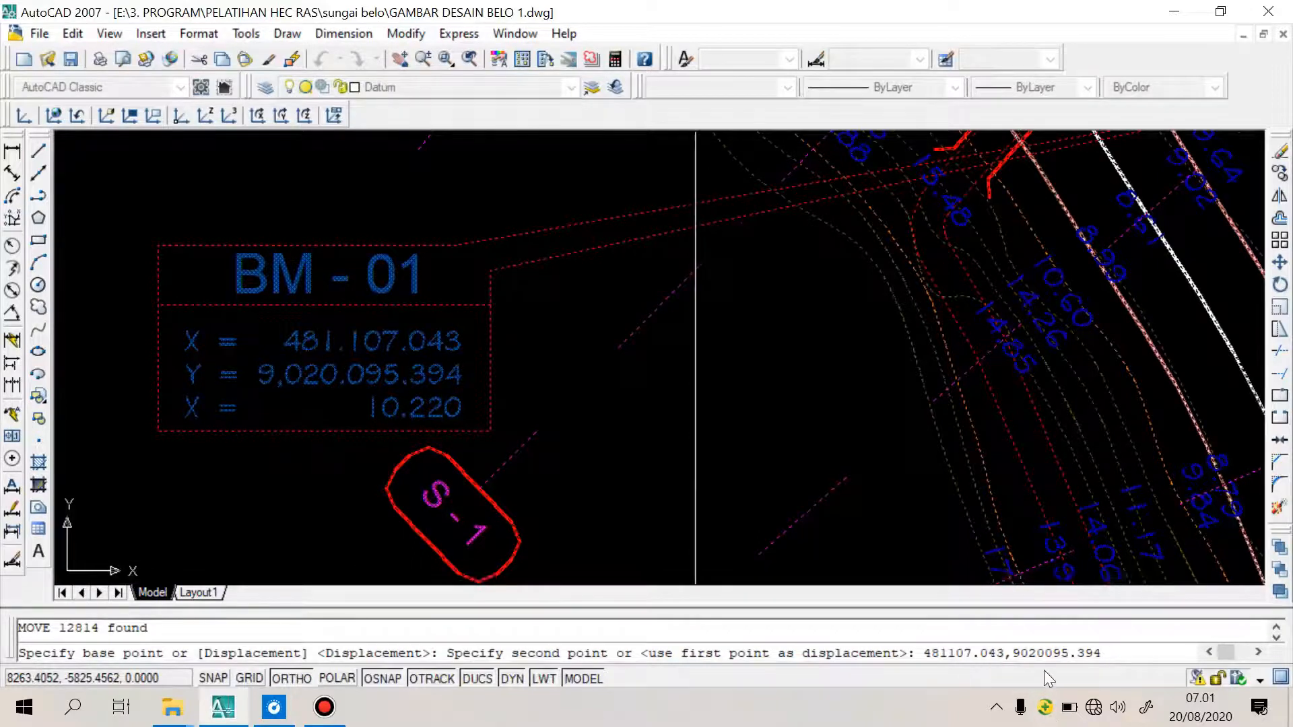
key(Return)
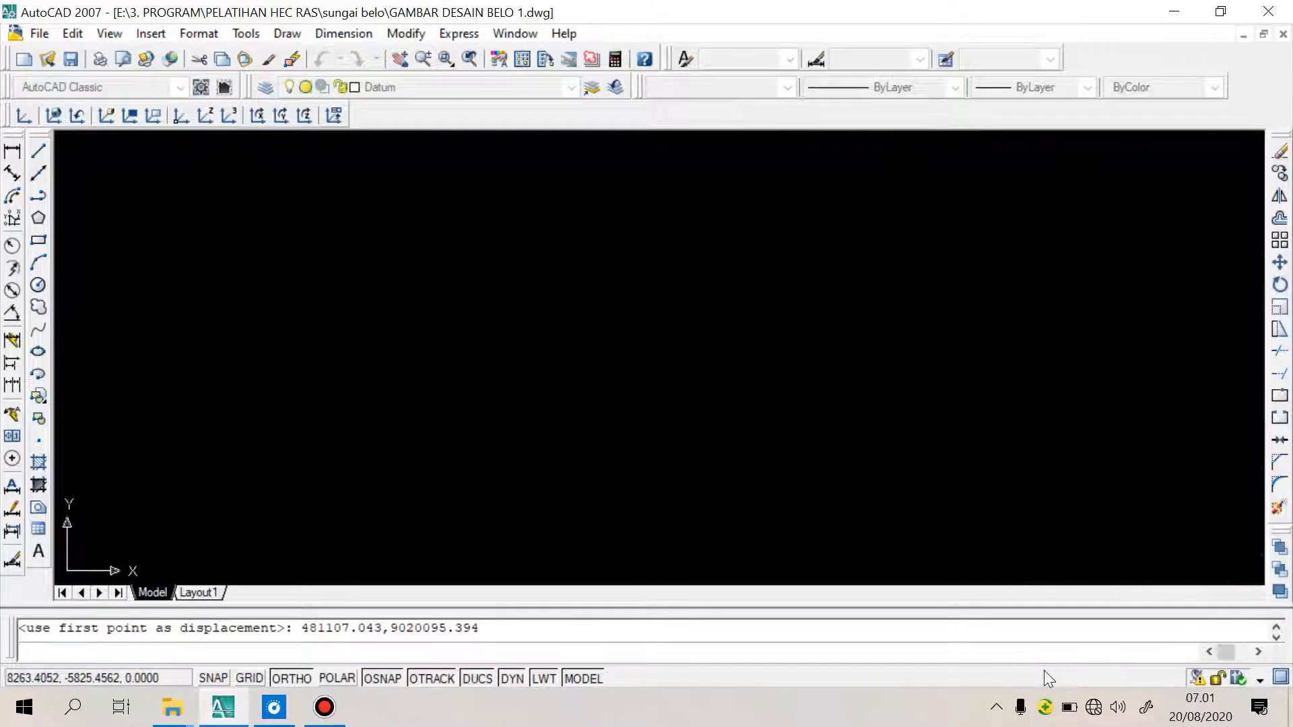
Zoom to the drawing extents and bring the relocated drawings into close view
click(402, 59)
right_click(619, 302)
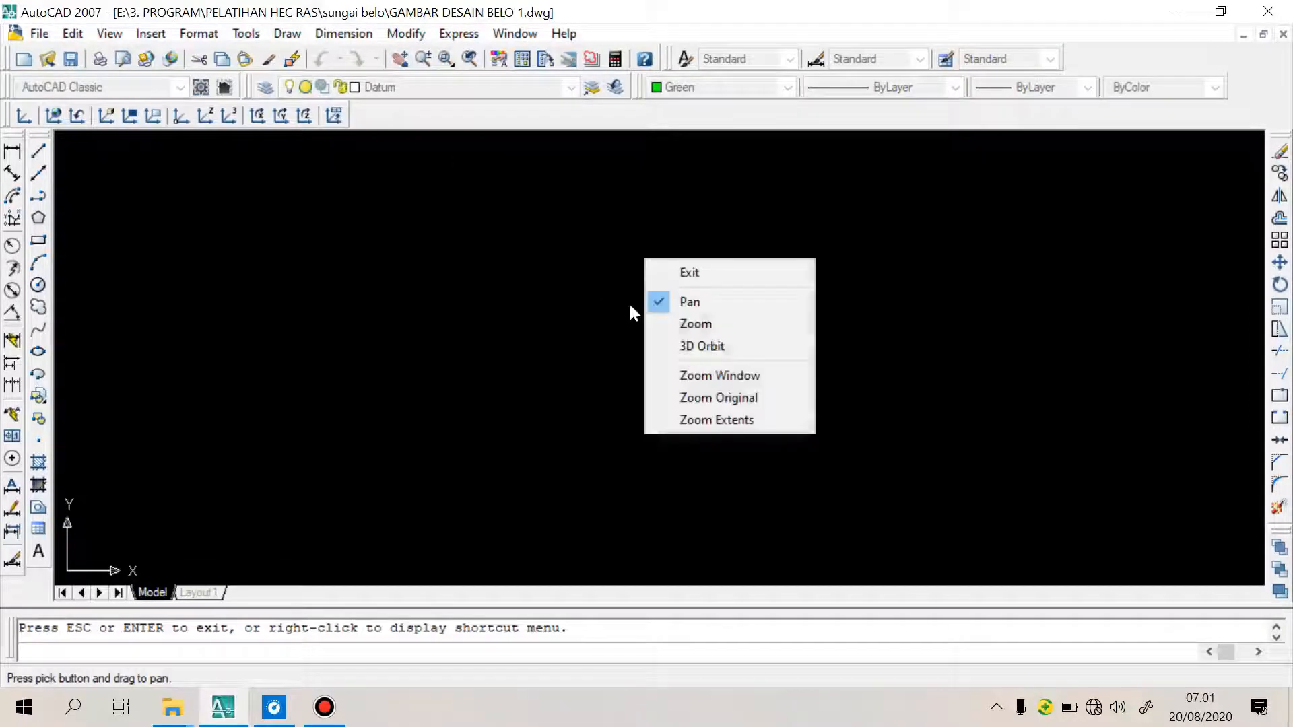
click(739, 418)
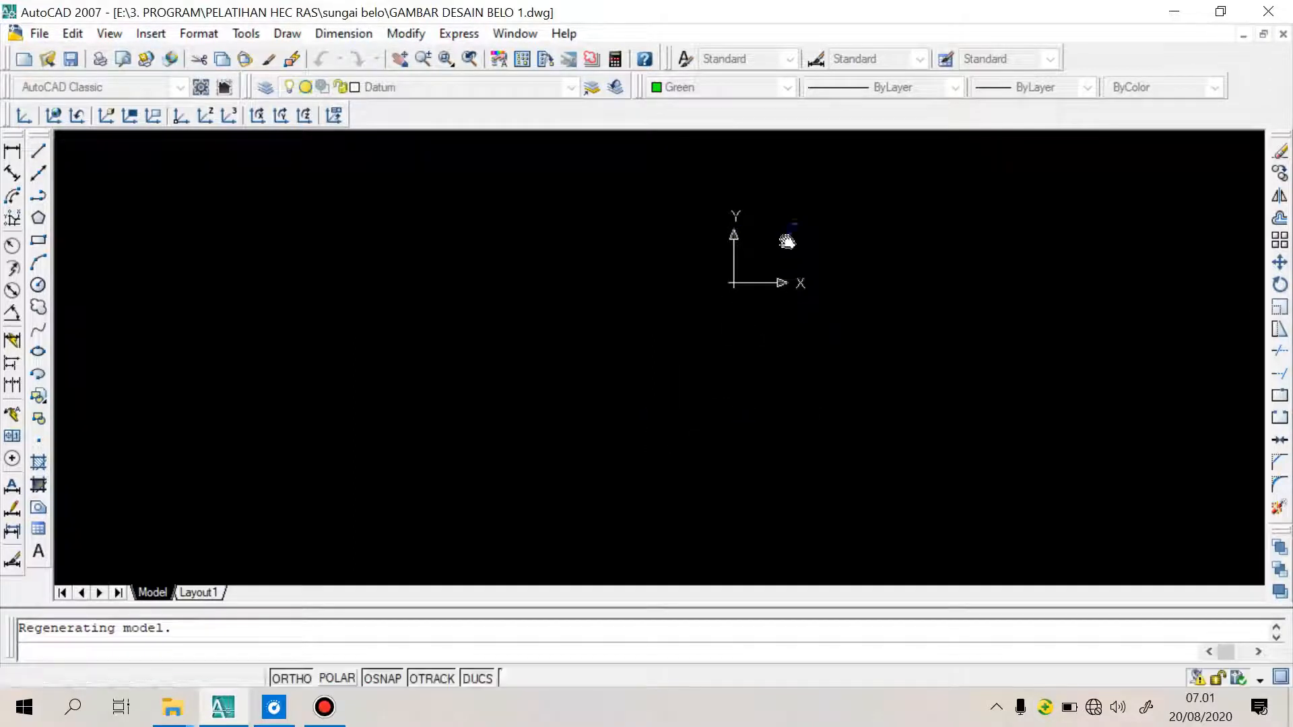
drag(782, 237, 812, 202)
scroll(776, 217, up, 5)
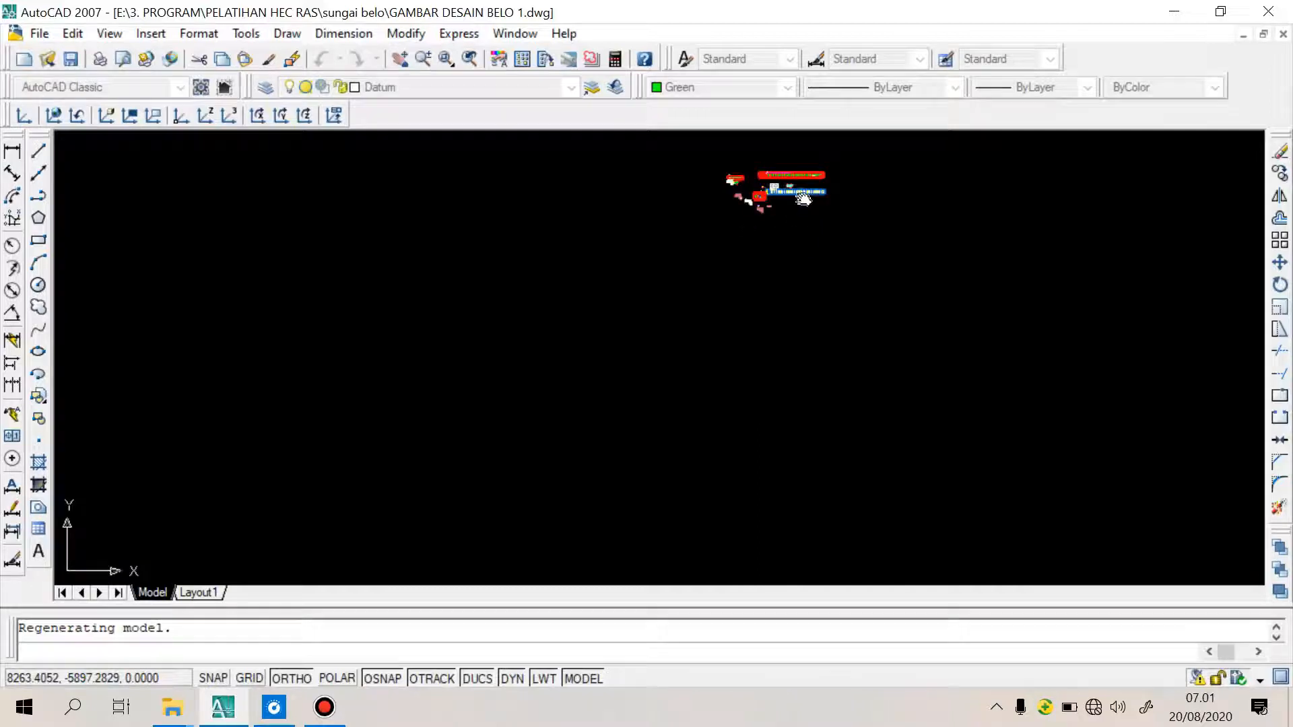
Regenerate the model with the BM 1 symbol and its BM - 01 coordinate label in close view
right_click(720, 231)
click(767, 241)
scroll(639, 158, up, 5)
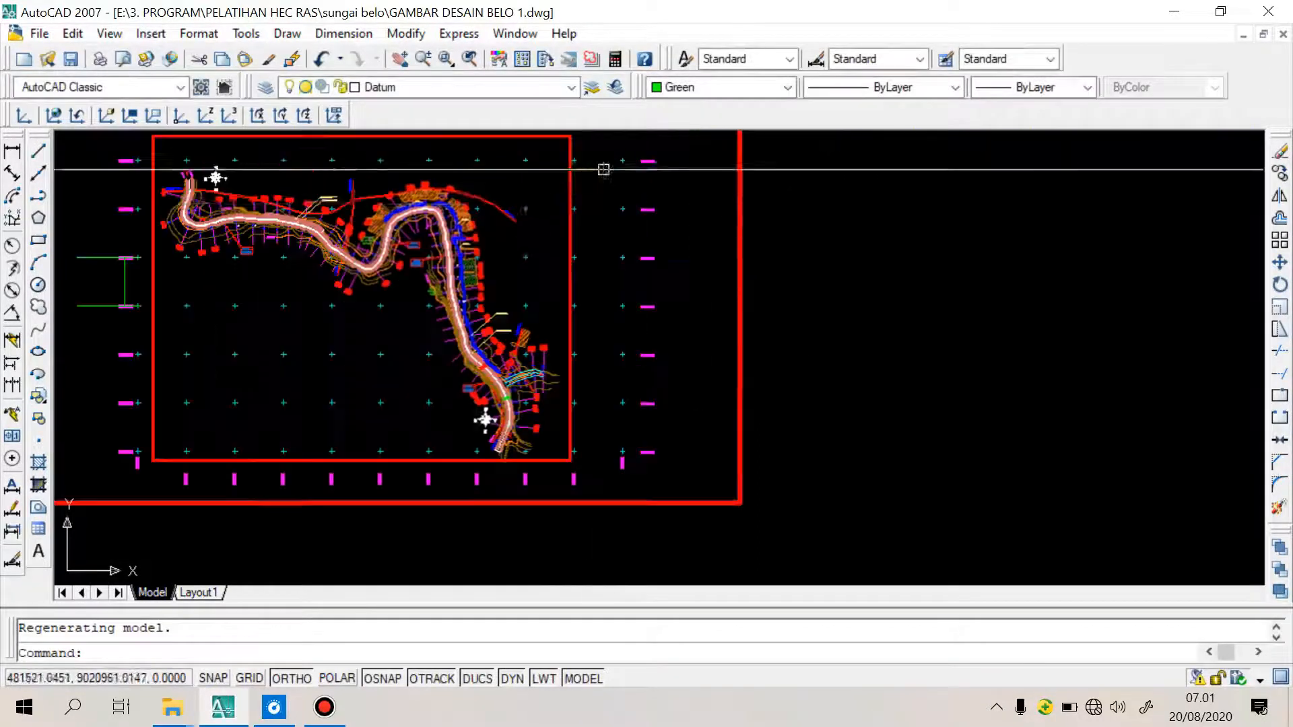
scroll(493, 400, up, 5)
scroll(612, 459, up, 6)
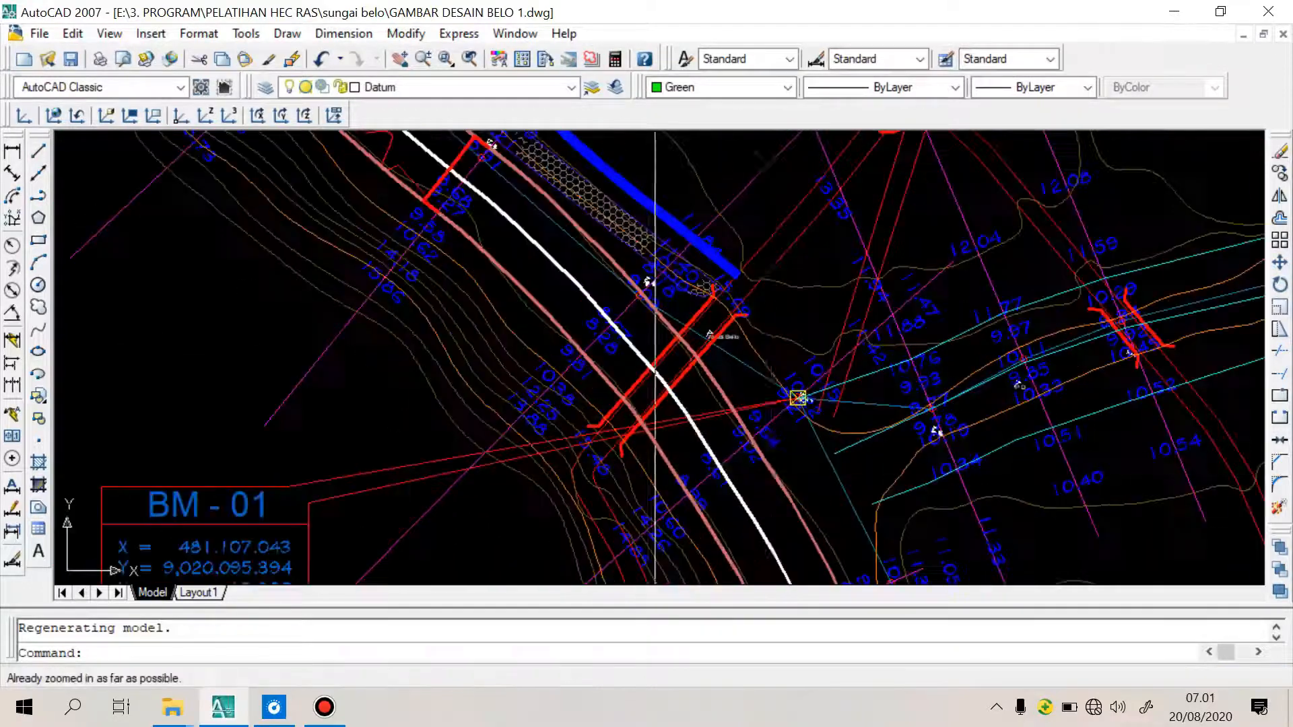
text(re)
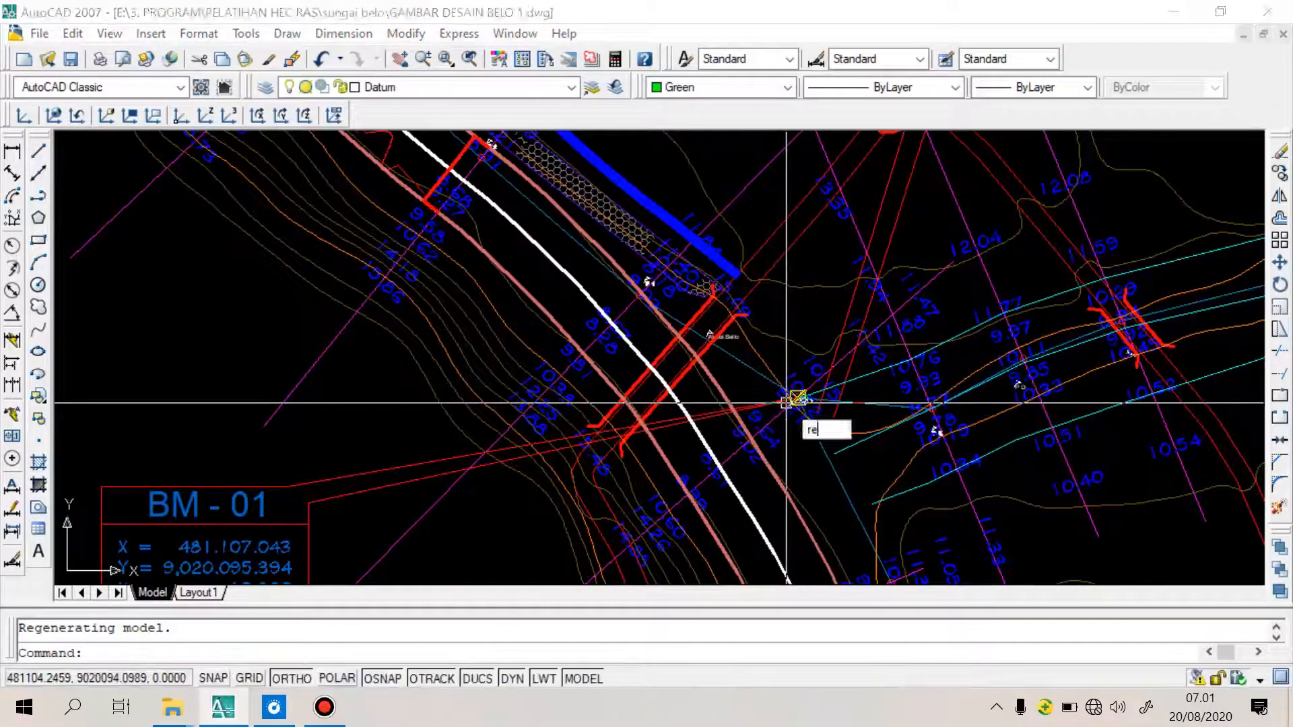
key(Return)
List the point at the centre of the BM 1 symbol and compare its coordinates with the BM - 01 label
scroll(799, 398, up, 8)
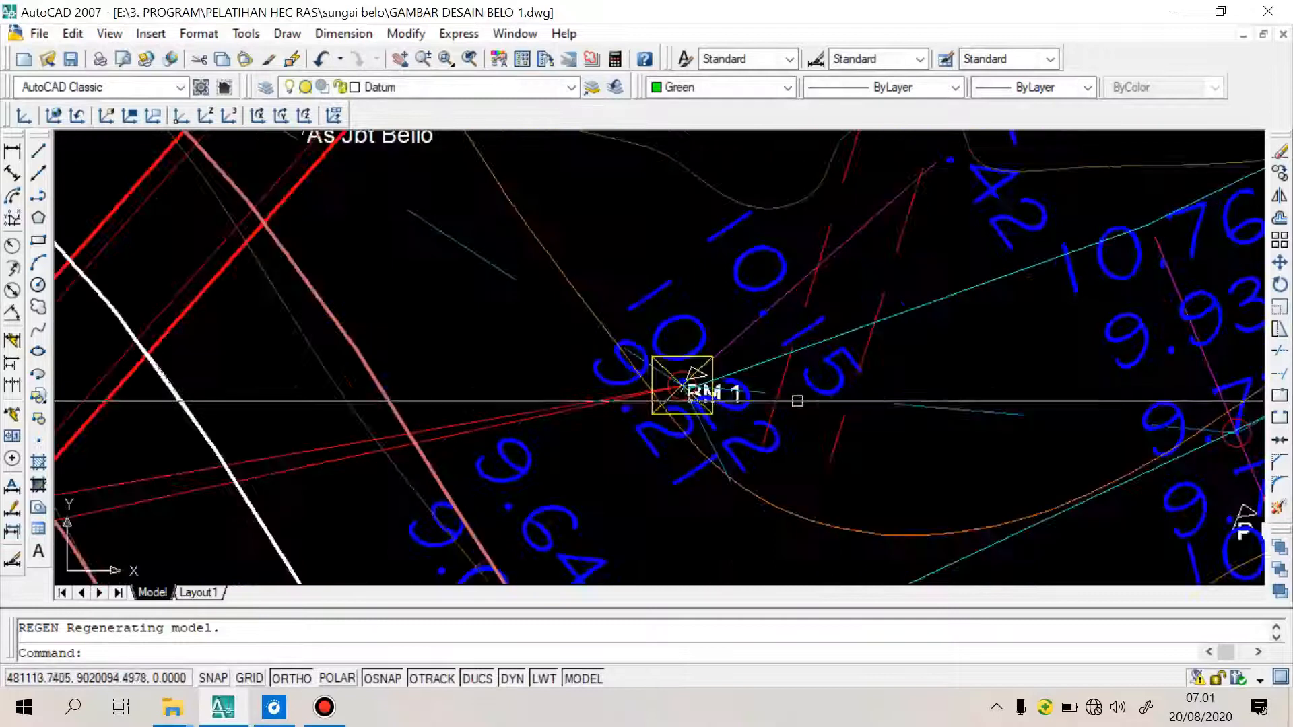
click(609, 392)
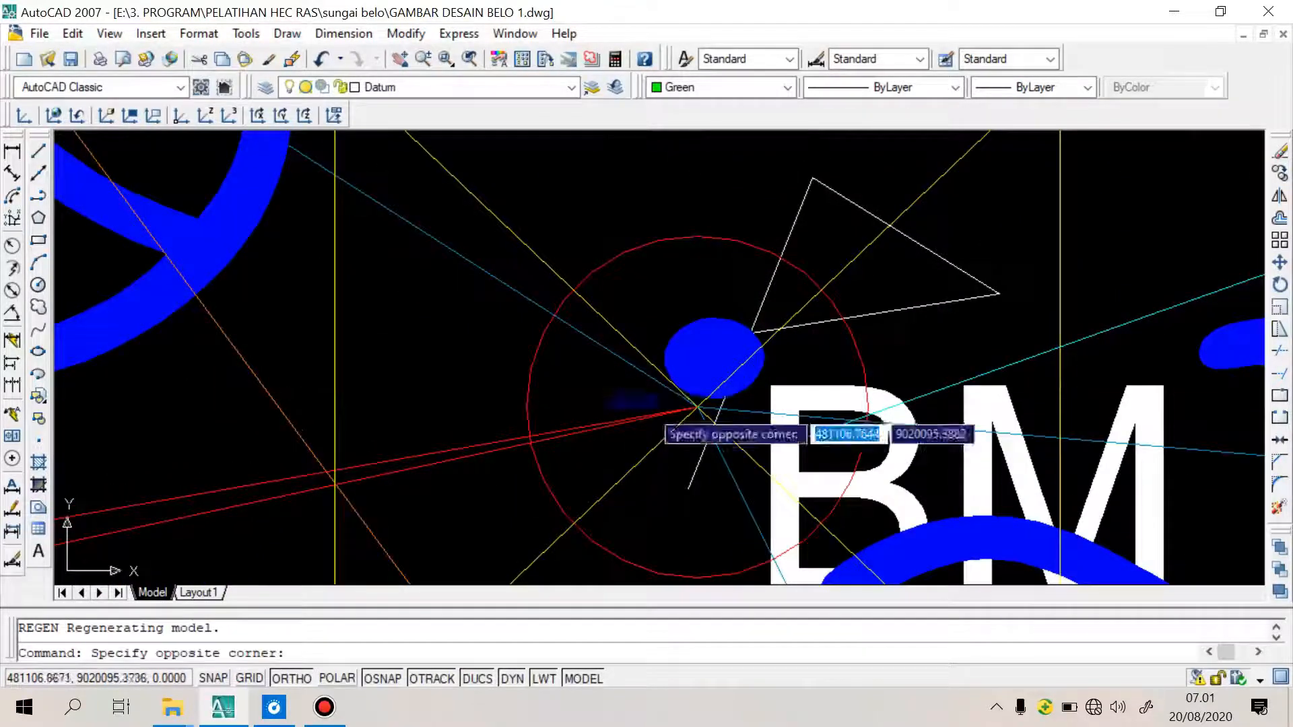
click(747, 457)
scroll(766, 358, down, 10)
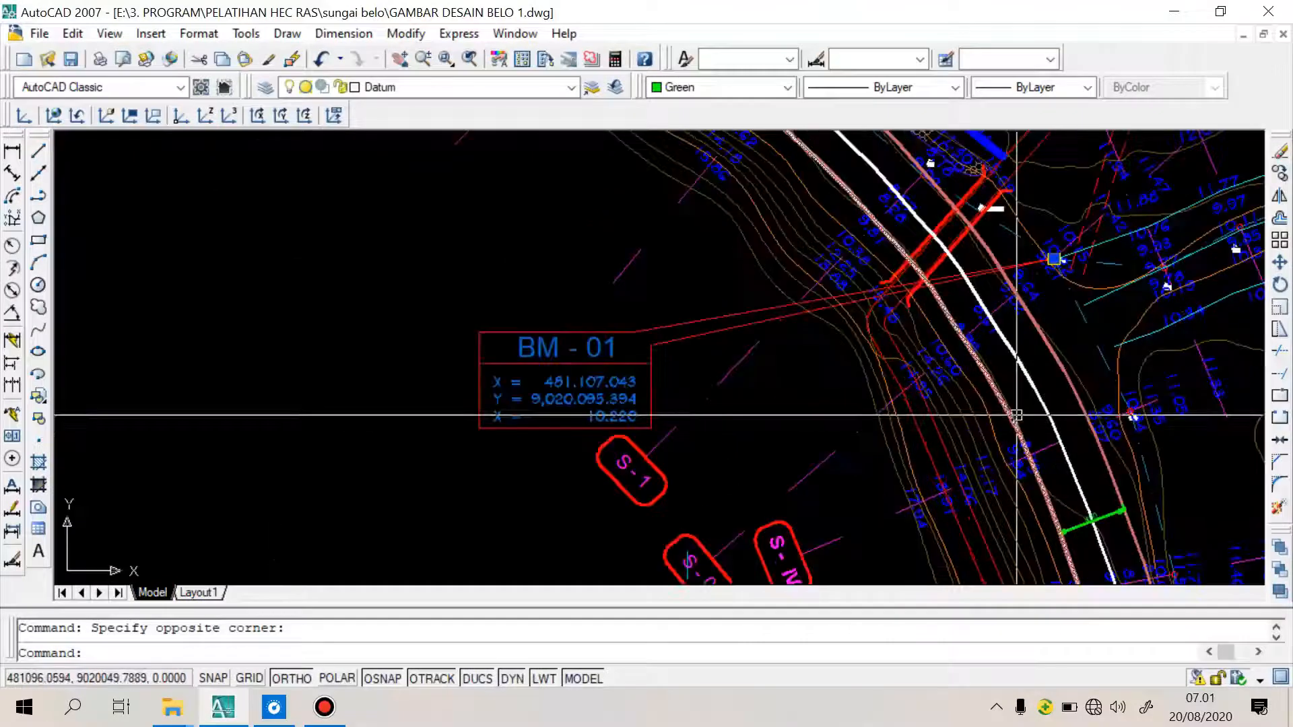
text(ls)
key(Return)
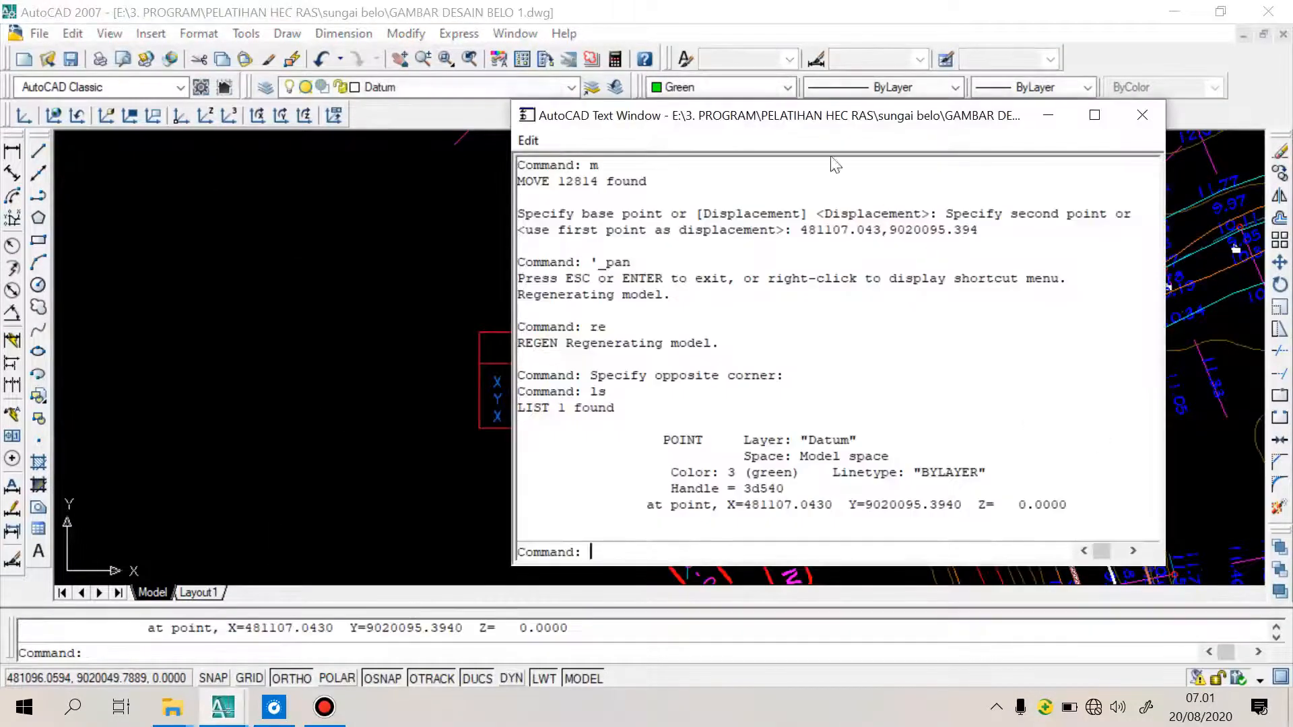
drag(830, 132, 1012, 126)
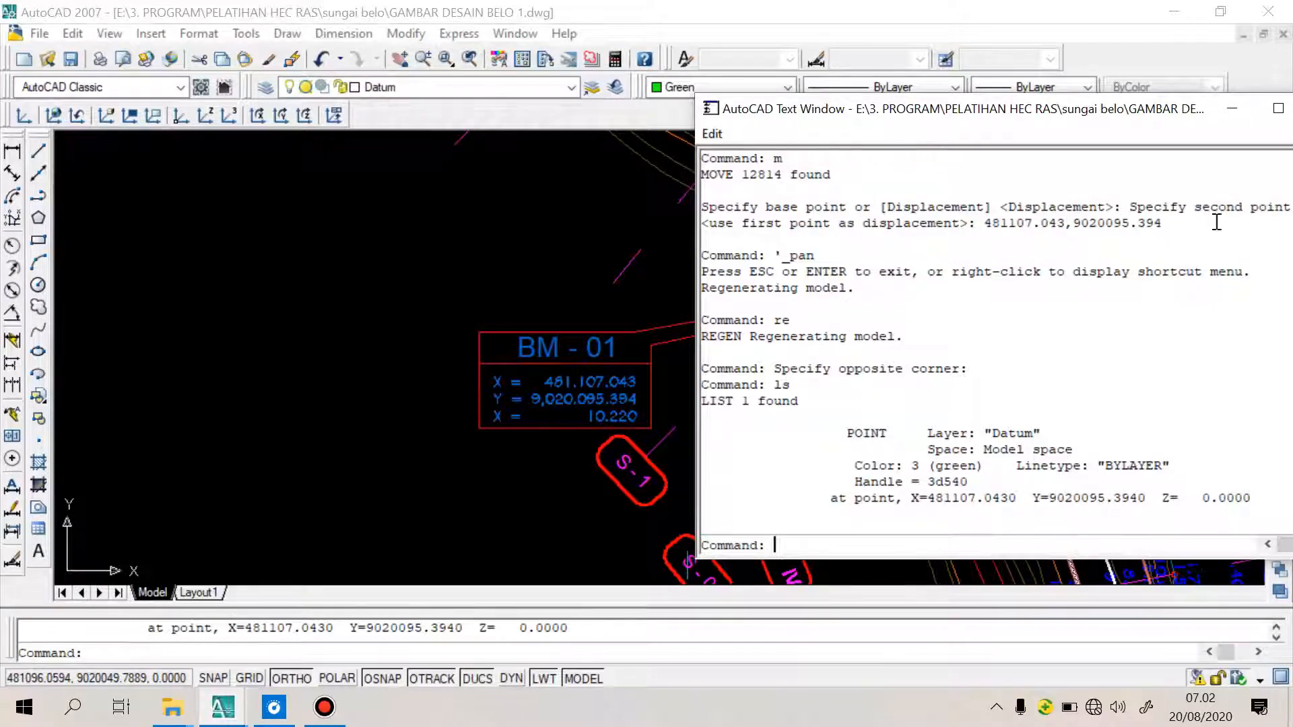
drag(1101, 111, 840, 161)
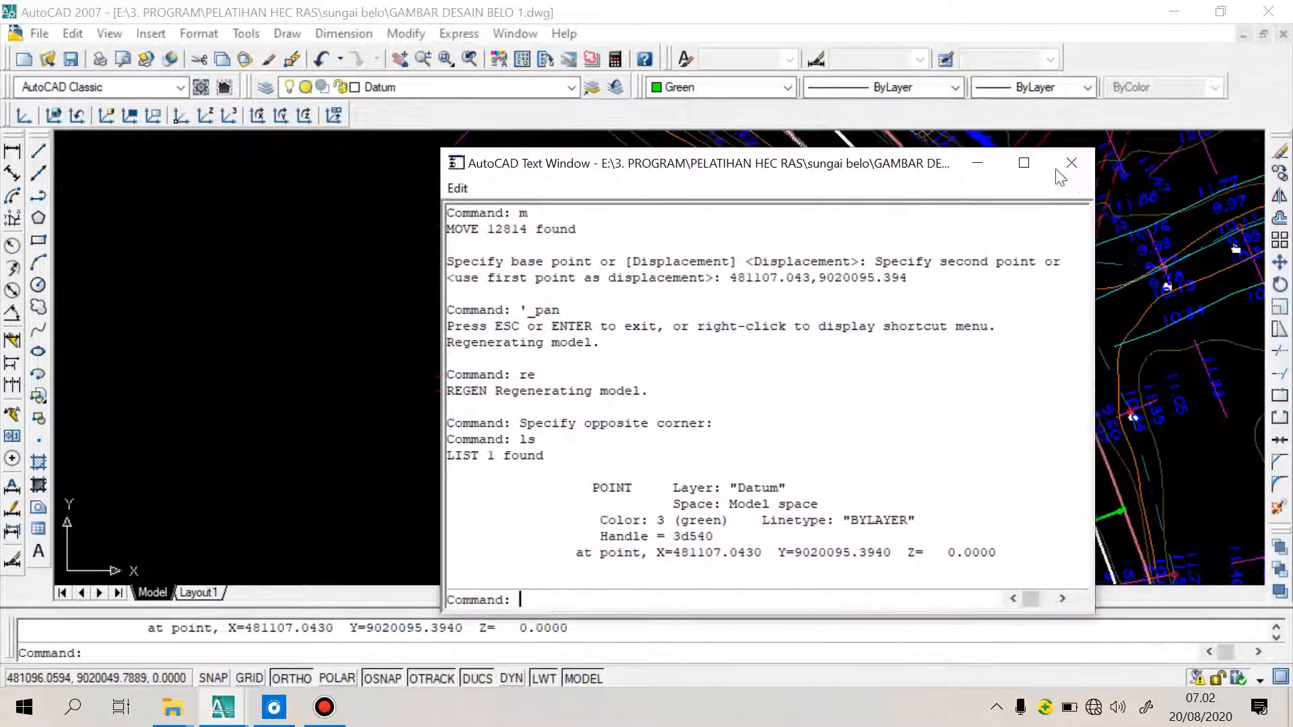
click(1081, 160)
Place a point object at the centre of the BM - 02 benchmark symbol beside the river
scroll(844, 431, down, 10)
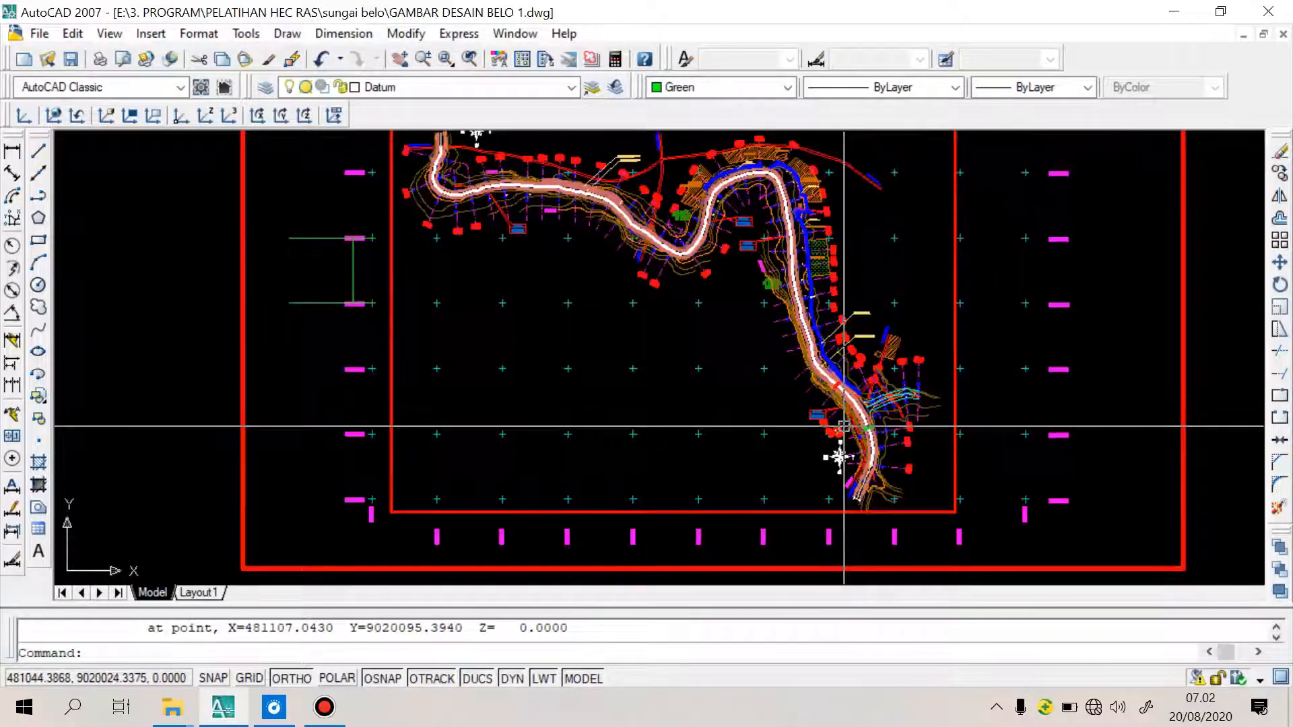
scroll(791, 230, up, 12)
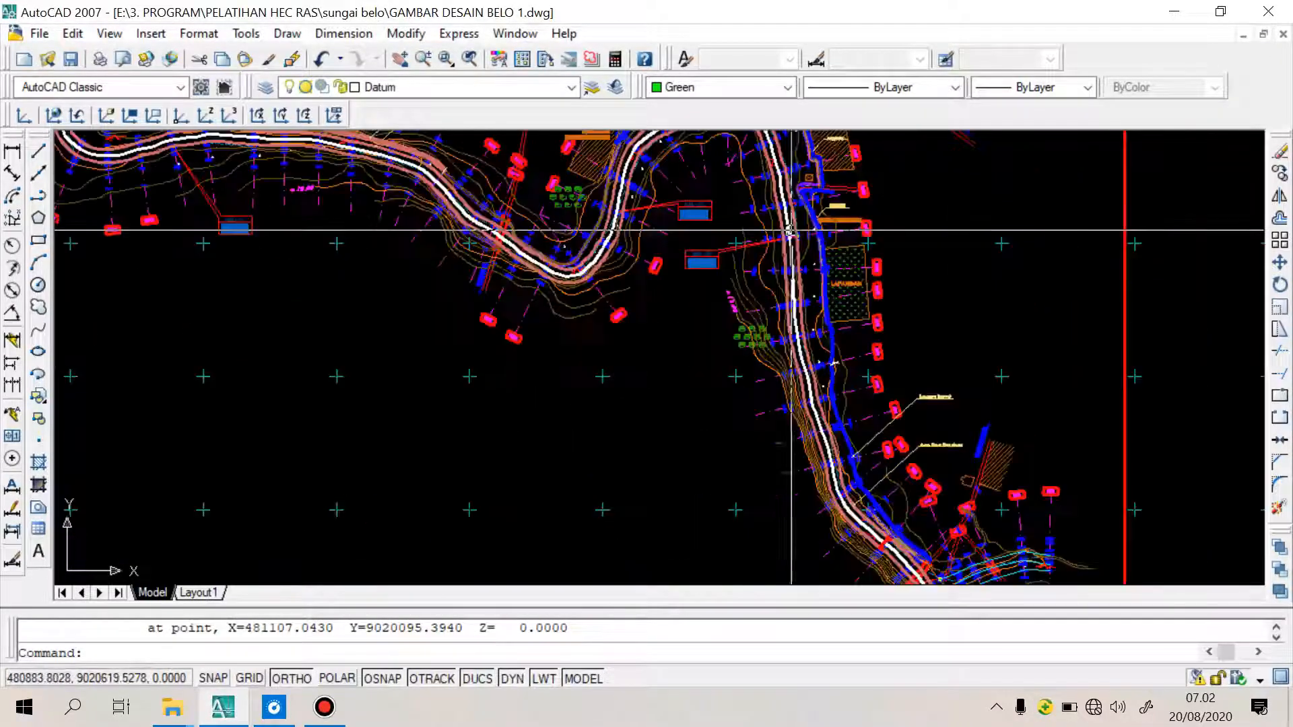
scroll(849, 270, up, 5)
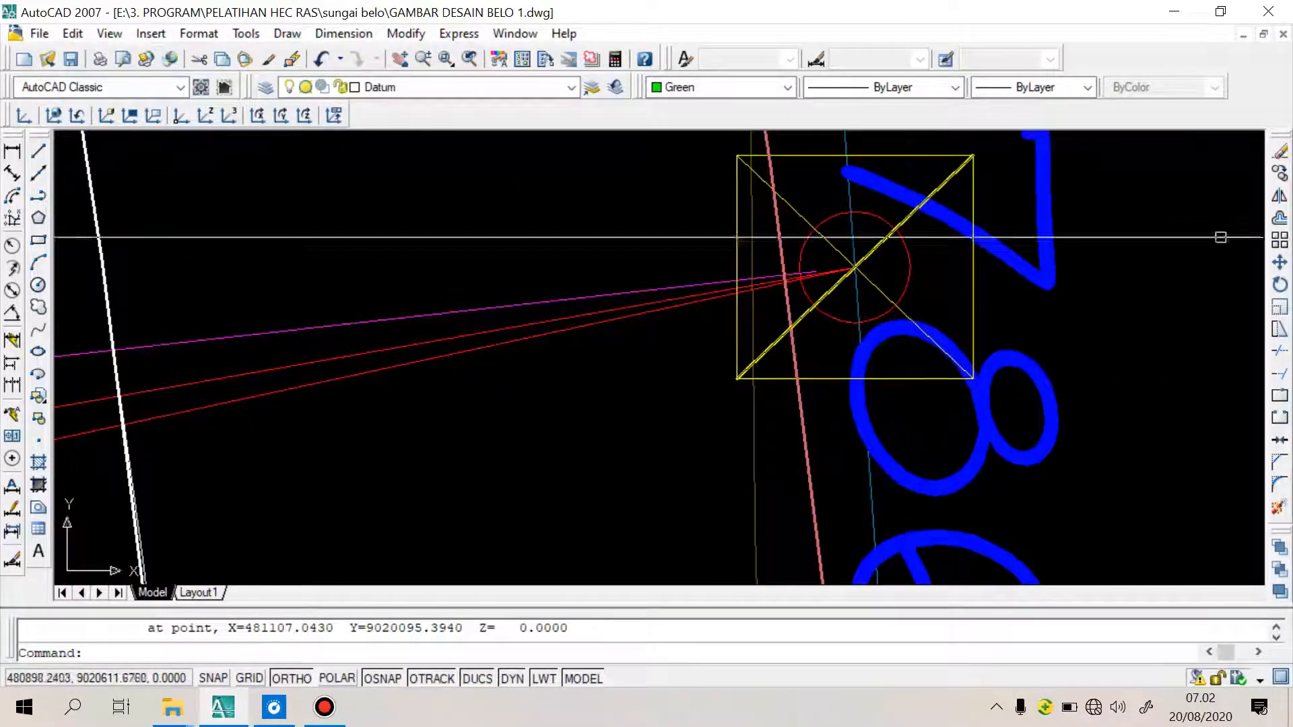
click(39, 442)
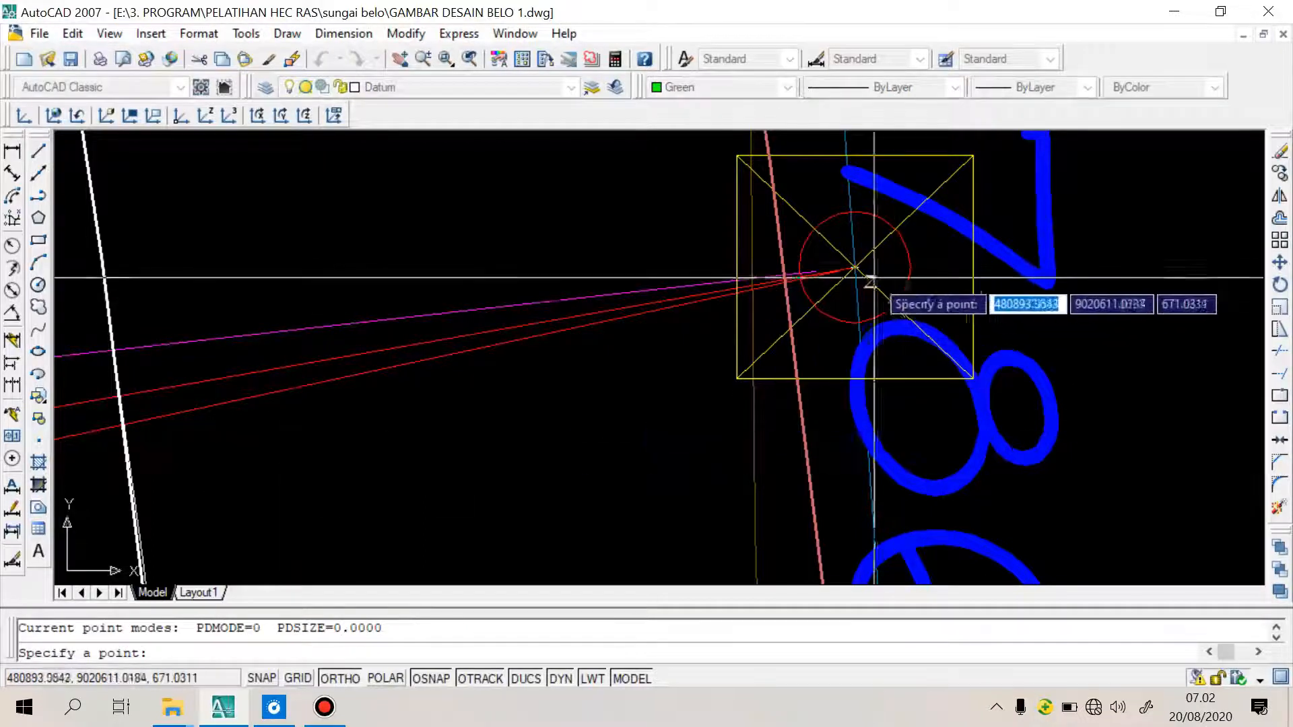
key(Escape)
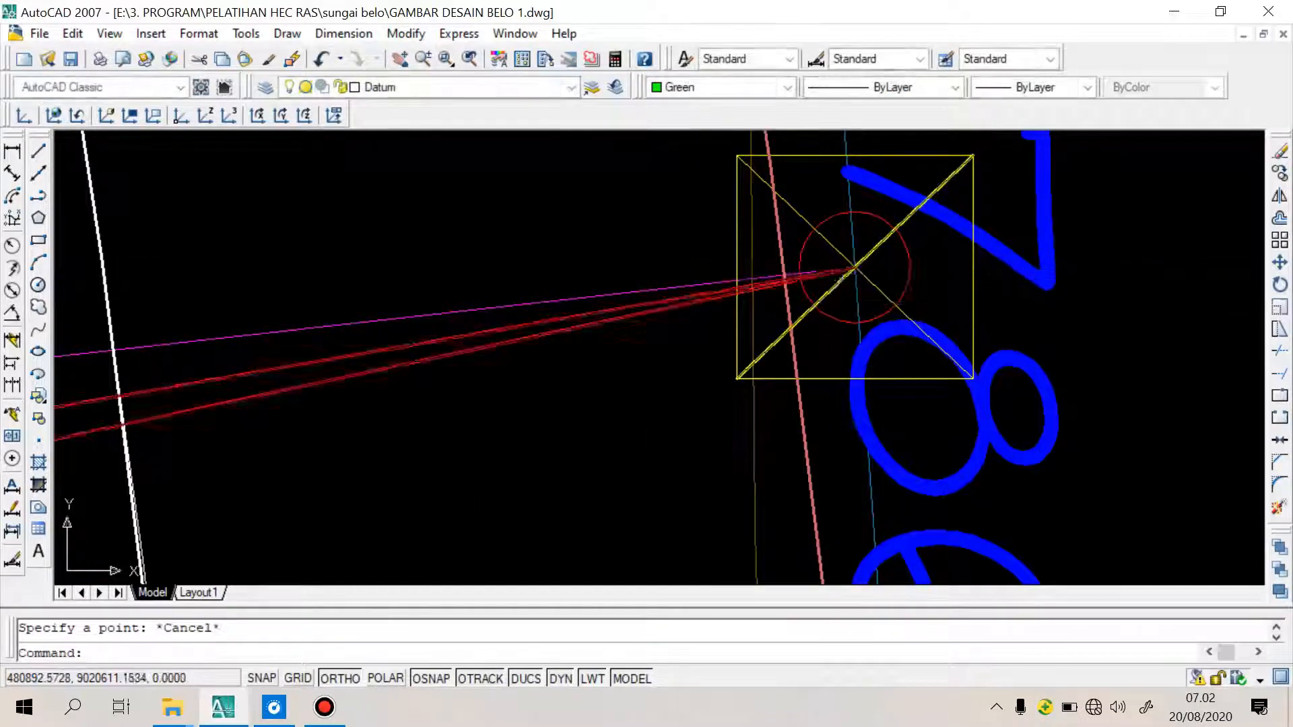
List the new point at the BM - 02 symbol and compare its coordinates with the BM - 02 label
scroll(835, 268, up, 3)
click(826, 243)
click(918, 297)
scroll(1002, 275, down, 6)
scroll(731, 247, up, 4)
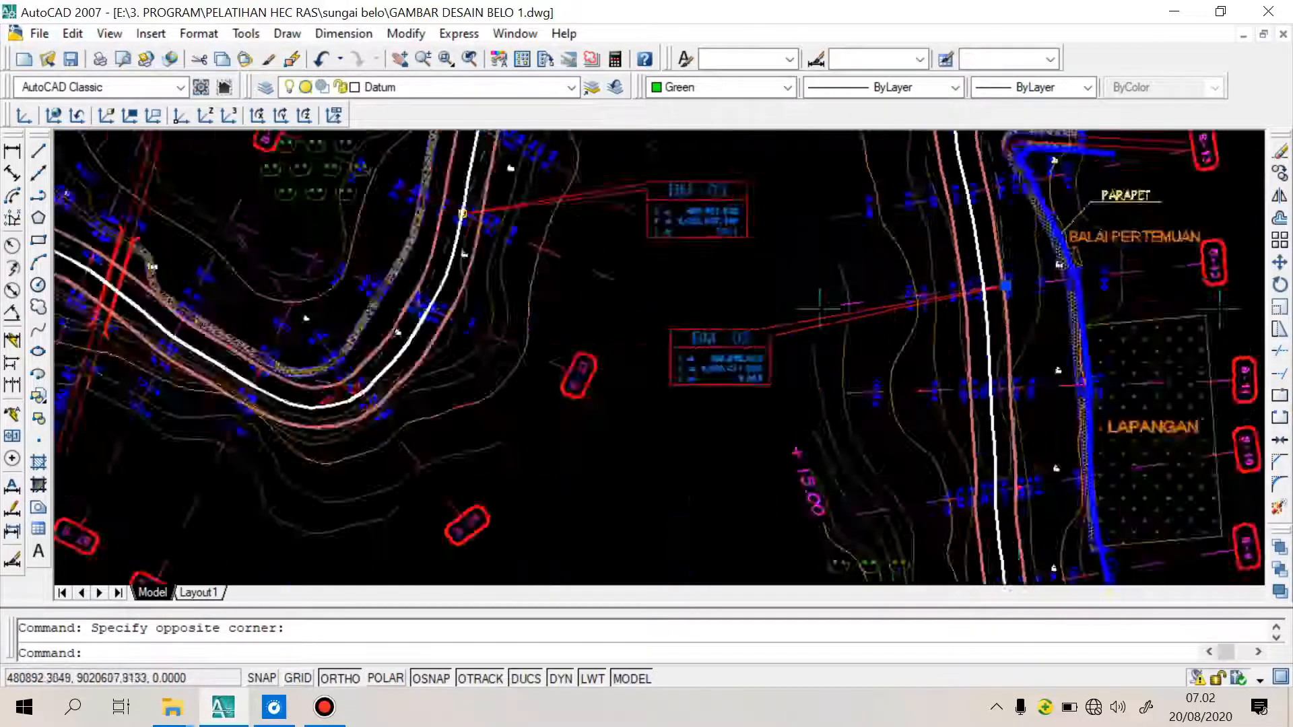
scroll(1065, 340, up, 3)
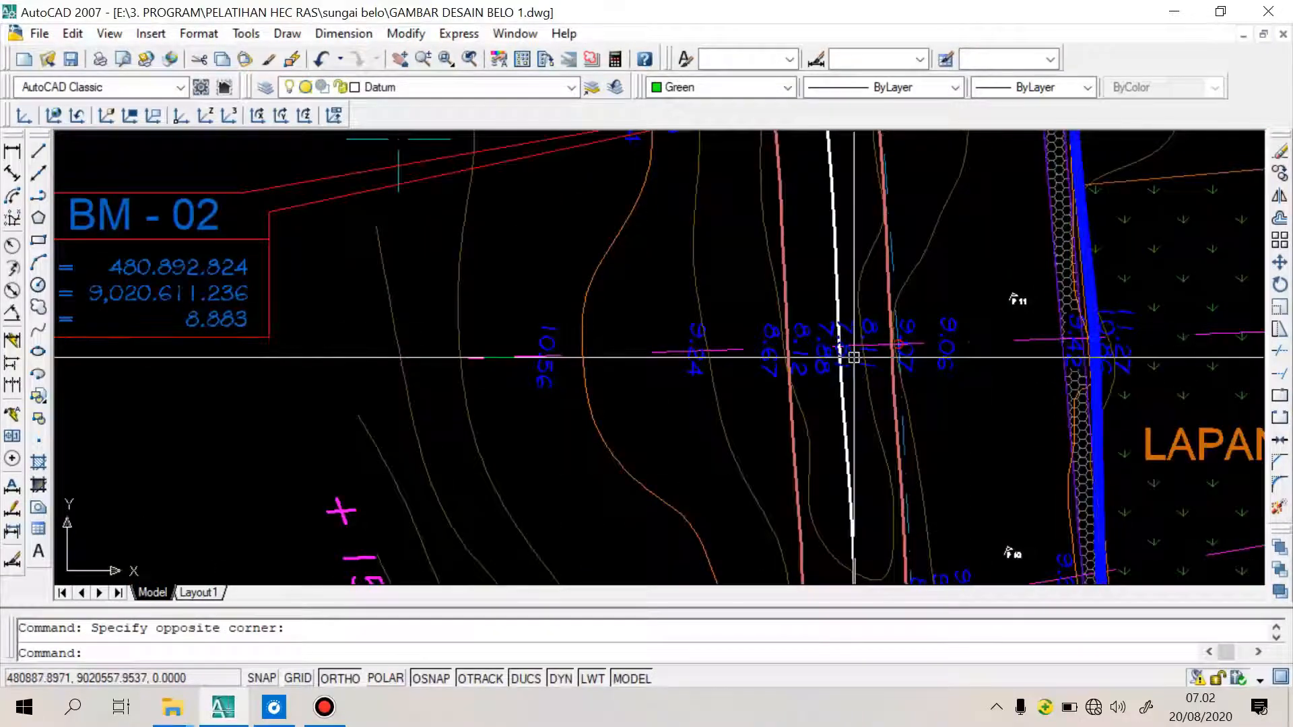
text(ls)
key(Return)
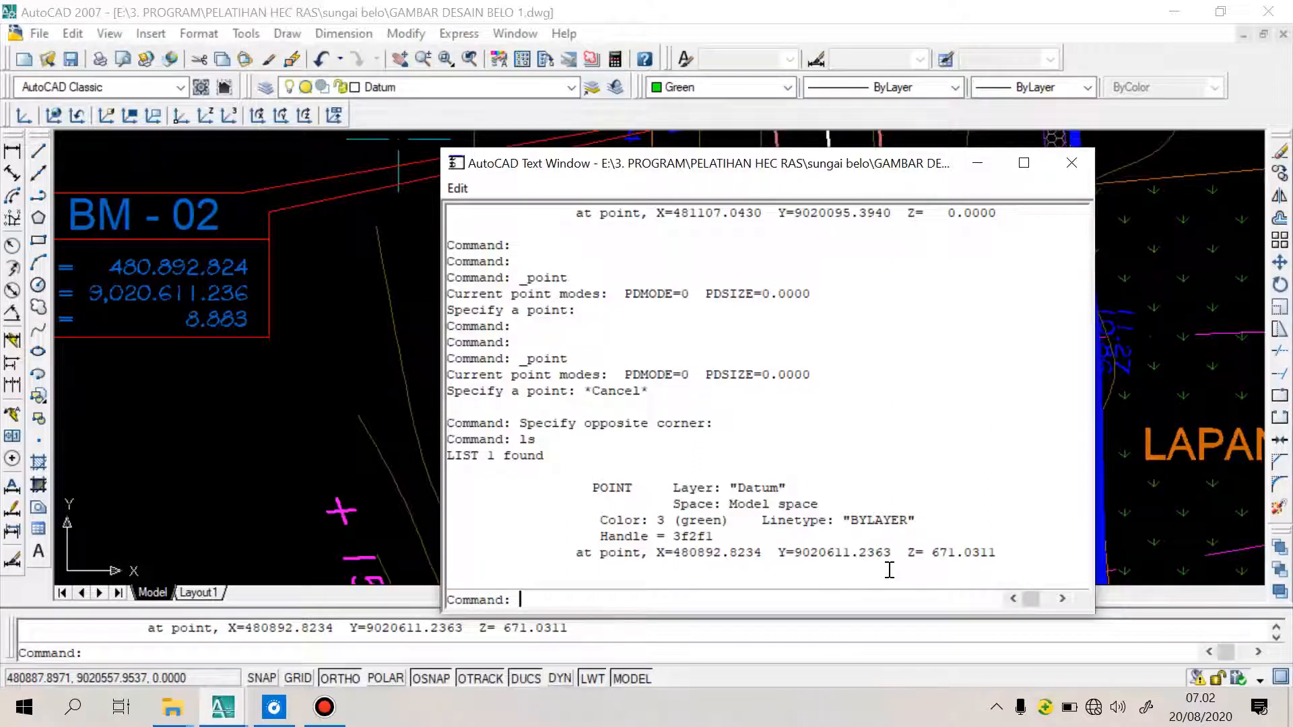
click(1076, 176)
scroll(659, 336, down, 10)
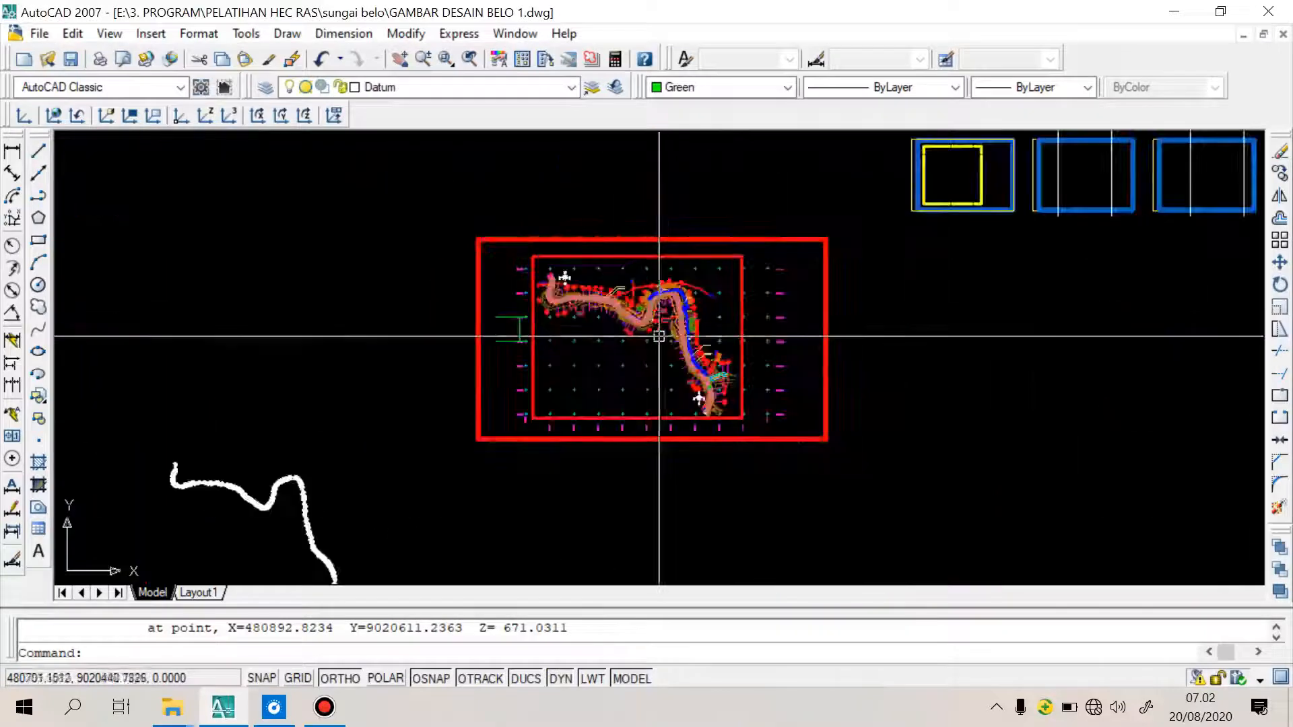
scroll(658, 336, up, 3)
scroll(345, 327, up, 3)
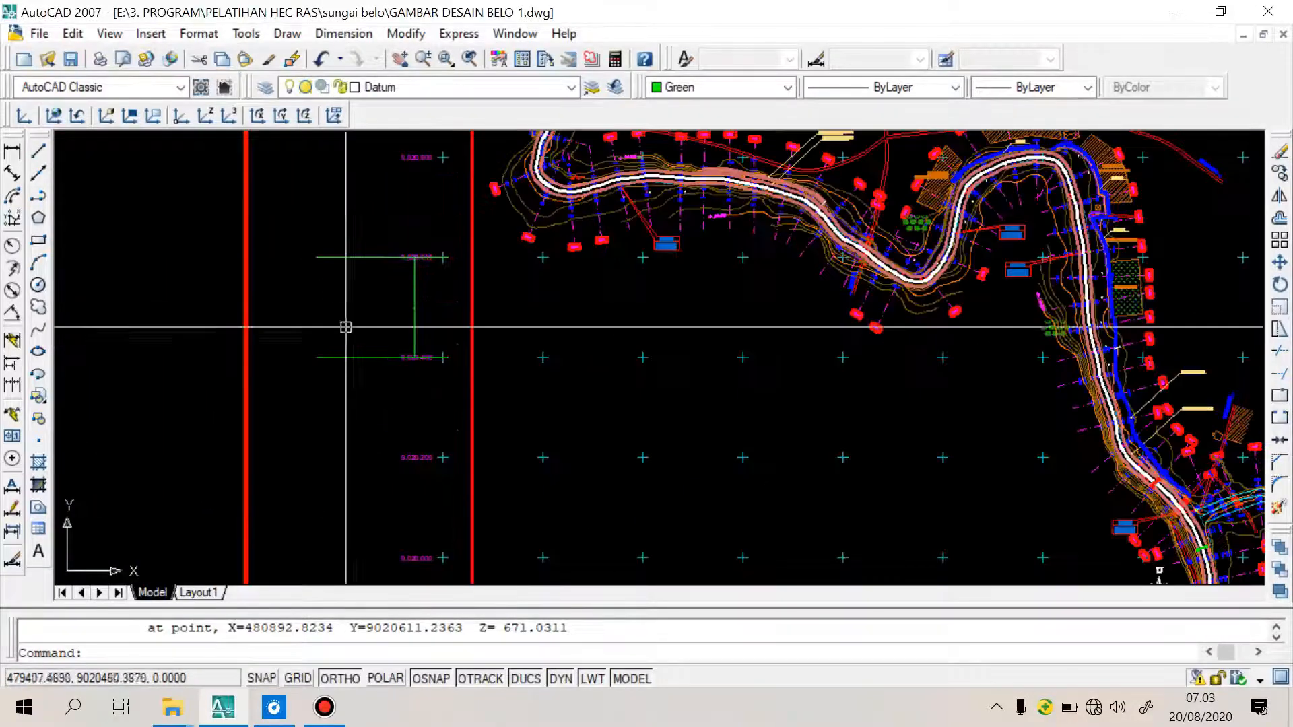
click(346, 400)
click(297, 231)
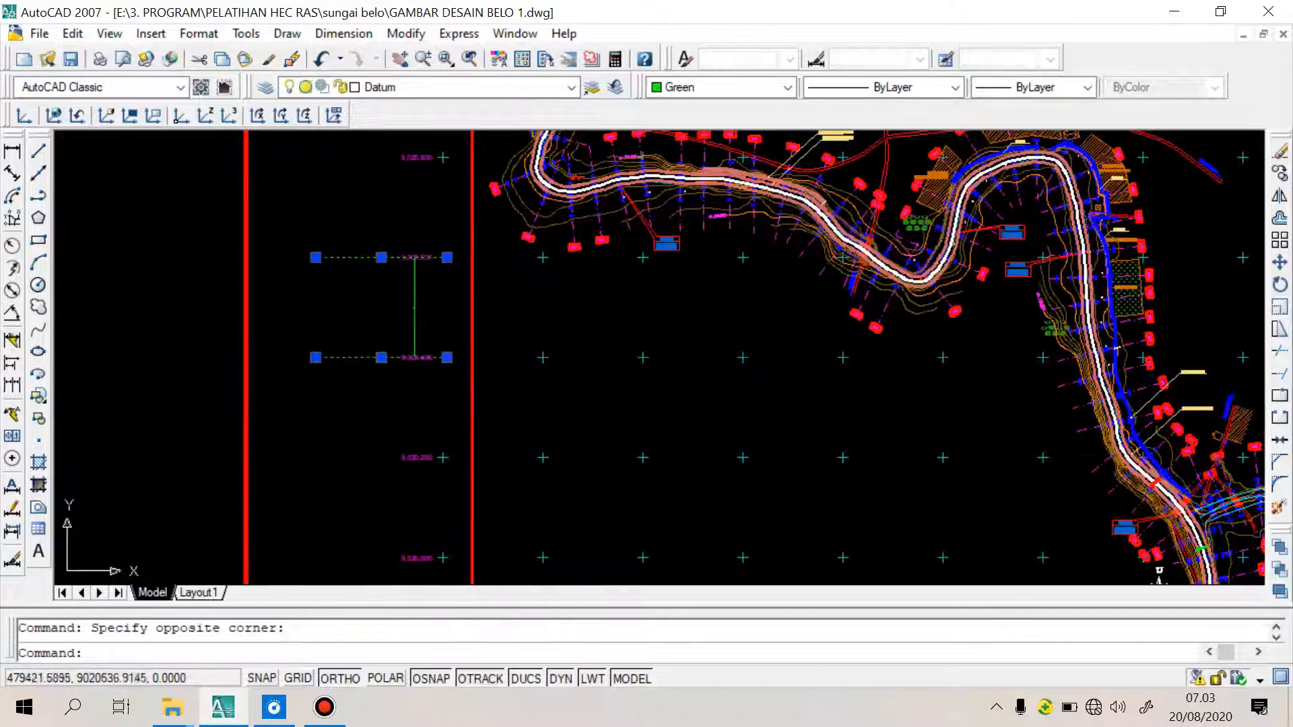
scroll(349, 218, up, 4)
scroll(349, 219, down, 1)
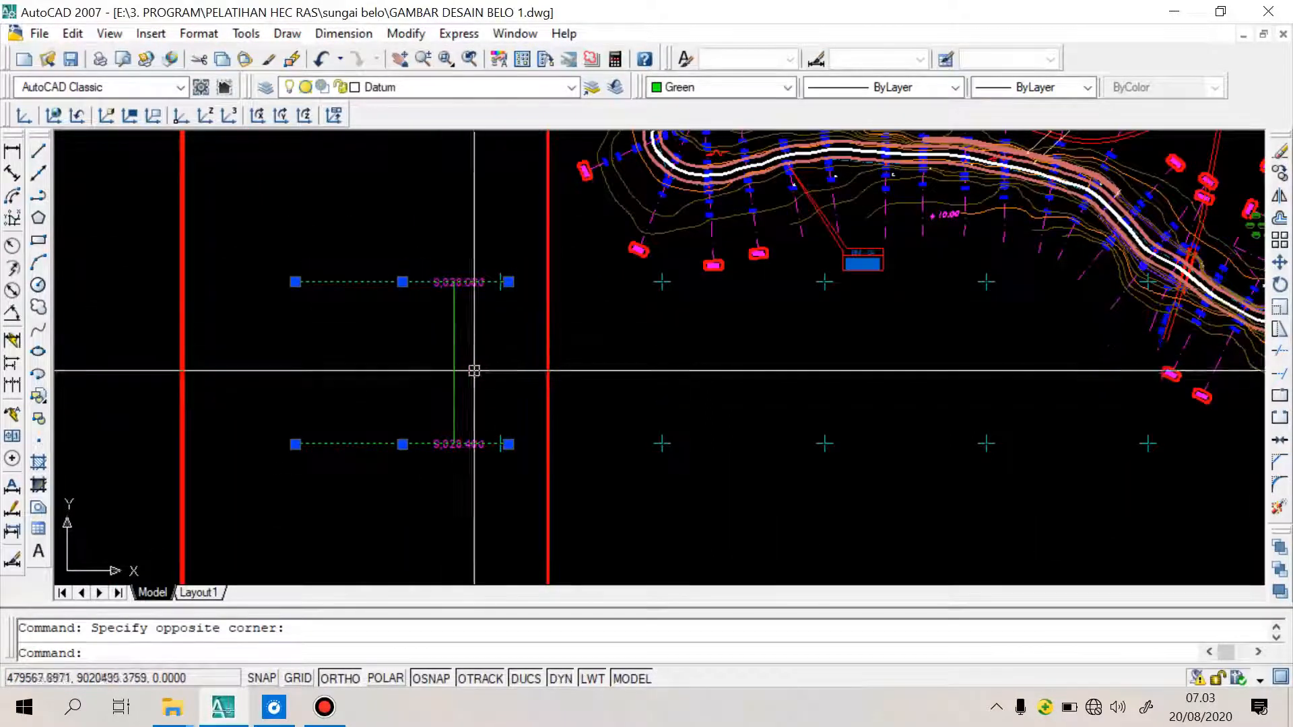
scroll(471, 288, up, 3)
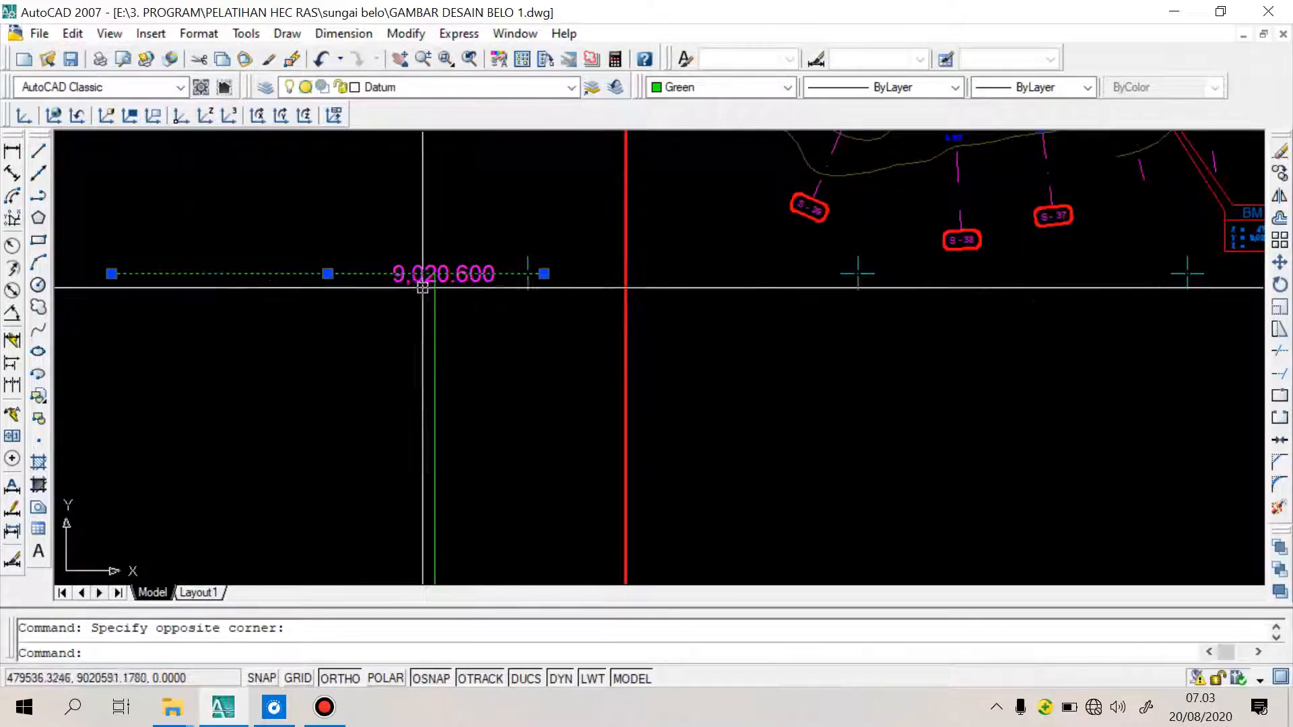
scroll(427, 274, down, 3)
scroll(437, 363, up, 2)
scroll(422, 320, up, 3)
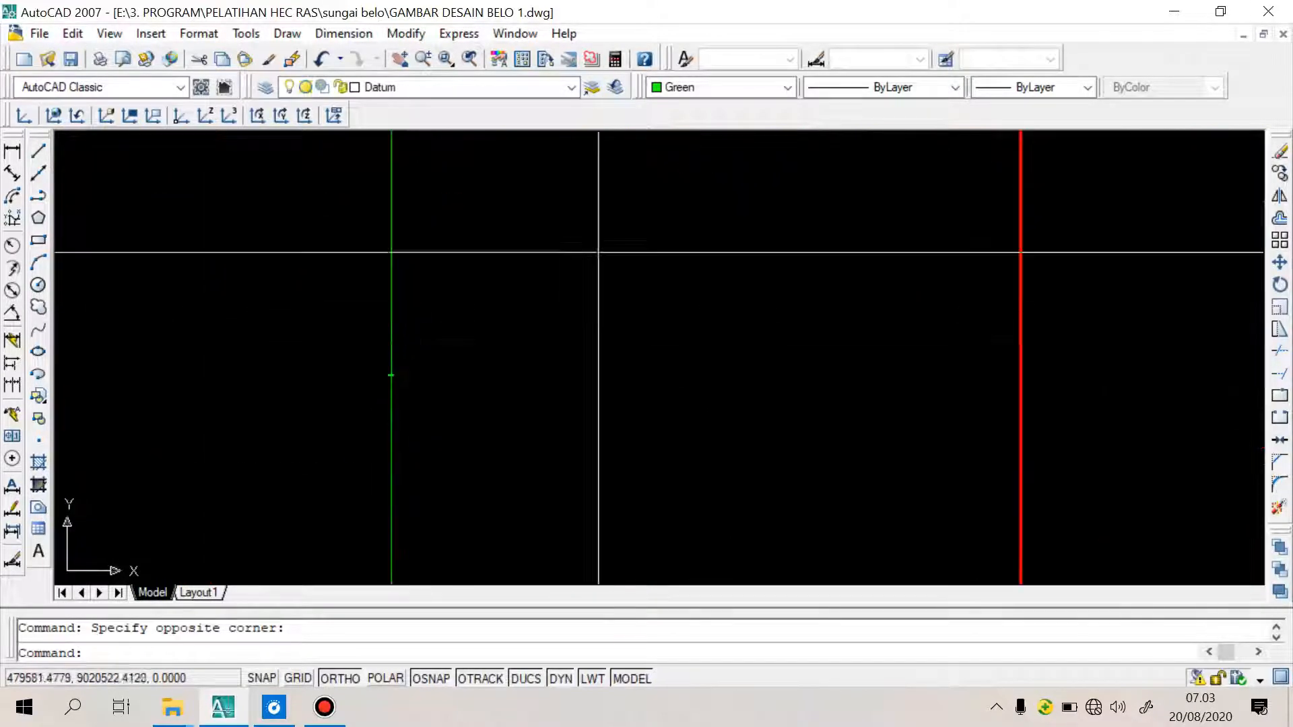
scroll(564, 286, down, 4)
click(446, 433)
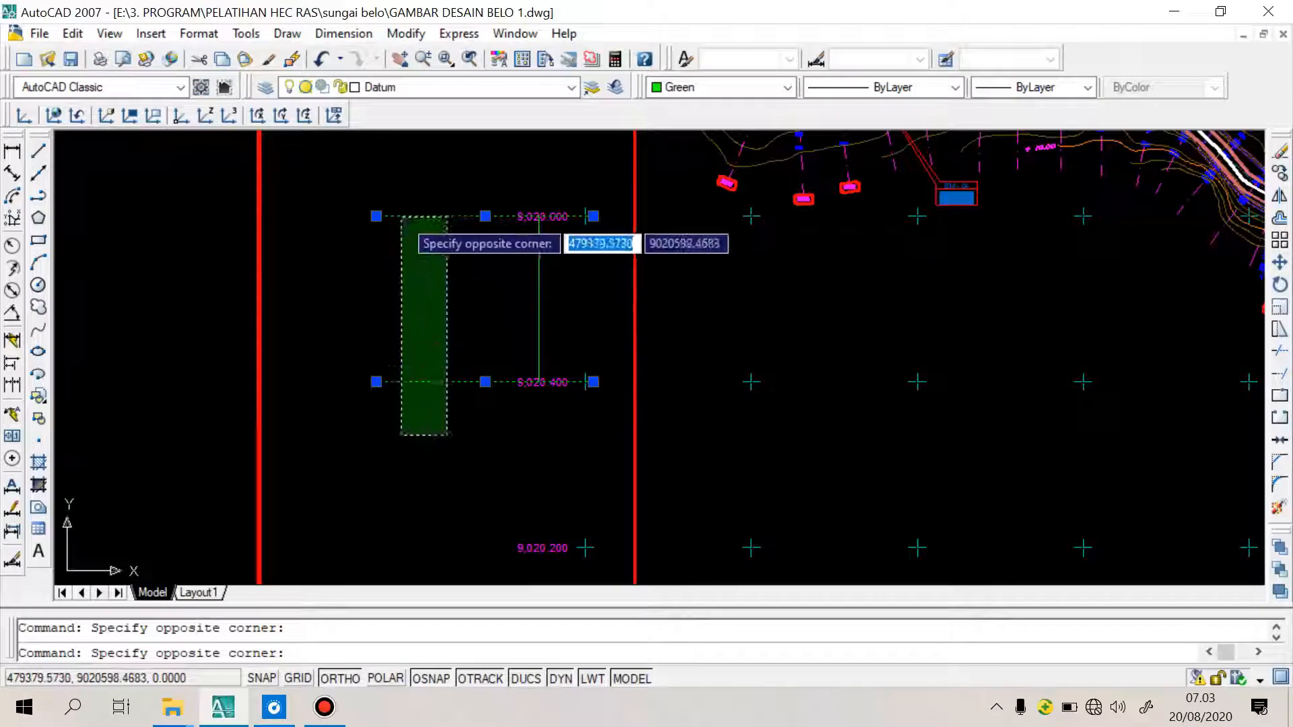
click(398, 217)
scroll(560, 262, up, 6)
scroll(539, 286, up, 4)
click(724, 273)
click(574, 306)
scroll(457, 315, down, 4)
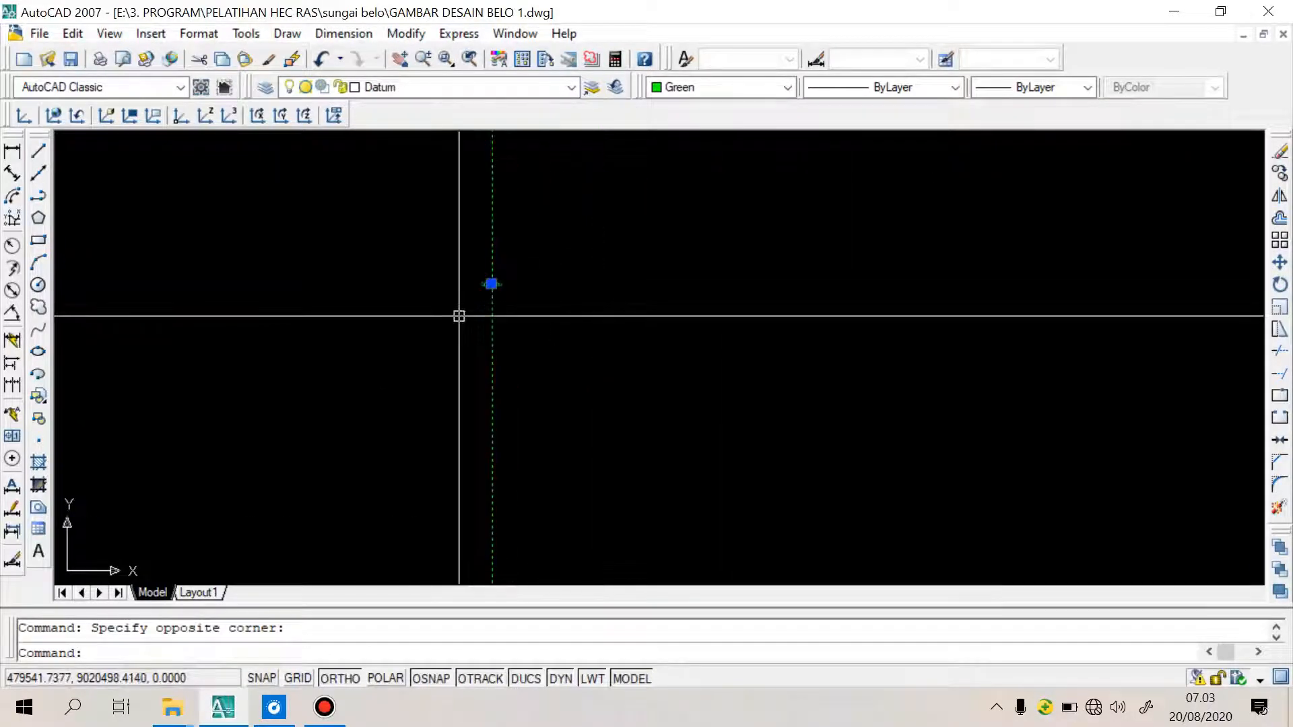
scroll(413, 377, down, 4)
scroll(421, 367, down, 4)
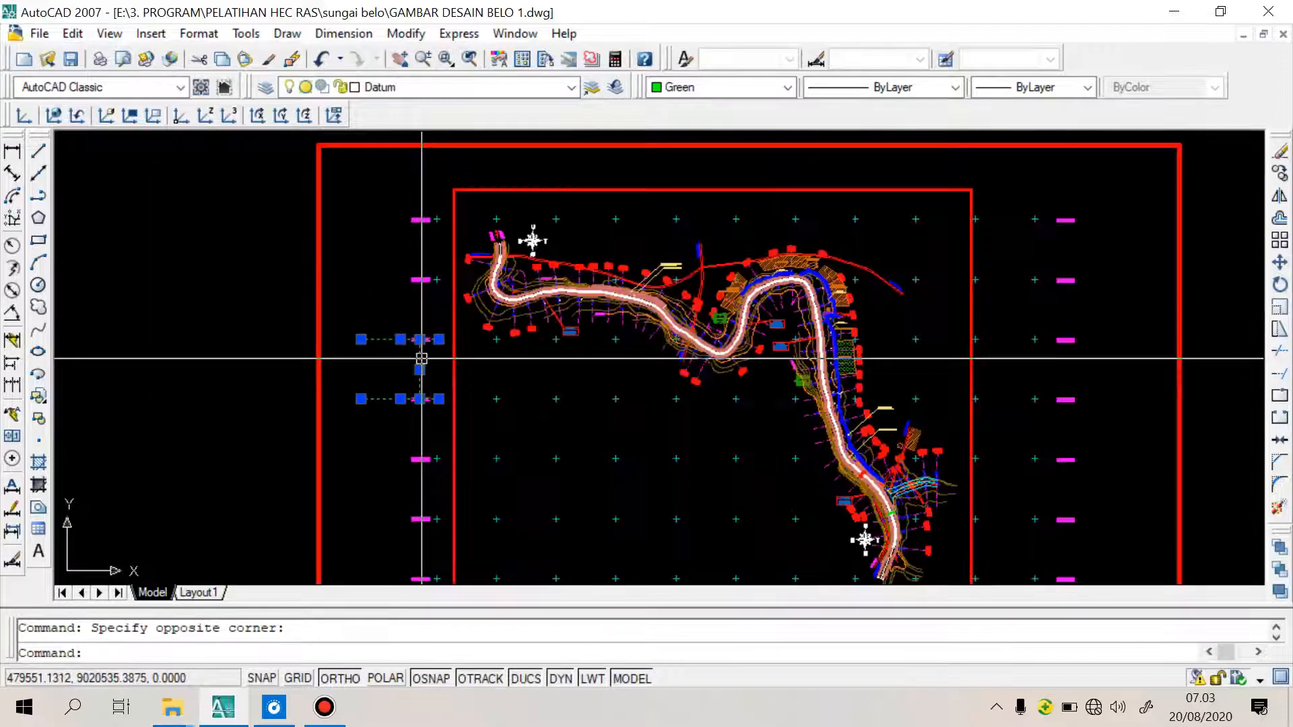
key(Escape)
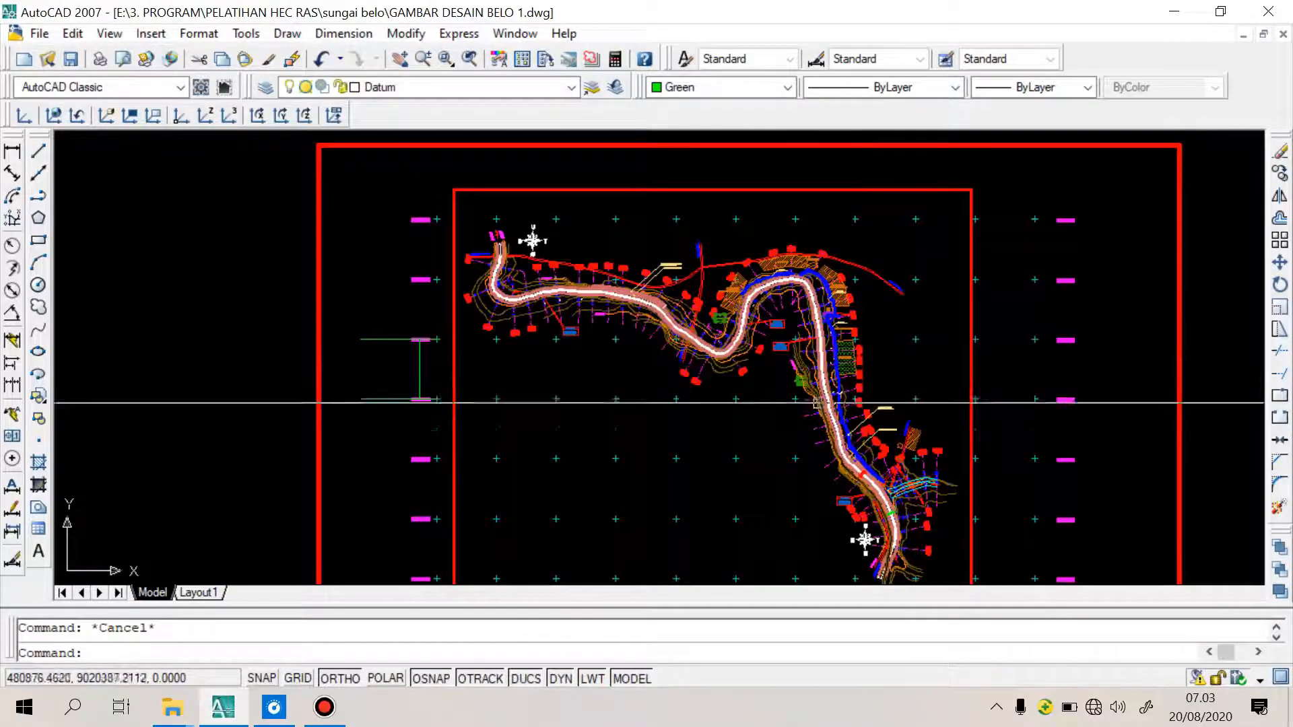
Examine the georeferenced river plan, including the BM - 04 label, and its position among the other relocated drawings
scroll(615, 367, down, 3)
scroll(729, 370, up, 2)
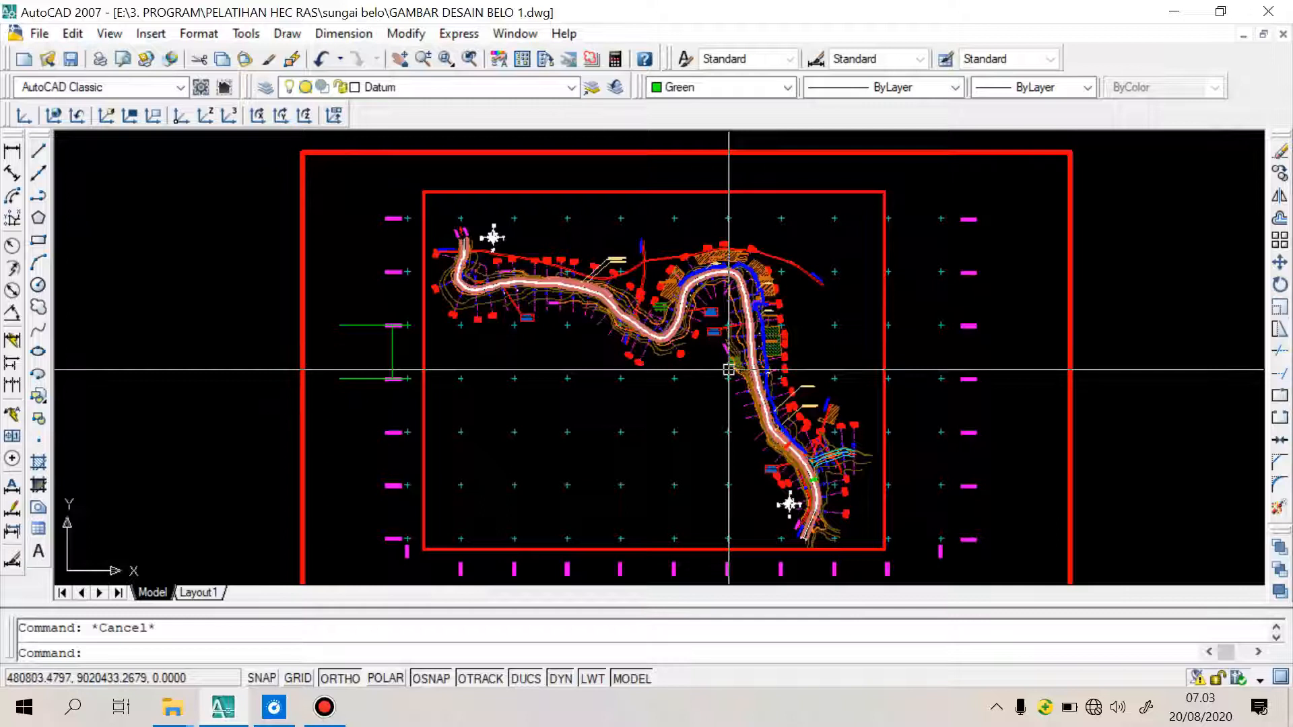
scroll(728, 370, up, 2)
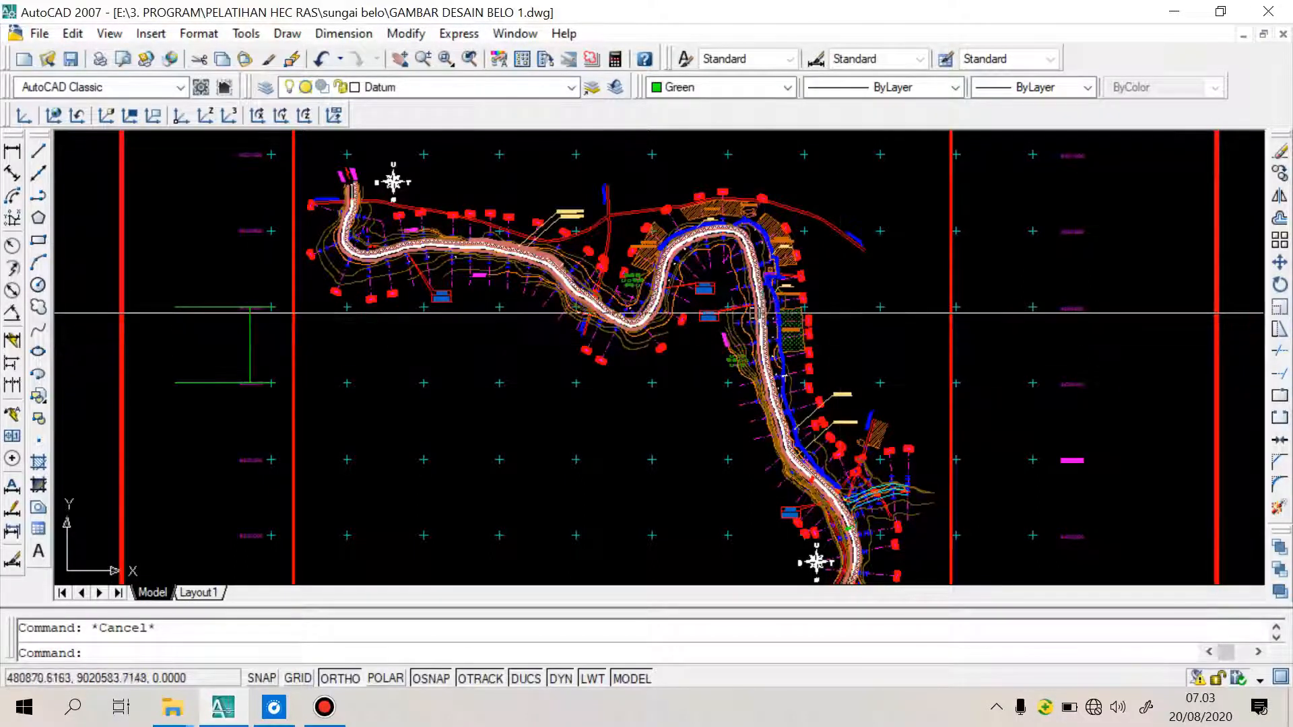
scroll(723, 280, down, 2)
scroll(726, 302, up, 3)
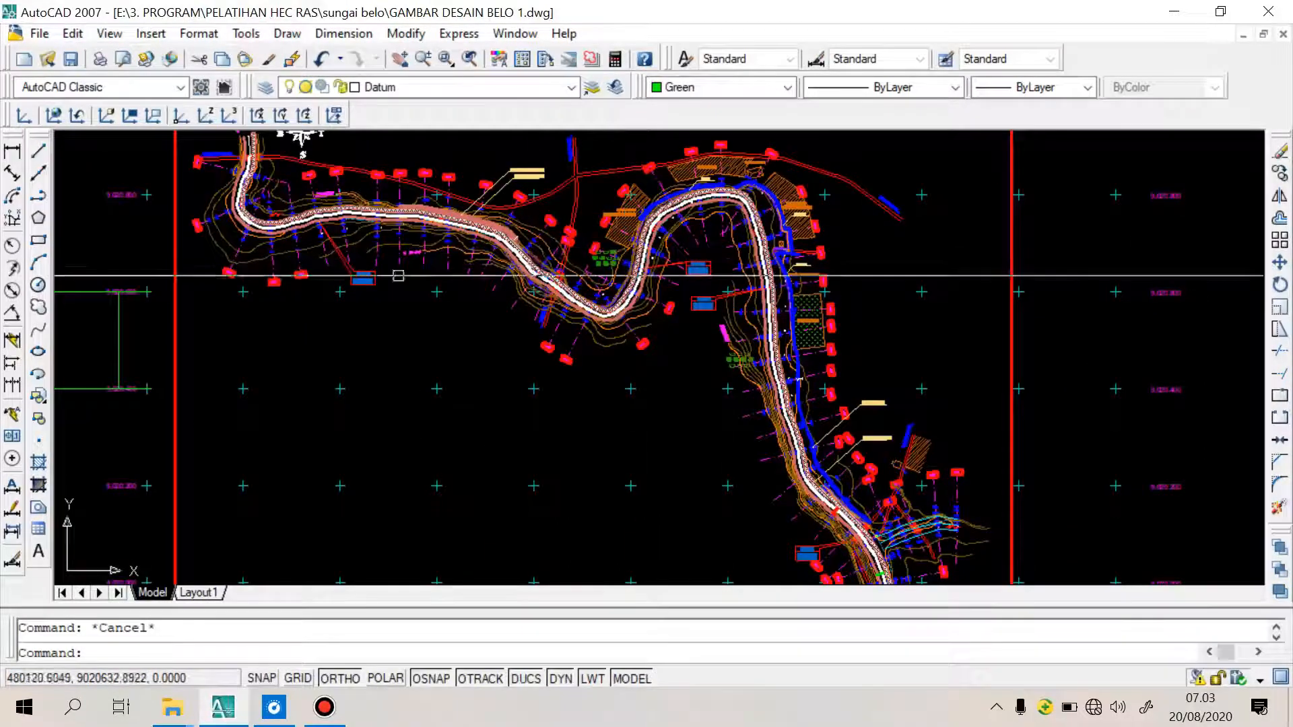
scroll(688, 270, up, 5)
scroll(903, 381, down, 1)
scroll(491, 245, down, 5)
scroll(841, 374, up, 6)
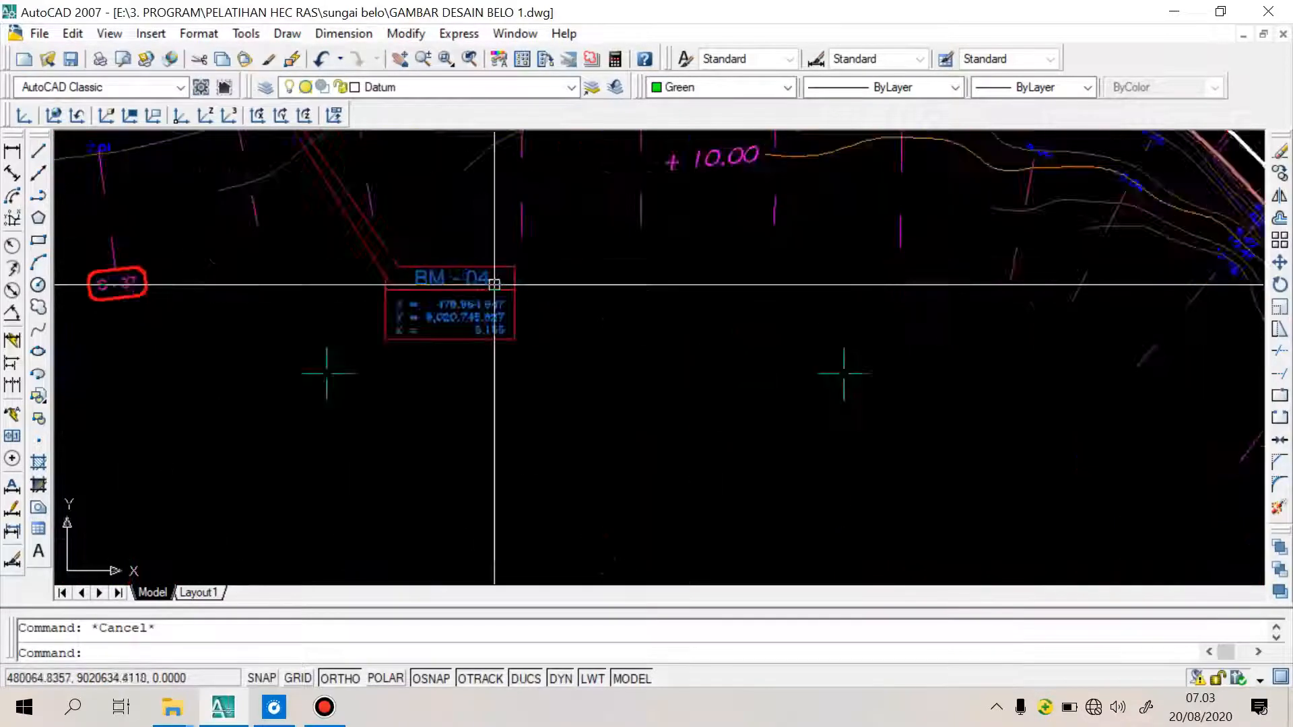
scroll(844, 373, down, 8)
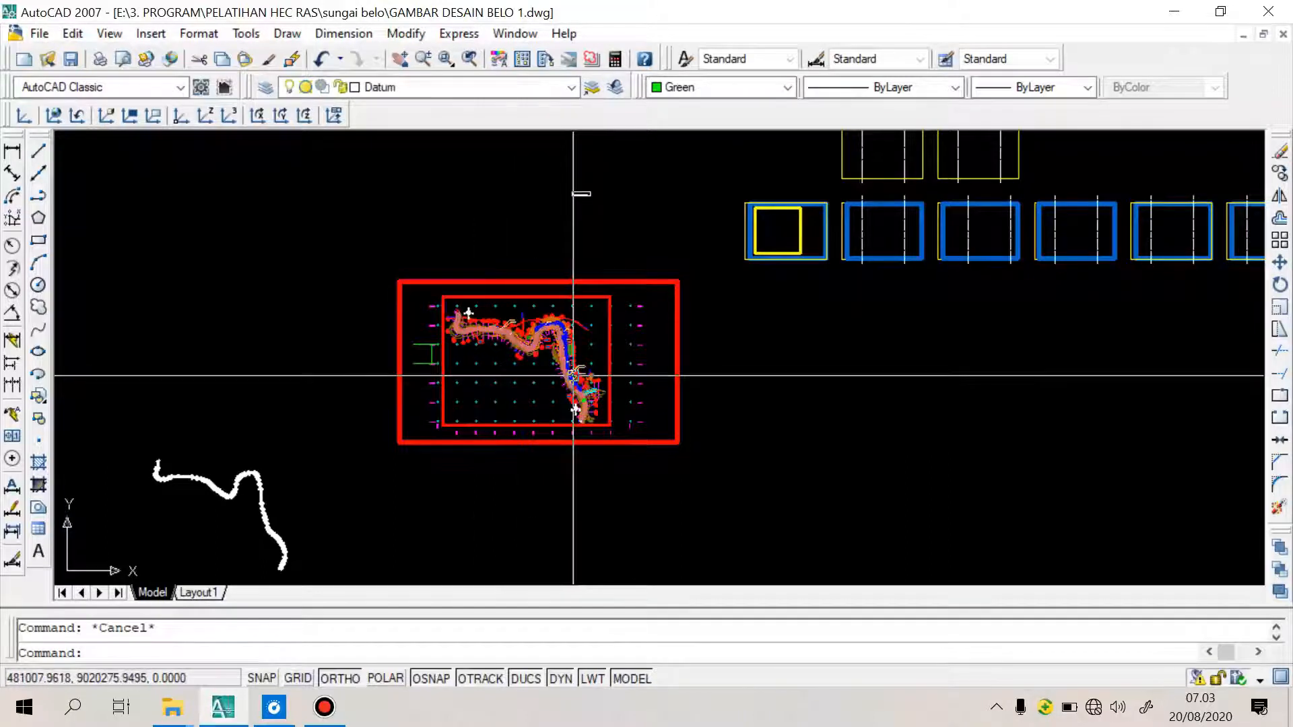
scroll(580, 384, down, 4)
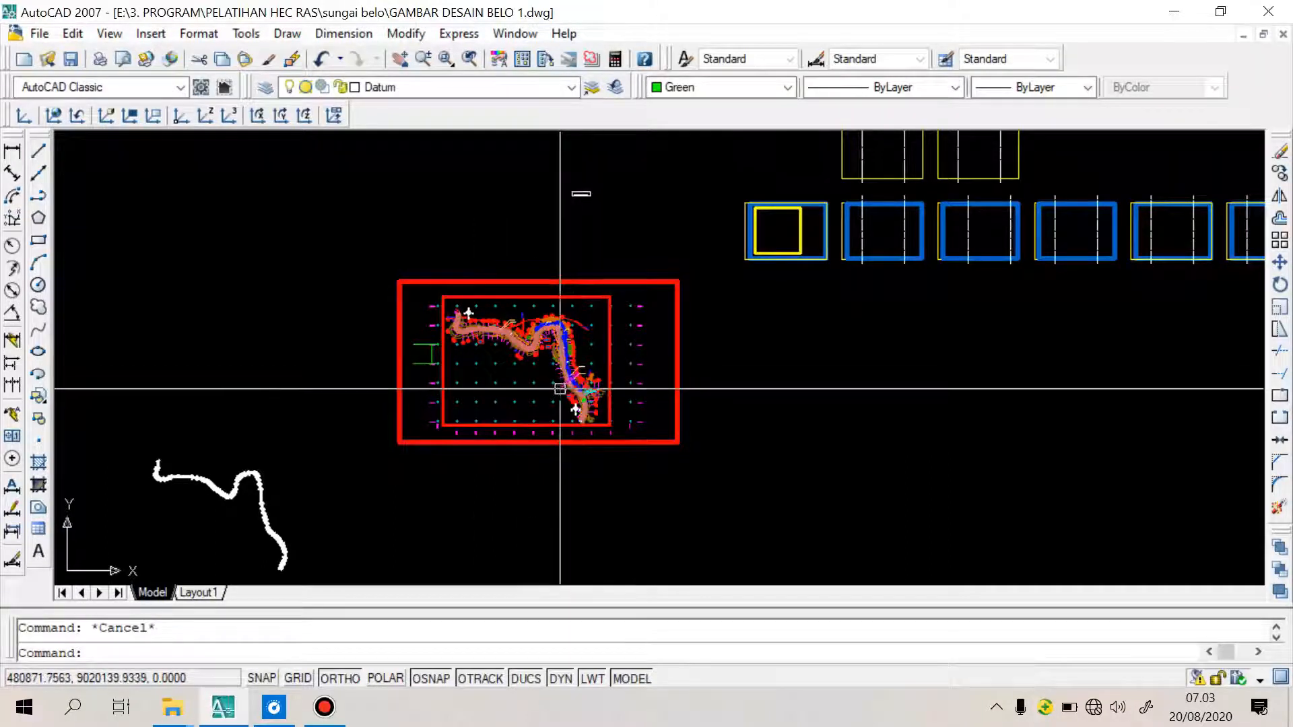
scroll(568, 389, up, 3)
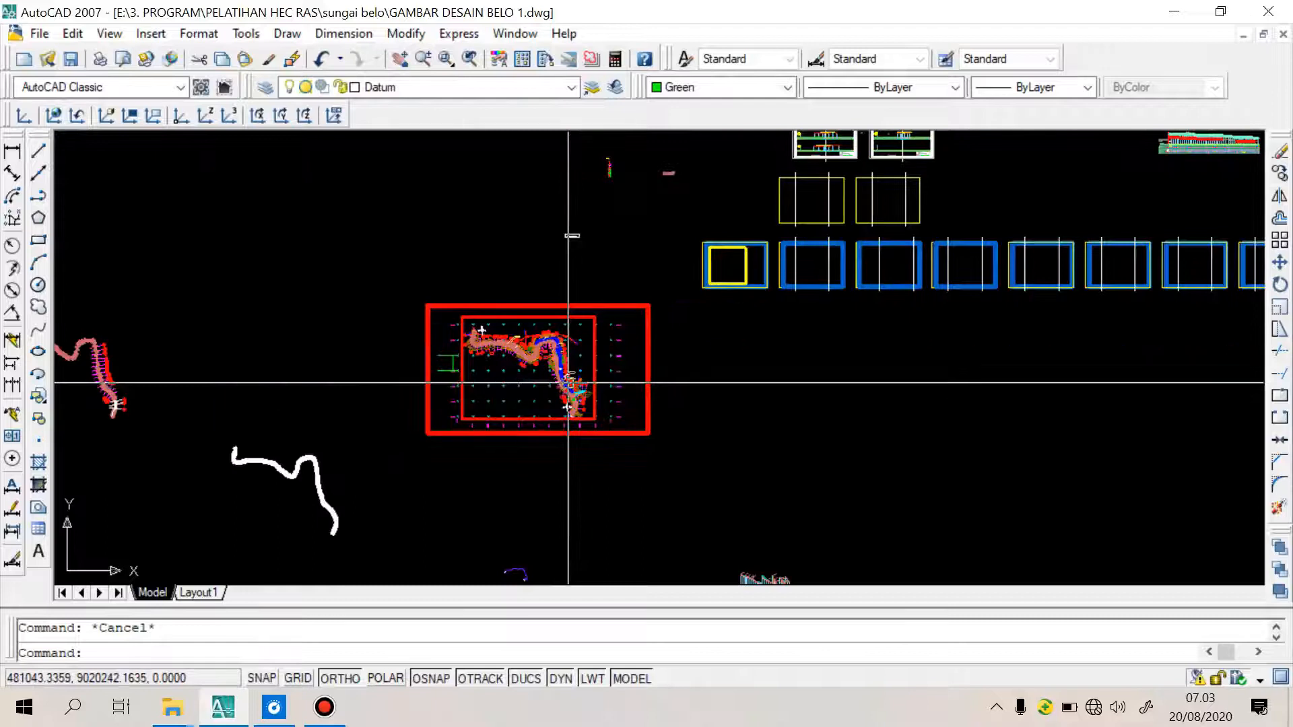
scroll(568, 377, down, 3)
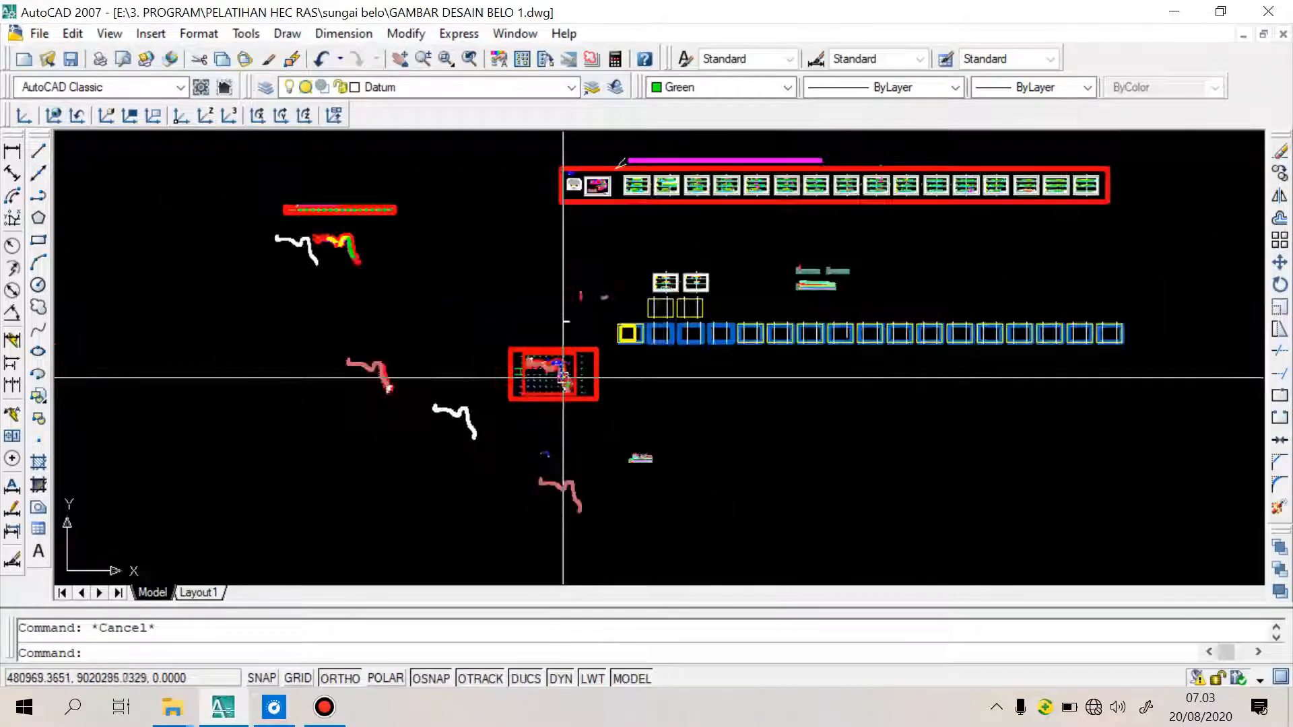
Examine the SKALA 1 : 100 and SKALA HORIZONTAL 1 : 2.000 scale bars beside the river's longitudinal profile, highlighting each one
scroll(802, 264, up, 6)
scroll(801, 264, up, 6)
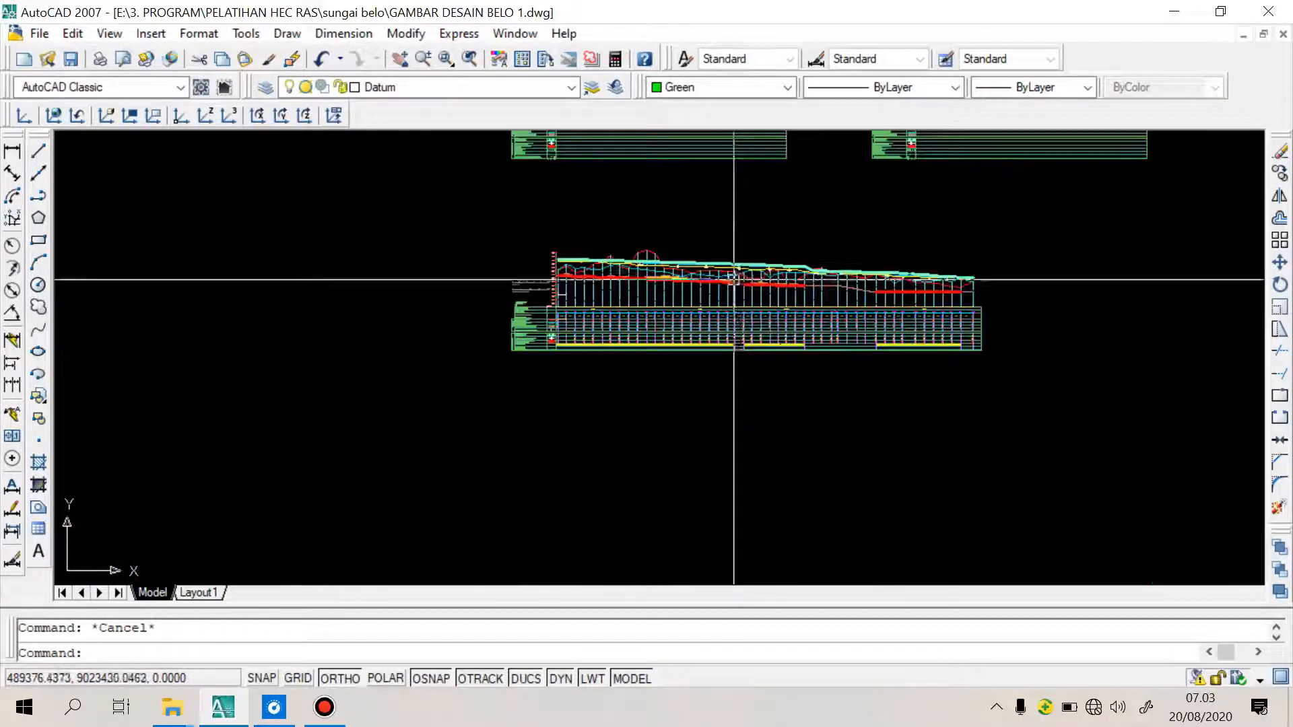
scroll(634, 297, down, 4)
scroll(634, 297, up, 3)
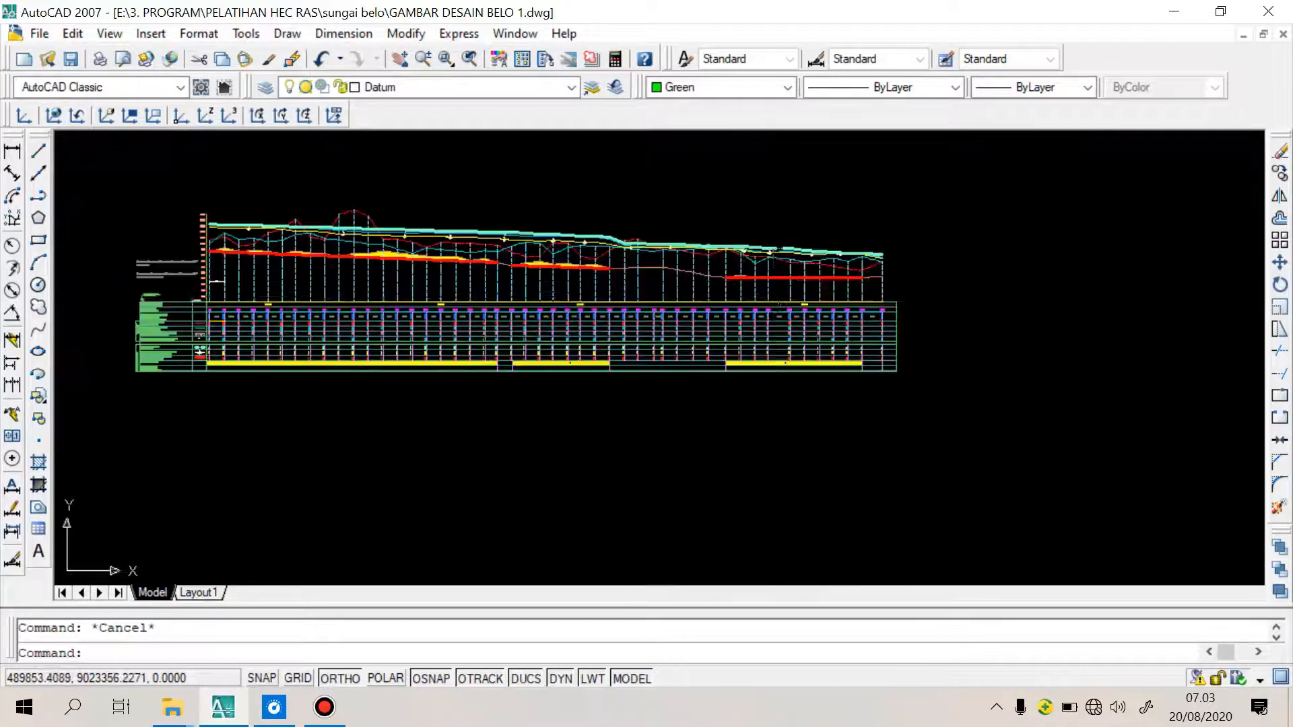
scroll(150, 283, down, 2)
scroll(150, 284, up, 6)
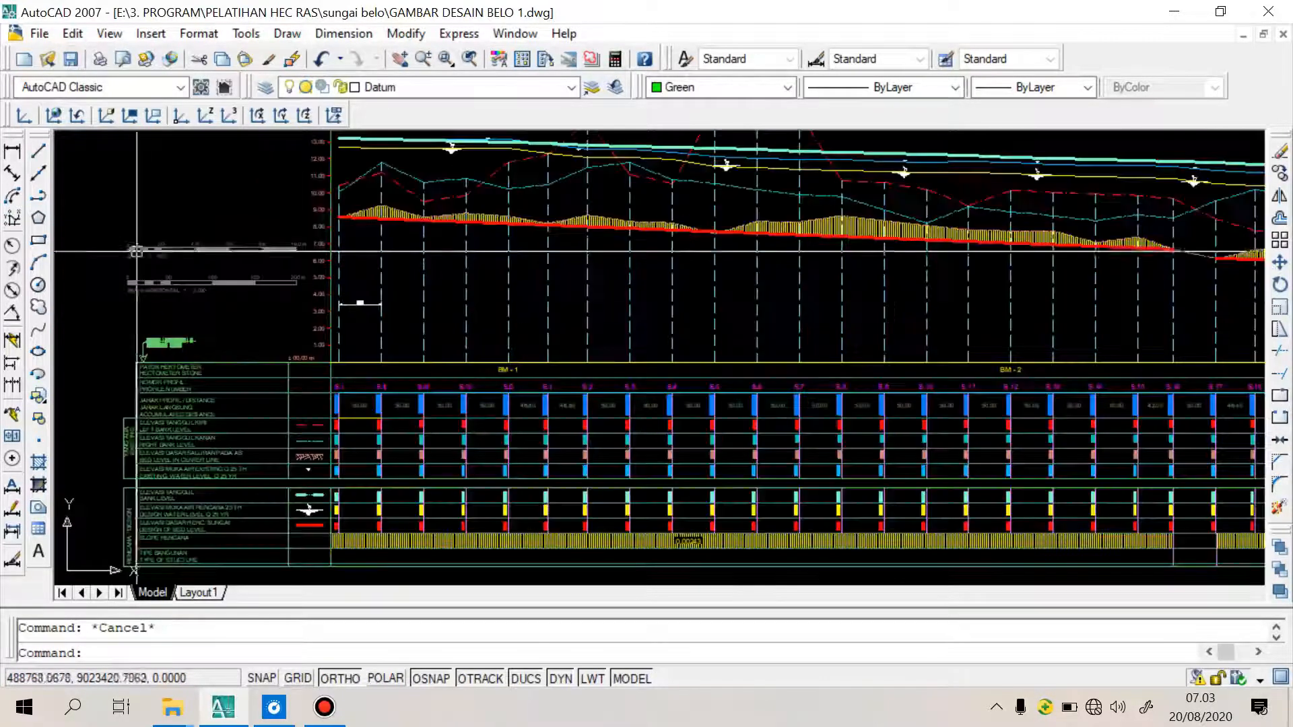
click(231, 289)
click(144, 224)
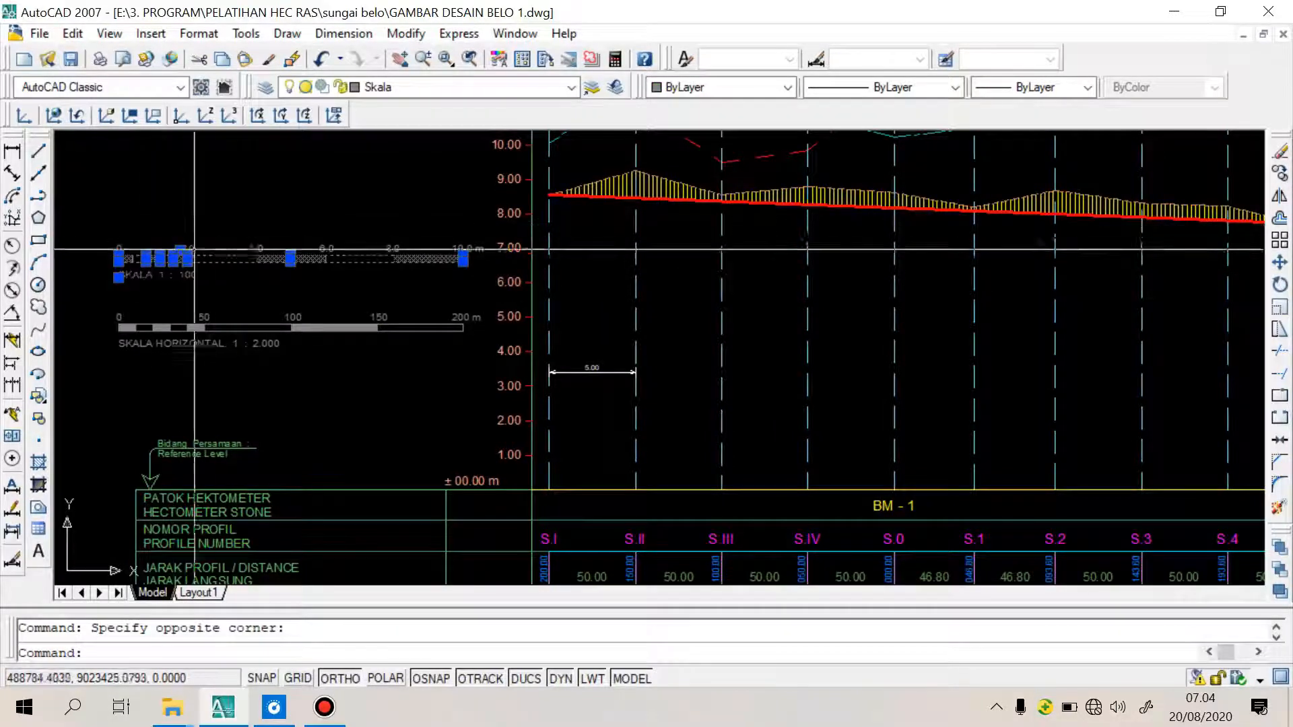
click(272, 283)
click(183, 235)
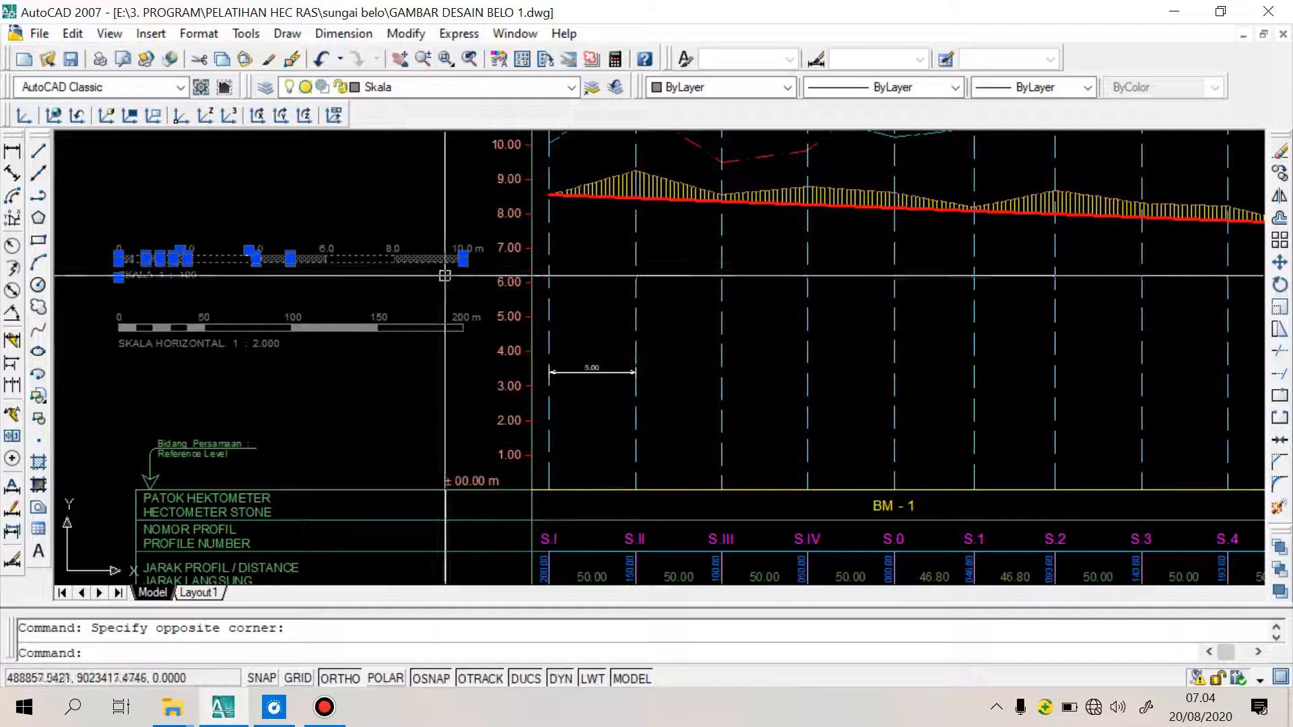
click(485, 273)
click(435, 241)
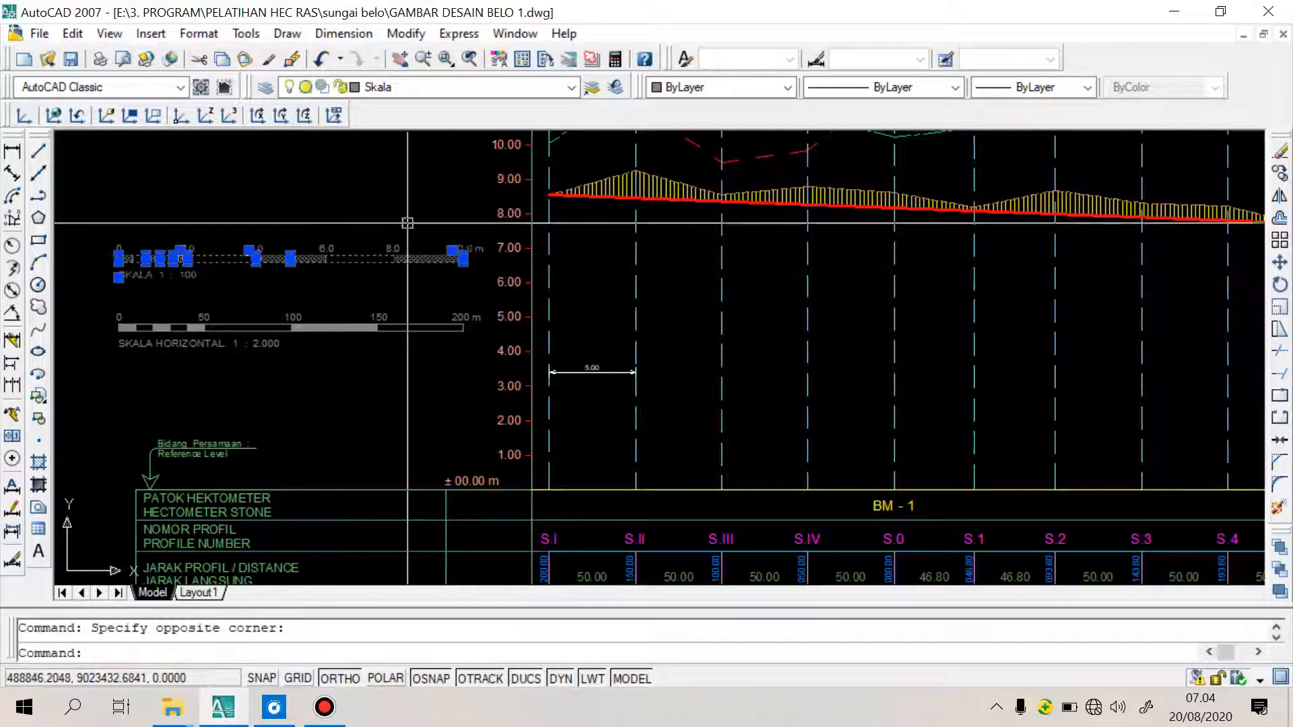
click(488, 387)
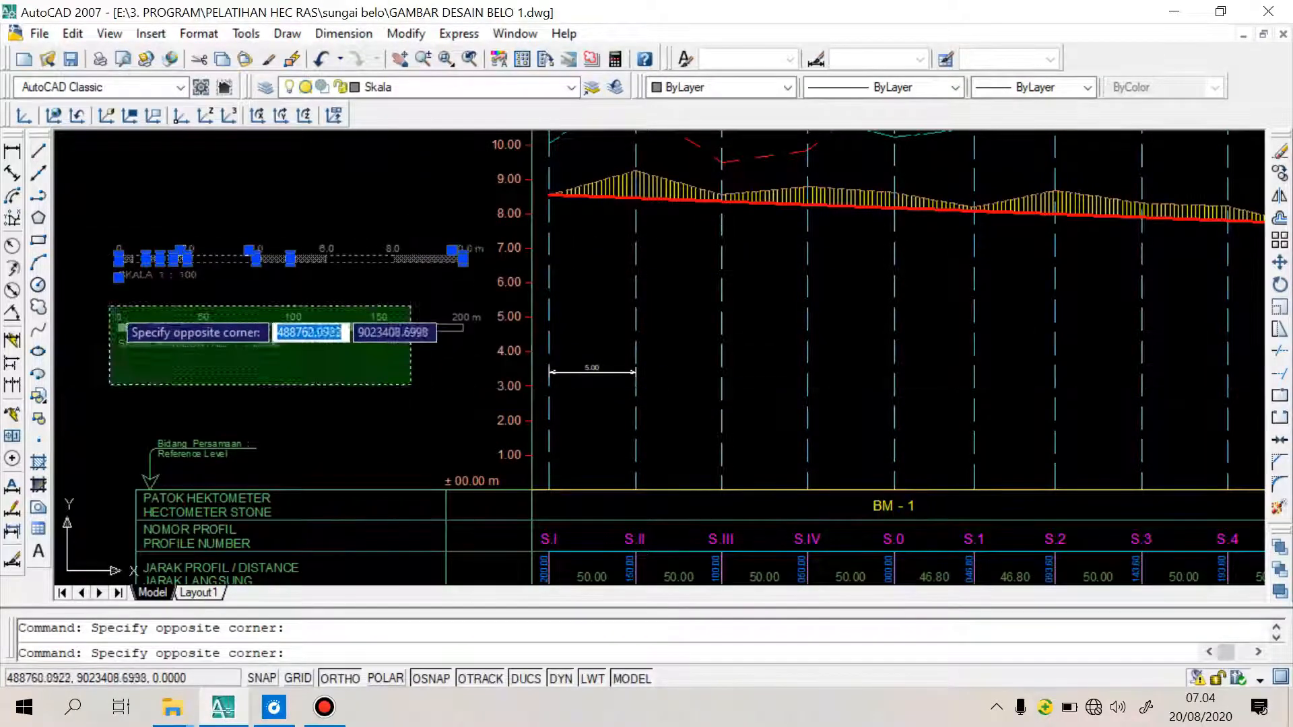
click(106, 303)
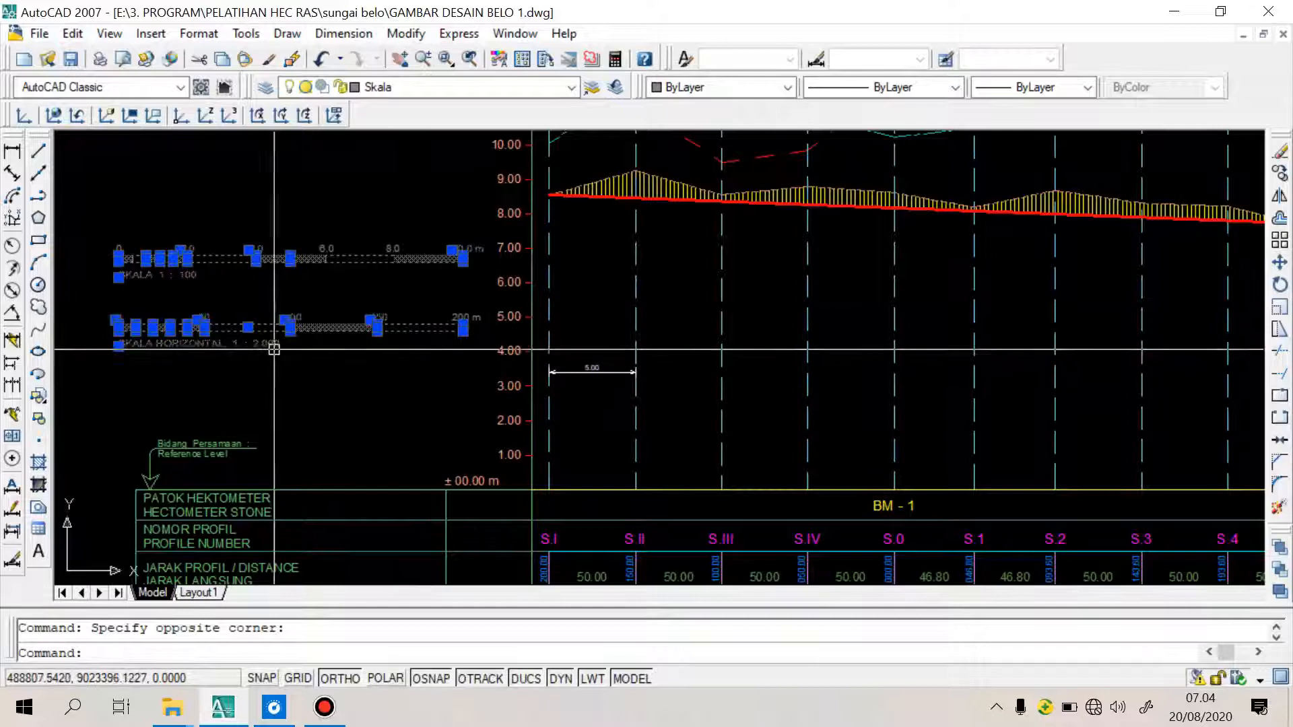
key(Escape)
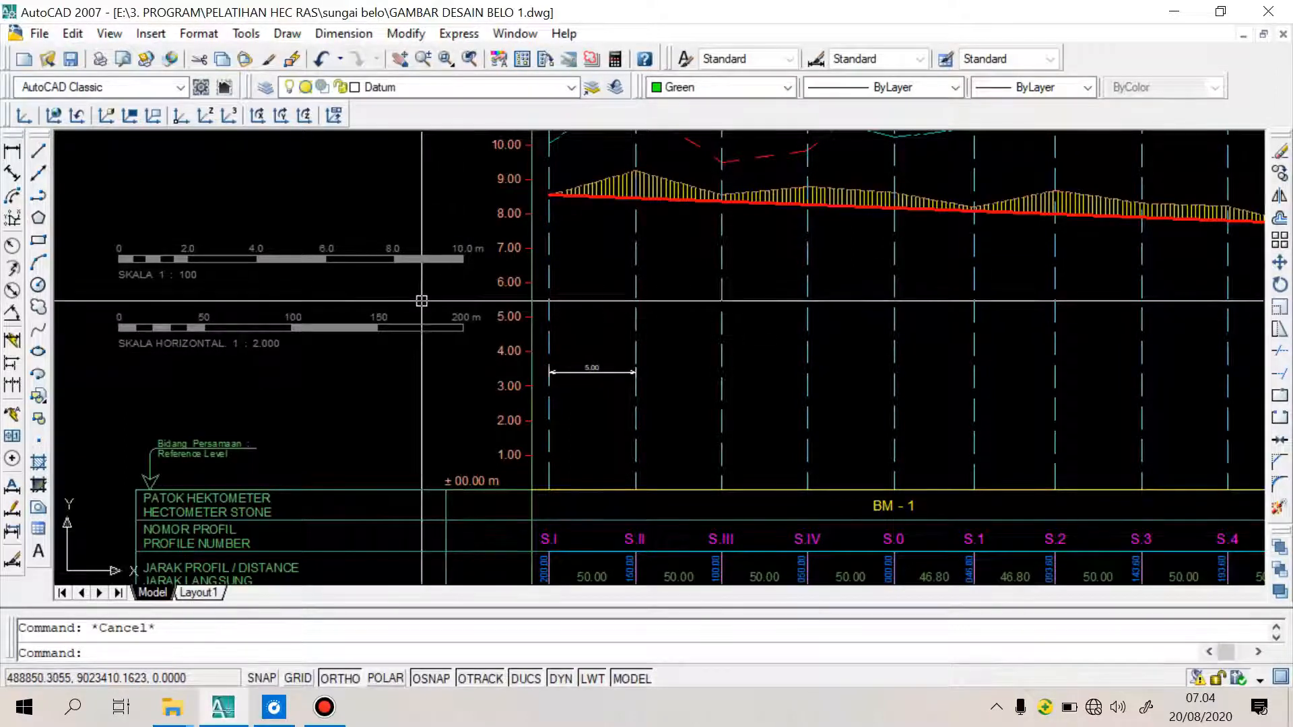
Examine the longitudinal profile and its data table through to the last station, S.41, including the chainage and distance rows
scroll(355, 313, down, 5)
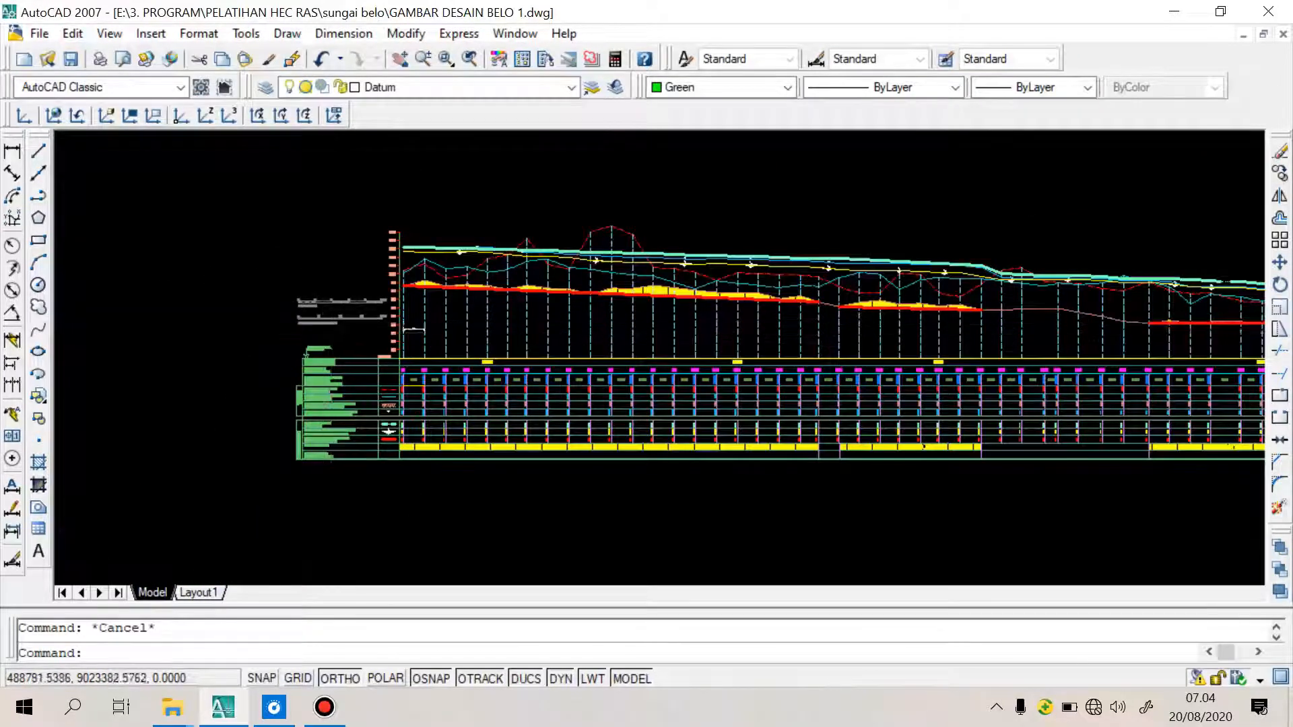
scroll(322, 335, down, 3)
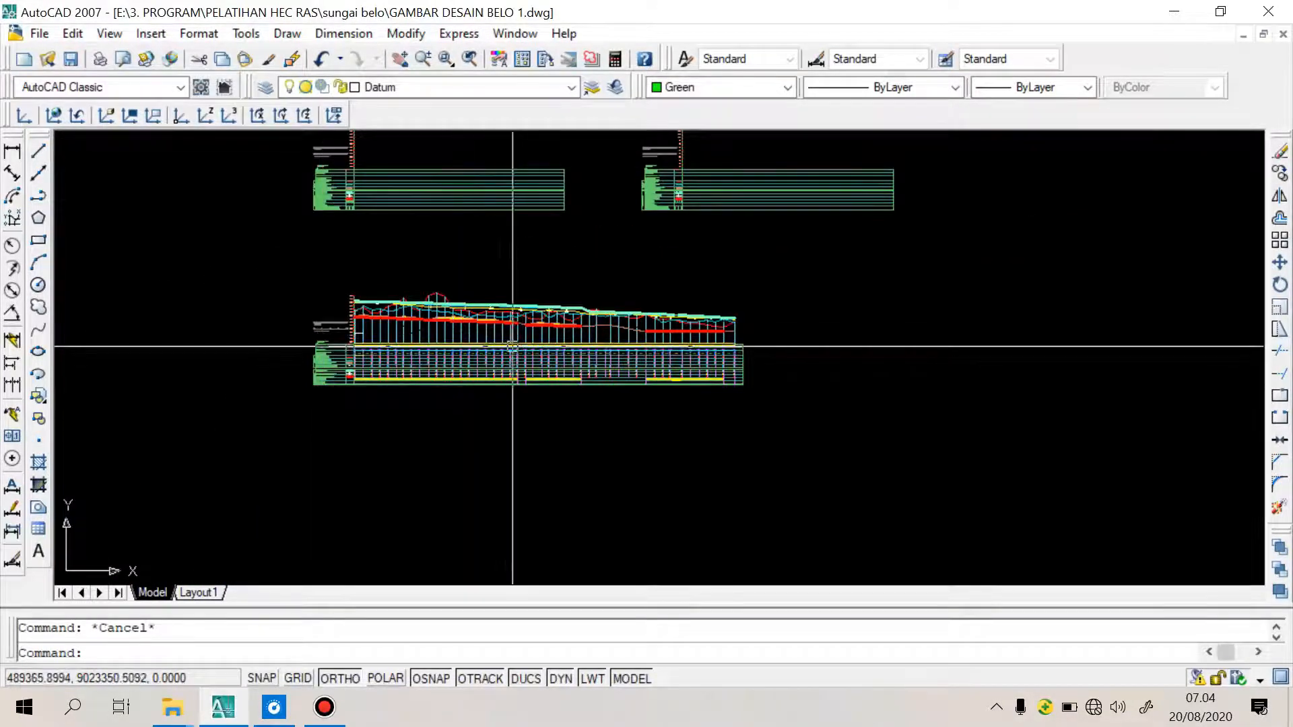
scroll(601, 337, up, 2)
scroll(439, 332, down, 5)
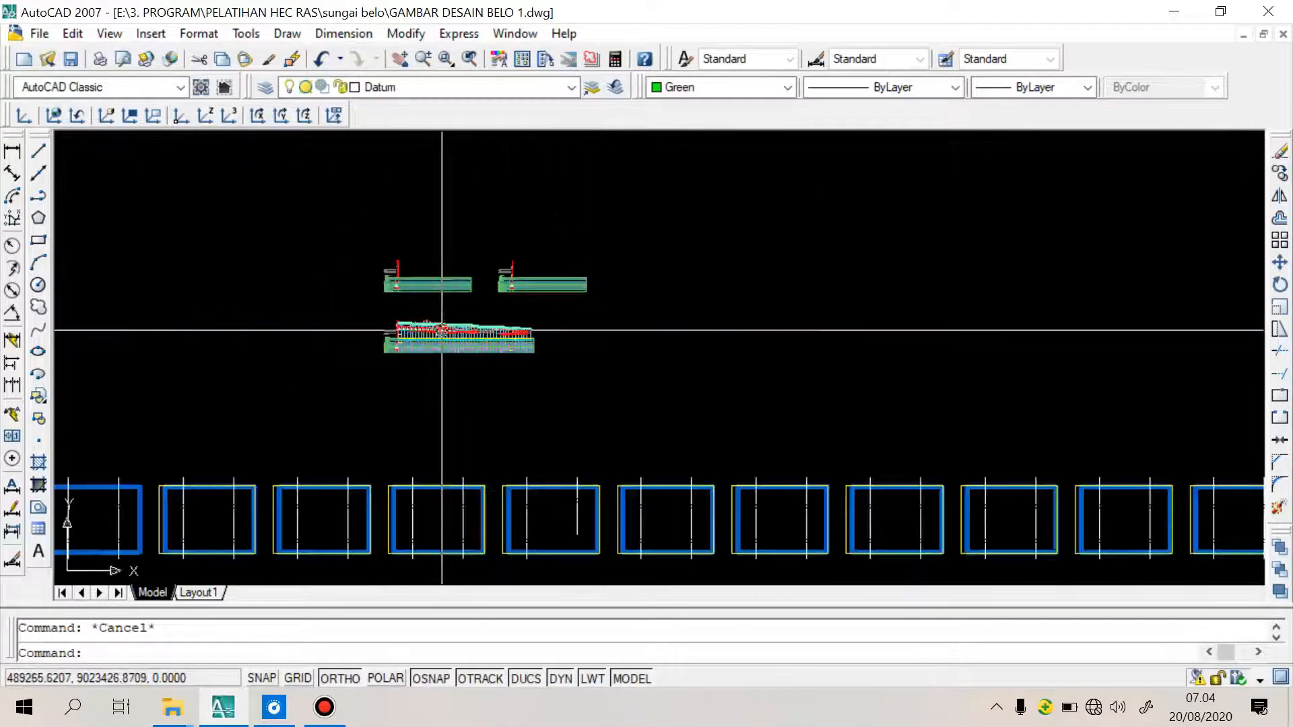
scroll(439, 332, up, 6)
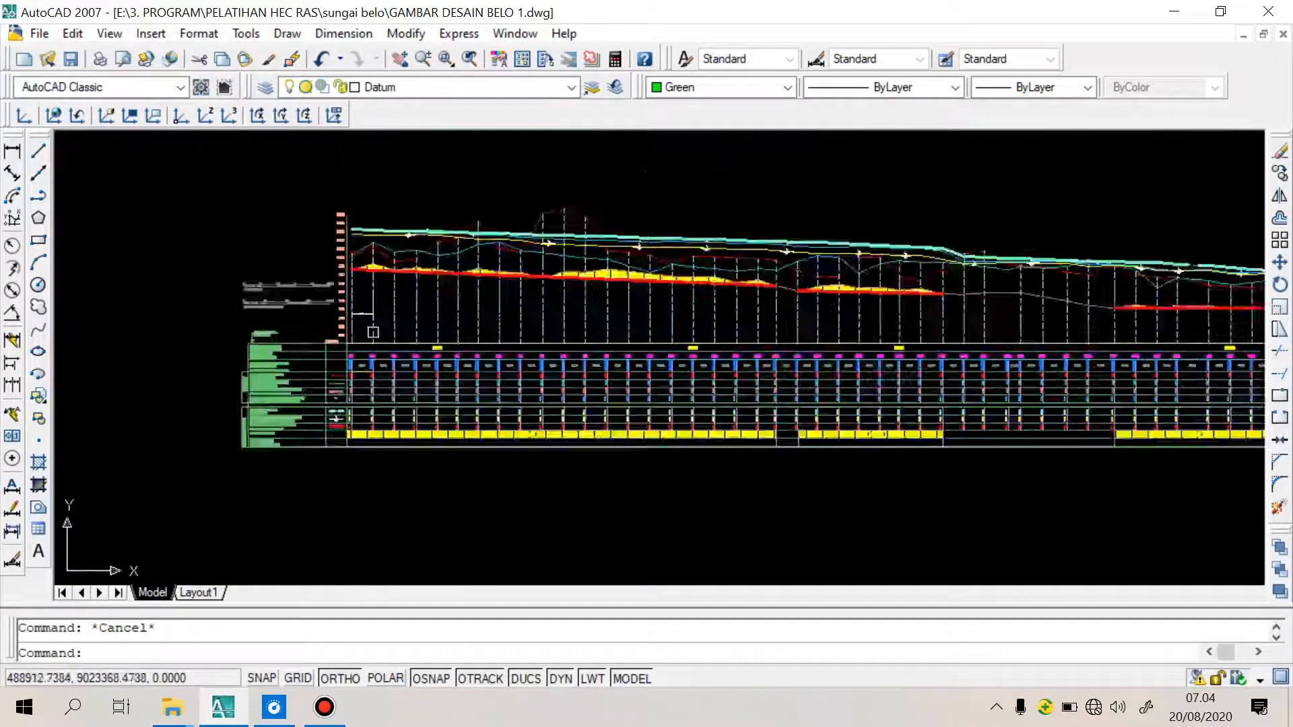
scroll(438, 332, down, 3)
scroll(599, 361, up, 10)
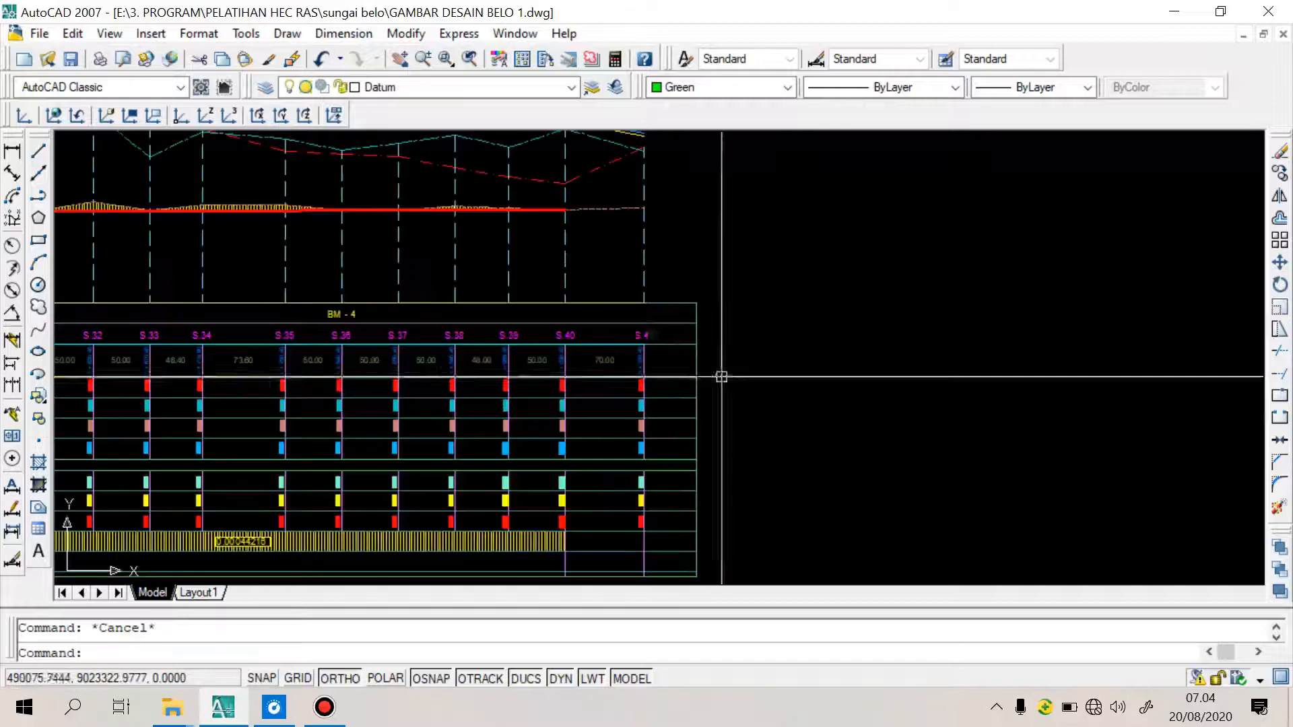
scroll(618, 374, up, 4)
scroll(618, 374, up, 3)
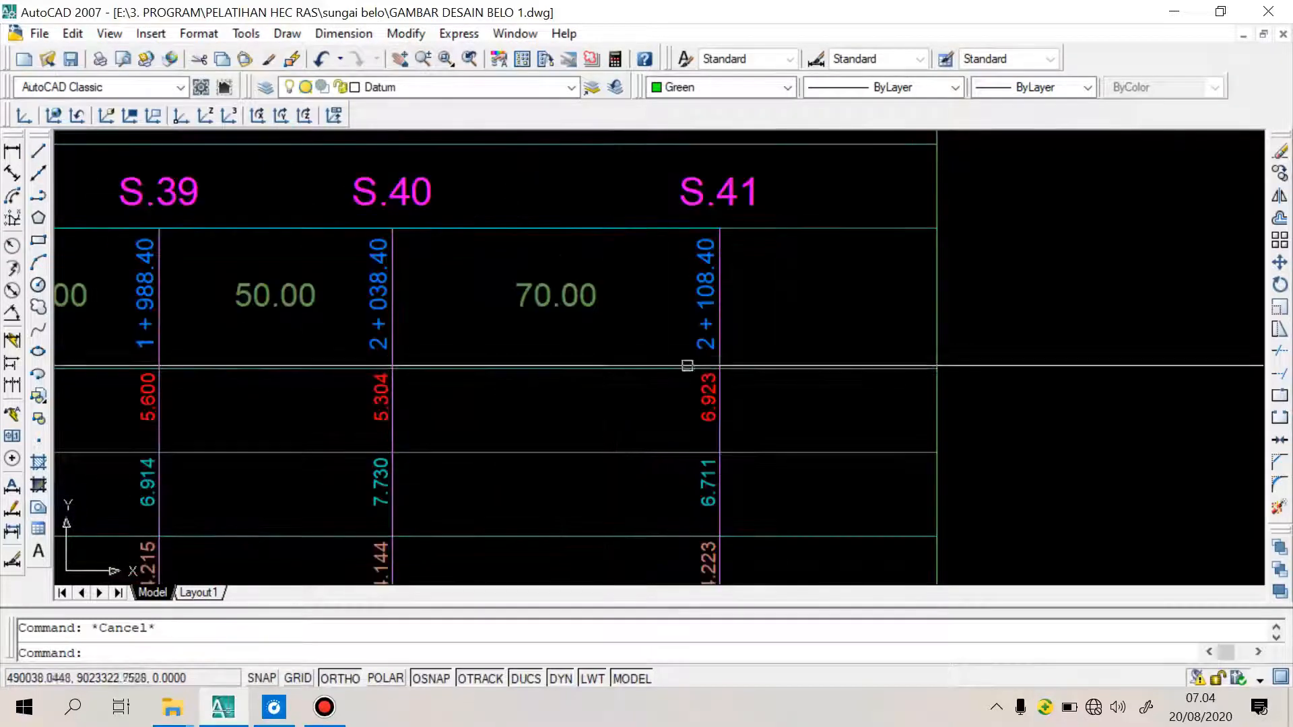
scroll(748, 357, down, 4)
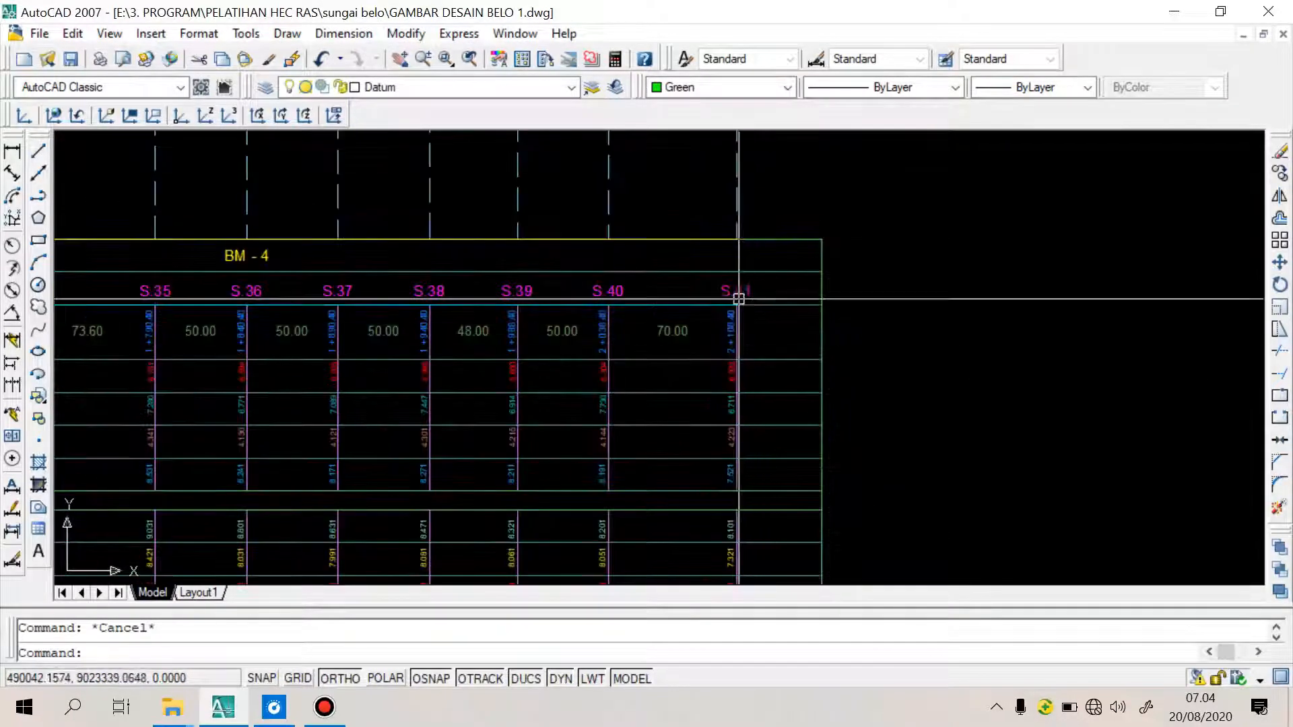
scroll(737, 245, down, 4)
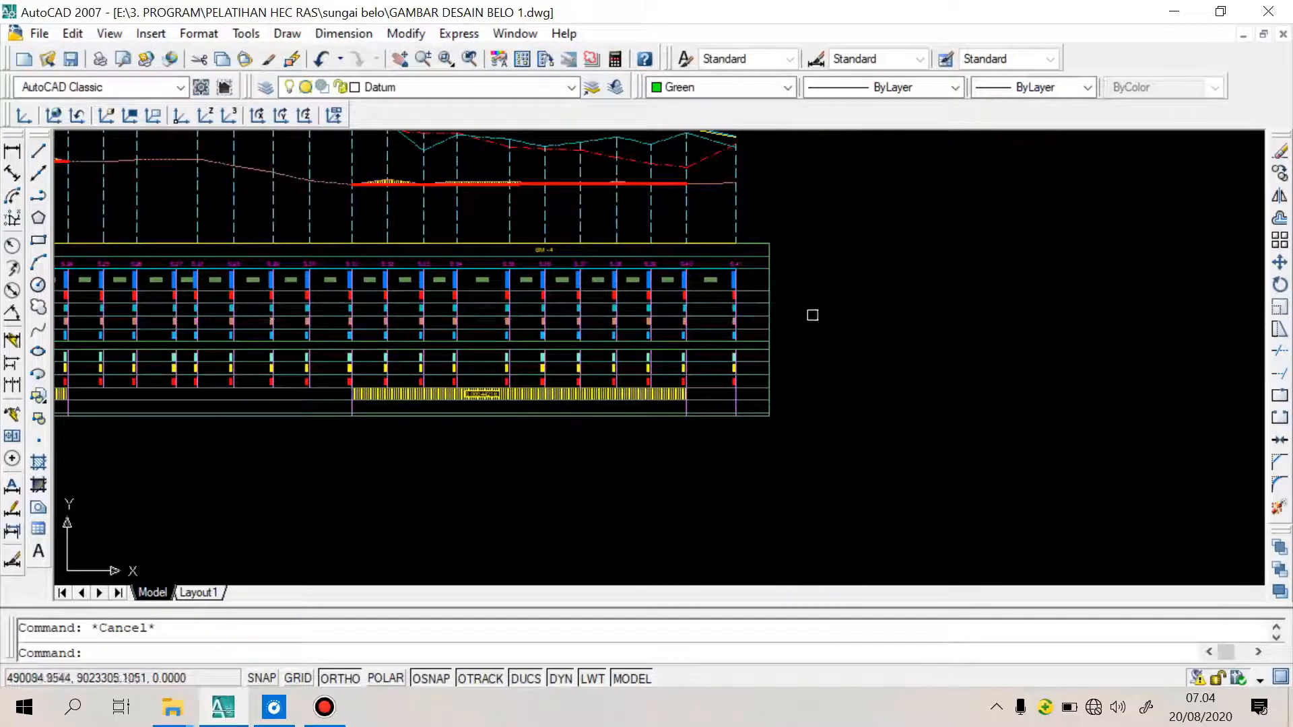
scroll(828, 330, down, 2)
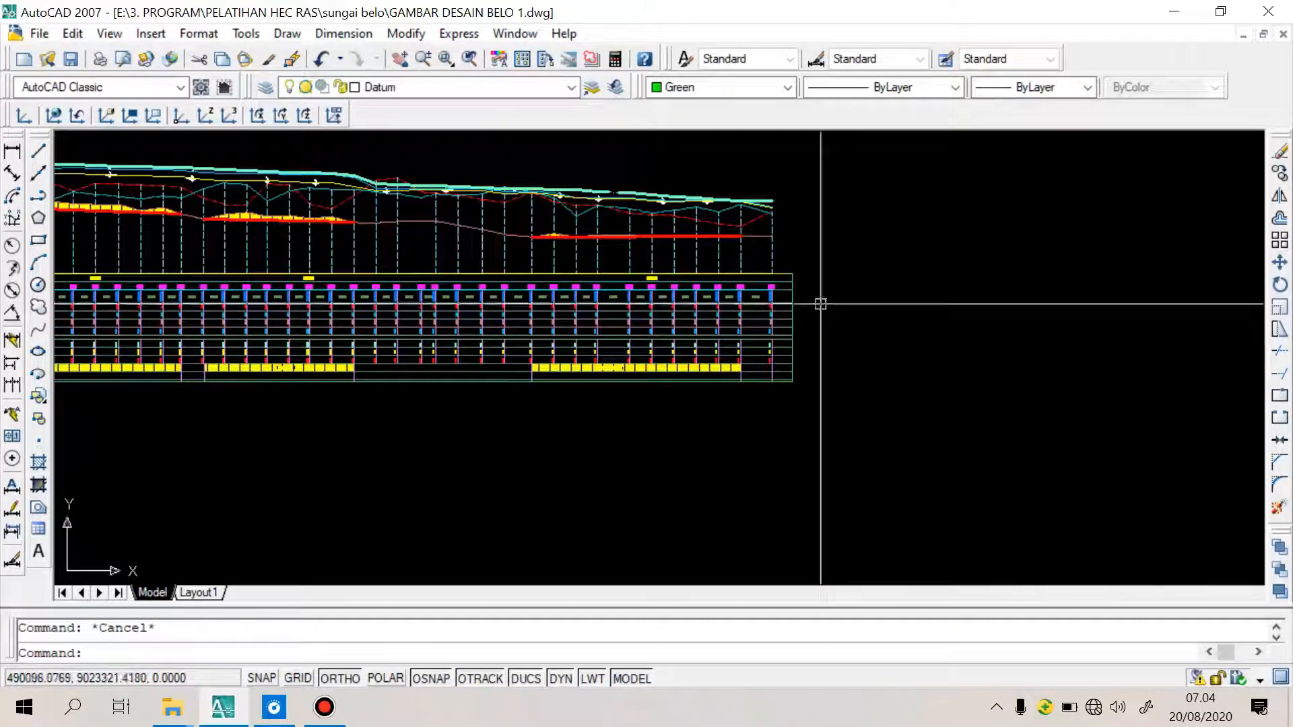
scroll(842, 330, down, 2)
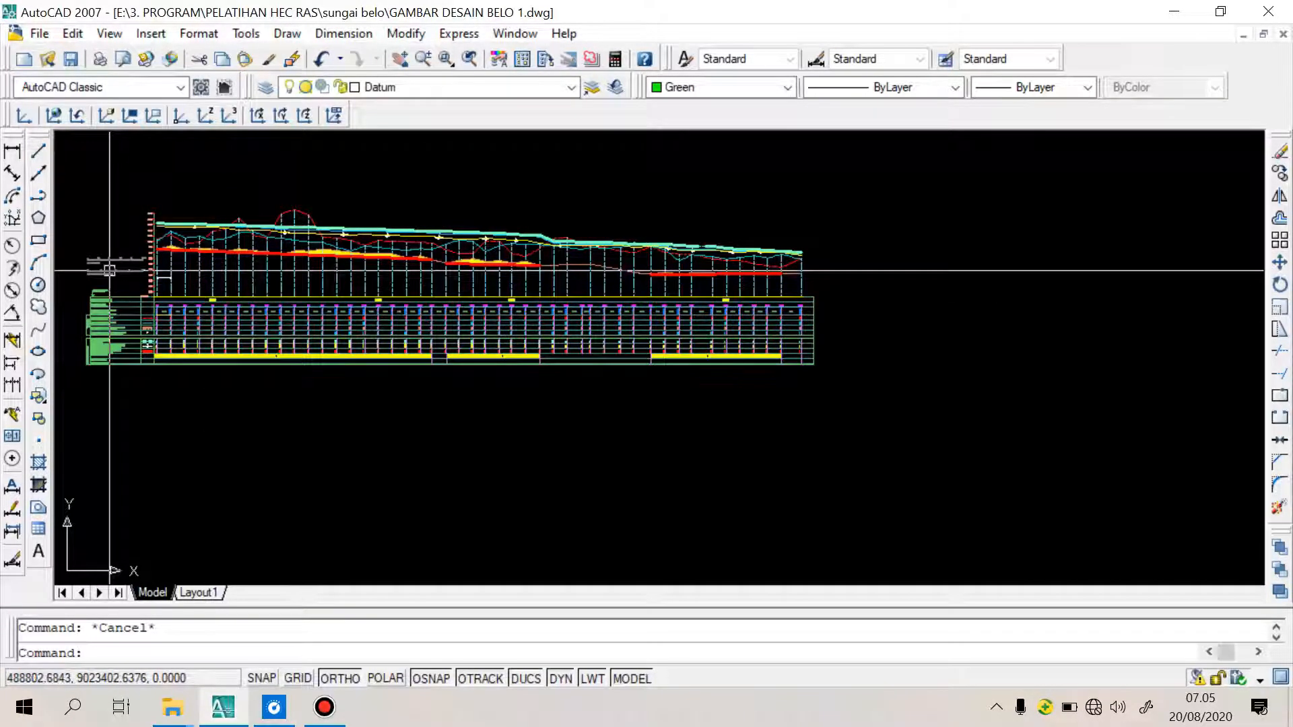
Add a linear dimension between the S.5 and S.6 station lines, just below the profile-number row of the table
scroll(413, 297, up, 5)
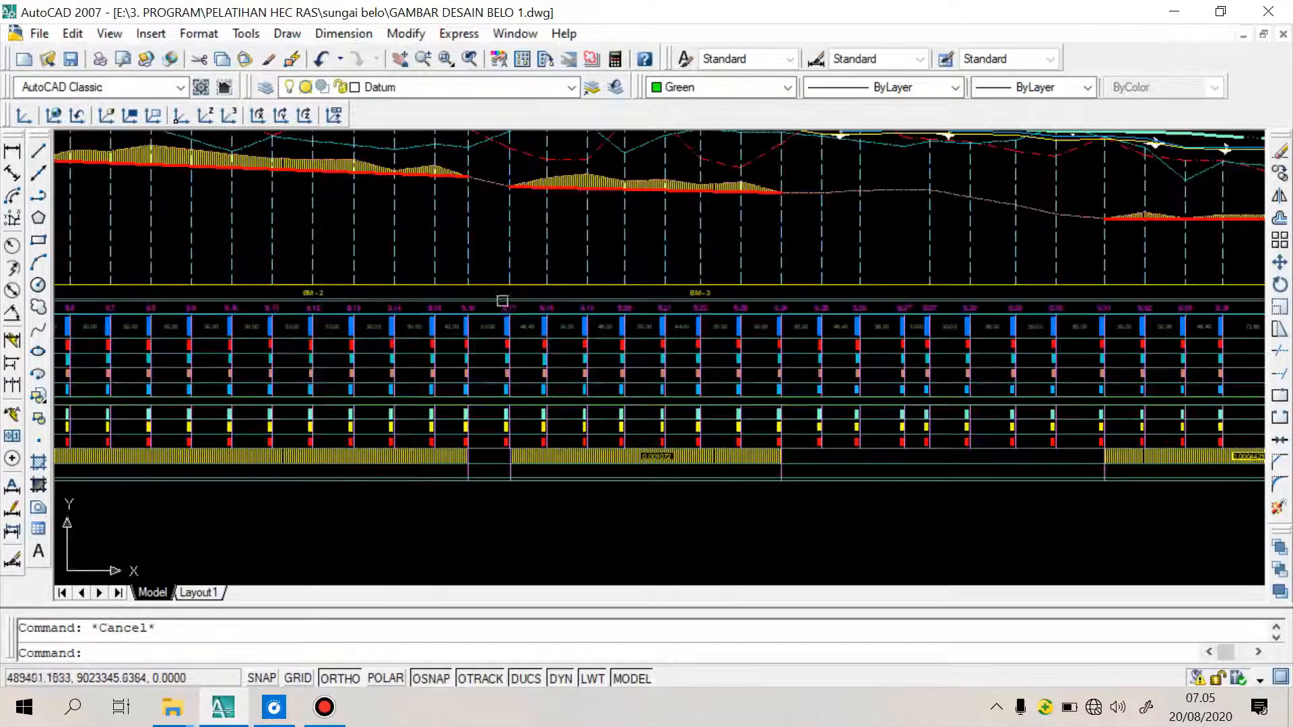
scroll(716, 297, down, 5)
scroll(425, 317, up, 9)
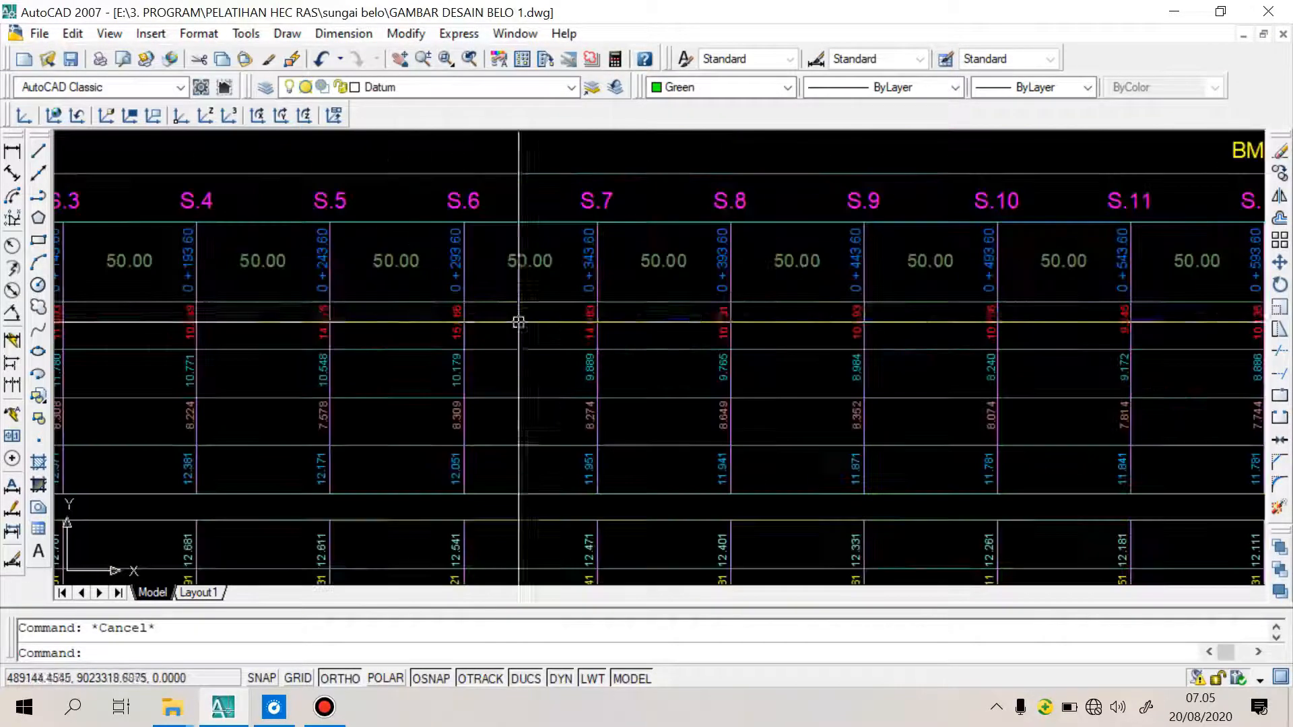
scroll(480, 310, down, 2)
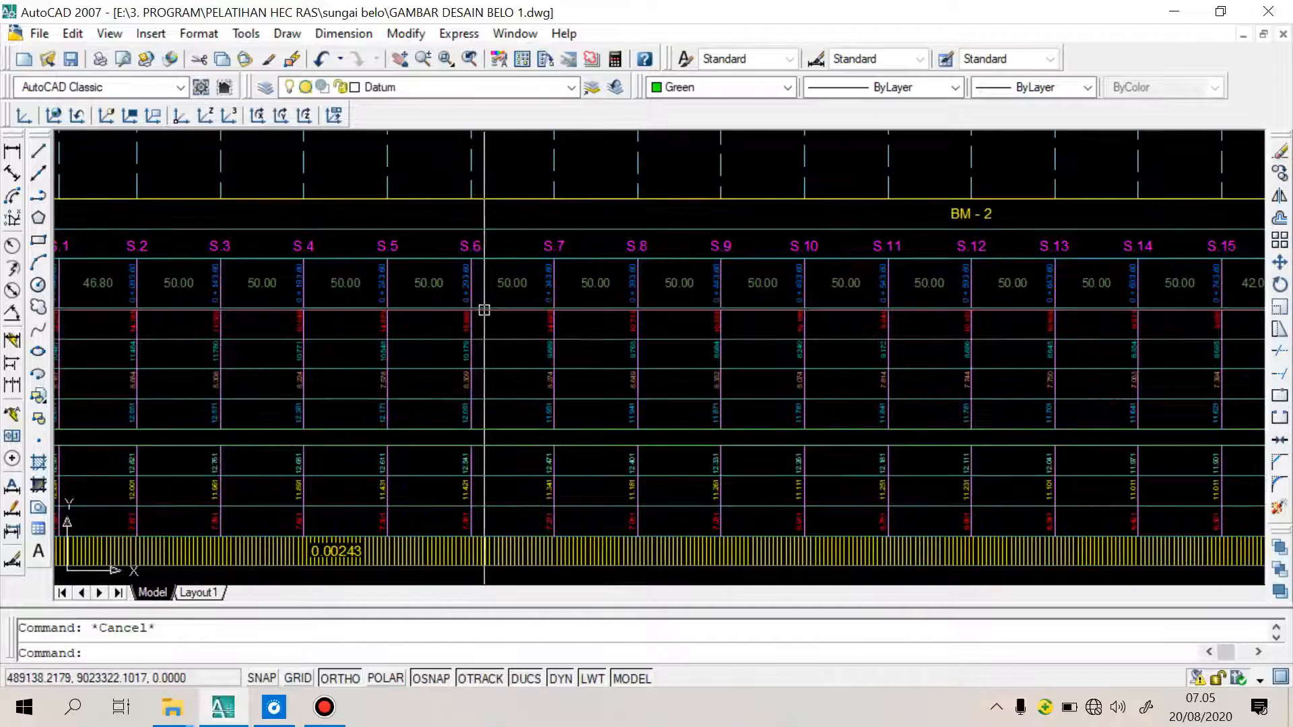
click(12, 156)
scroll(374, 262, up, 4)
click(358, 210)
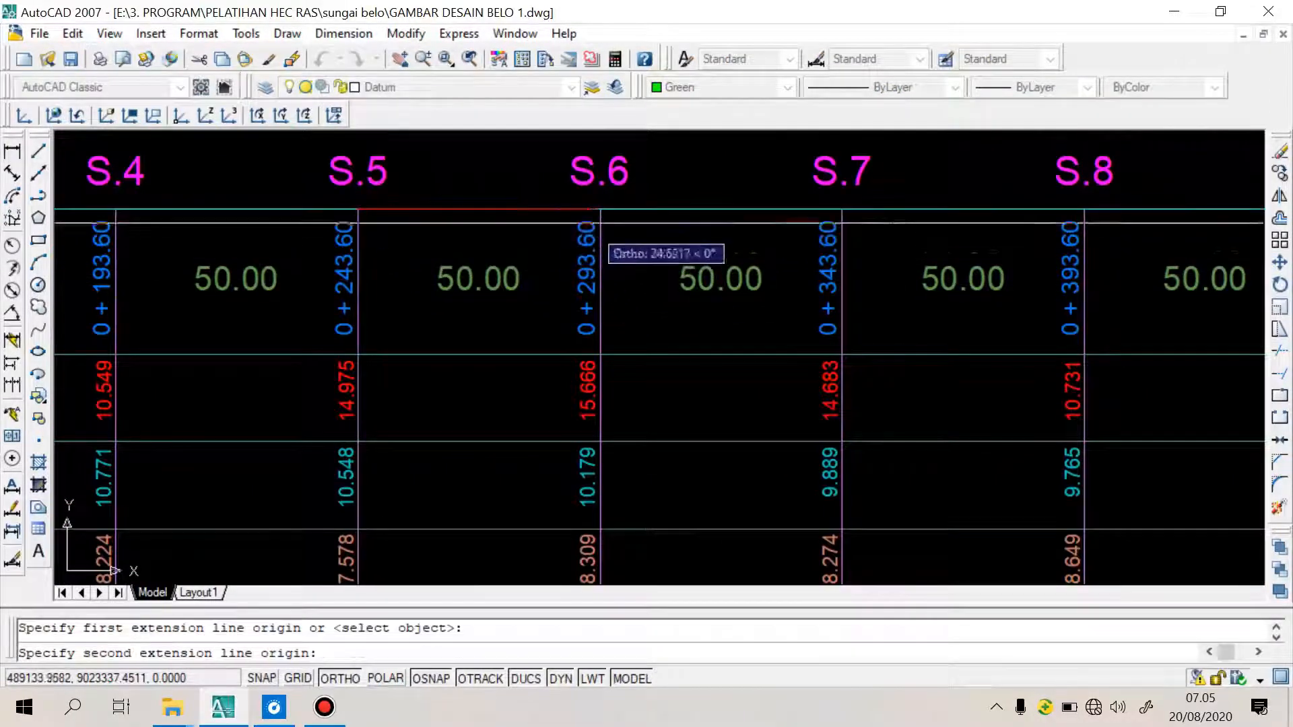
click(479, 219)
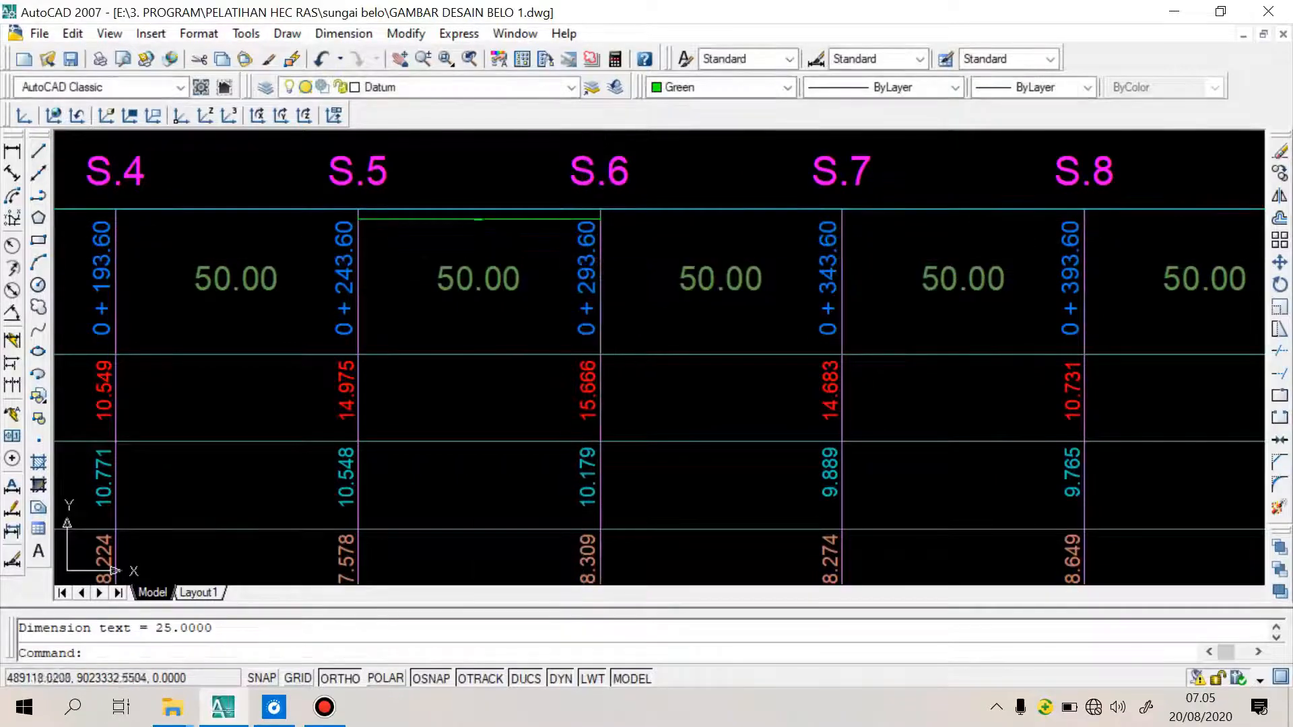
Make Skala.1-2000 the current dimension style and apply it to the dimension between S.5 and S.6
scroll(475, 229, up, 5)
scroll(471, 229, down, 2)
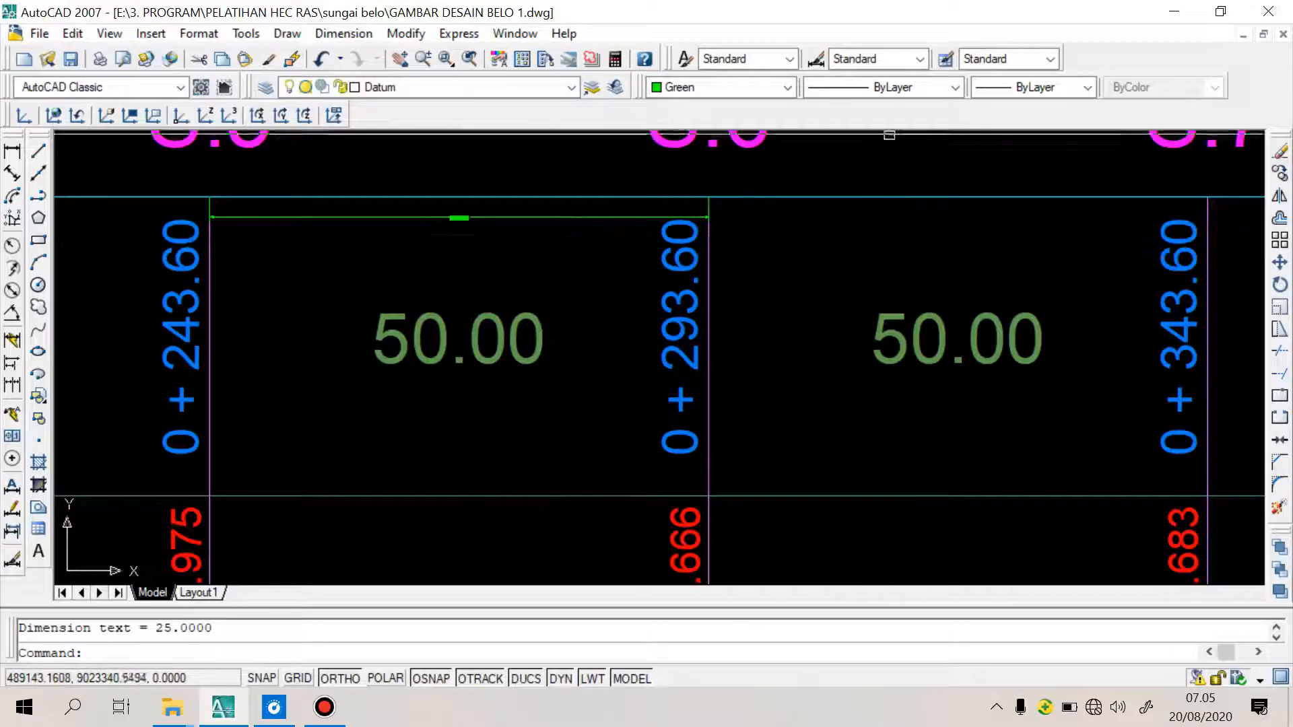
click(908, 60)
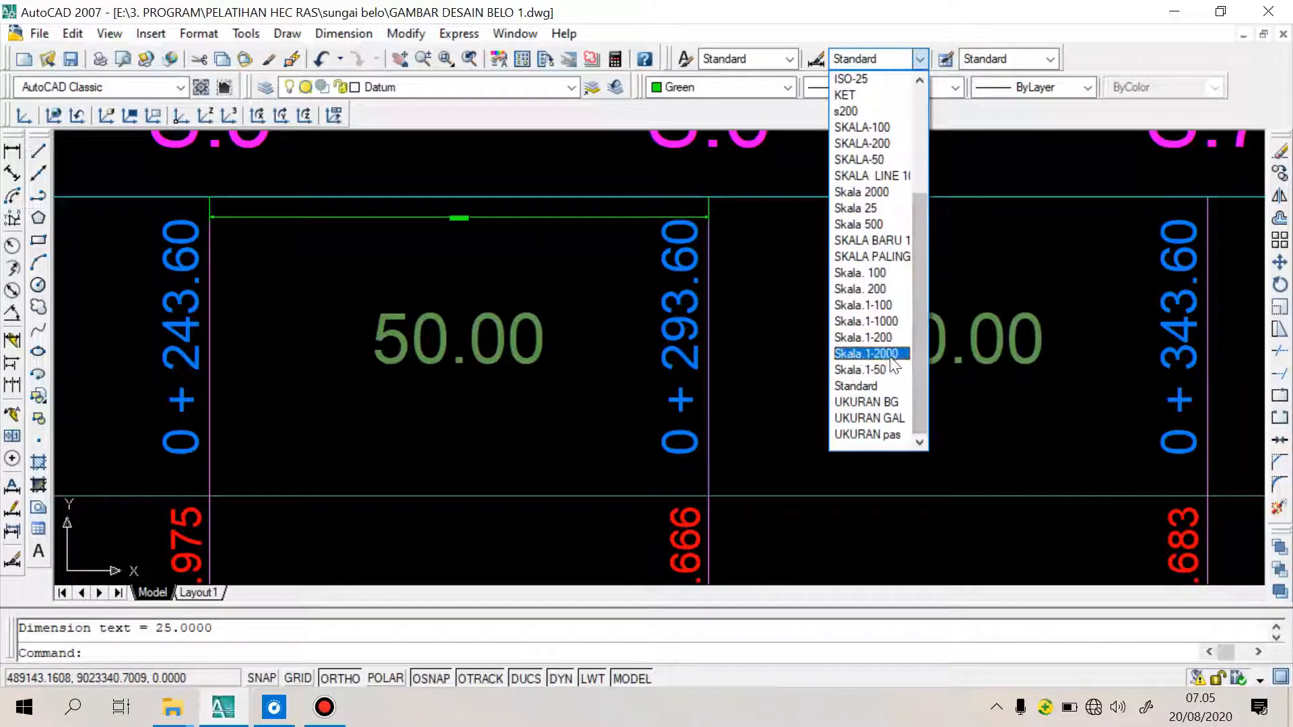
click(869, 353)
scroll(523, 223, up, 2)
click(536, 248)
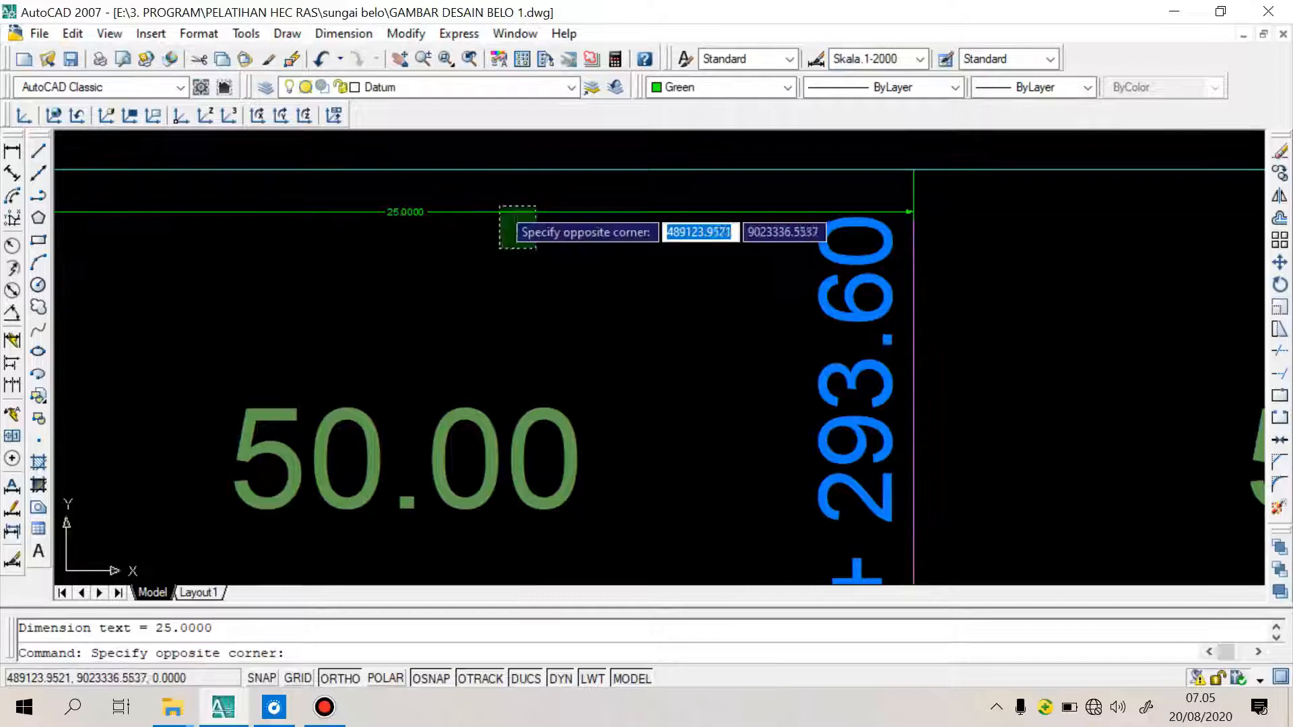
click(499, 206)
click(854, 59)
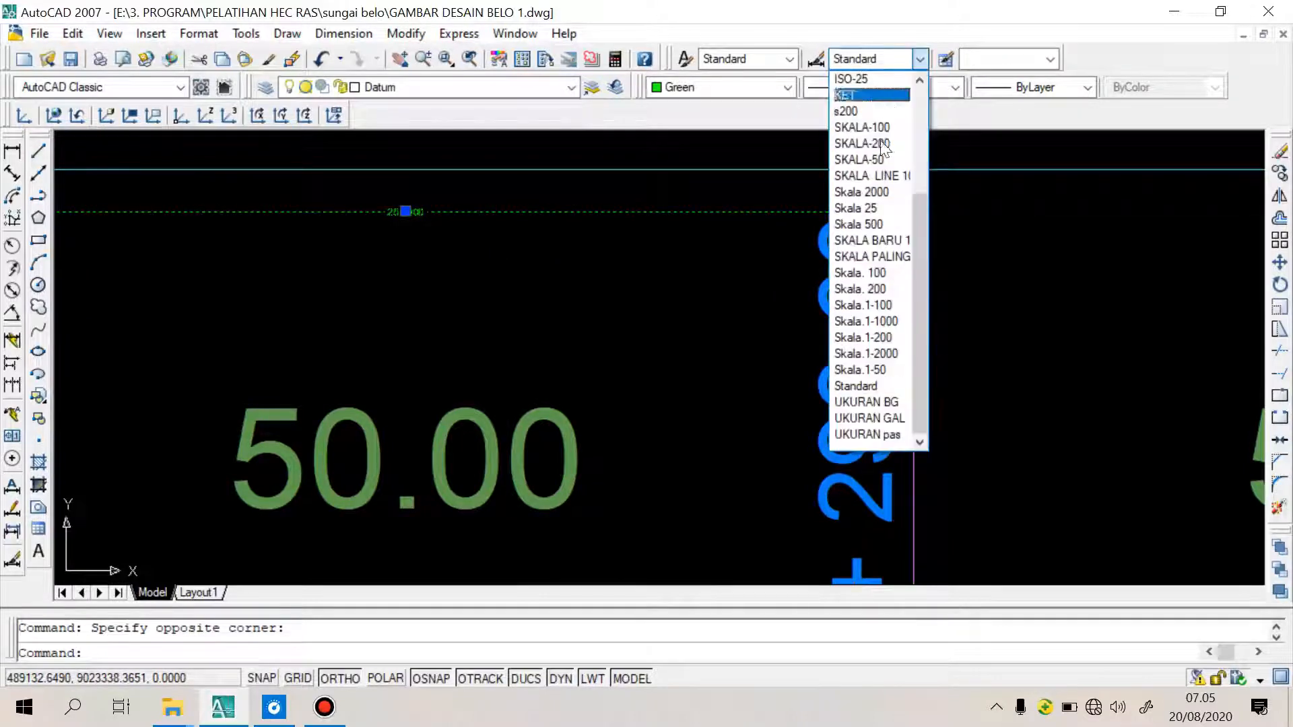
click(872, 353)
scroll(658, 301, down, 4)
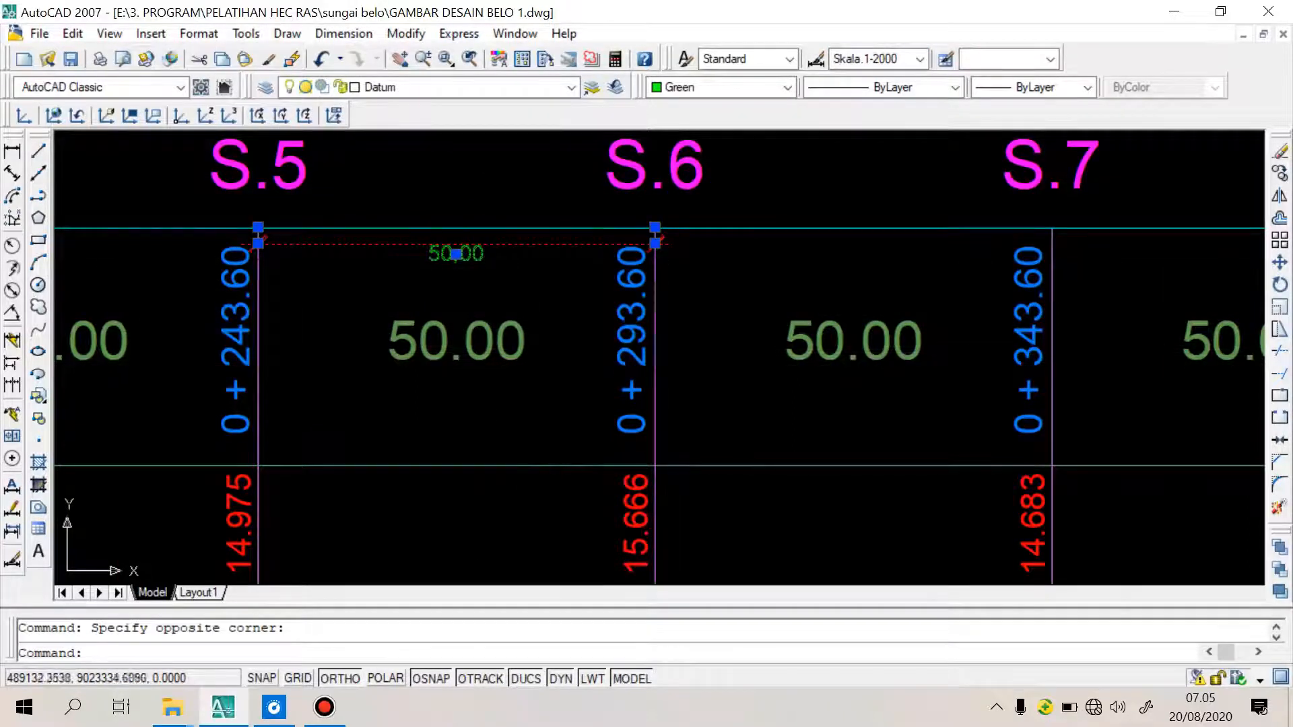
Highlight the vertical station lines across the longitudinal profile to examine their spacing, and clear the selection
scroll(636, 379, down, 10)
scroll(693, 377, down, 2)
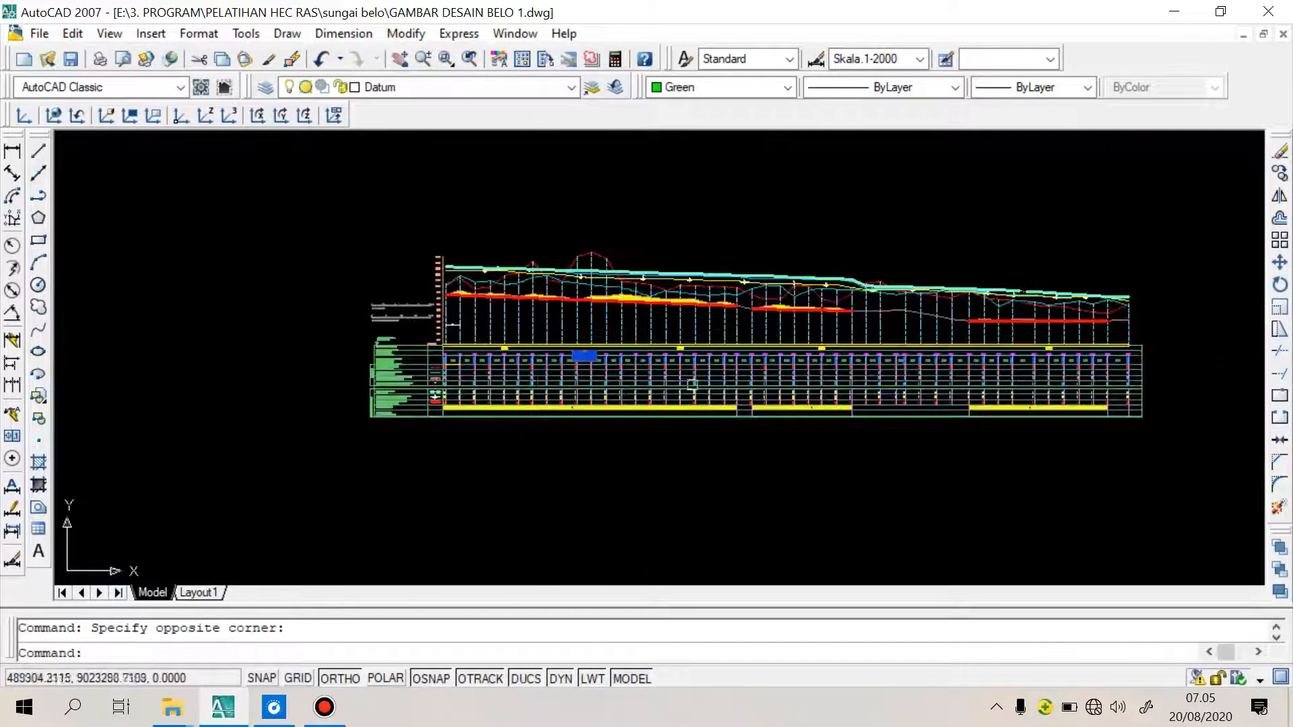
scroll(1107, 341, up, 2)
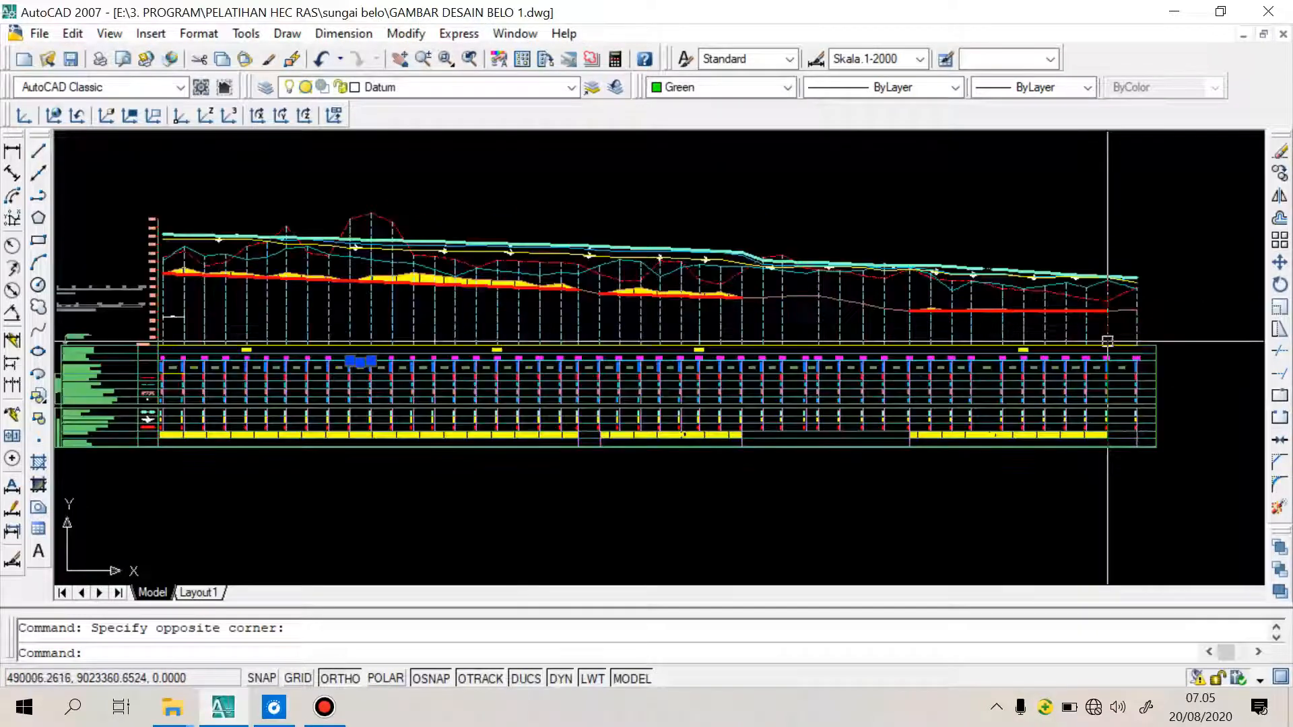
click(1191, 330)
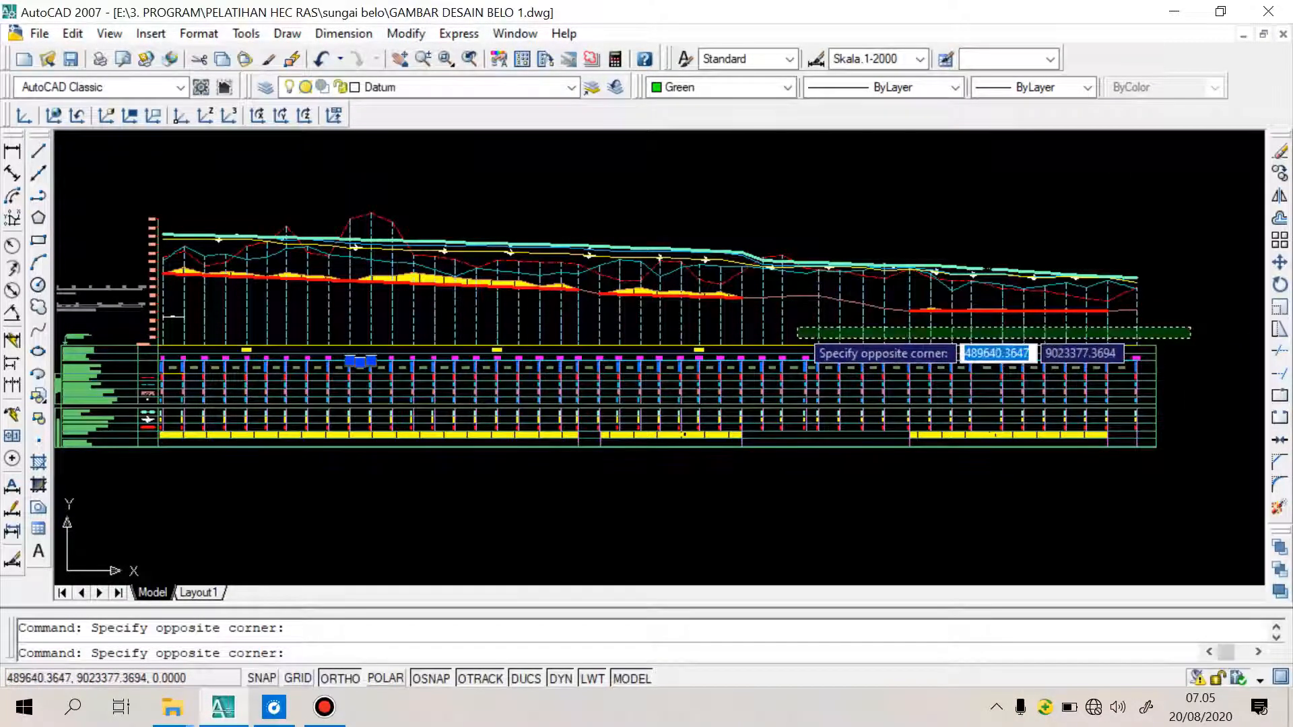
click(797, 330)
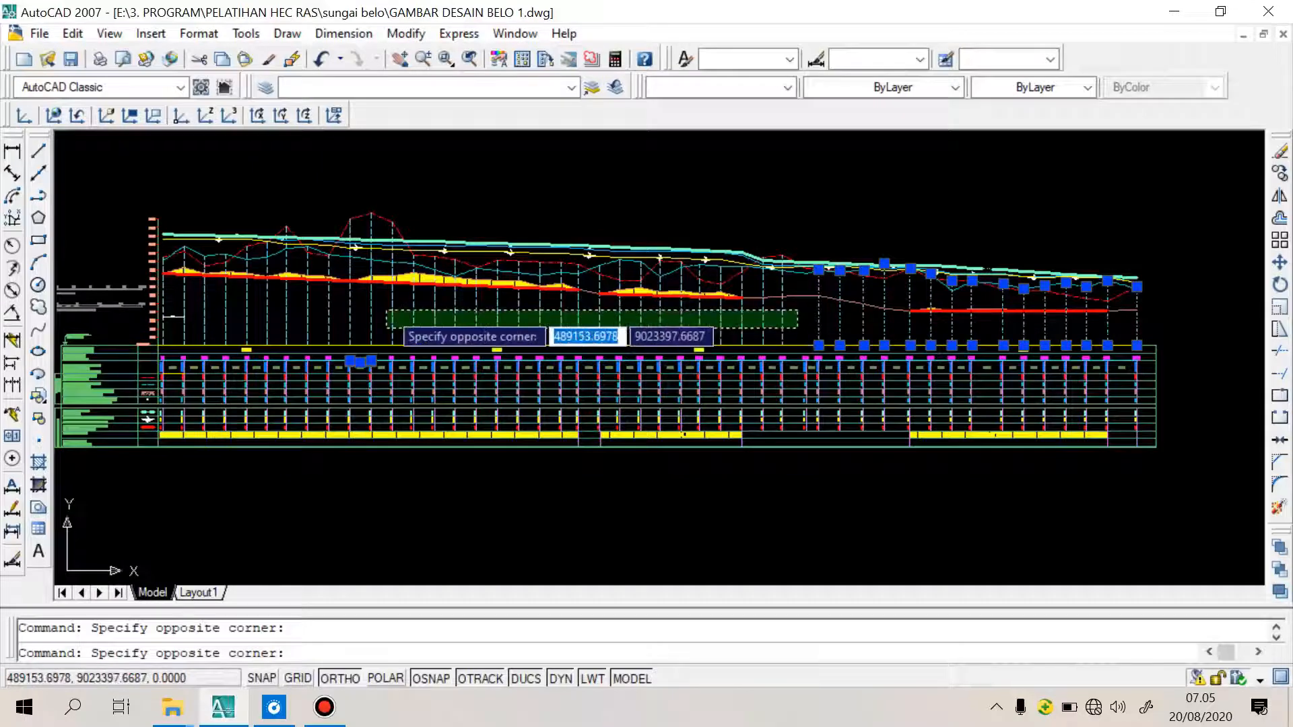
click(388, 317)
scroll(389, 311, up, 3)
scroll(375, 344, down, 4)
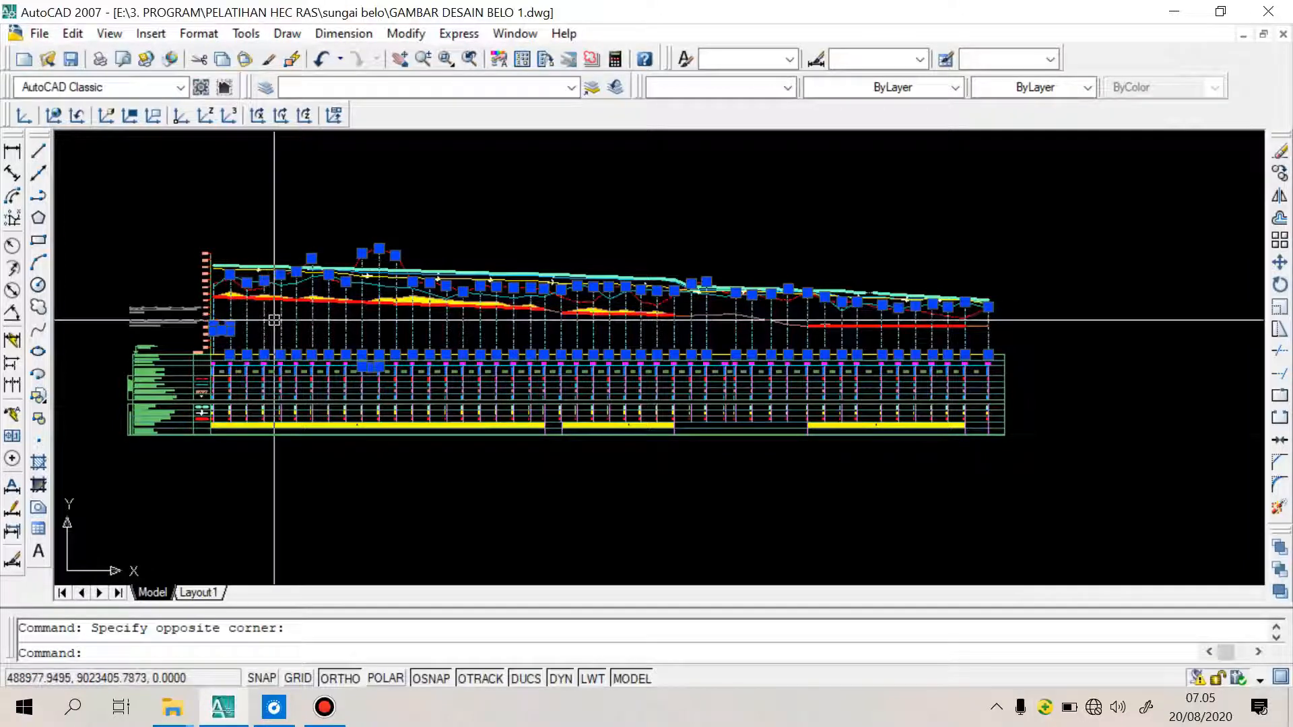
key(Escape)
scroll(229, 285, up, 3)
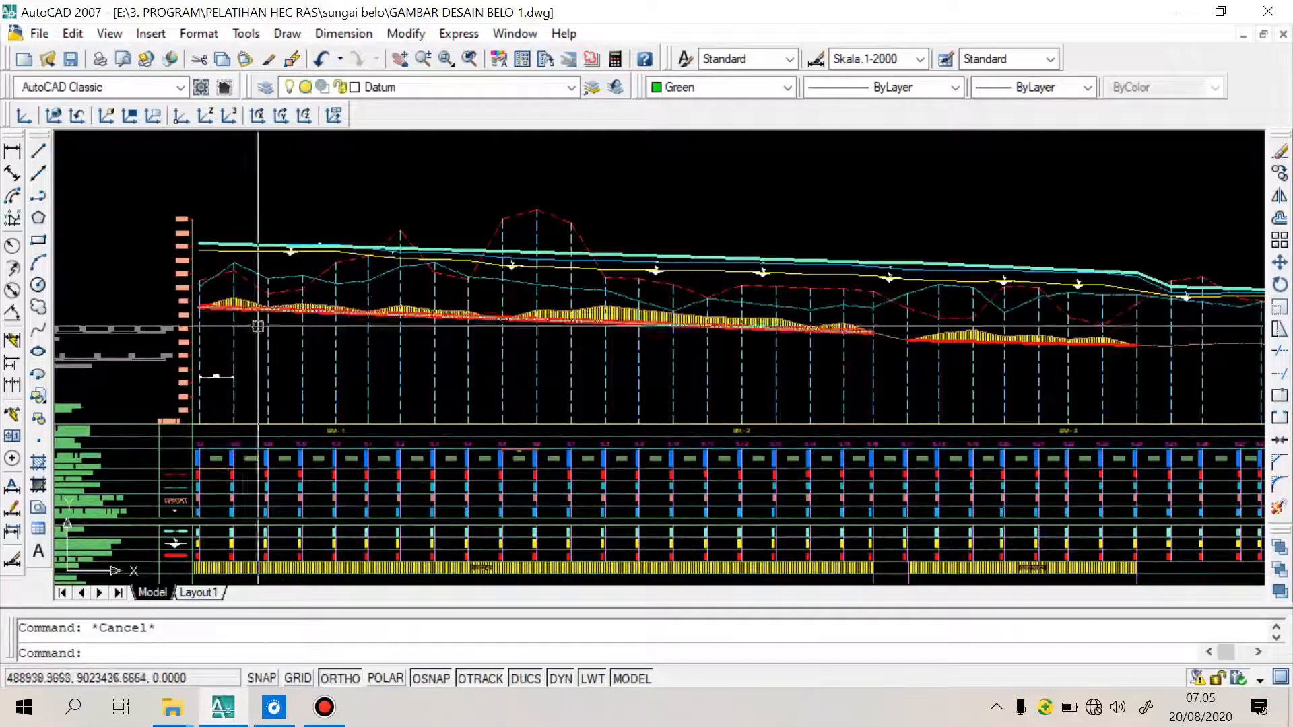
Highlight the vertical station line at S.I and examine the profile table's row headings, from profile number down to type of structure
scroll(258, 326, up, 2)
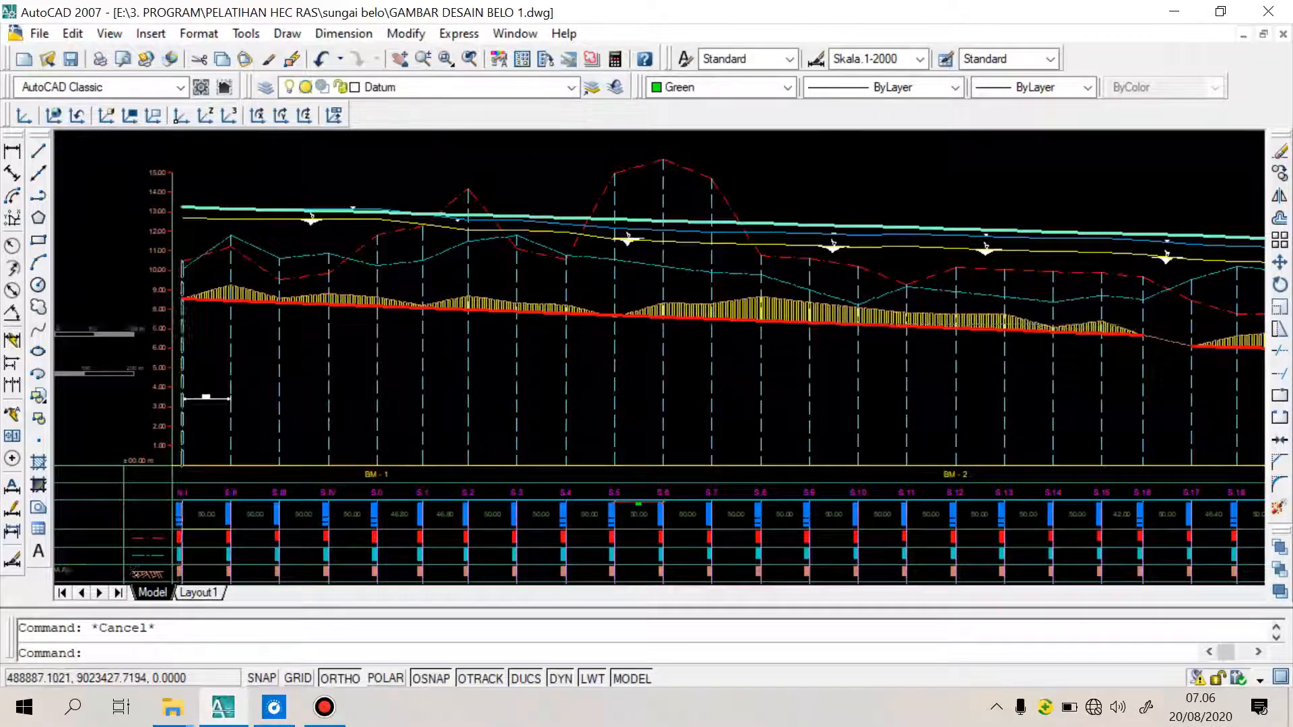
scroll(182, 322, up, 2)
click(182, 321)
scroll(252, 262, down, 5)
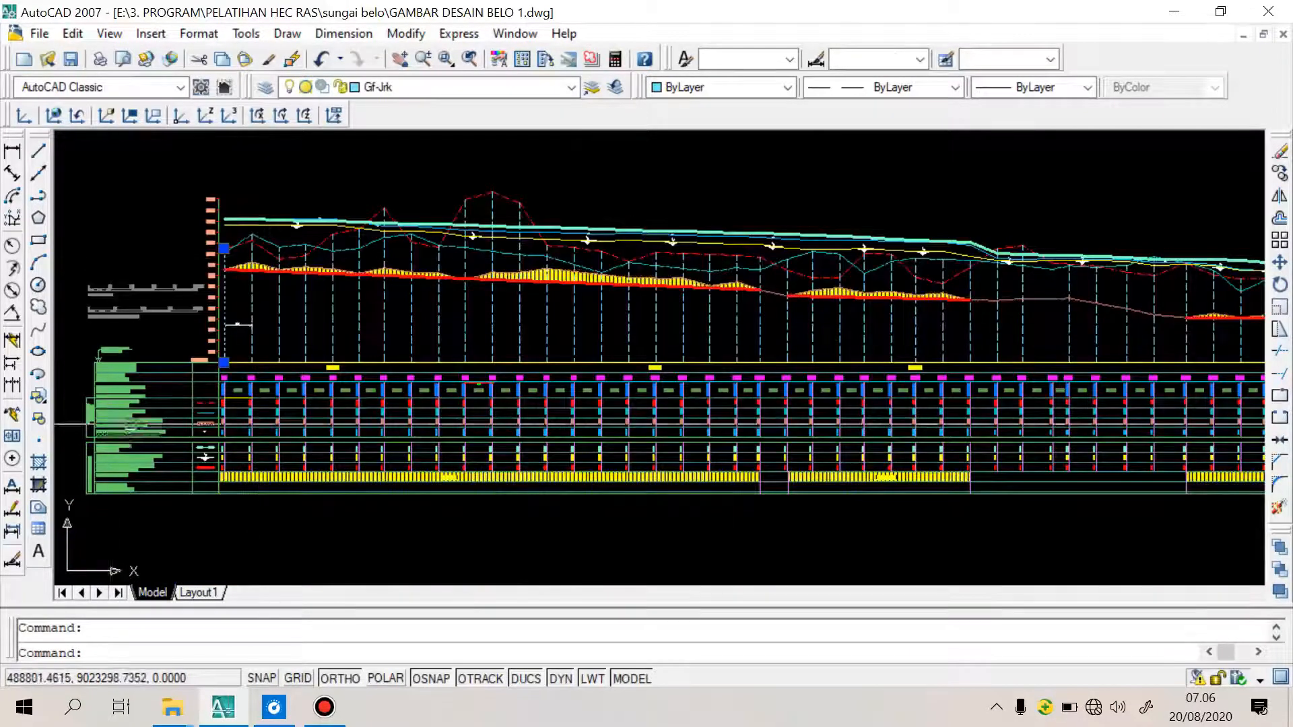
scroll(128, 425, up, 3)
scroll(202, 472, down, 1)
scroll(216, 495, up, 2)
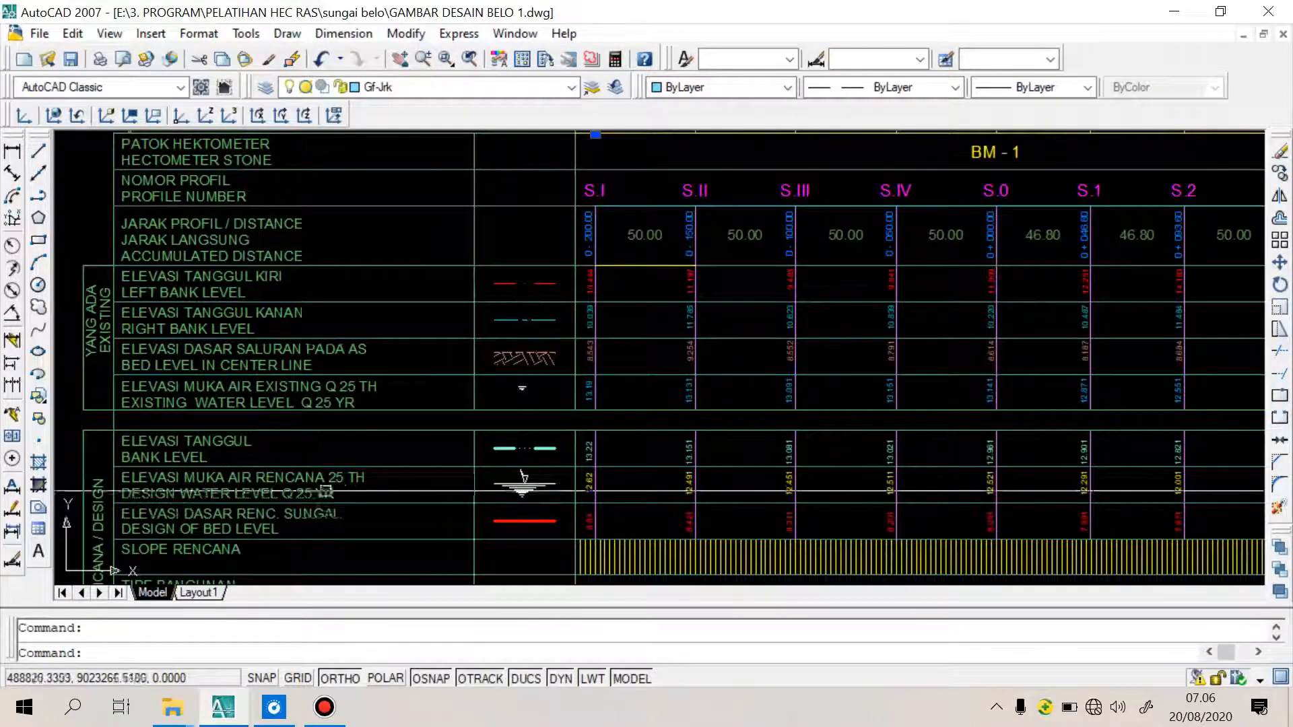
scroll(381, 354, down, 2)
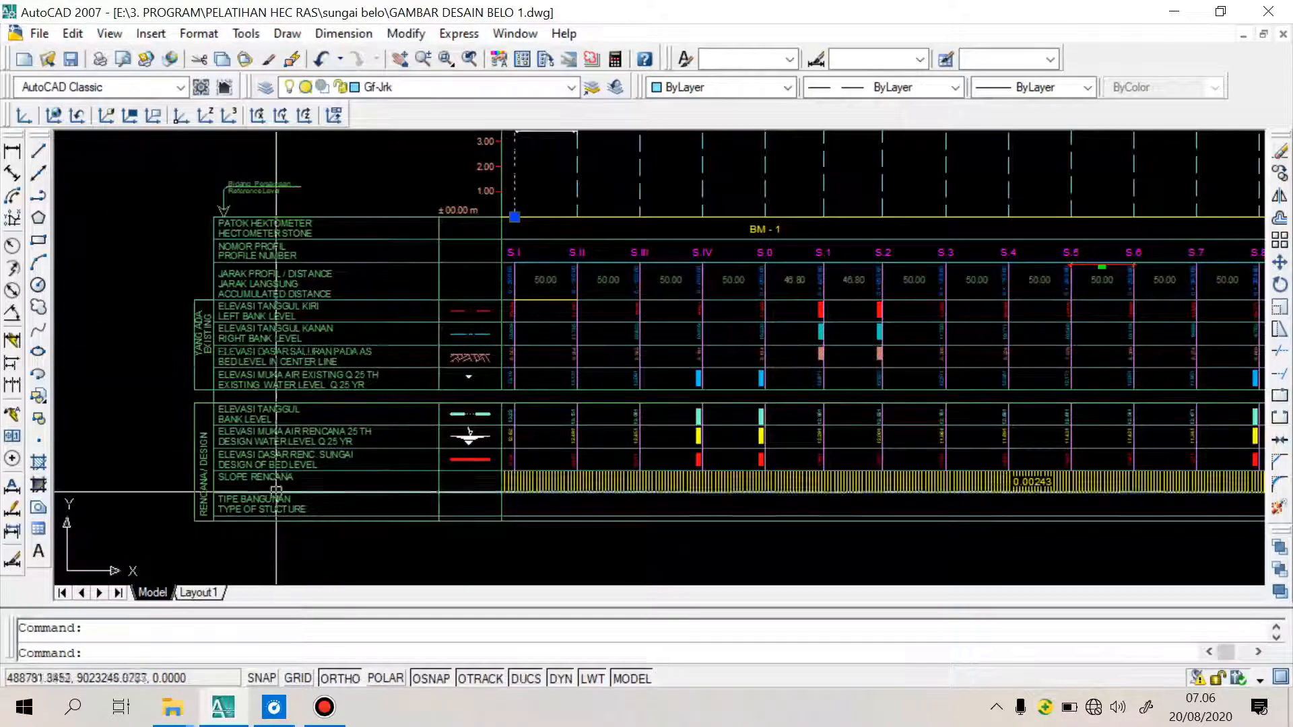
scroll(276, 492, up, 2)
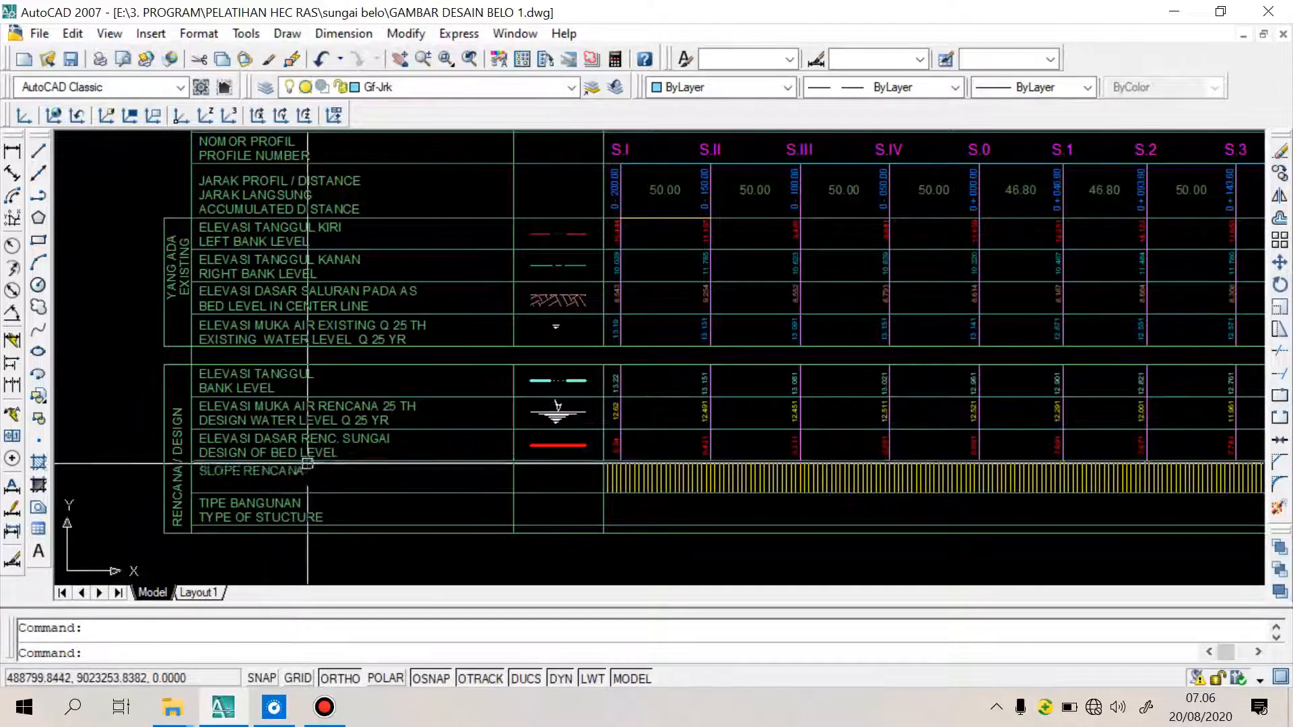
Highlight the design bed level row heading and its values at stations S.I and S.5 in the profile table
scroll(391, 462, up, 2)
click(426, 450)
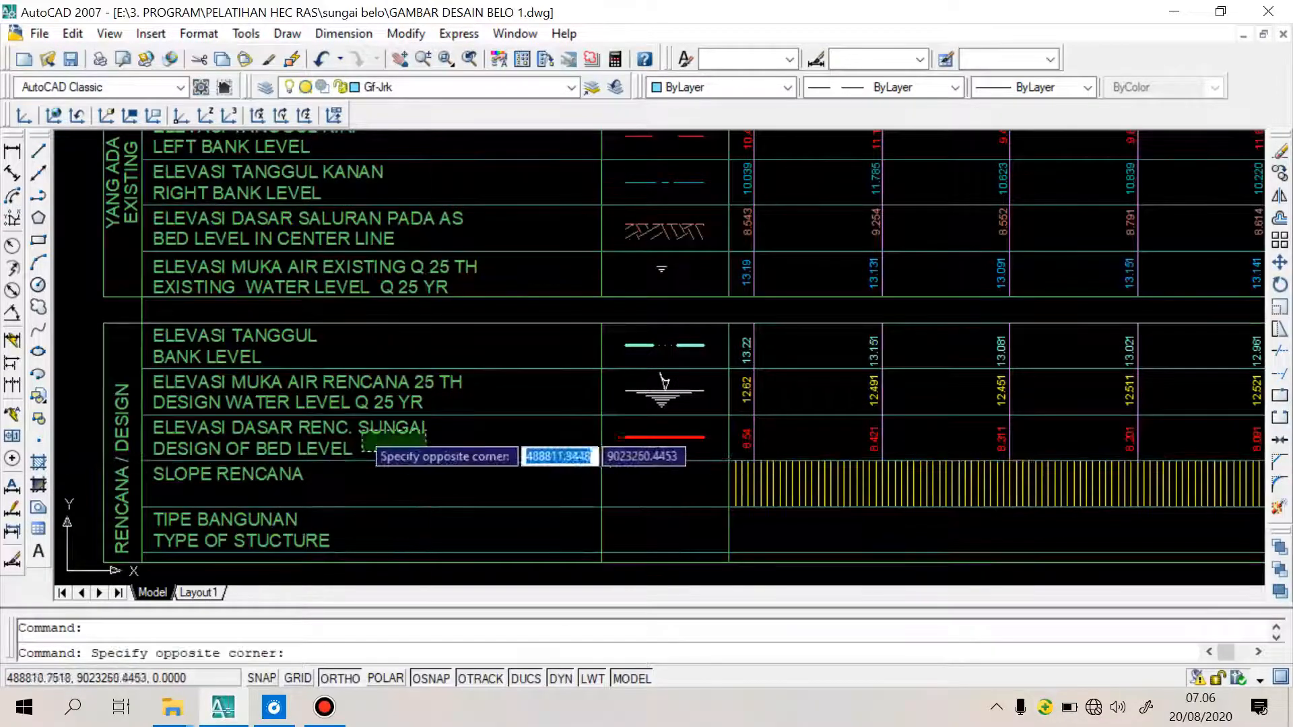
click(345, 427)
scroll(734, 446, up, 2)
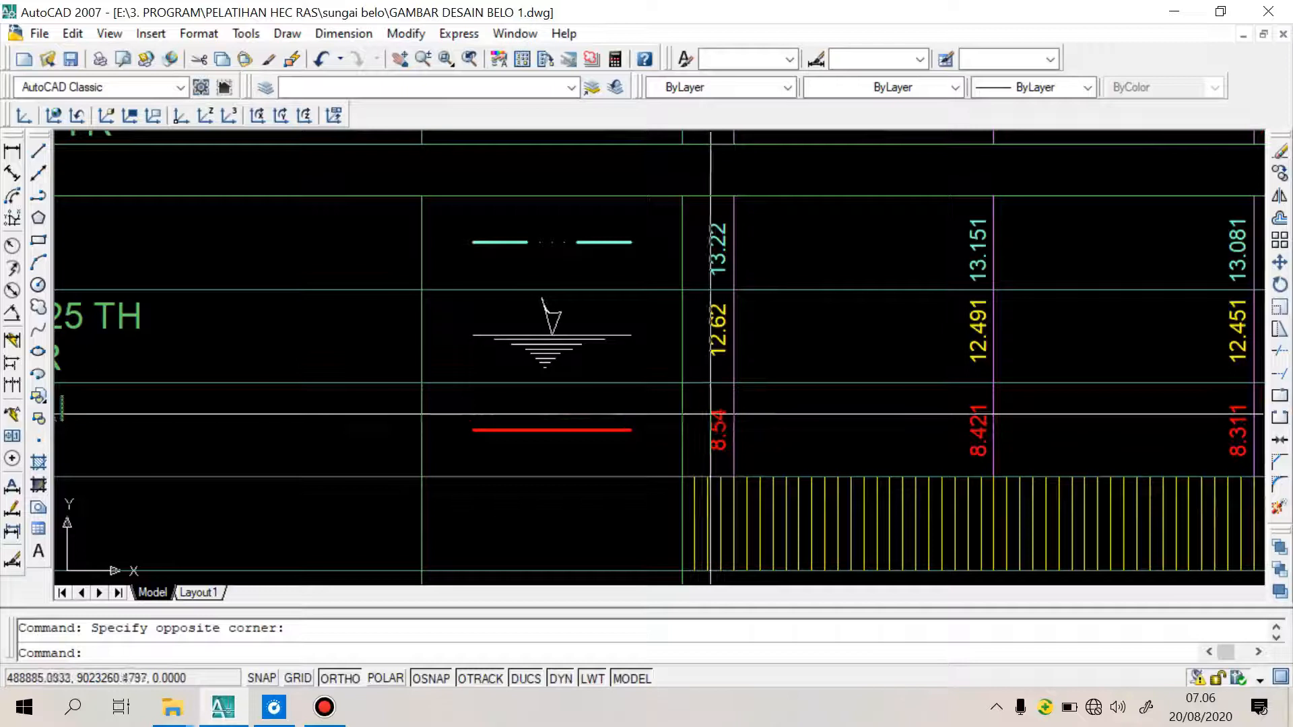
scroll(565, 437, down, 5)
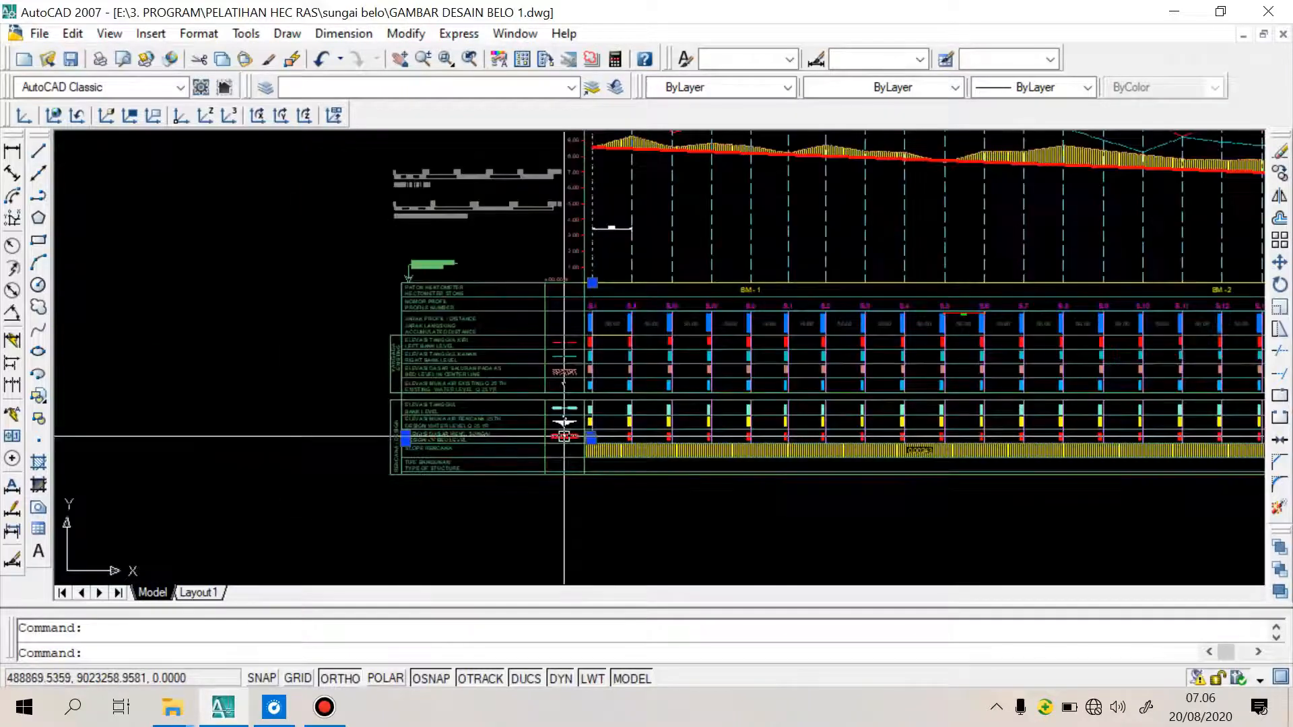
scroll(936, 179, up, 2)
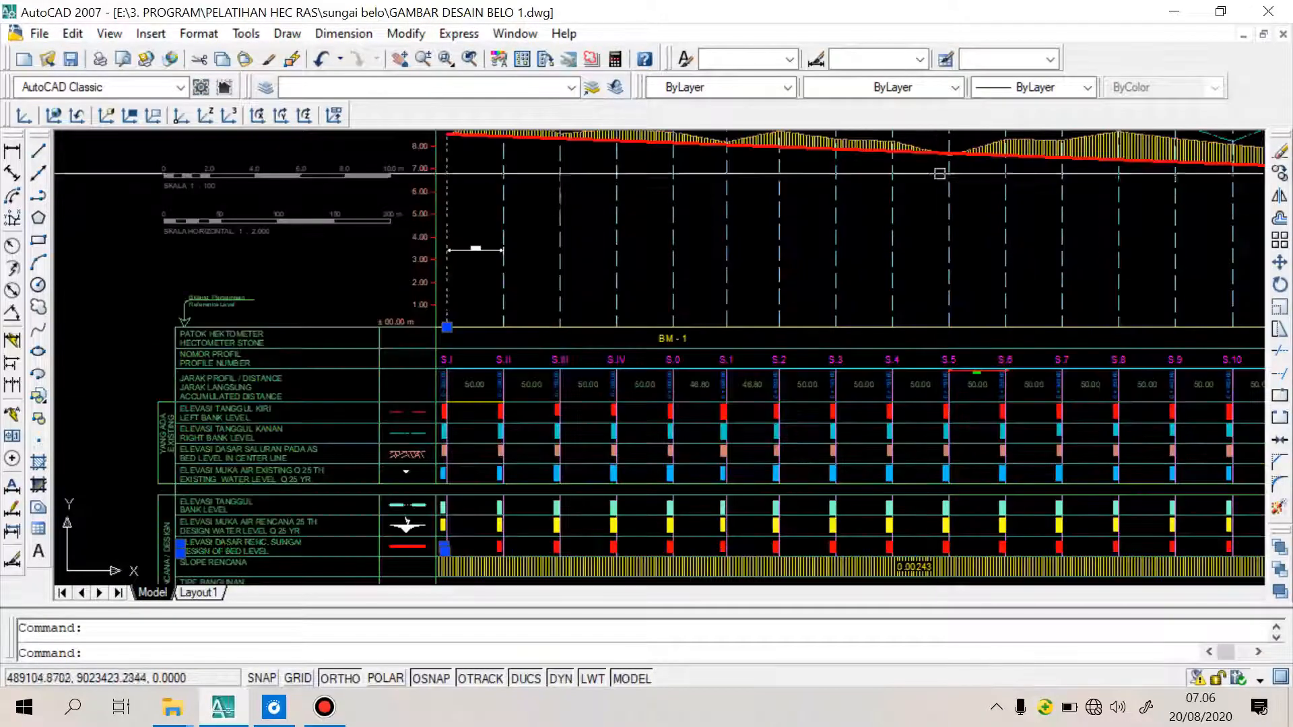
scroll(962, 540, up, 5)
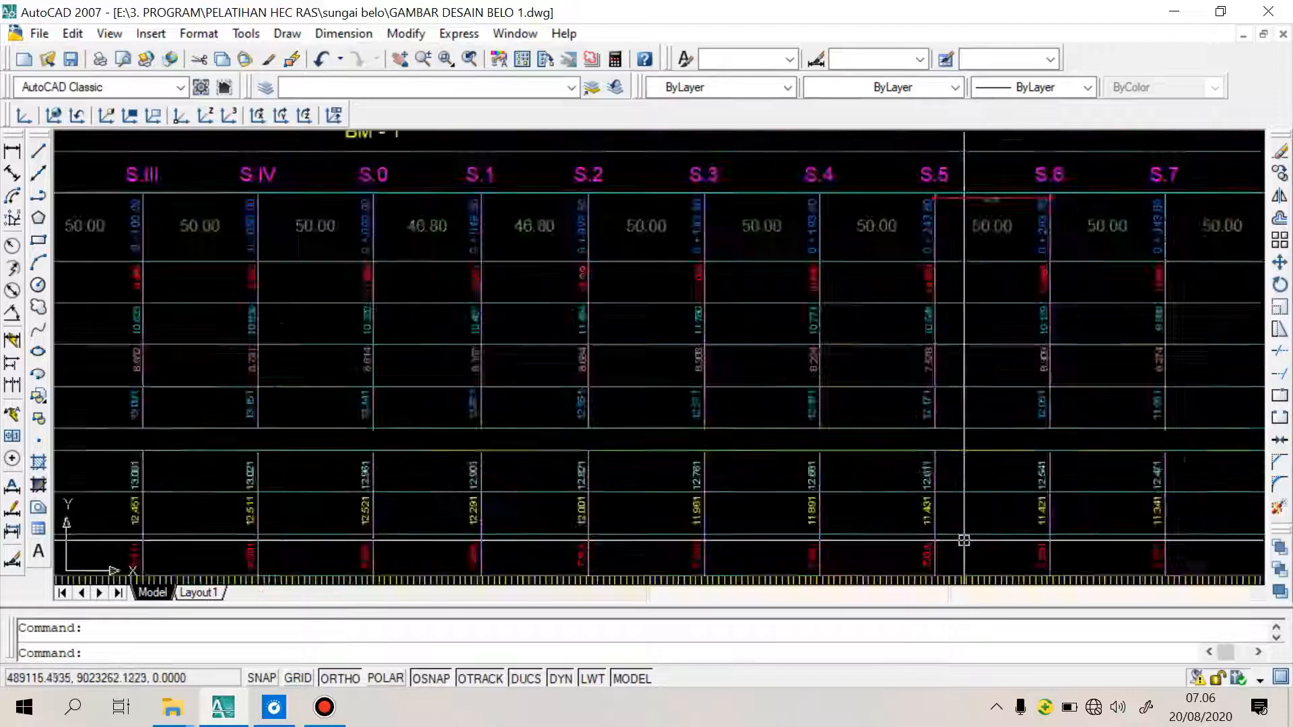
scroll(904, 528, down, 5)
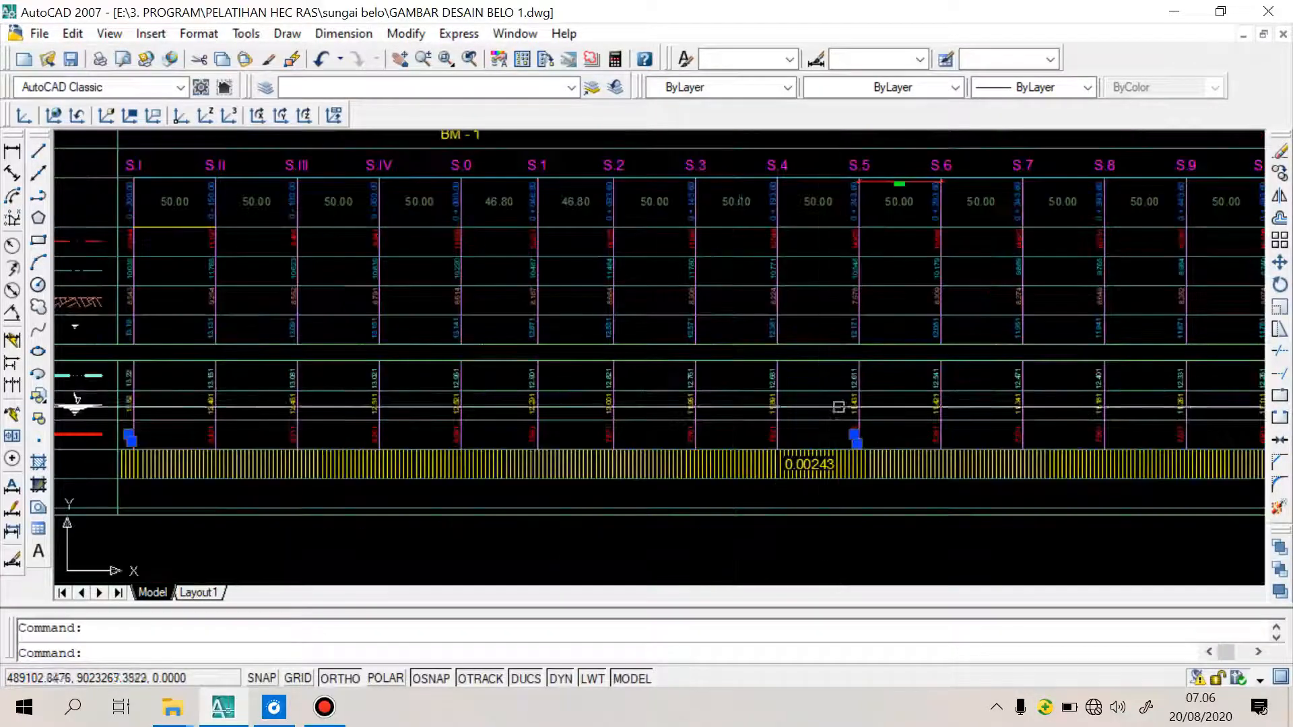
Compare the design bed levels at S.I and S.5 with the planned slope value in the row below, and clear the selection
scroll(168, 452, up, 5)
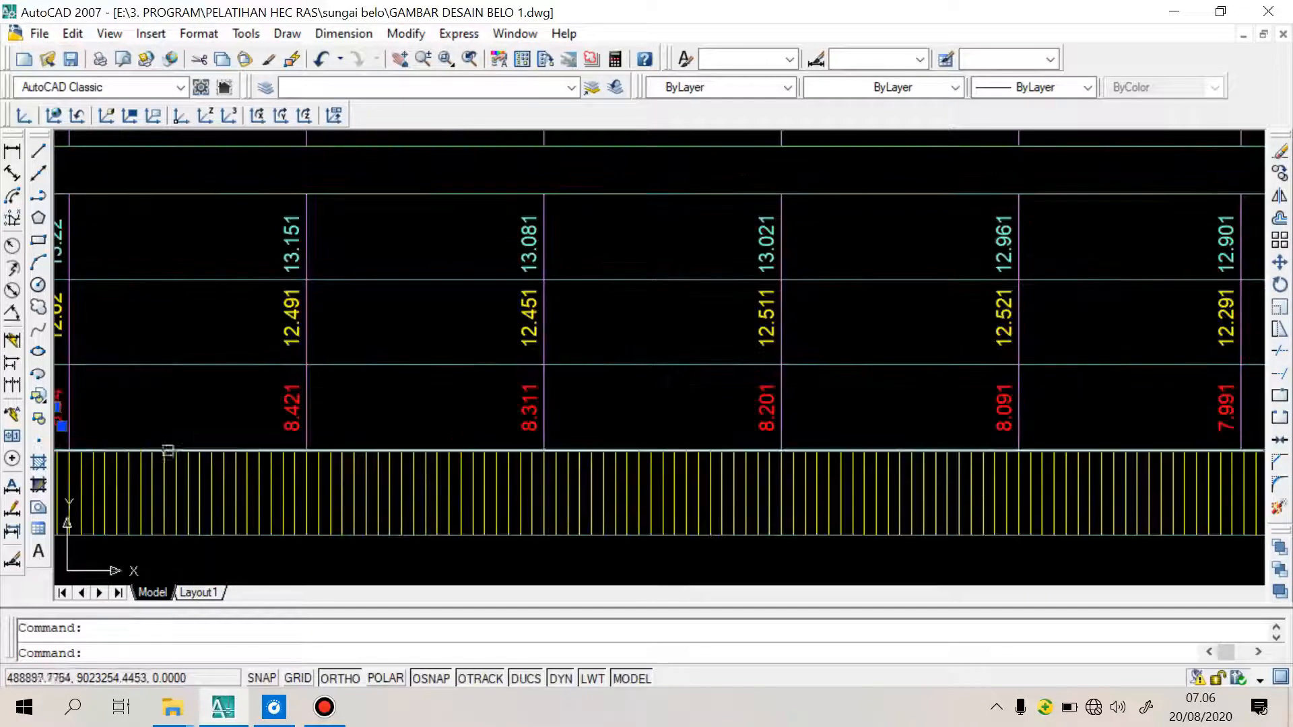
scroll(320, 438, up, 5)
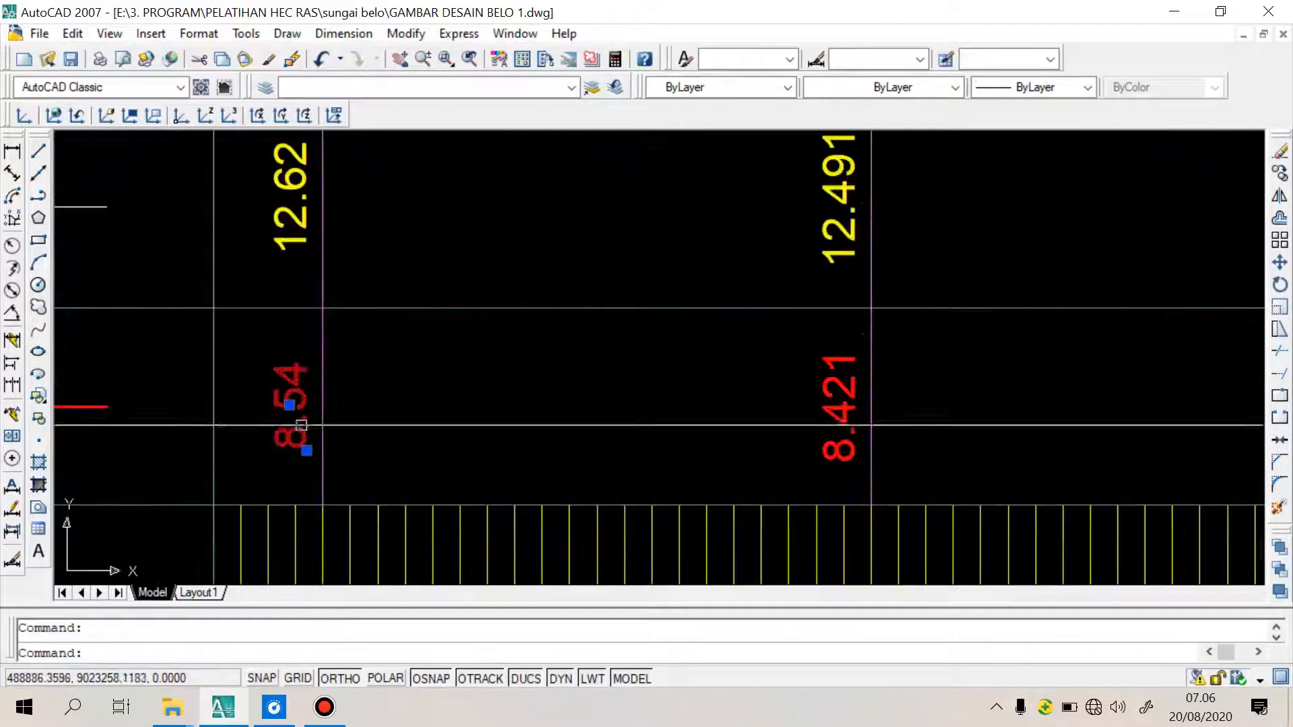
scroll(290, 418, down, 5)
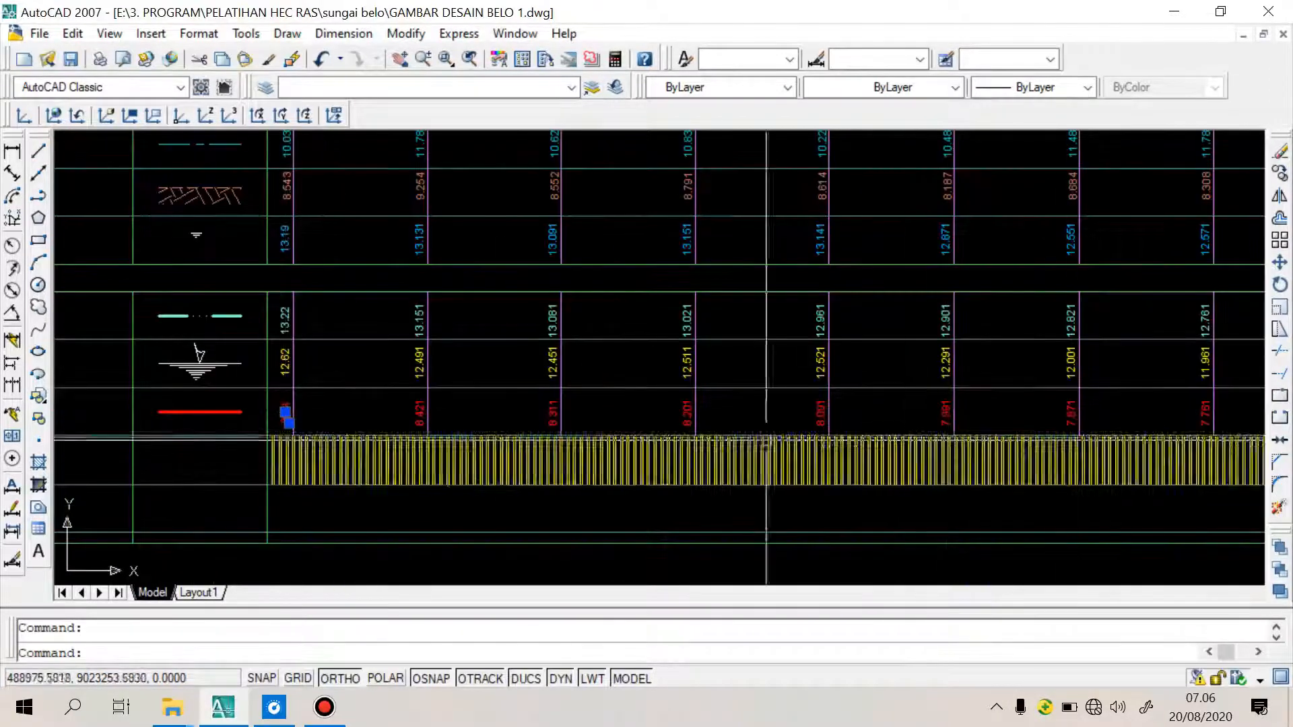
scroll(851, 456, down, 3)
scroll(1226, 436, up, 6)
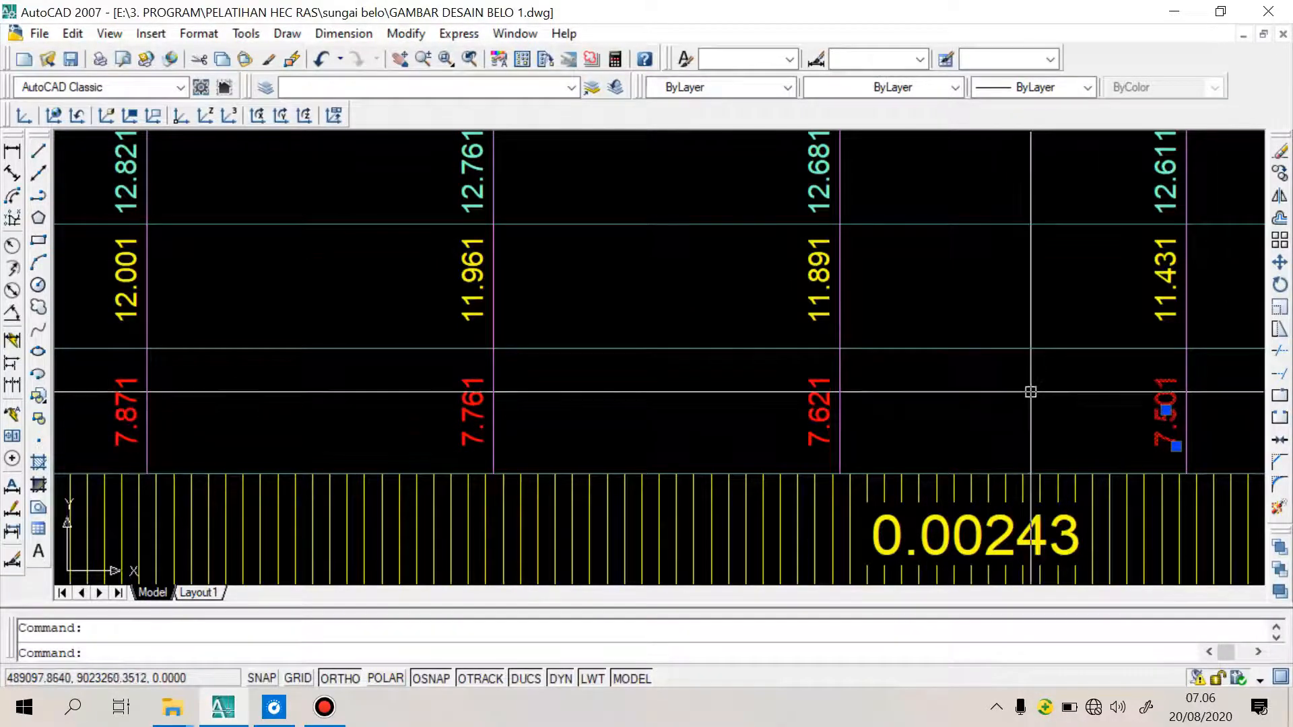
scroll(950, 382, down, 5)
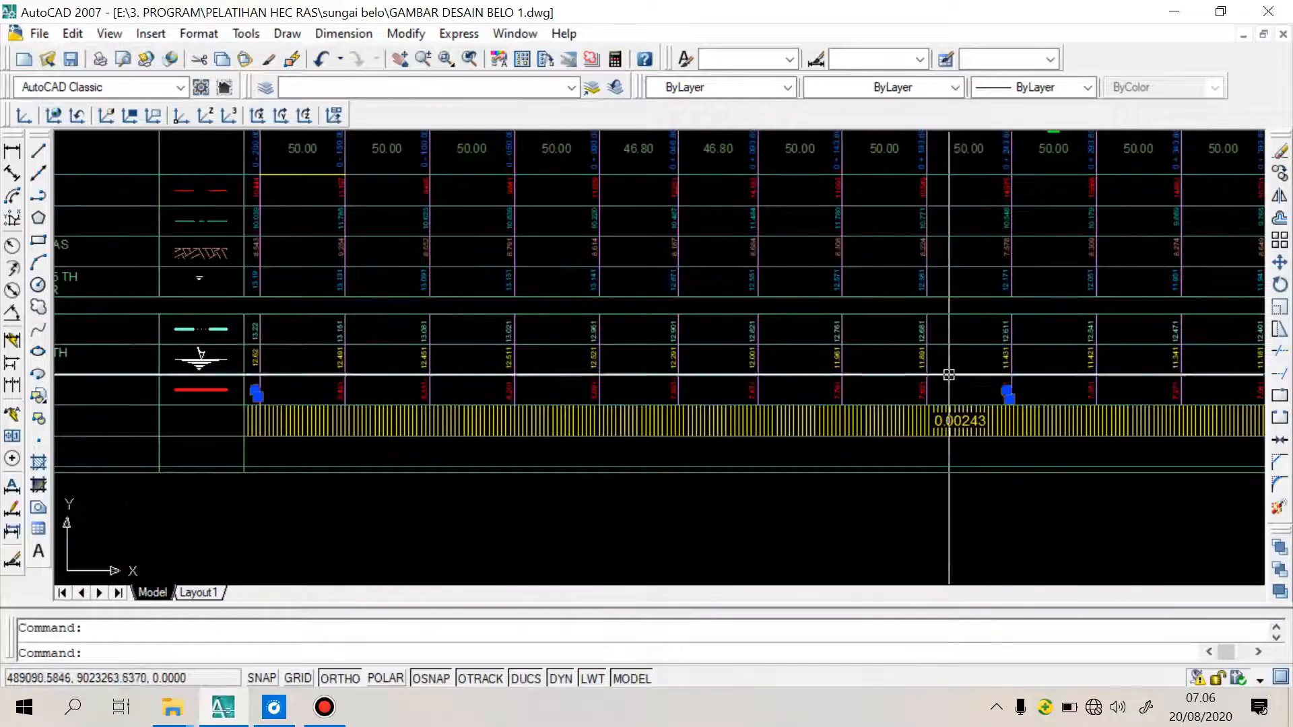
scroll(834, 406, down, 5)
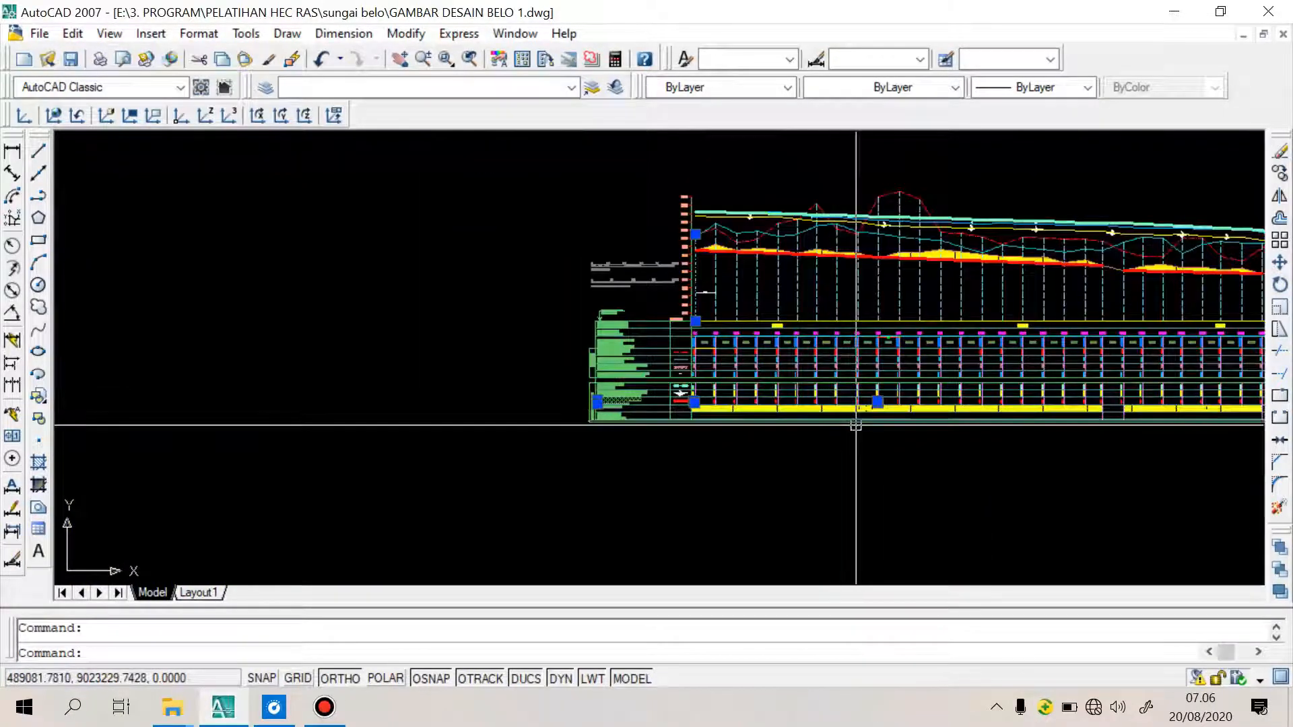
Locate the row of cross-section sheets inside the red frame, highlight the first cross-section sheet, and clear the selection
scroll(763, 419, down, 3)
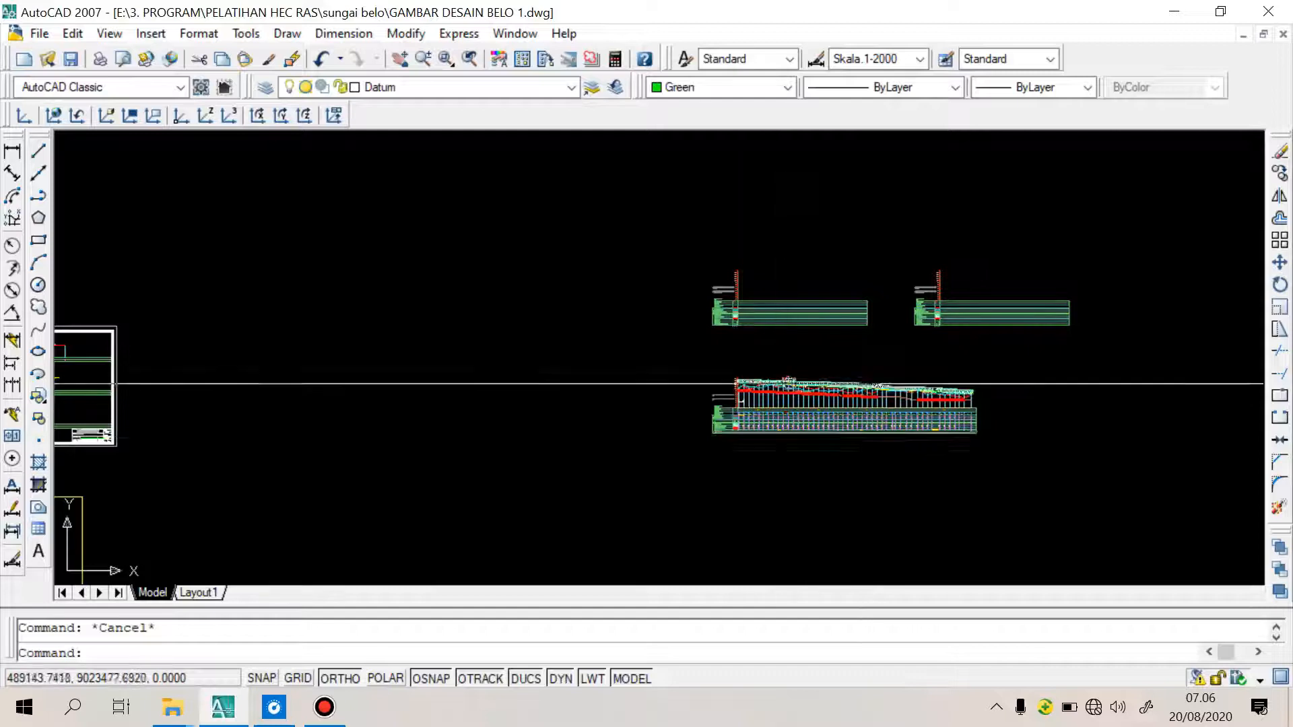
scroll(788, 384, down, 3)
scroll(675, 399, down, 2)
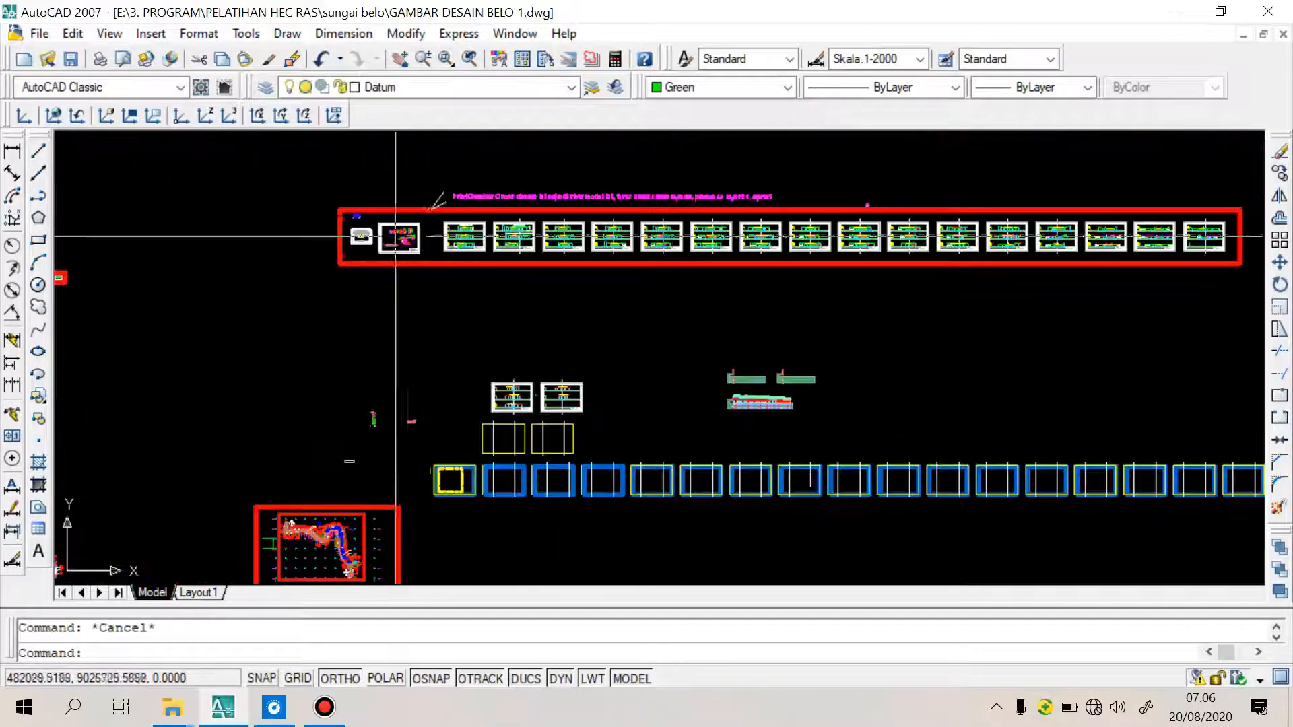
scroll(487, 202, up, 4)
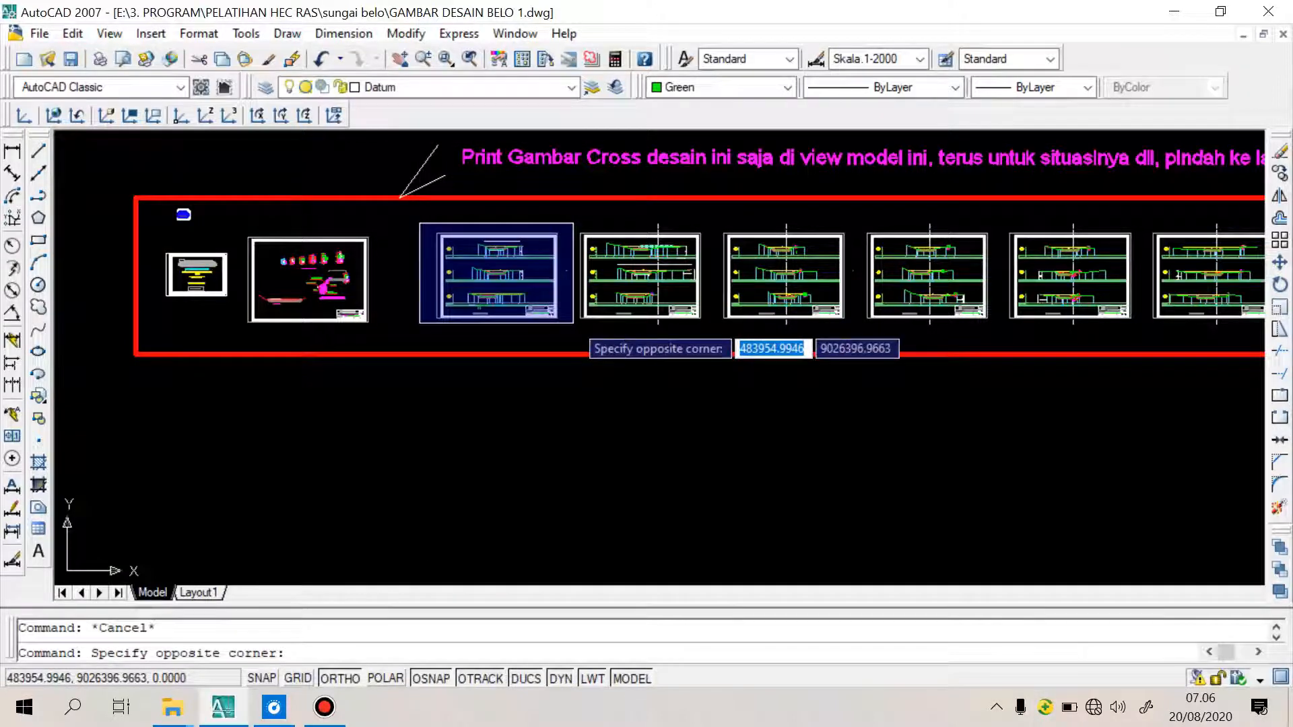
click(572, 330)
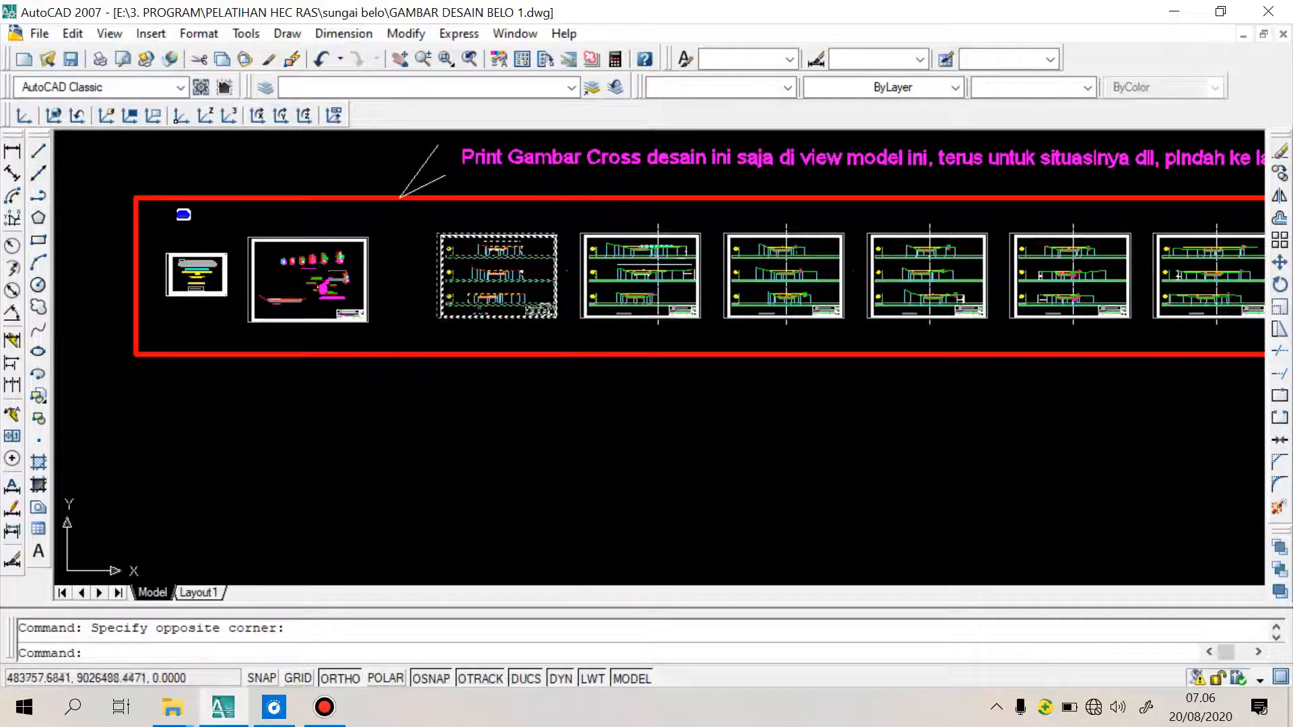
click(421, 222)
click(555, 337)
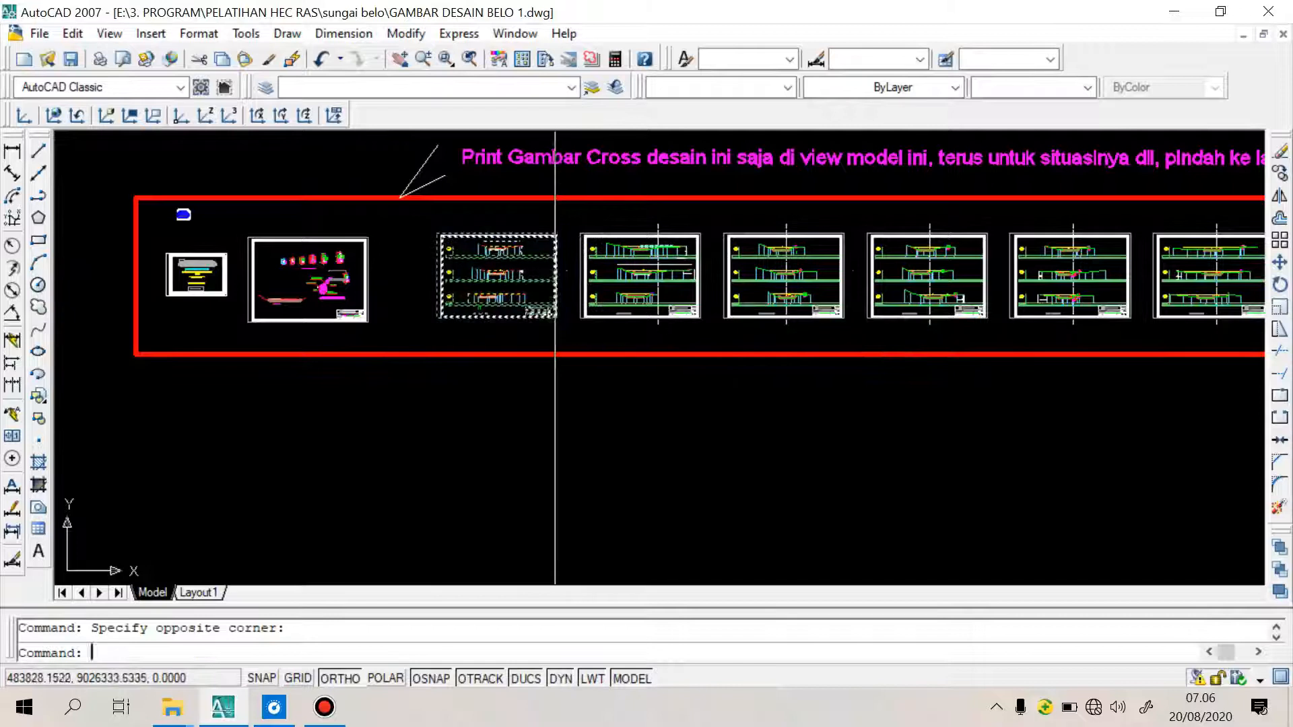
key(Escape)
Select the 13.40 dimension in the distance row of the first sheet's lowest cross-section to check its dimension style, and deselect it
scroll(555, 283, up, 8)
scroll(527, 370, up, 6)
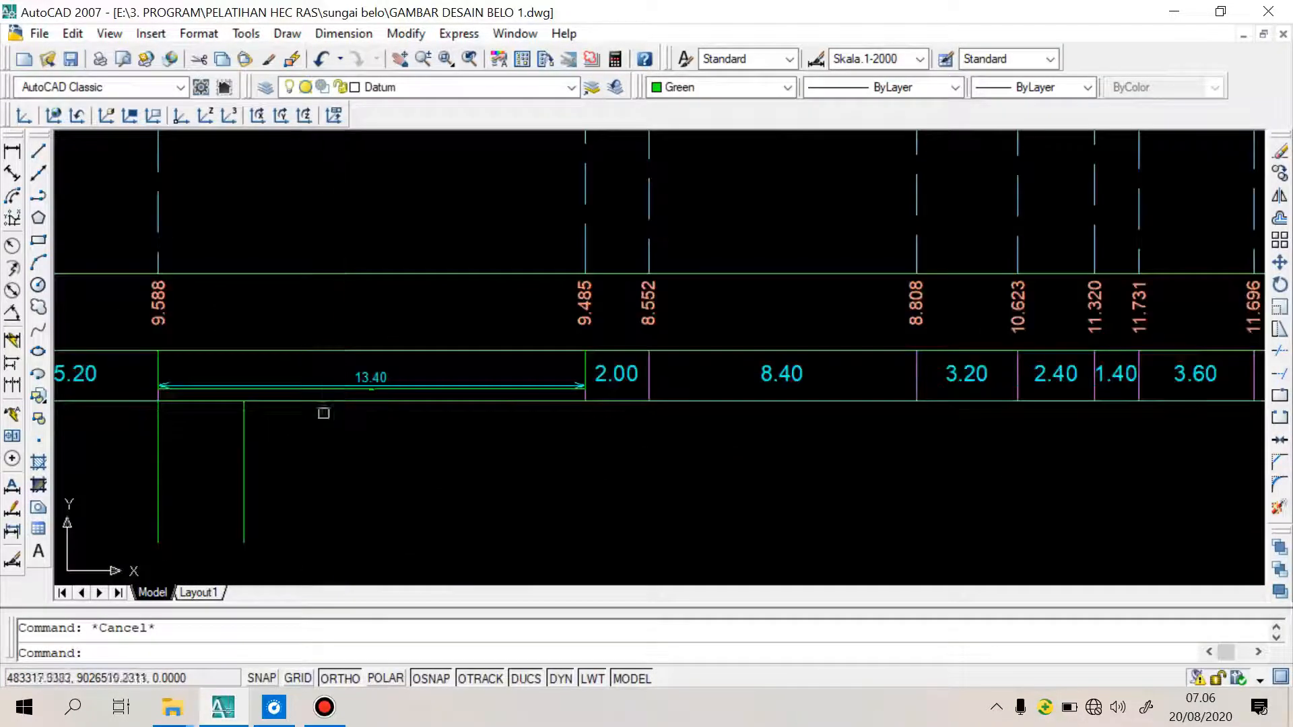
scroll(323, 413, up, 3)
scroll(747, 316, down, 2)
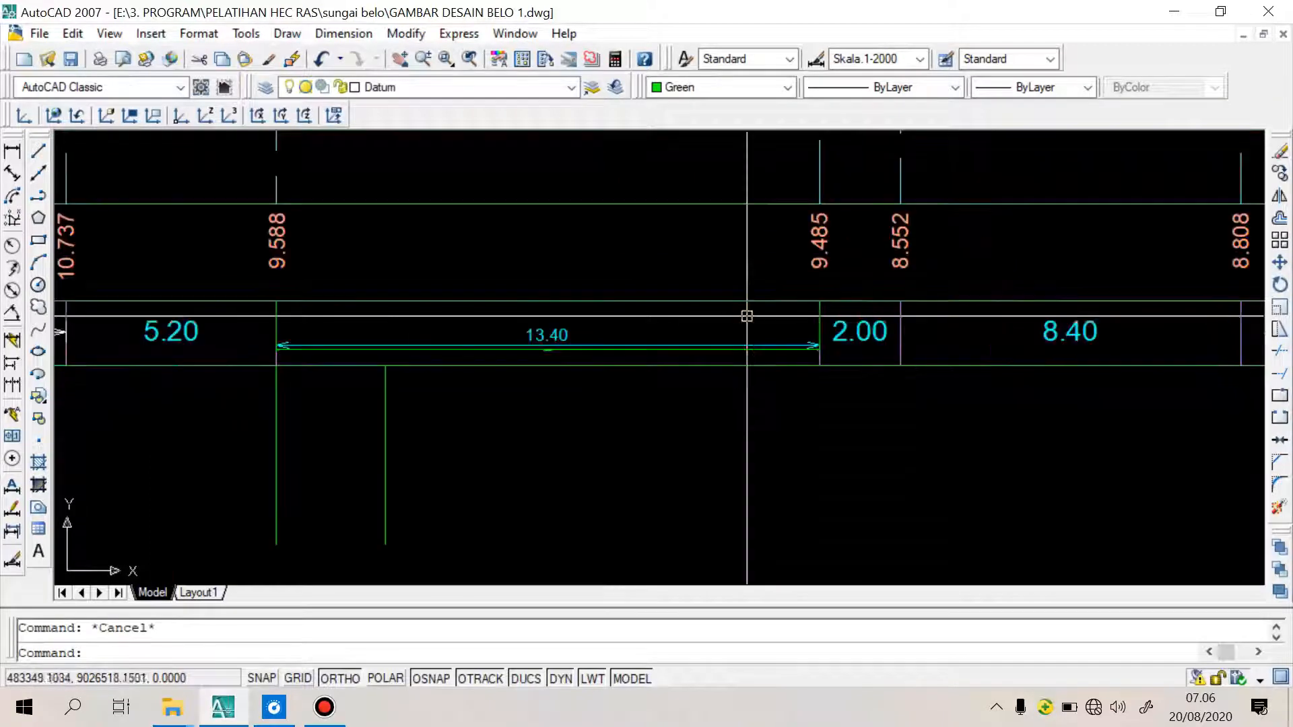
scroll(583, 349, up, 2)
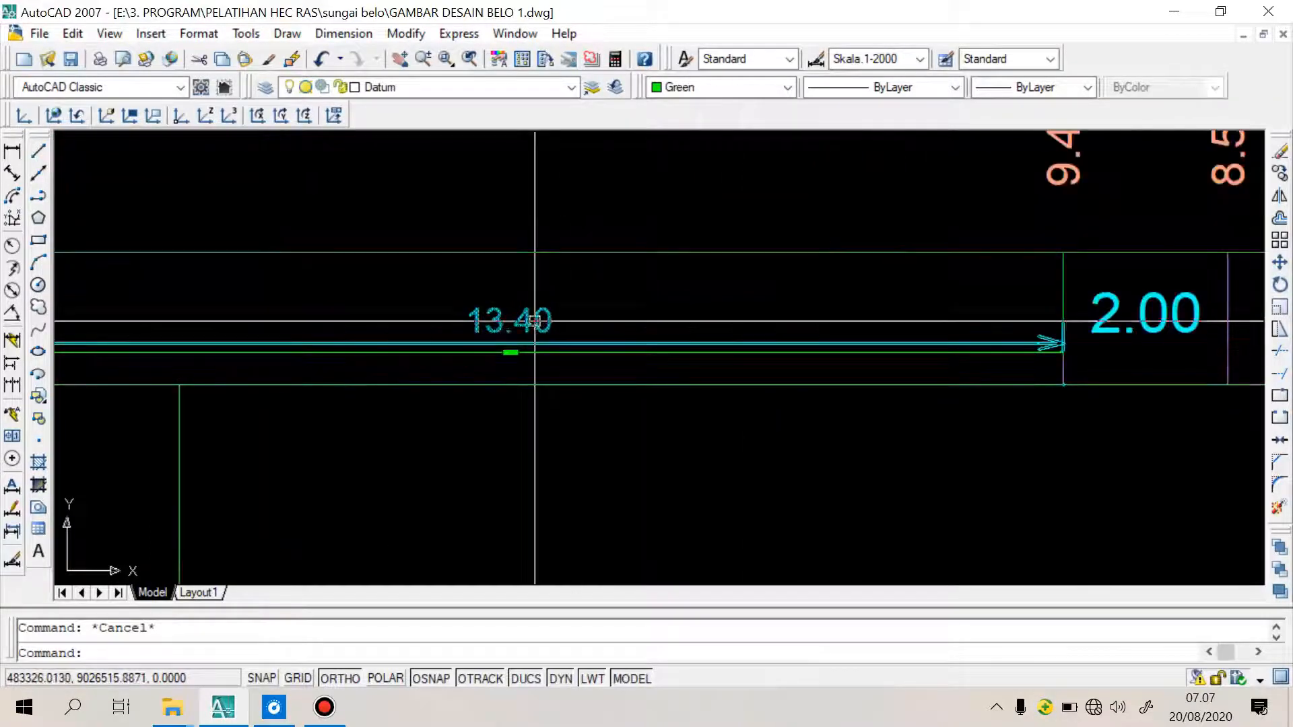
click(534, 321)
scroll(525, 324, up, 3)
scroll(568, 348, down, 5)
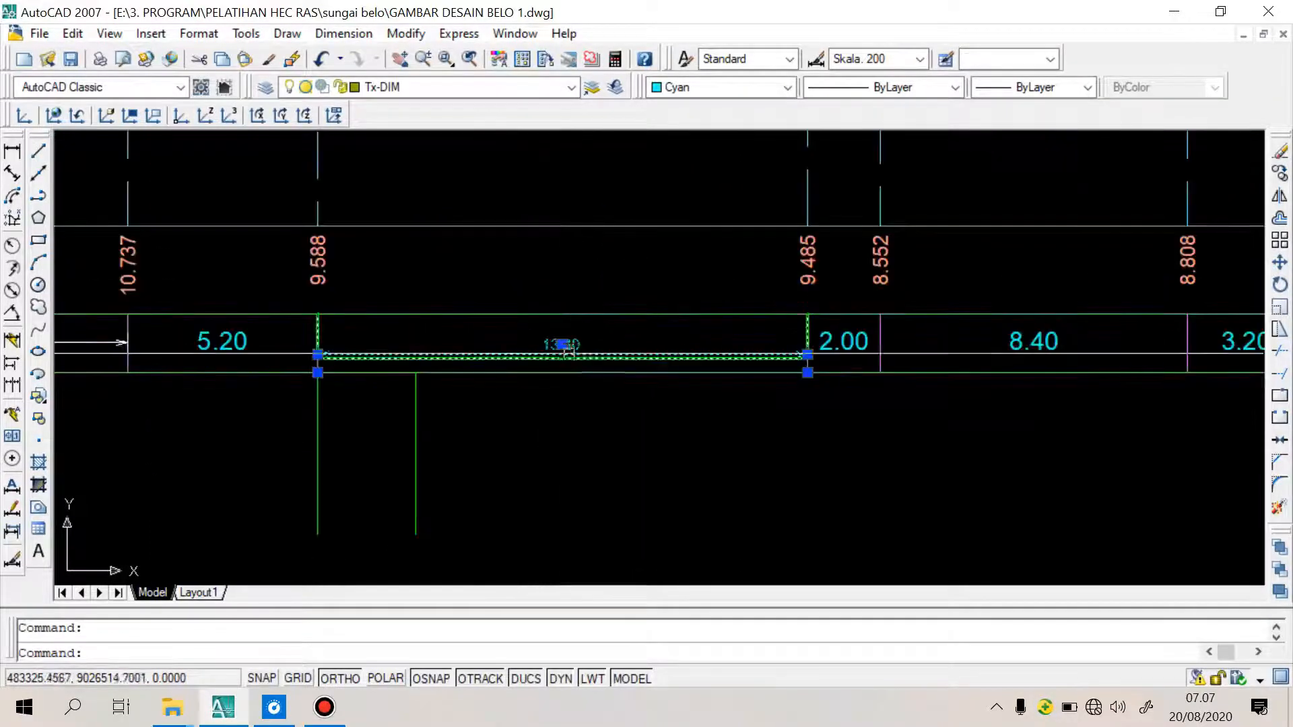
key(Escape)
Examine the 1:200 scale bar below the first sheet's lowest cross-section, leaving nothing selected
scroll(569, 348, down, 5)
scroll(532, 427, up, 5)
click(536, 431)
click(365, 352)
key(Escape)
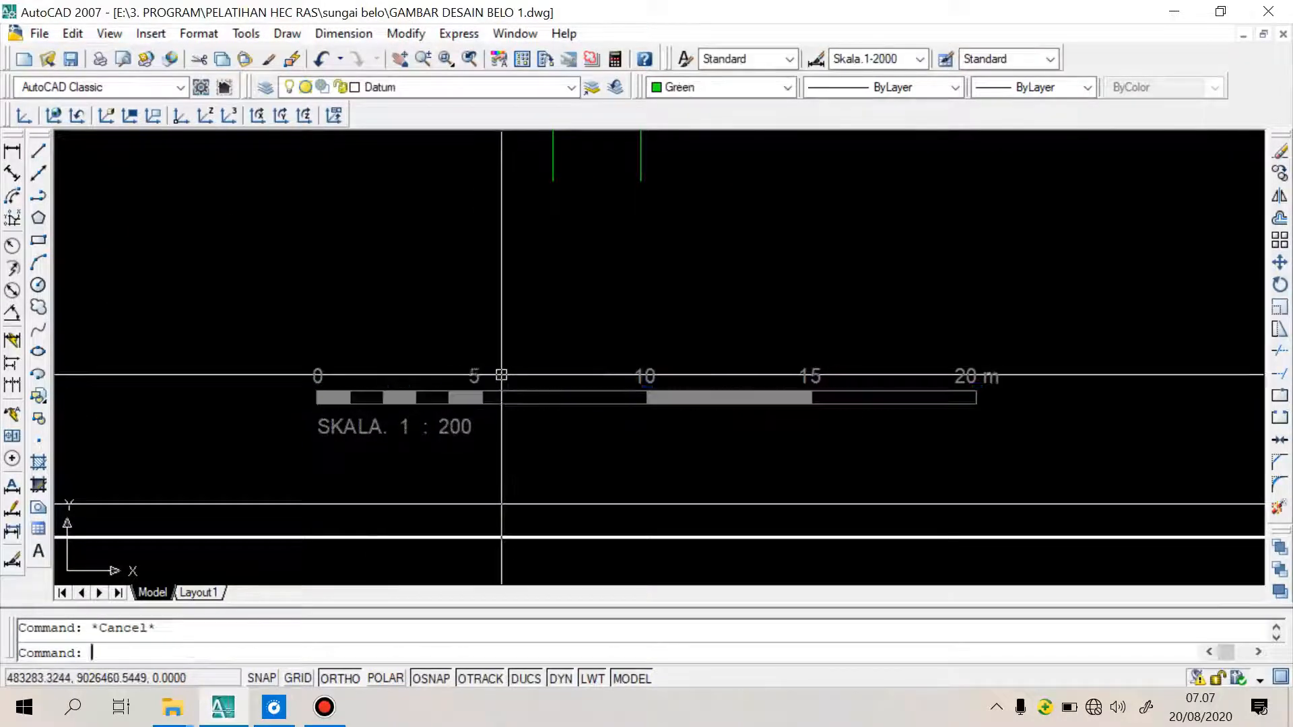
scroll(547, 385, down, 5)
click(653, 366)
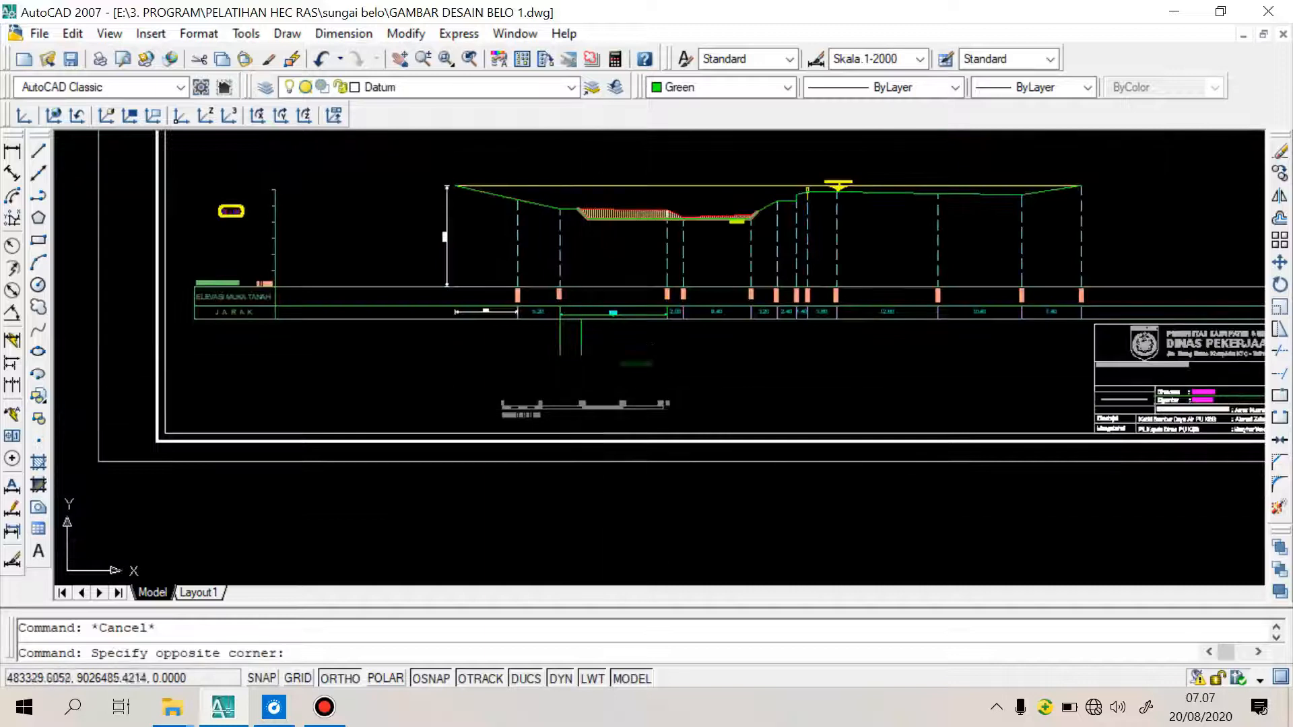
click(491, 367)
key(Escape)
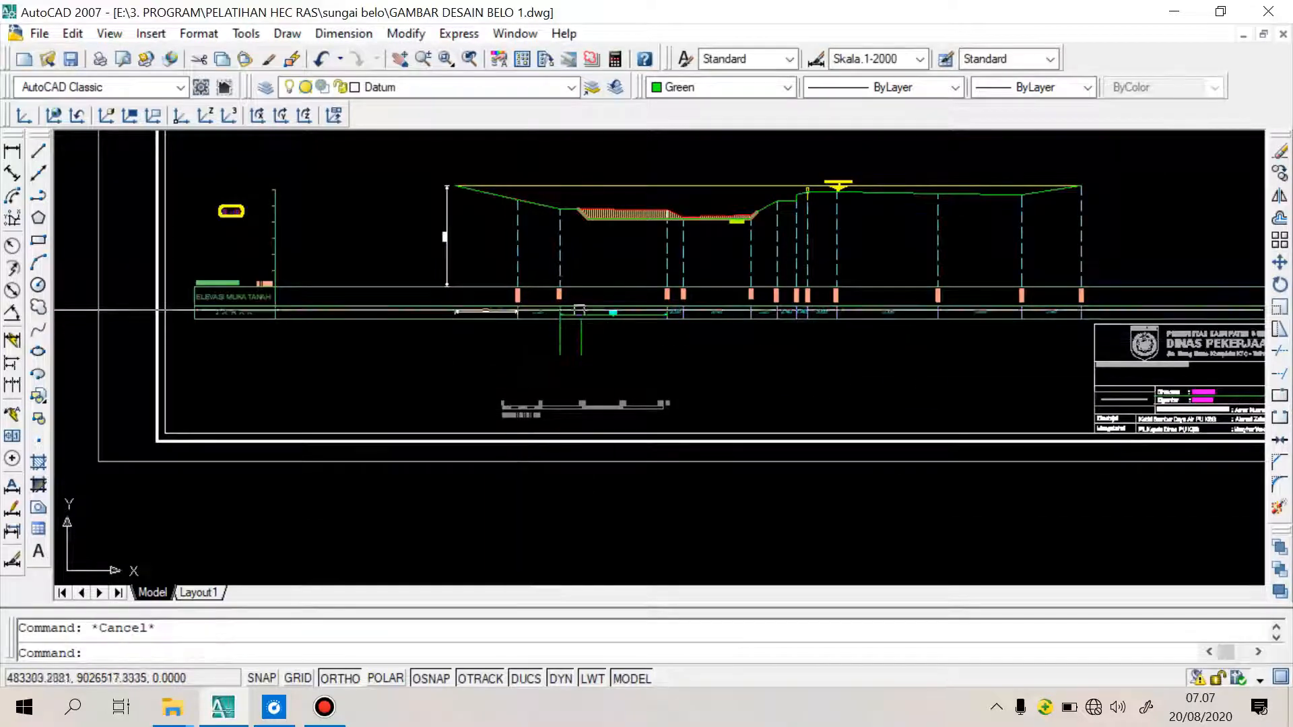
Examine the cross-section's ground line, elevation row and distance row, and return to the overview of the cross-section sheets
scroll(618, 306, up, 5)
scroll(618, 306, down, 4)
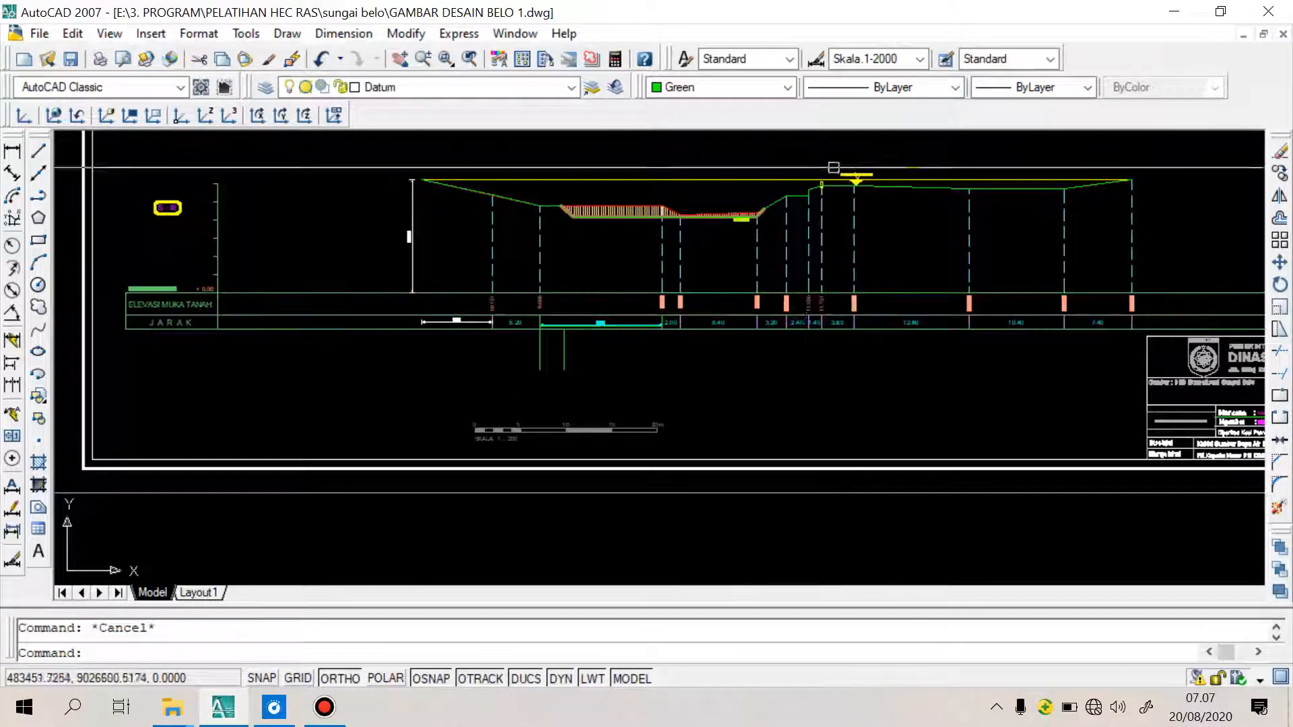
click(573, 210)
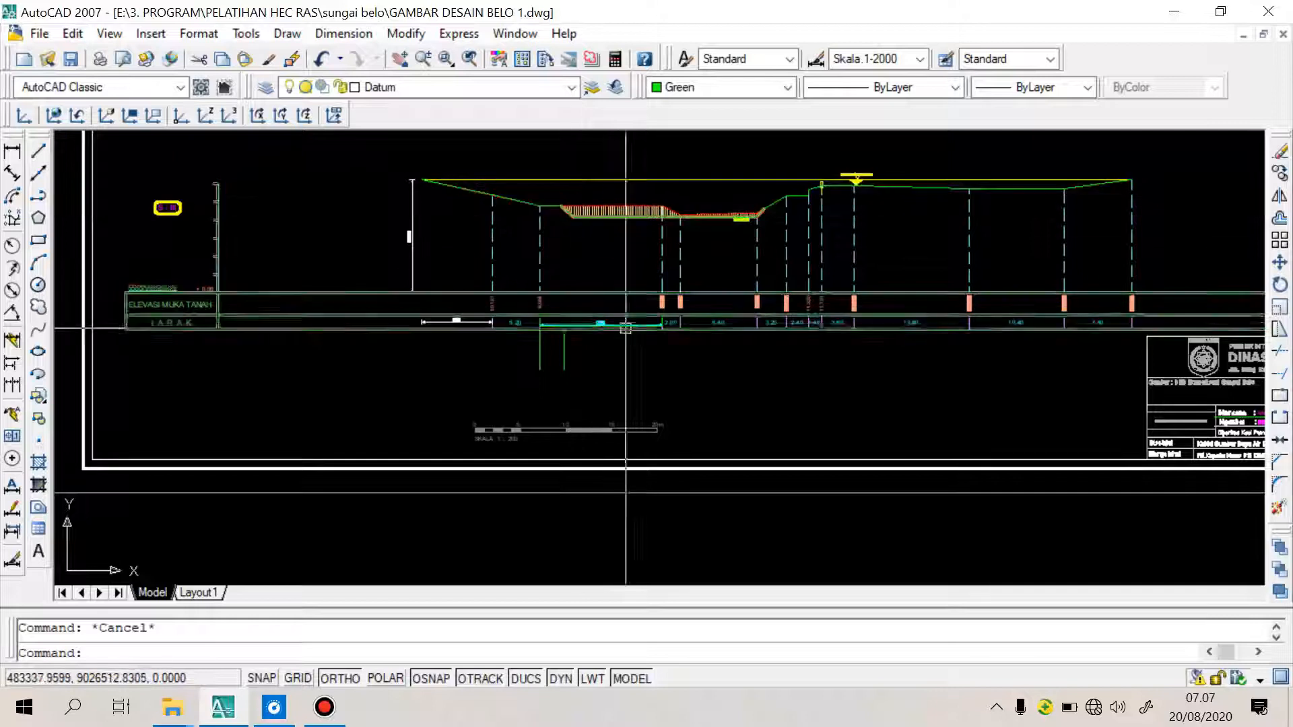
scroll(620, 329, up, 5)
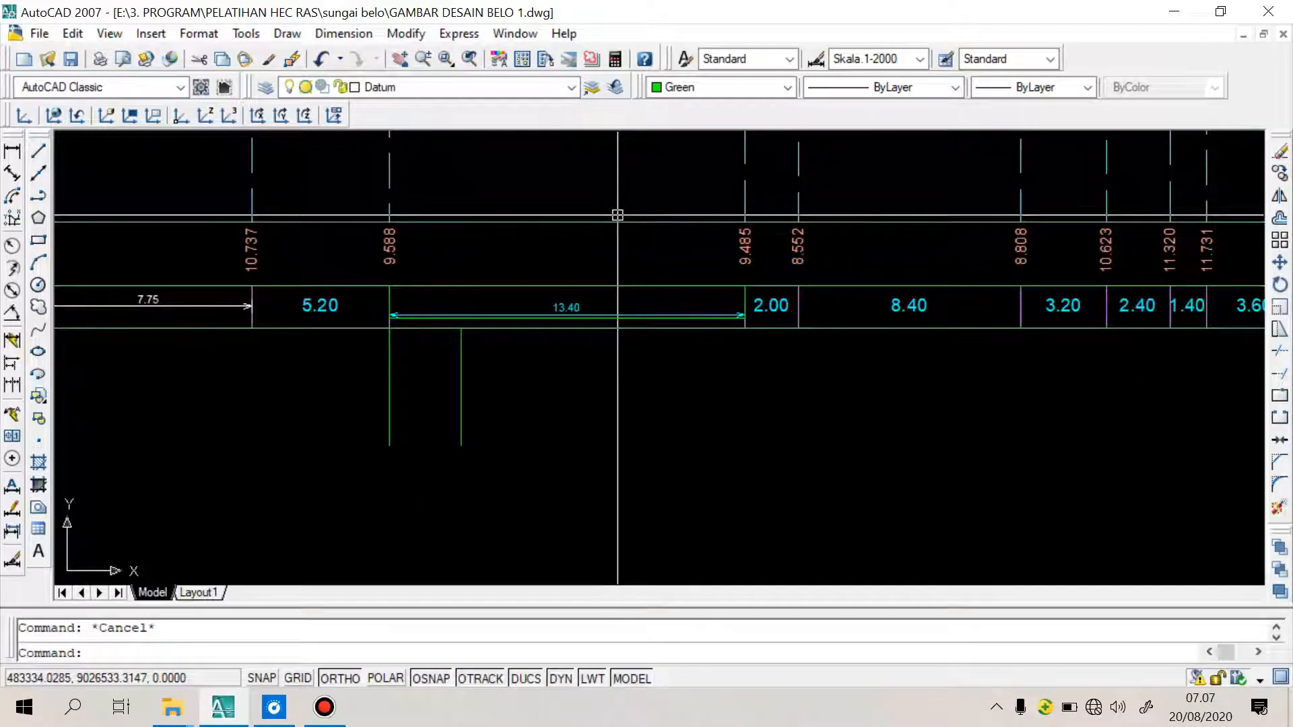
scroll(619, 214, down, 10)
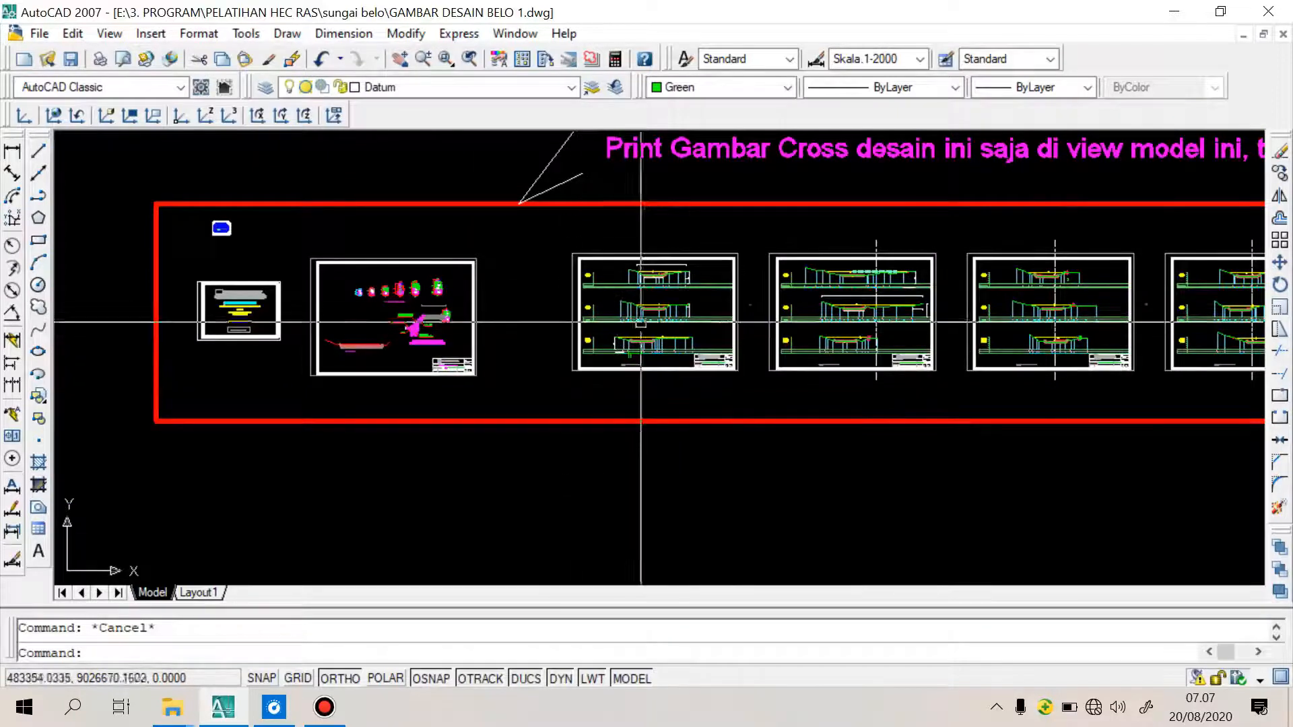
scroll(595, 313, down, 2)
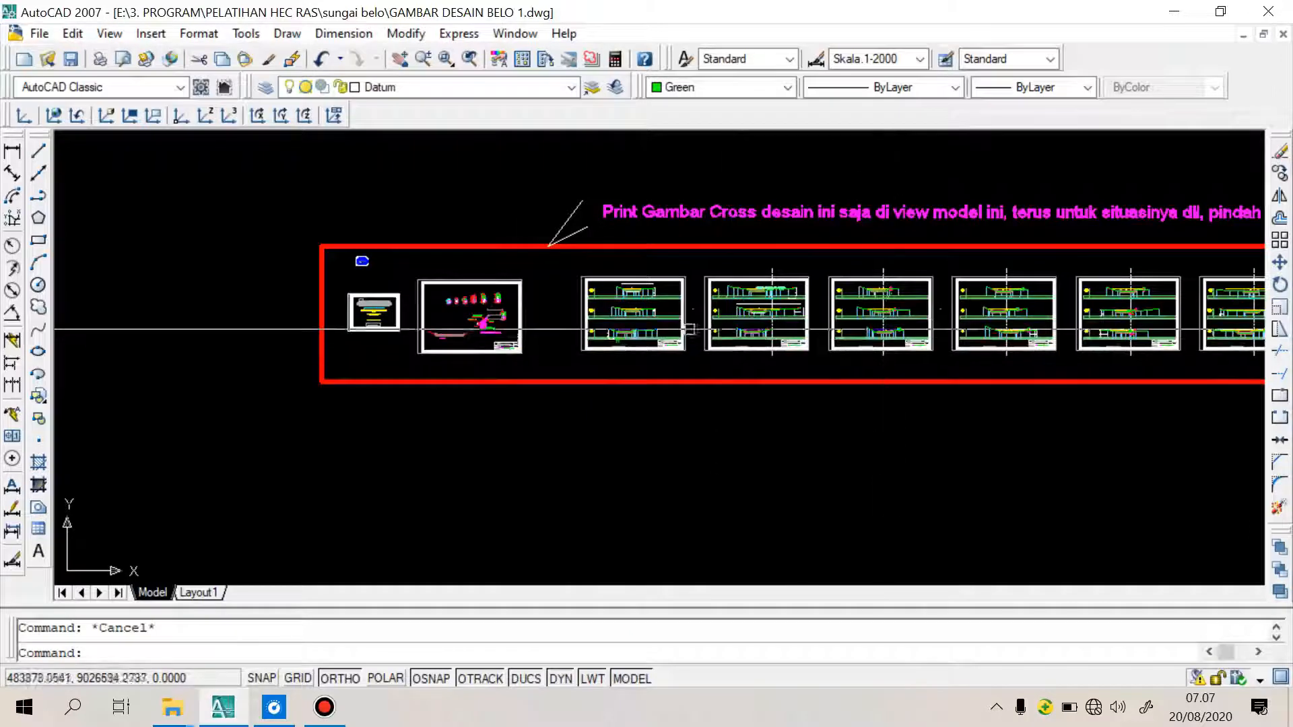
scroll(672, 316, down, 2)
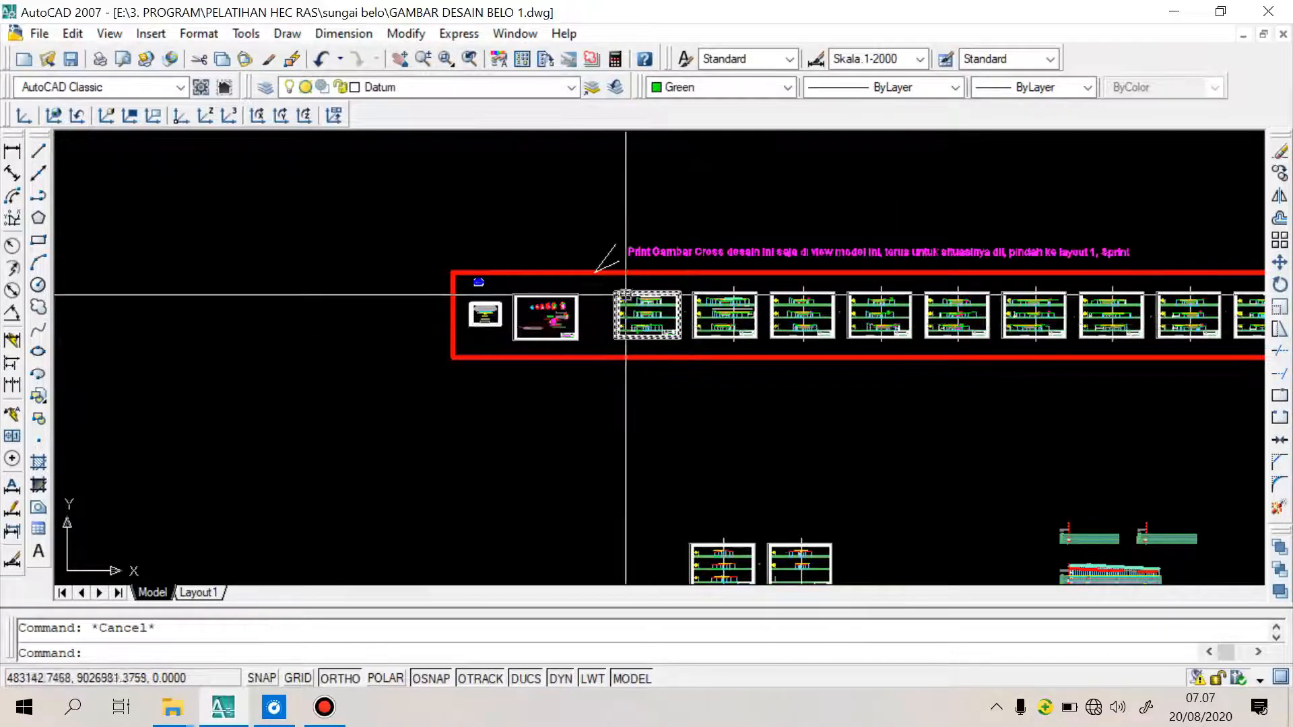
Select the small 67.0000 dimension beneath the 13.40 distance in the first sheet's lowest cross-section to compare the two
scroll(626, 306, down, 2)
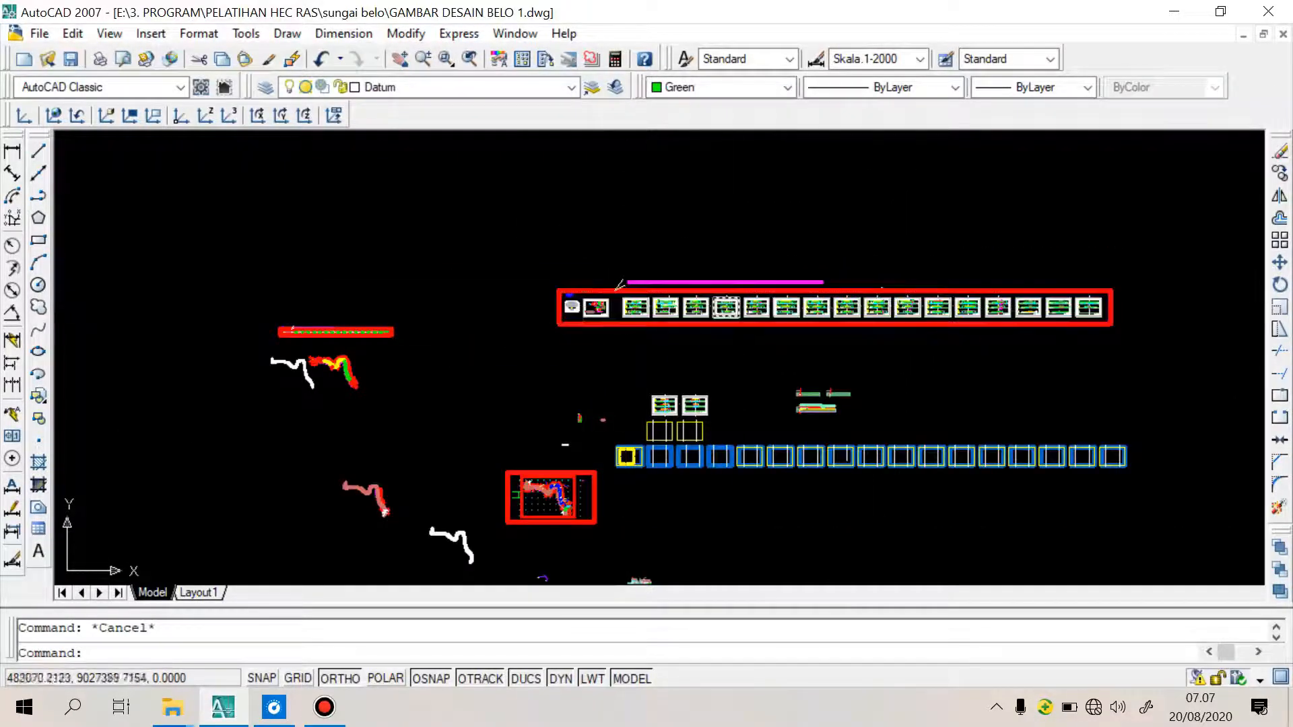
scroll(620, 288, up, 10)
scroll(620, 288, up, 6)
scroll(455, 291, up, 8)
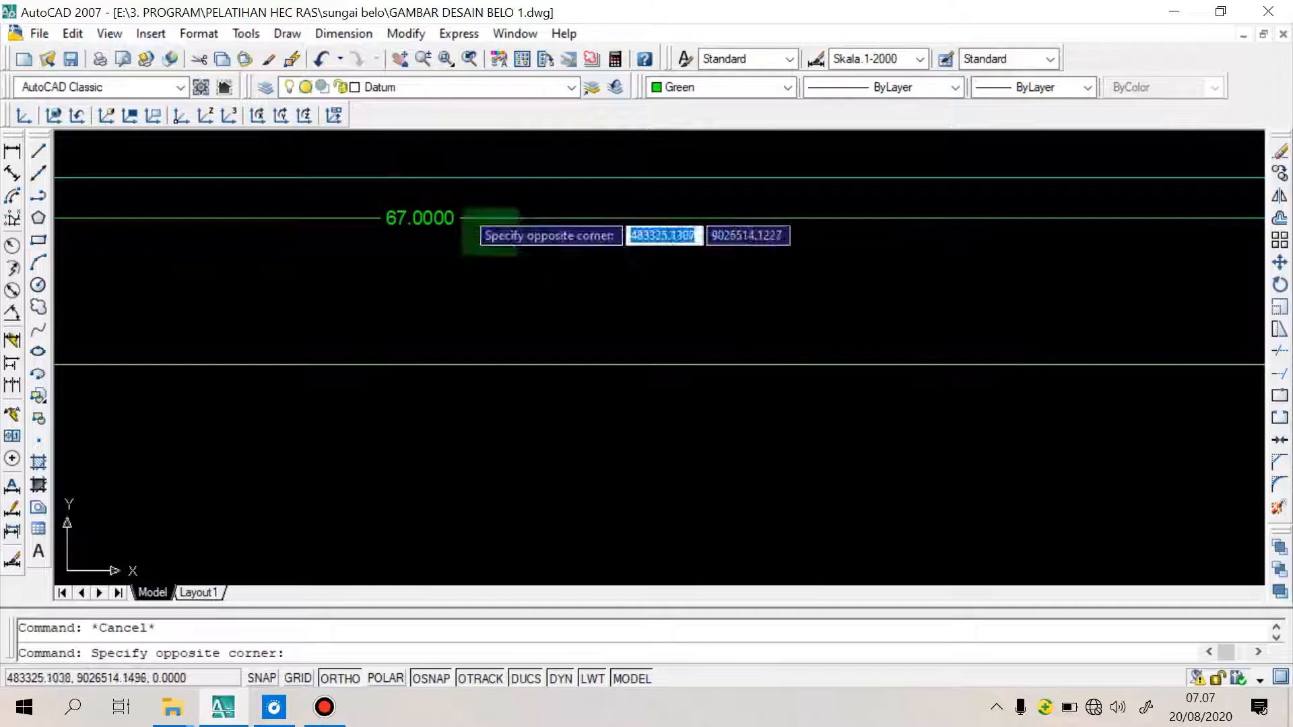
click(463, 209)
scroll(625, 285, down, 6)
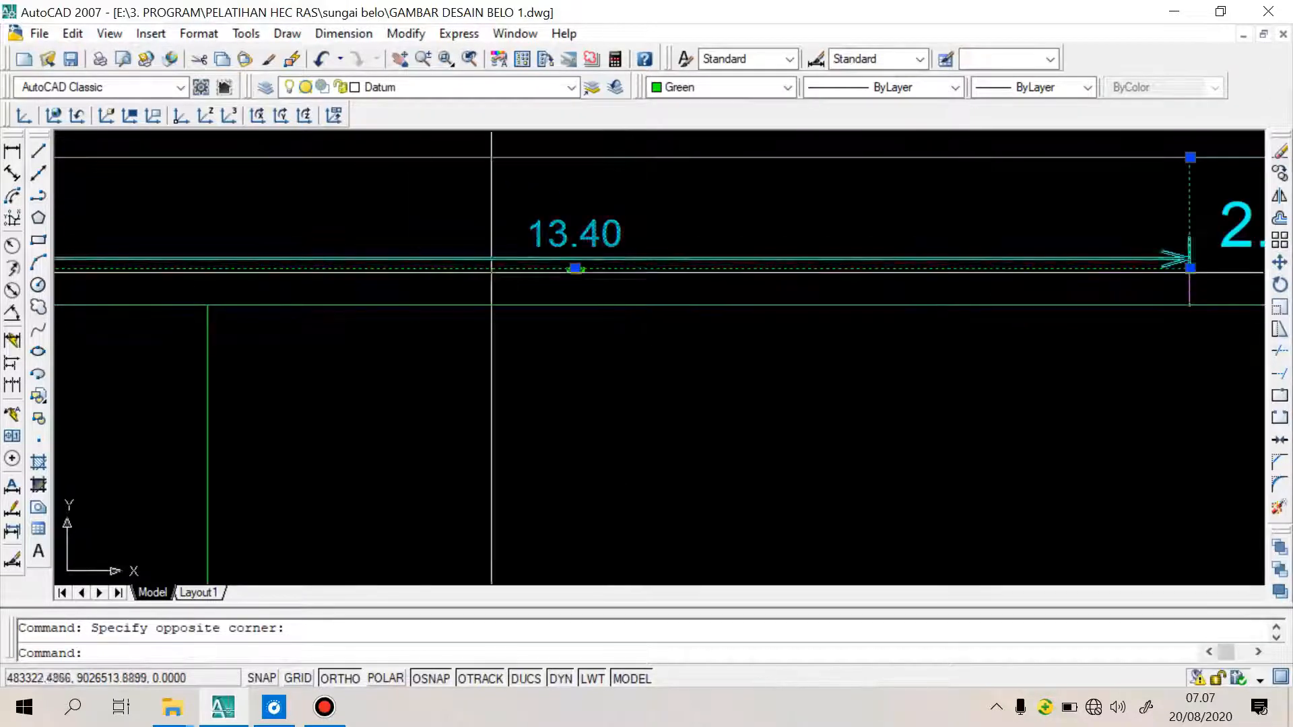
scroll(743, 242, down, 3)
Highlight the two vertical green lines below the 13.40 distance, examine them with the dimension, and clear the selection
click(650, 339)
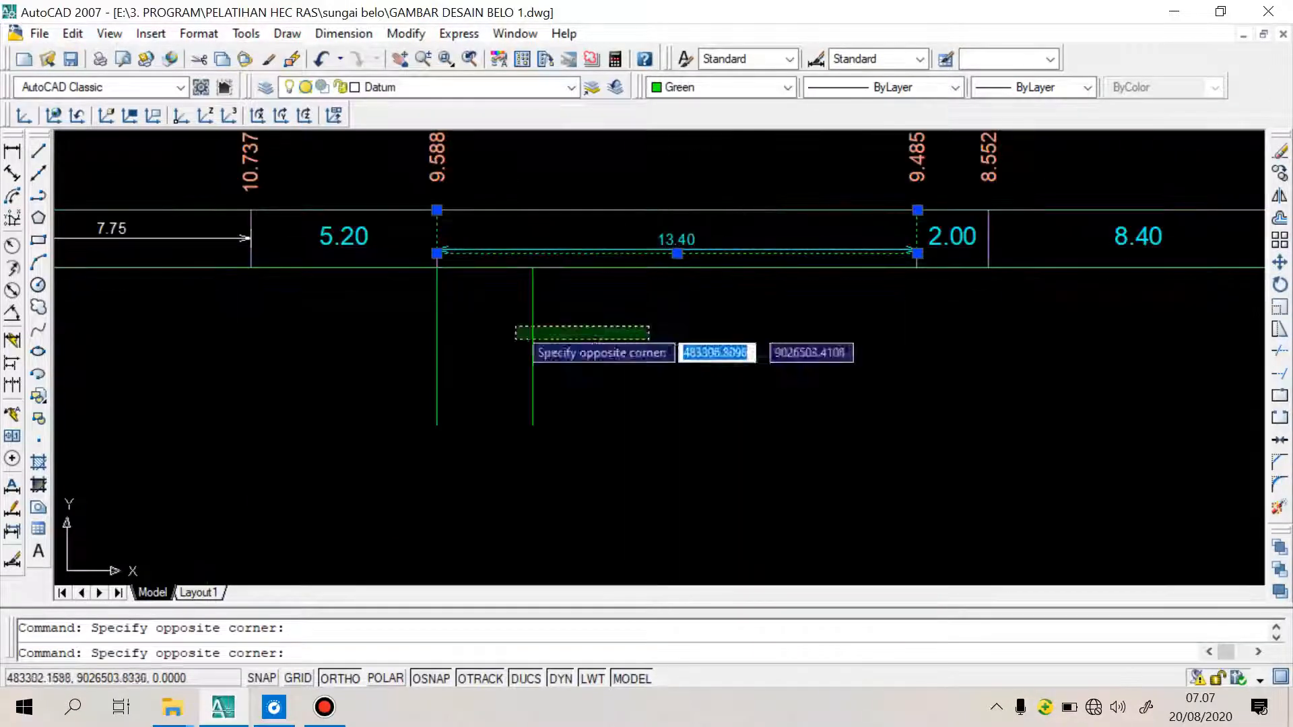
click(397, 312)
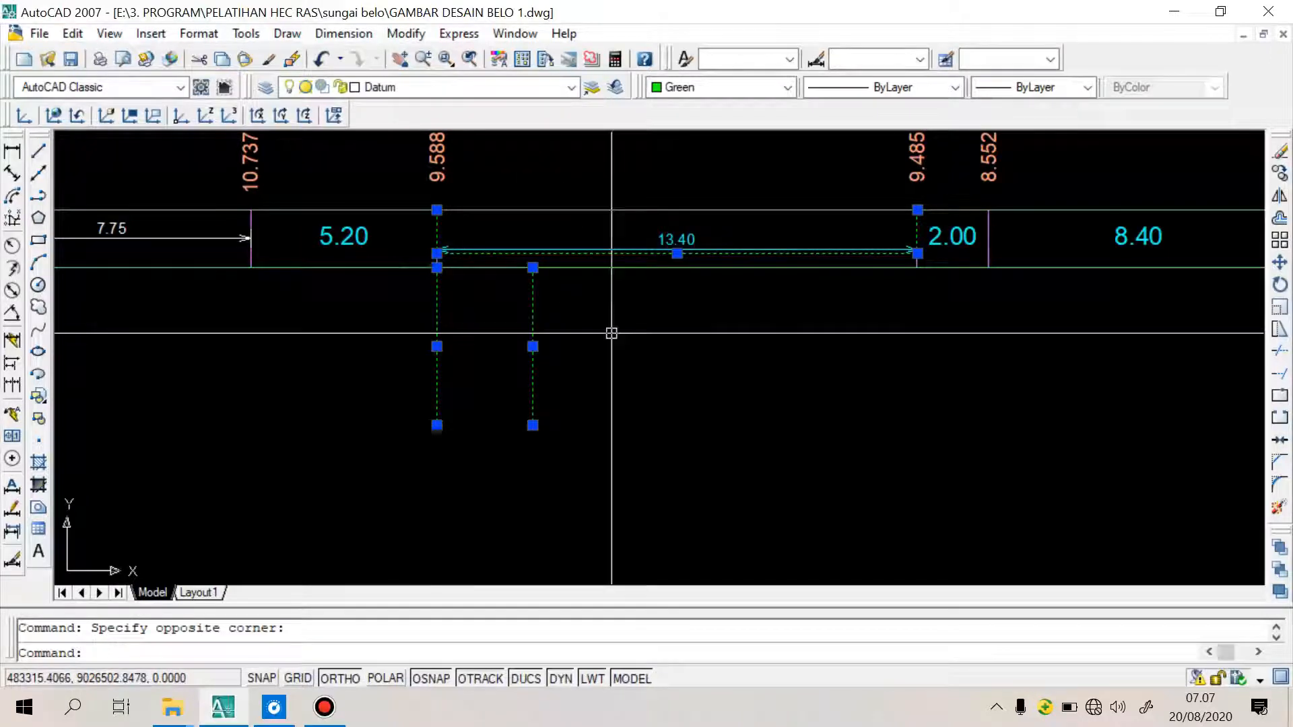
click(410, 302)
scroll(701, 255, up, 6)
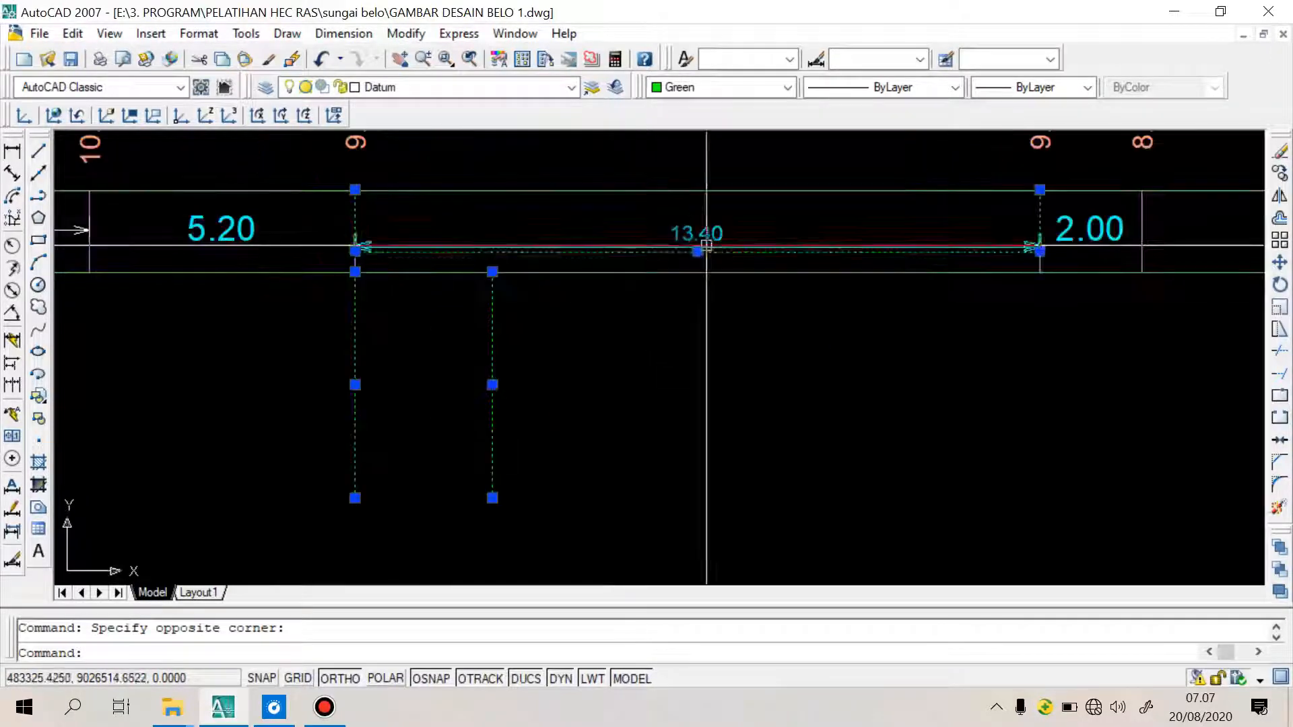
scroll(711, 266, down, 6)
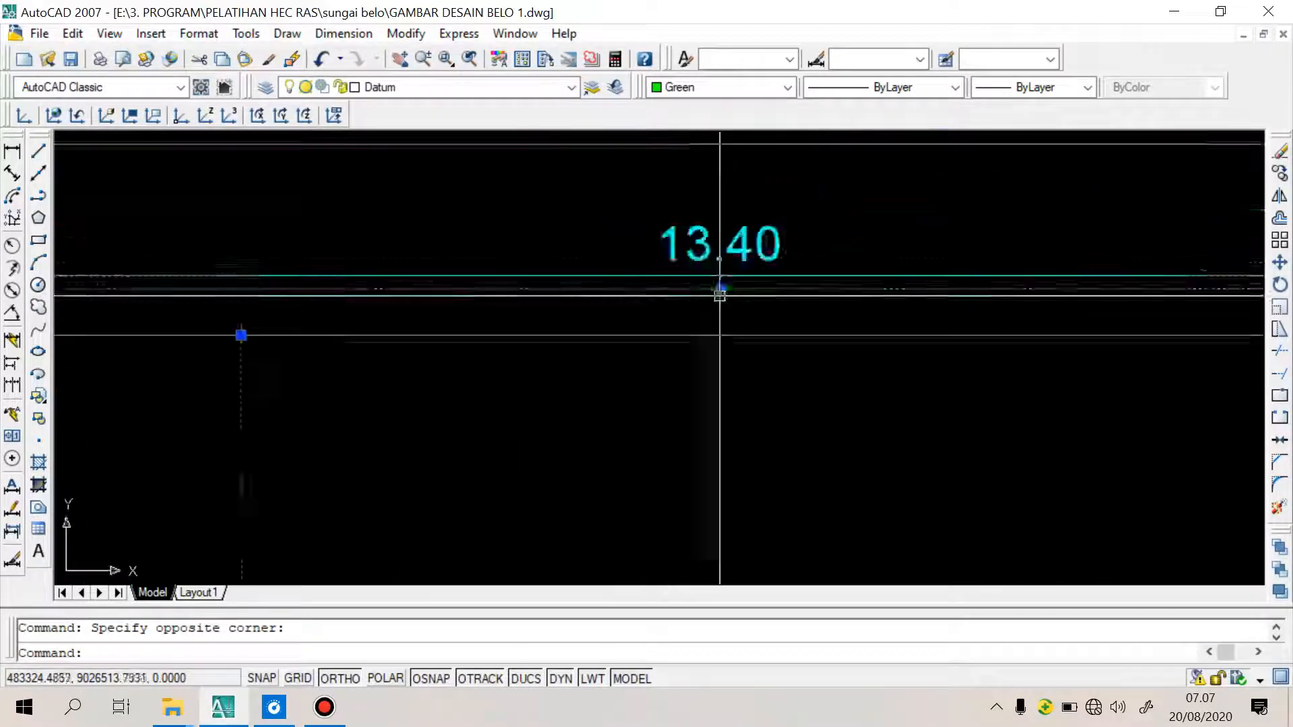
scroll(708, 283, down, 5)
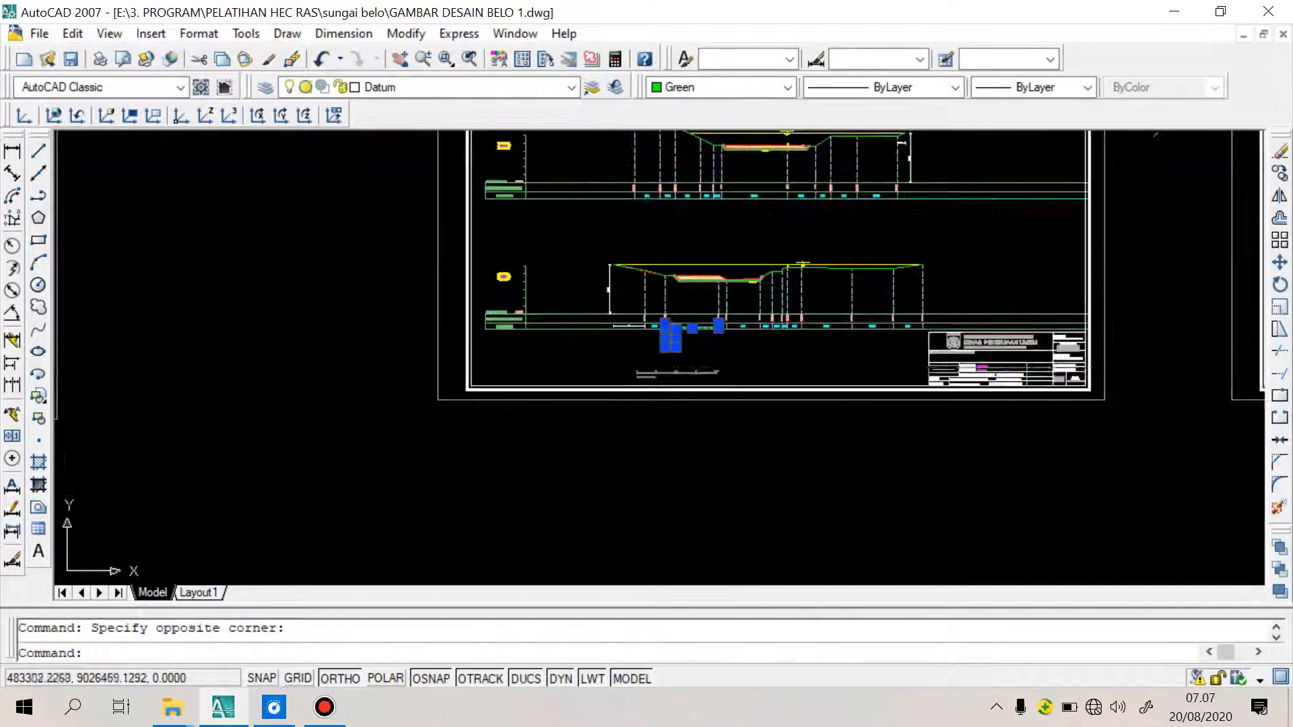
key(Escape)
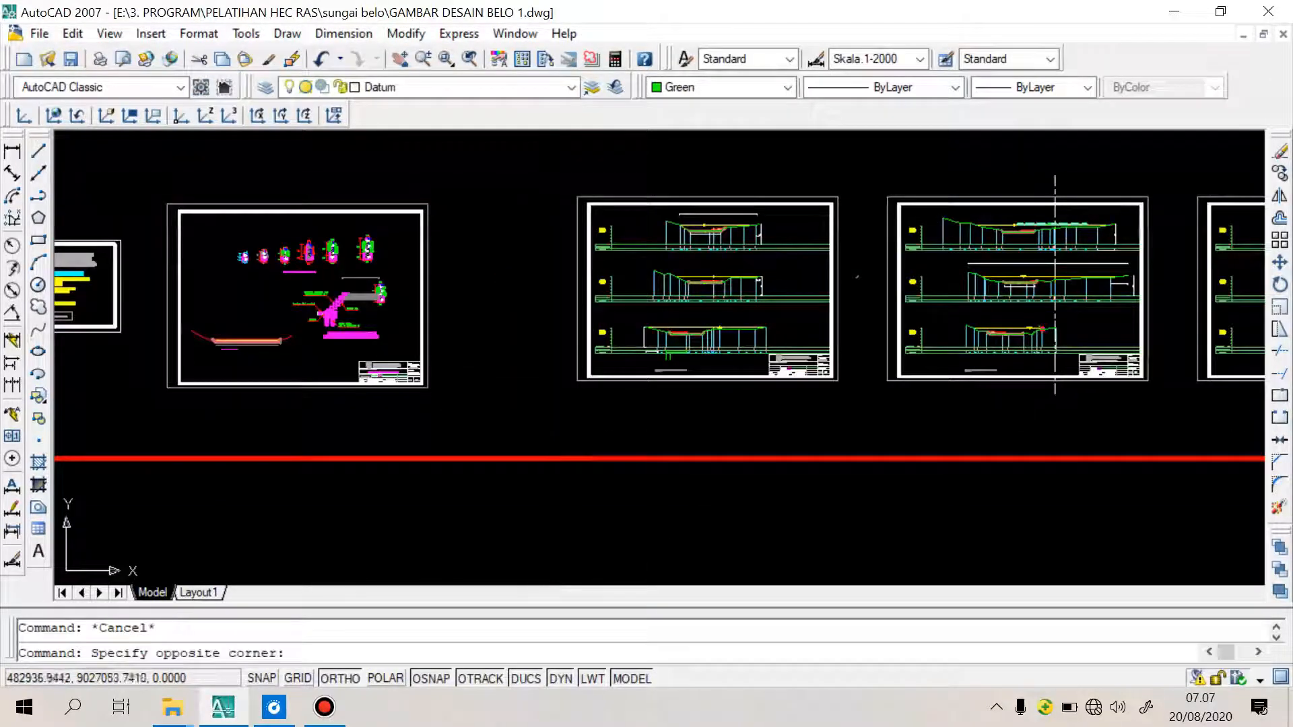
Copy the whole first cross-section sheet, with Ortho off, to the empty area outside the red frame, beside its title sheets
click(856, 389)
click(554, 172)
click(854, 394)
text(c)
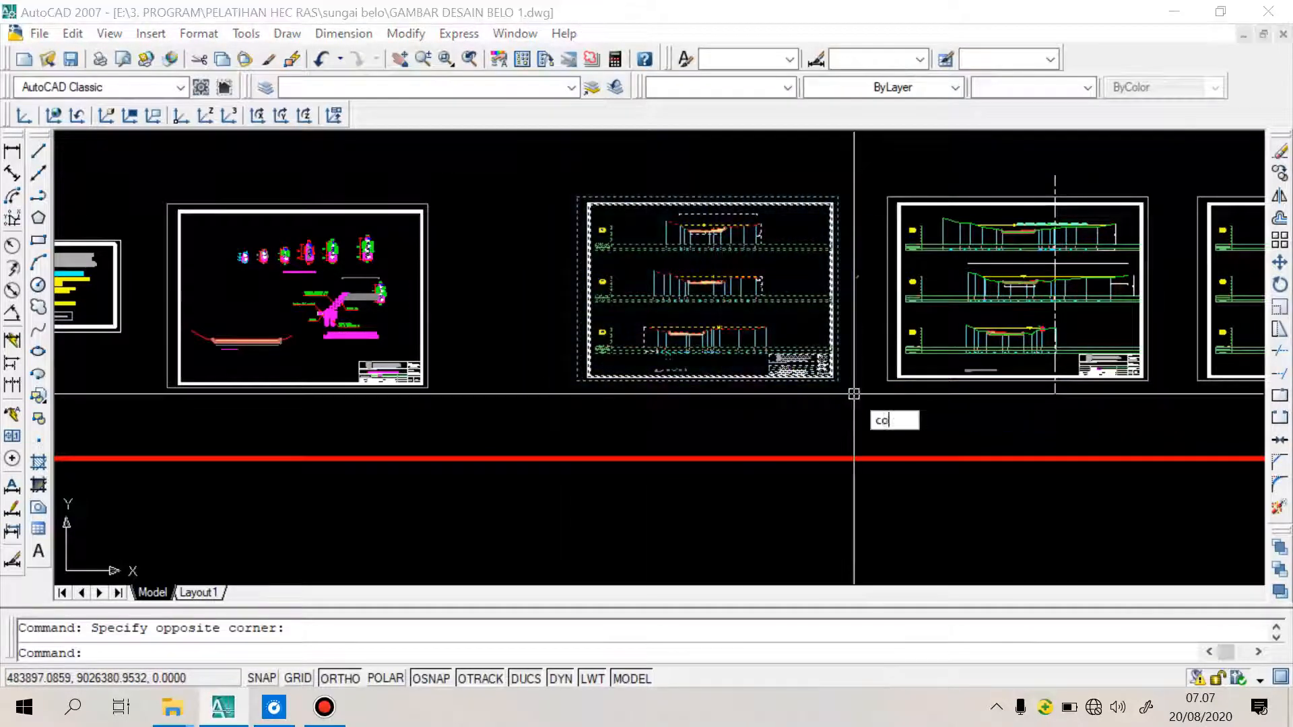
text(o)
key(Return)
click(803, 382)
scroll(944, 283, down, 4)
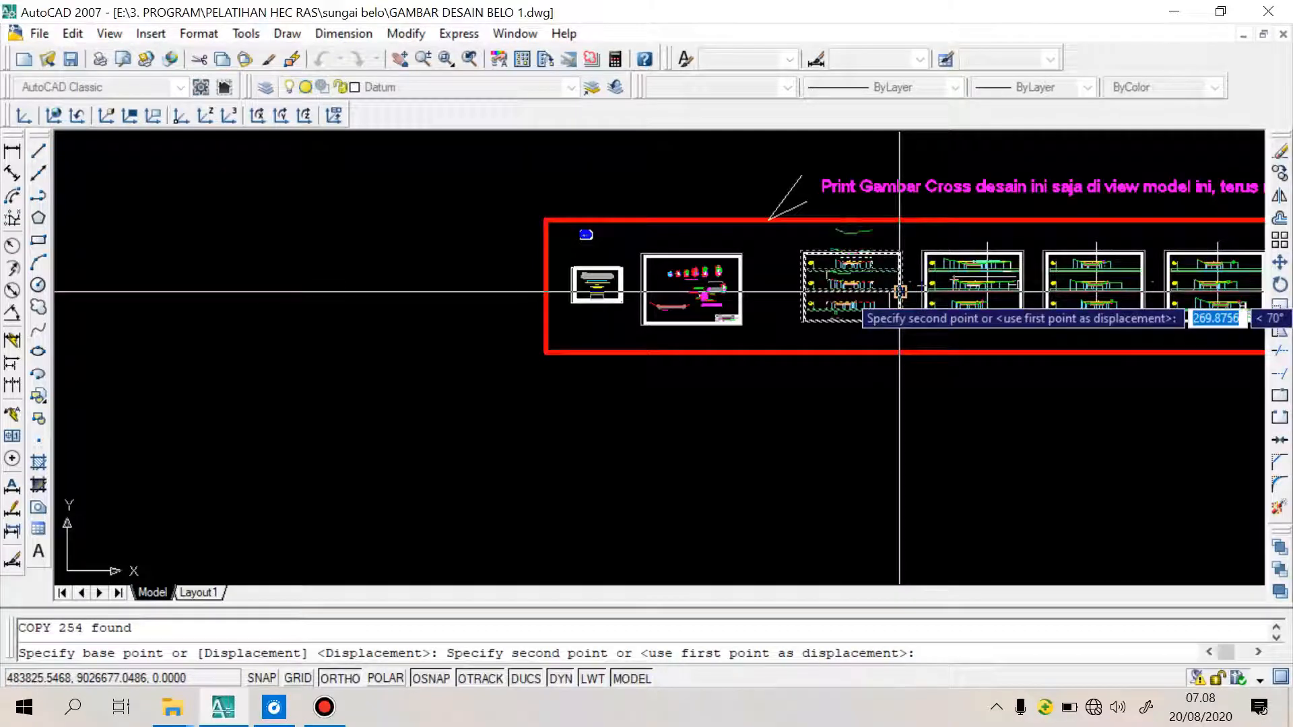
key(F8)
scroll(633, 398, down, 4)
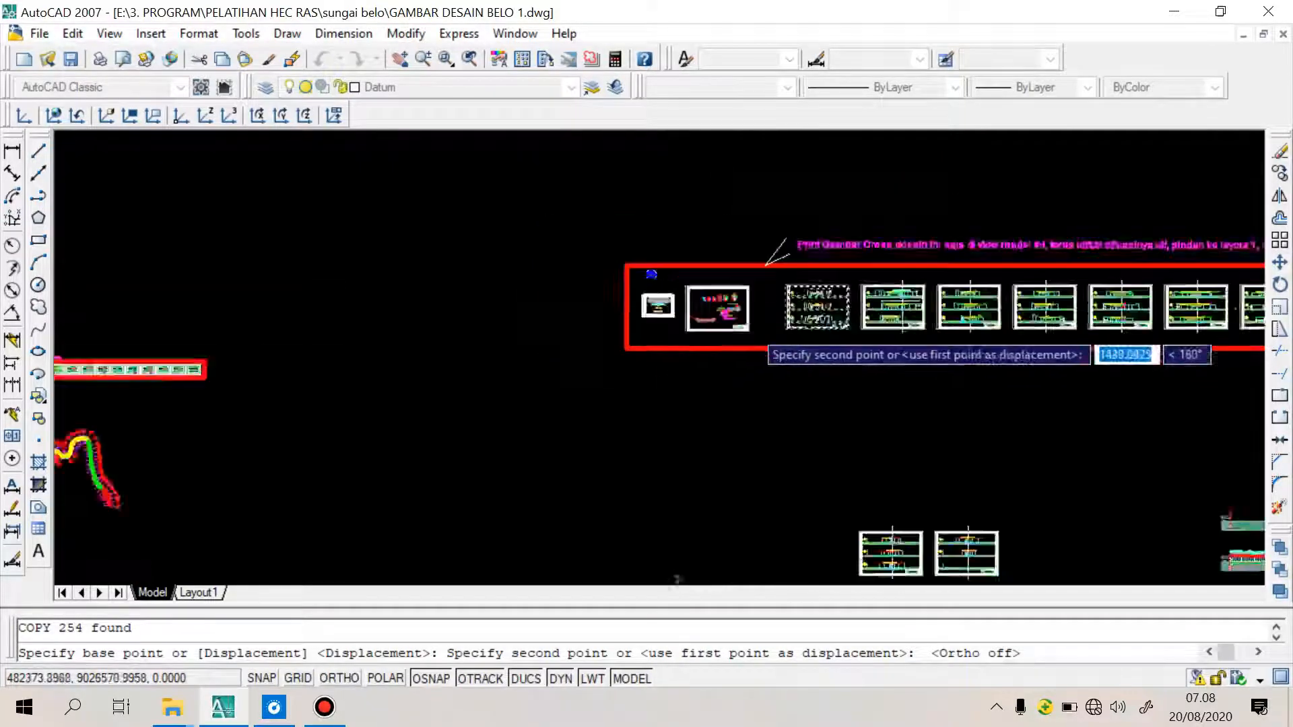
click(586, 387)
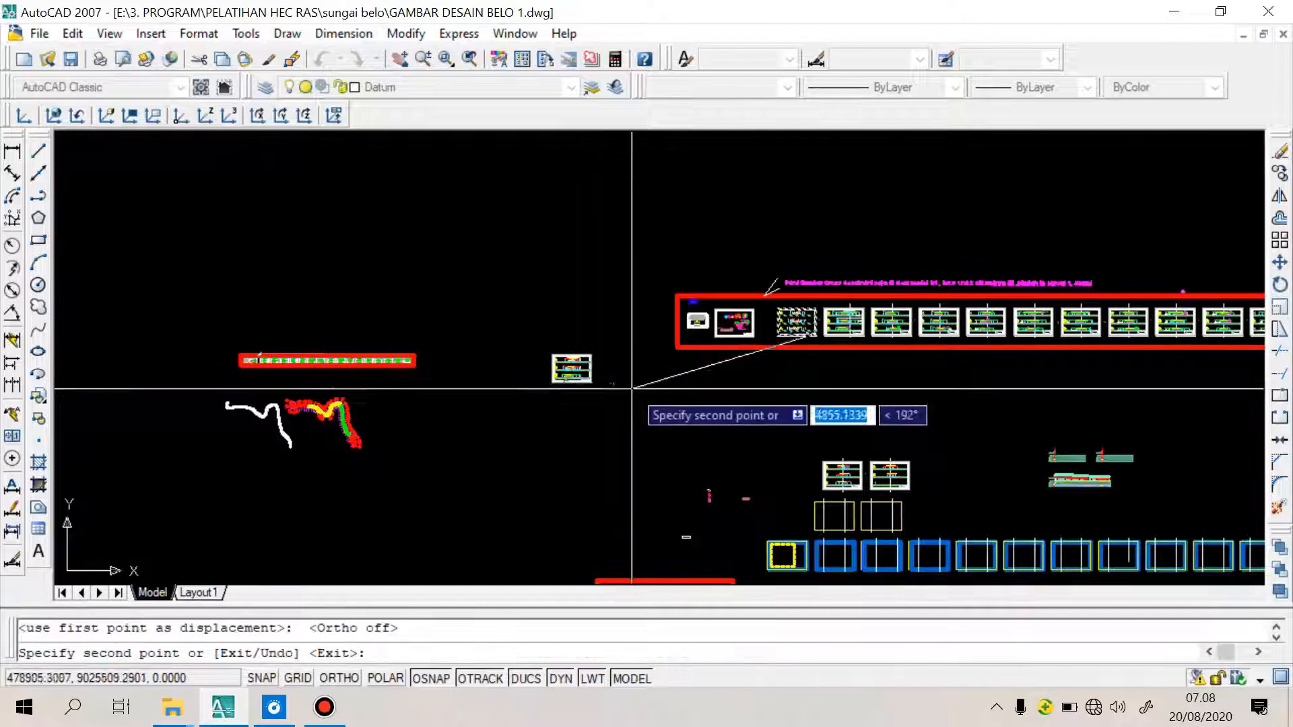
right_click(642, 384)
click(667, 394)
Select the copied cross-section sheet and examine the 13.40 distance in its lowest cross-section
click(618, 405)
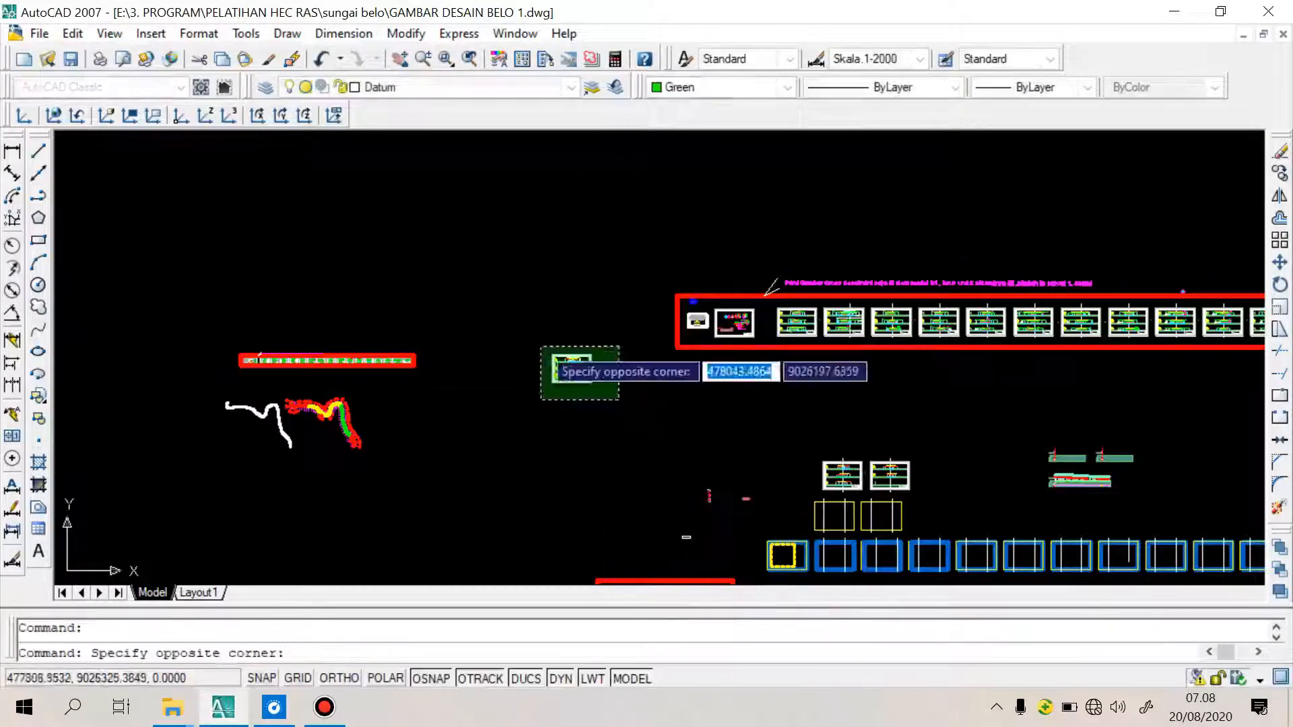
click(515, 322)
scroll(573, 367, up, 8)
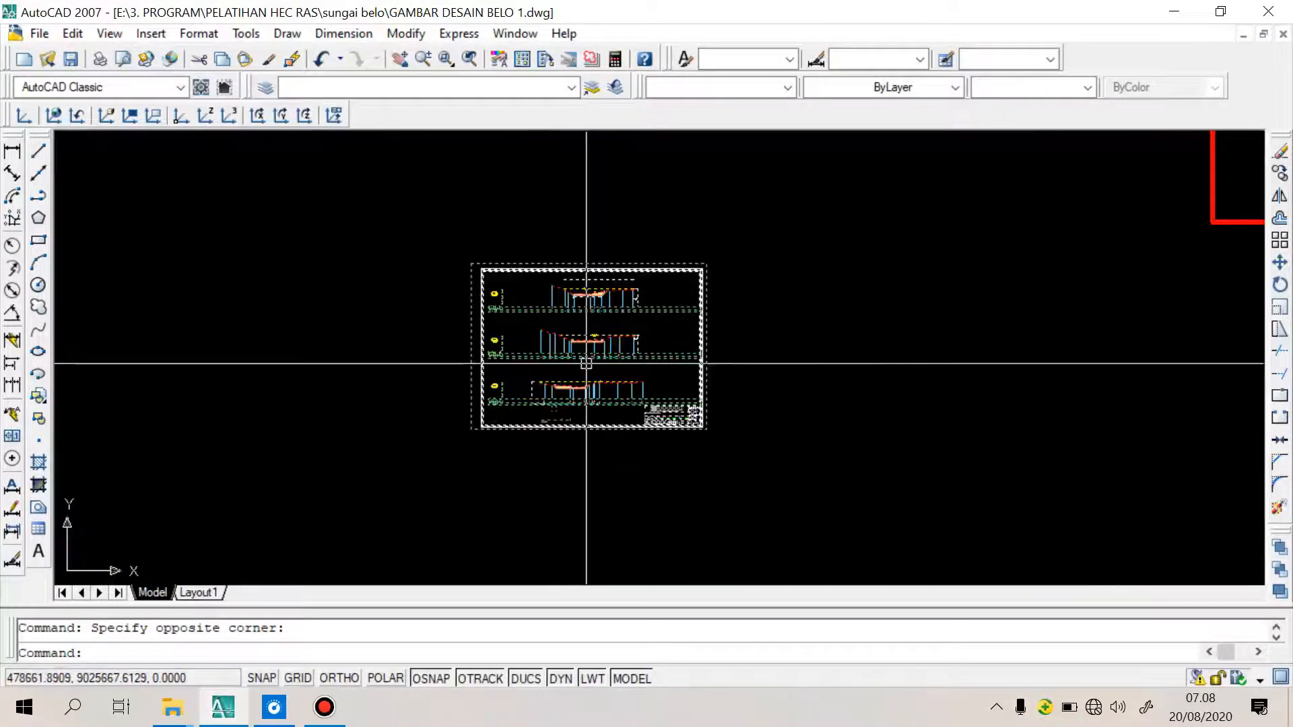
scroll(691, 425, up, 10)
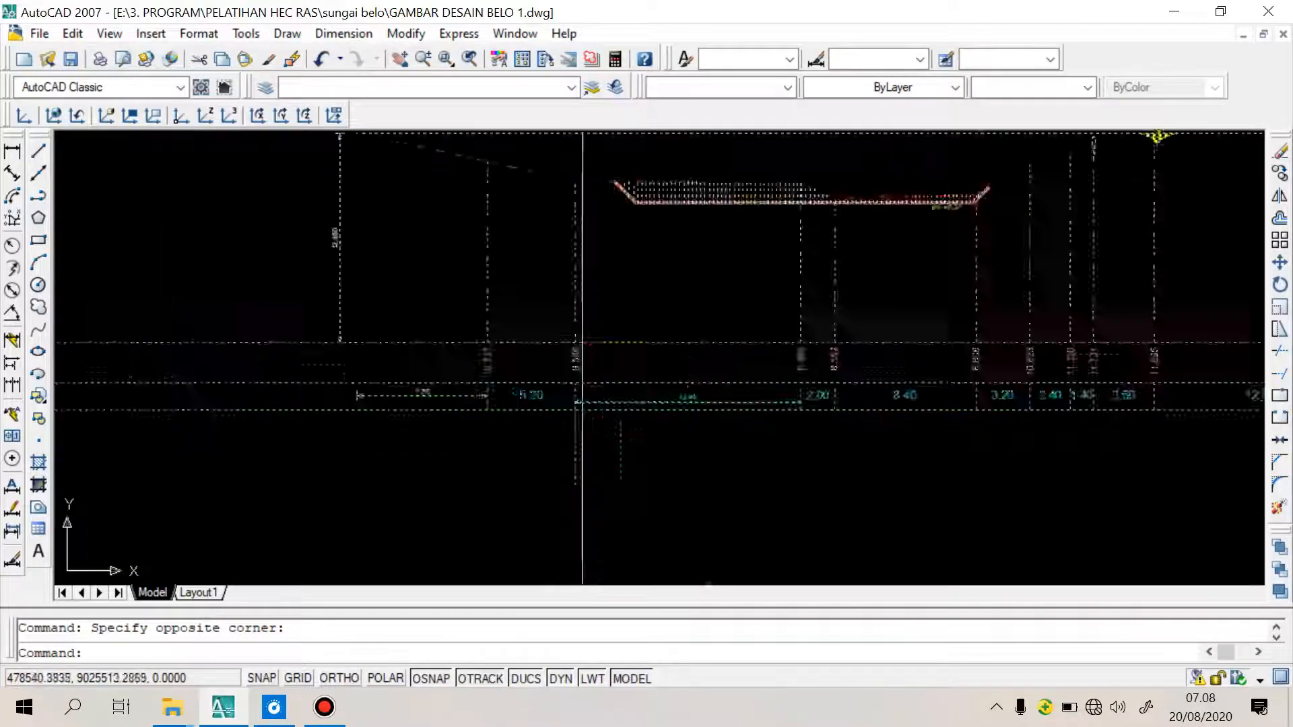
scroll(691, 425, up, 8)
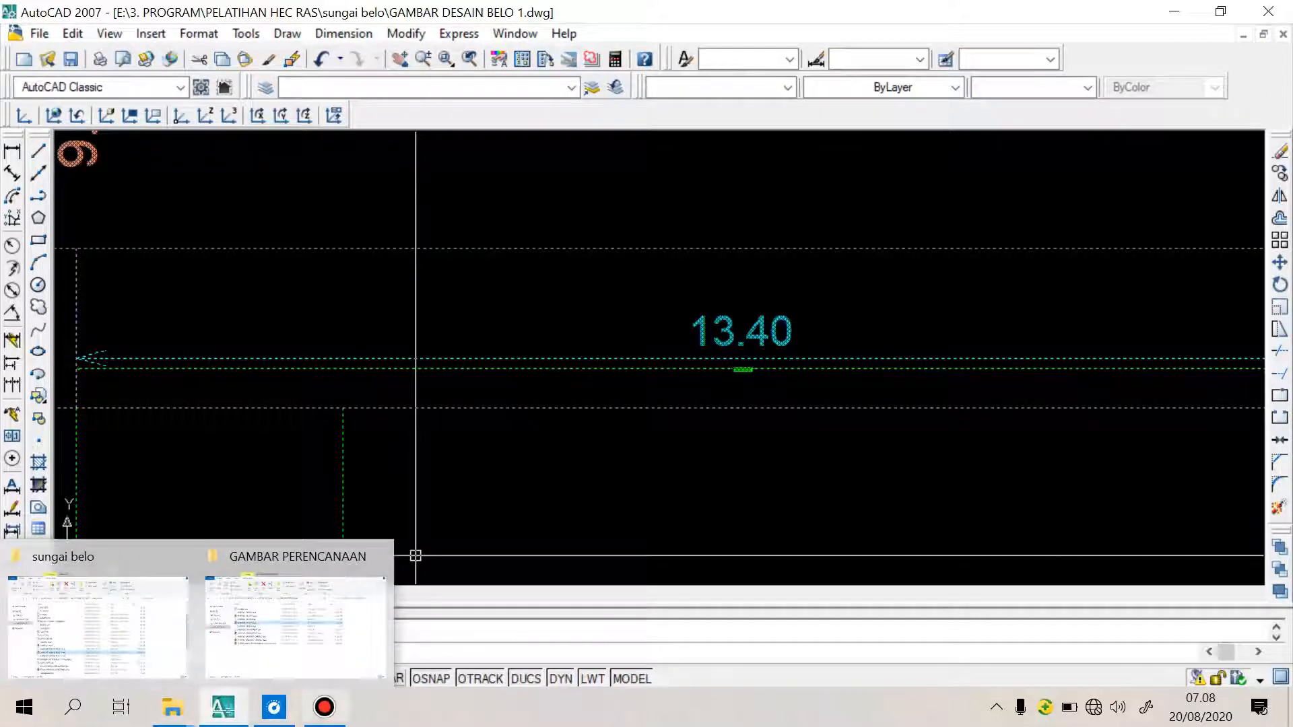
Open a blank Excel workbook and calculate the scale factor in cell G8 with =13.4/67
click(1174, 14)
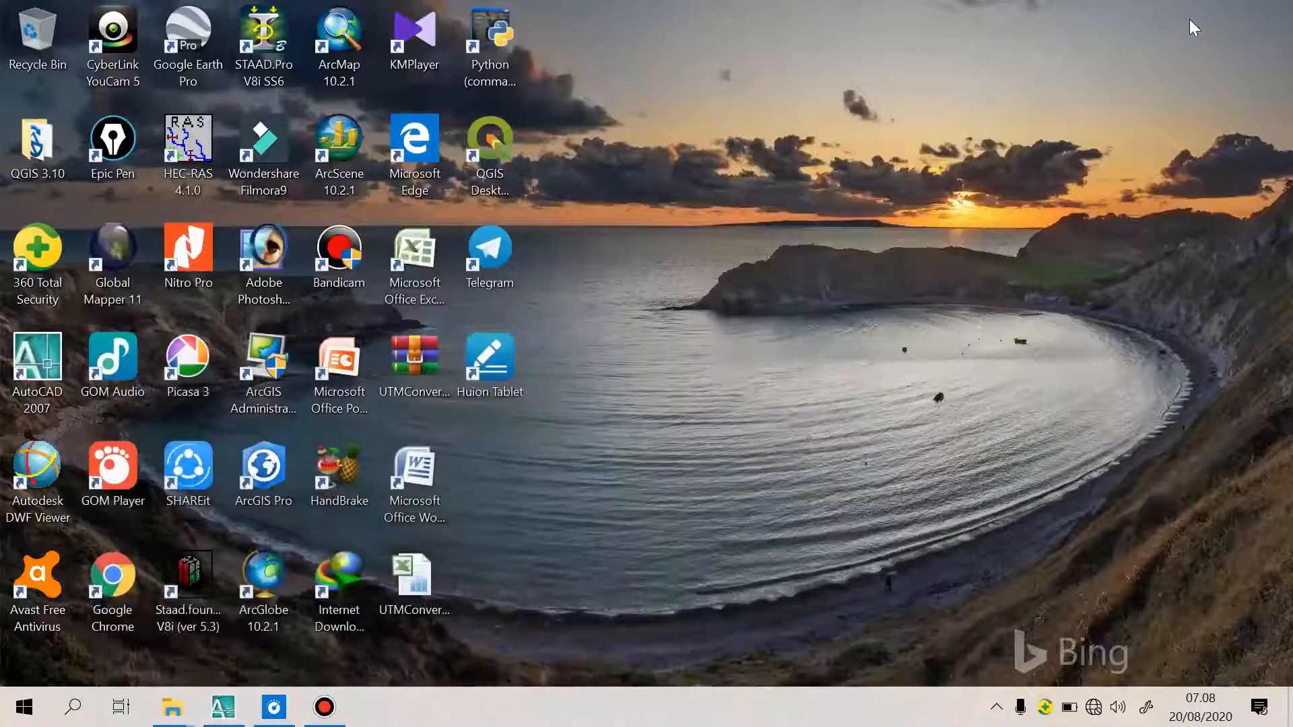
right_click(731, 216)
click(778, 260)
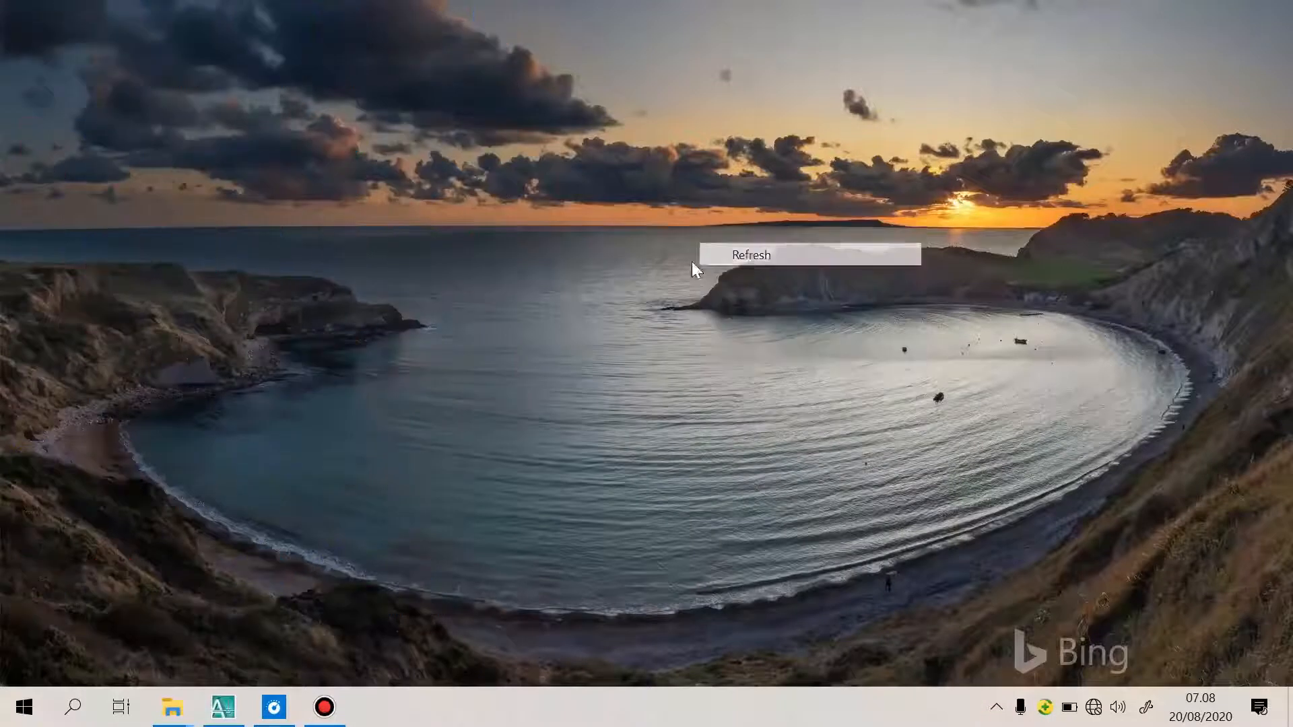
double_click(429, 277)
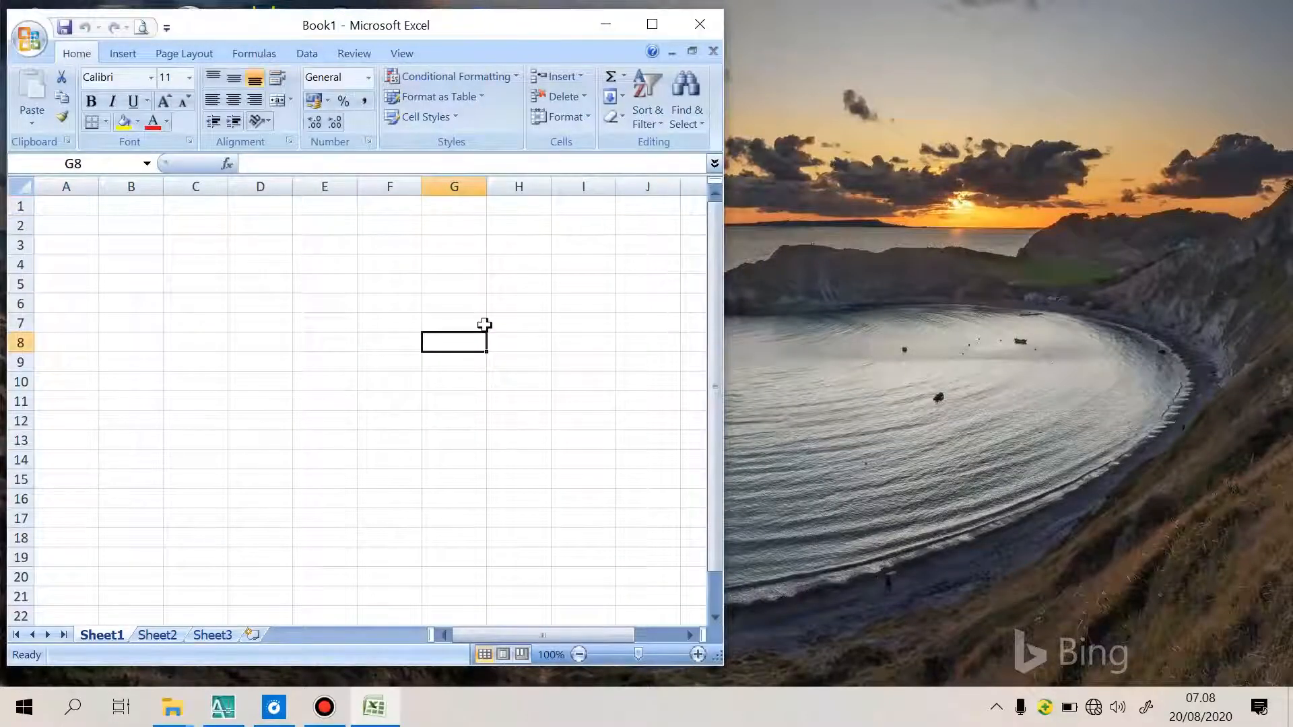
text(=13.4/67)
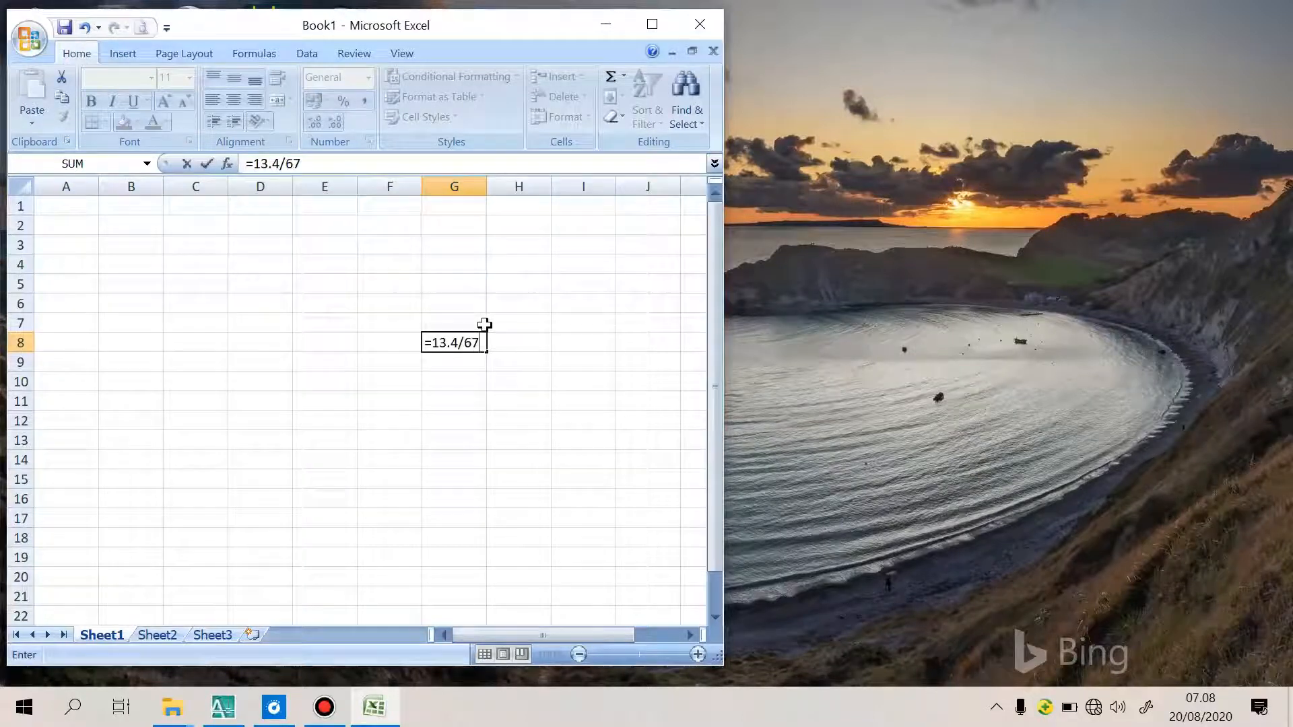
key(Return)
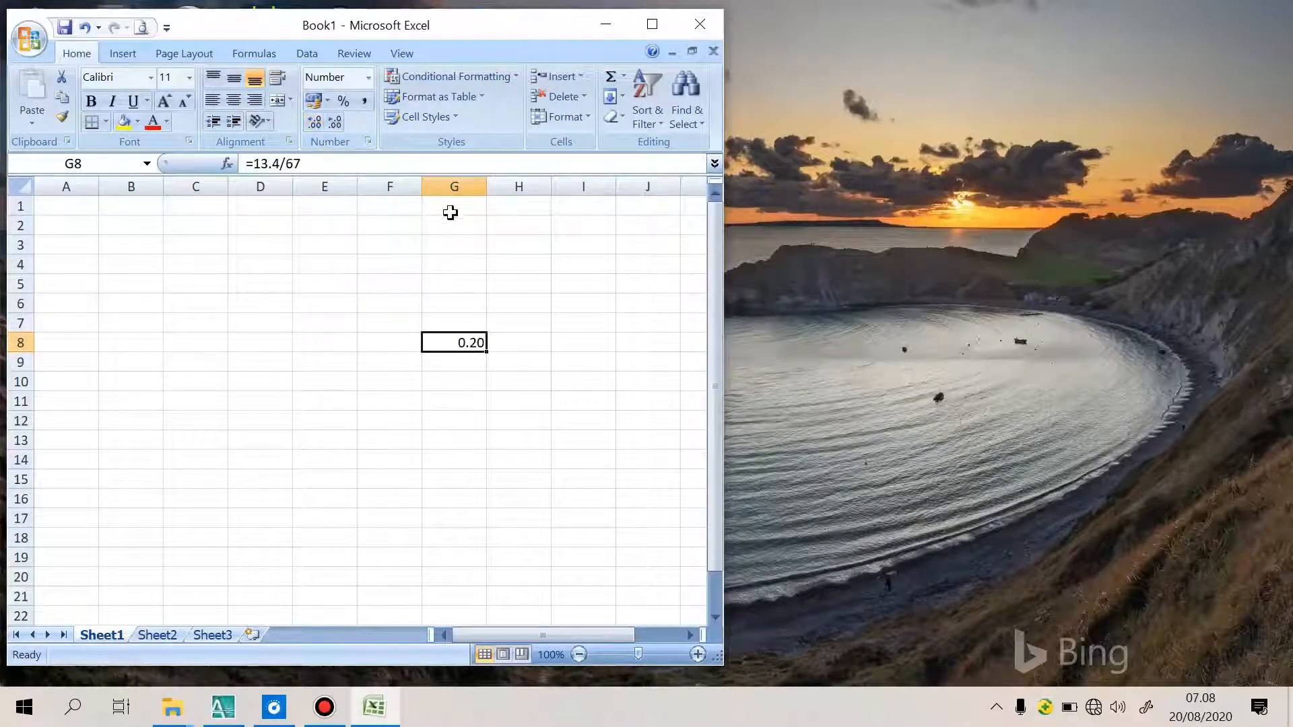
Switch back to AutoCAD and clear the selection of the copied cross-section sheet
click(606, 28)
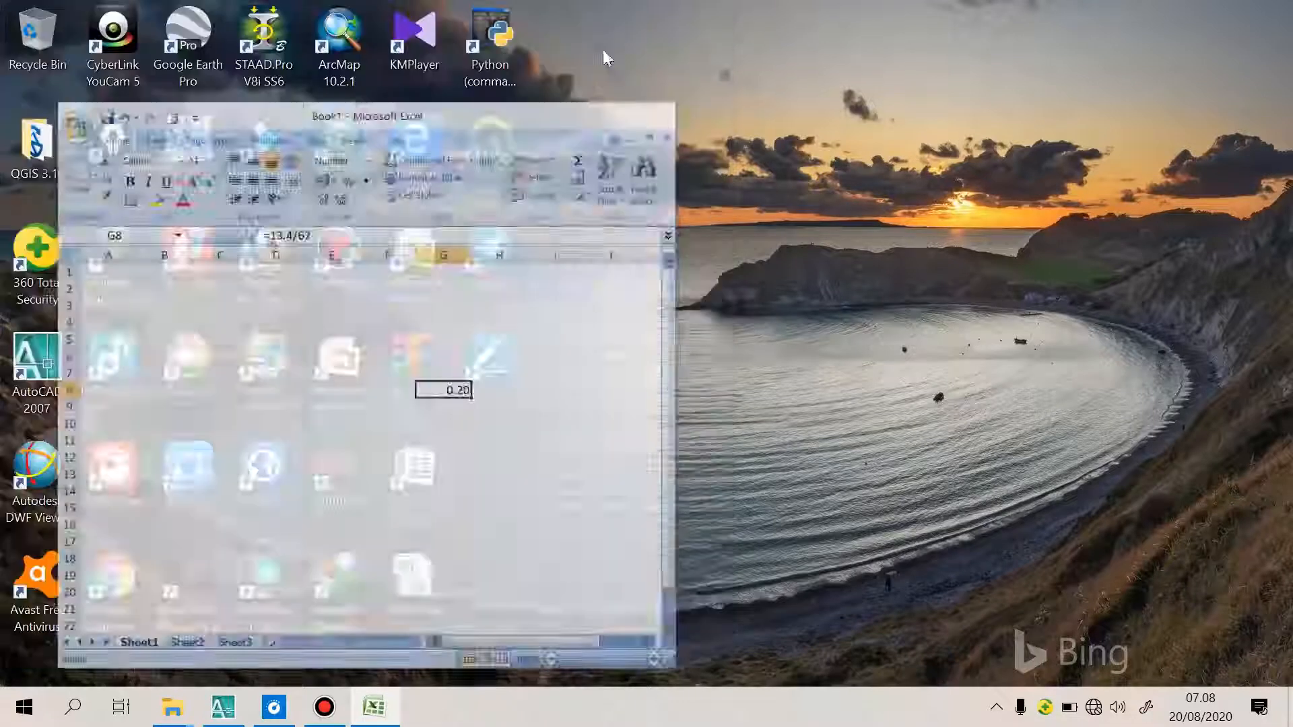
click(223, 708)
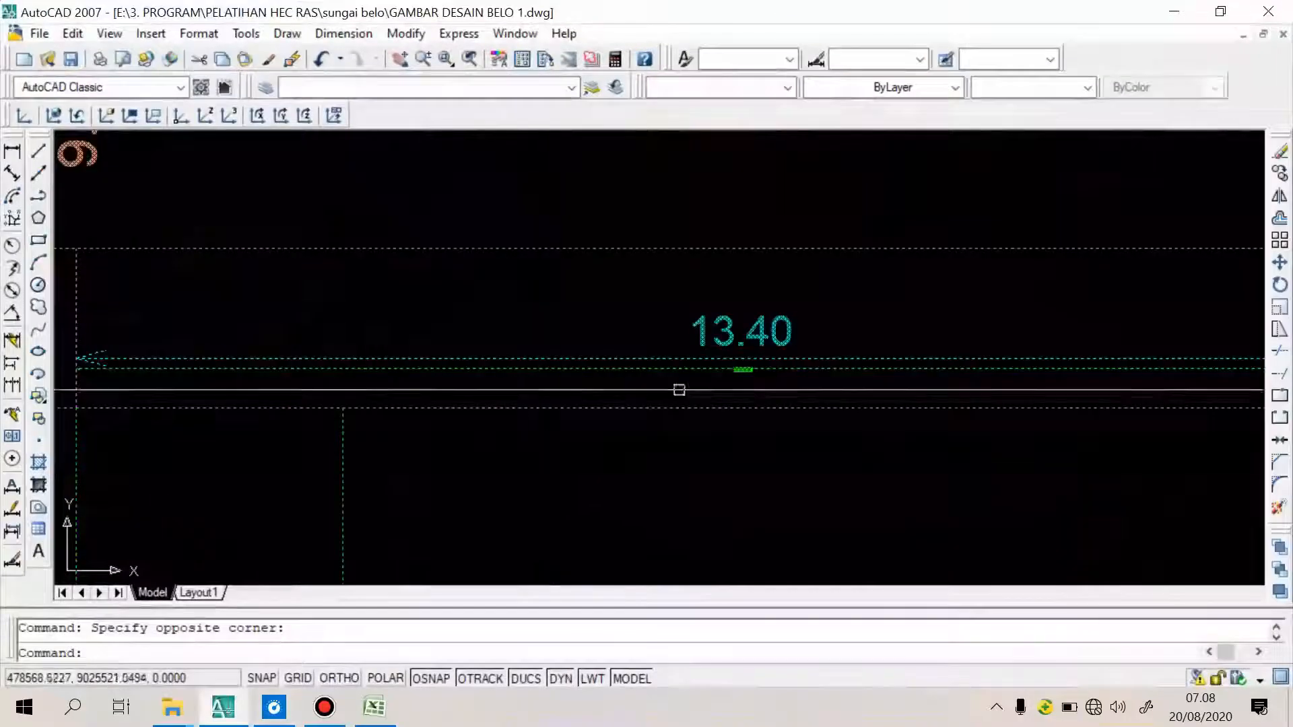
scroll(592, 269, down, 5)
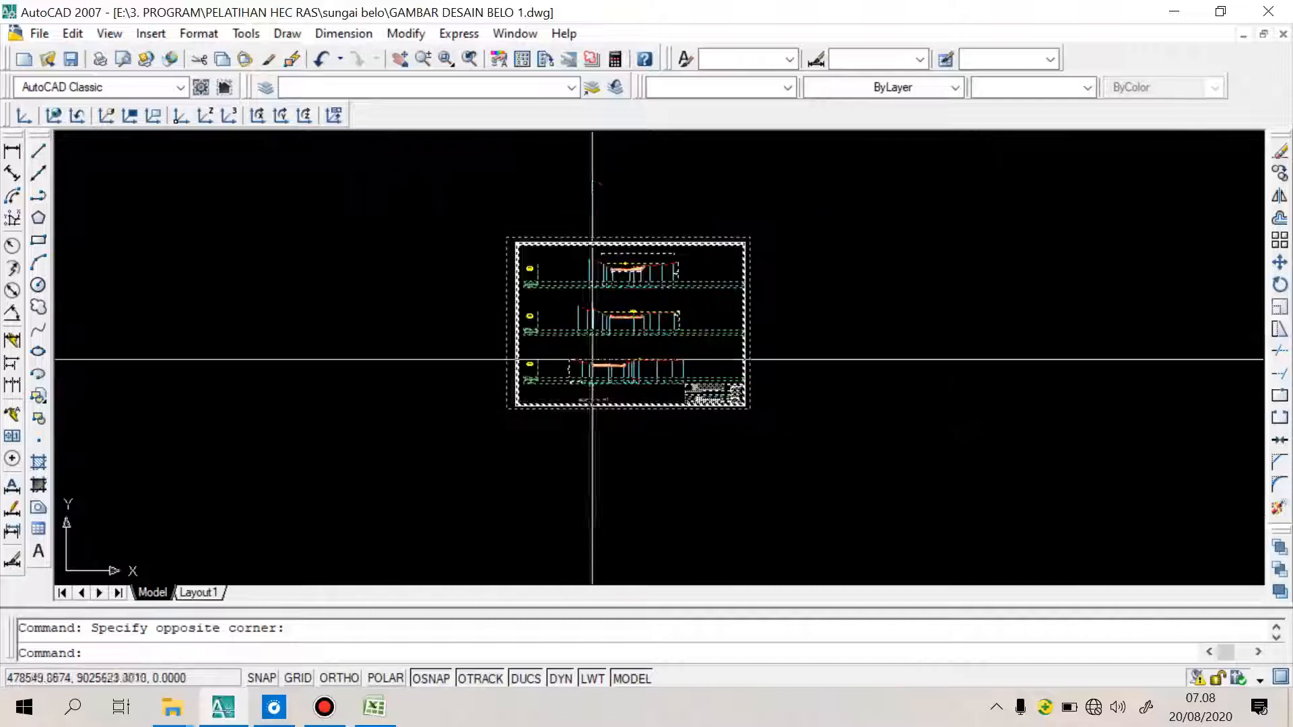
key(Escape)
click(472, 219)
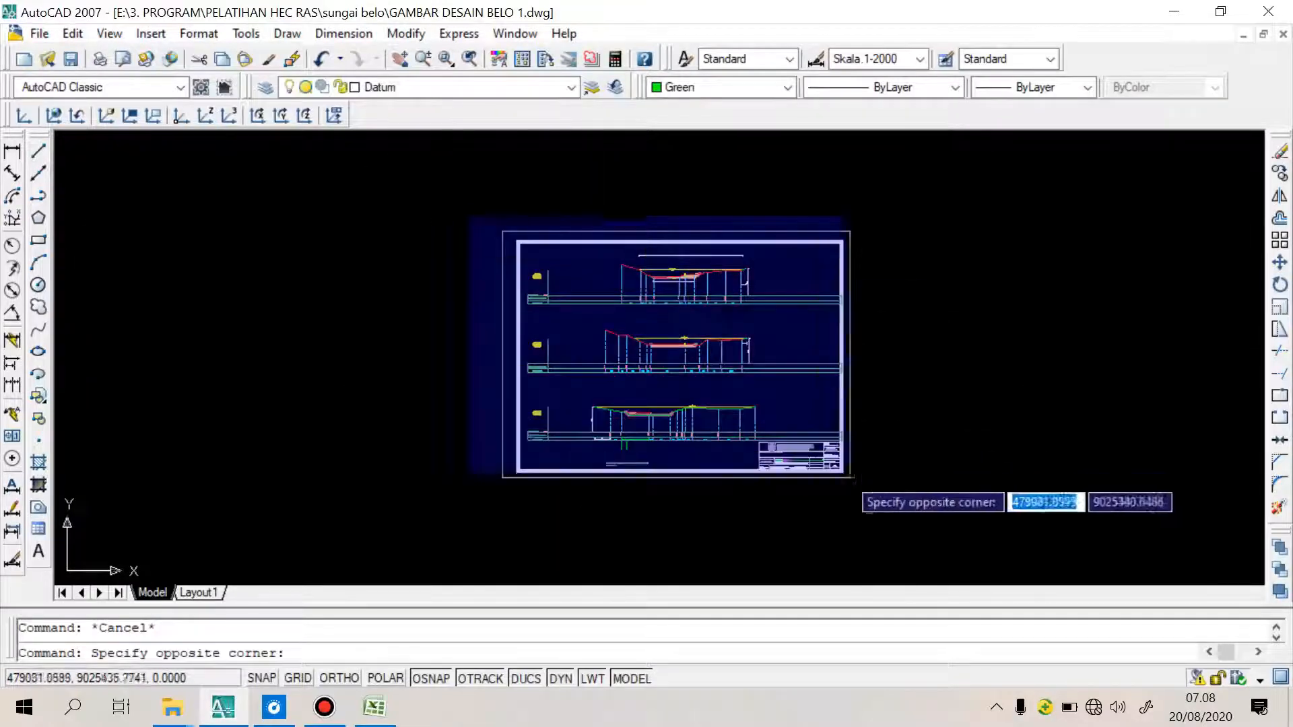
click(862, 499)
click(456, 217)
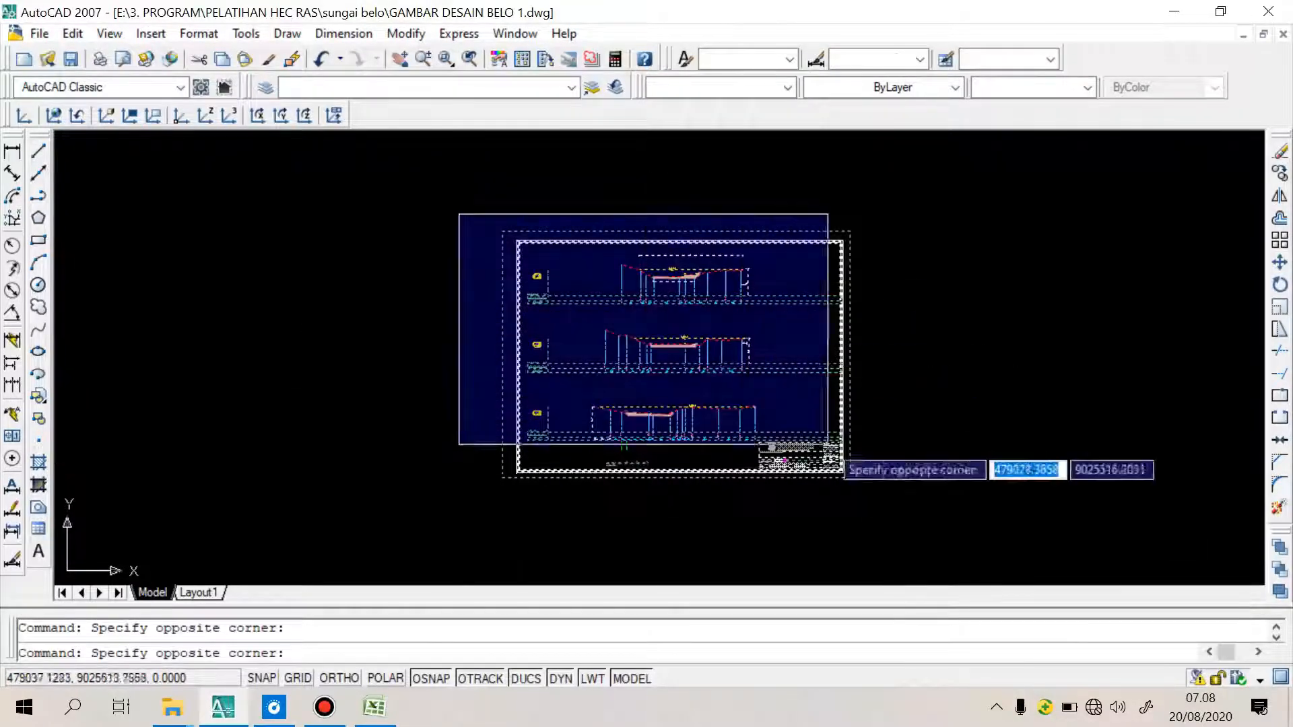
click(866, 488)
scroll(819, 450, up, 5)
scroll(728, 375, down, 4)
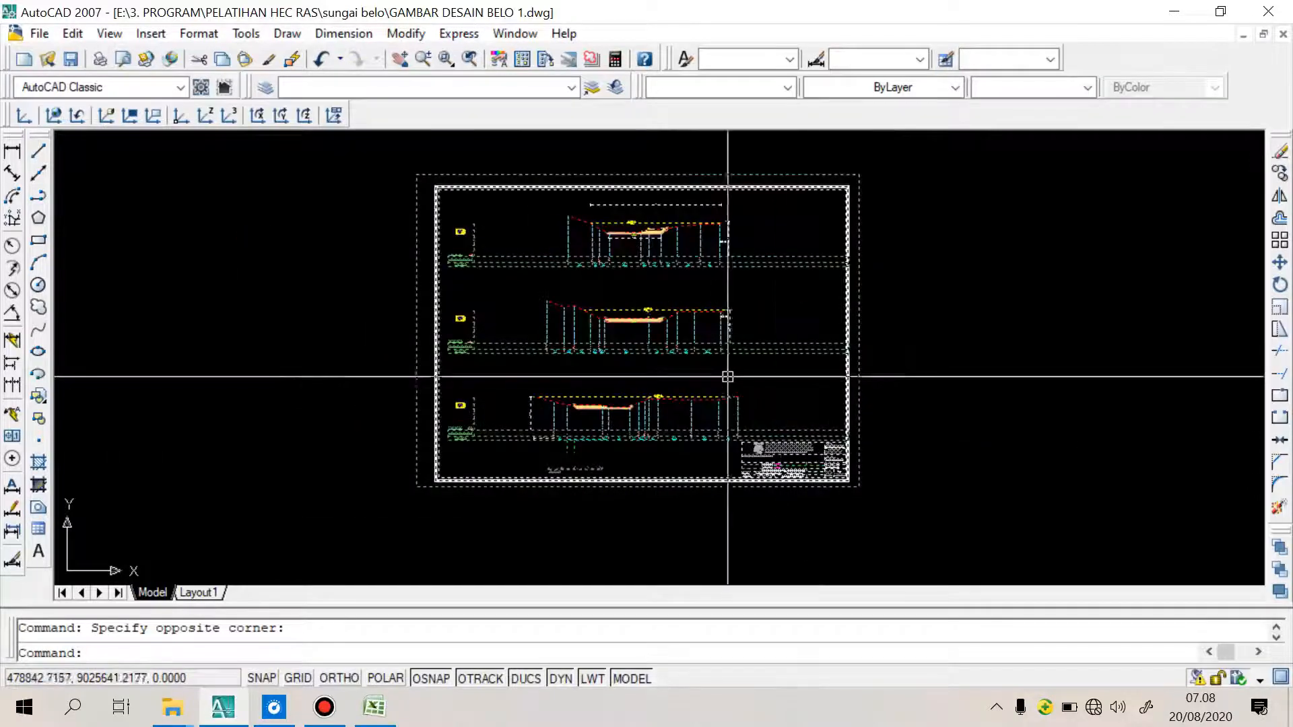
scroll(728, 377, up, 2)
text(s)
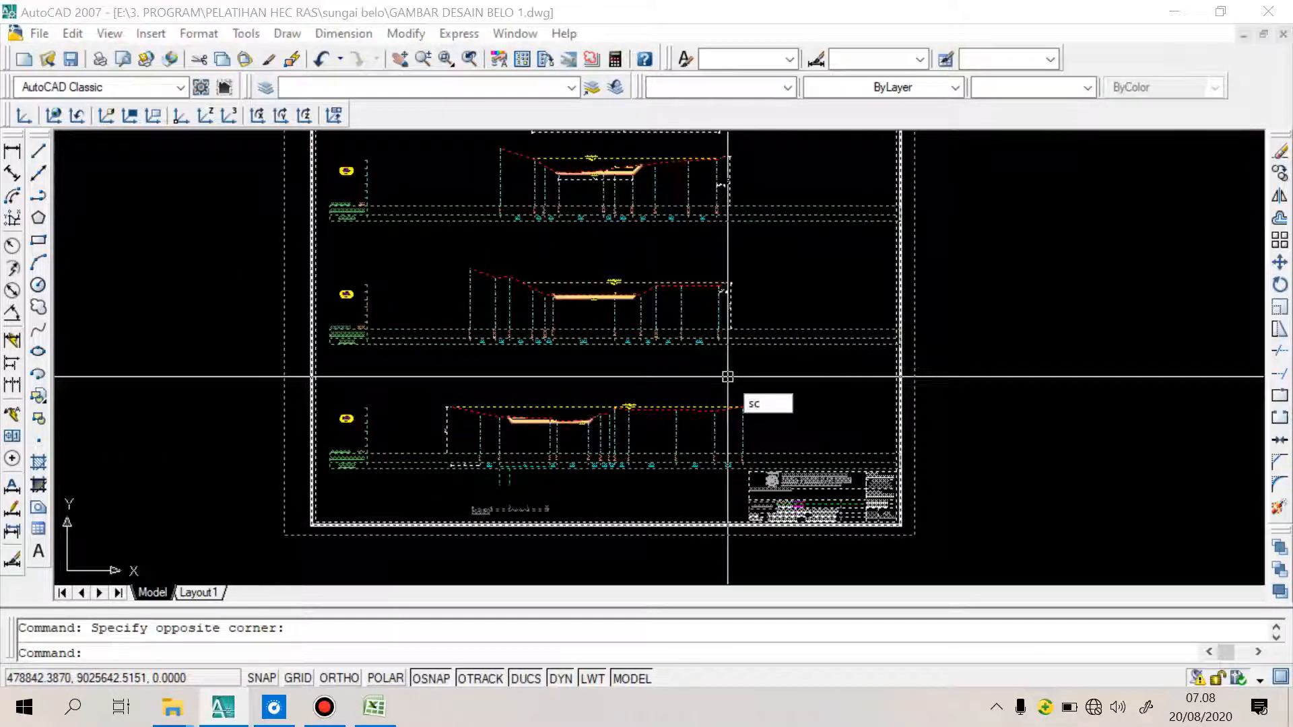
text(c)
key(Return)
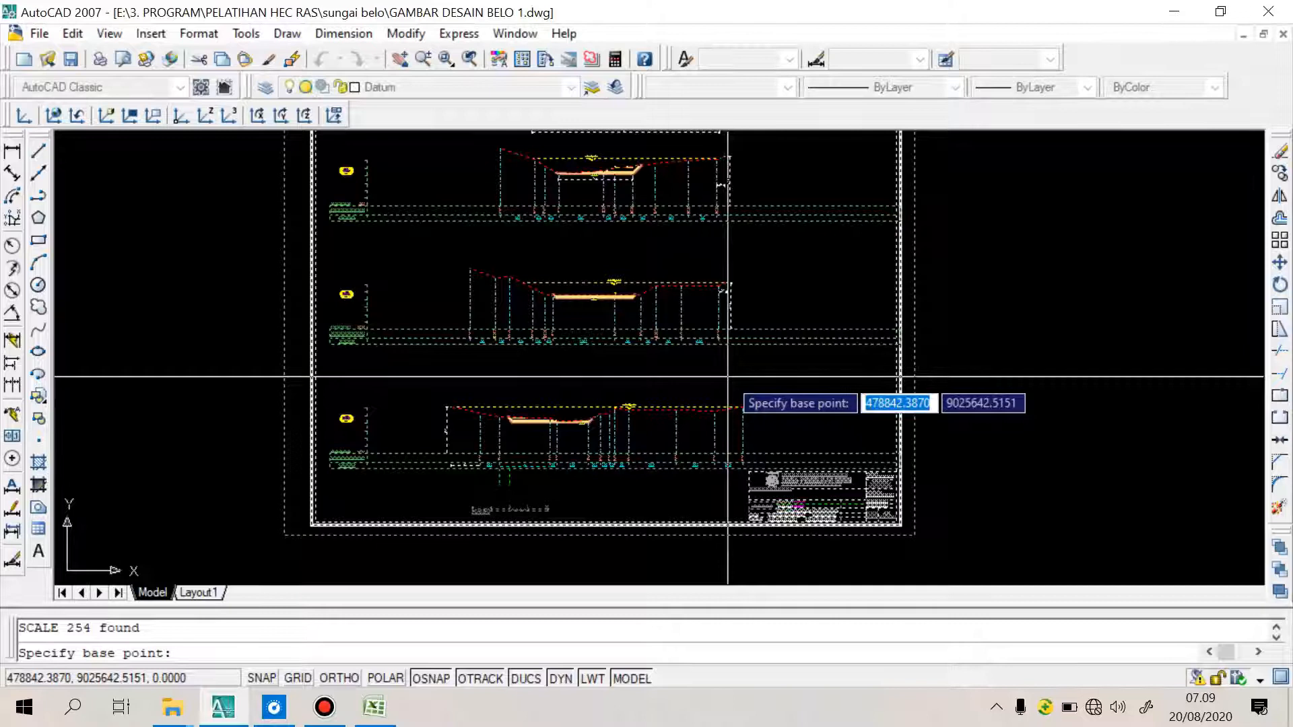
text(0)
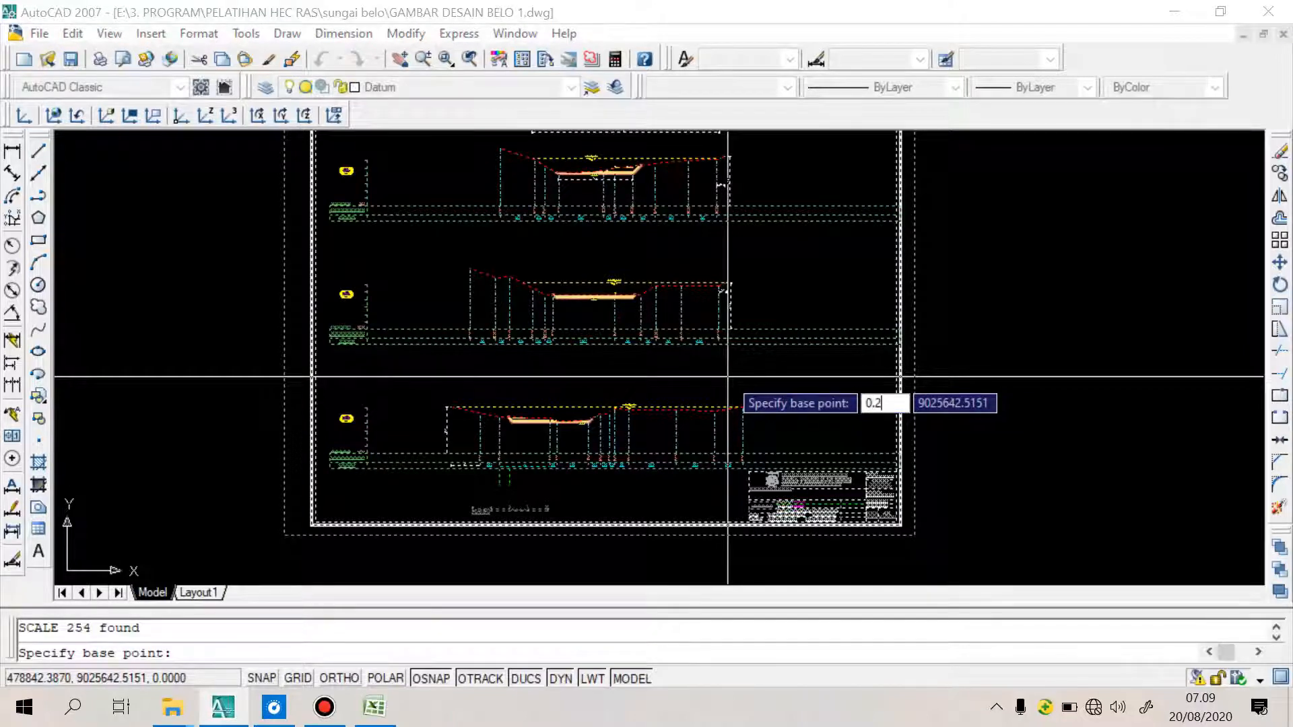
text(.2)
key(Return)
scroll(713, 410, down, 4)
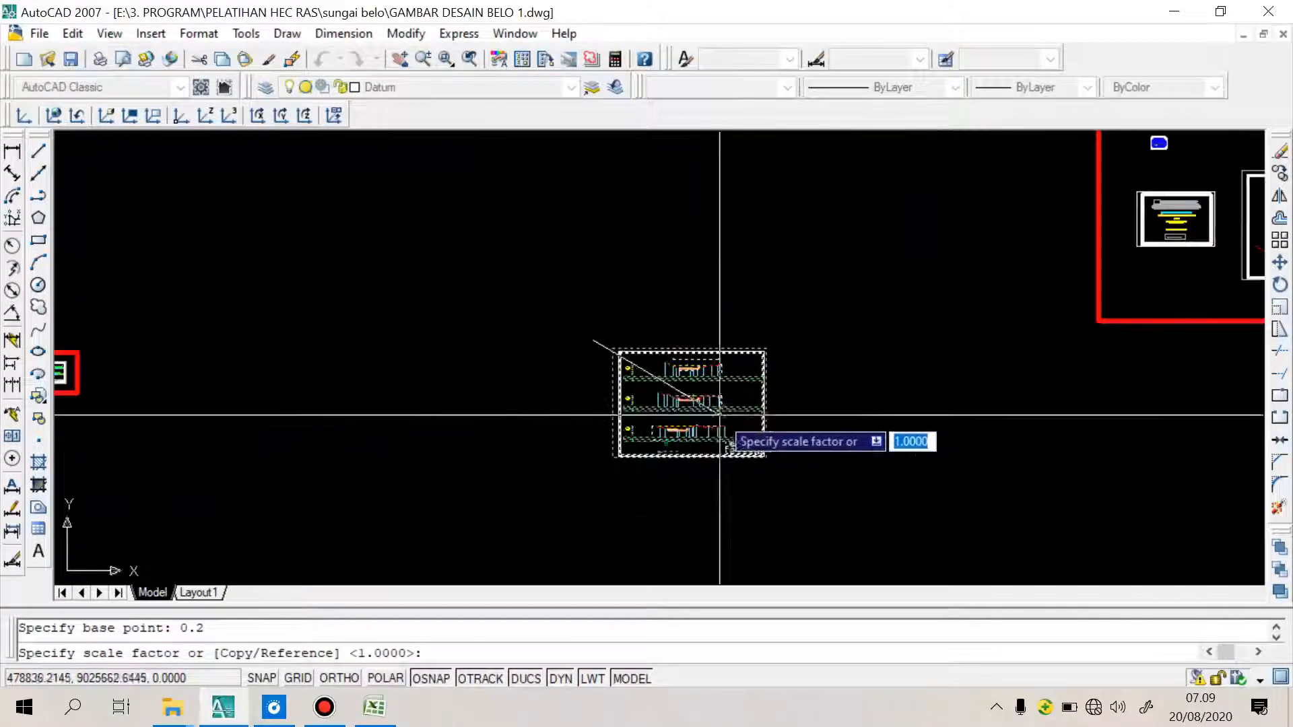
key(Escape)
Scale the entire copied cross-section sheet by a factor of 0.2 about a base point near its title block
click(580, 317)
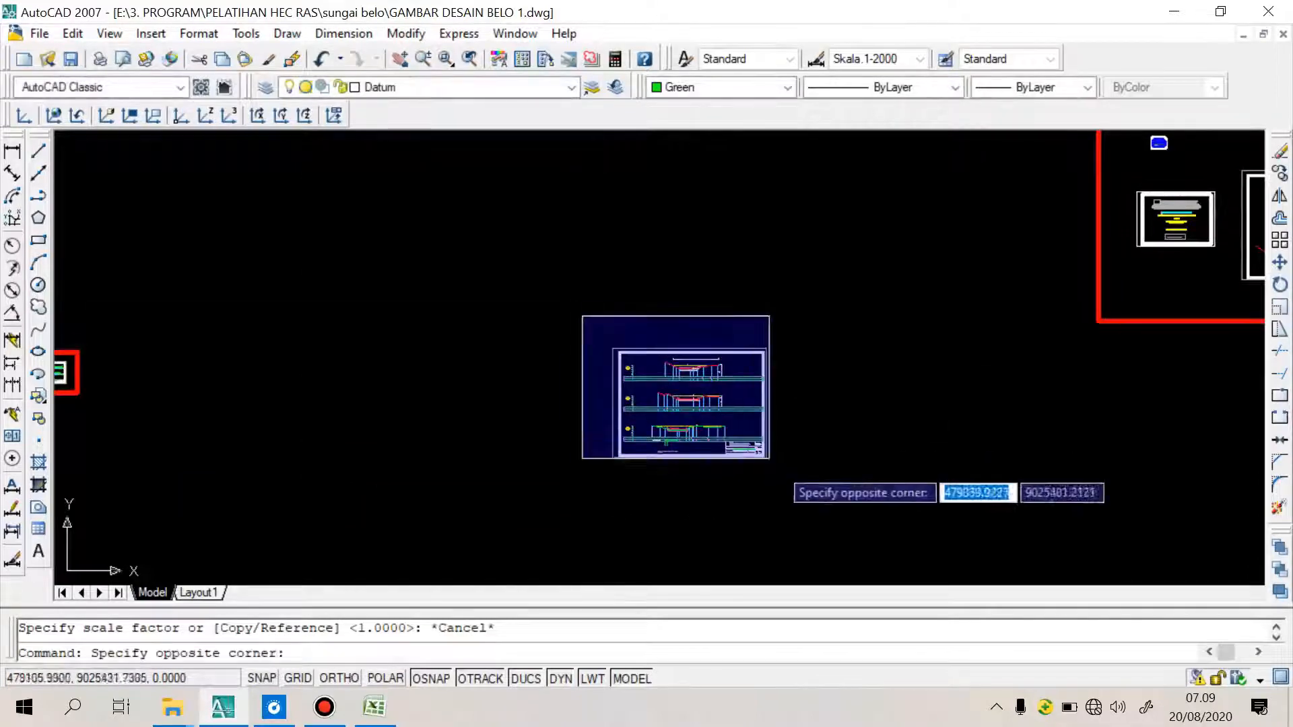
click(772, 459)
text(sc)
key(Return)
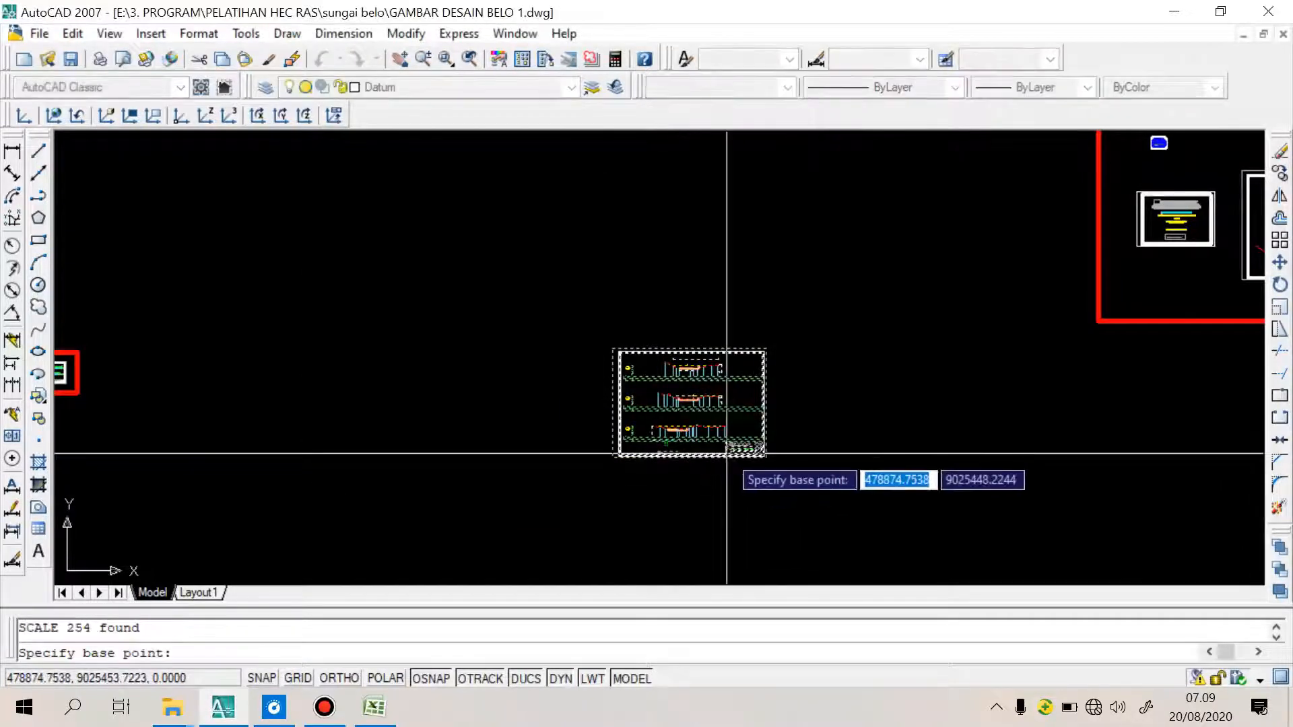
click(724, 451)
text(0.2)
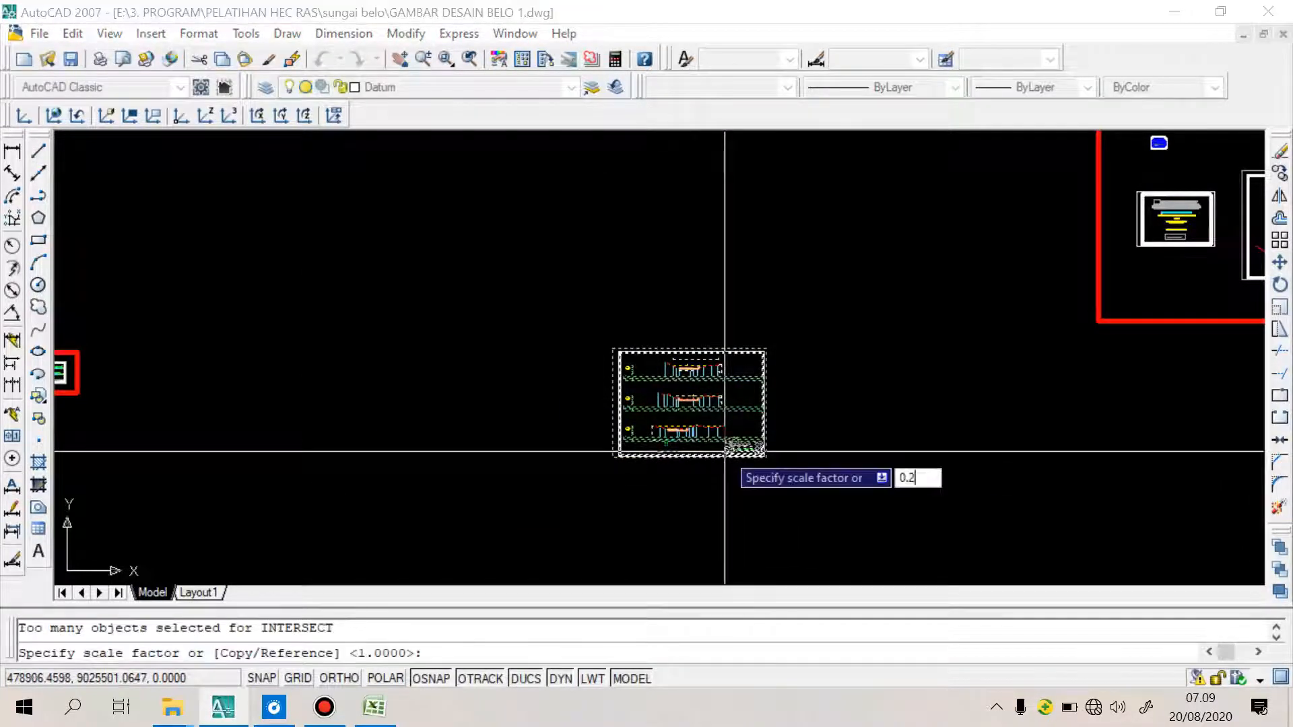
Scale the selected cross-section sheet by 0.2 and move it between the detail sheet and the first cross-section sheet
key(Return)
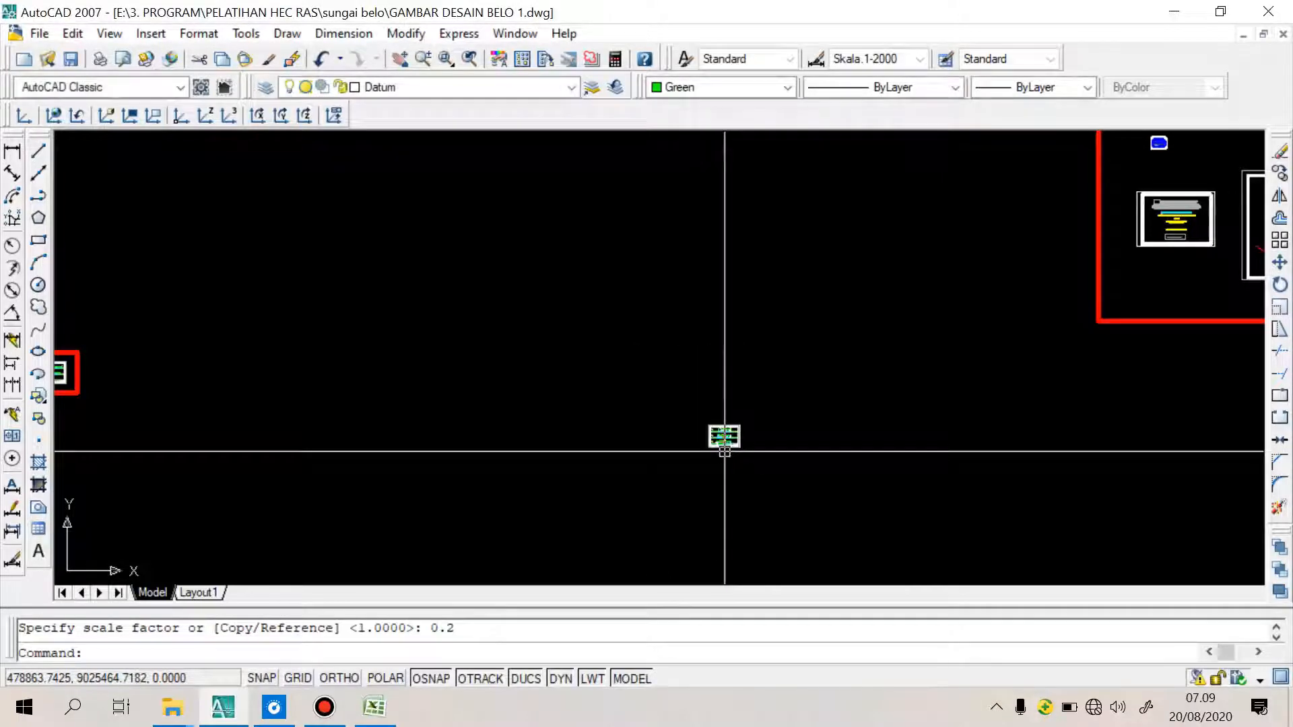
click(792, 500)
click(679, 385)
text(m)
key(Return)
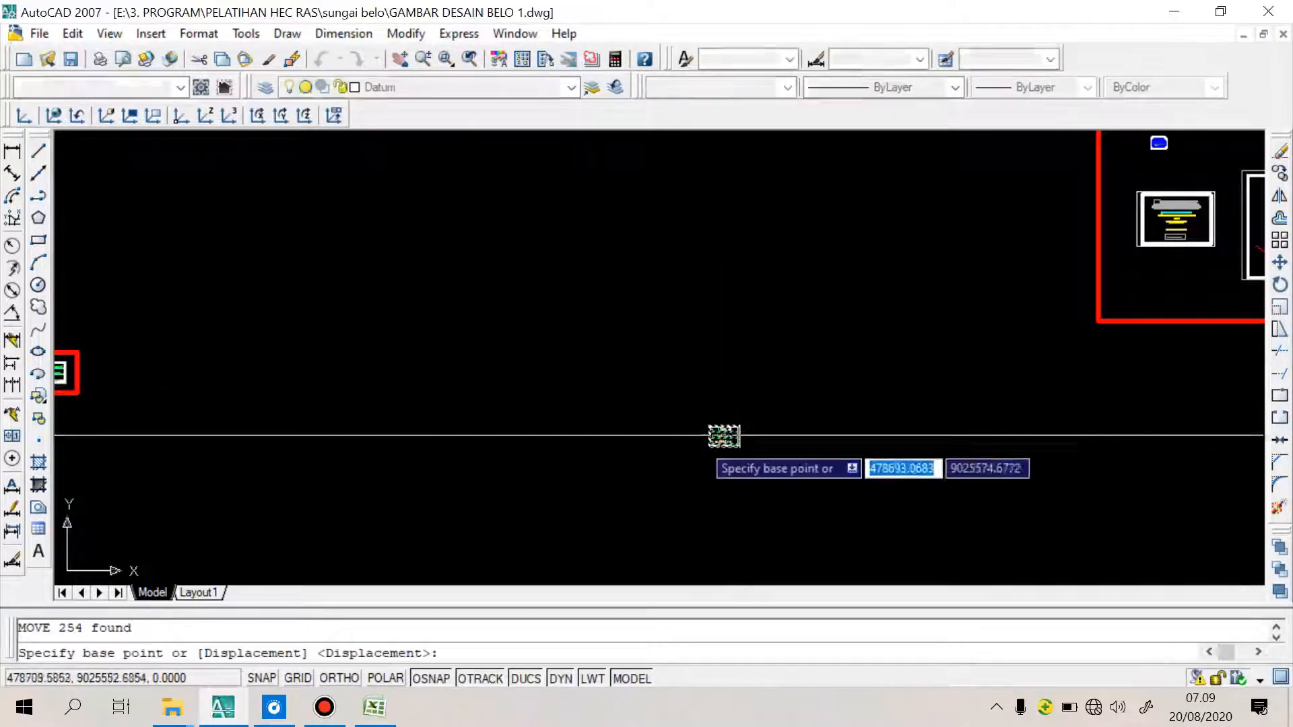
click(730, 448)
scroll(879, 361, down, 3)
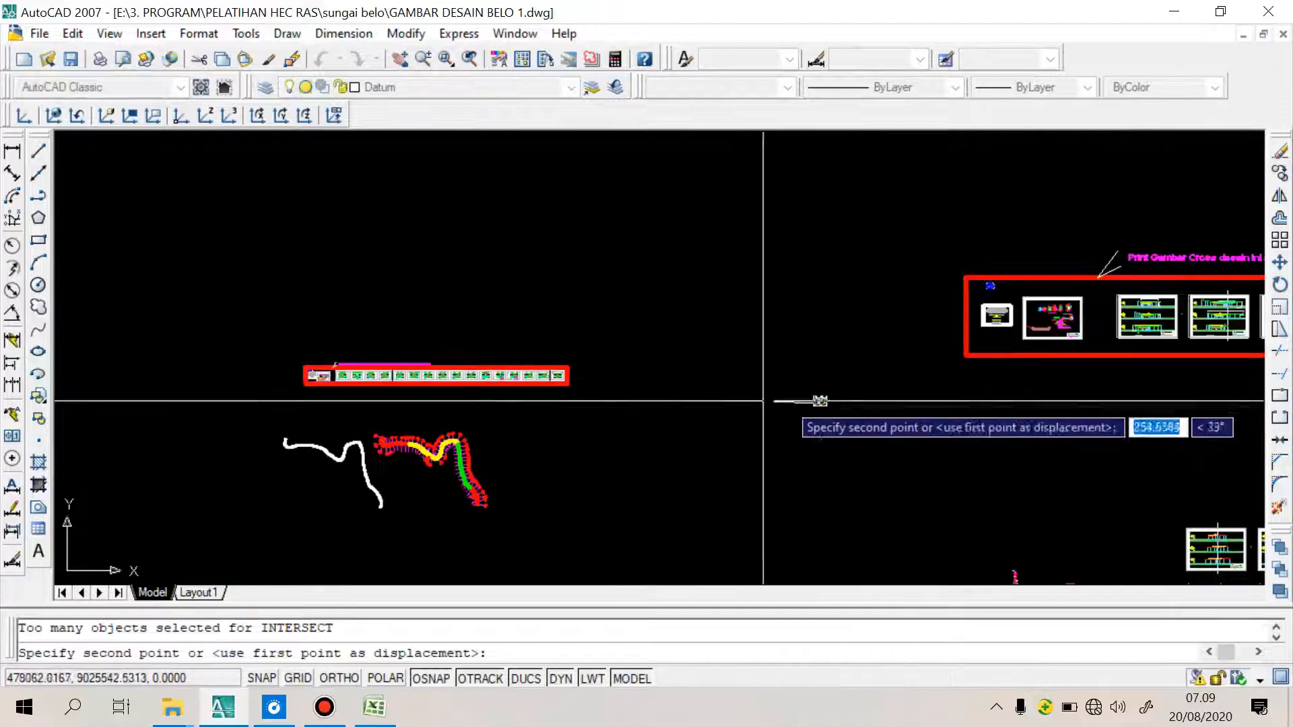
scroll(1192, 350, up, 2)
scroll(1010, 310, up, 2)
scroll(970, 318, up, 1)
click(956, 323)
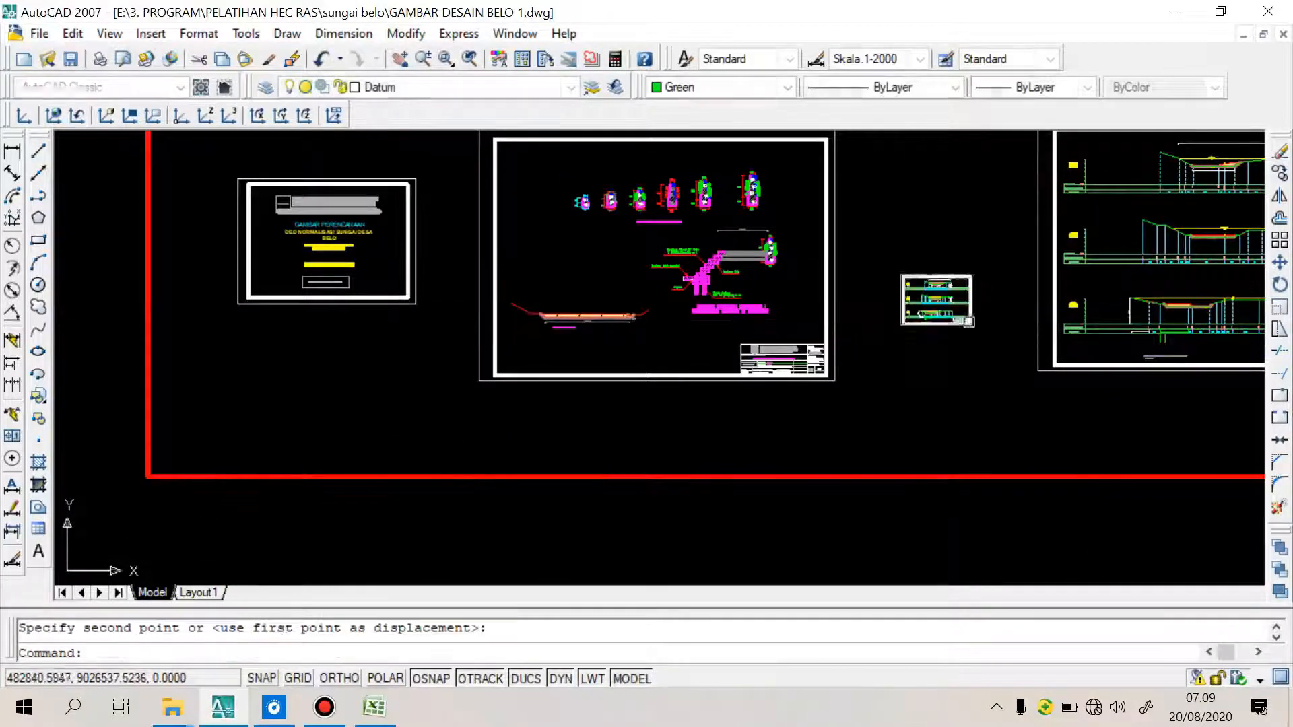
Erase the 2.644 height dimension and the spacing dimensions to the right of the channel in the small sheet's top section
scroll(944, 316, up, 3)
scroll(1029, 303, up, 6)
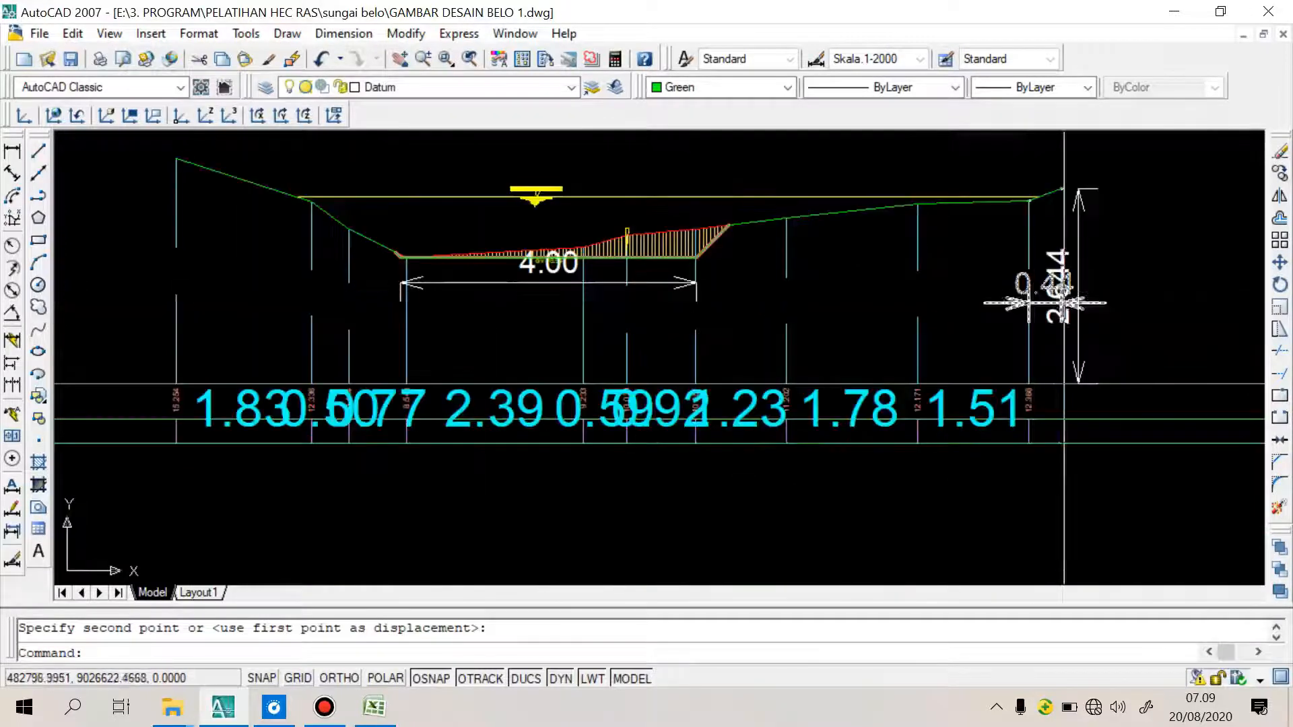
click(1128, 339)
click(1054, 268)
key(Delete)
click(936, 445)
key(Delete)
click(802, 437)
key(Delete)
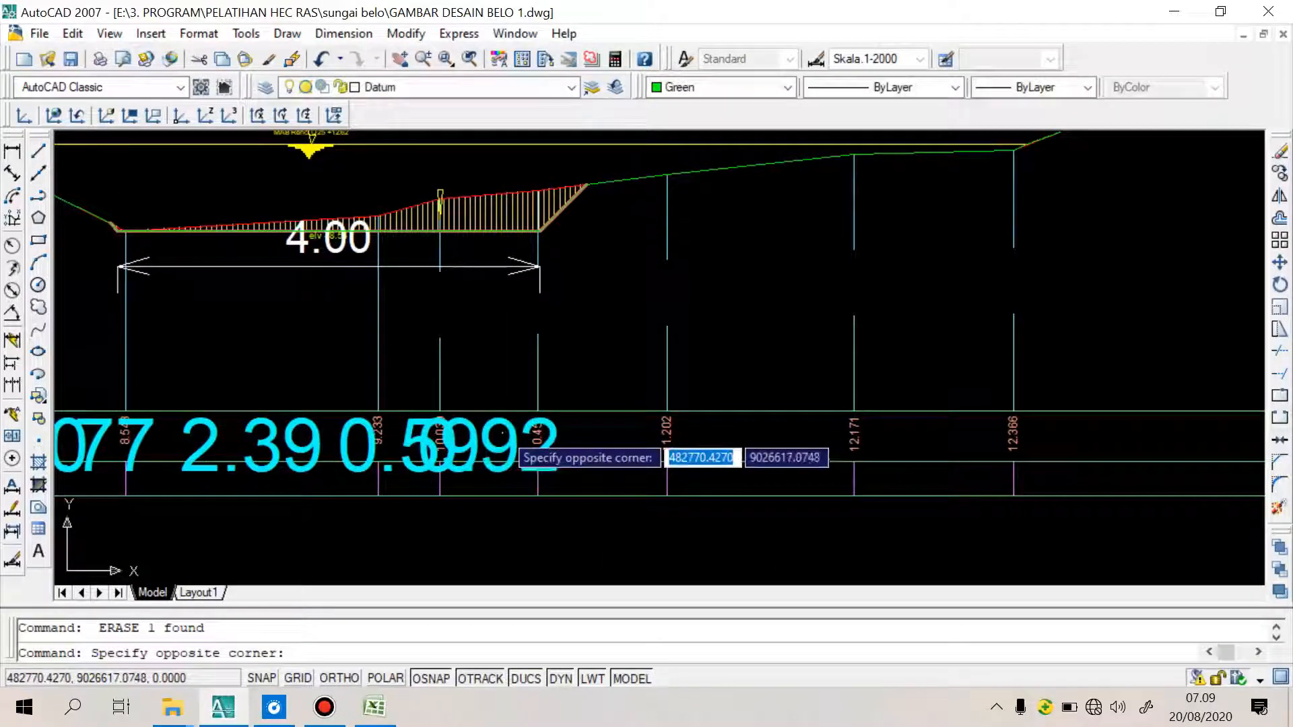
Erase the remaining cyan spacing dimensions in the top section, from under the channel bed to its left end
click(479, 431)
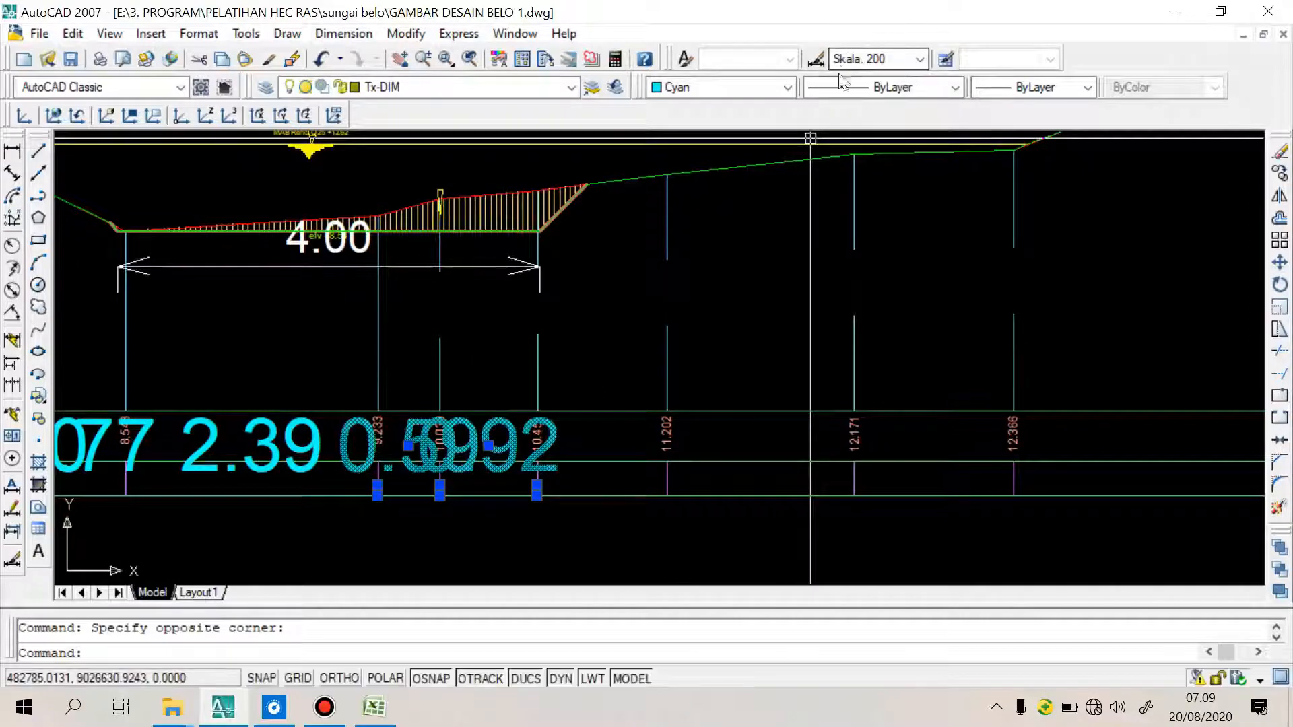
key(Delete)
click(249, 446)
key(Delete)
scroll(422, 425, down, 2)
scroll(173, 456, up, 3)
click(247, 408)
key(Delete)
click(266, 393)
key(Delete)
scroll(463, 408, down, 3)
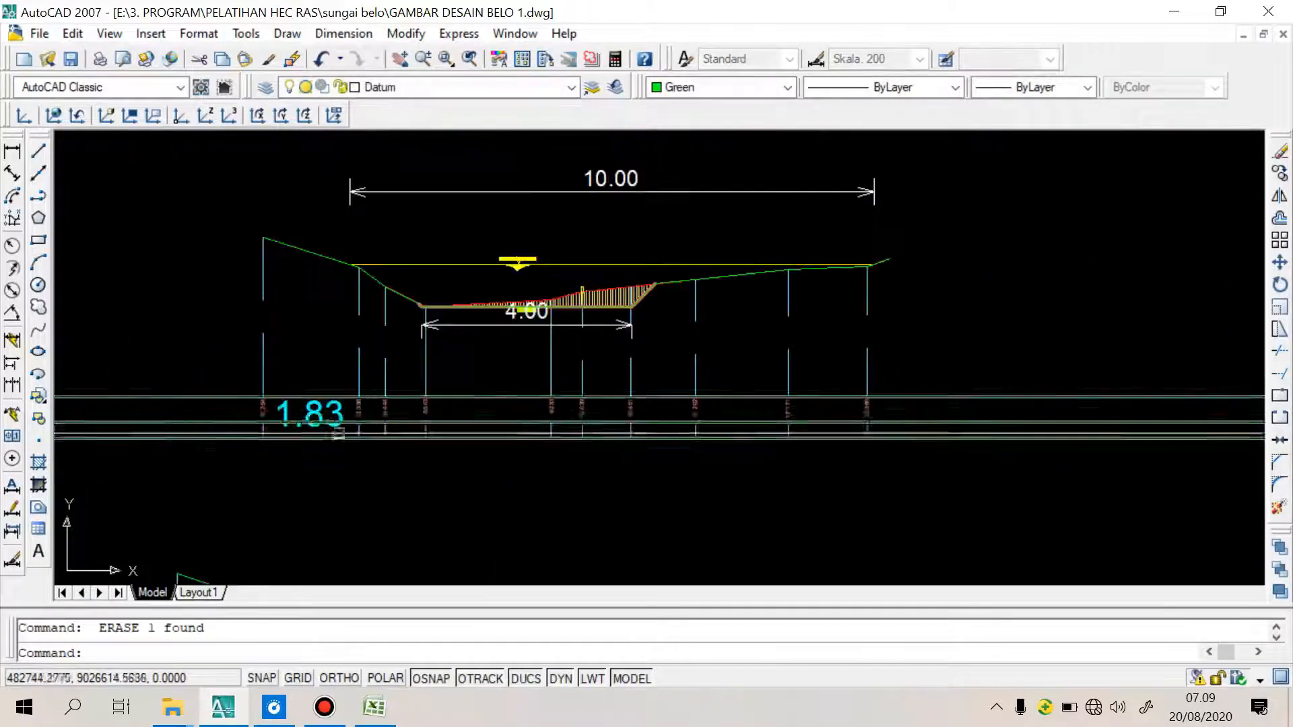
scroll(343, 377, up, 2)
key(Delete)
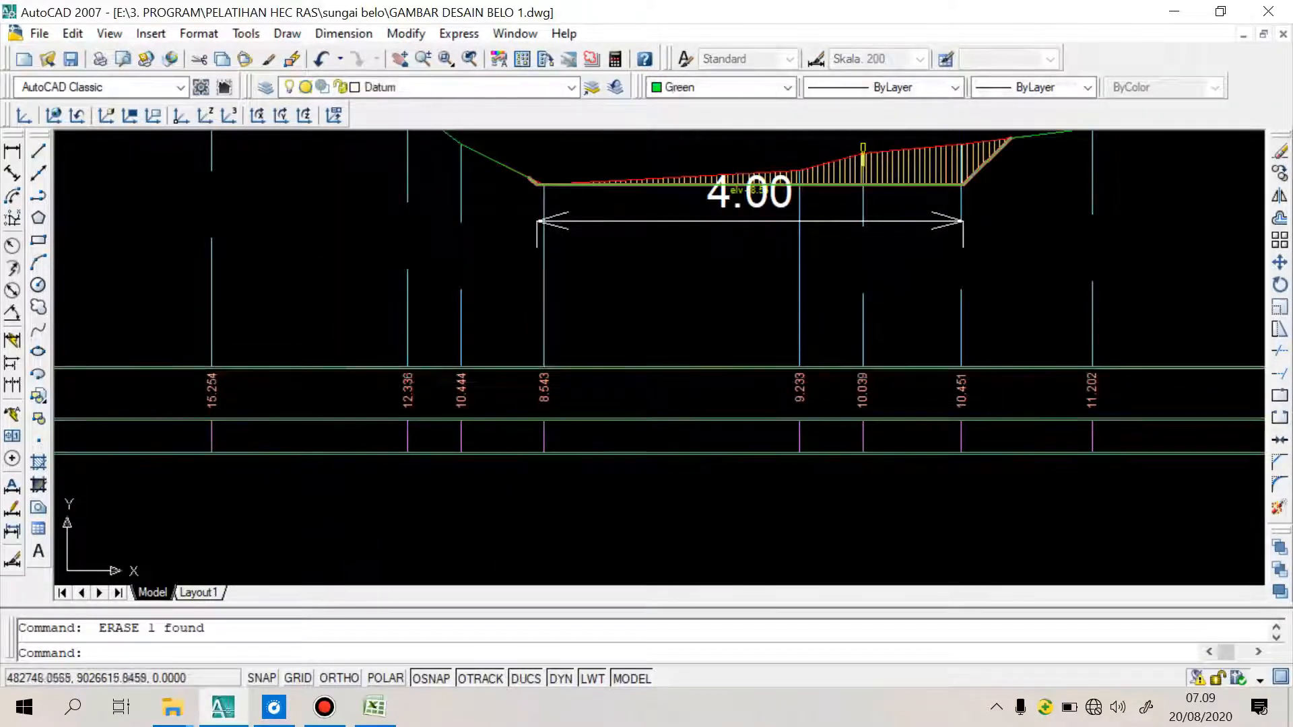
Replace the 4.00 bed-width dimension with a new linear dimension between the two bed corners, placed just below the channel
click(688, 219)
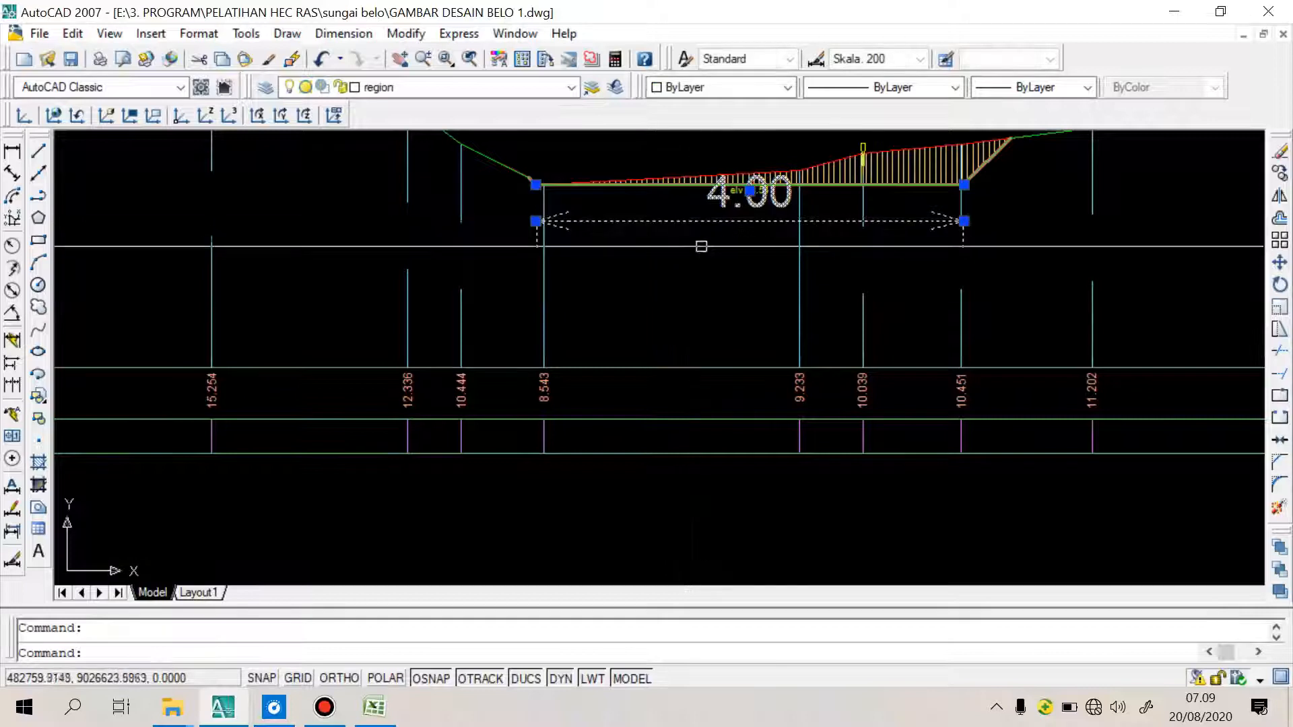
key(Delete)
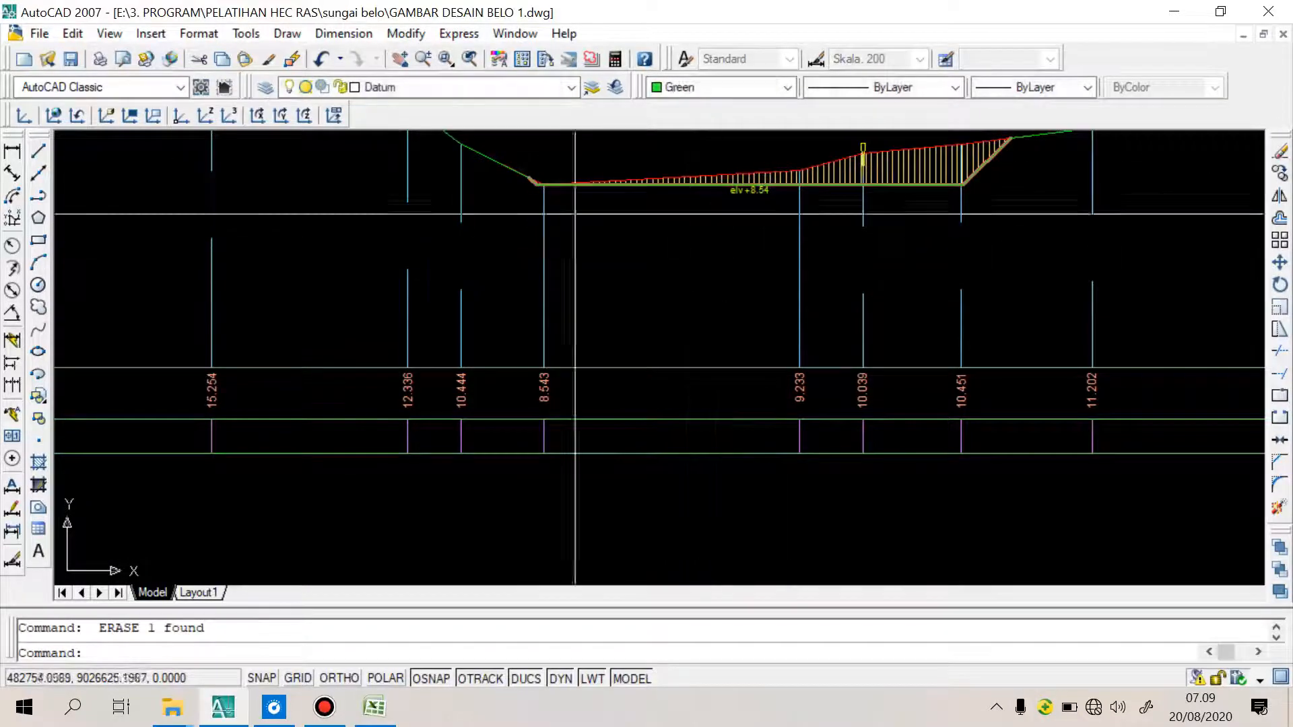
click(12, 152)
scroll(460, 170, up, 5)
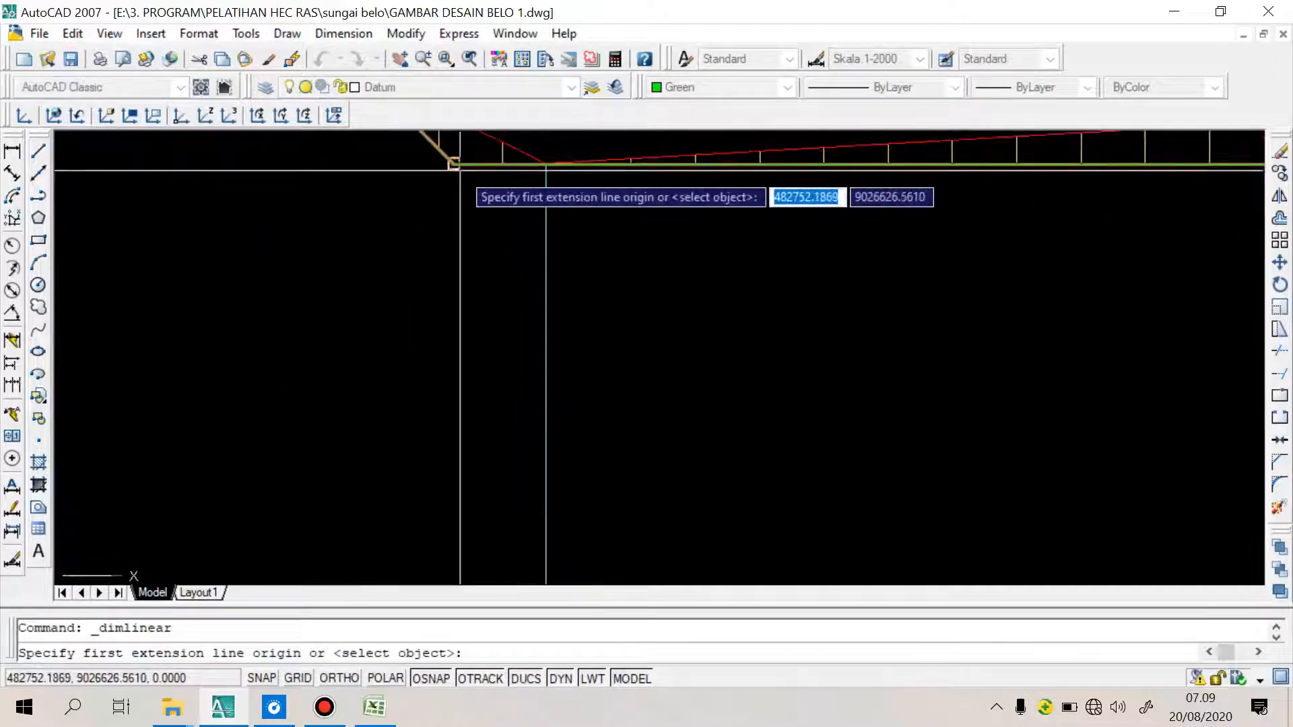
click(454, 163)
scroll(438, 310, down, 4)
scroll(832, 349, down, 3)
scroll(957, 337, up, 4)
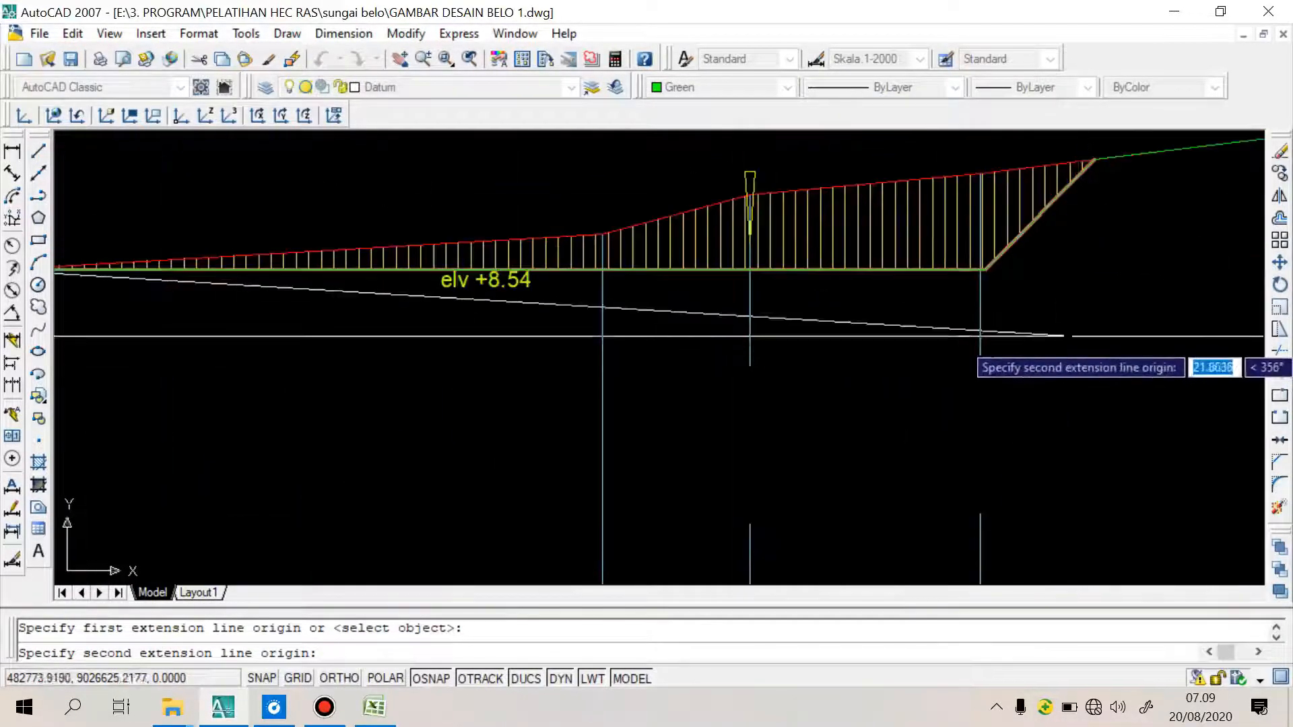
click(985, 268)
click(829, 344)
scroll(784, 294, down, 4)
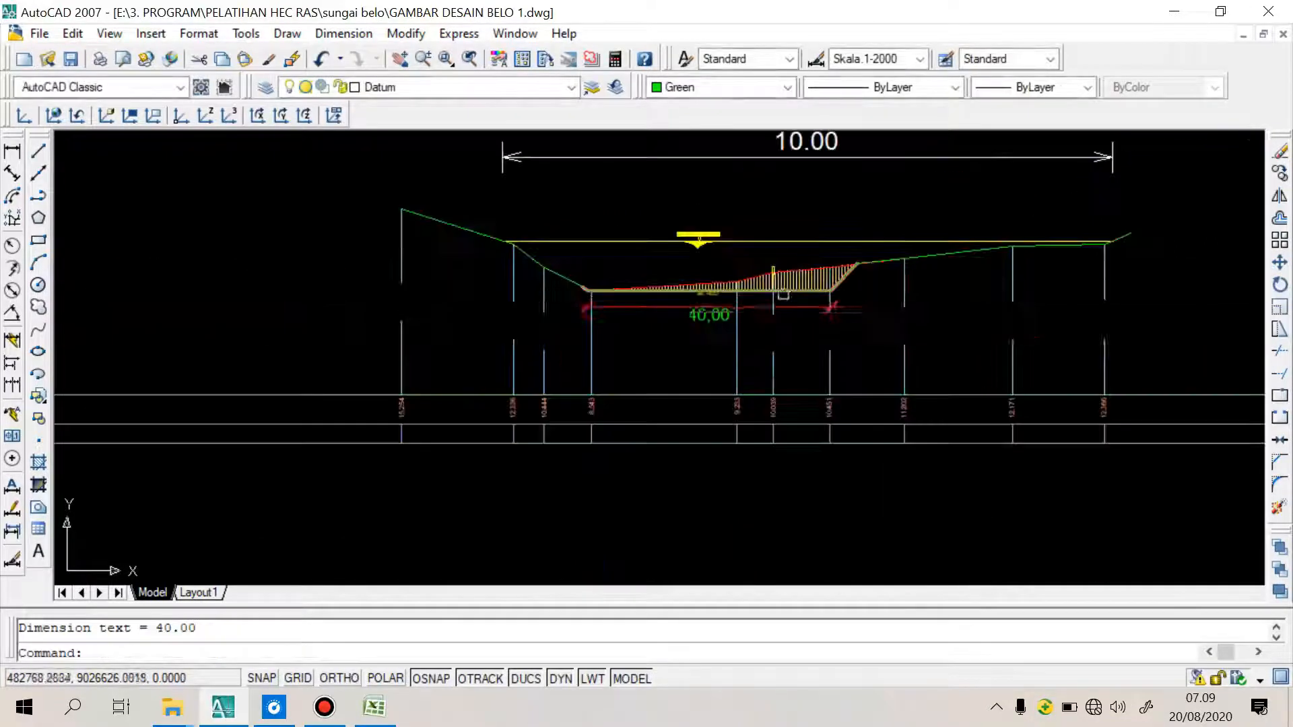
Change the new bed-width dimension's style to Standard
click(686, 310)
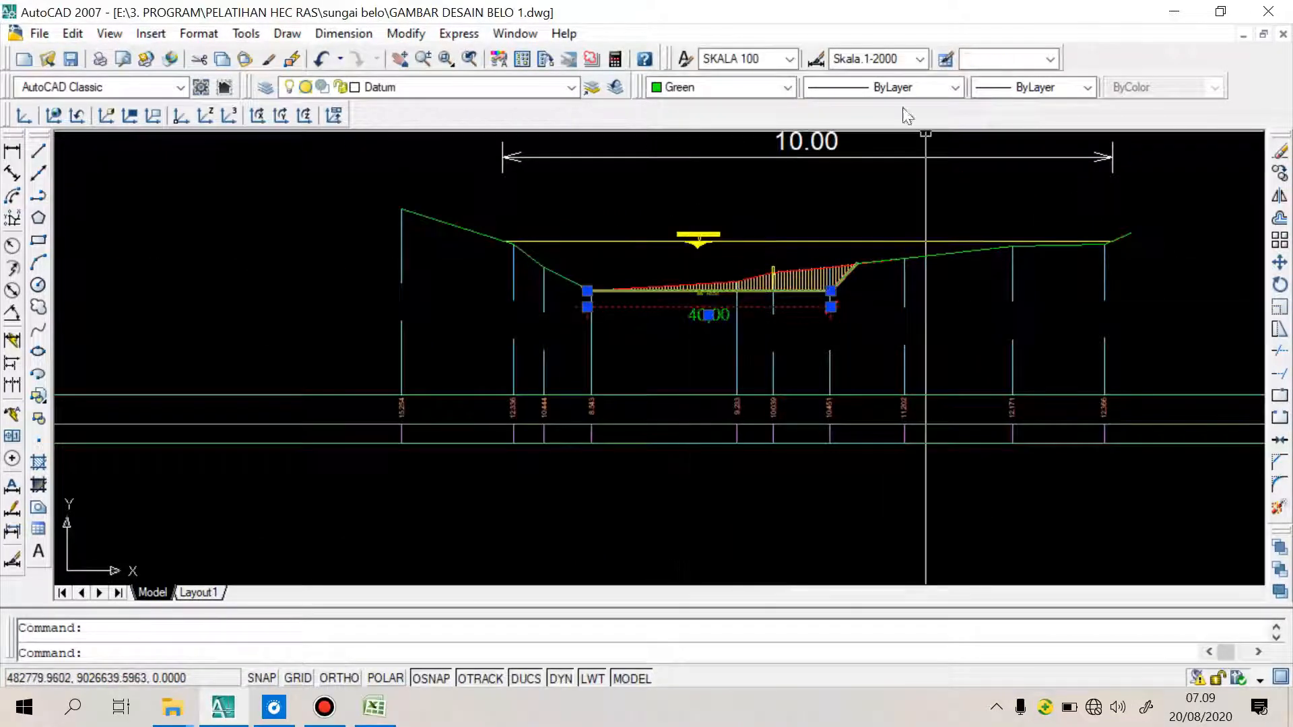
click(902, 58)
scroll(875, 148, up, 1)
scroll(883, 202, down, 3)
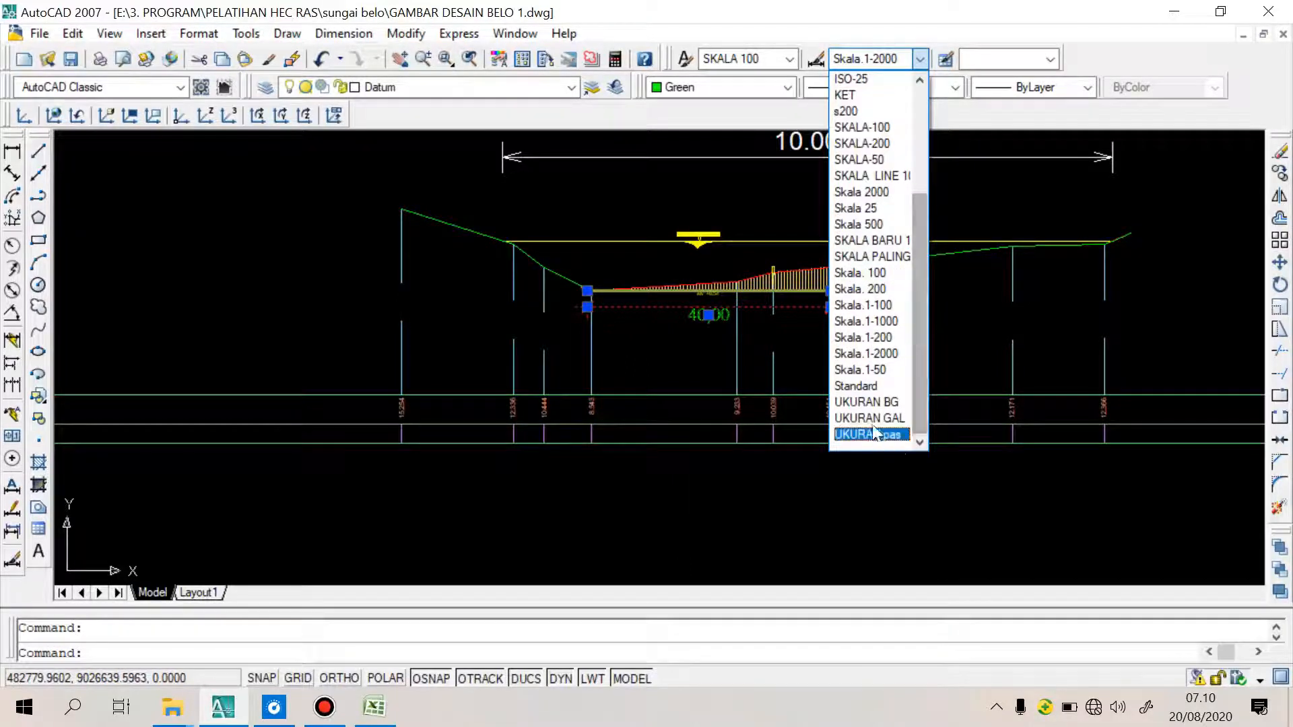
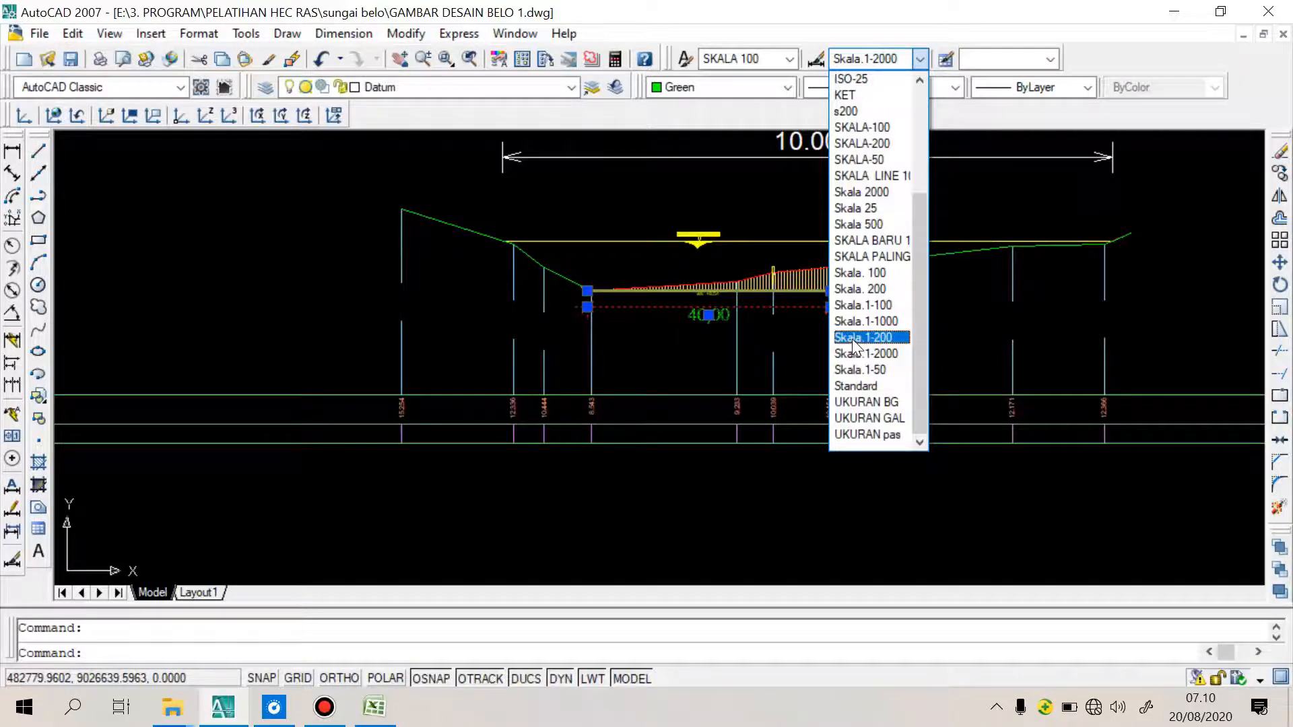
click(878, 387)
scroll(710, 311, up, 6)
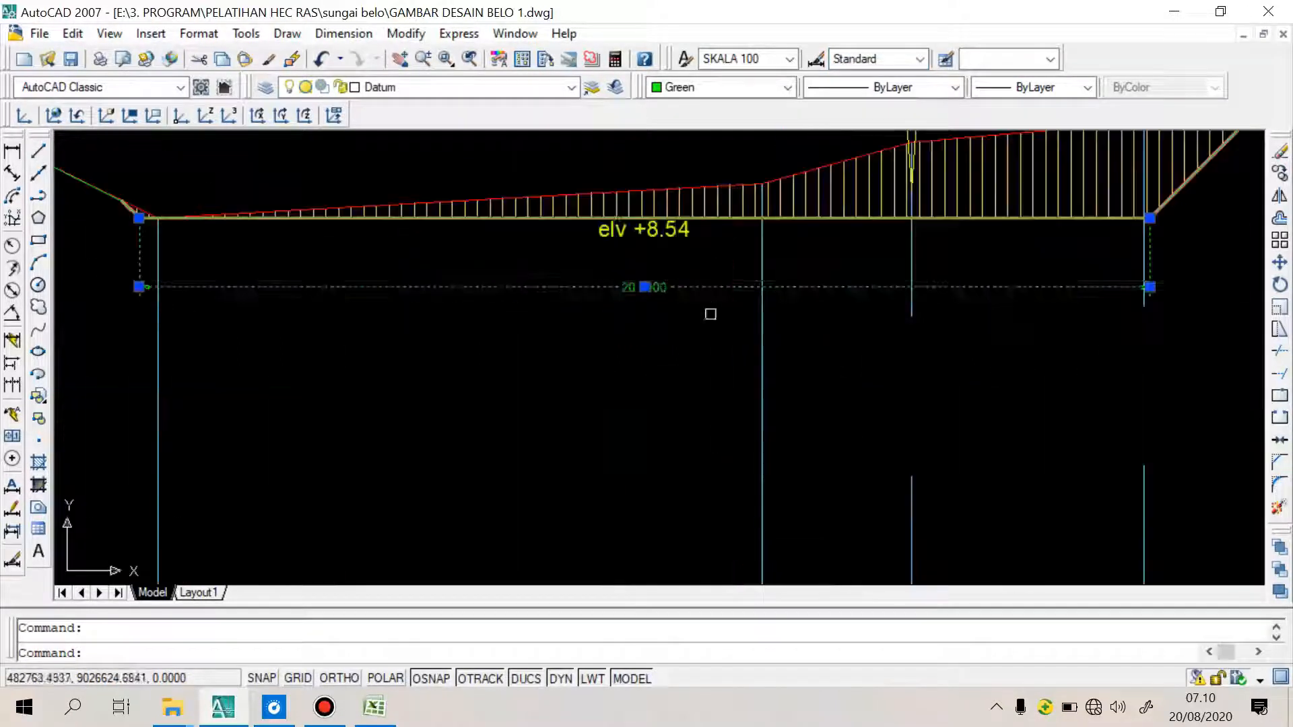
Erase the 2.68, 1.04, 1.55 and 0.40 spacing dimensions in the sheet's bottom section
scroll(750, 242, down, 10)
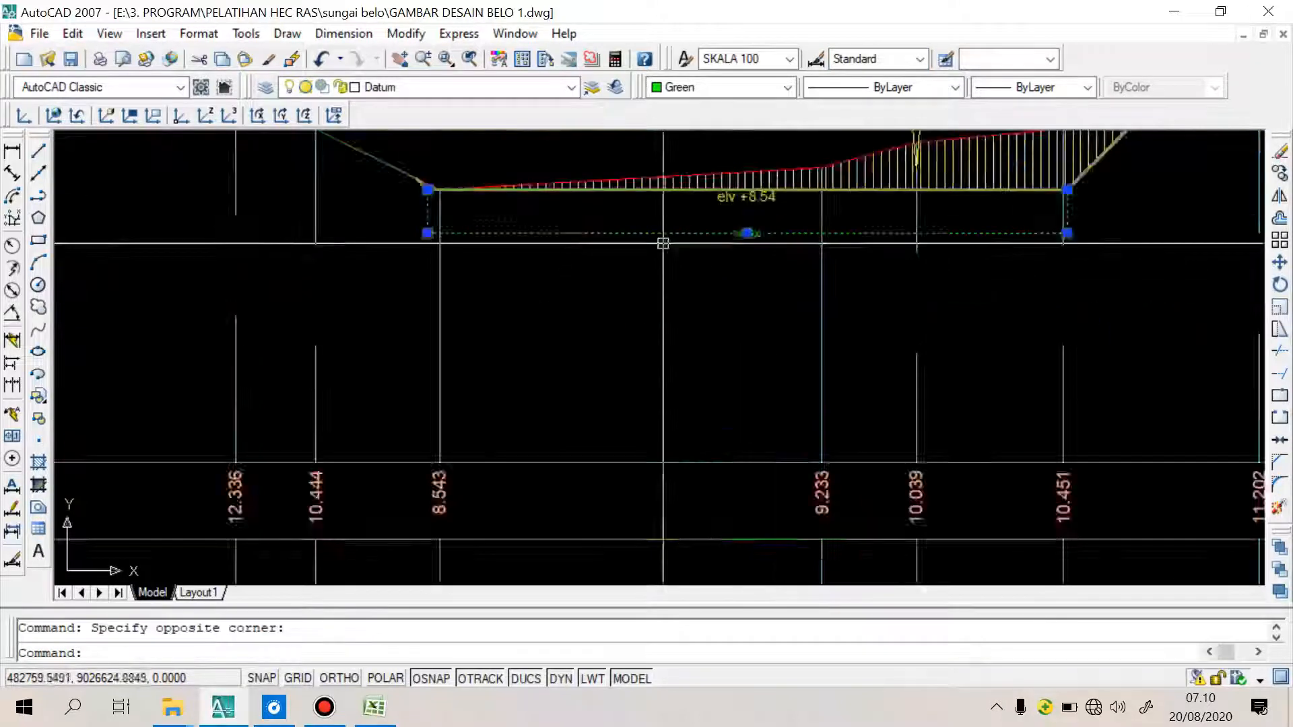
scroll(643, 246, down, 3)
scroll(621, 283, up, 10)
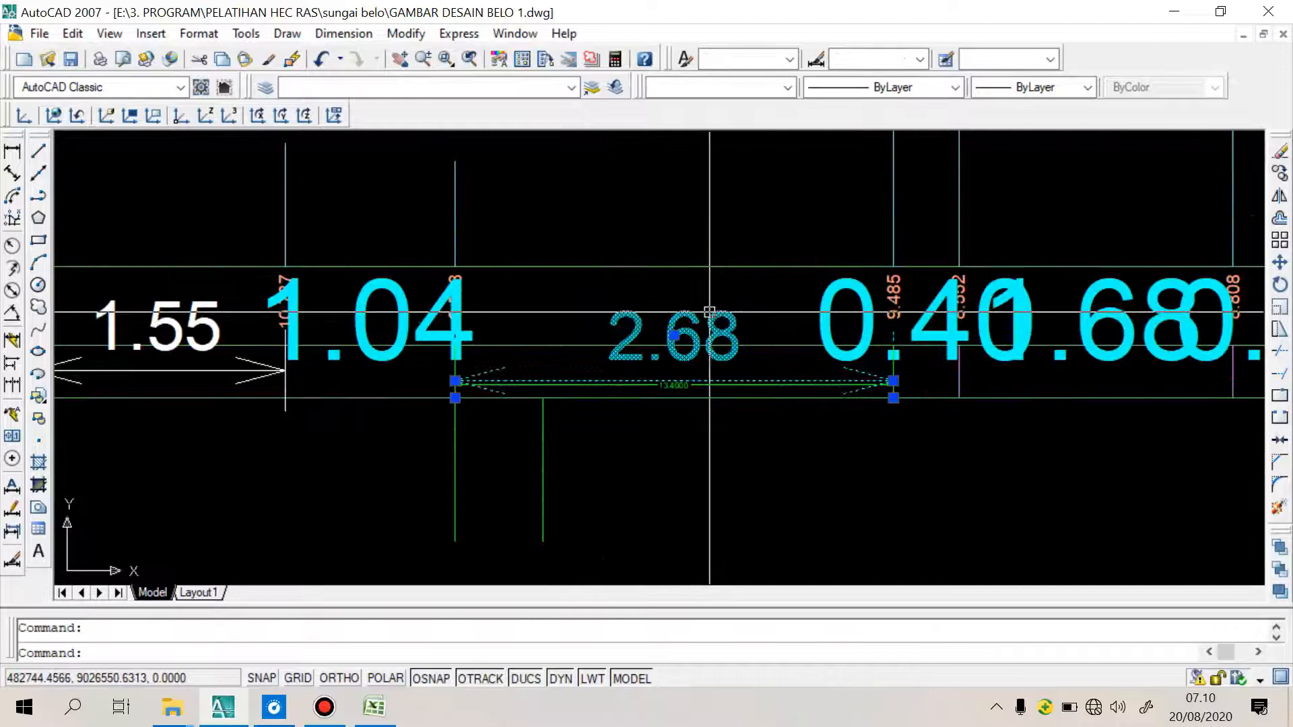
key(Delete)
click(377, 329)
key(Delete)
click(195, 311)
key(Delete)
click(837, 291)
key(Delete)
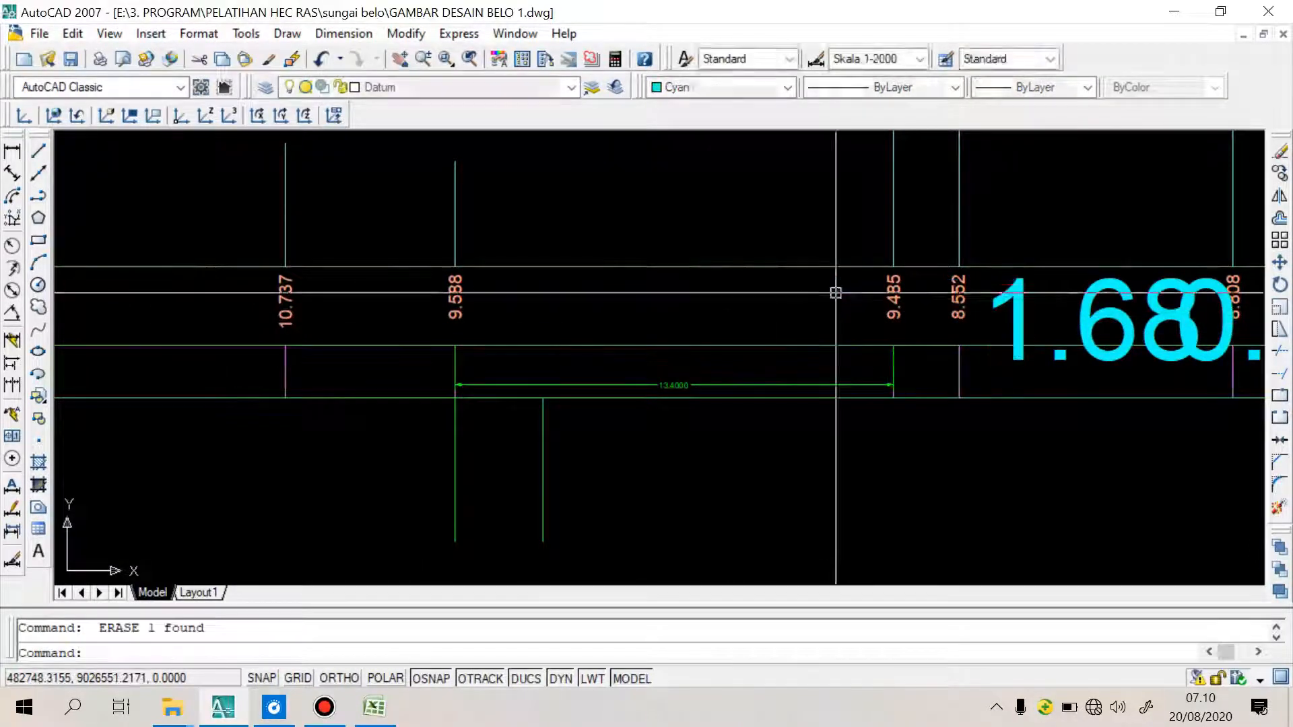
Erase the short green vertical line between the 9.588 and 9.485 elevations, below the bottom section's distance row
scroll(438, 389, down, 4)
scroll(555, 413, up, 3)
click(548, 471)
click(466, 438)
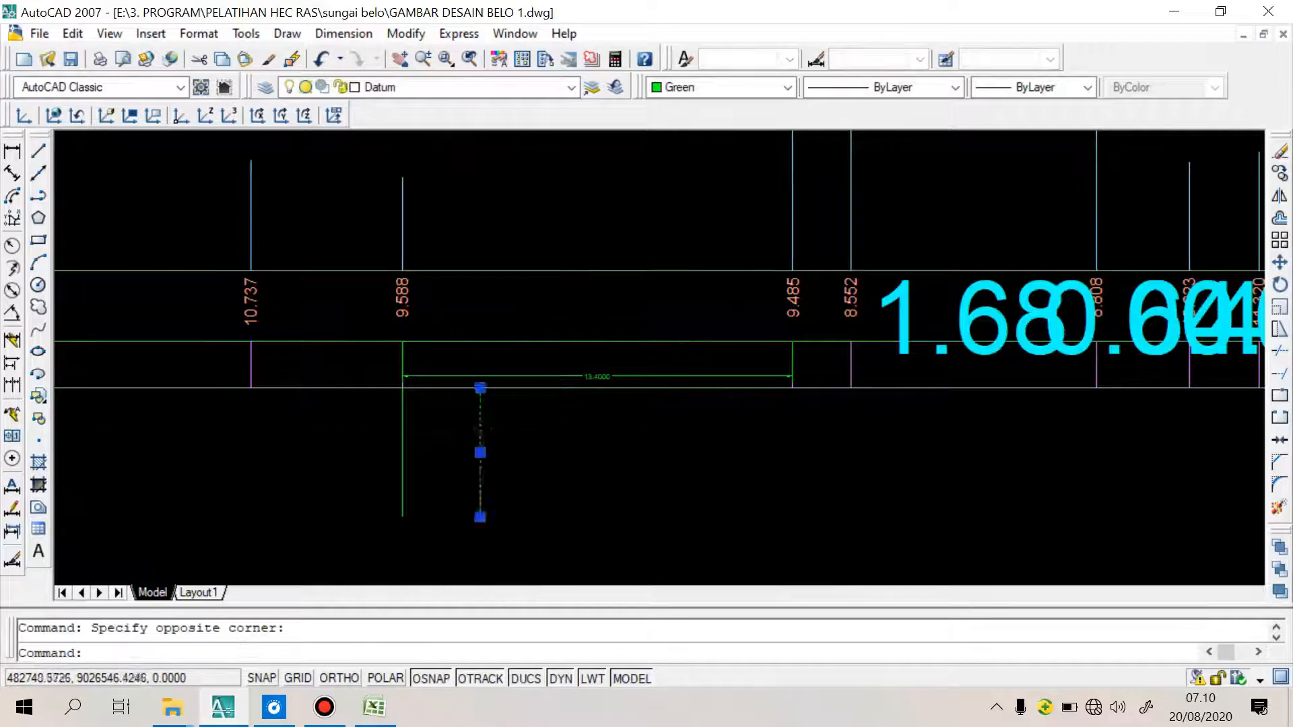
scroll(574, 401, up, 12)
scroll(685, 346, down, 4)
key(Delete)
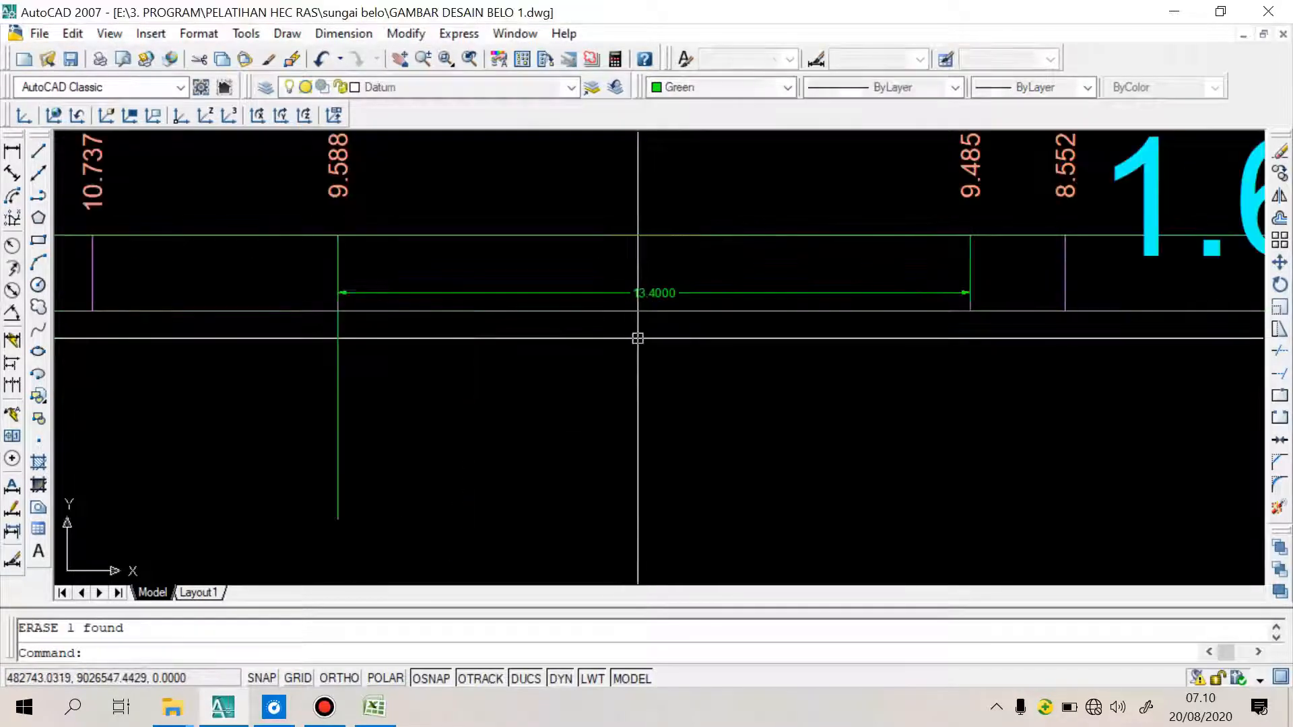
Offset the green vertical line below the 9.588 elevation by 13.4 towards the 9.485 elevation
text(o)
key(Return)
text(13.4)
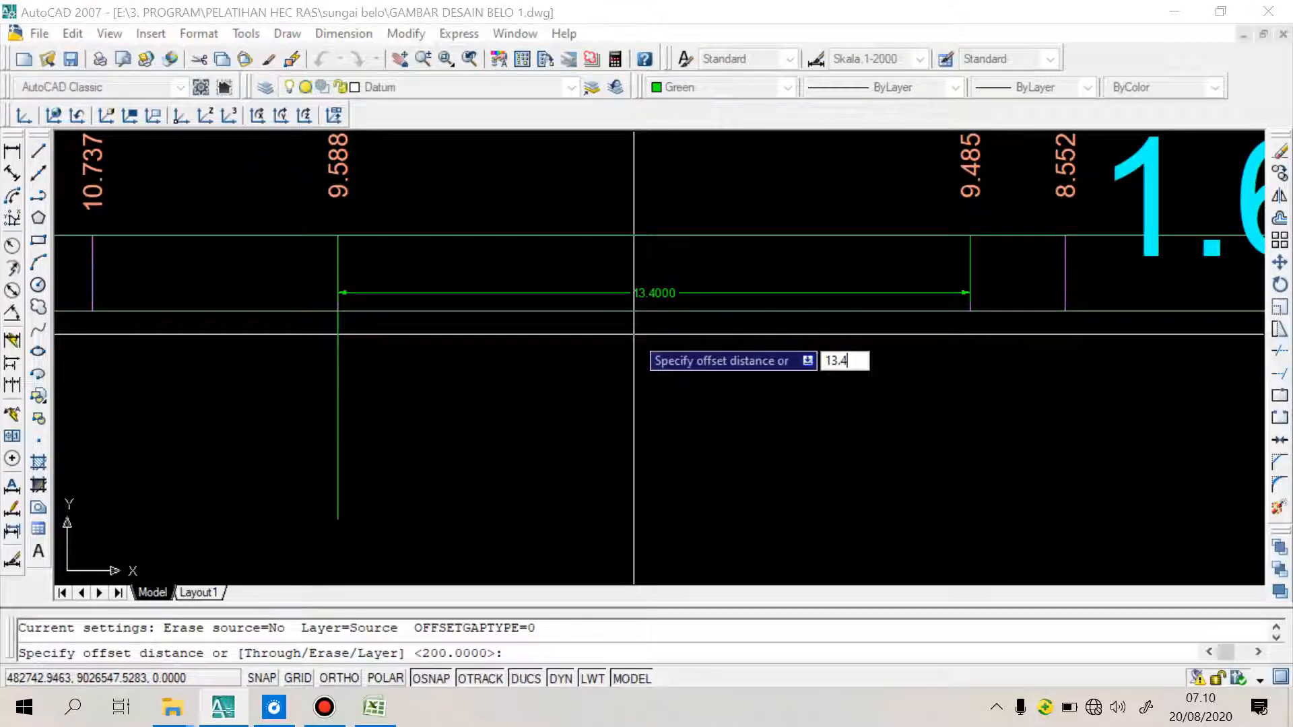
key(Return)
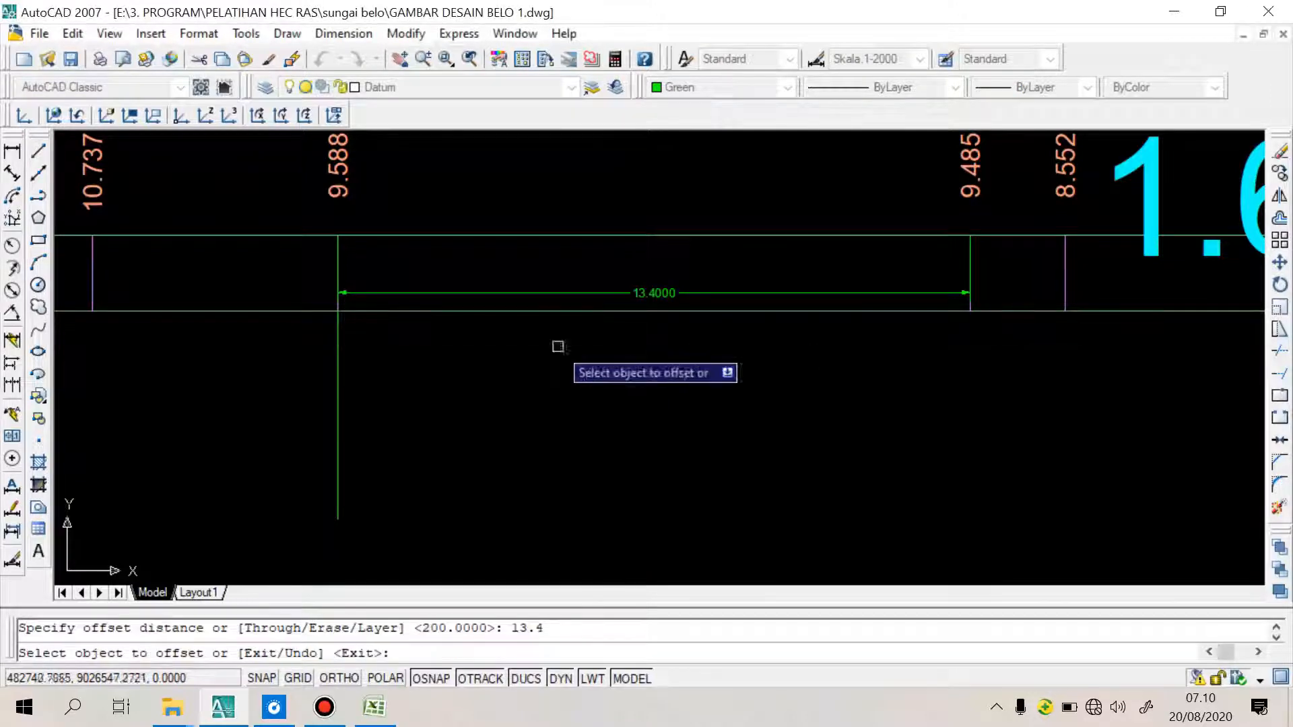
click(339, 378)
click(630, 363)
scroll(612, 361, down, 6)
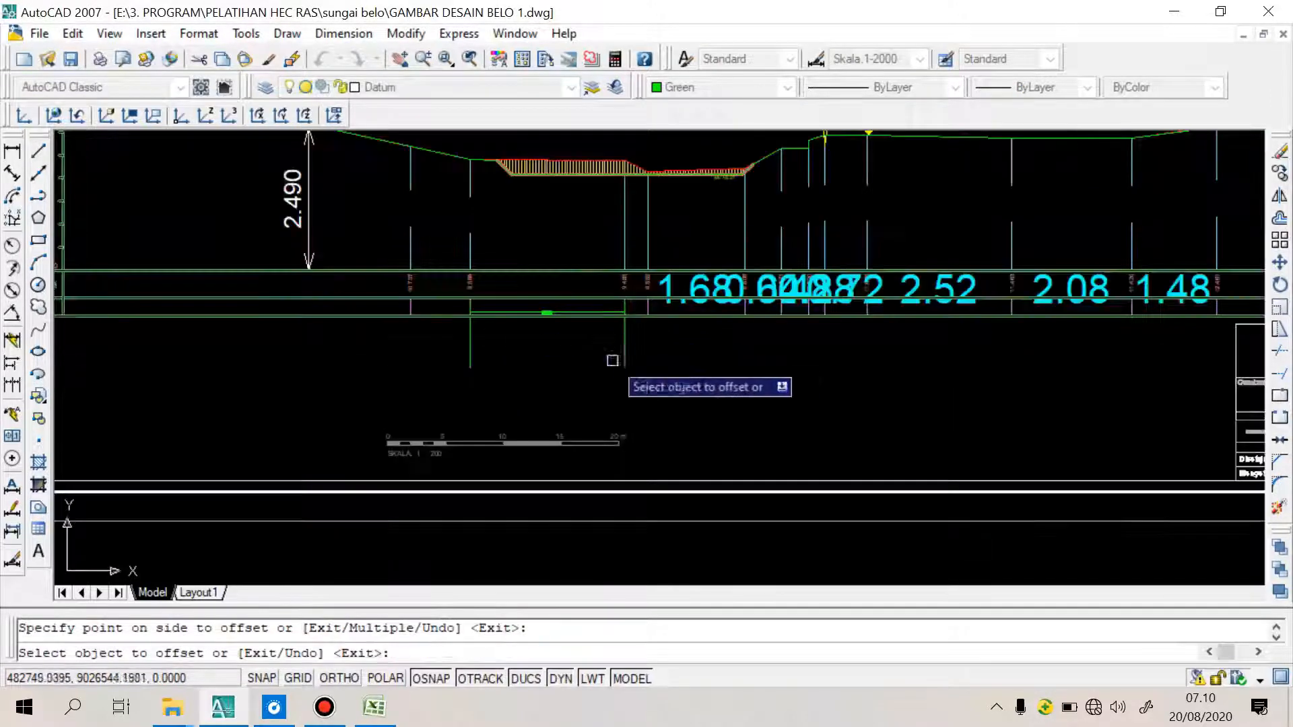
scroll(537, 312, up, 3)
right_click(539, 294)
click(550, 301)
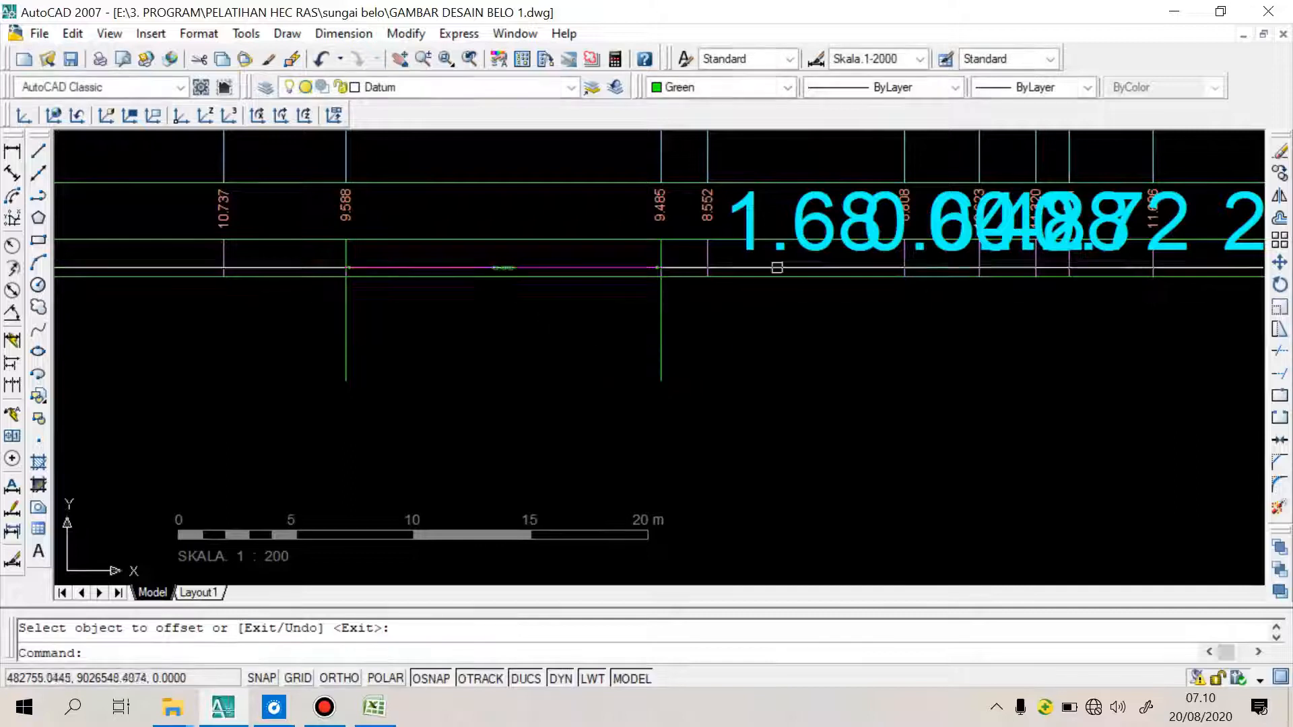
Erase the overlapping cyan spacing dimensions between the 8.552 and 11.696 elevations in the bottom section
text(e)
key(Return)
click(854, 222)
text(e)
key(Return)
scroll(687, 272, down, 2)
scroll(900, 249, up, 5)
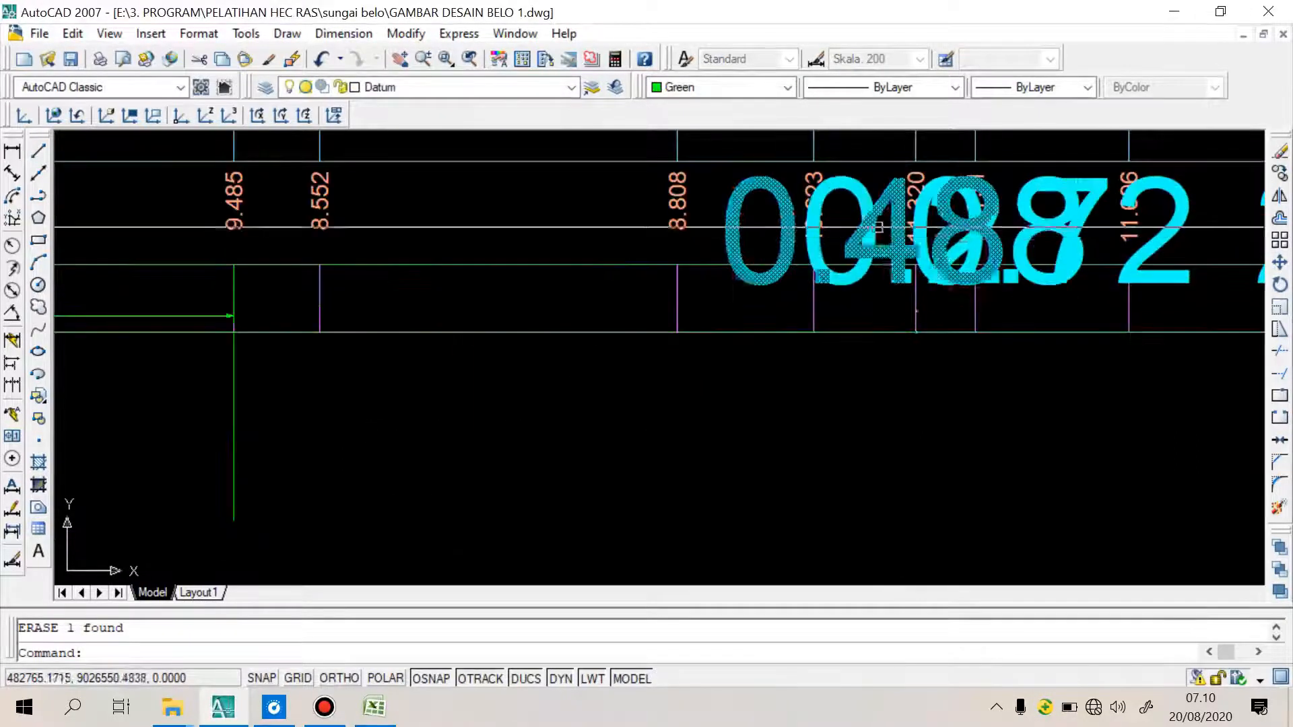
click(873, 224)
text(e)
key(Return)
click(874, 222)
text(e)
key(Return)
Erase the 2.52, 2.08 and 1.48 spacing dimensions at the right end of the bottom section
scroll(696, 298, down, 5)
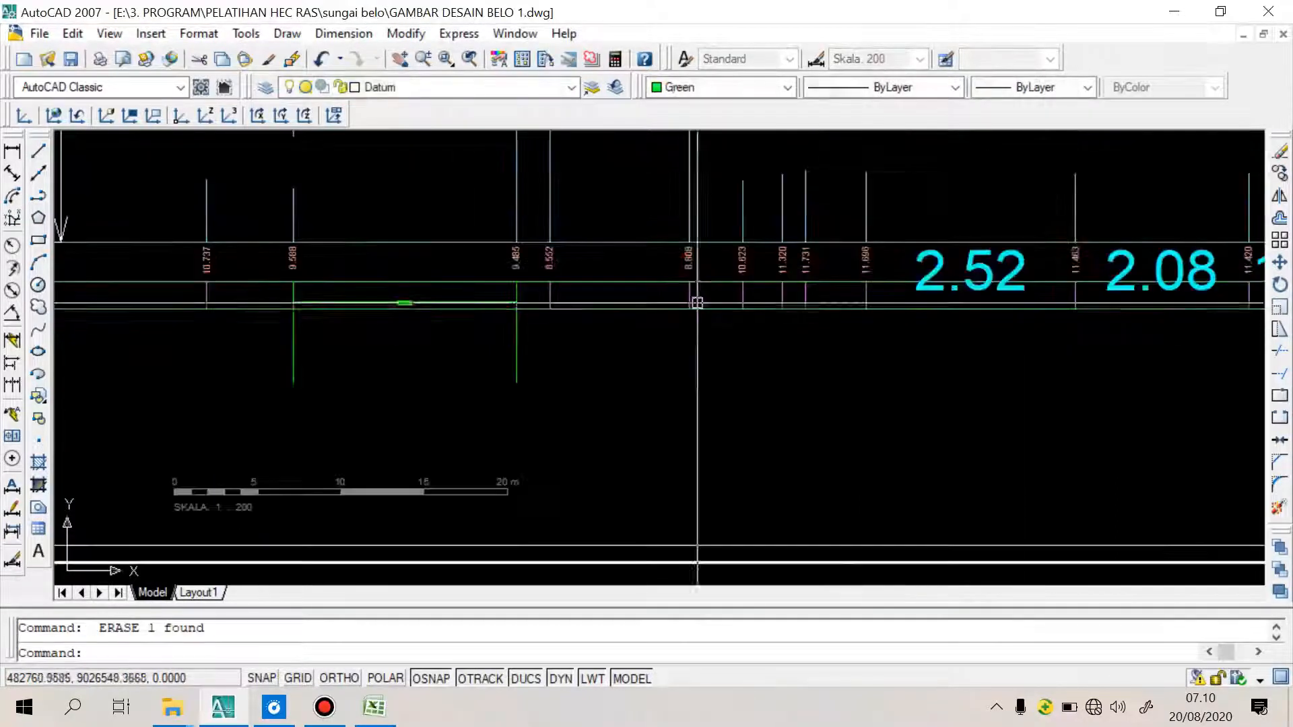
scroll(974, 282, up, 2)
click(980, 261)
text(e)
key(Return)
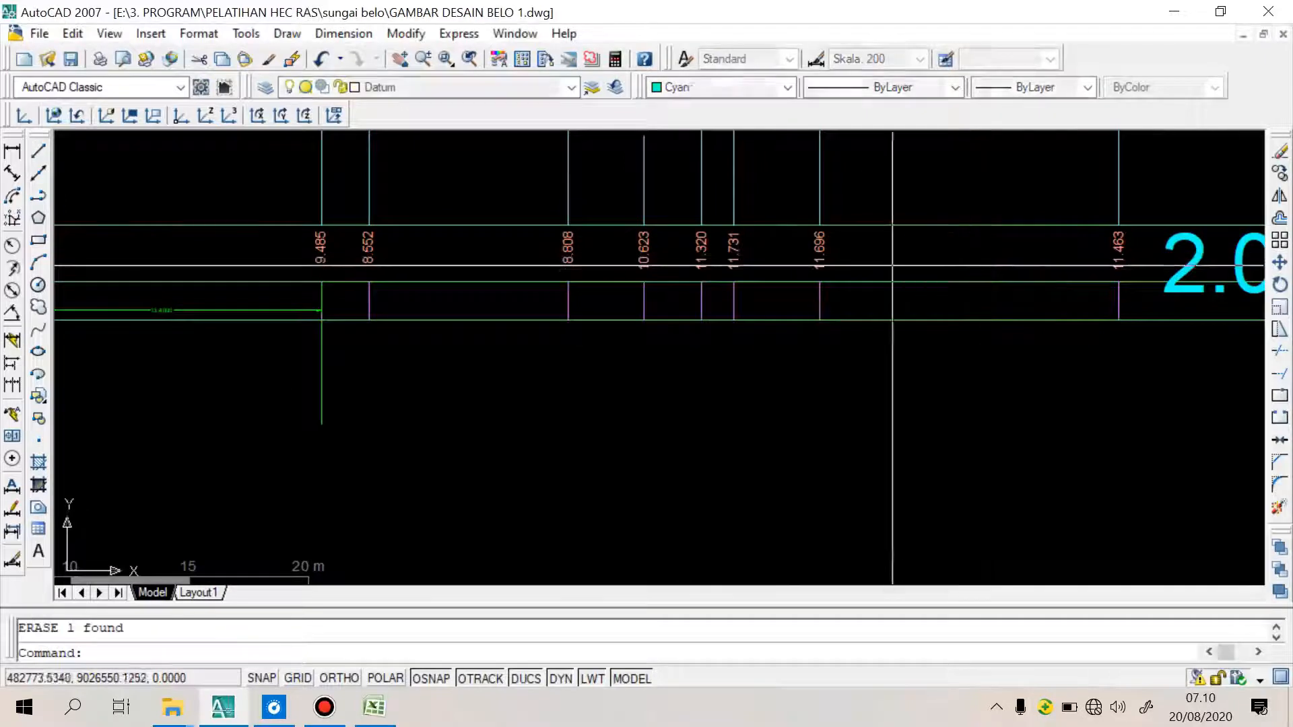
scroll(980, 269, down, 4)
scroll(924, 286, up, 3)
click(924, 286)
text(e)
key(Return)
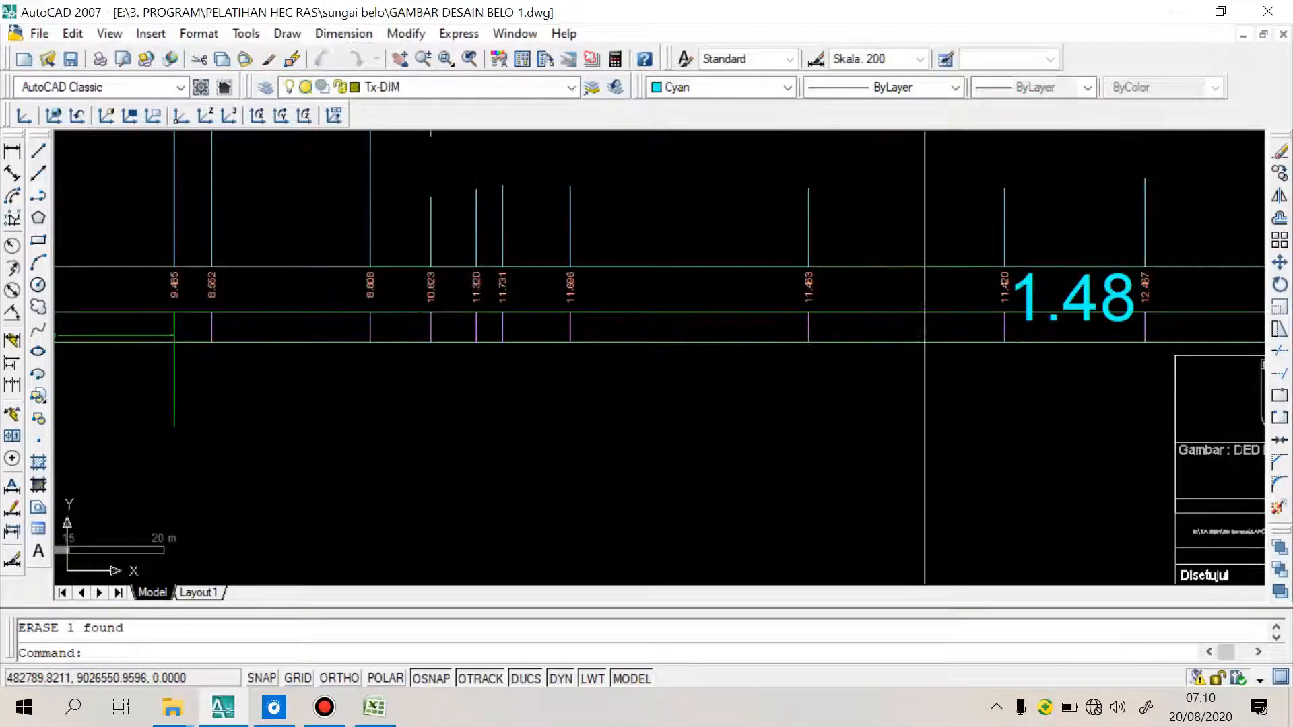
click(1063, 287)
text(e)
key(Return)
scroll(765, 348, down, 3)
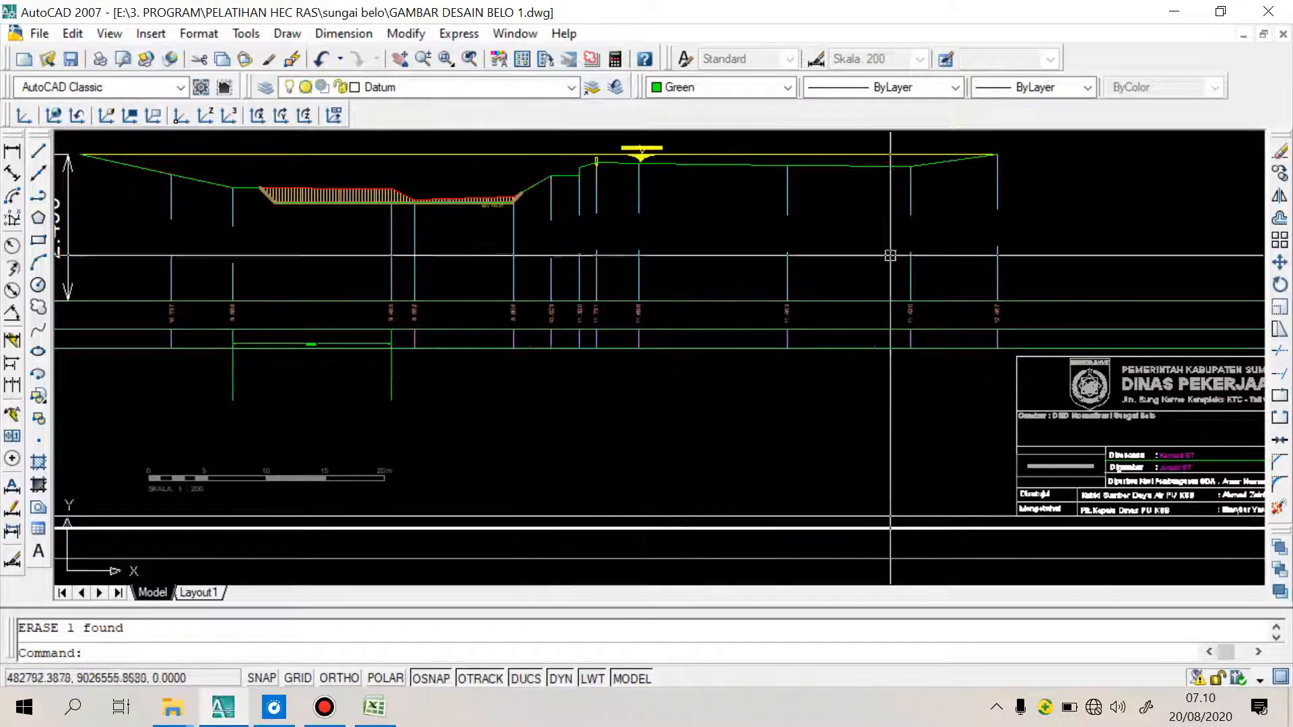
scroll(289, 353, up, 5)
scroll(462, 341, down, 10)
scroll(533, 340, down, 8)
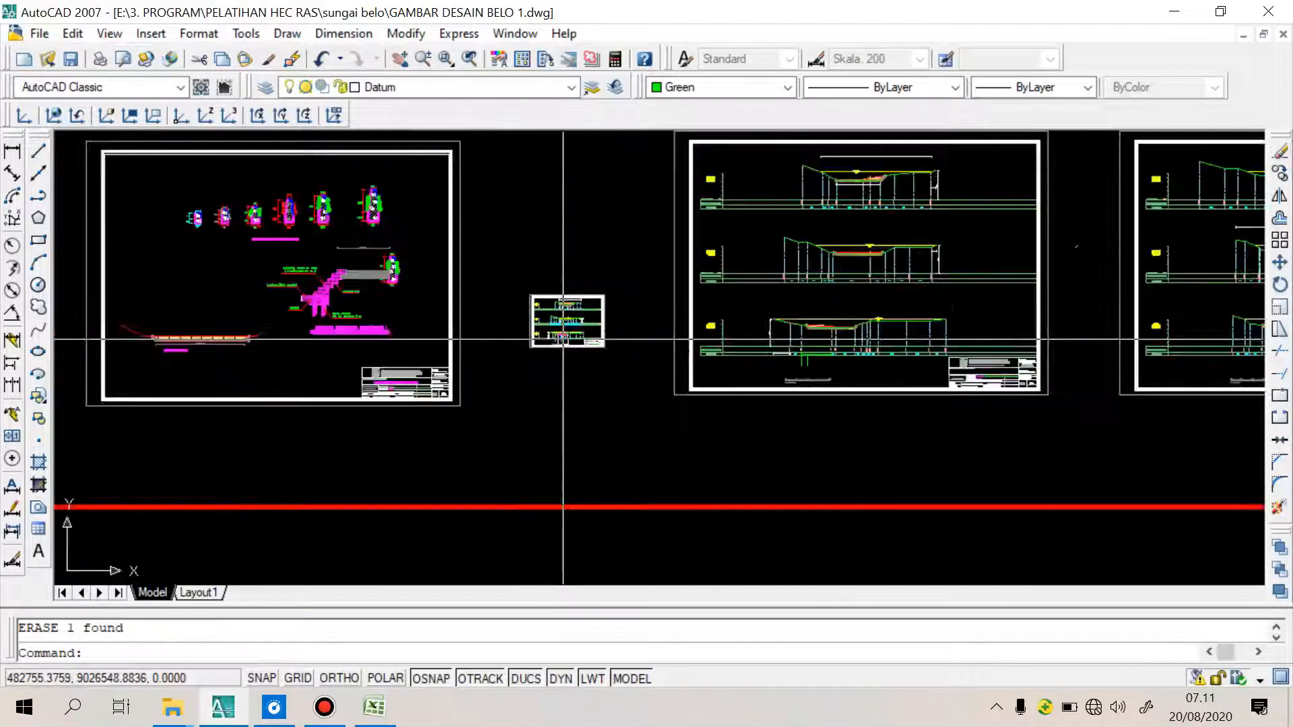
scroll(559, 343, down, 6)
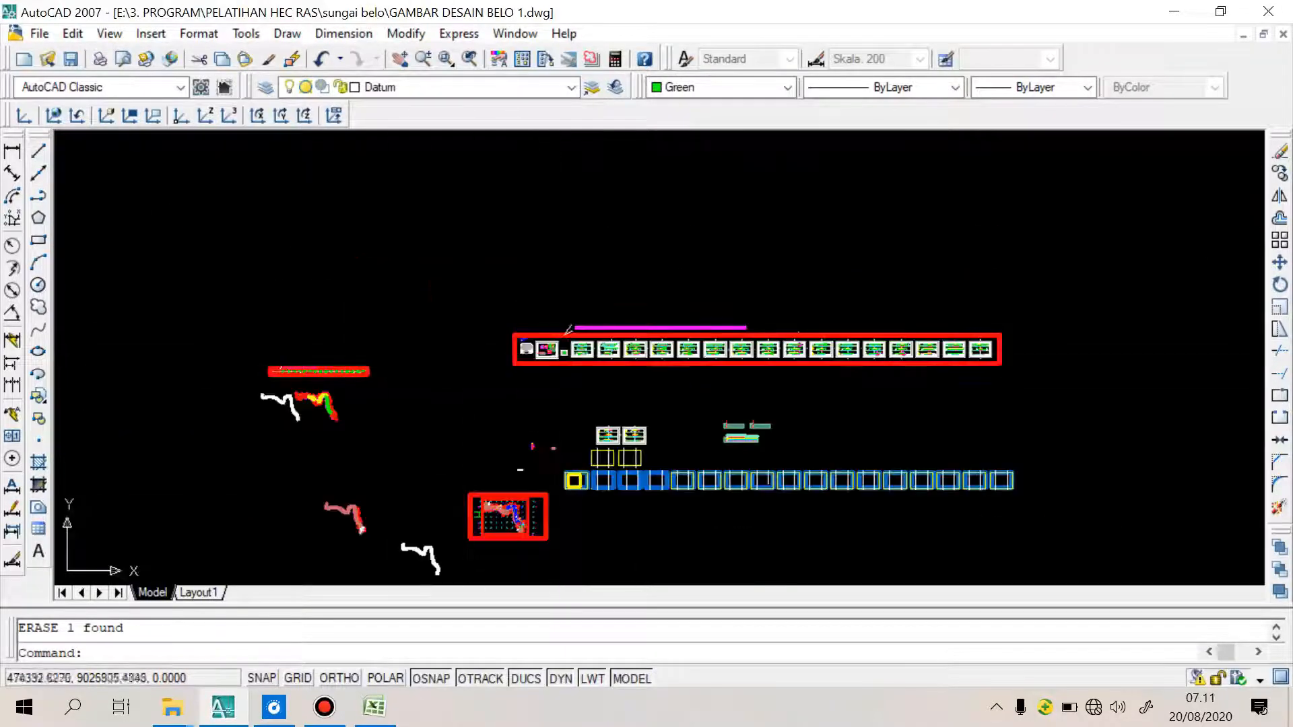
scroll(418, 341, up, 10)
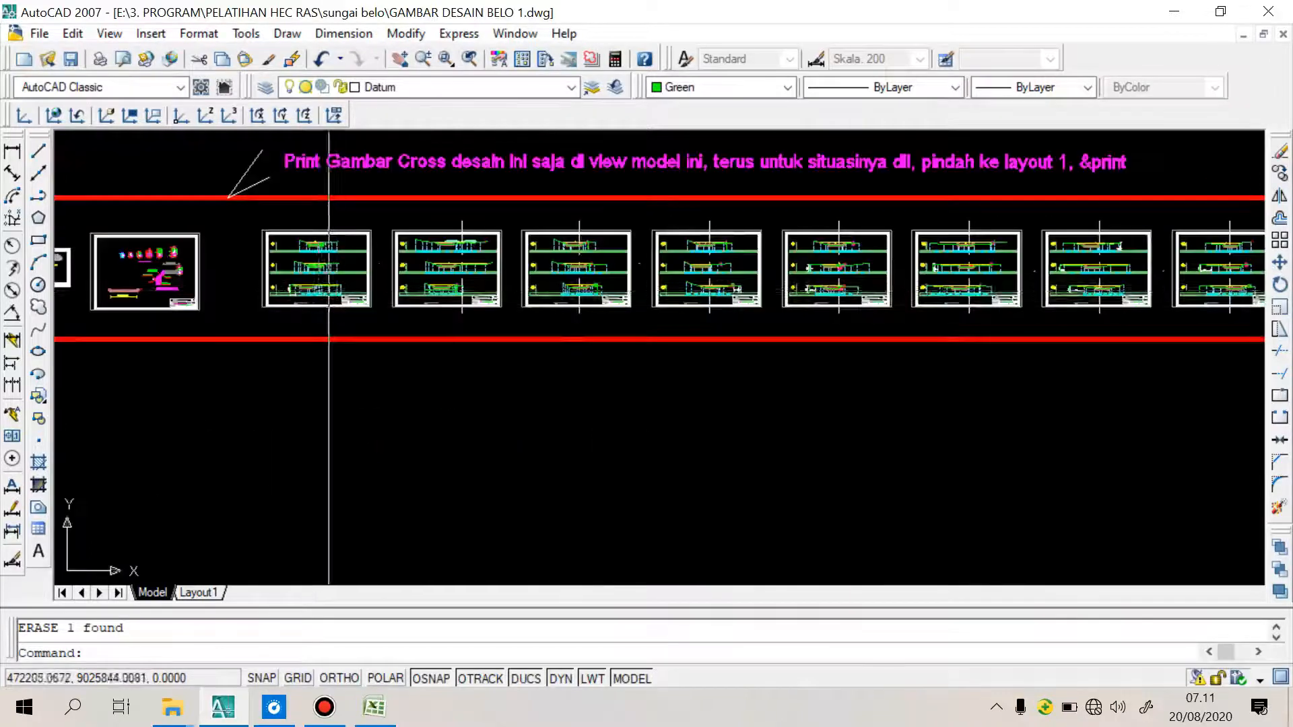
Compare the bottom section's distance row on the scaled sheet with the same row on the other design sheets
scroll(289, 281, up, 5)
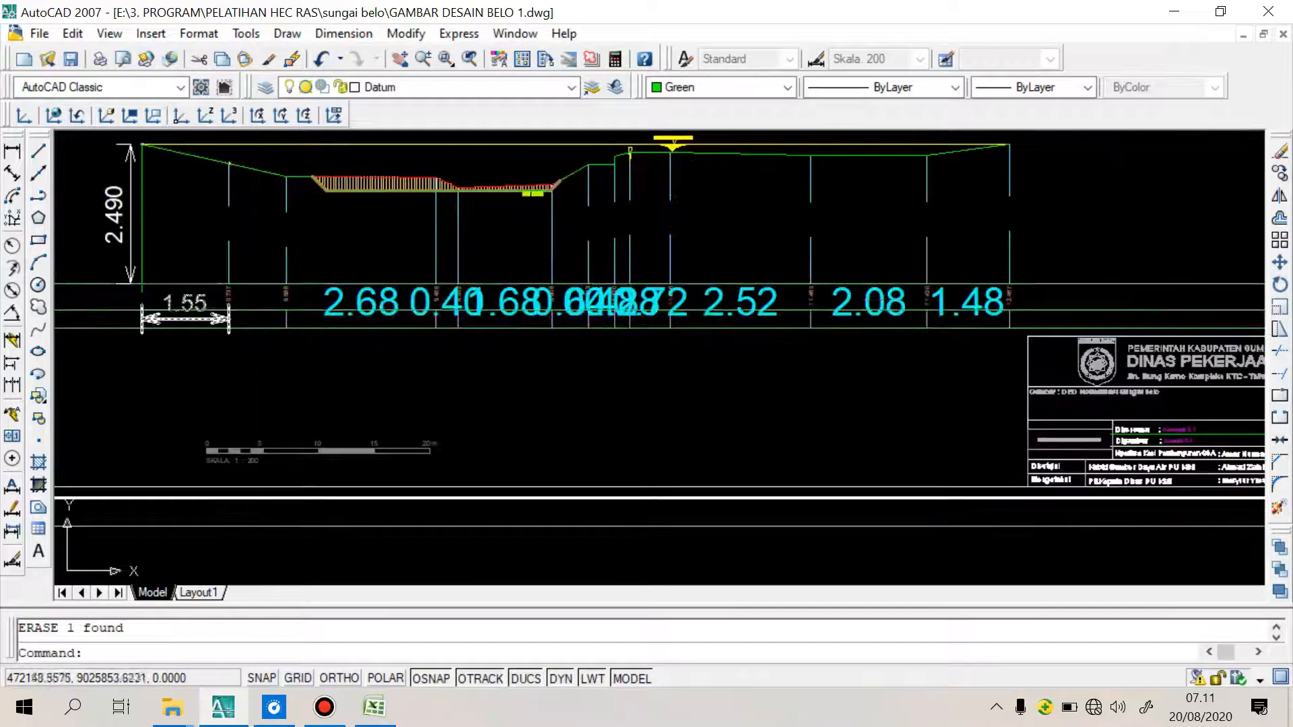
scroll(311, 296, down, 10)
scroll(310, 297, down, 6)
scroll(717, 312, up, 10)
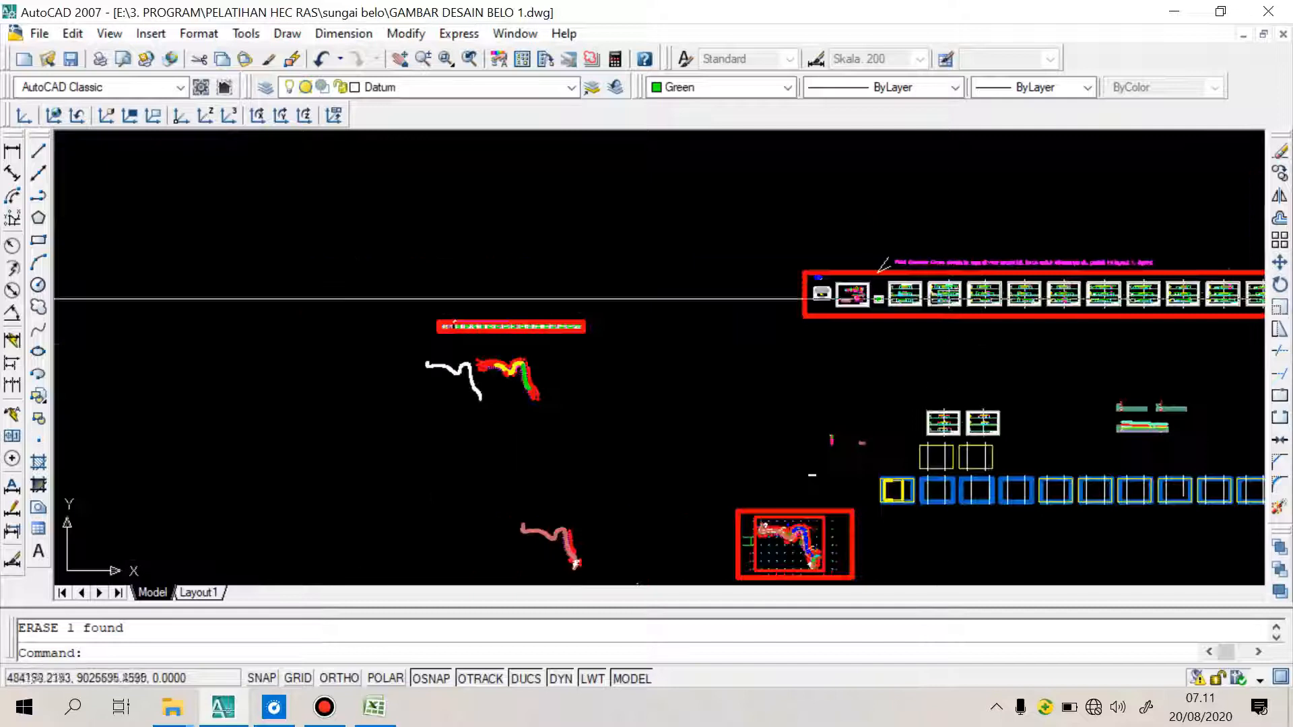
scroll(716, 311, up, 4)
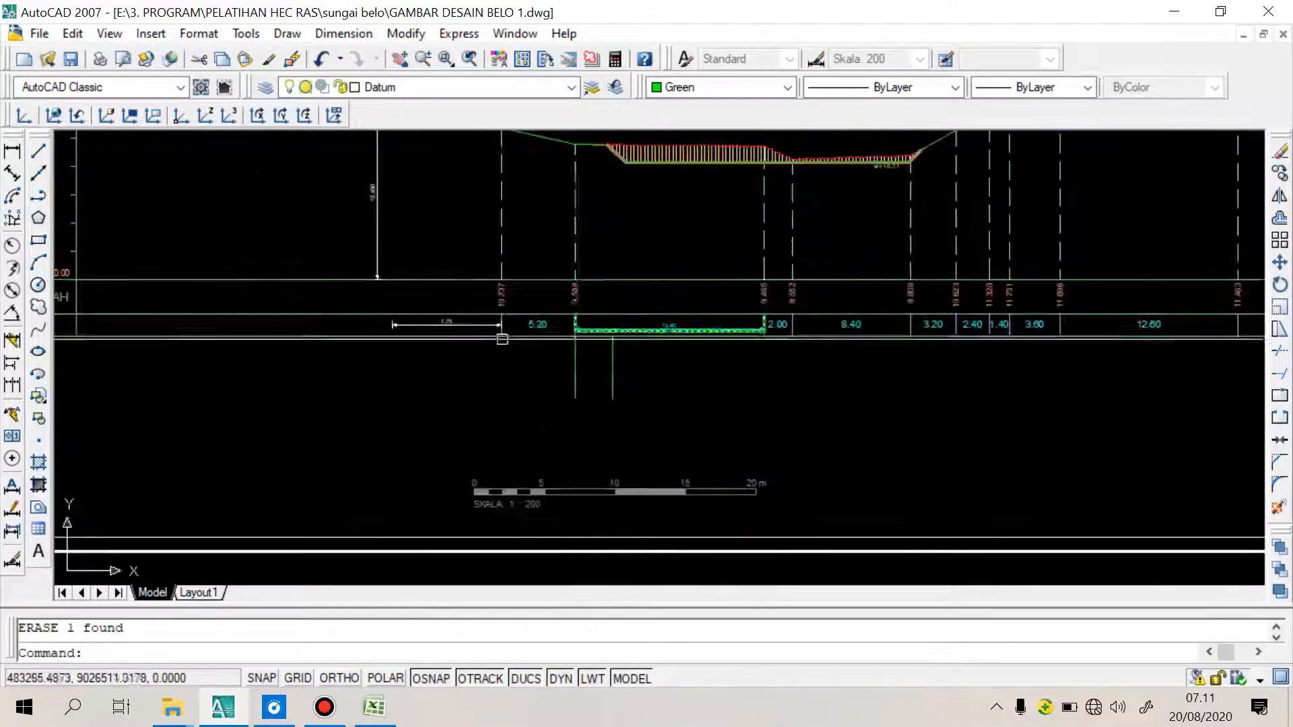
scroll(638, 310, down, 6)
scroll(678, 149, up, 4)
scroll(439, 307, up, 6)
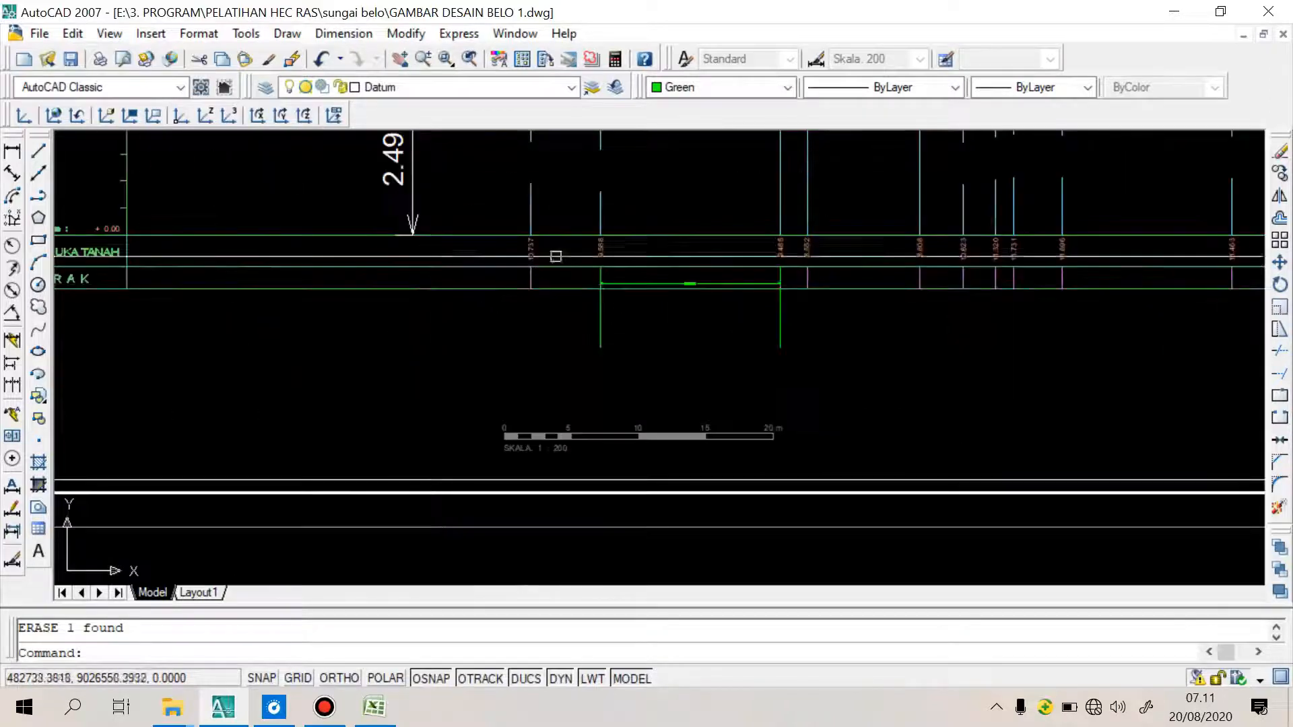
Add a linear dimension between the 10.737 and 9.588 elevation lines in the bottom section's distance row
click(8, 153)
scroll(529, 290, up, 3)
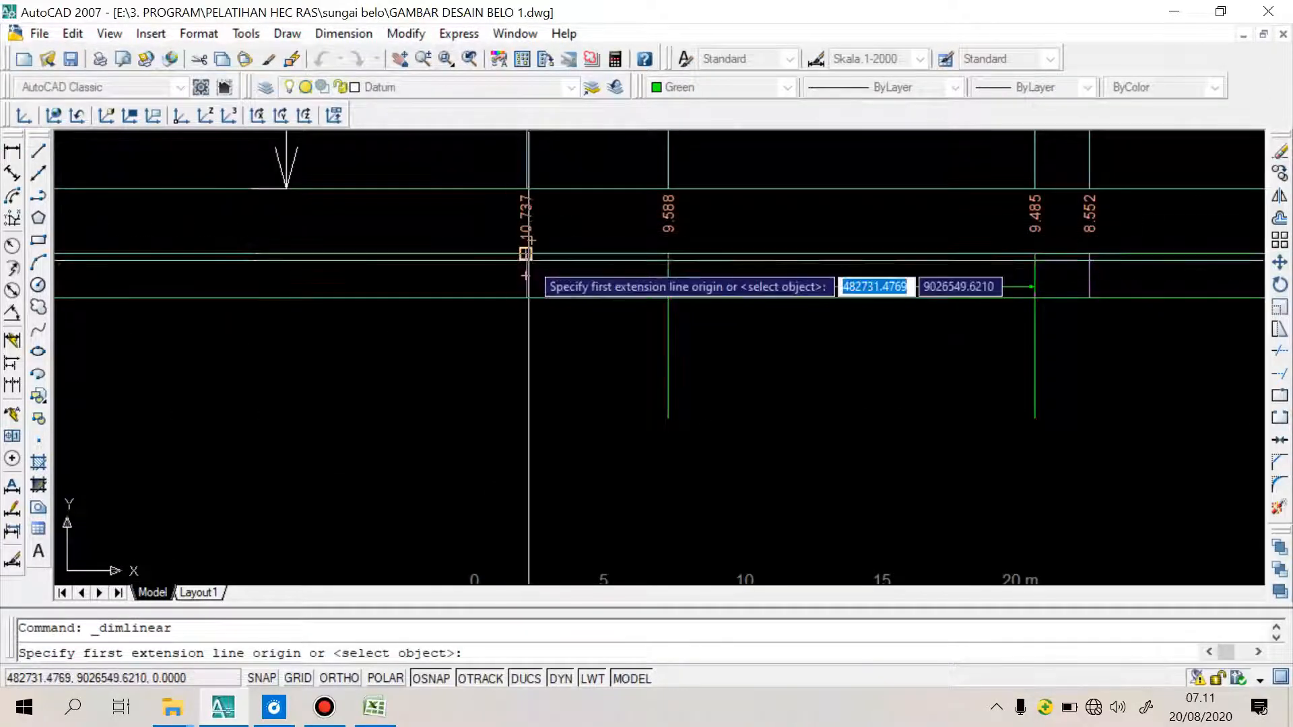
click(529, 255)
click(669, 255)
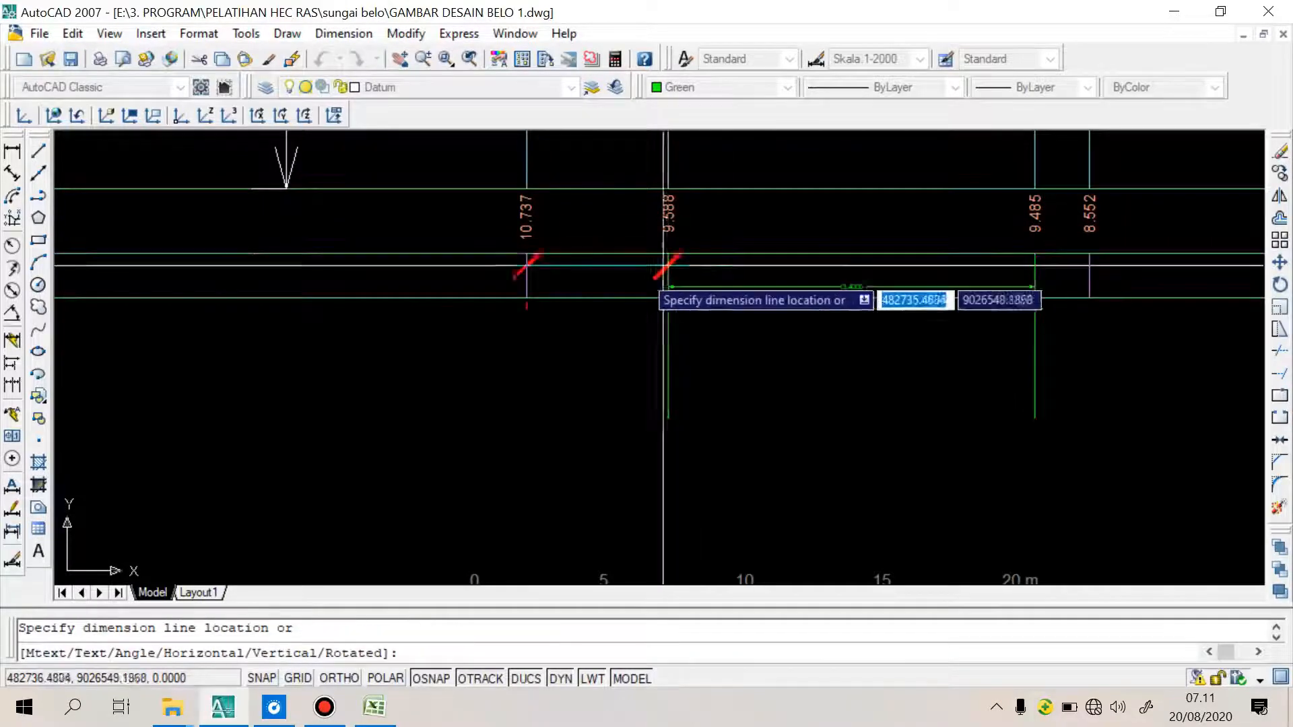
click(619, 270)
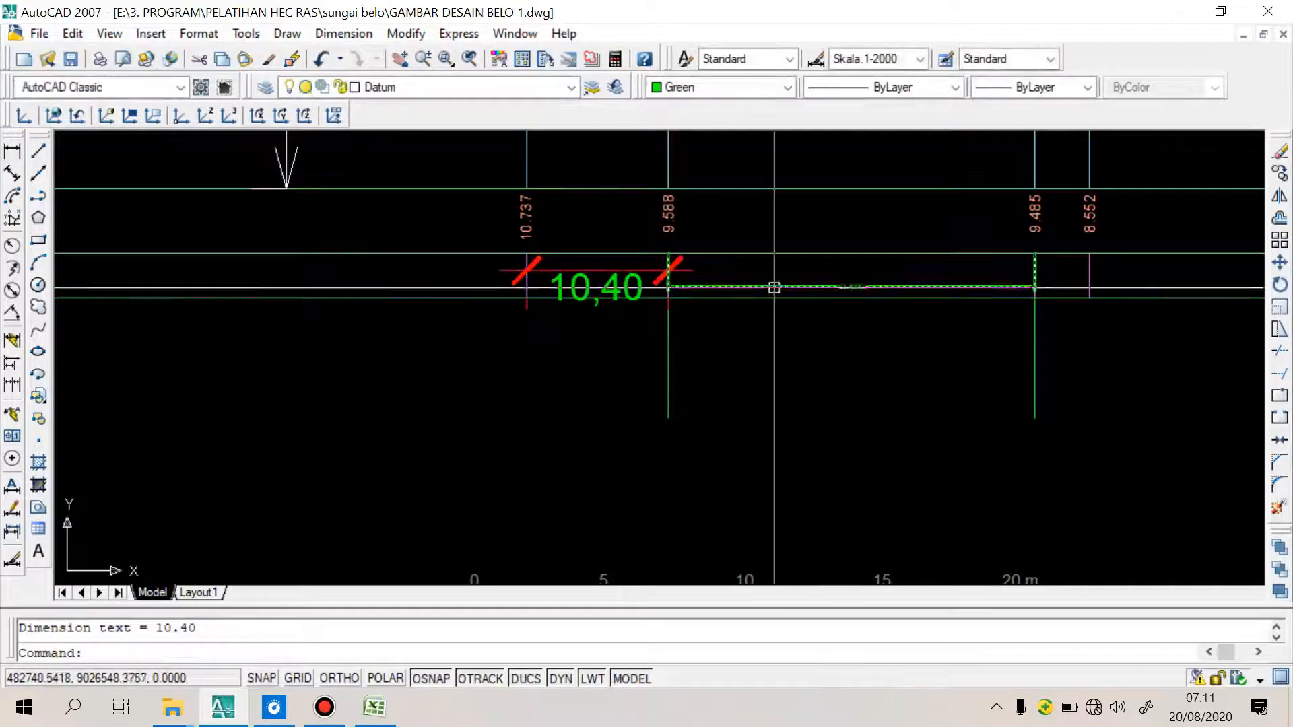
Match the new dimension between the 10.737 and 9.588 elevations to the properties of the 13.4000 dimension
text(ma)
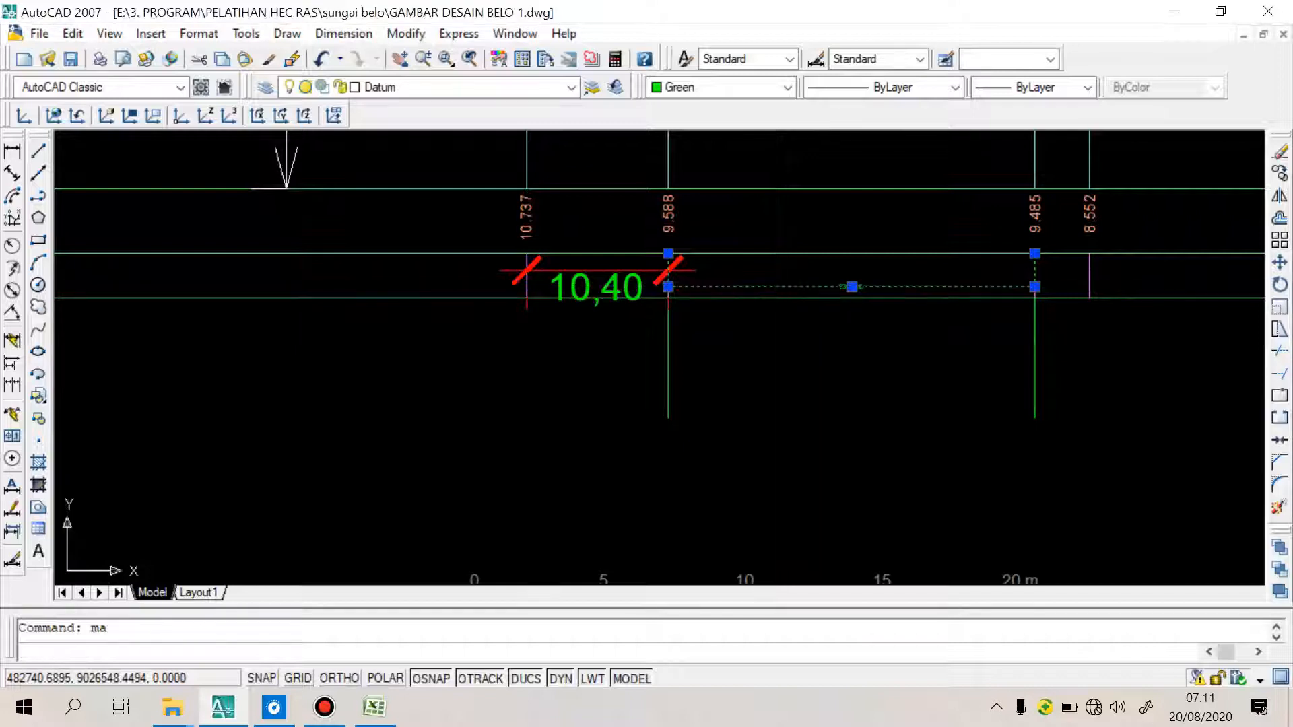
key(Return)
click(604, 269)
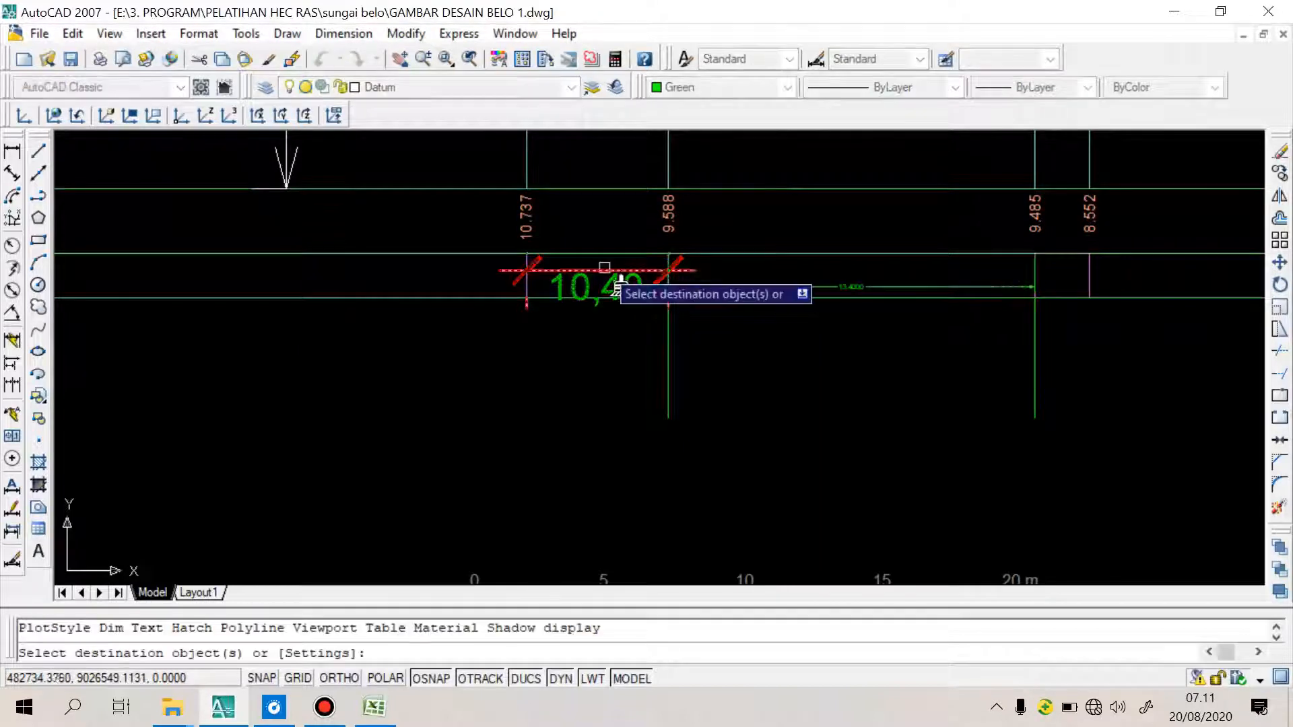
scroll(586, 277, up, 5)
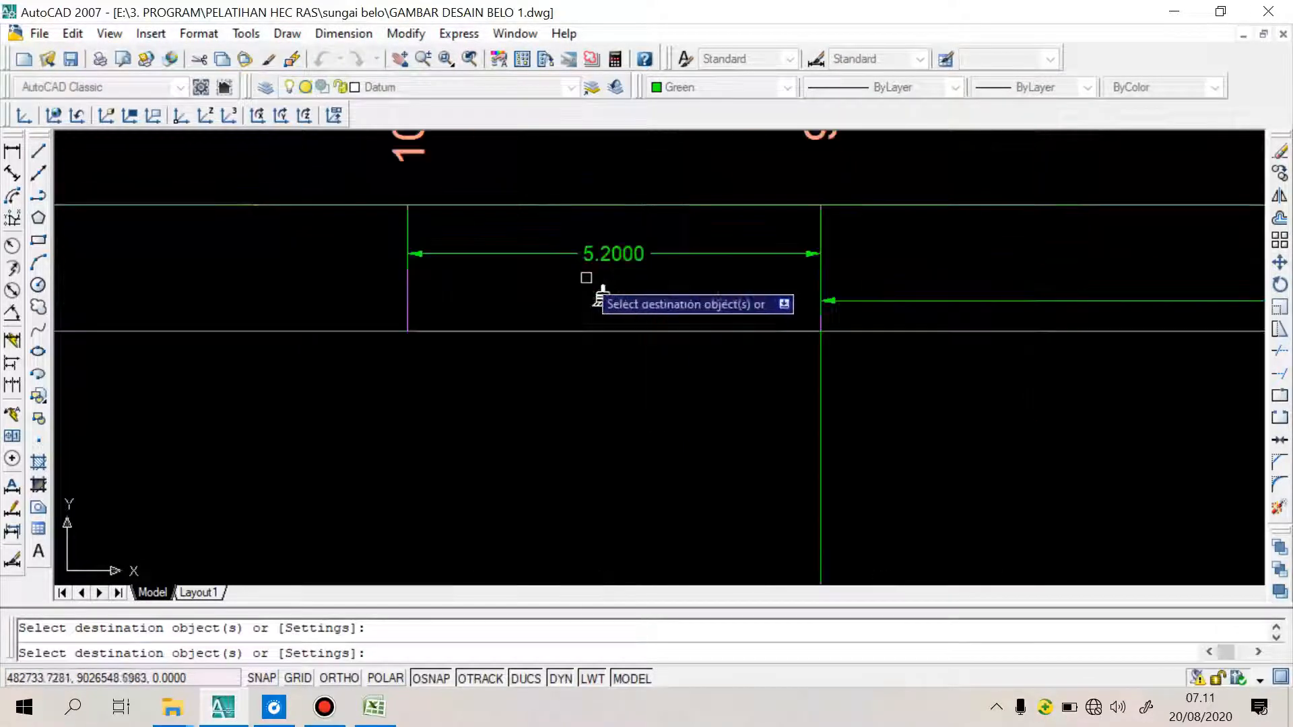
scroll(485, 336, down, 6)
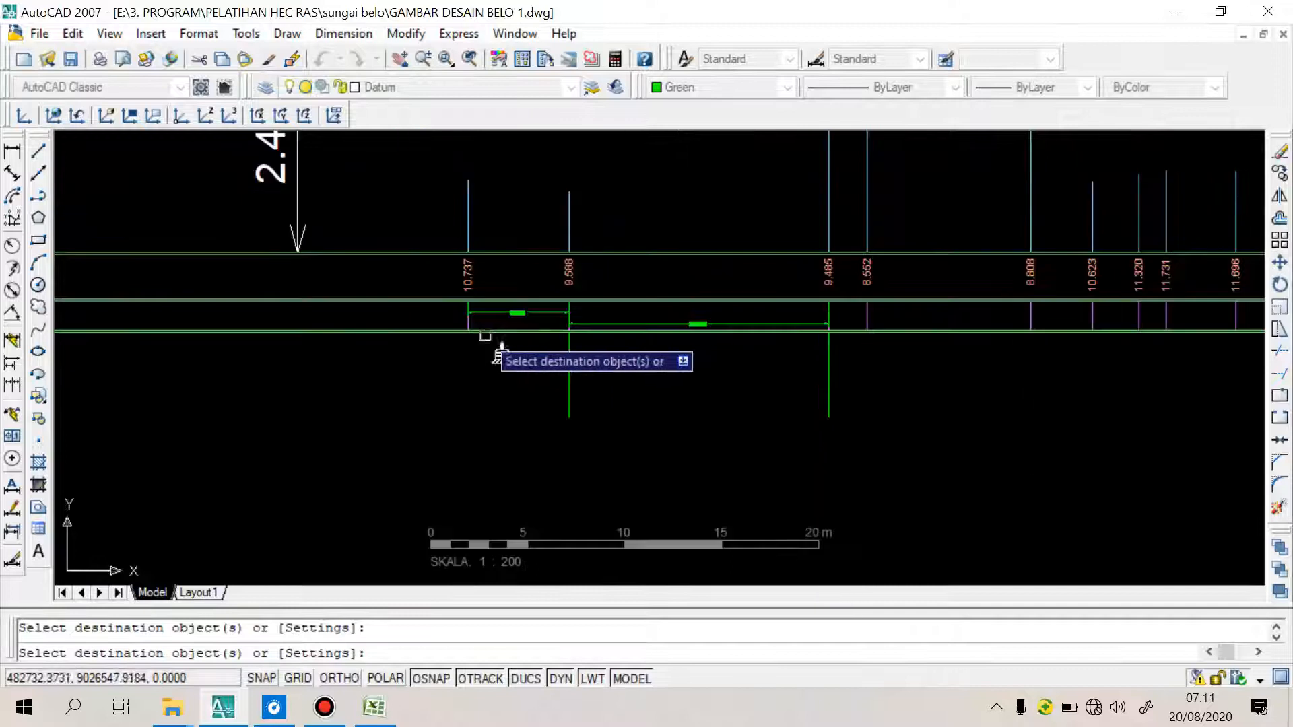
Make Standard the current dimension style and add a linear dimension between the 9.485 and 8.552 elevation lines
click(893, 65)
click(867, 386)
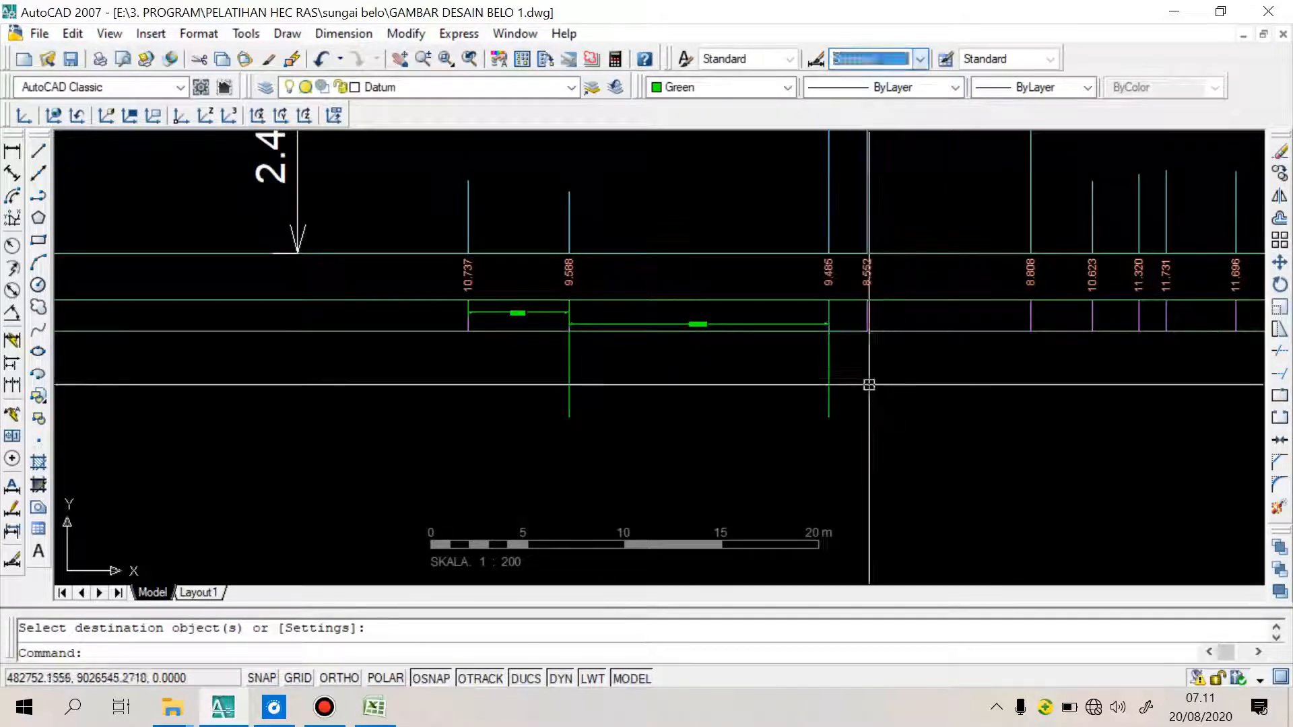
click(12, 153)
scroll(805, 320, up, 3)
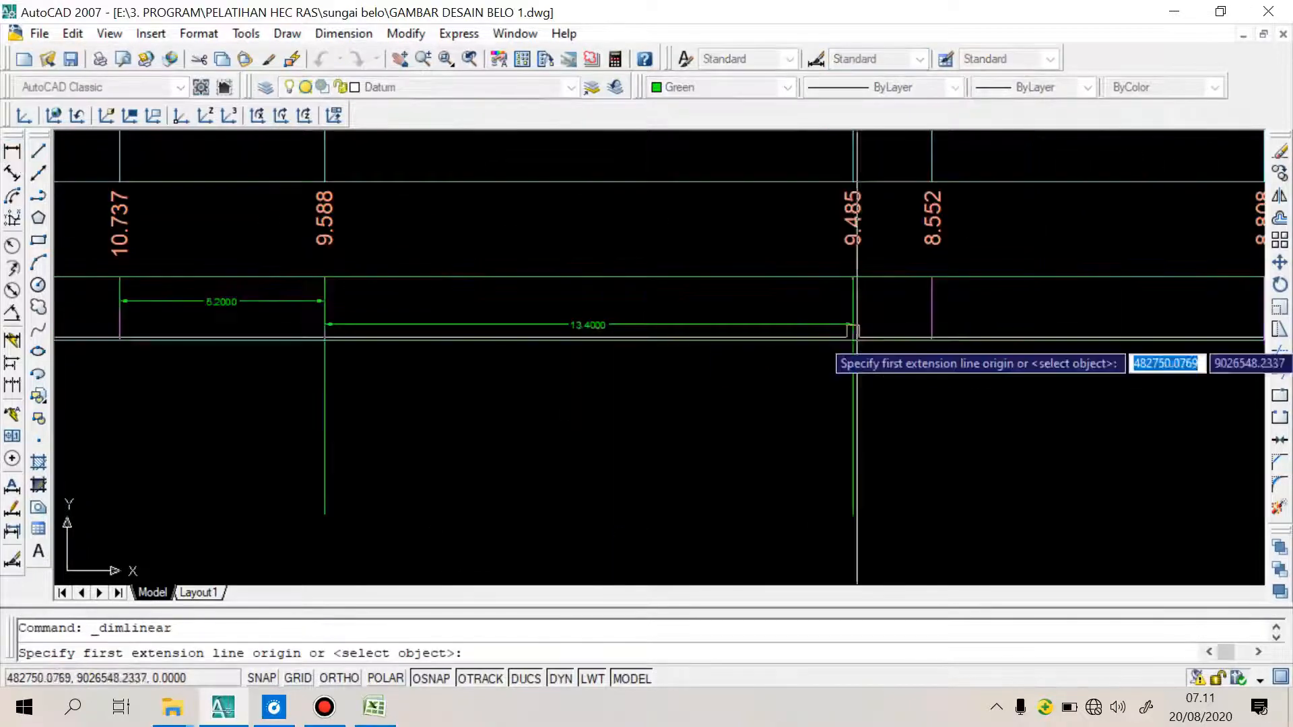
click(933, 276)
click(853, 276)
click(911, 299)
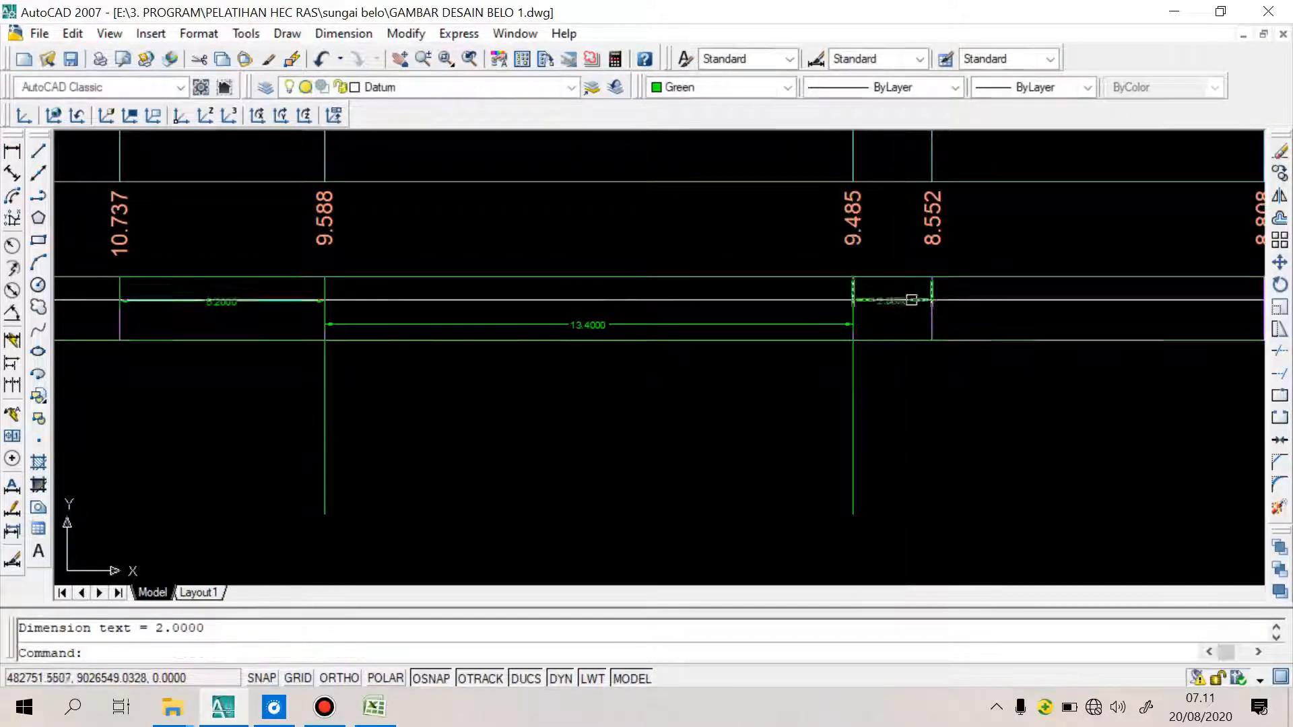
Compare the new spacing dimensions on the scaled sheet with the distance row of the full-size cross-section sheet
scroll(911, 300, up, 3)
scroll(912, 299, down, 10)
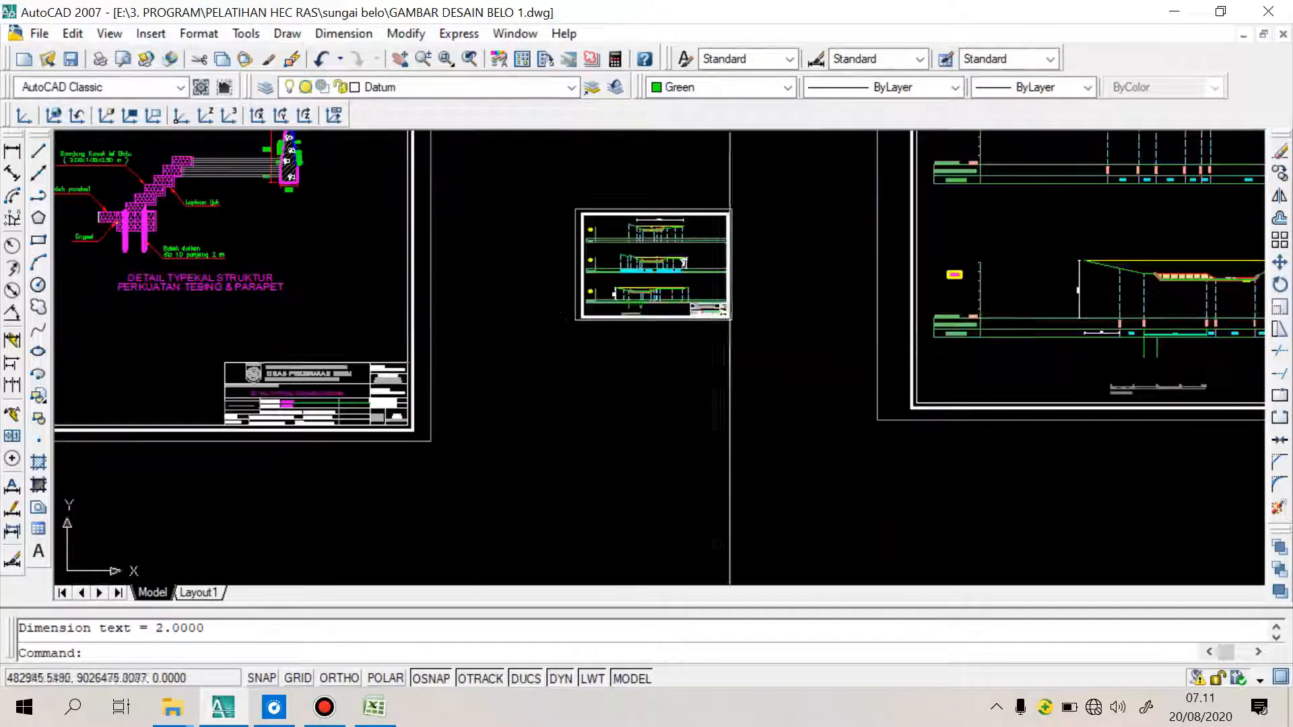
scroll(837, 308, up, 10)
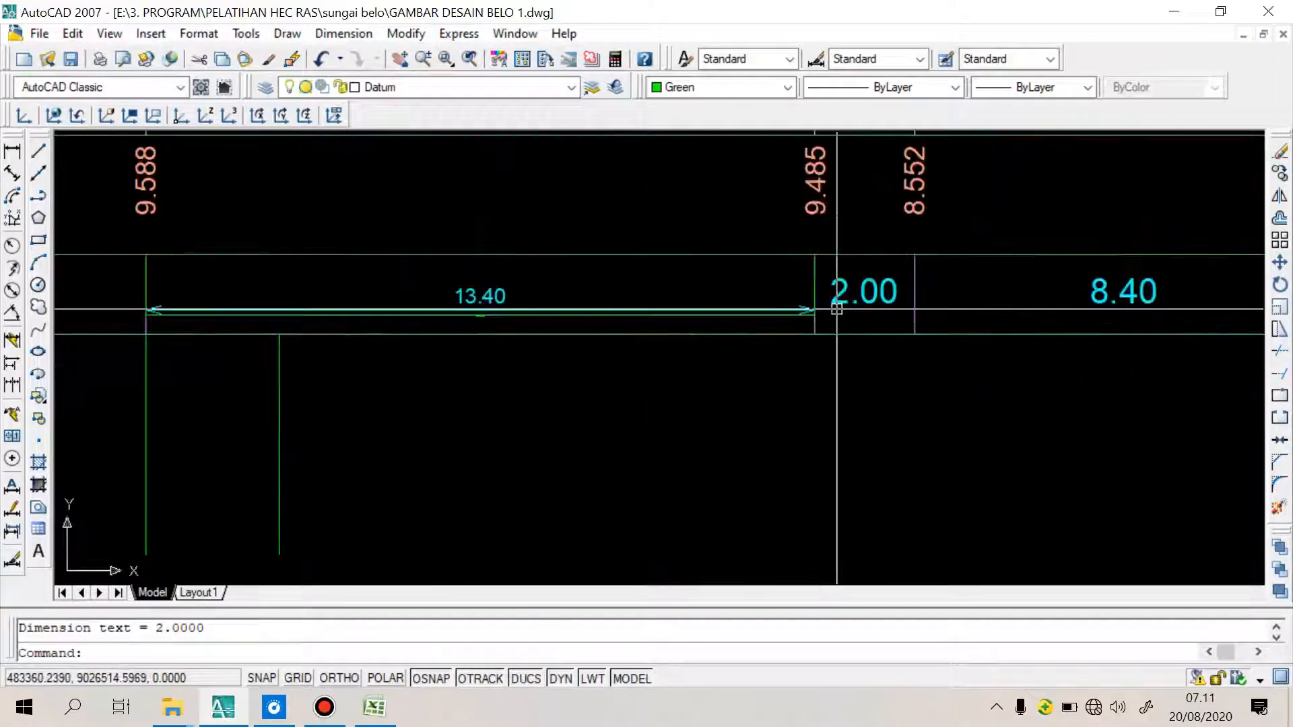
scroll(984, 297, down, 11)
scroll(396, 273, up, 5)
scroll(326, 215, up, 4)
scroll(402, 310, up, 6)
scroll(402, 310, down, 3)
scroll(632, 339, down, 8)
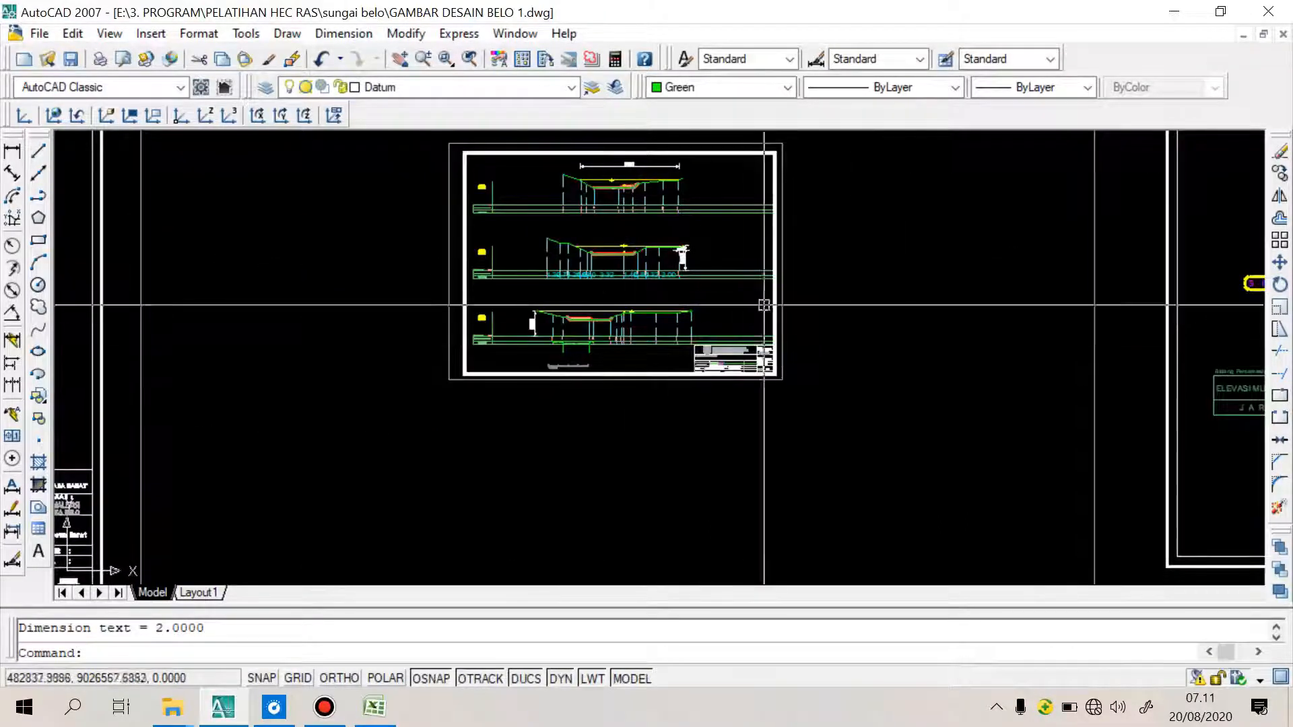
Examine the scaled sheet beside the structure detail and cover sheets, and the two red-framed rows of design sheets
scroll(687, 258, up, 5)
scroll(854, 297, down, 8)
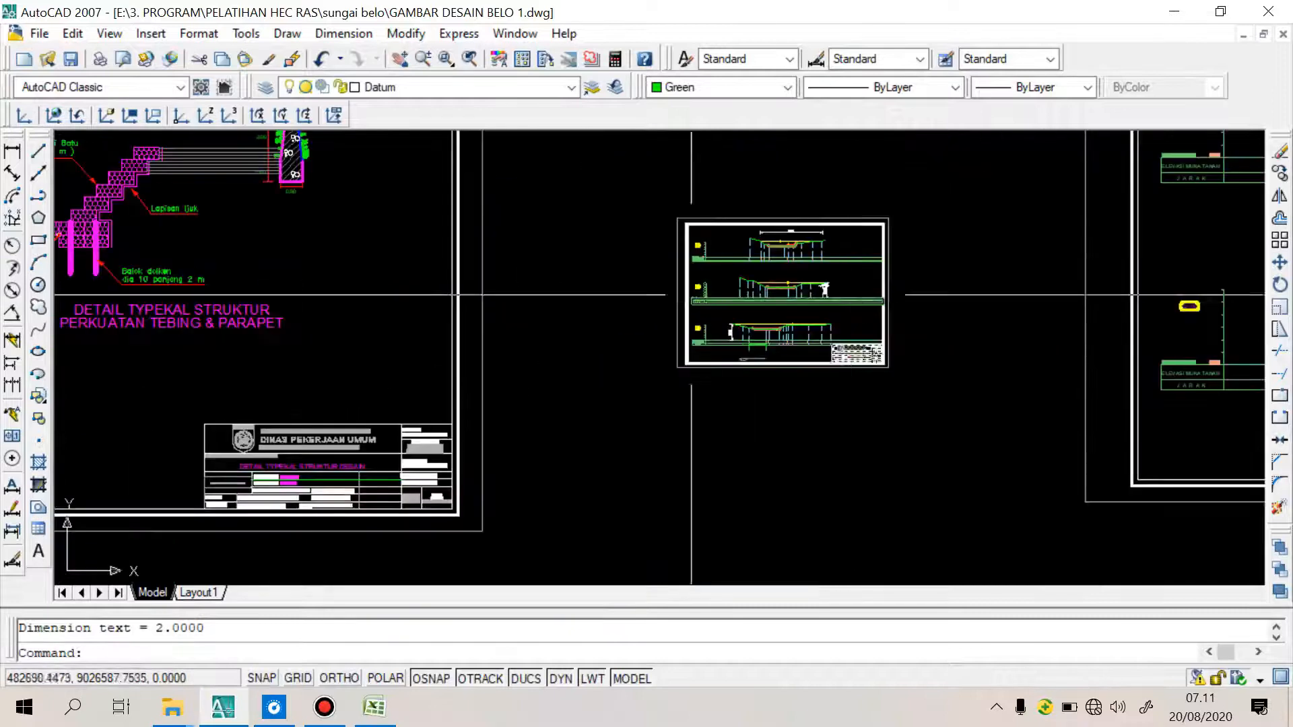
scroll(816, 311, down, 5)
scroll(408, 258, up, 10)
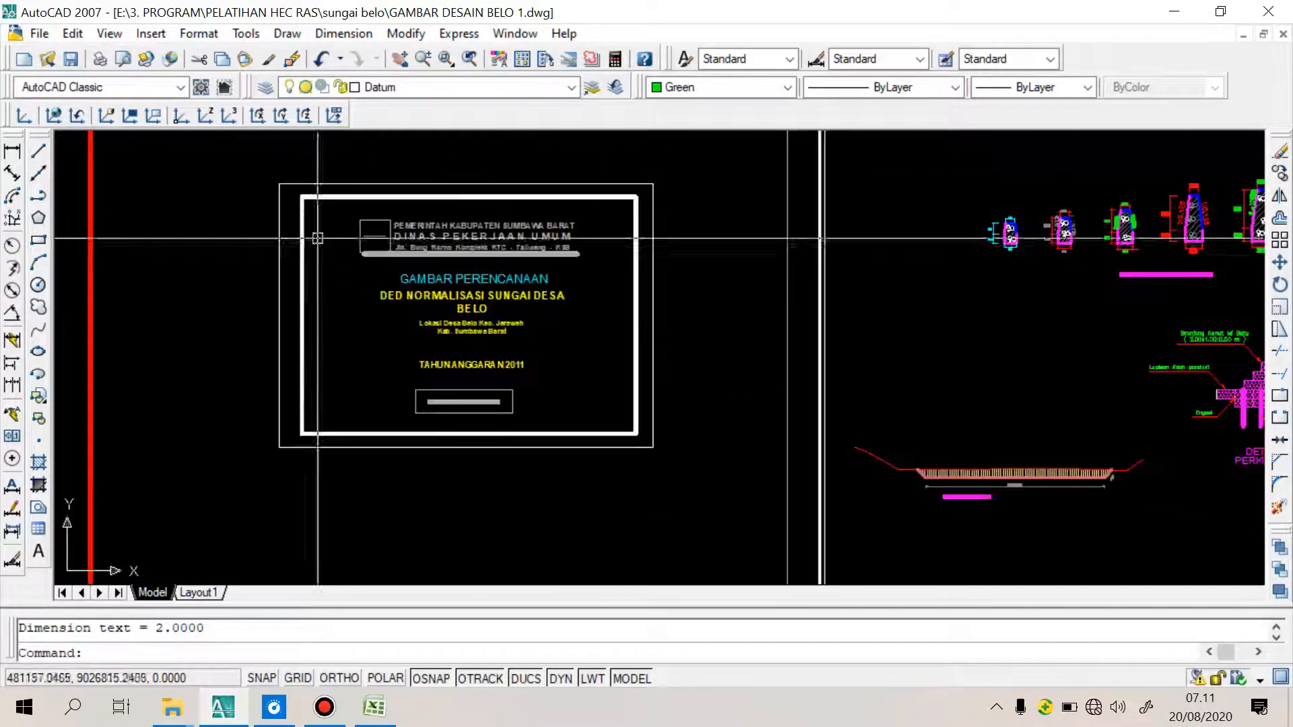
scroll(731, 299, down, 8)
scroll(731, 297, down, 4)
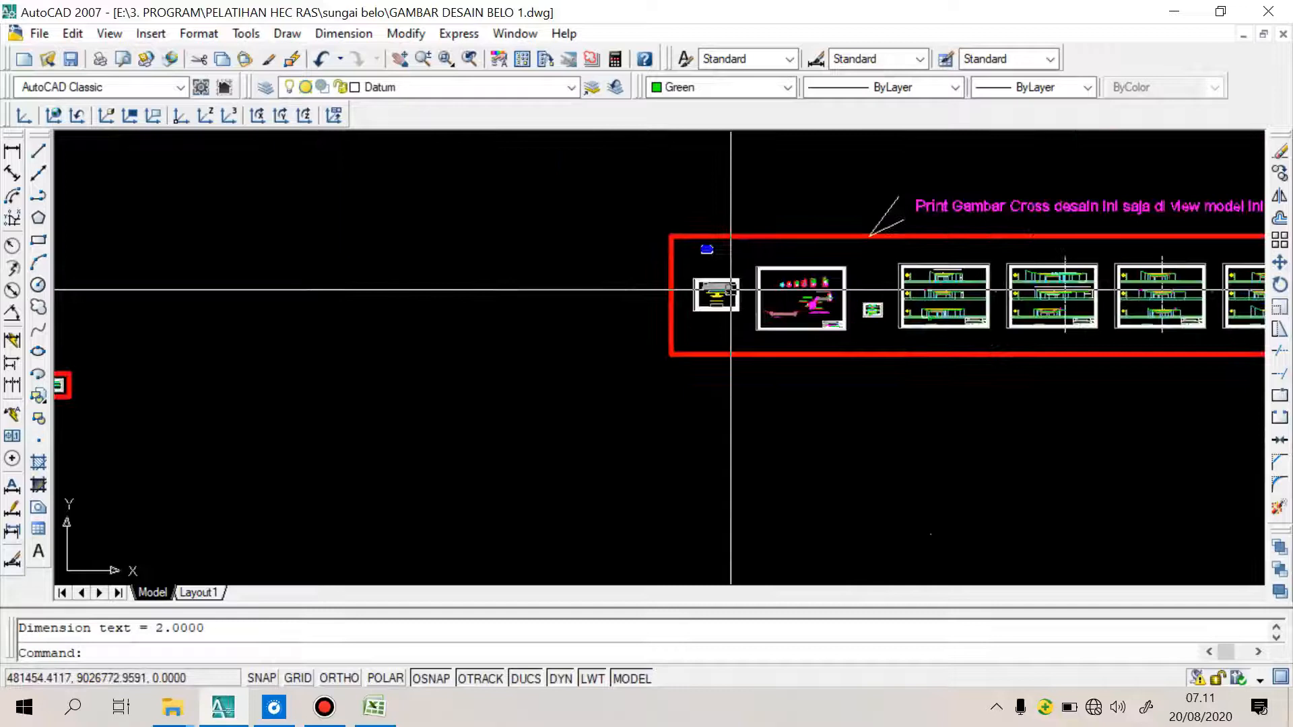
scroll(811, 284, down, 2)
click(811, 282)
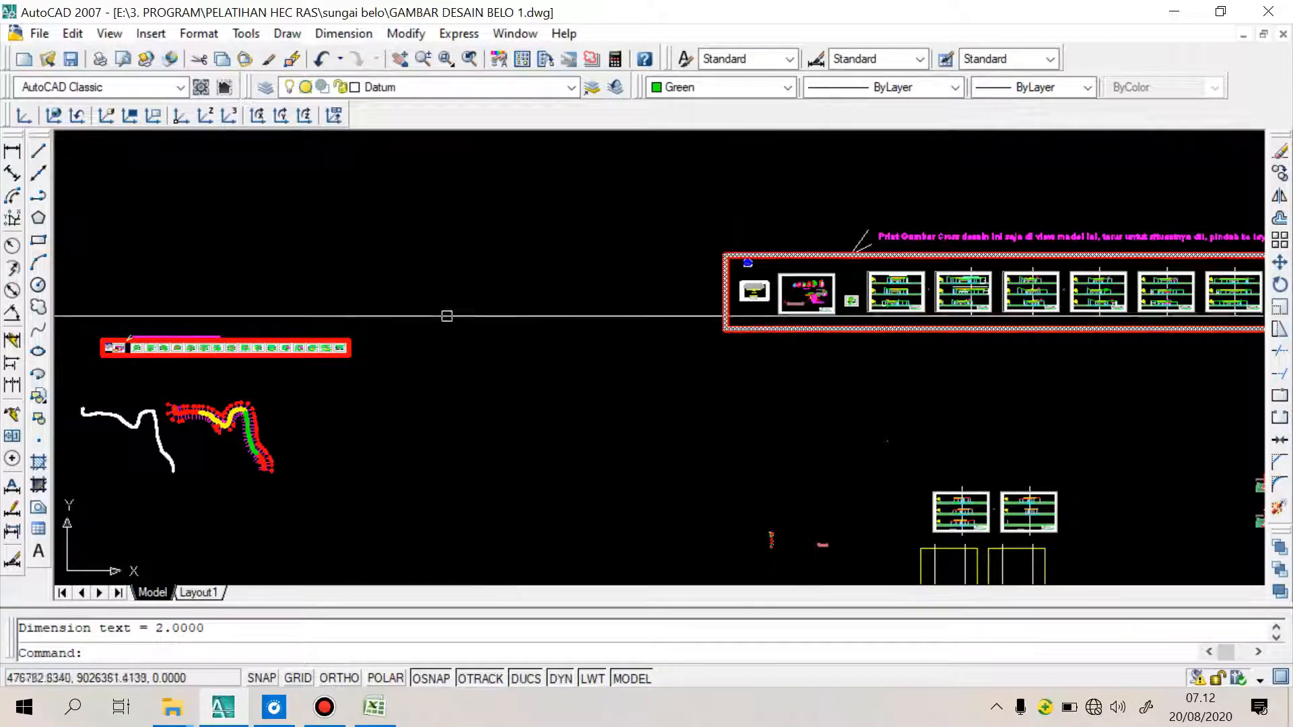
scroll(111, 349, up, 8)
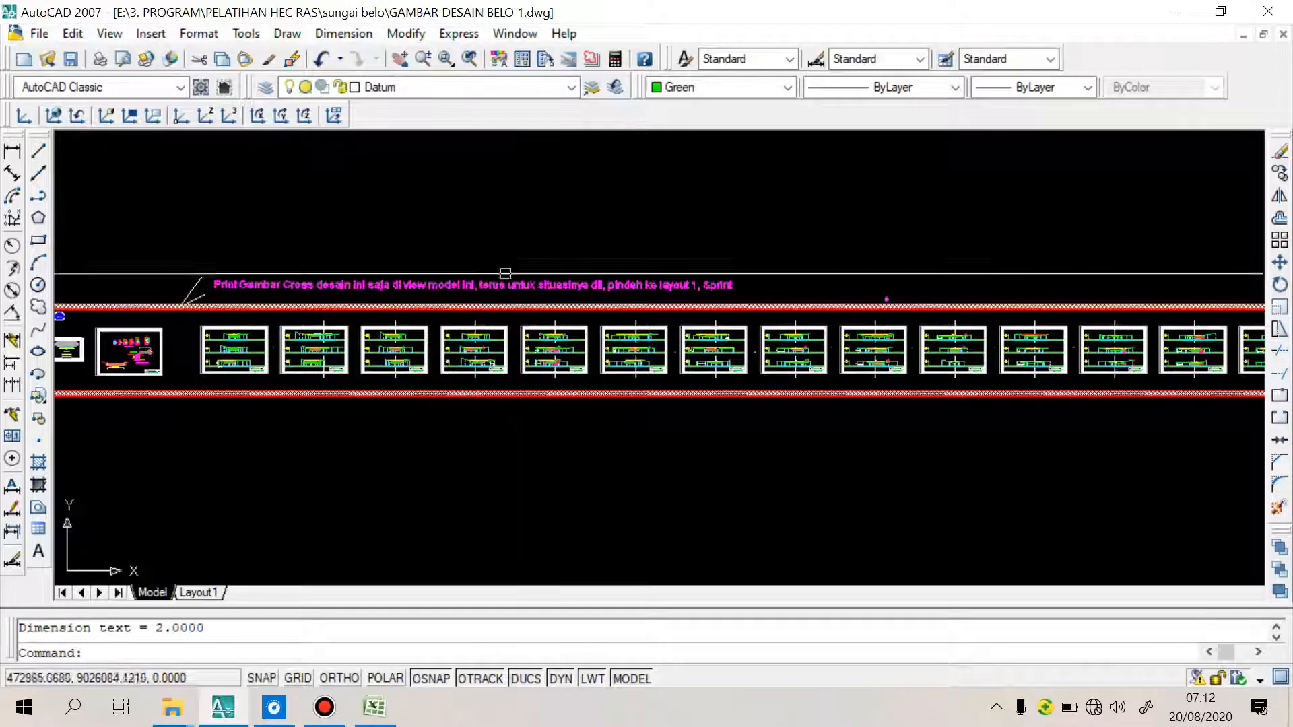
Switch to the EMBUNG CIKUYA.dwg drawing and look over how its situation maps and section sheets are arranged
click(528, 42)
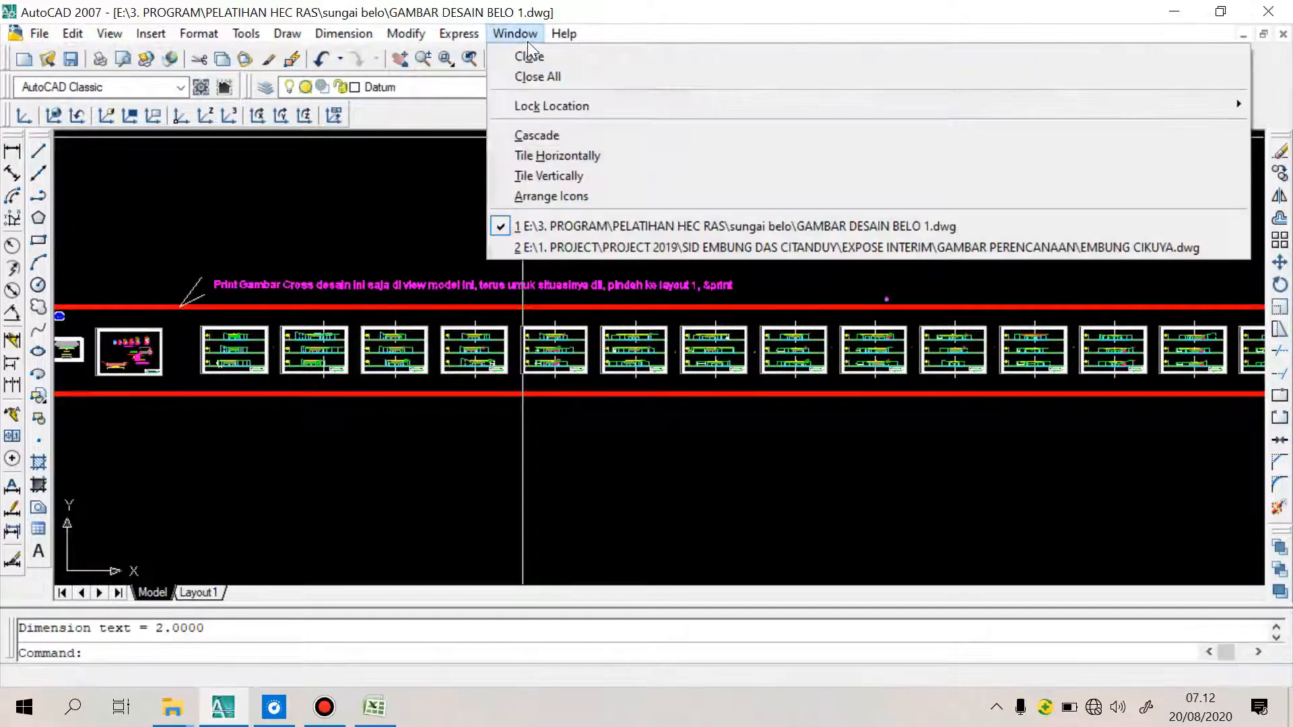
click(696, 241)
scroll(723, 236, down, 4)
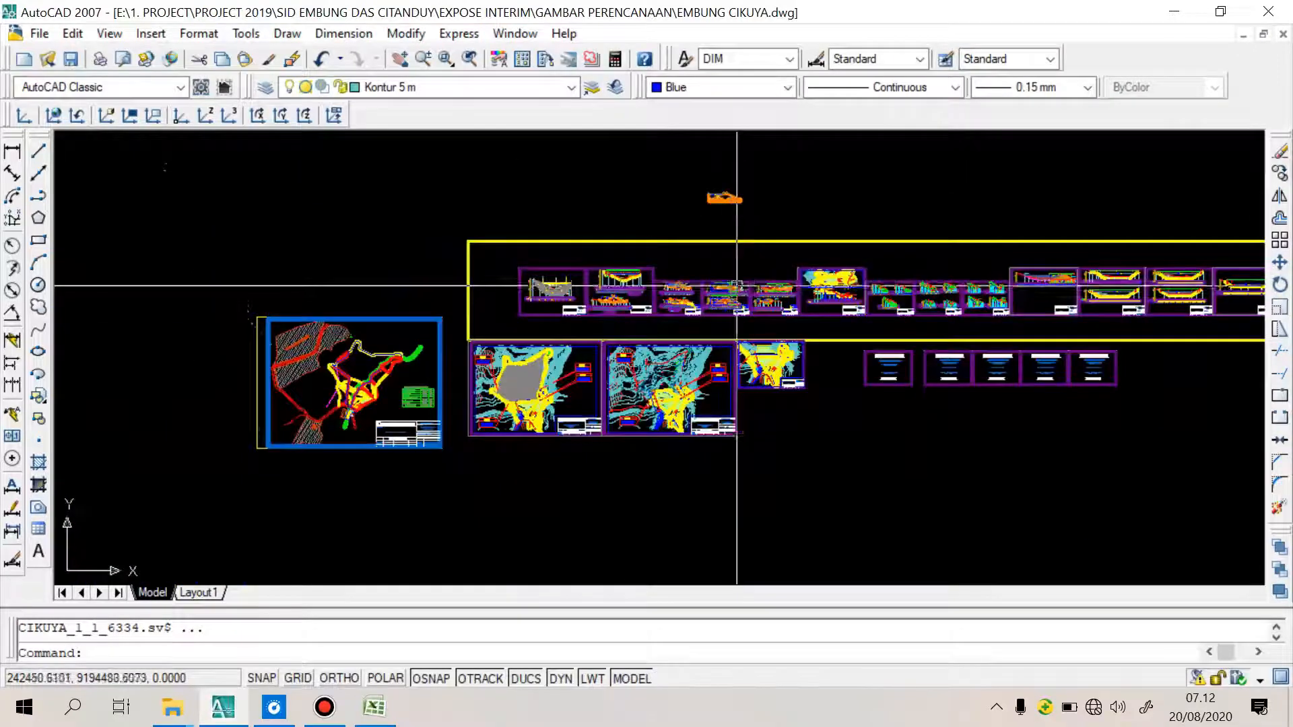
scroll(280, 302, down, 2)
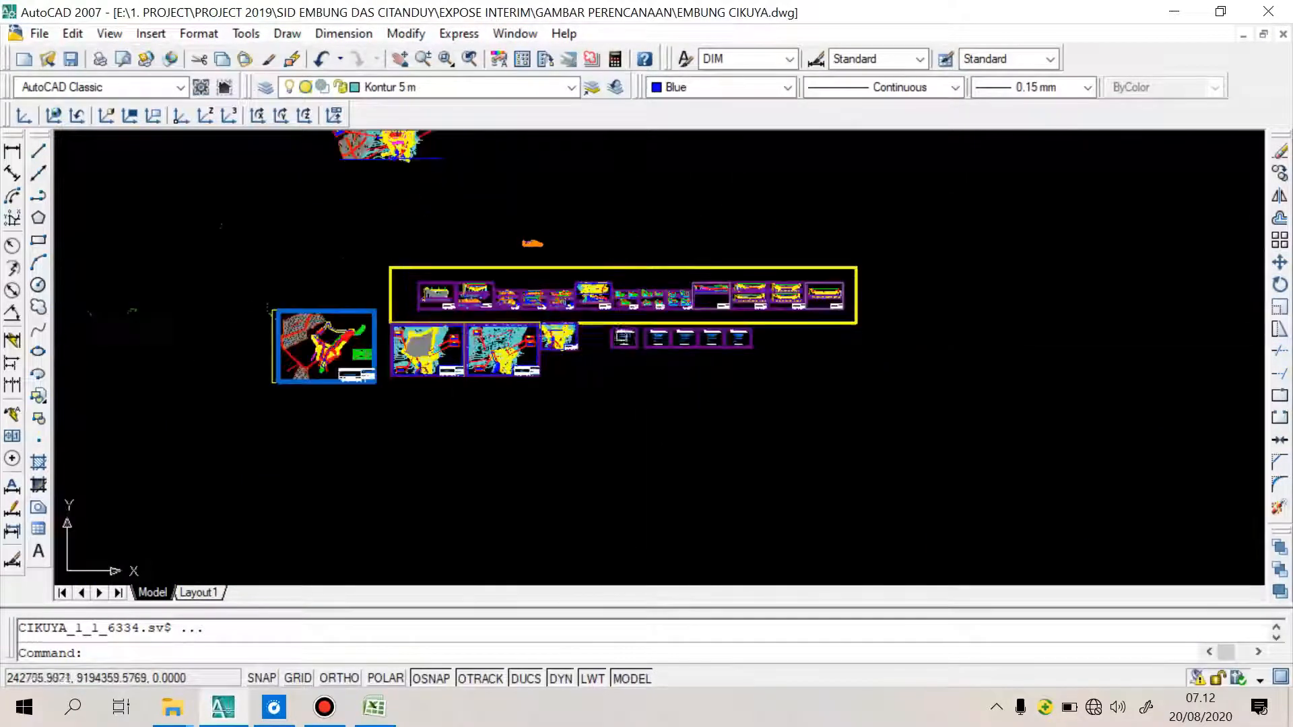
scroll(413, 367, up, 5)
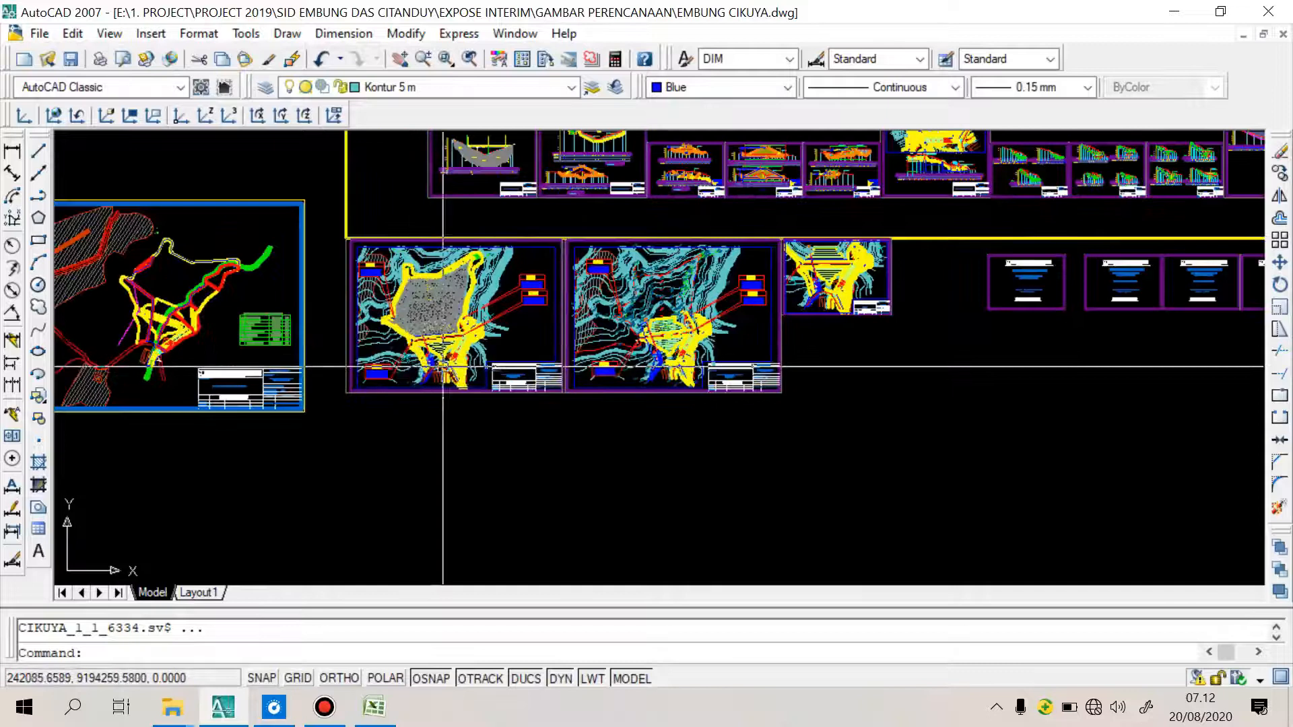
scroll(443, 367, down, 5)
scroll(798, 315, up, 4)
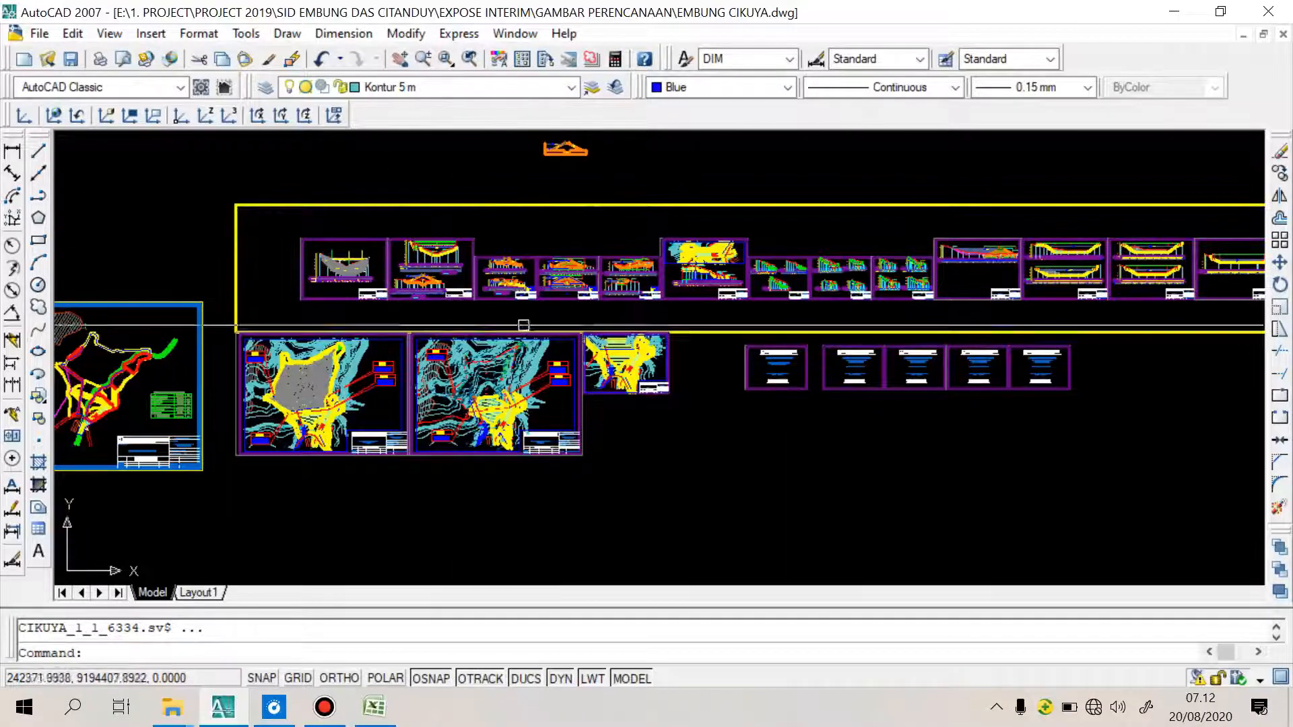
Examine the first situation map's title block, selecting the SITUASI UMUM EMBUNG CIKUYA KONDISI TERGALI title and SKALA 1:2000 text
scroll(268, 453, up, 4)
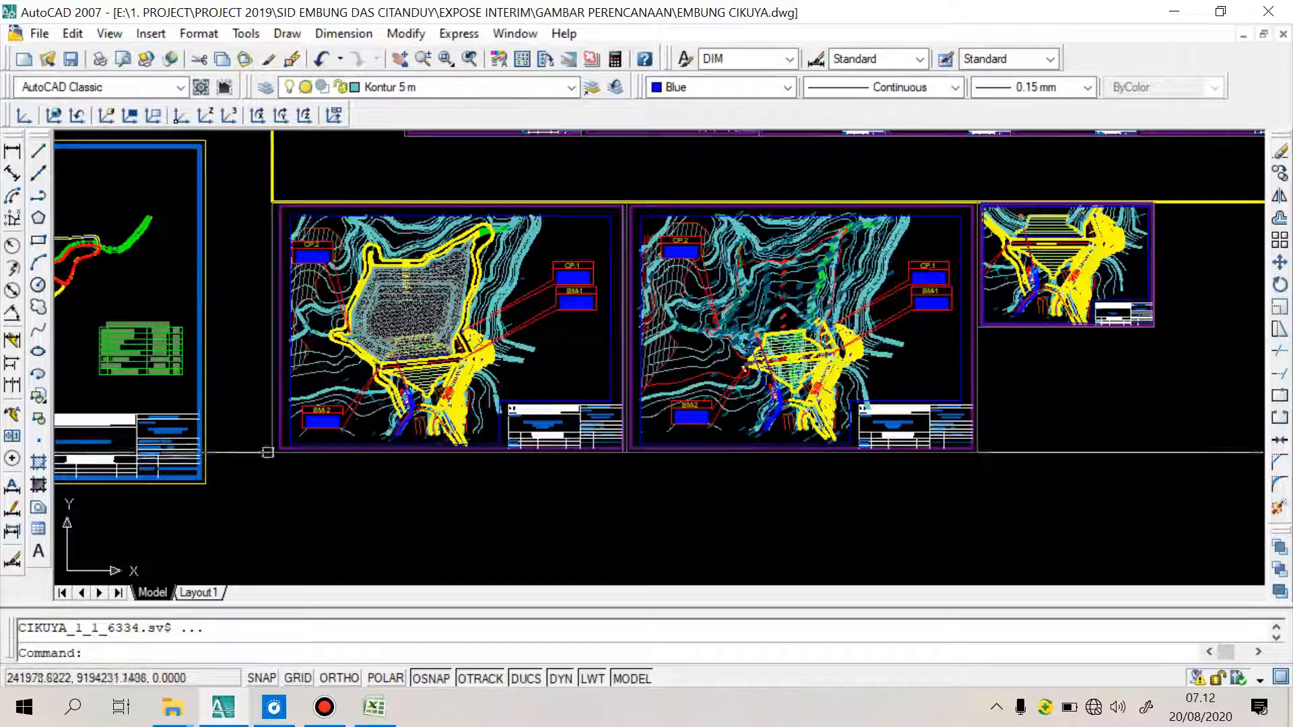
scroll(478, 434, up, 4)
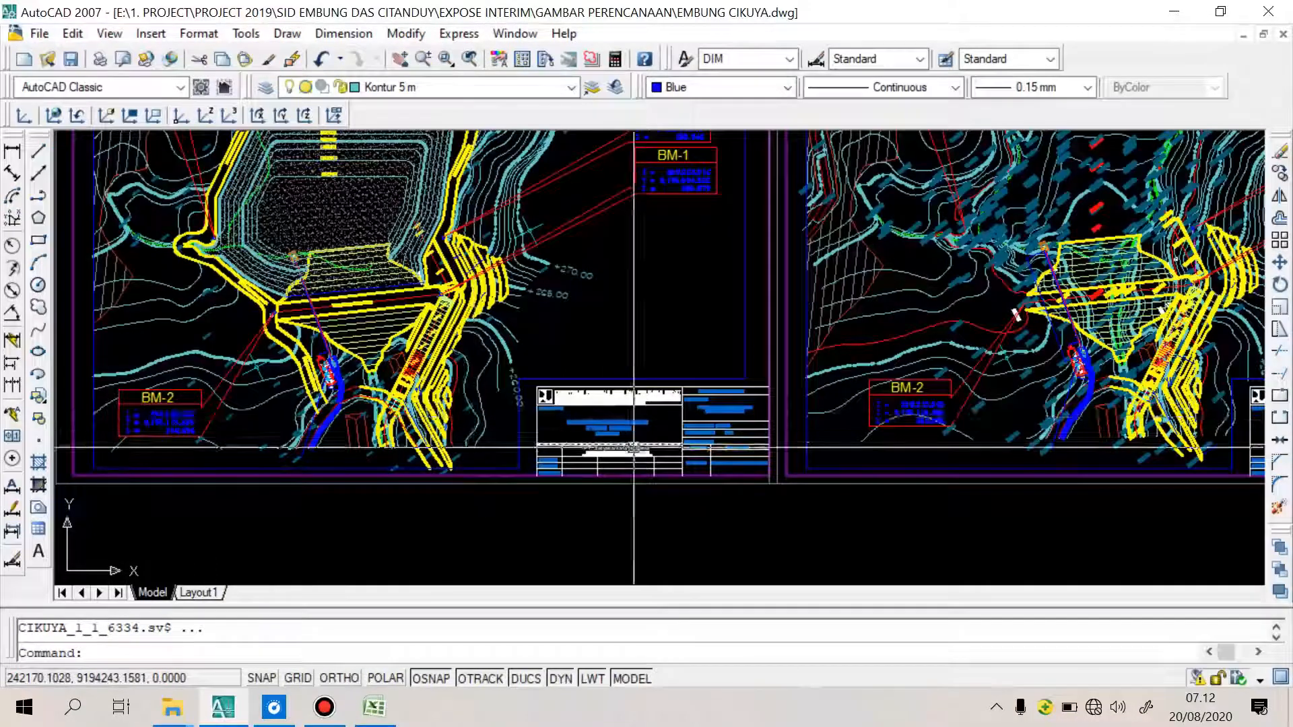
scroll(607, 438, up, 4)
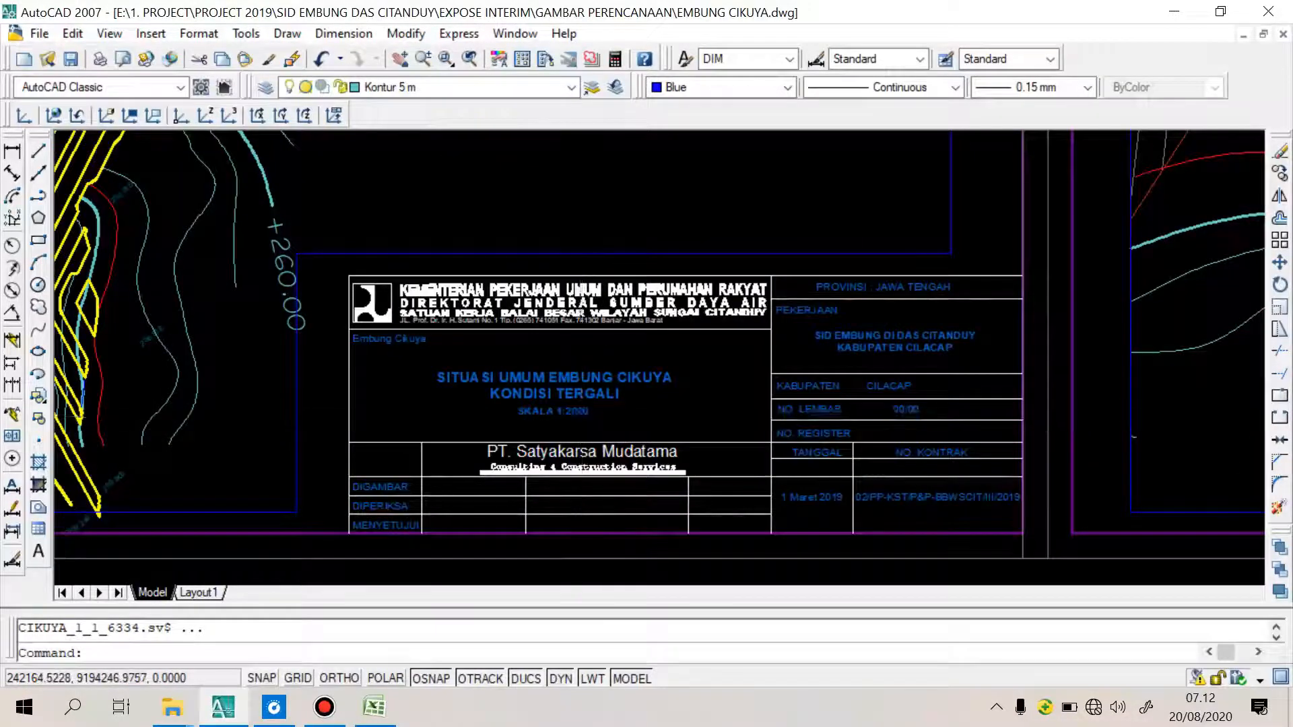
scroll(578, 424, down, 6)
scroll(577, 424, up, 5)
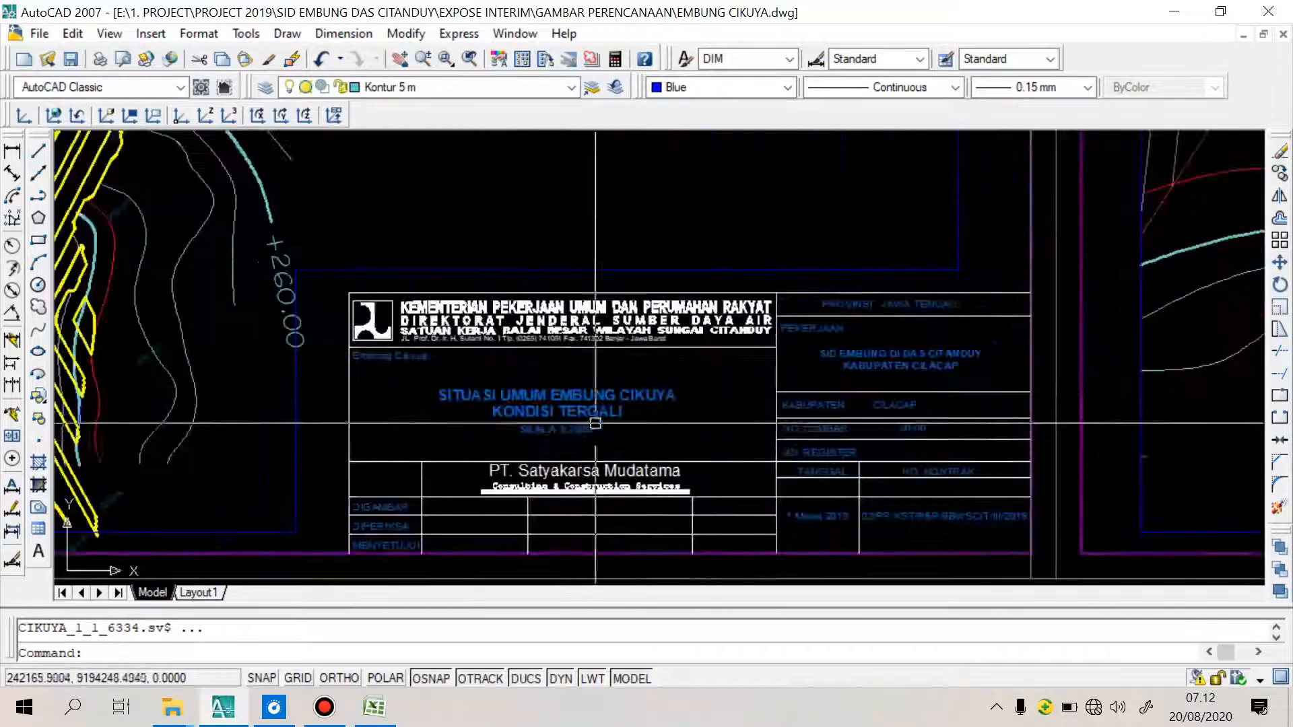
click(537, 425)
click(482, 387)
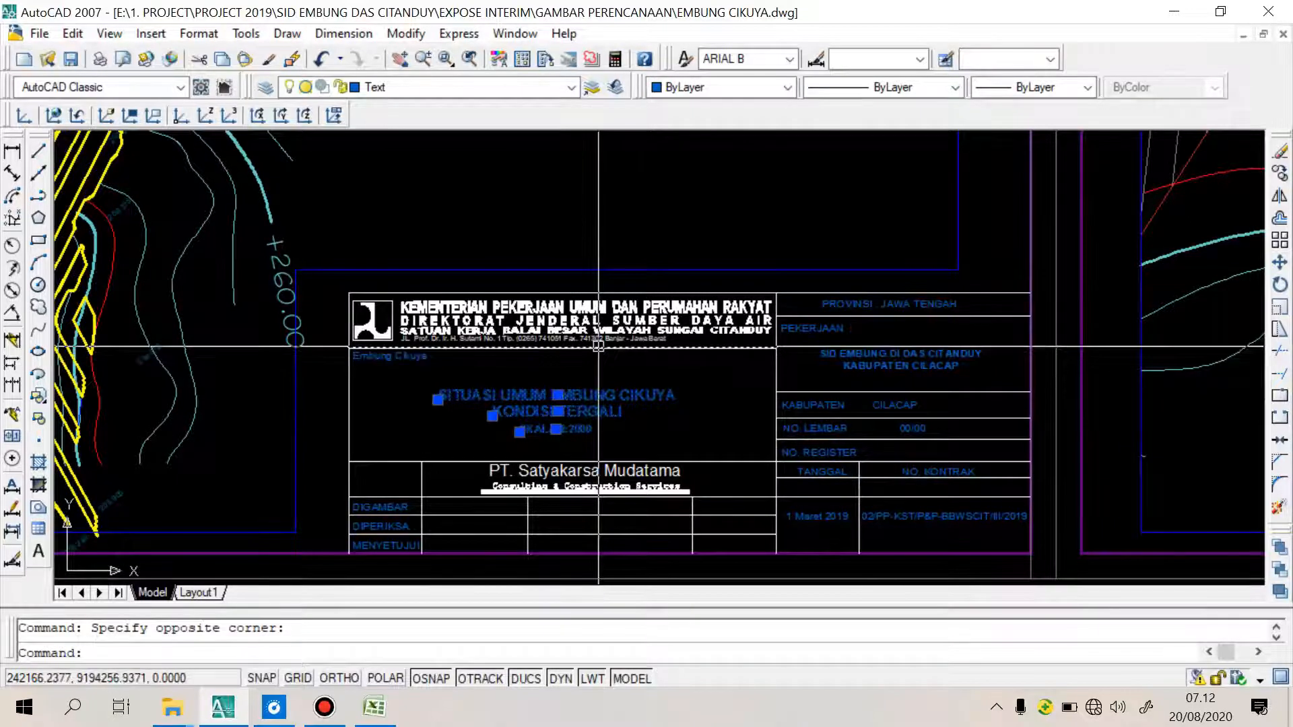
scroll(598, 346, down, 4)
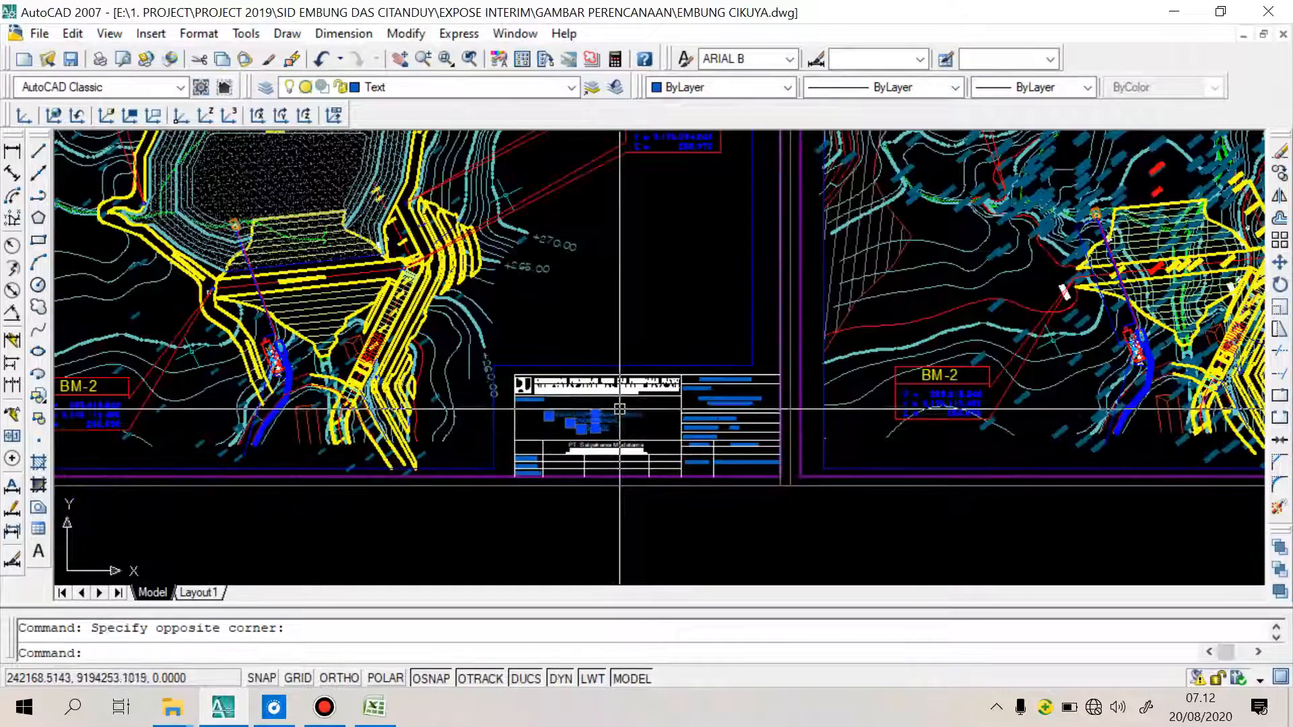
scroll(610, 411, up, 3)
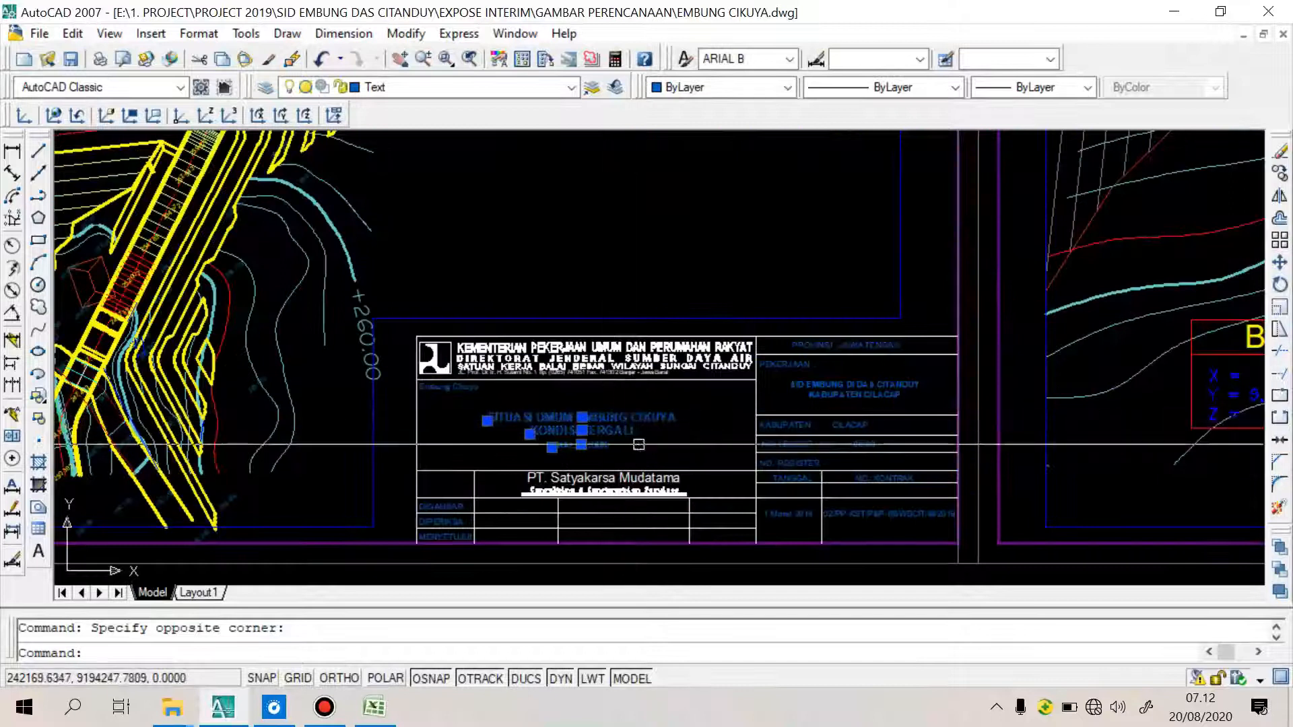
scroll(626, 452, up, 4)
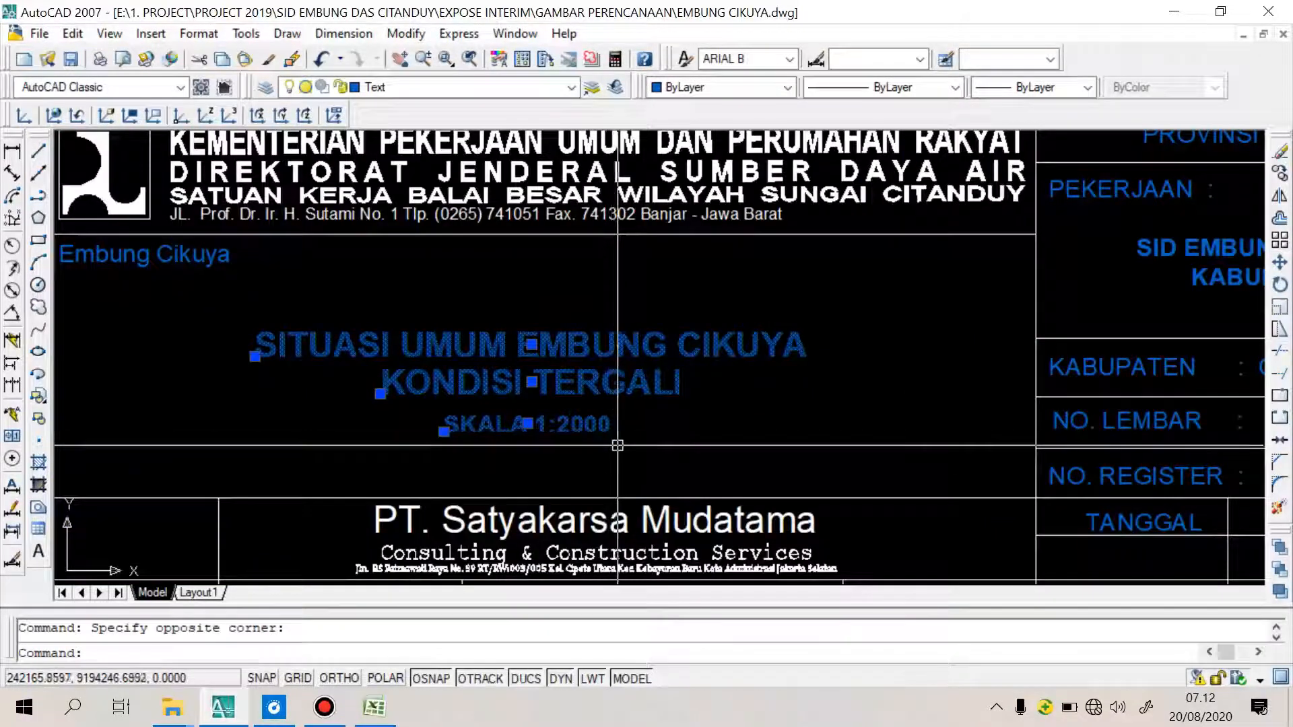
scroll(697, 454, down, 9)
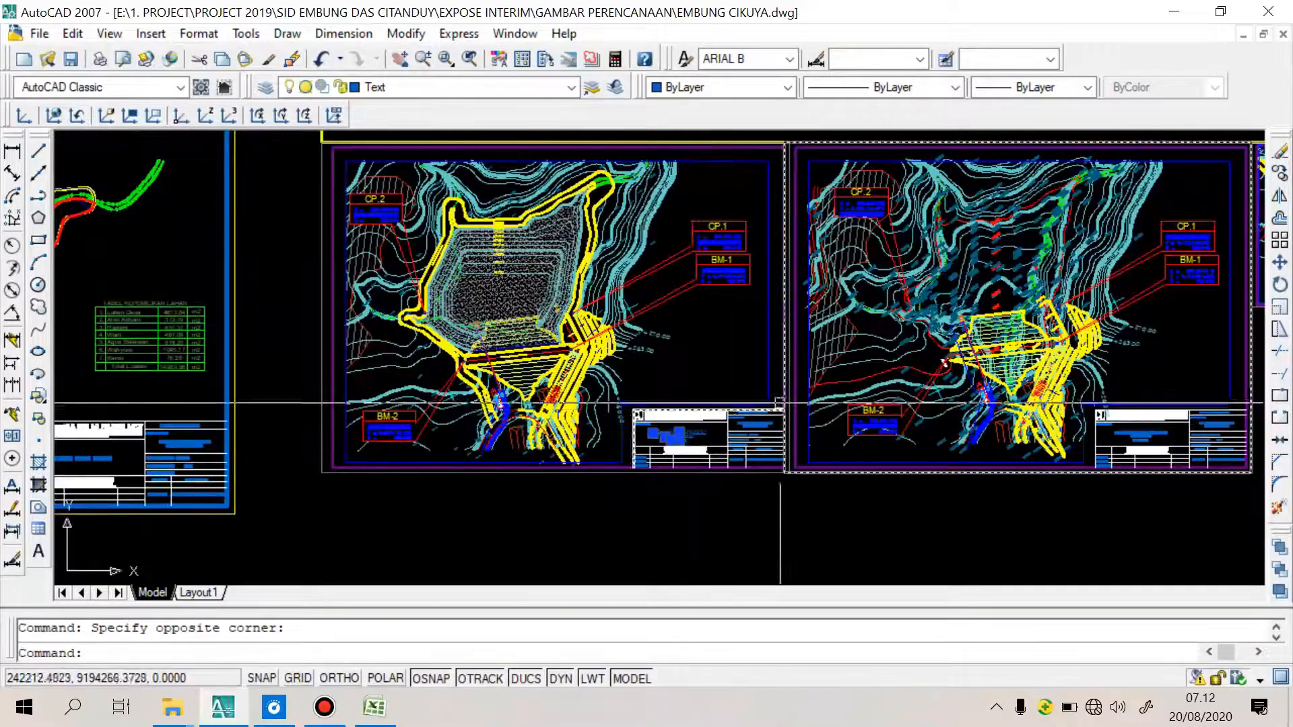
scroll(341, 362, up, 1)
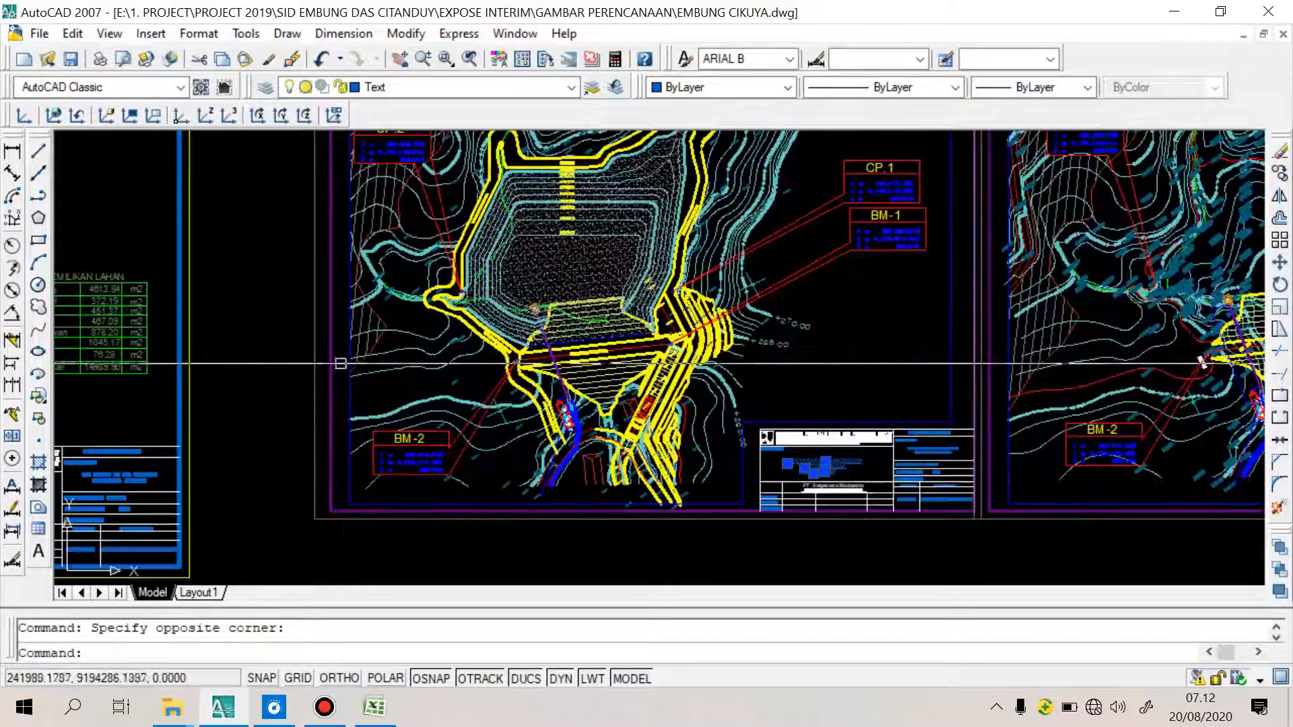
click(12, 152)
scroll(650, 381, up, 5)
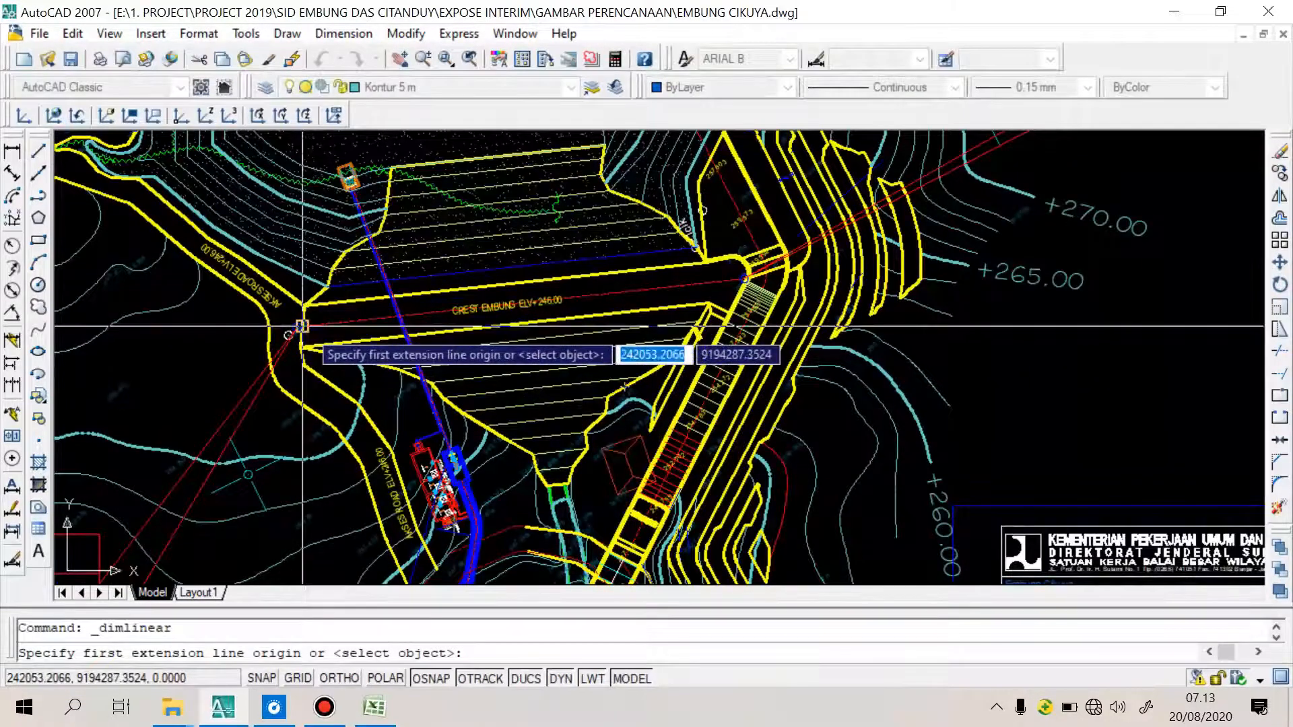
click(303, 326)
scroll(744, 283, up, 3)
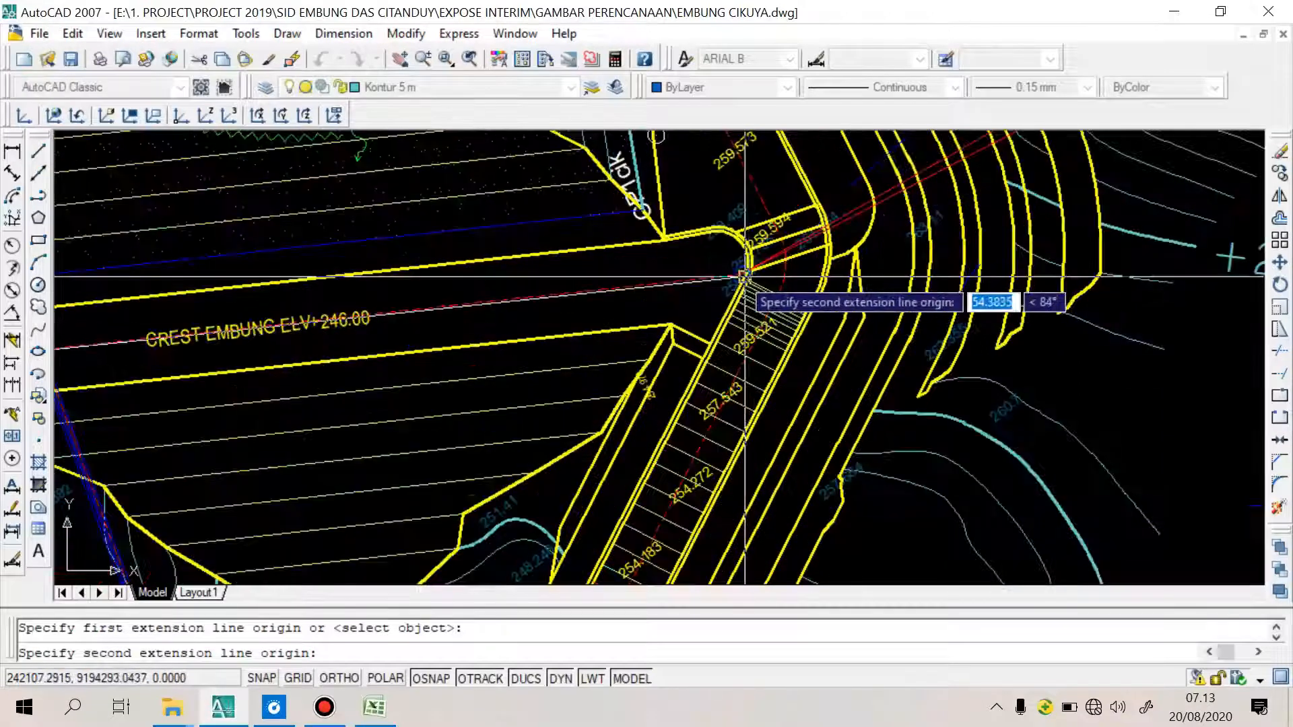
click(744, 276)
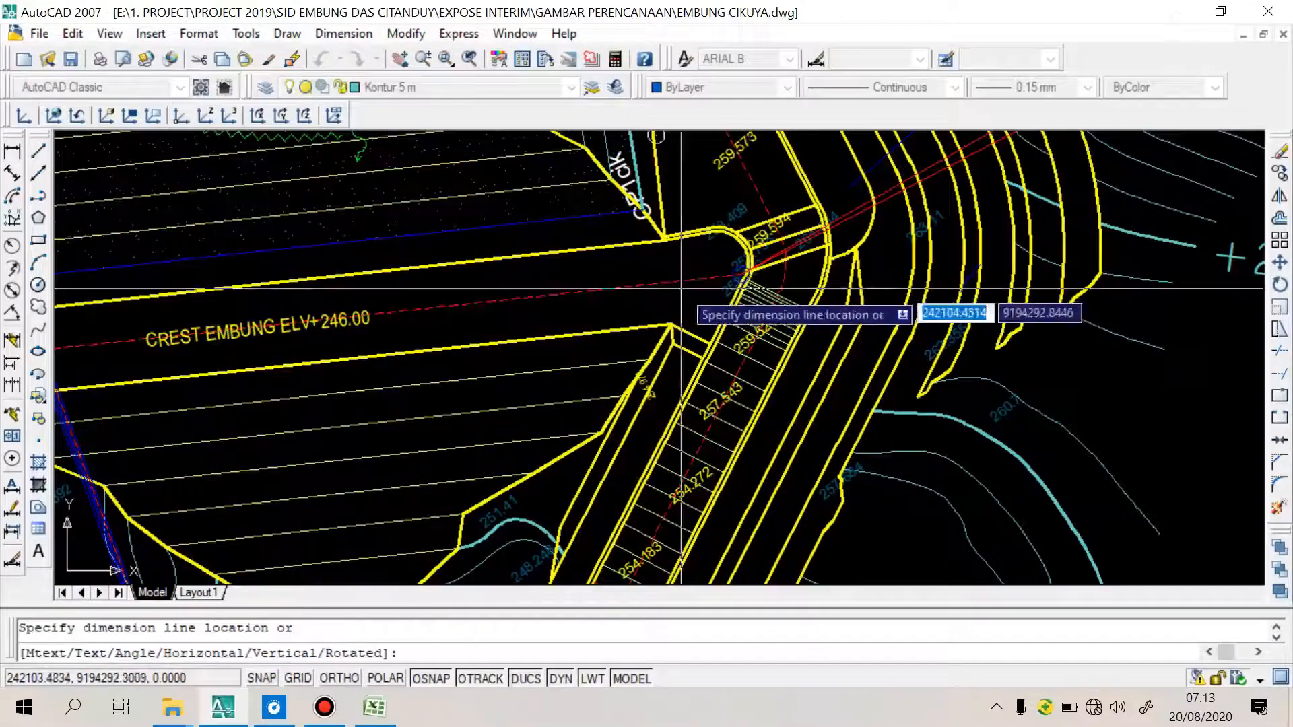
Add an aligned dimension along the dashed crest centreline on the first situation map, from the spillway-side survey point to the BM-2 survey point
click(11, 176)
scroll(701, 283, up, 6)
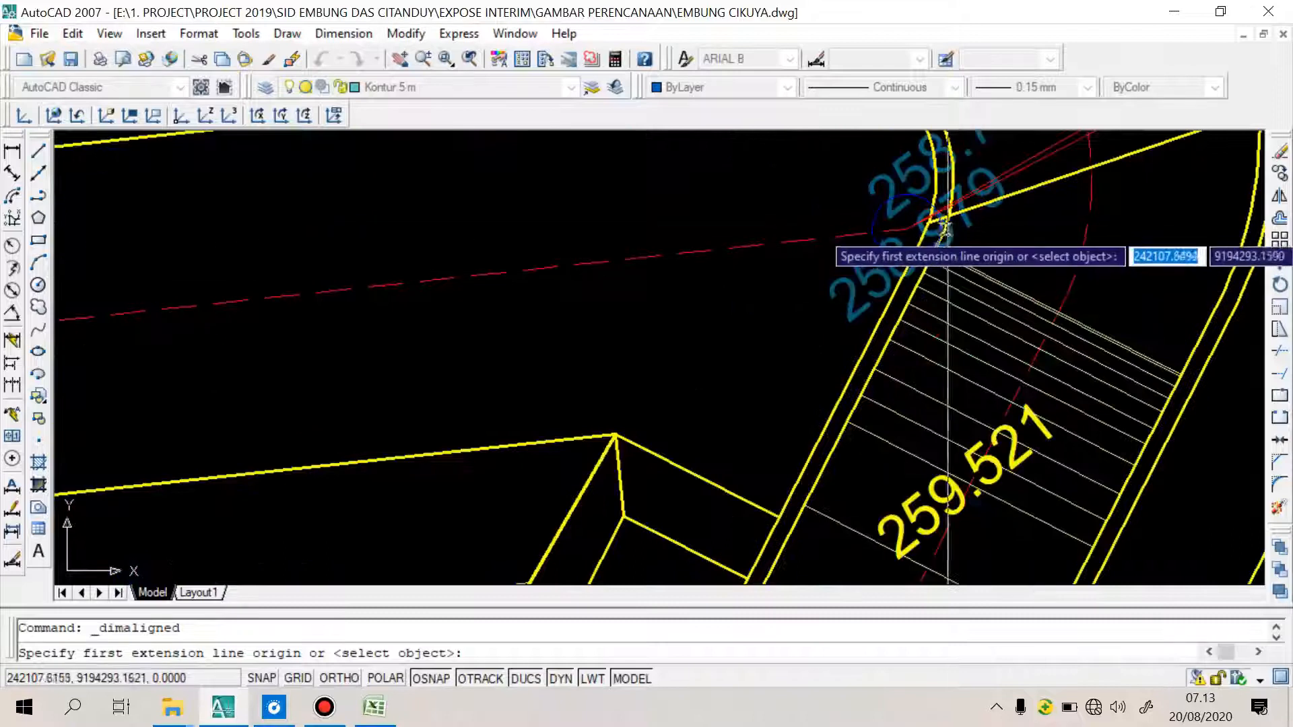
click(907, 228)
scroll(907, 228, down, 6)
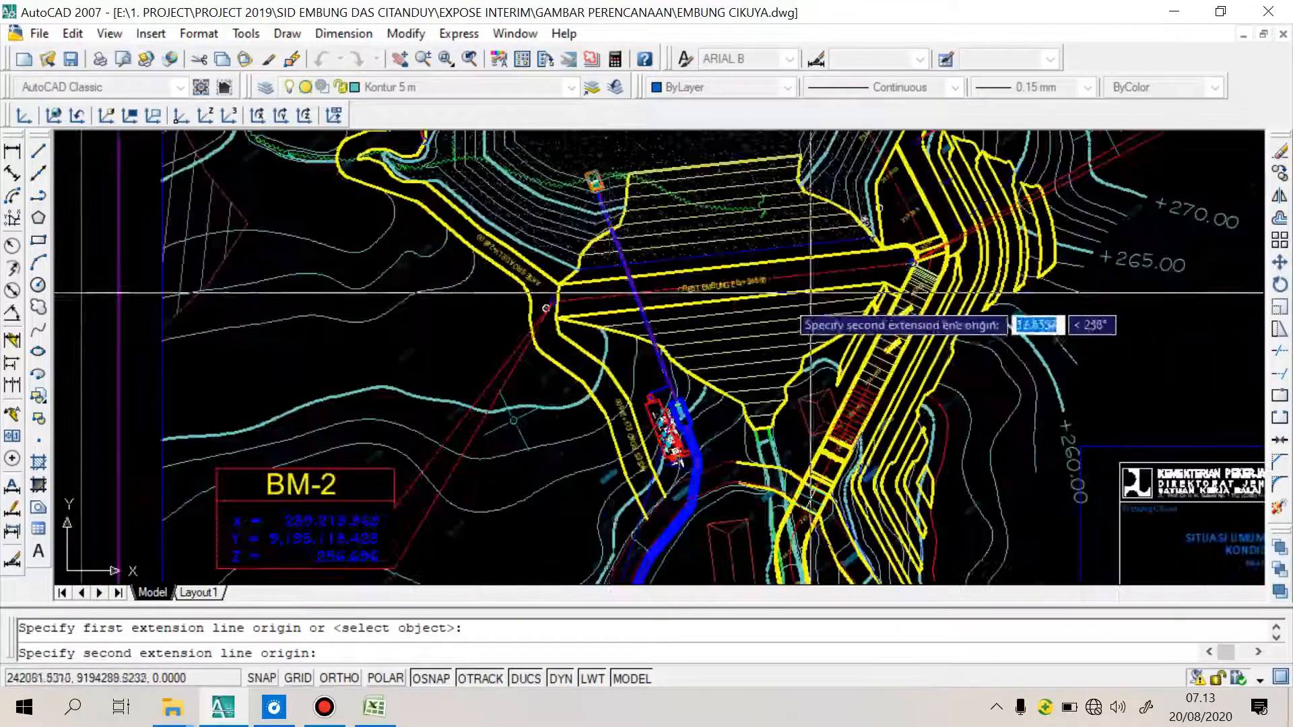
scroll(516, 310, up, 3)
scroll(516, 309, up, 4)
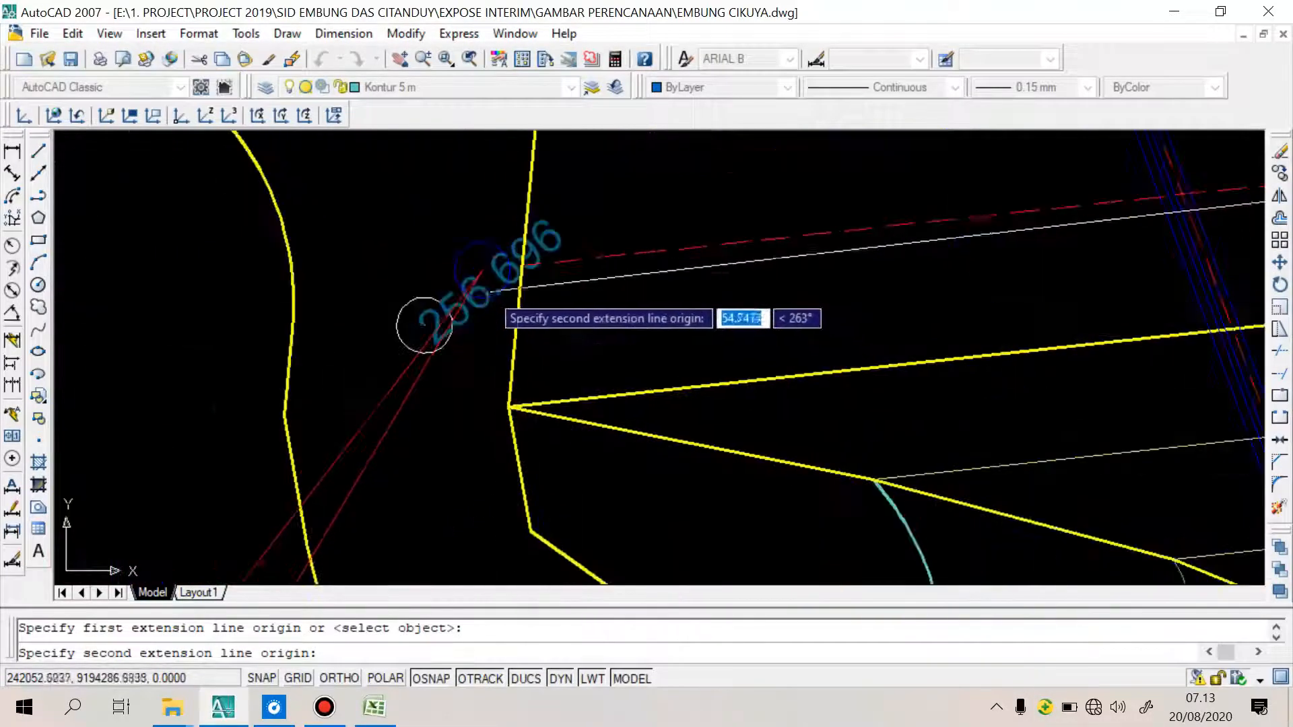
scroll(478, 267, down, 3)
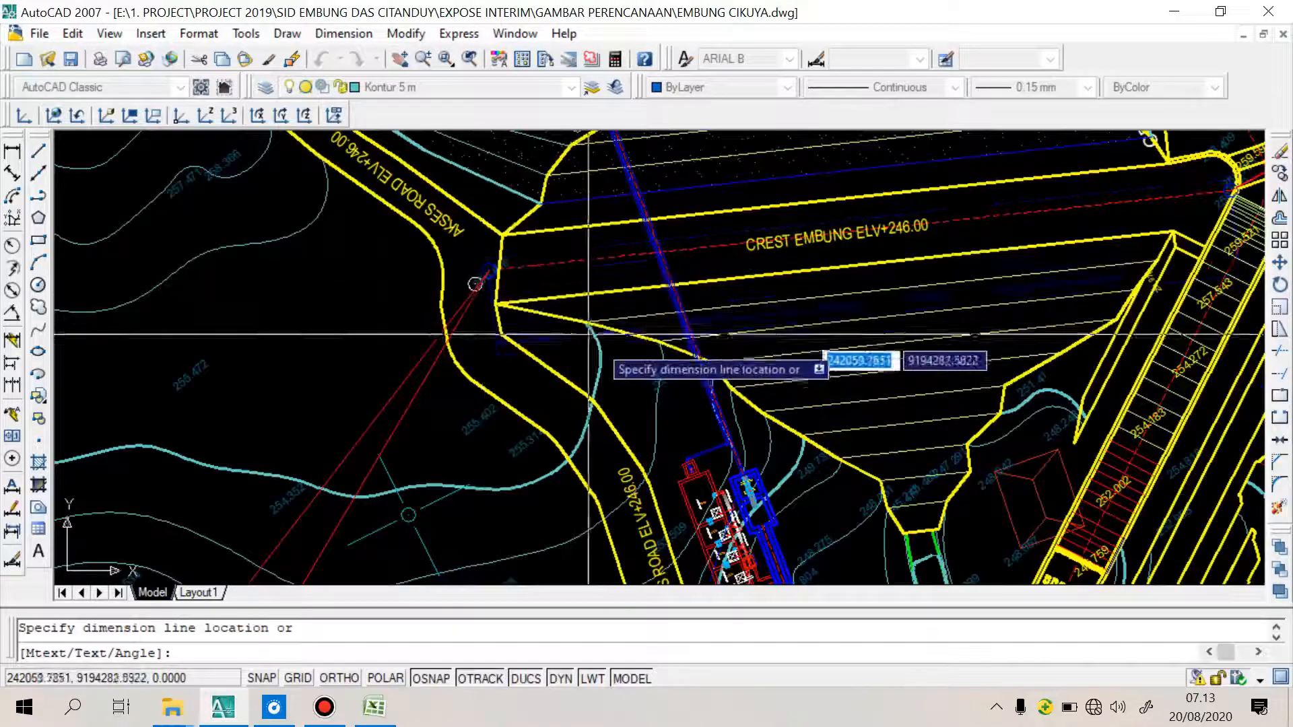
click(776, 310)
scroll(776, 310, up, 8)
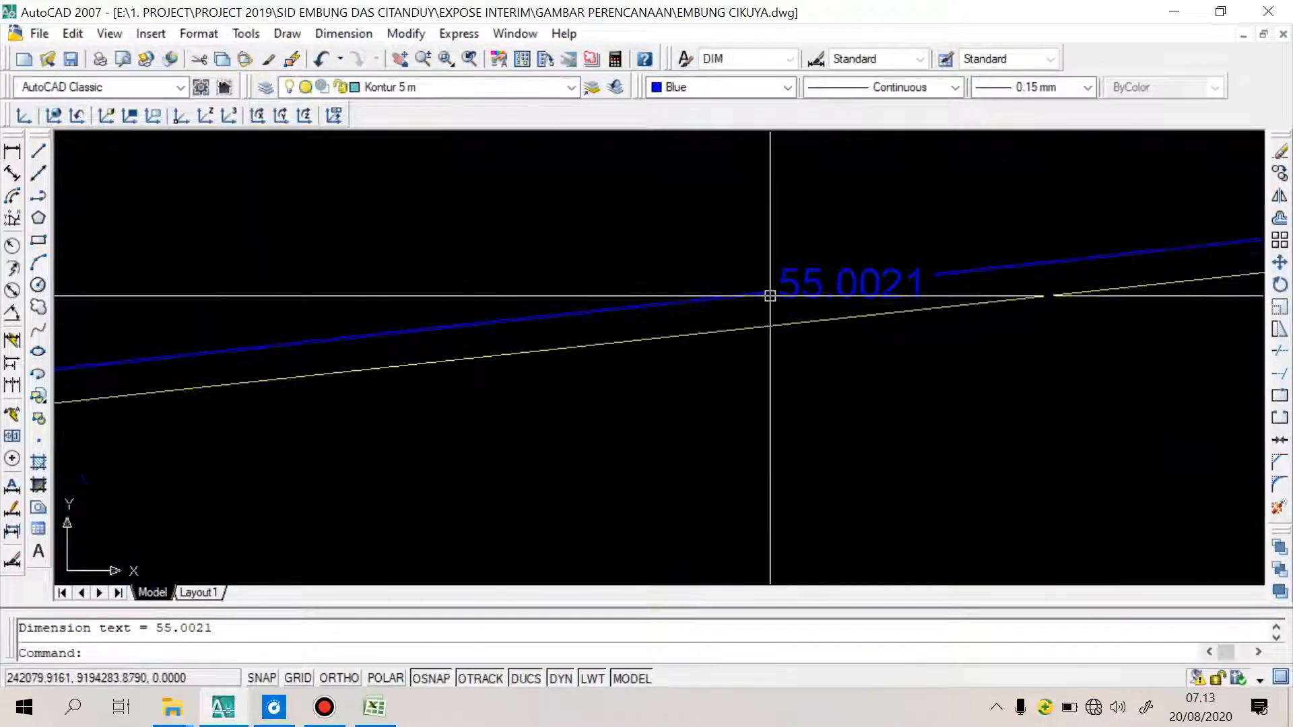
Examine the Pot Memanjang Tubuh Embung section for comparison with the map, checking the overall crest dimensions and the Jarak Langsung row
scroll(653, 312, down, 10)
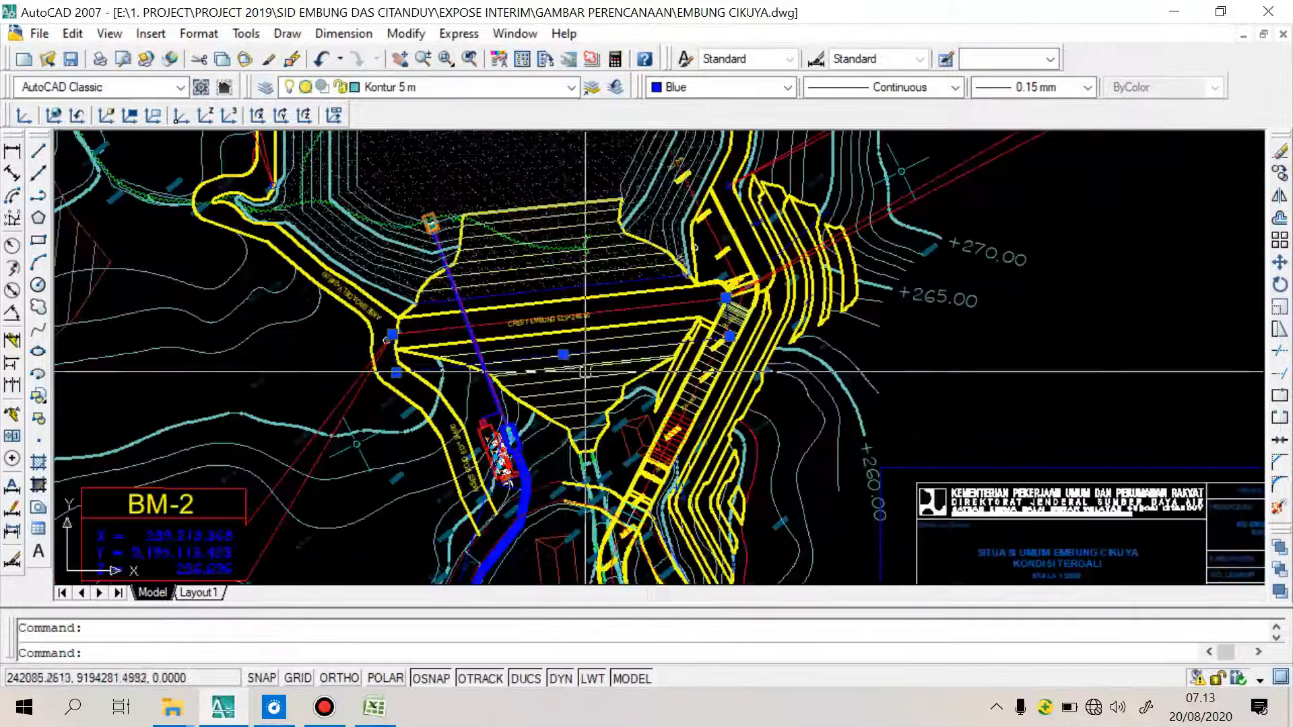
scroll(697, 258, up, 12)
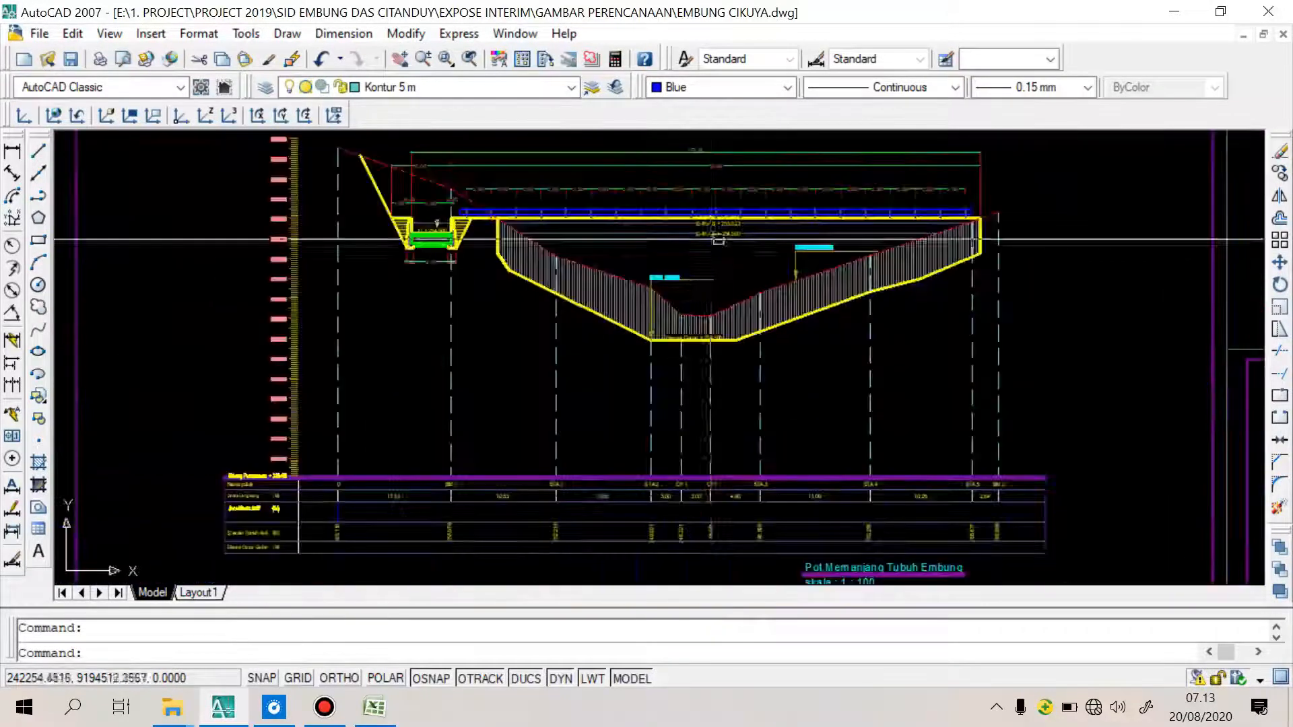
scroll(703, 270, down, 3)
scroll(703, 271, up, 5)
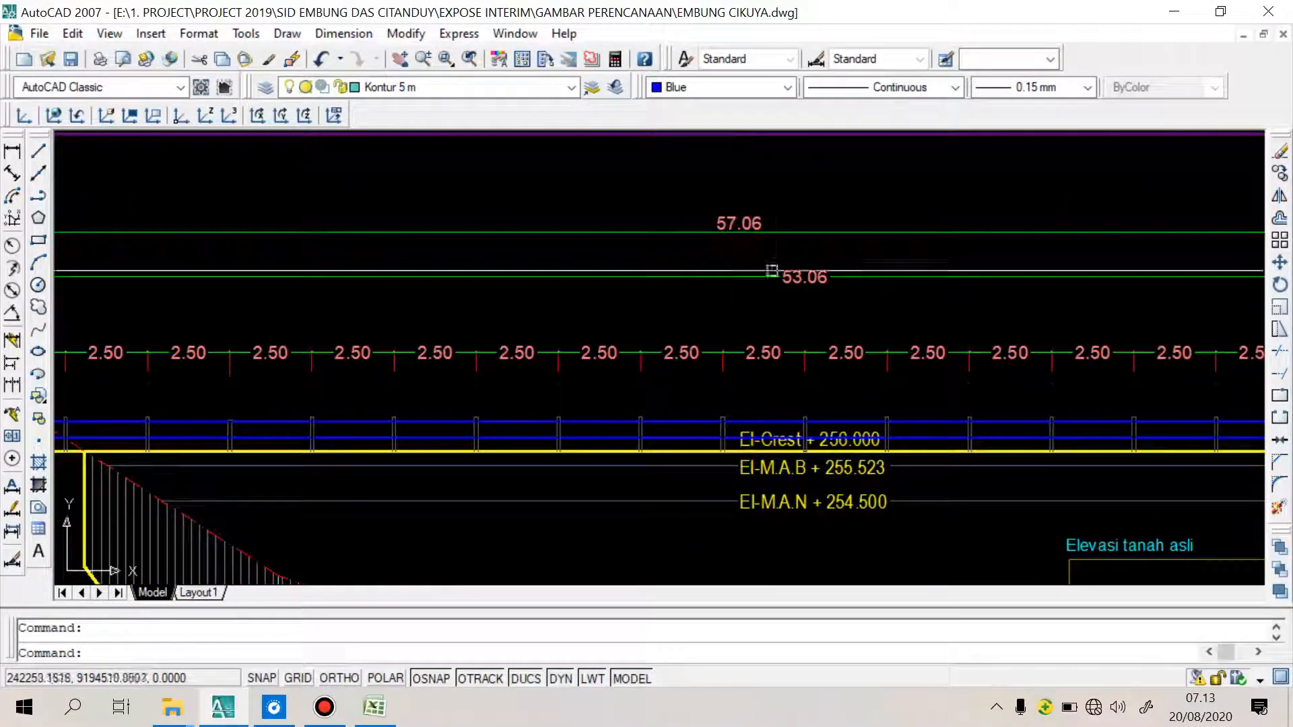
scroll(728, 284, down, 4)
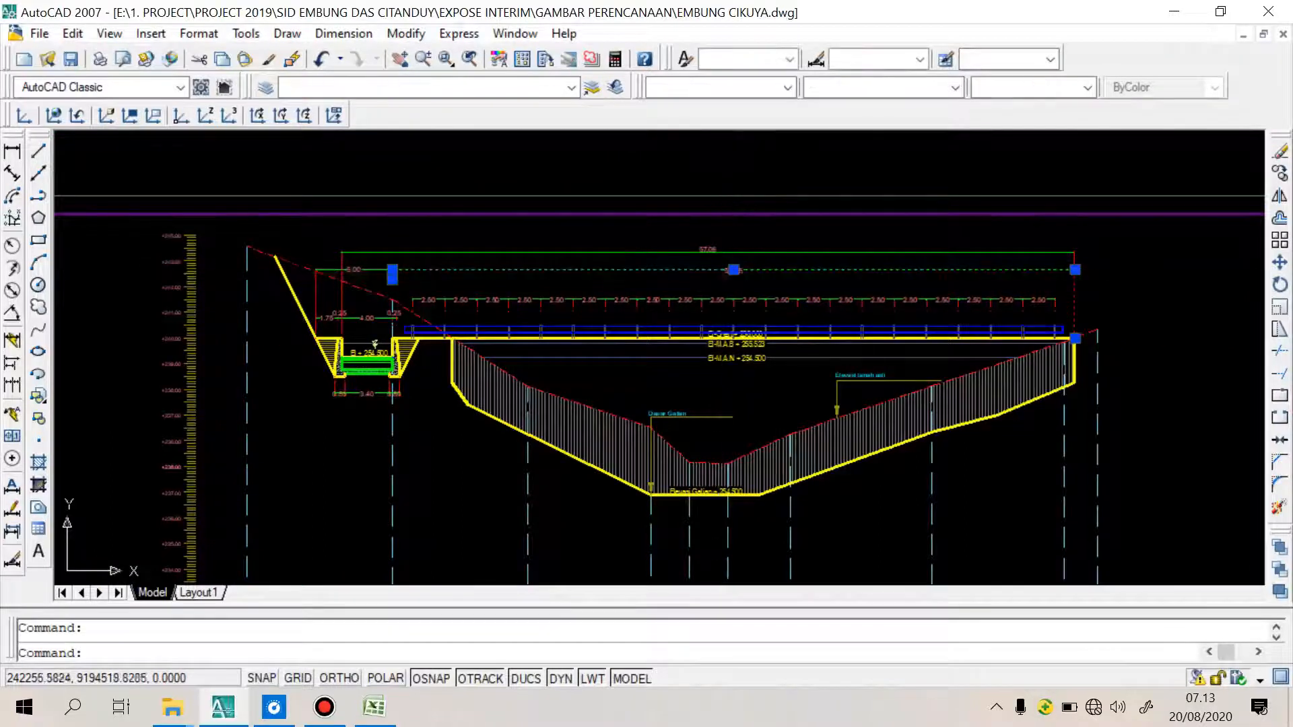
scroll(734, 271, up, 5)
scroll(703, 268, down, 7)
scroll(520, 294, up, 2)
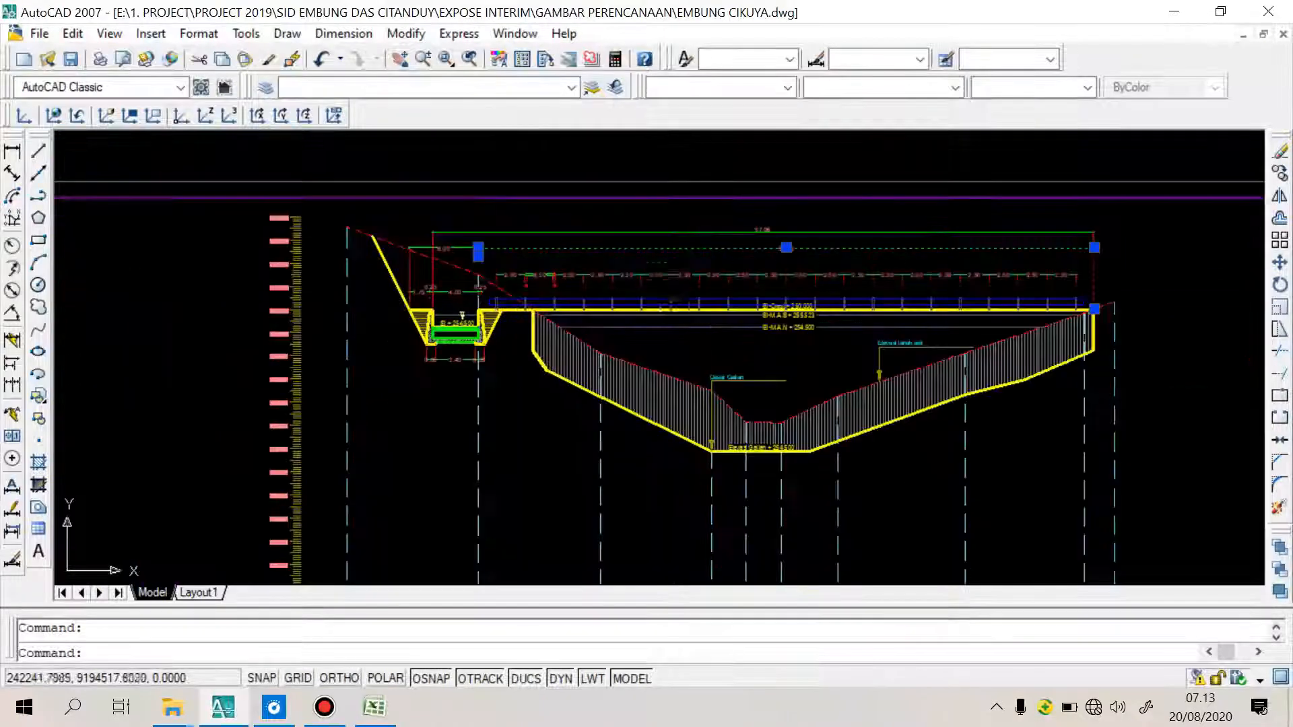
scroll(707, 258, down, 2)
scroll(555, 510, up, 4)
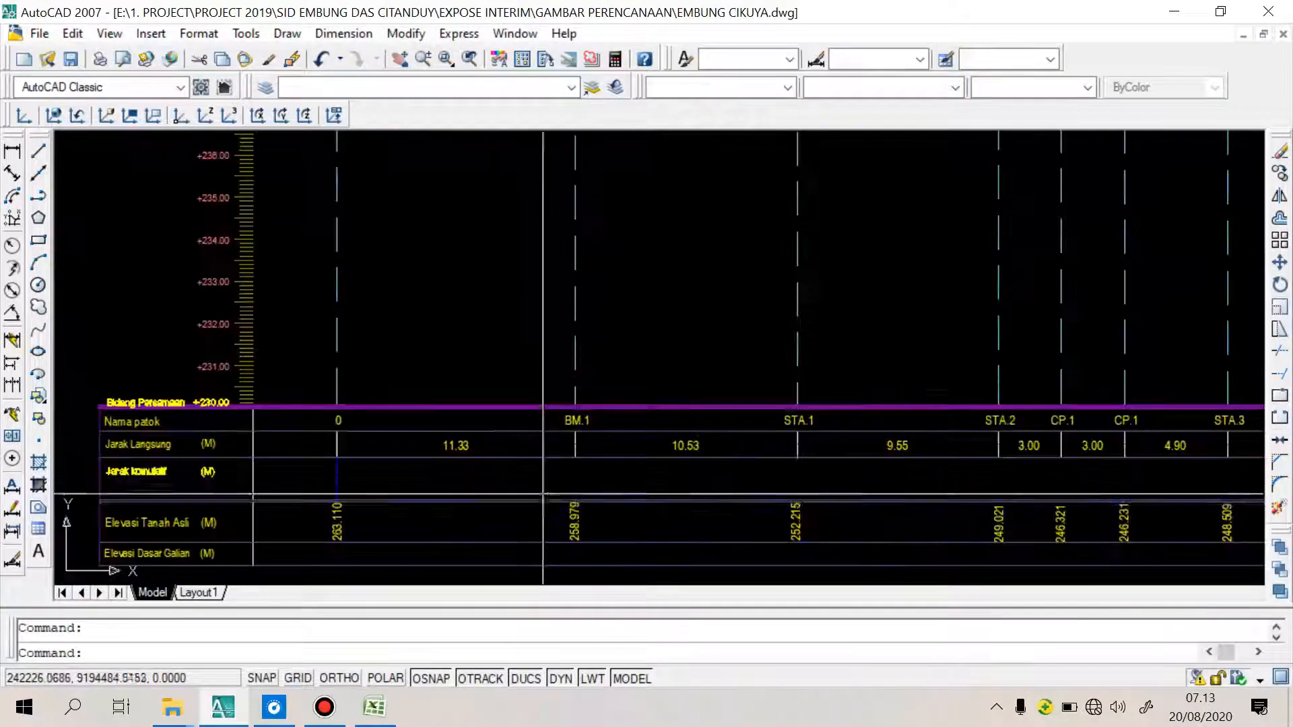
scroll(556, 423, down, 4)
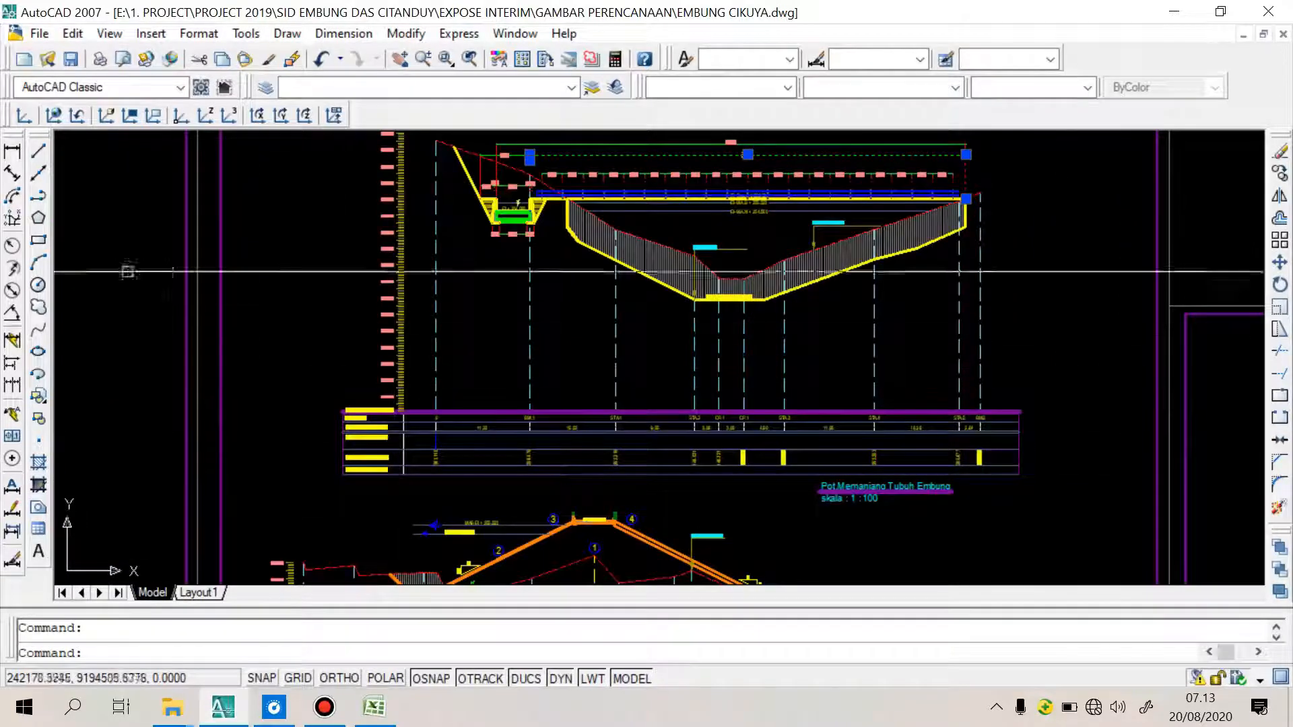
Add a horizontal linear dimension from the BM.1 line to the BM.2 line, just above the longitudinal section's data table
click(12, 151)
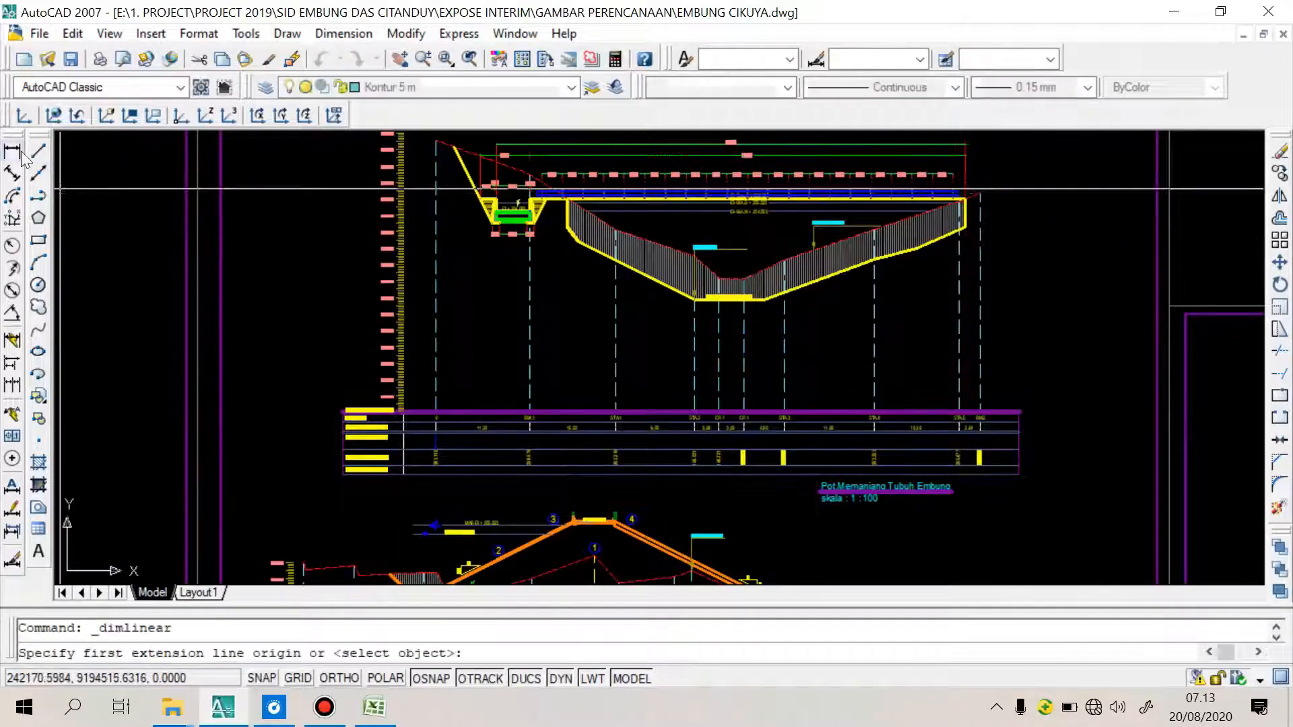
click(526, 363)
scroll(1022, 390, up, 3)
scroll(1023, 391, up, 2)
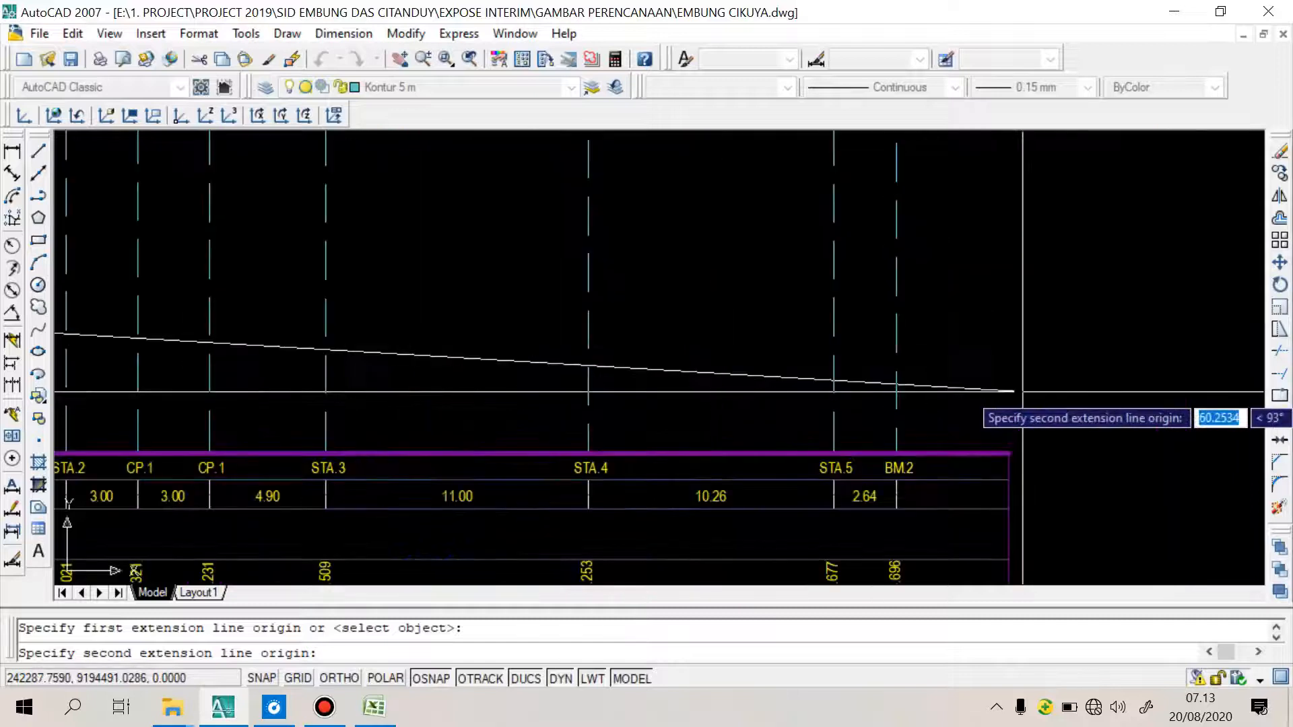
click(834, 377)
scroll(833, 384, down, 4)
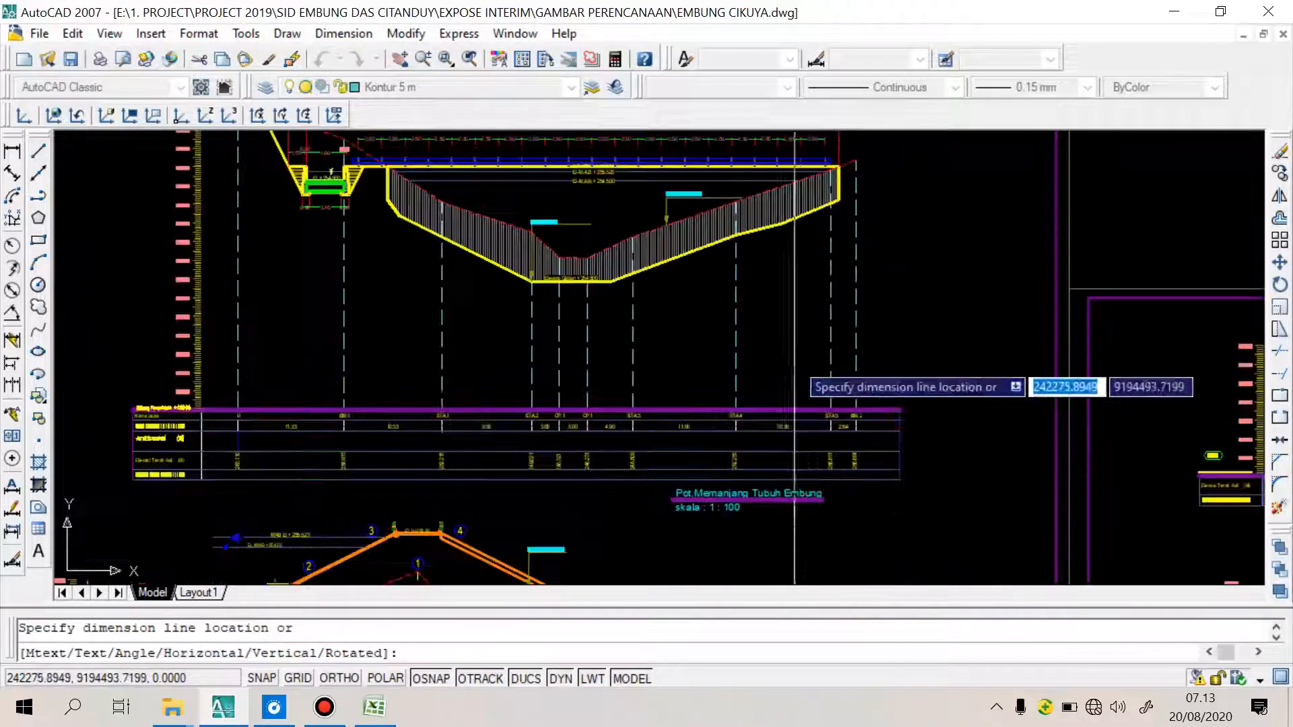
click(795, 361)
Examine the new BM.1 to BM.2 dimension against the station distances and the skala 1 : 100 label, selecting the dimension to highlight it
scroll(637, 357, up, 8)
click(560, 421)
click(496, 357)
scroll(496, 358, down, 5)
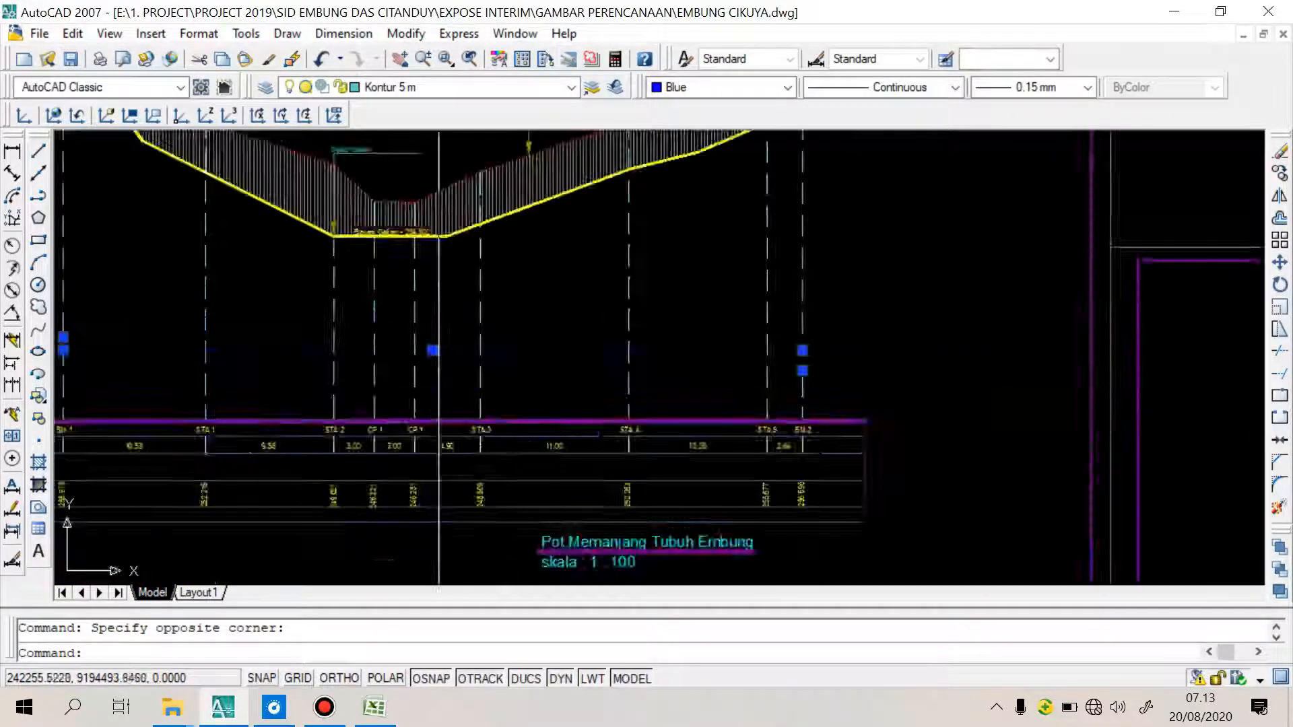
scroll(406, 349, up, 10)
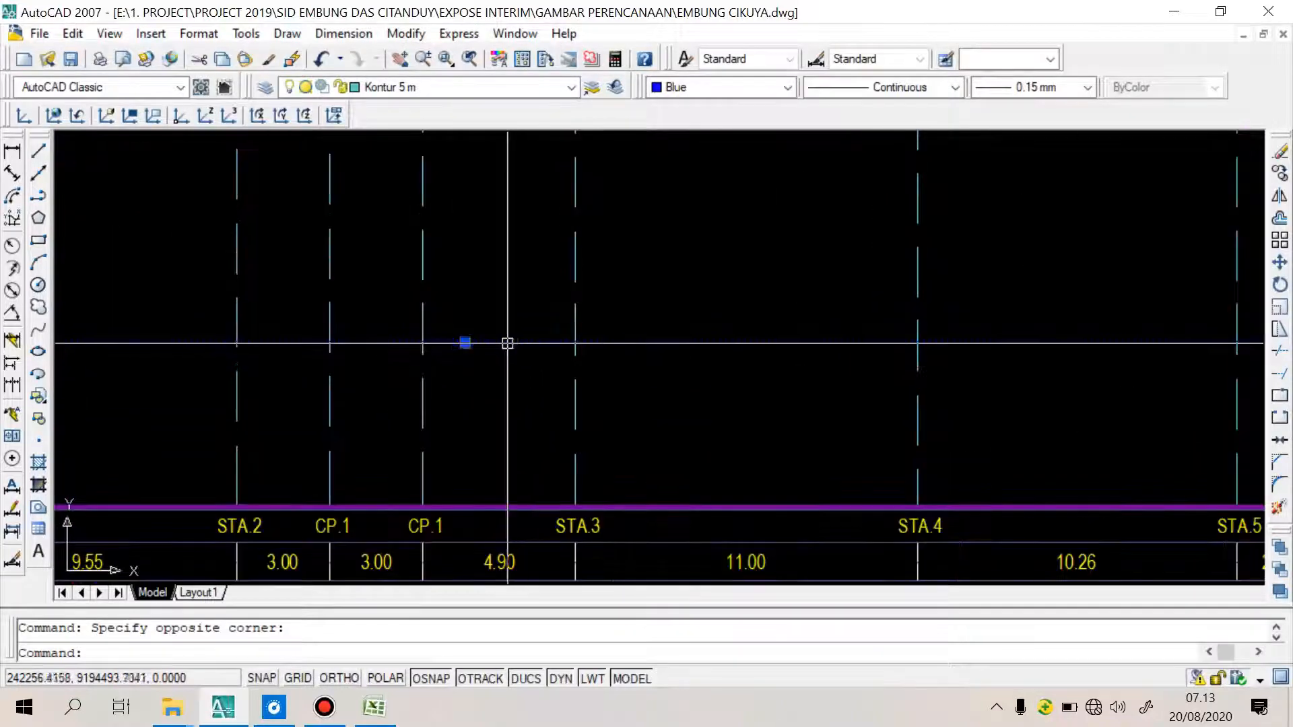
key(Escape)
scroll(553, 302, down, 3)
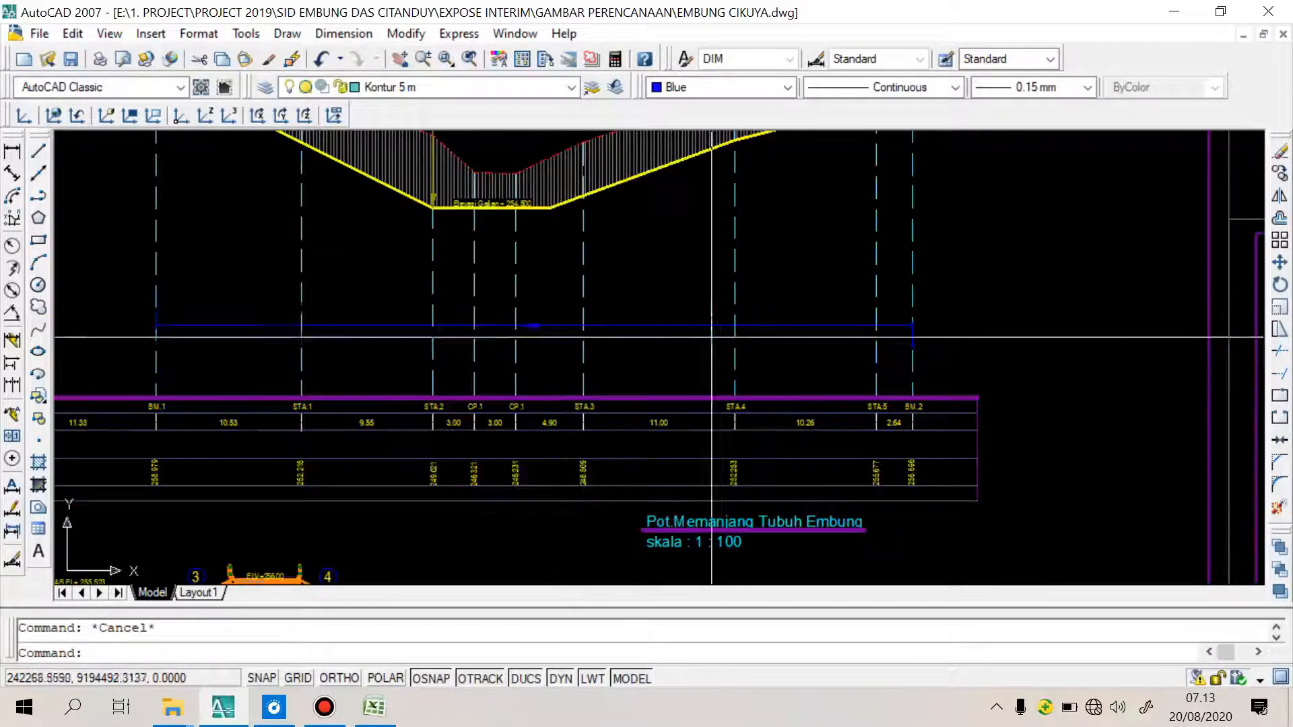
click(799, 344)
click(792, 279)
Compare the frames of the two larger section sheets by selecting them, and check the POTONGAN MEMANJANG DAN TIPIKAL EMBUNG title block
scroll(728, 315, down, 6)
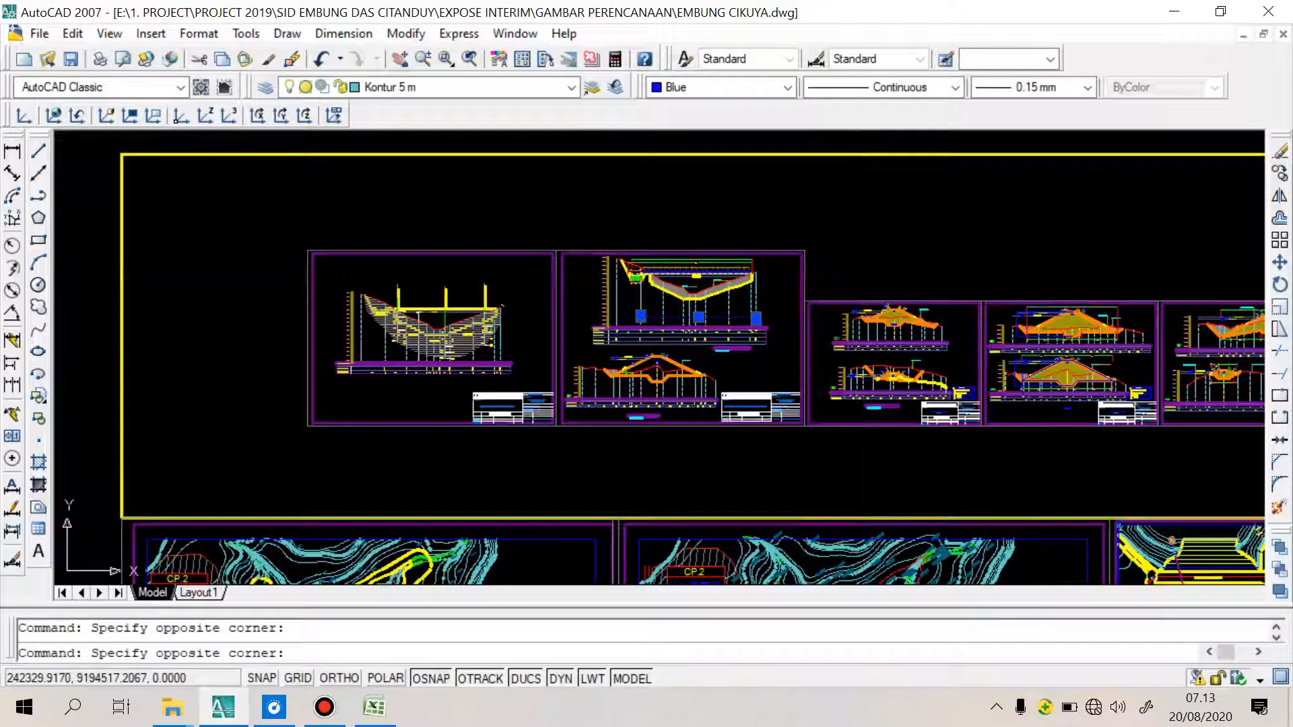
click(782, 254)
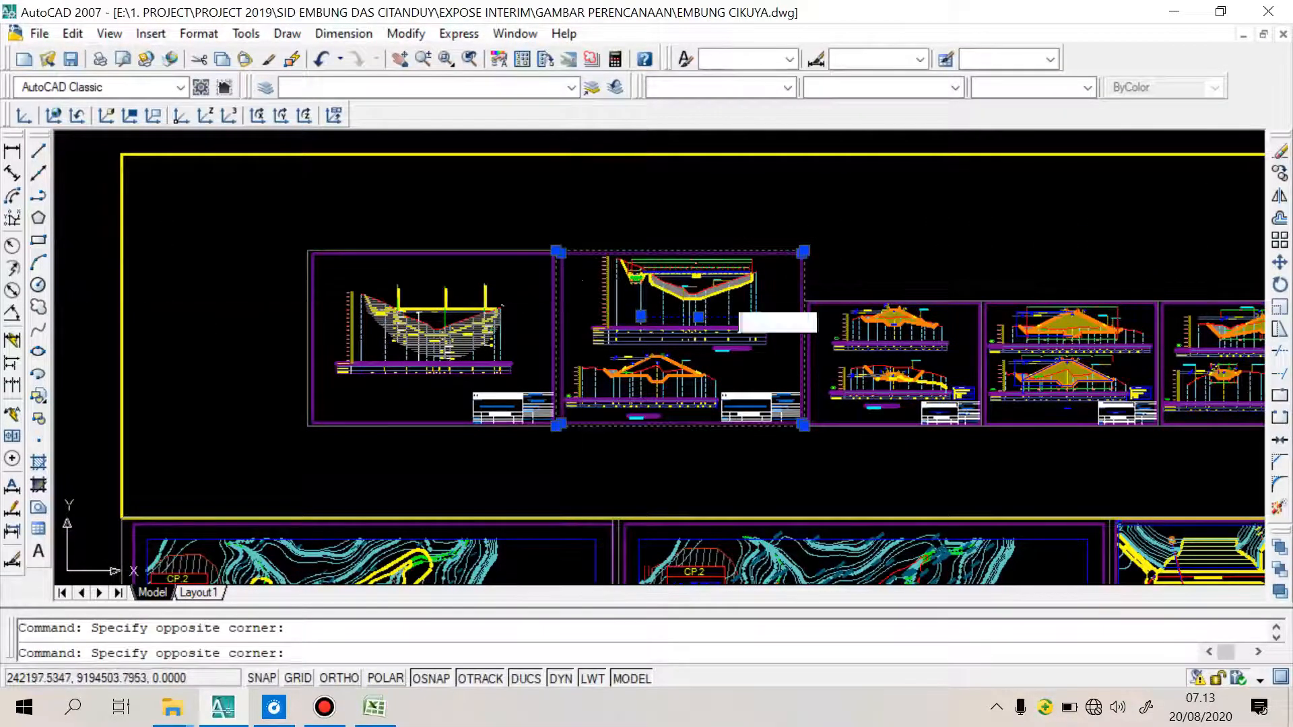
click(545, 232)
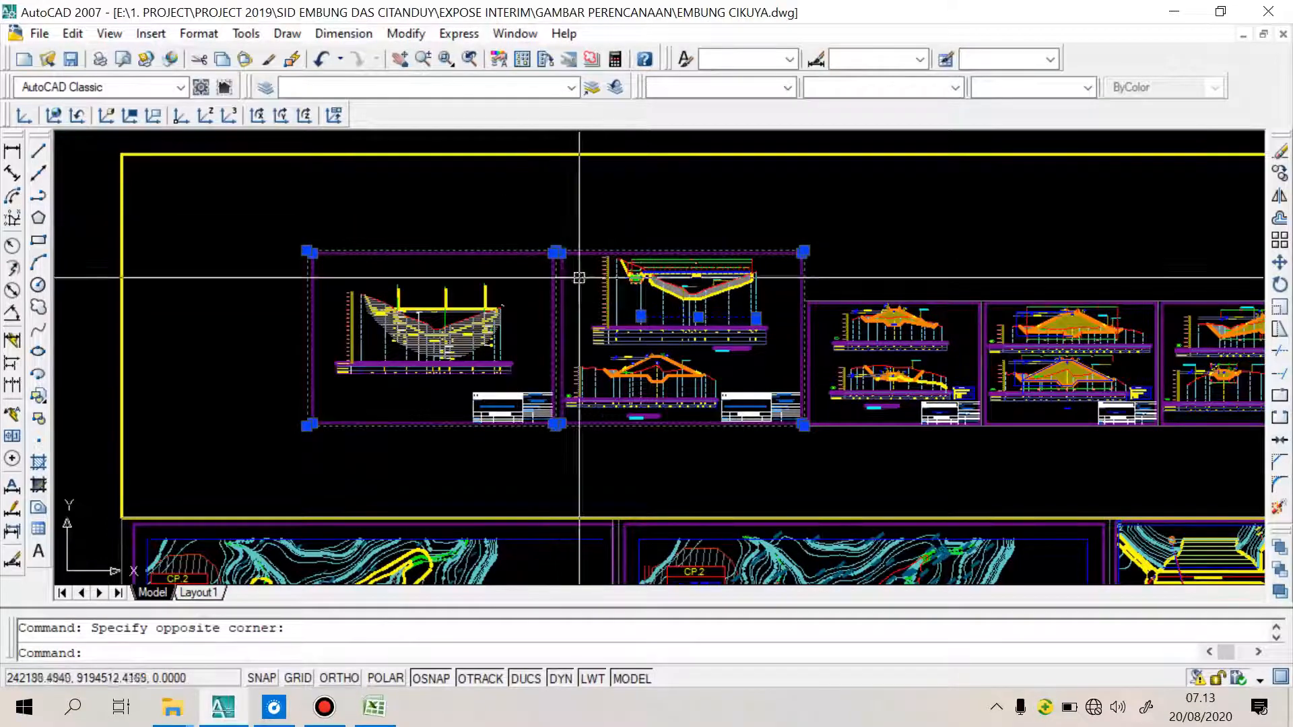
scroll(817, 427, up, 2)
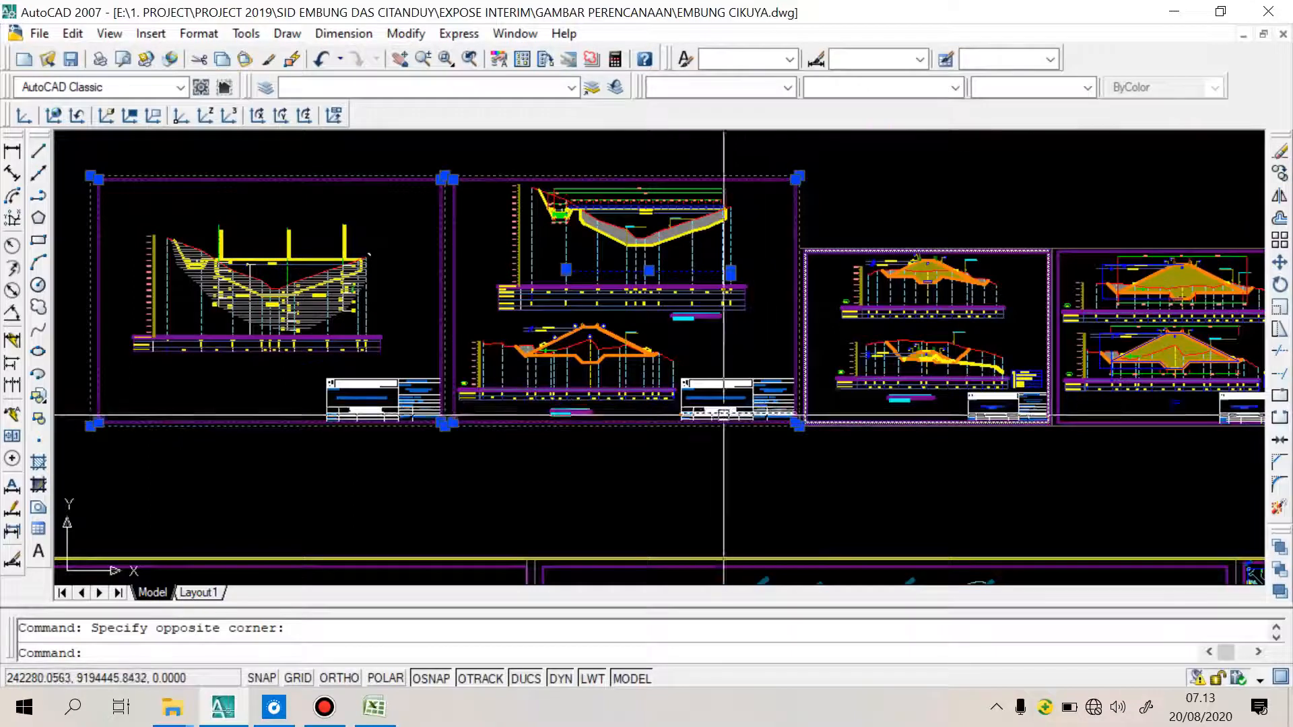
scroll(813, 424, up, 7)
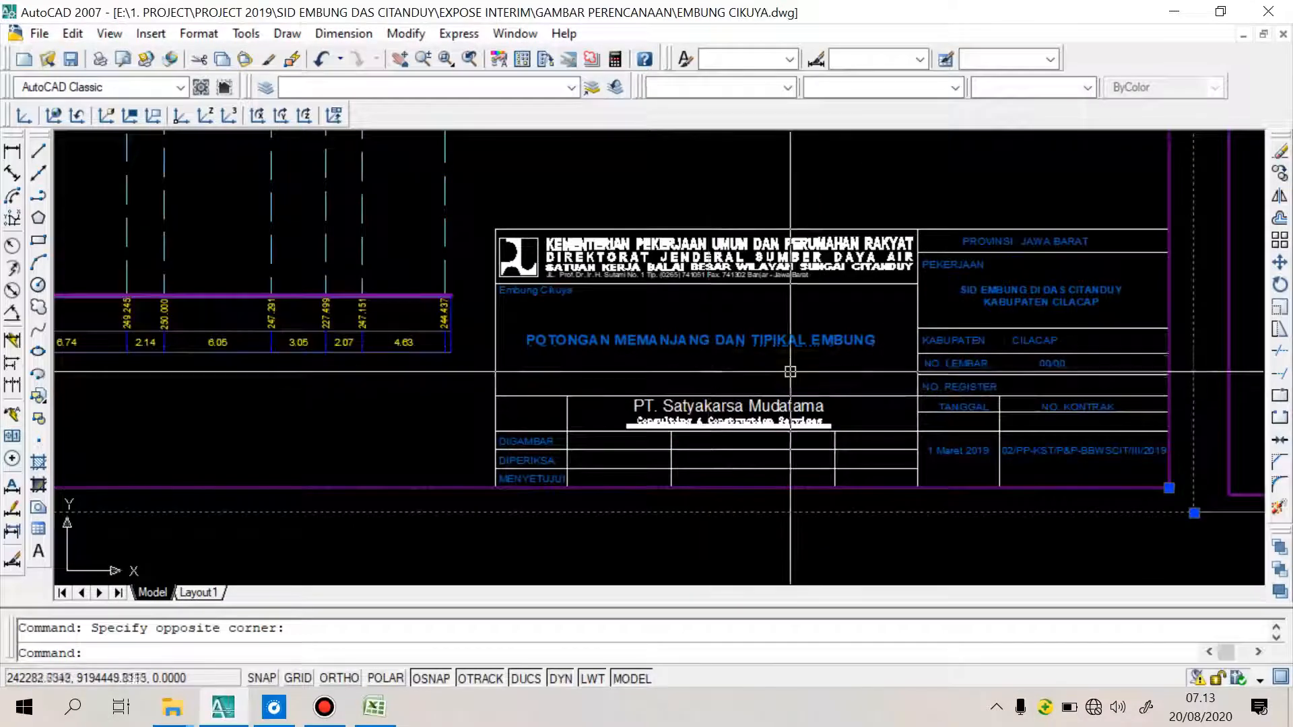
scroll(813, 424, down, 7)
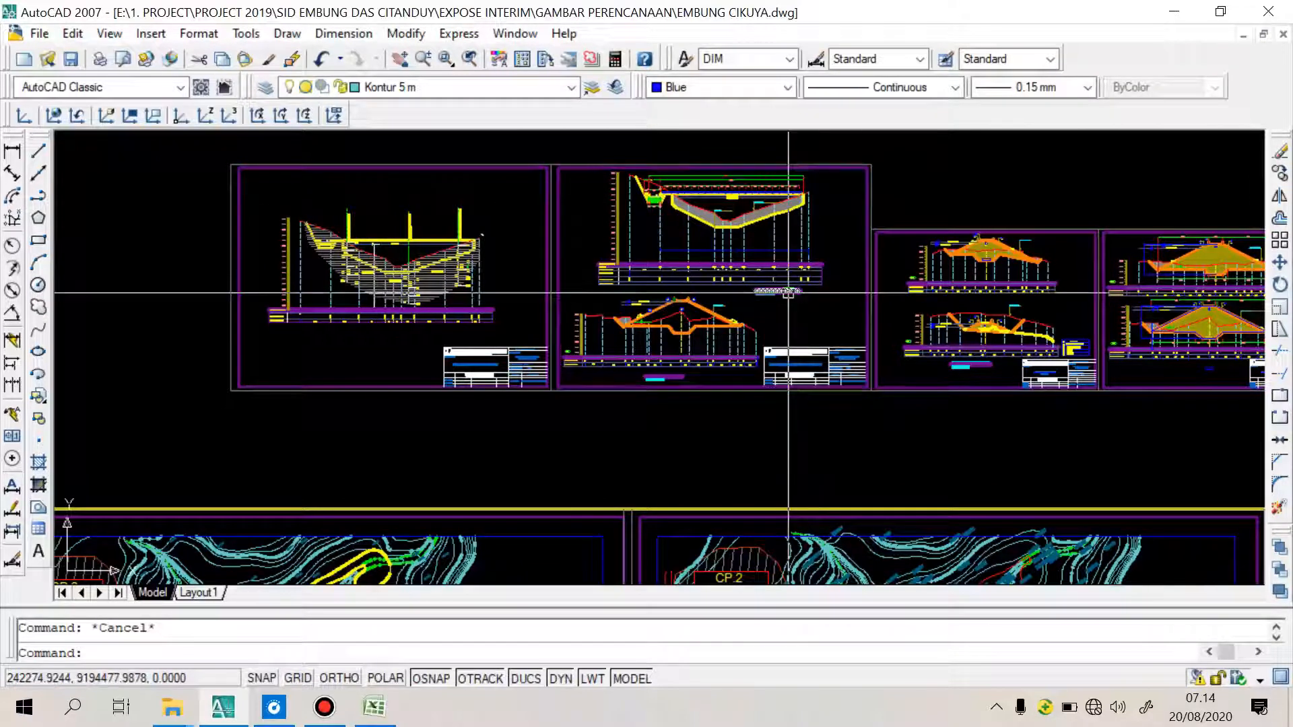
Look over the yellow-framed row of section sheets, comparing their frame sizes and title blocks with the situation maps and cover sheets
scroll(482, 347, down, 2)
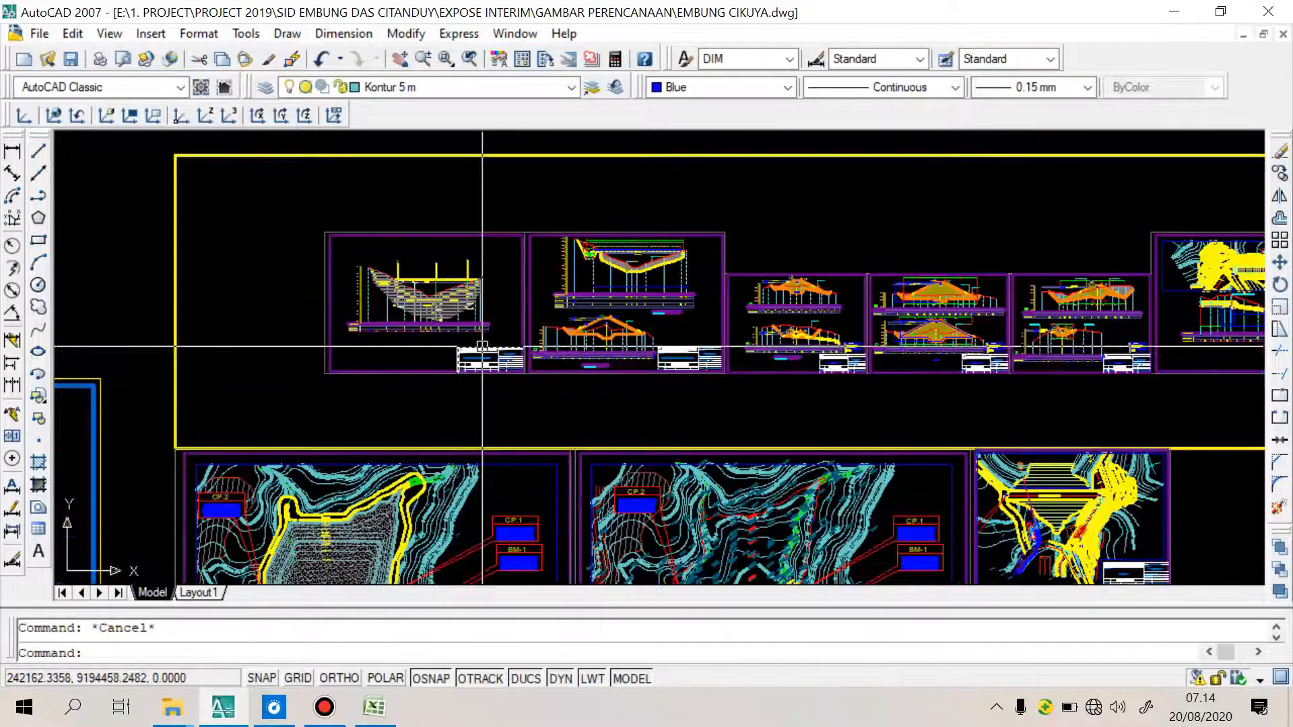
scroll(1132, 355, up, 6)
scroll(706, 359, down, 5)
scroll(706, 359, down, 6)
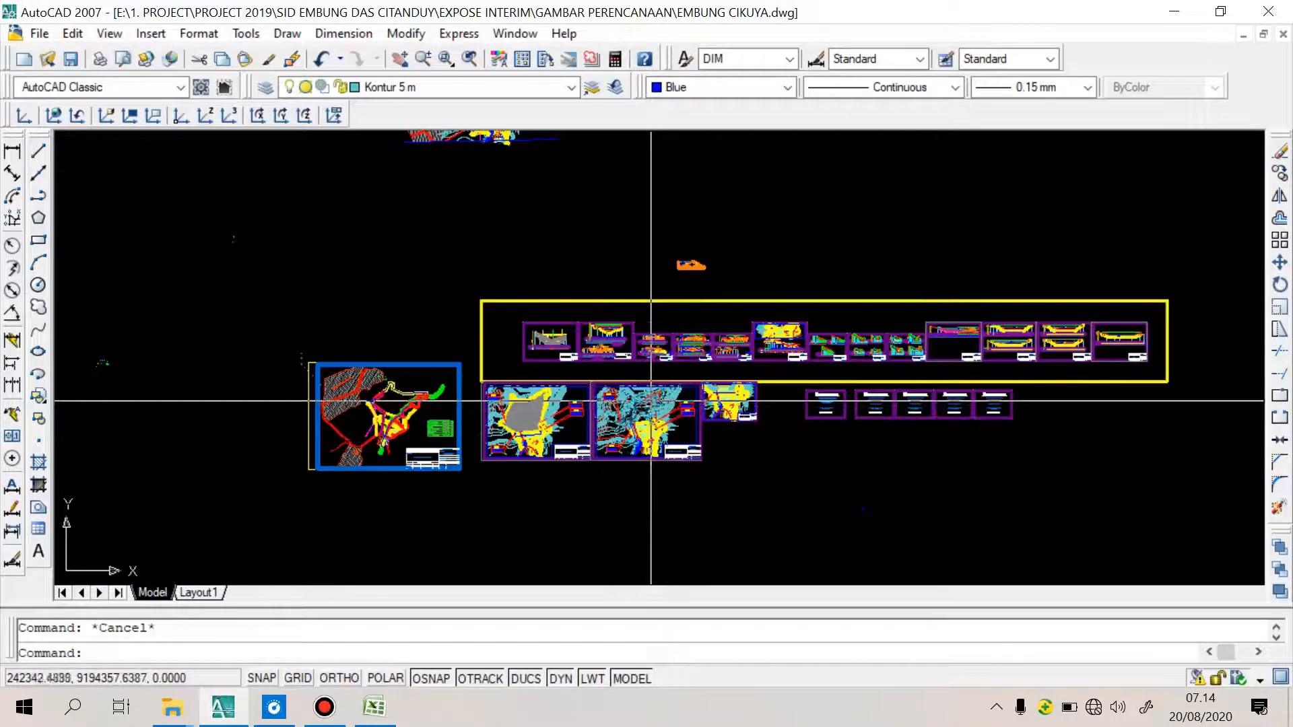
scroll(694, 337, up, 6)
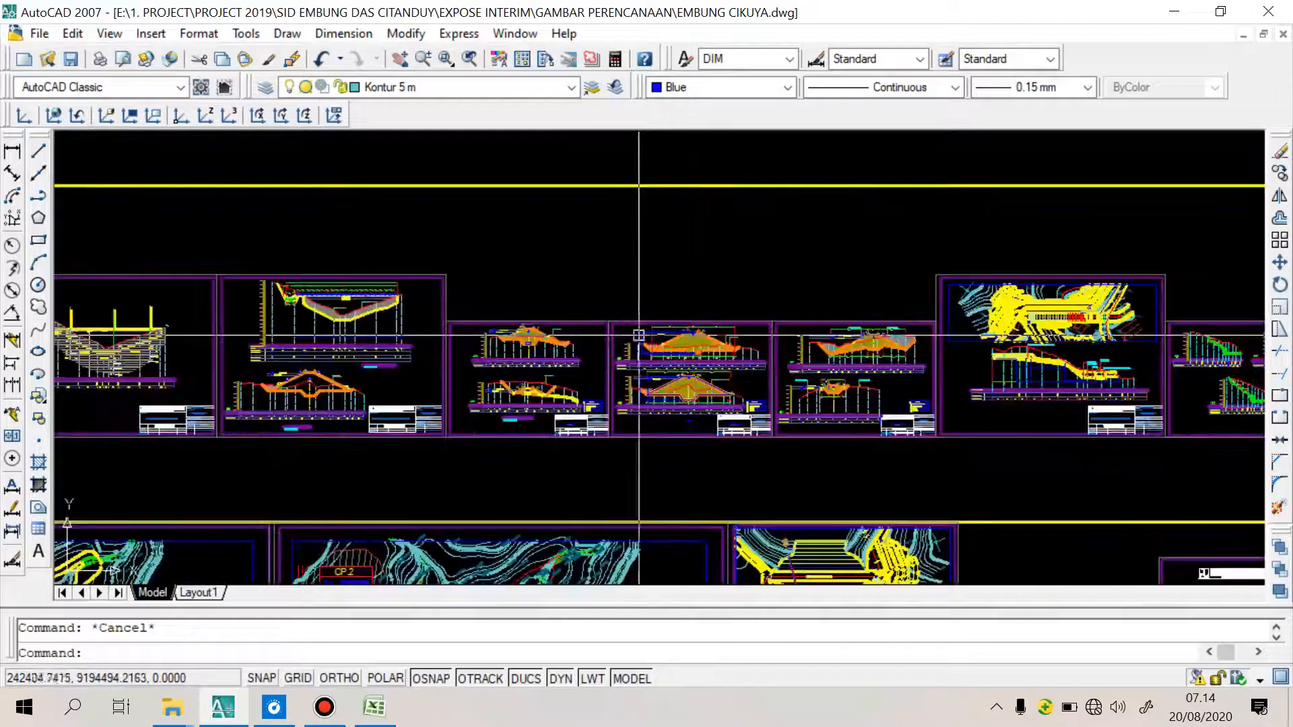
scroll(661, 330, down, 5)
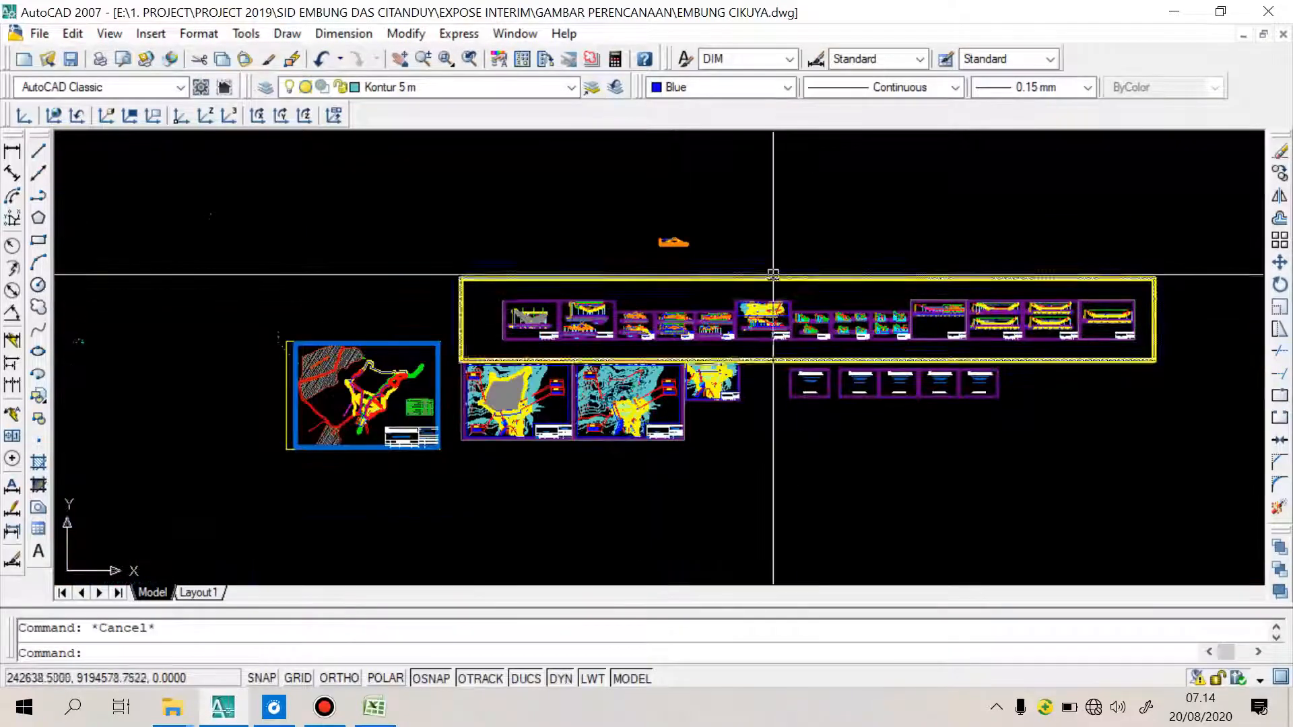
scroll(899, 317, up, 5)
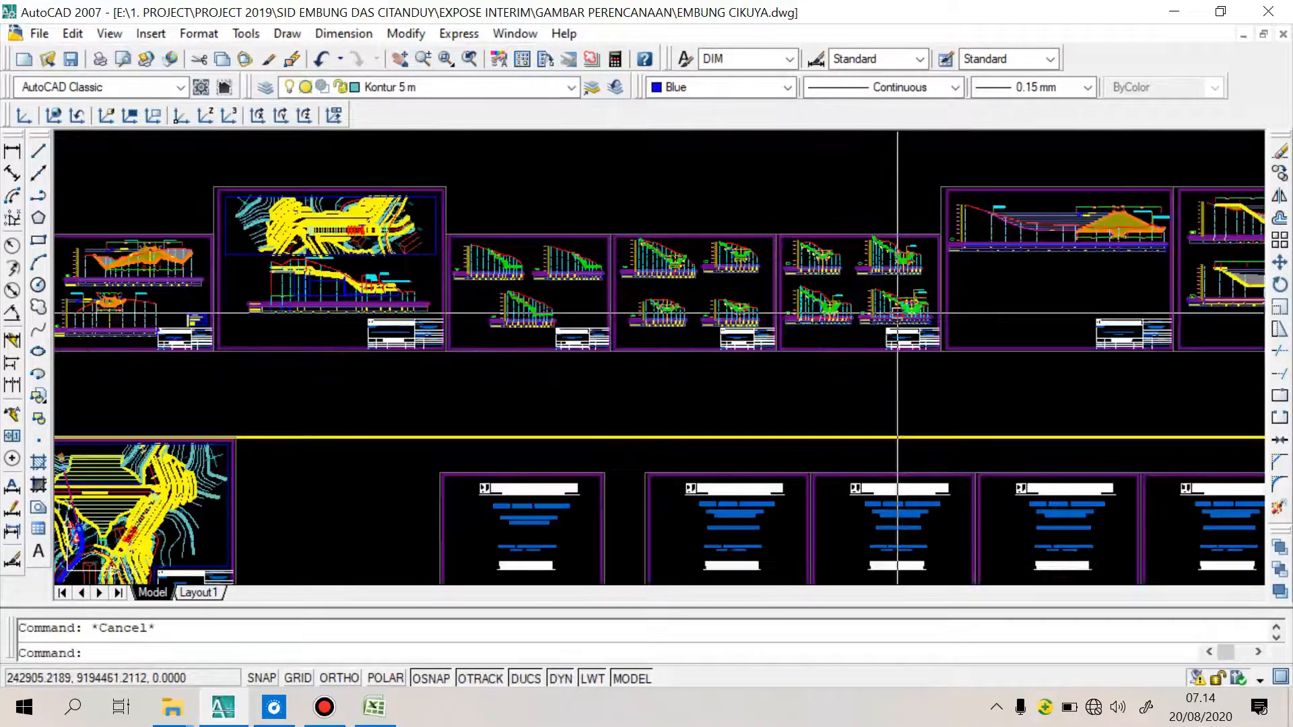
scroll(898, 313, up, 5)
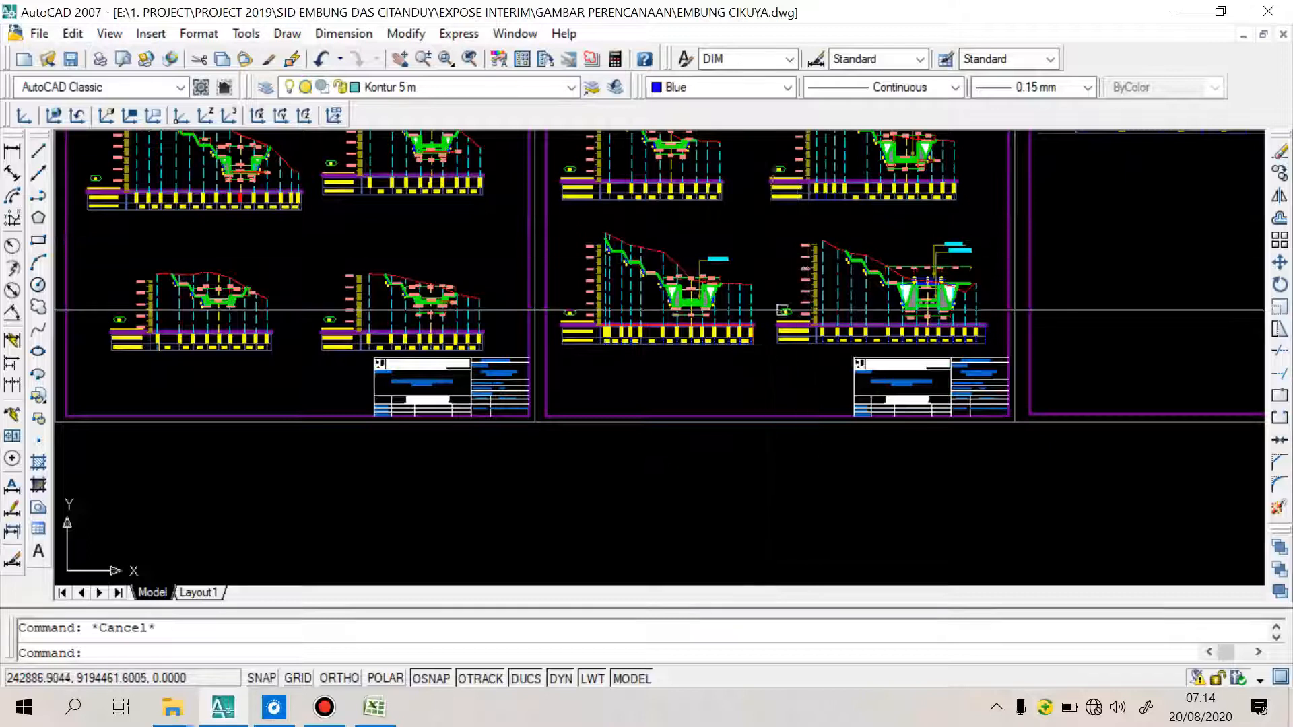
Check the scale in the title block of the third smaller cross-section sheet, POT. MELINTANG PELIMPAH
scroll(782, 310, down, 3)
scroll(763, 569, up, 2)
scroll(902, 327, up, 7)
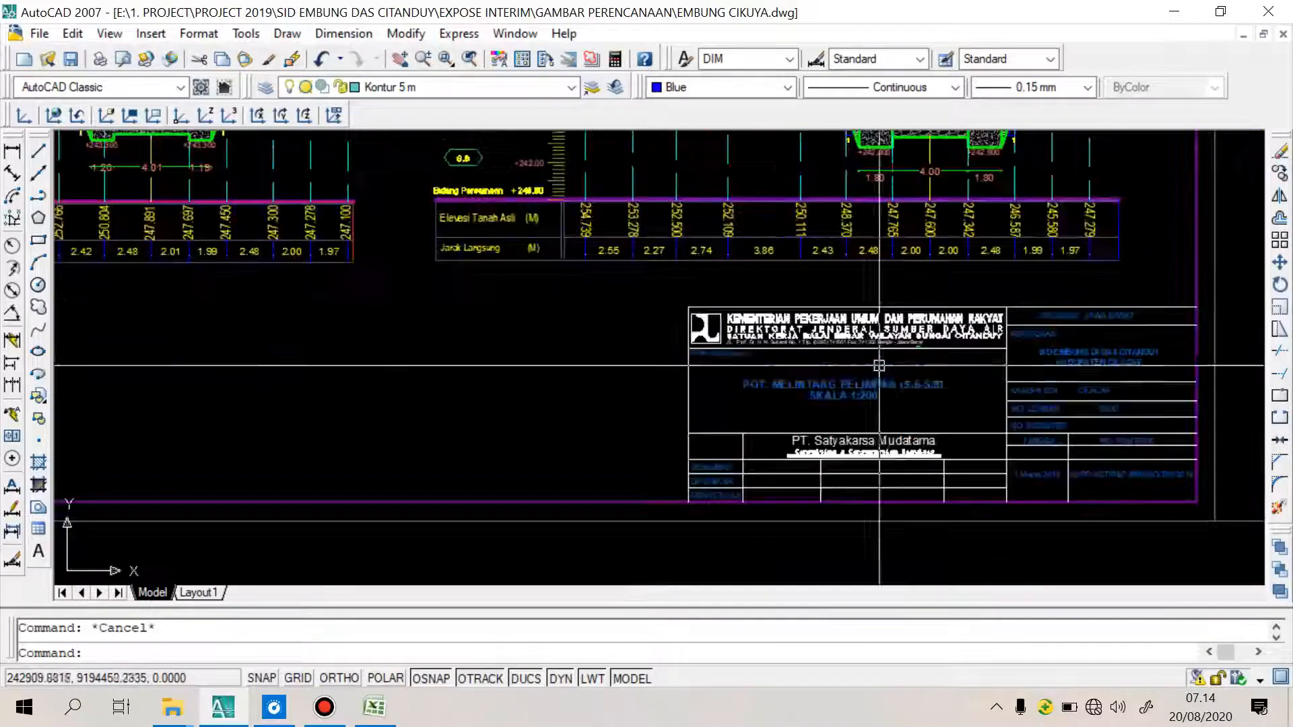
scroll(933, 329, down, 5)
scroll(871, 303, up, 2)
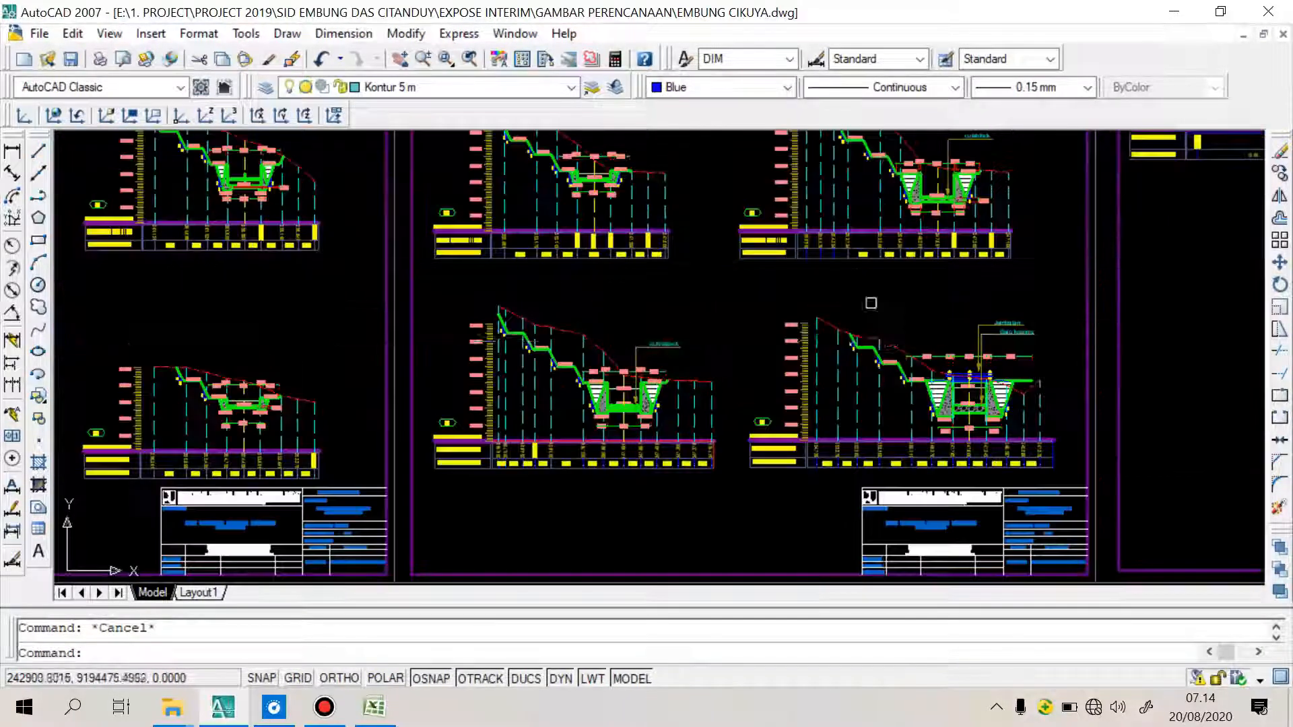
scroll(794, 344, down, 3)
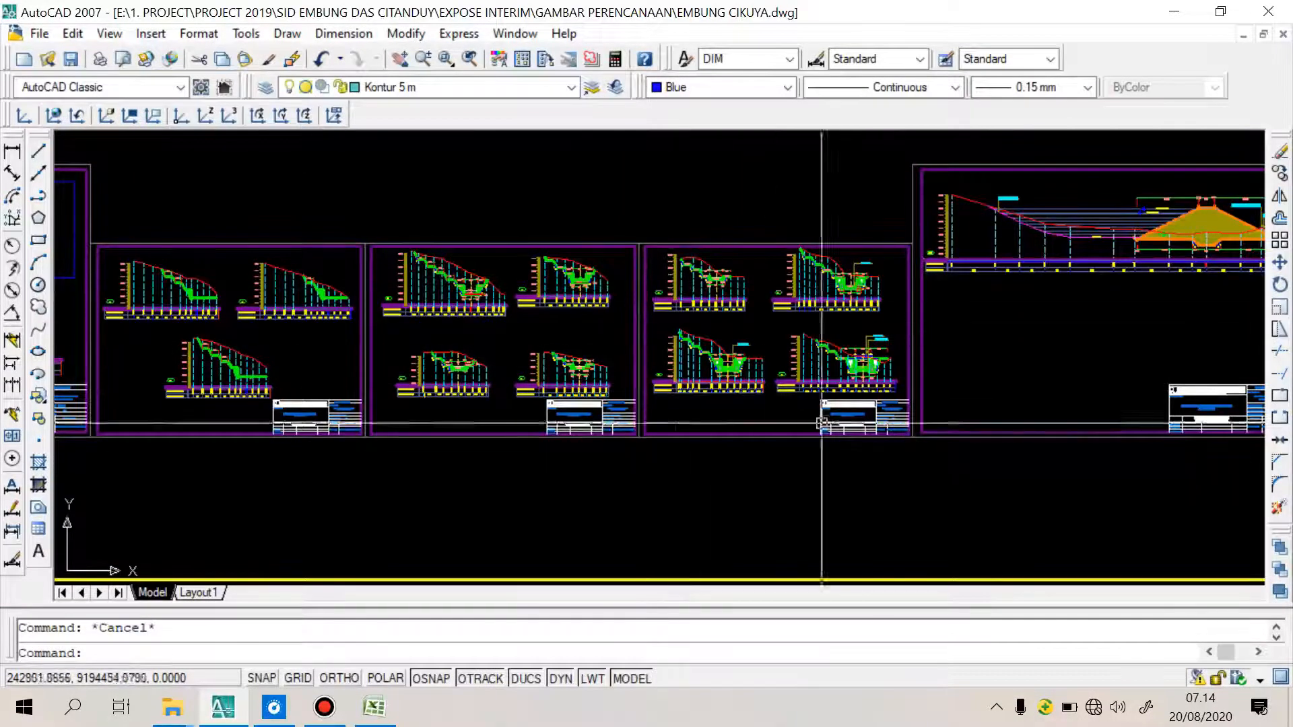
With Ortho on, draw a vertical line from the inner top corner of section S.5's left channel wall up past the sheet frame
scroll(714, 285, up, 10)
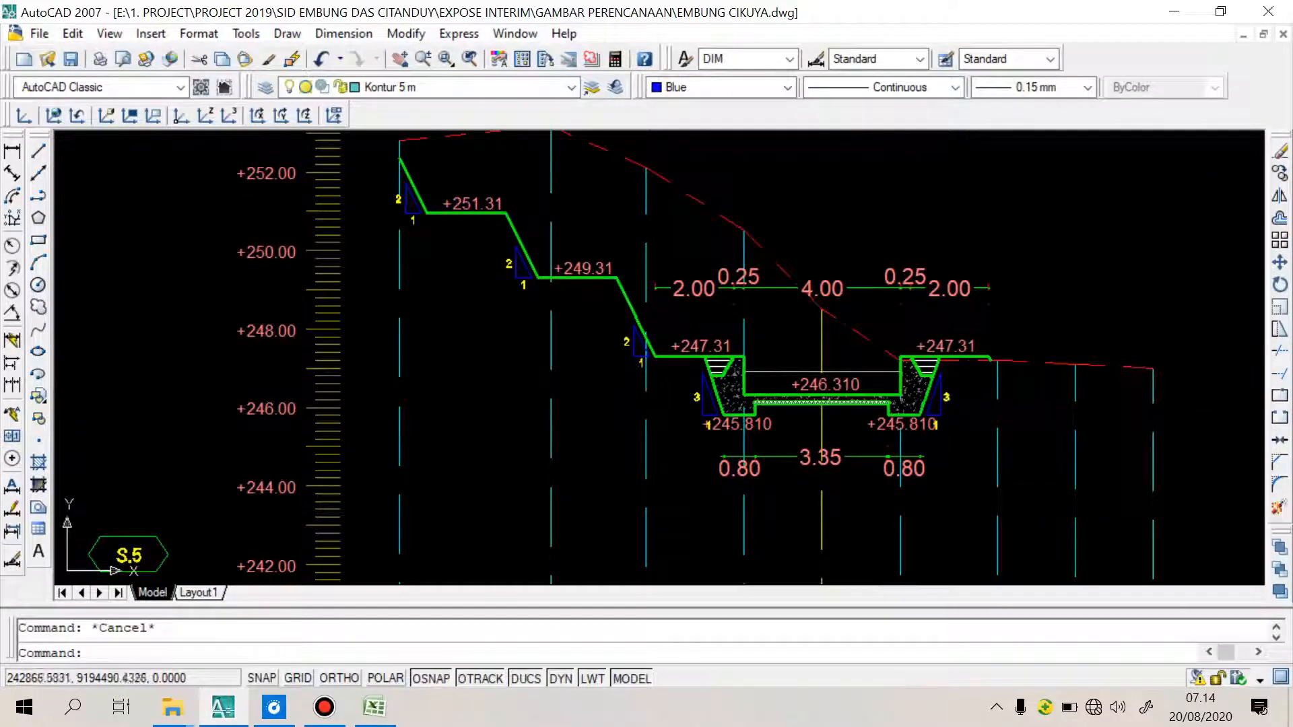
click(38, 155)
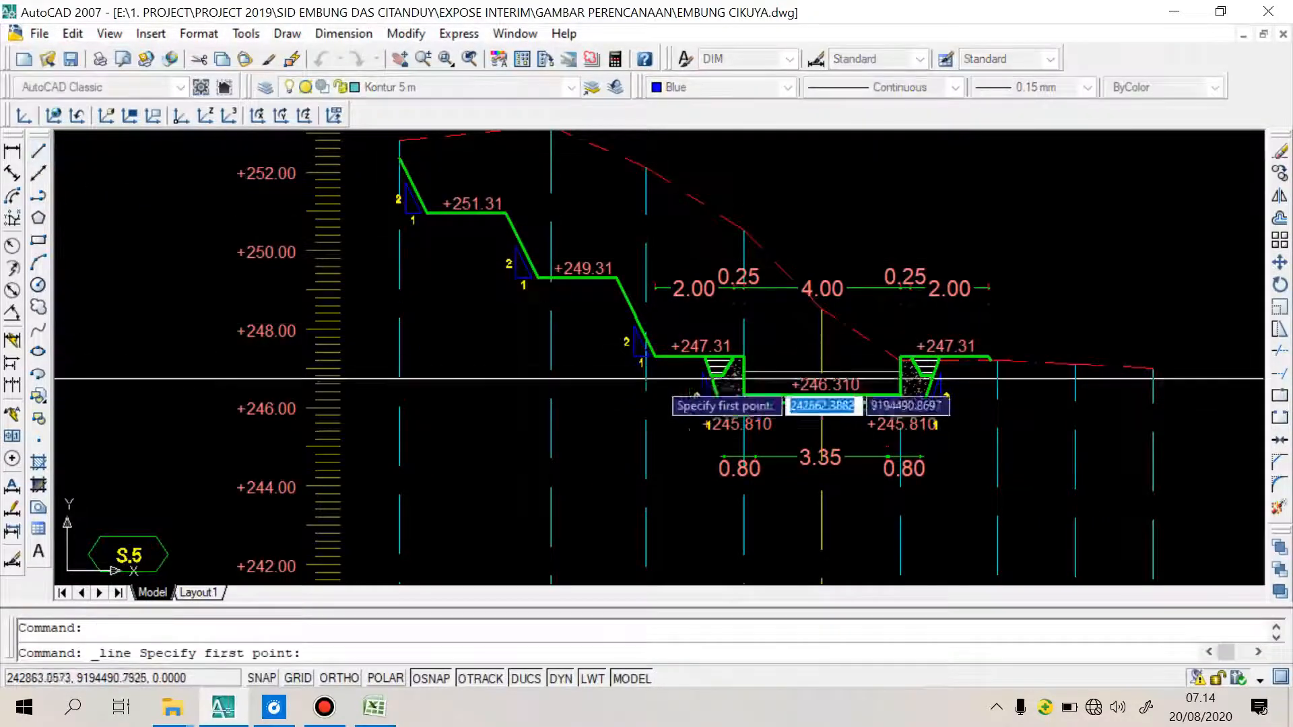
scroll(788, 388, up, 2)
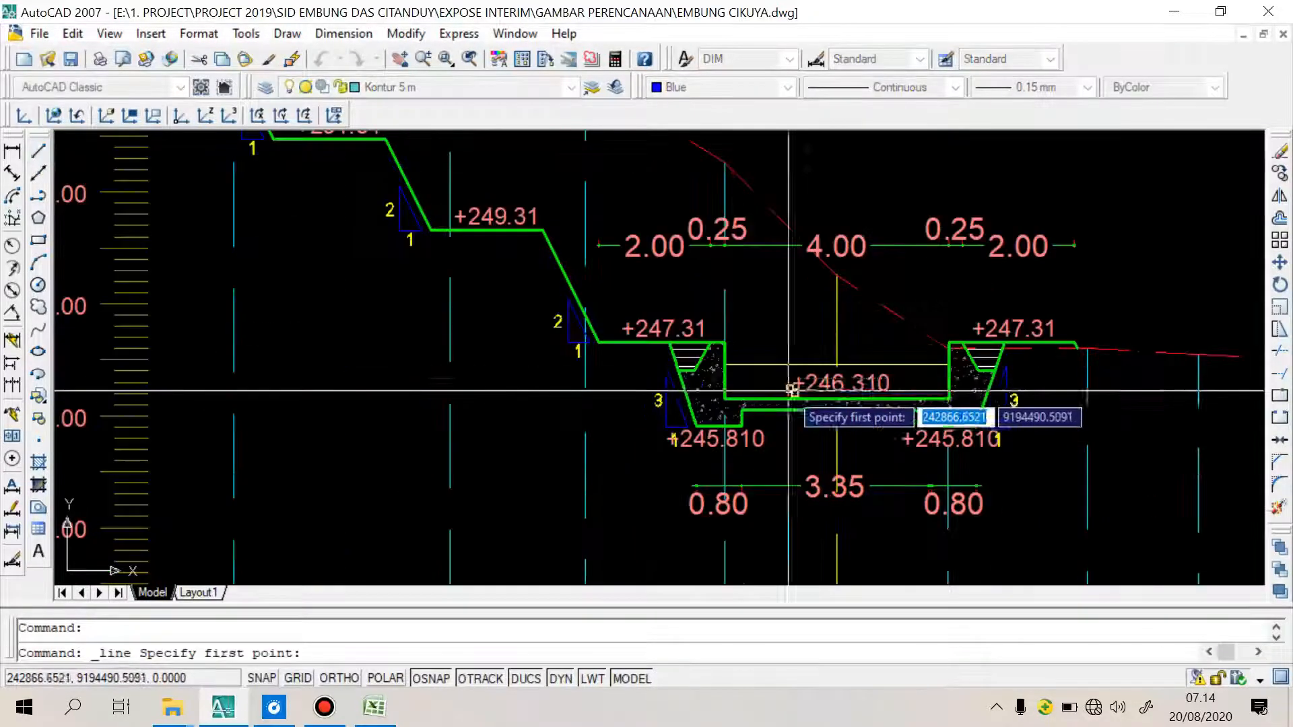
click(719, 344)
scroll(773, 294, down, 4)
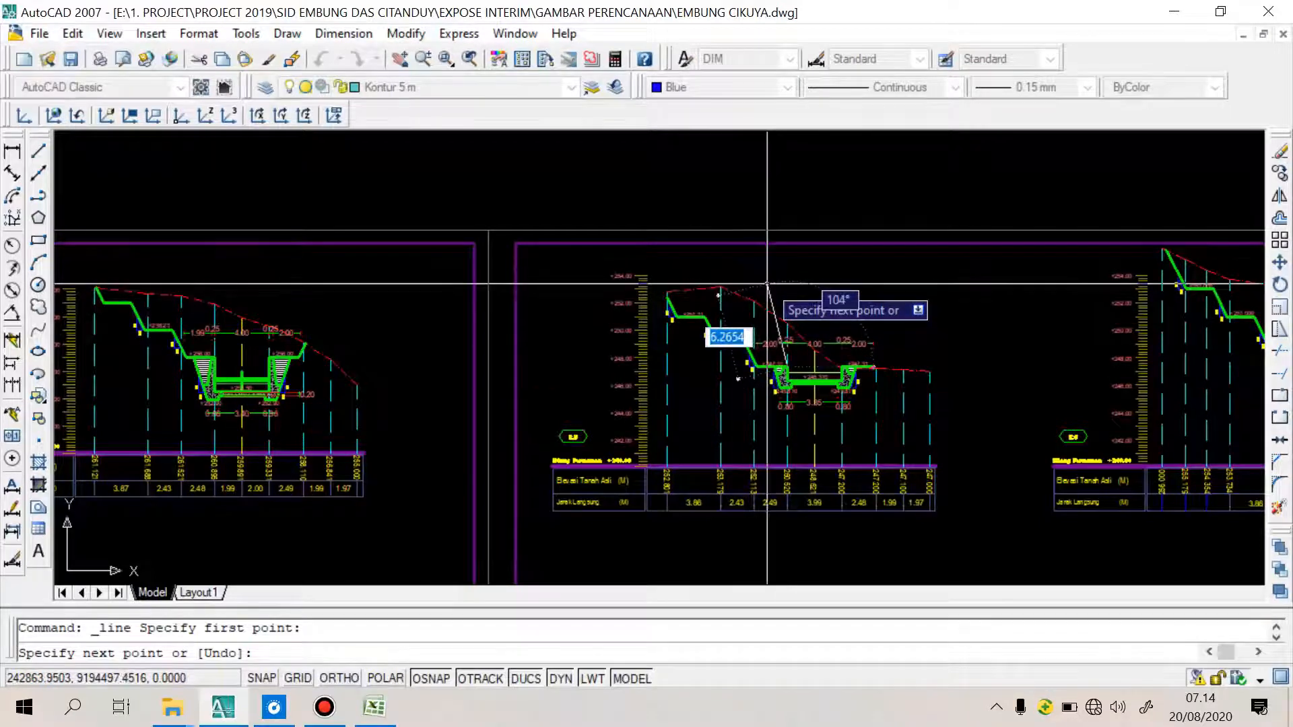
key(F8)
click(758, 178)
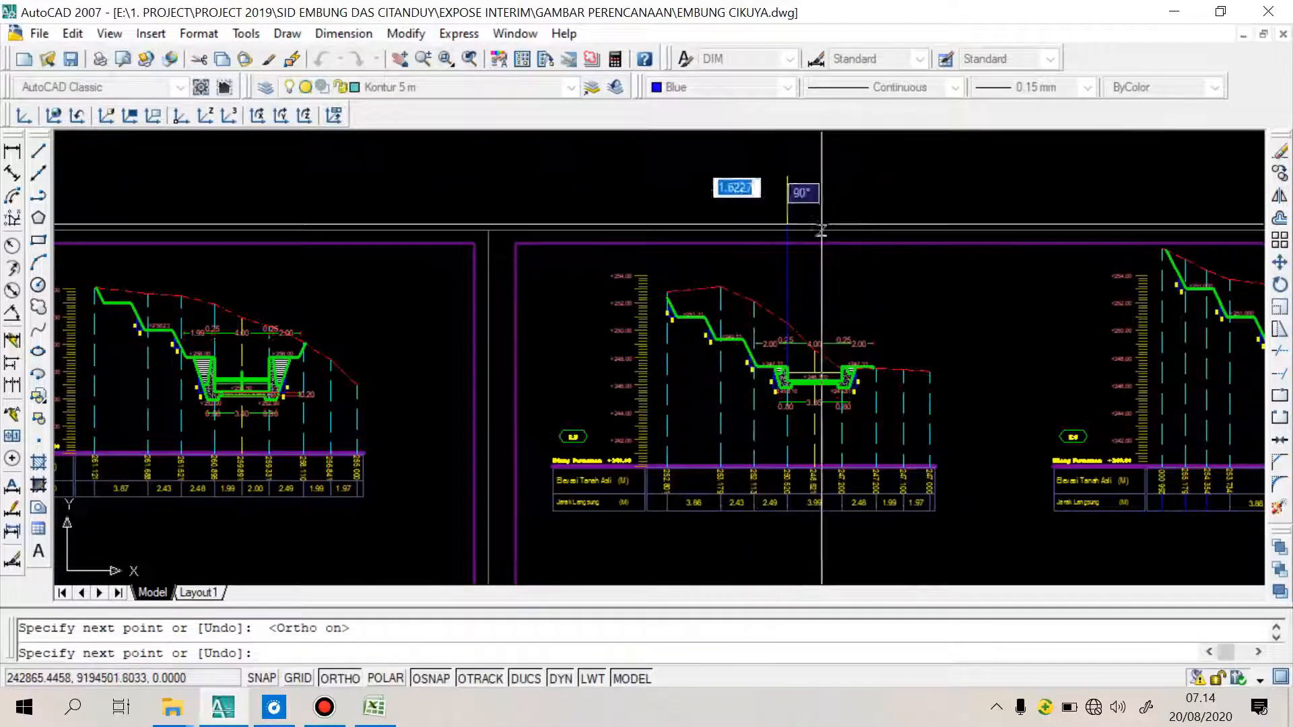
key(Return)
Offset the vertical line 4 units to the right and compare the copy with the channel's opposite inner wall
text(o)
key(Return)
text(4)
key(Return)
click(787, 227)
click(875, 236)
scroll(925, 411, up, 6)
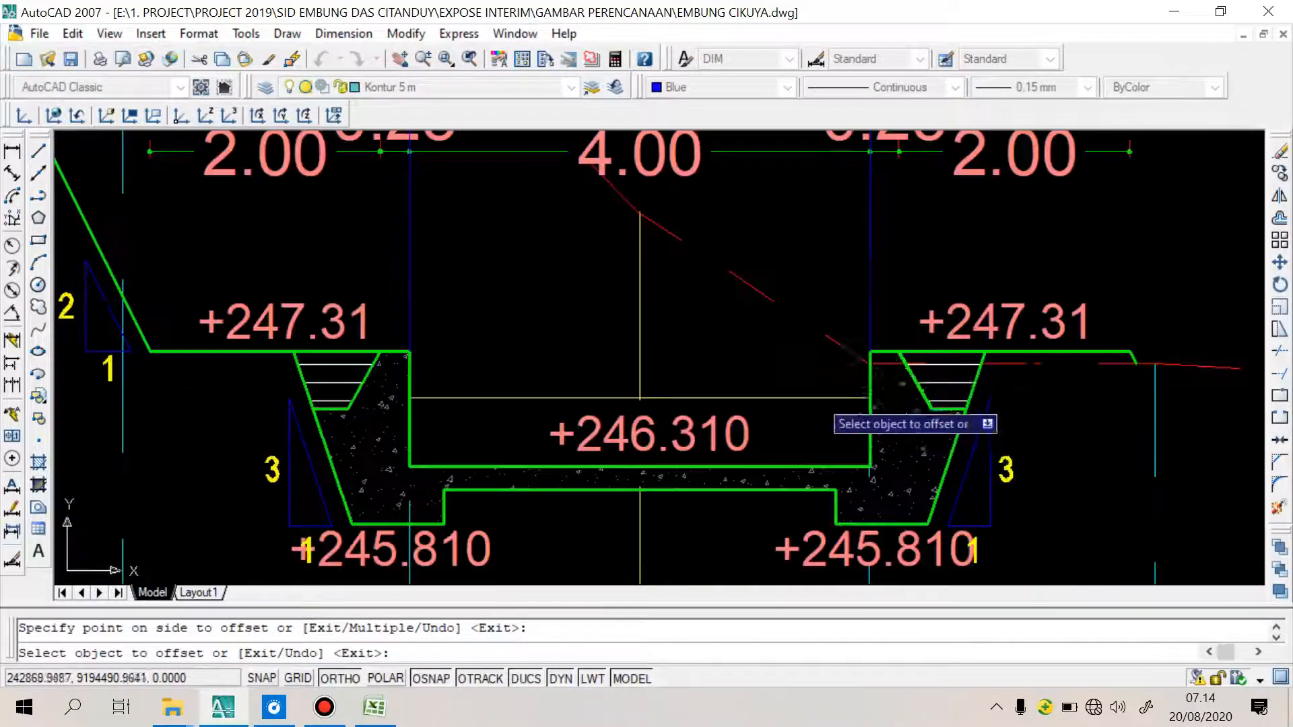
scroll(885, 259, down, 5)
right_click(935, 285)
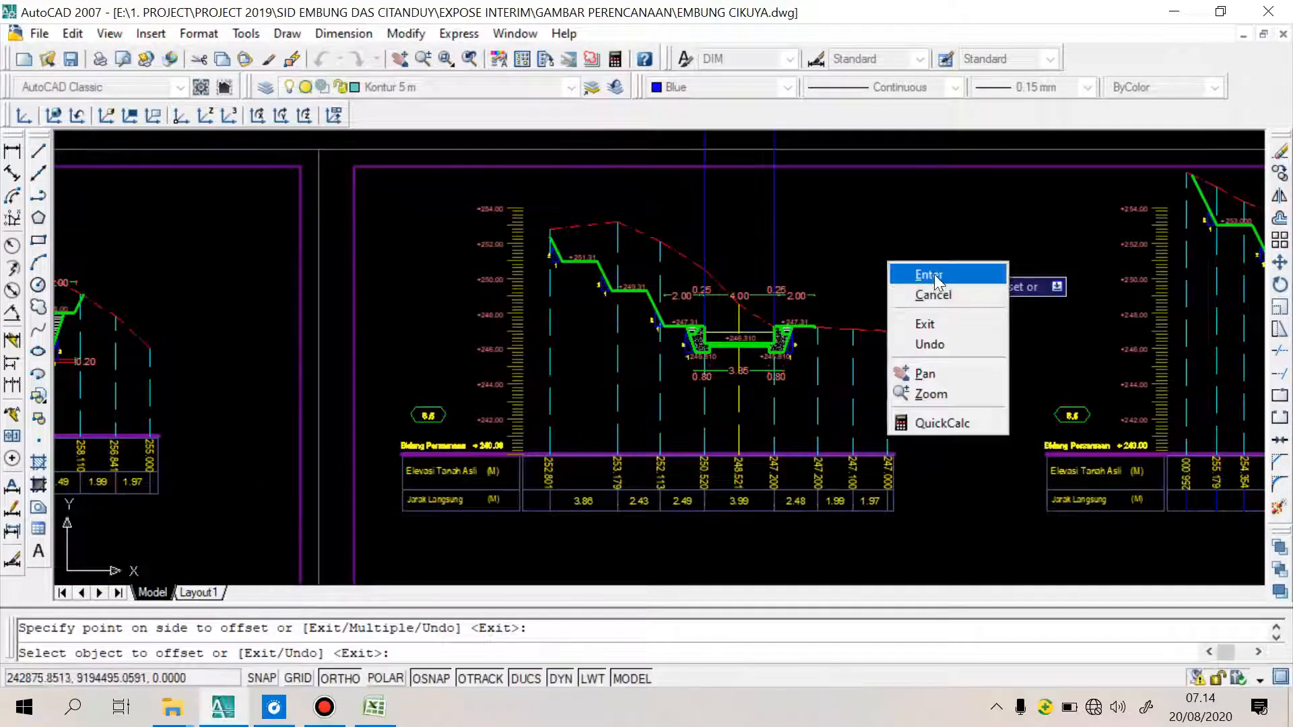
click(935, 273)
Highlight the two vertical check lines, clear the selection, and look over the yellow-framed sheet row and the situation map sheets
click(802, 241)
click(685, 209)
scroll(685, 209, down, 5)
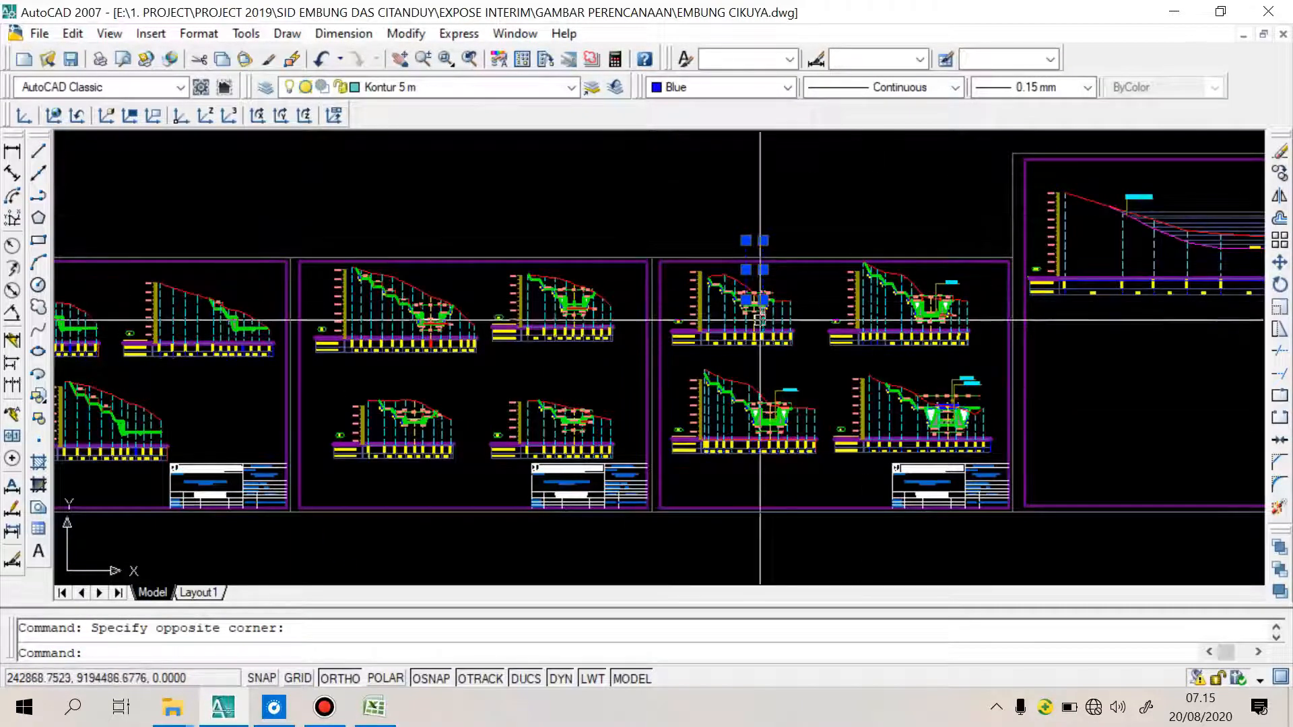
scroll(843, 349, down, 4)
scroll(841, 342, up, 1)
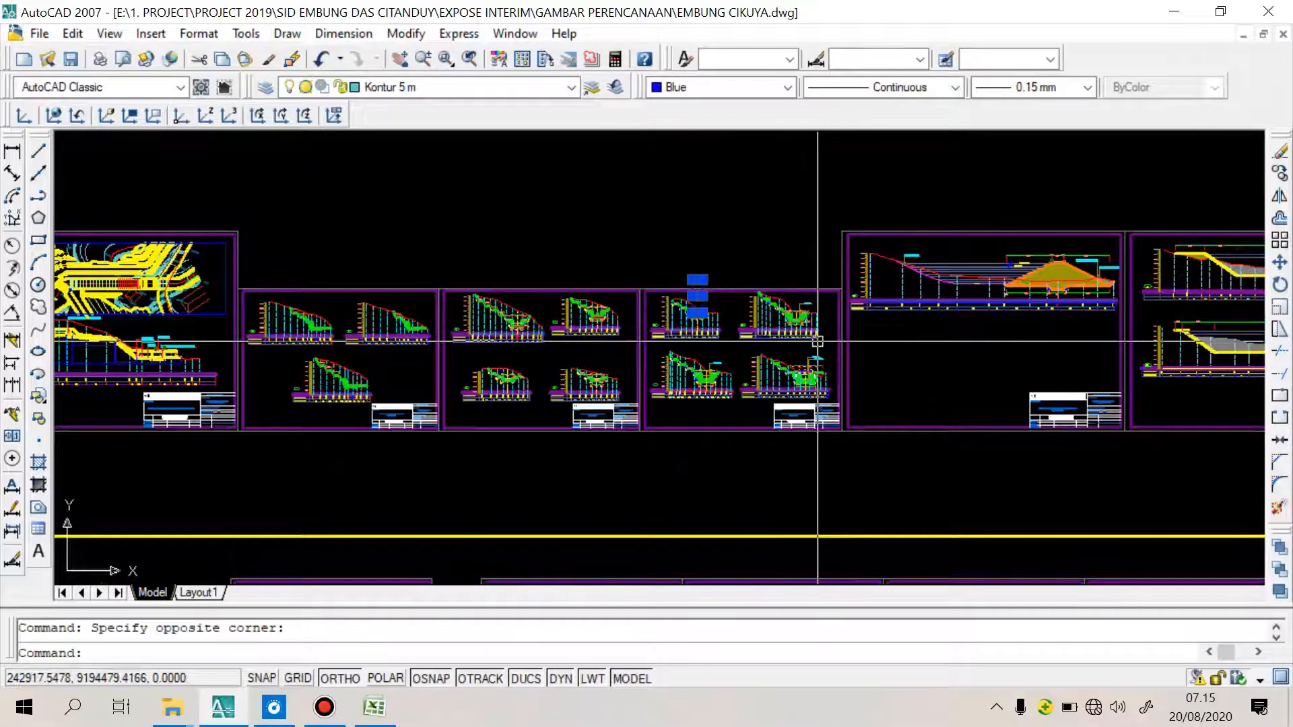
key(Escape)
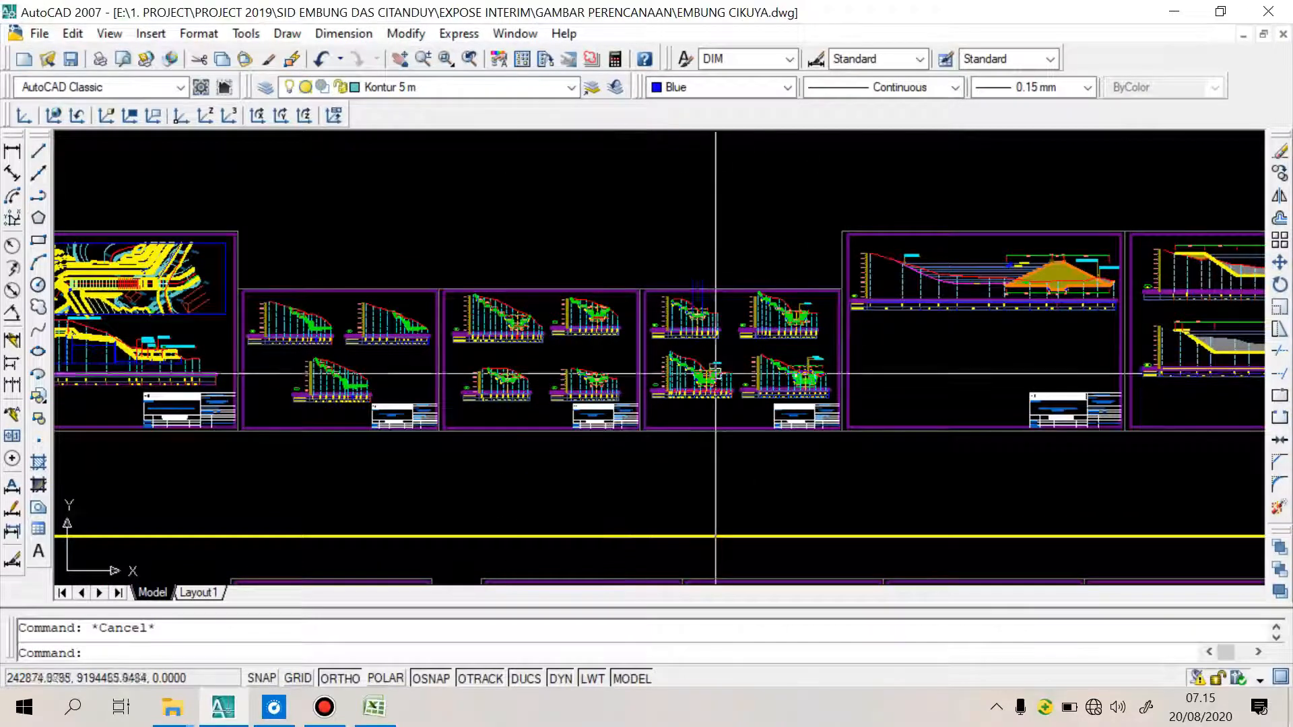
scroll(692, 286, down, 4)
scroll(697, 307, up, 1)
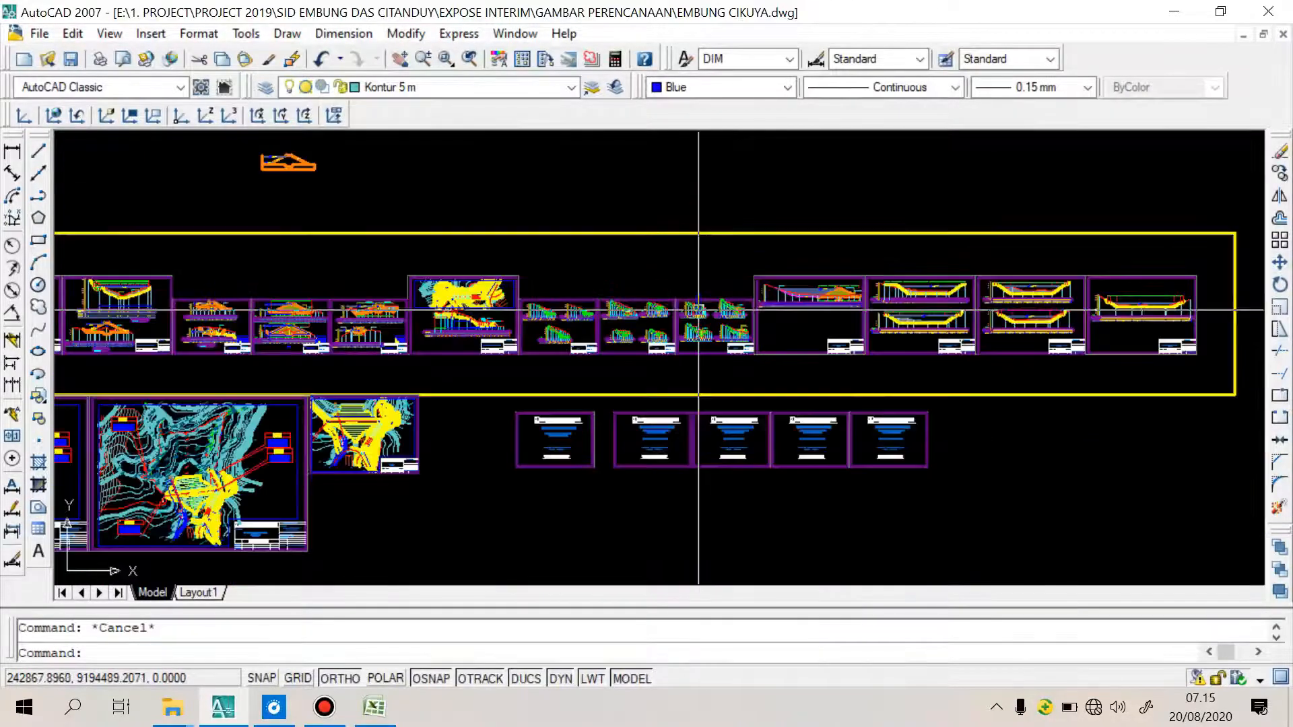
scroll(695, 314, down, 4)
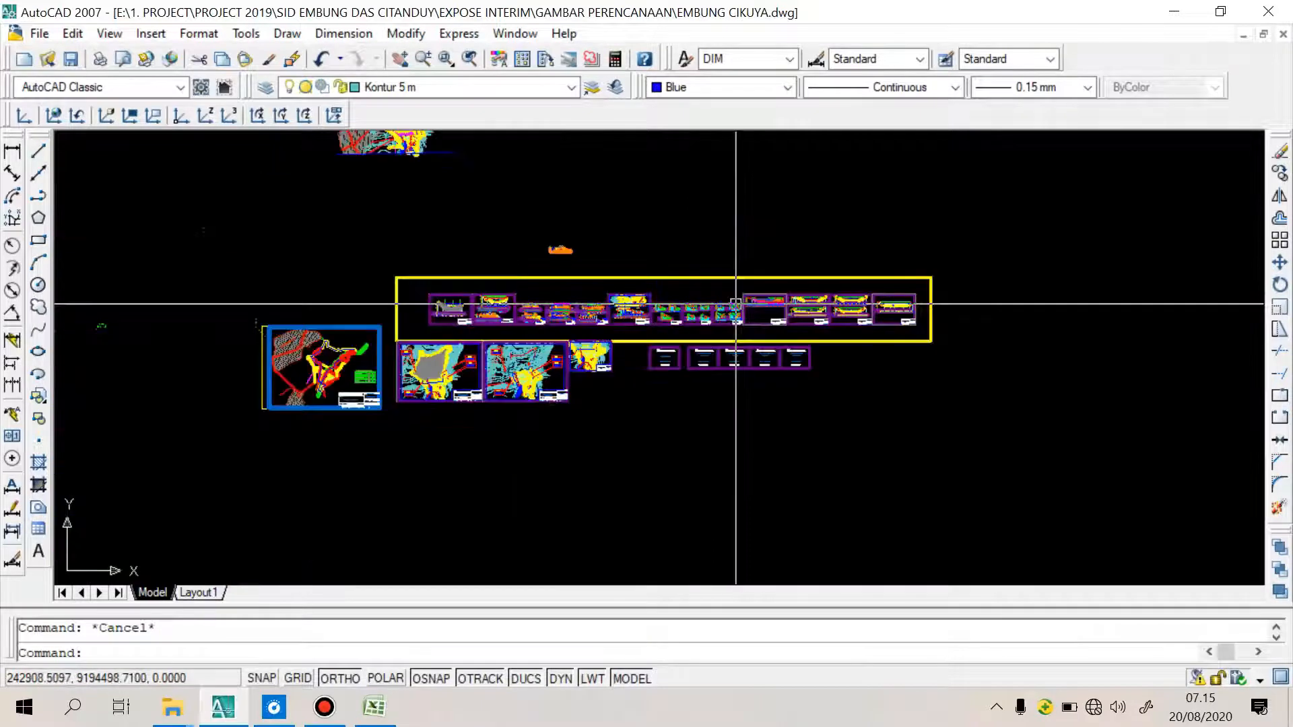
scroll(698, 393, down, 4)
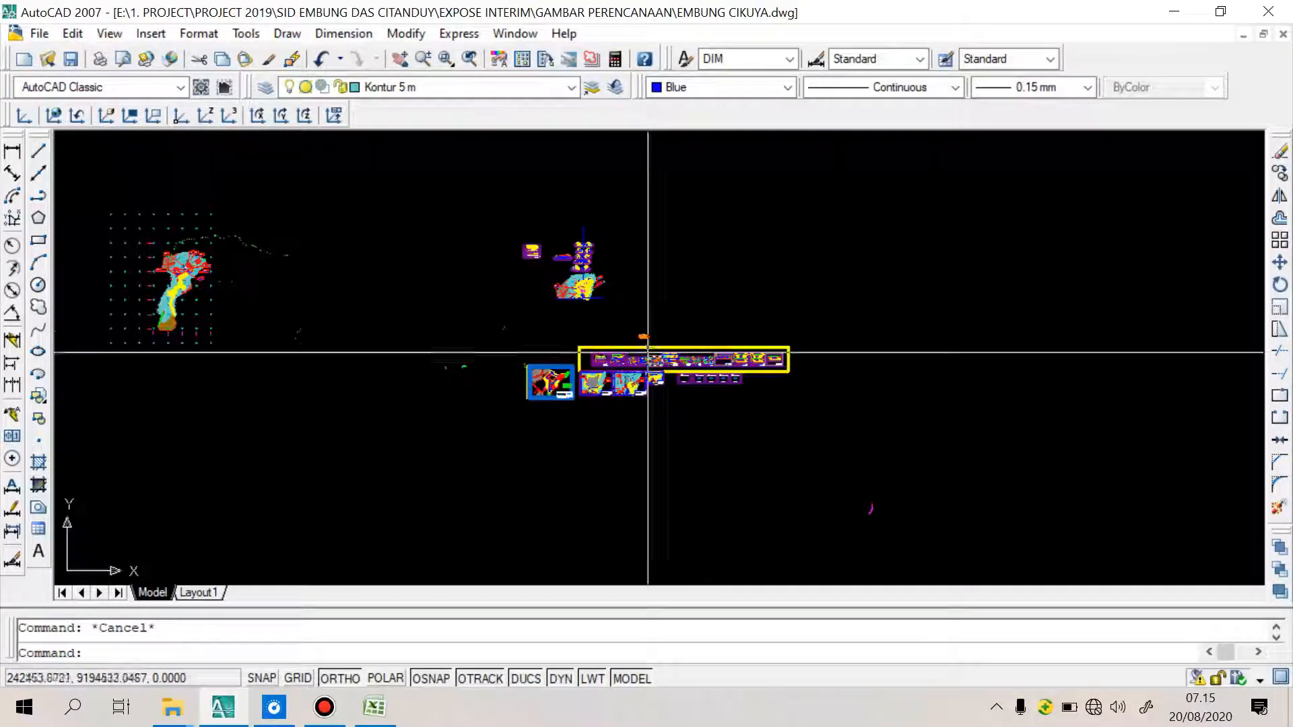
scroll(611, 362, up, 8)
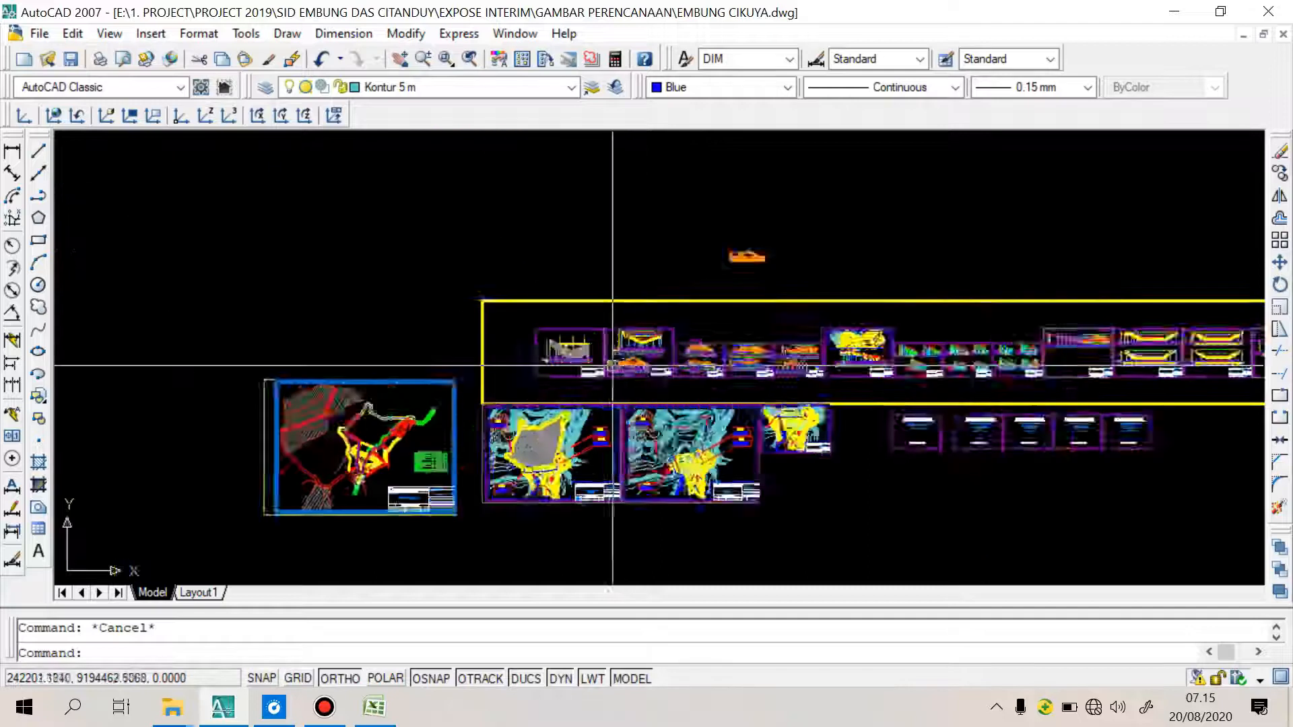
scroll(786, 512, up, 2)
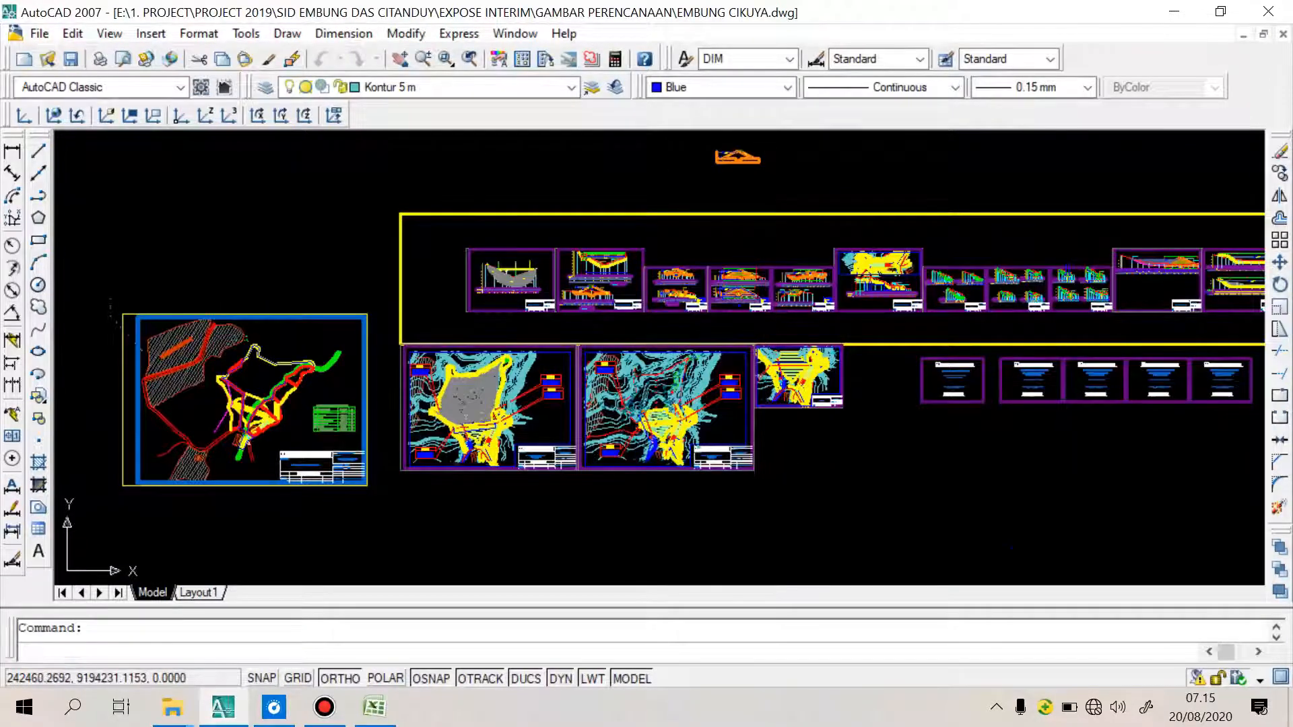
Start a plot of model space with the EPSON L1300 Series printer and A3 297 x 420 mm paper
key(ctrl+p)
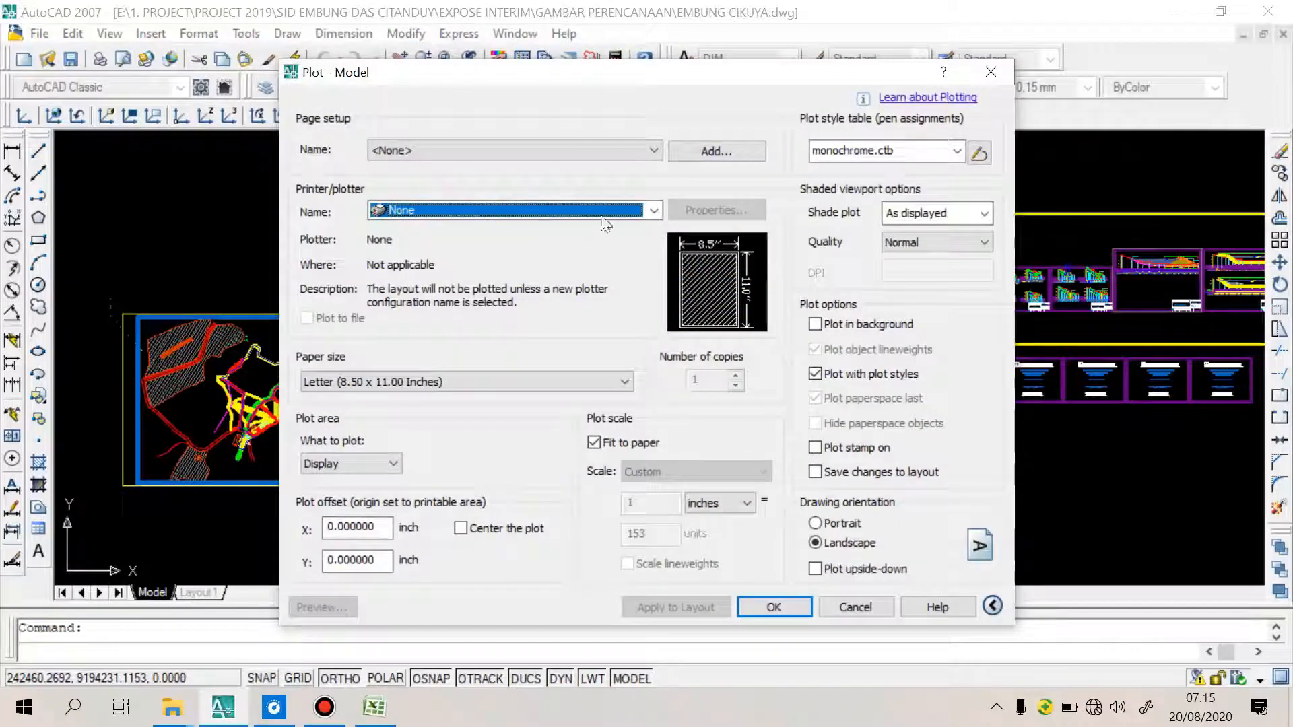
click(652, 210)
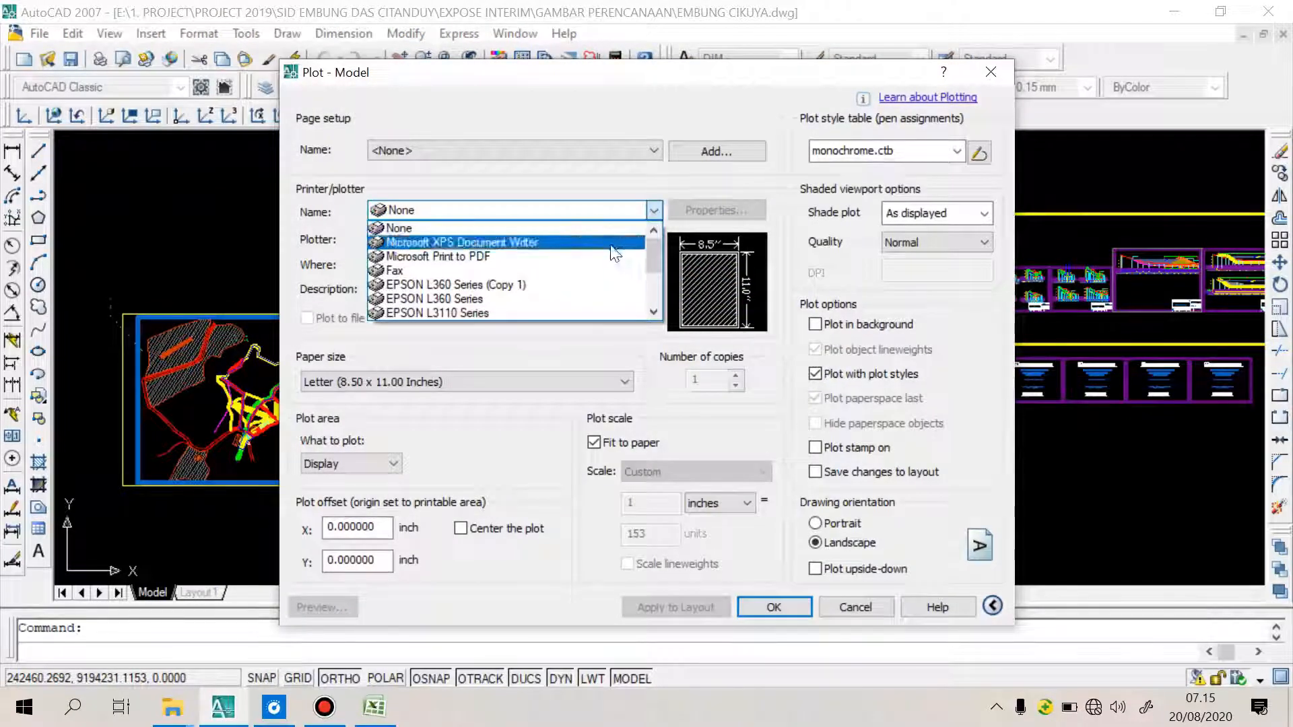
scroll(566, 307, down, 2)
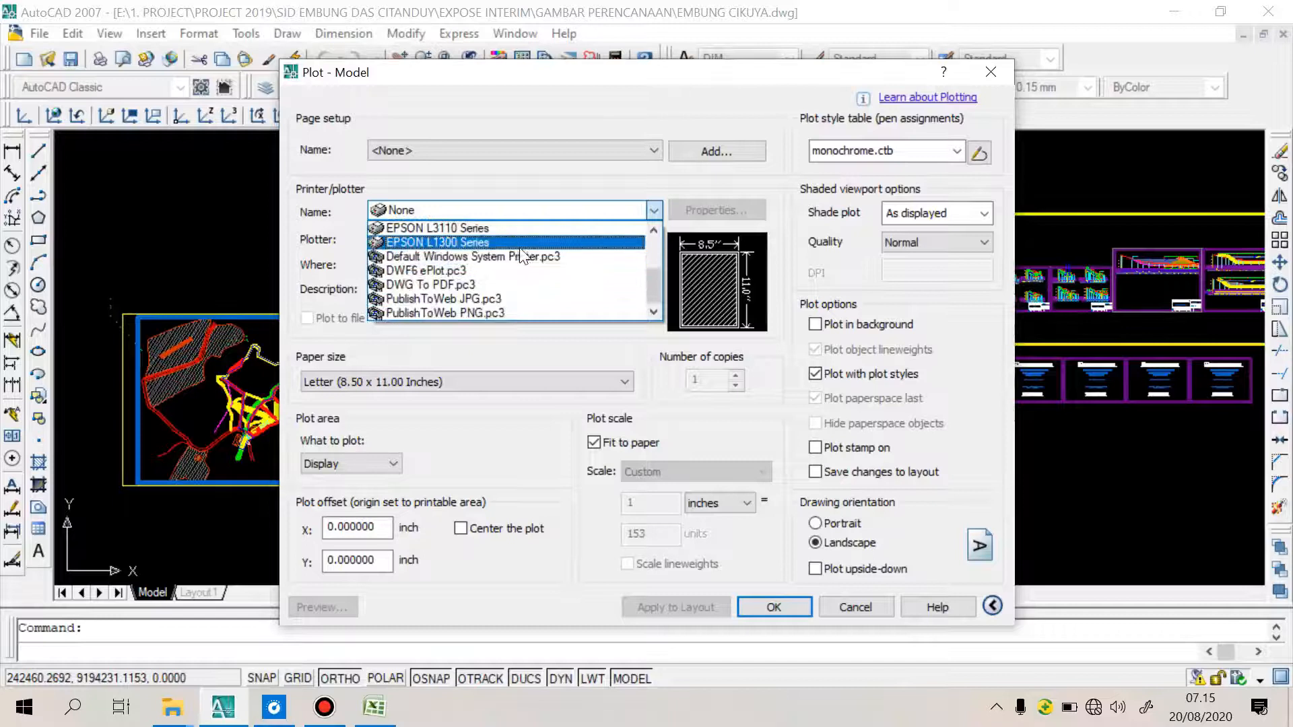
click(518, 244)
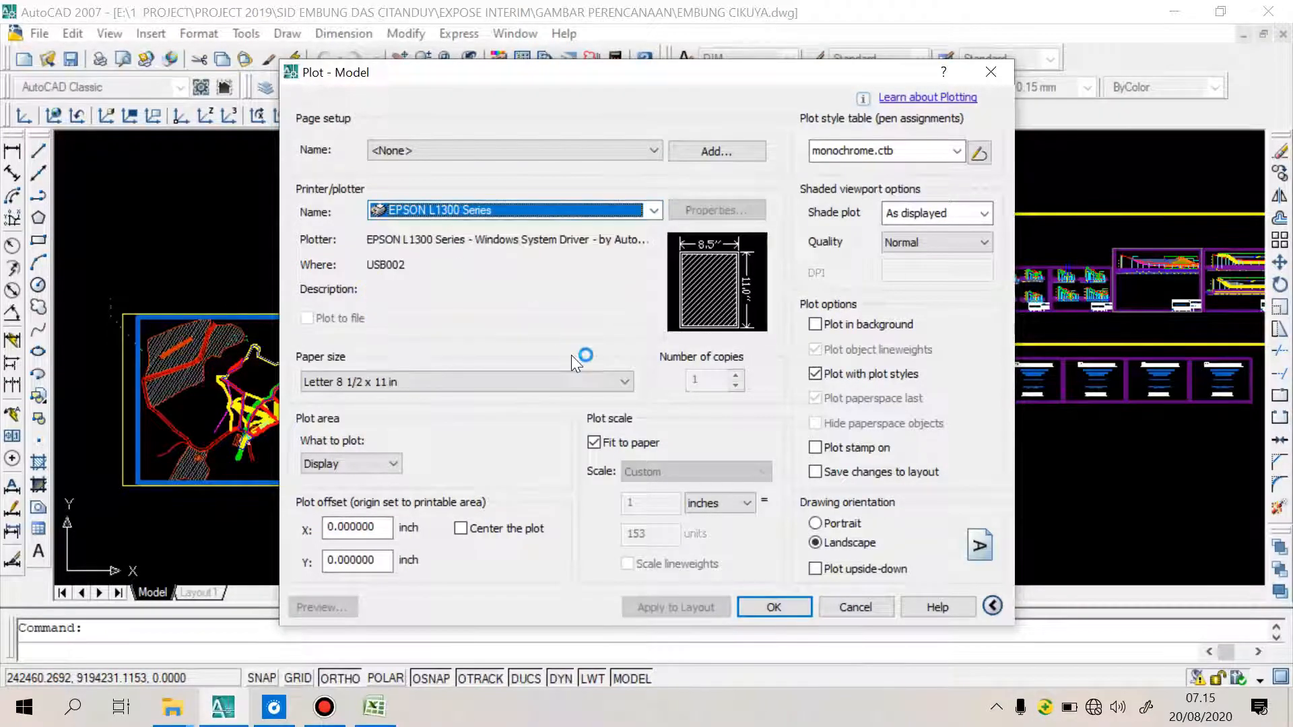
click(621, 385)
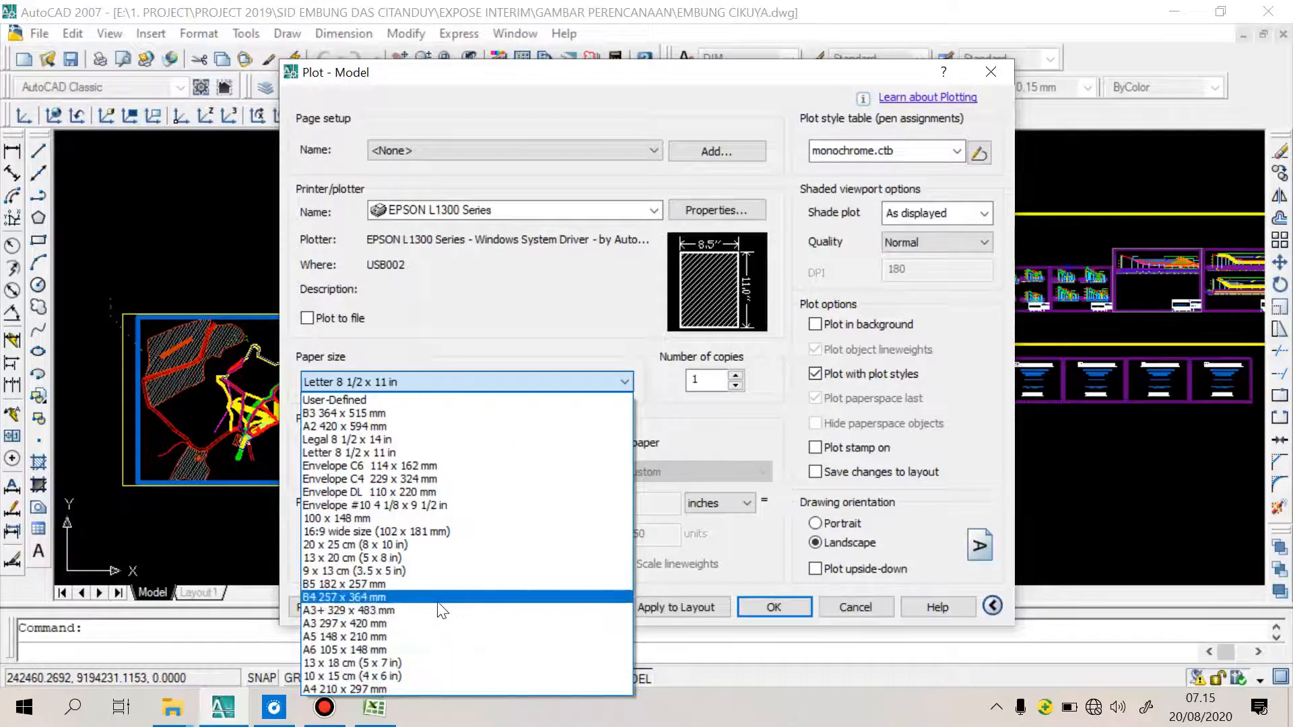
click(431, 624)
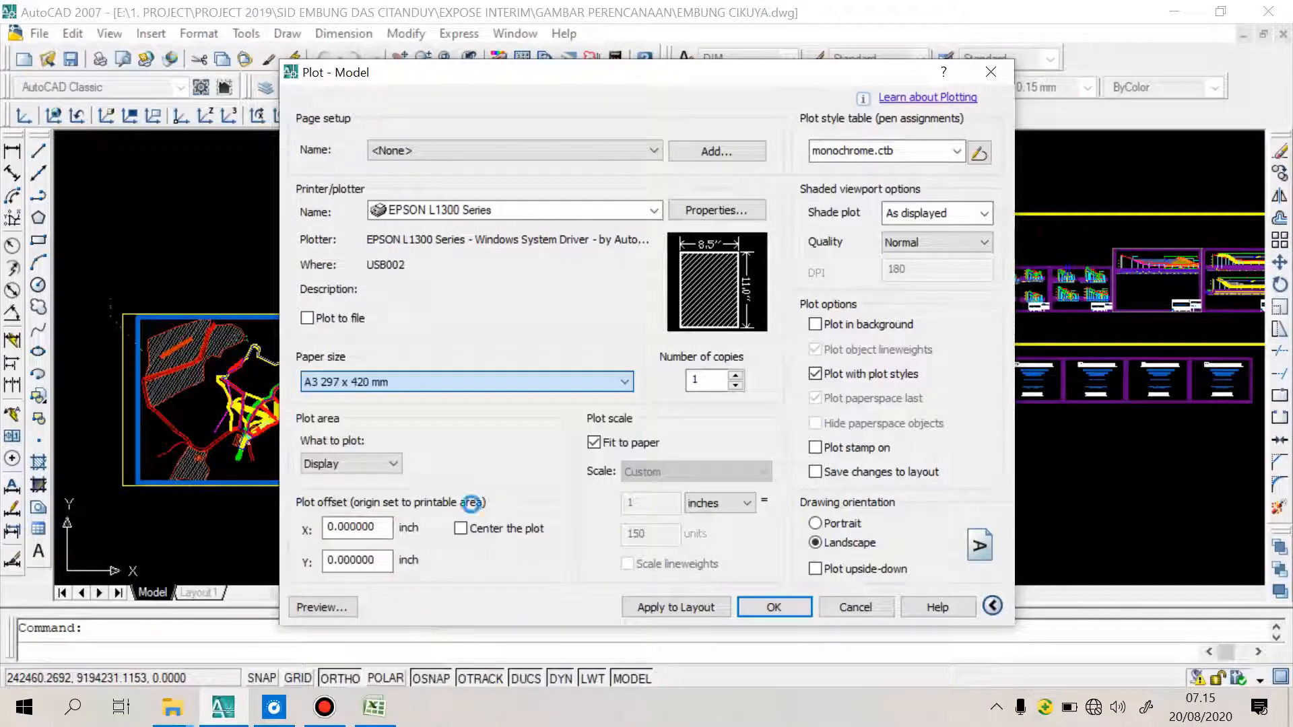
Set the plot area to a window around the outer frame of the SITUASI UMUM EMBUNG CIKUYA KONDISI ASLI sheet
click(393, 465)
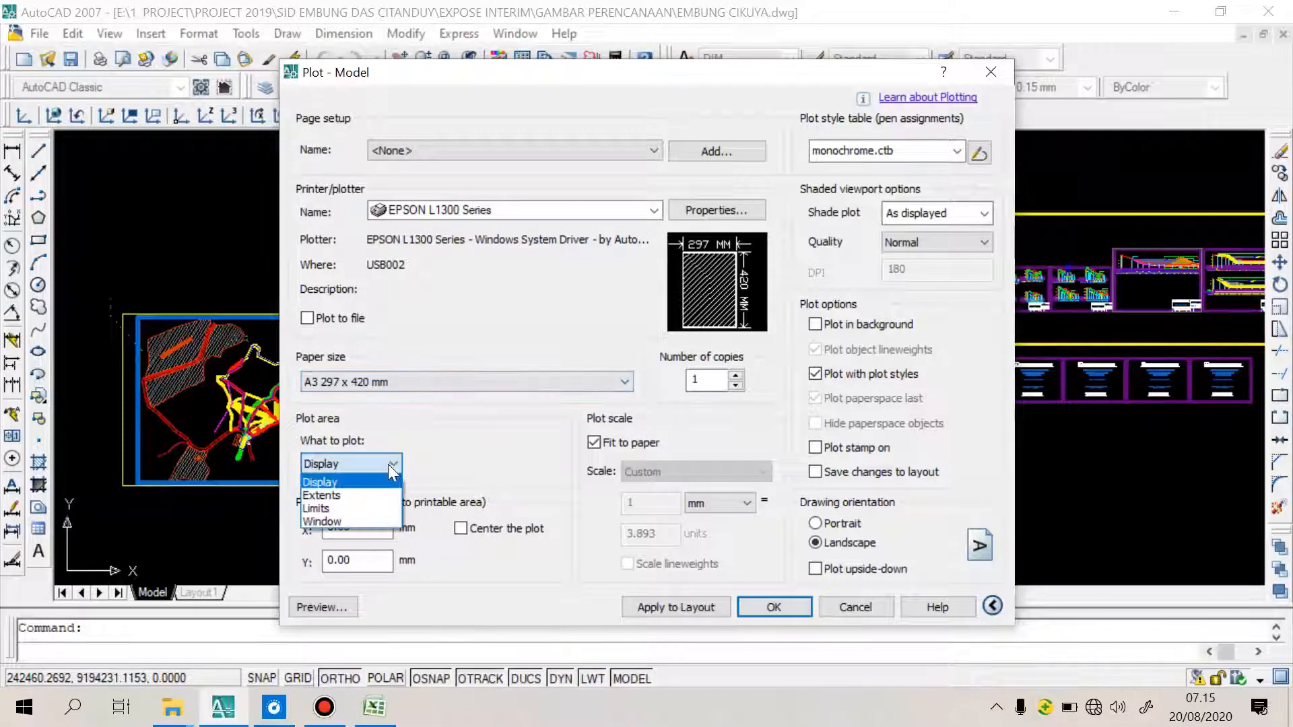
click(372, 519)
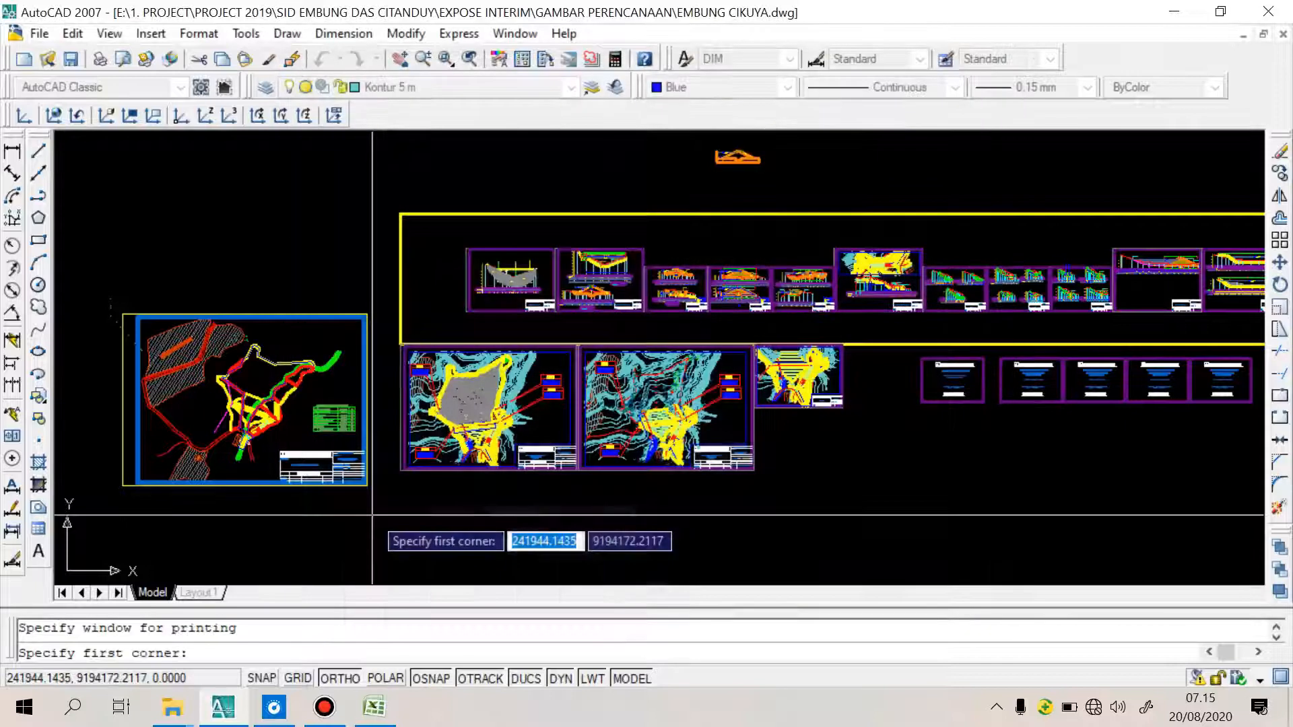
scroll(720, 488, up, 2)
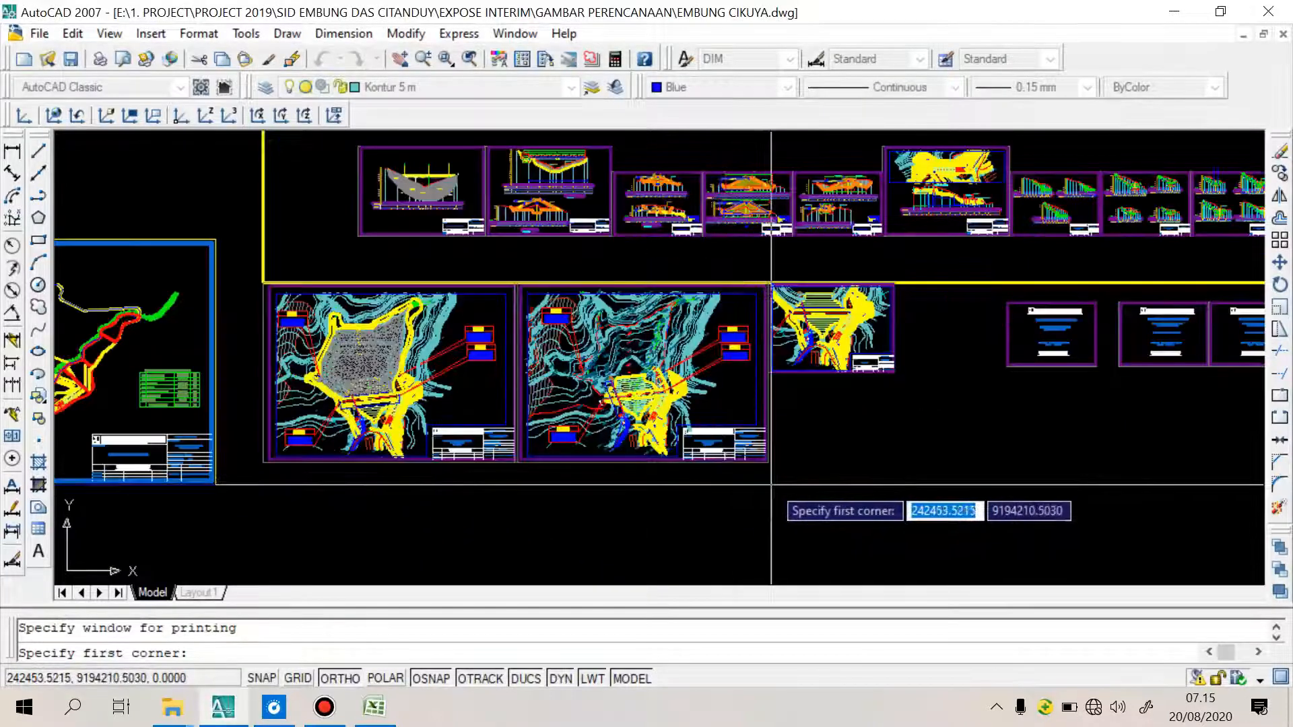
scroll(720, 488, up, 2)
scroll(729, 456, up, 2)
scroll(729, 457, up, 3)
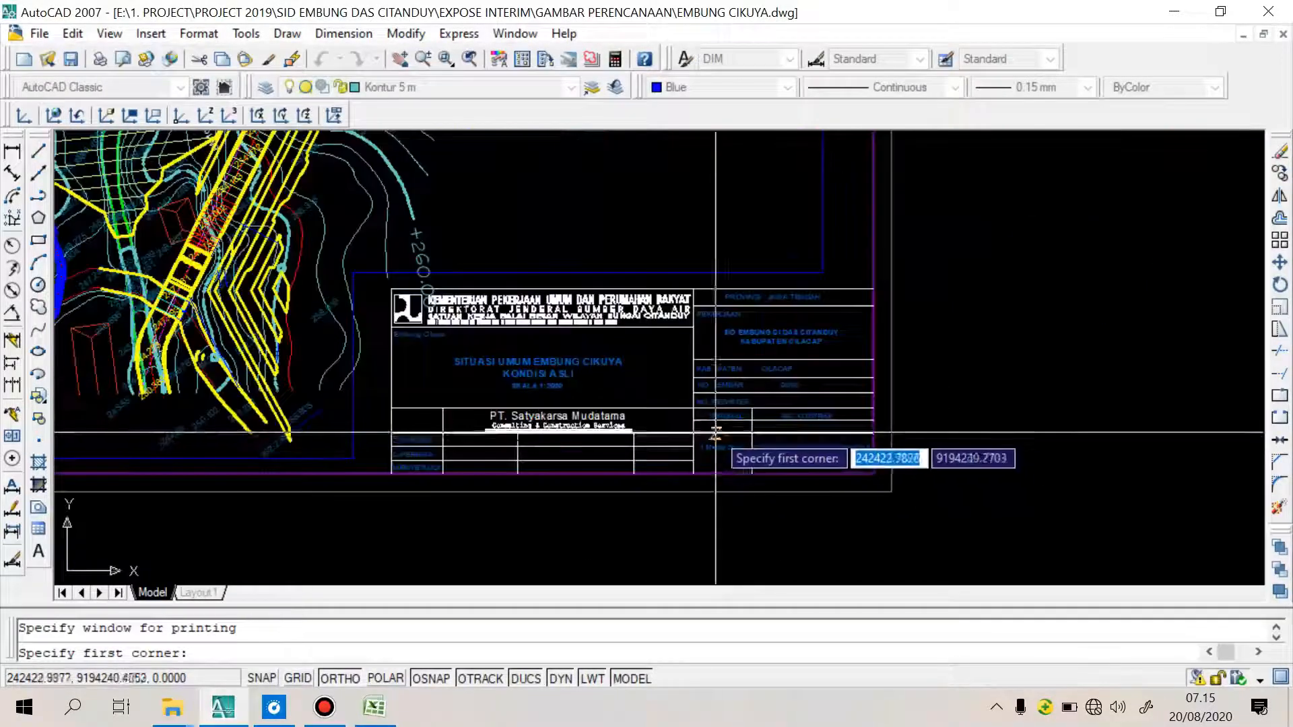
click(892, 491)
scroll(900, 512, down, 3)
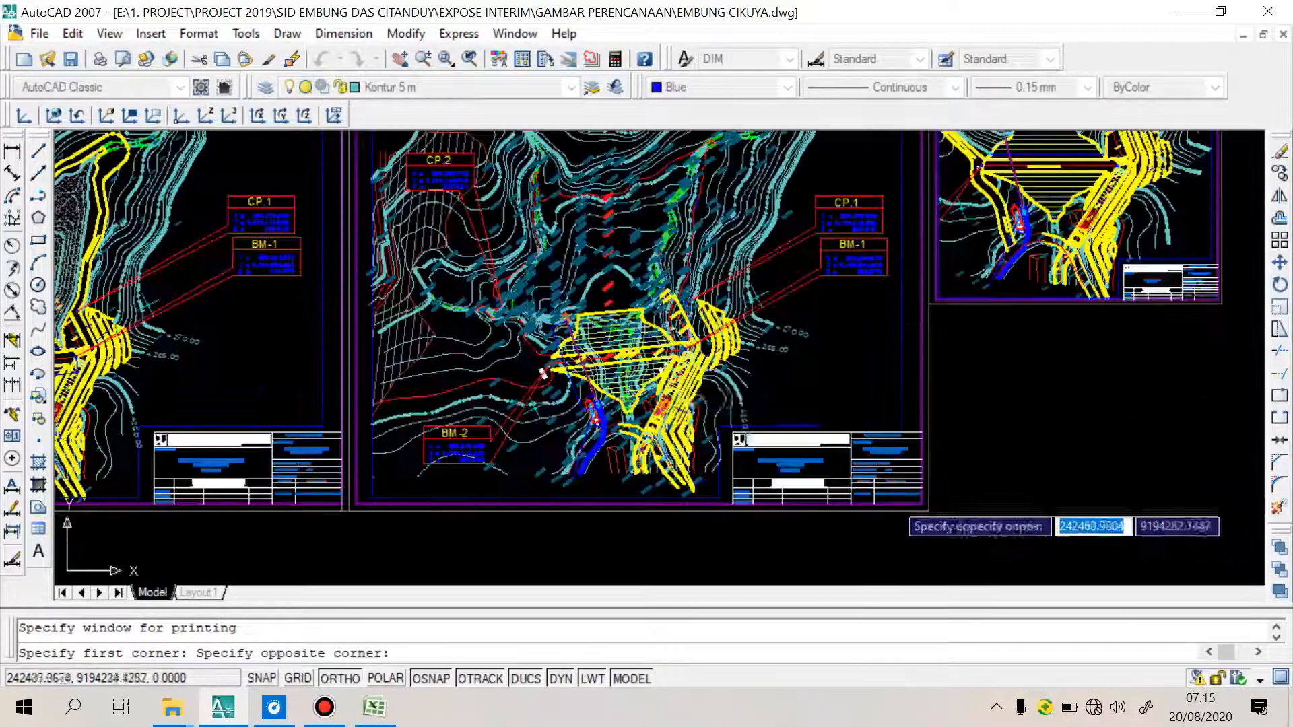
scroll(566, 341, up, 6)
scroll(479, 229, up, 2)
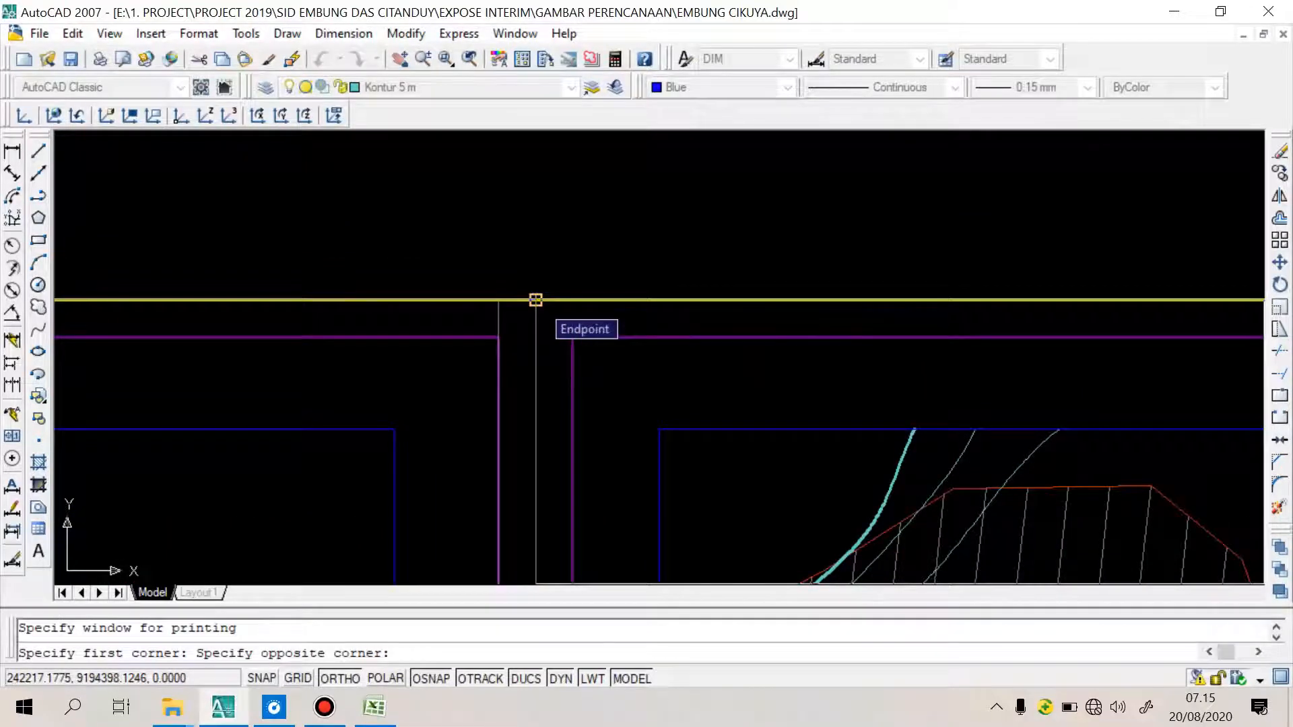
click(536, 300)
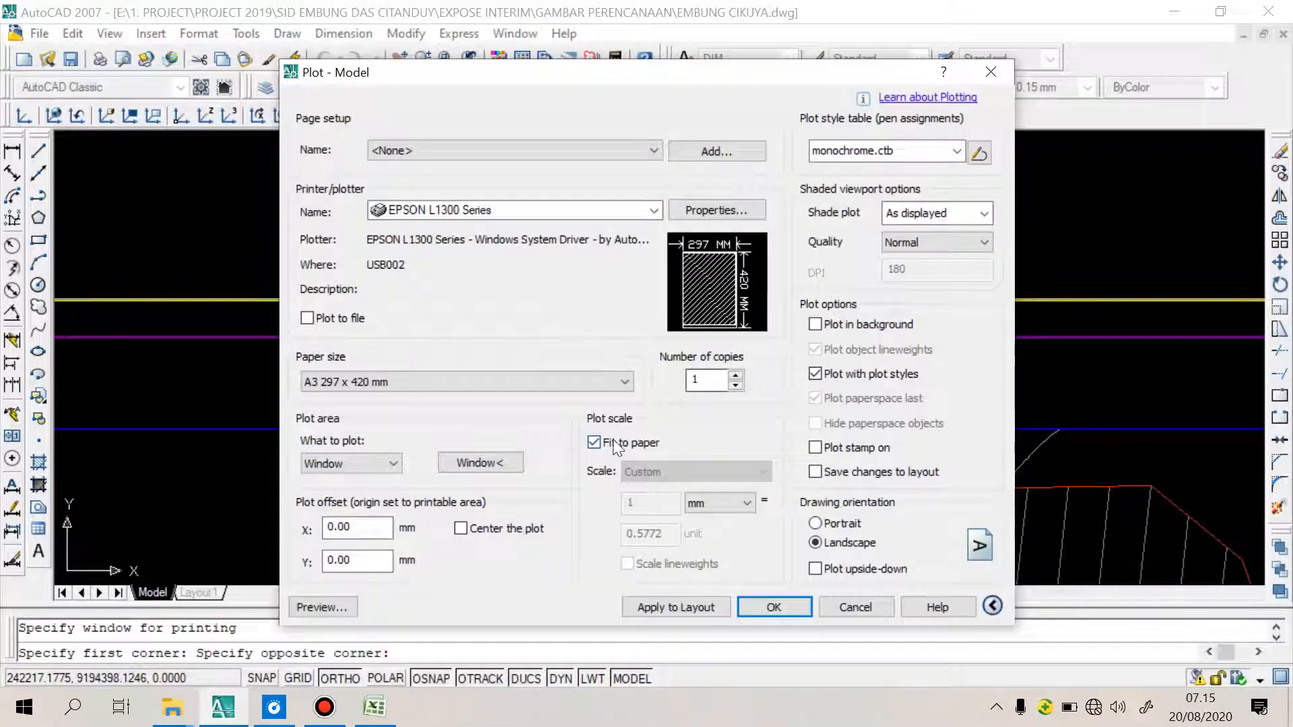
Center the plot, replace fit to paper with a custom scale of 1 mm = 0.5 unit, and preview the result
click(461, 530)
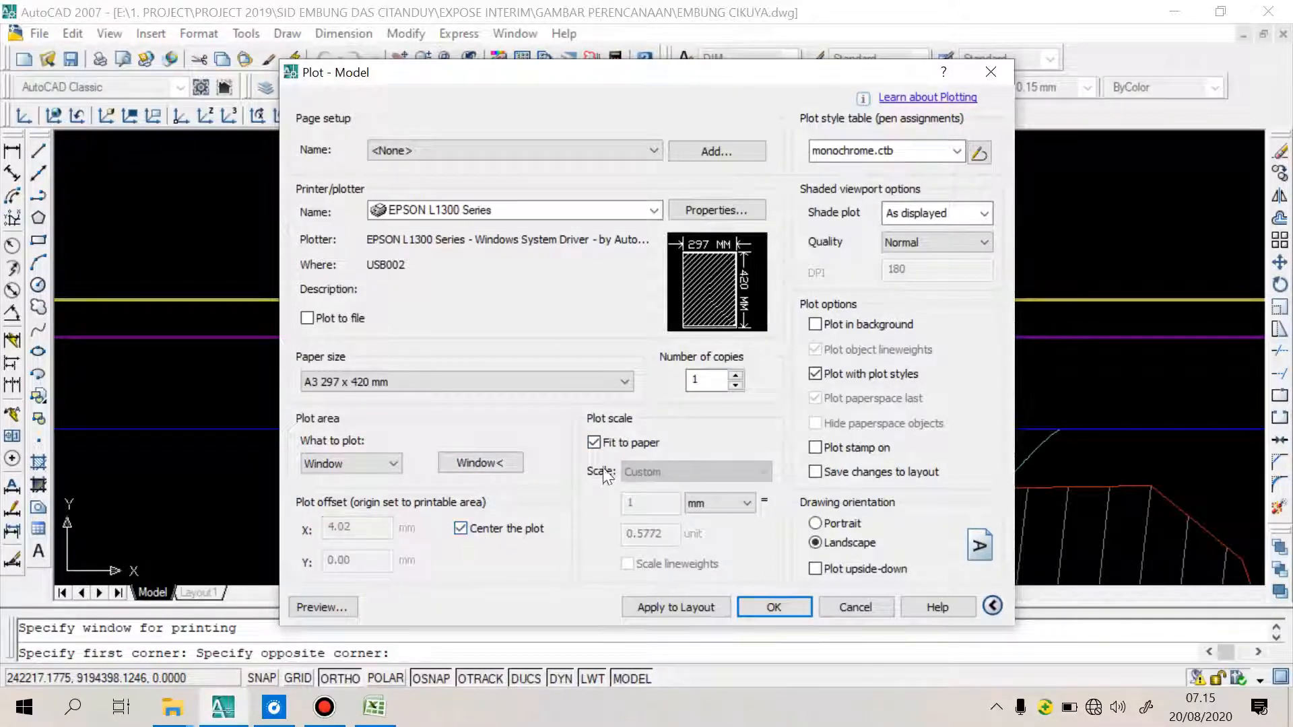
click(594, 443)
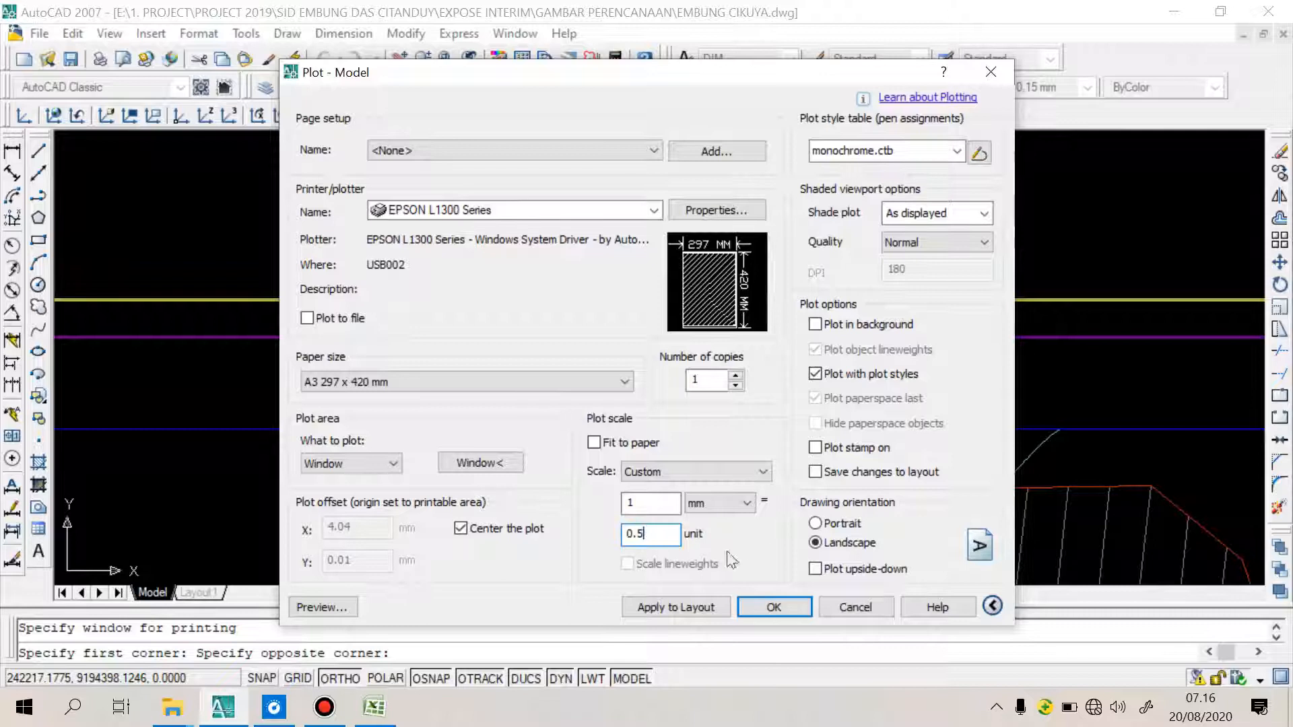
click(346, 611)
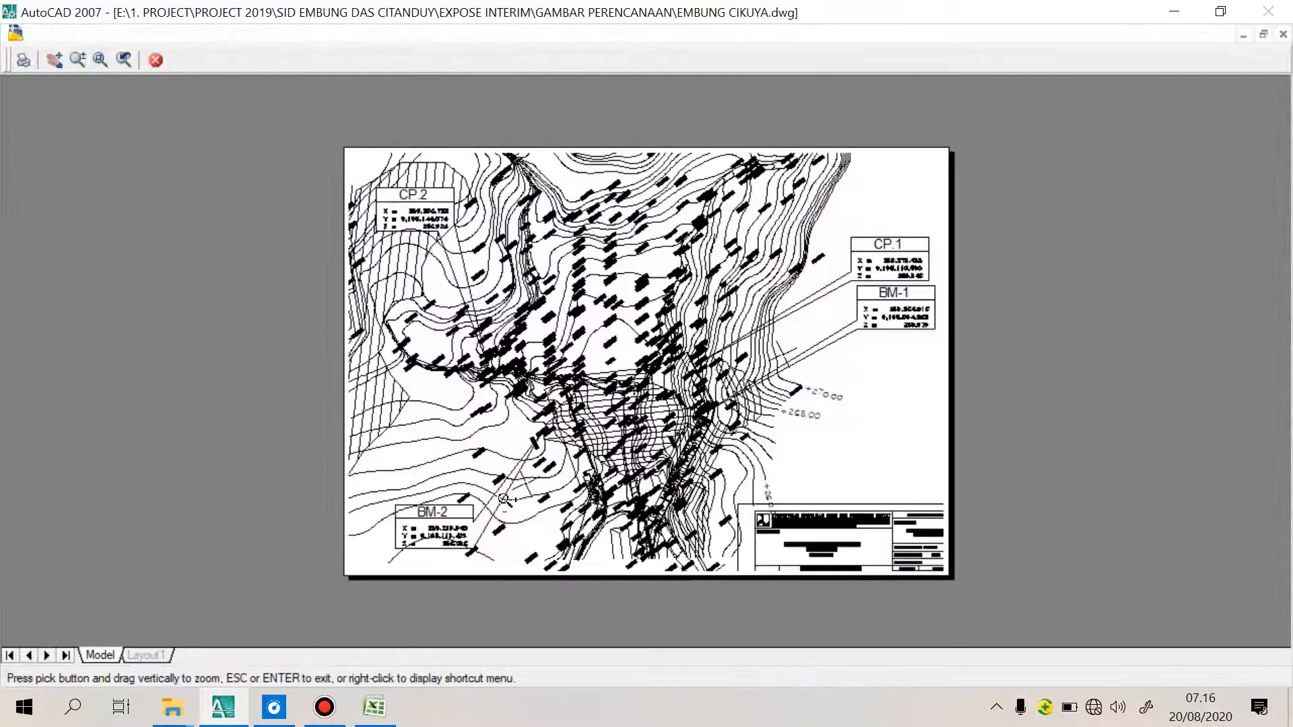
key(Escape)
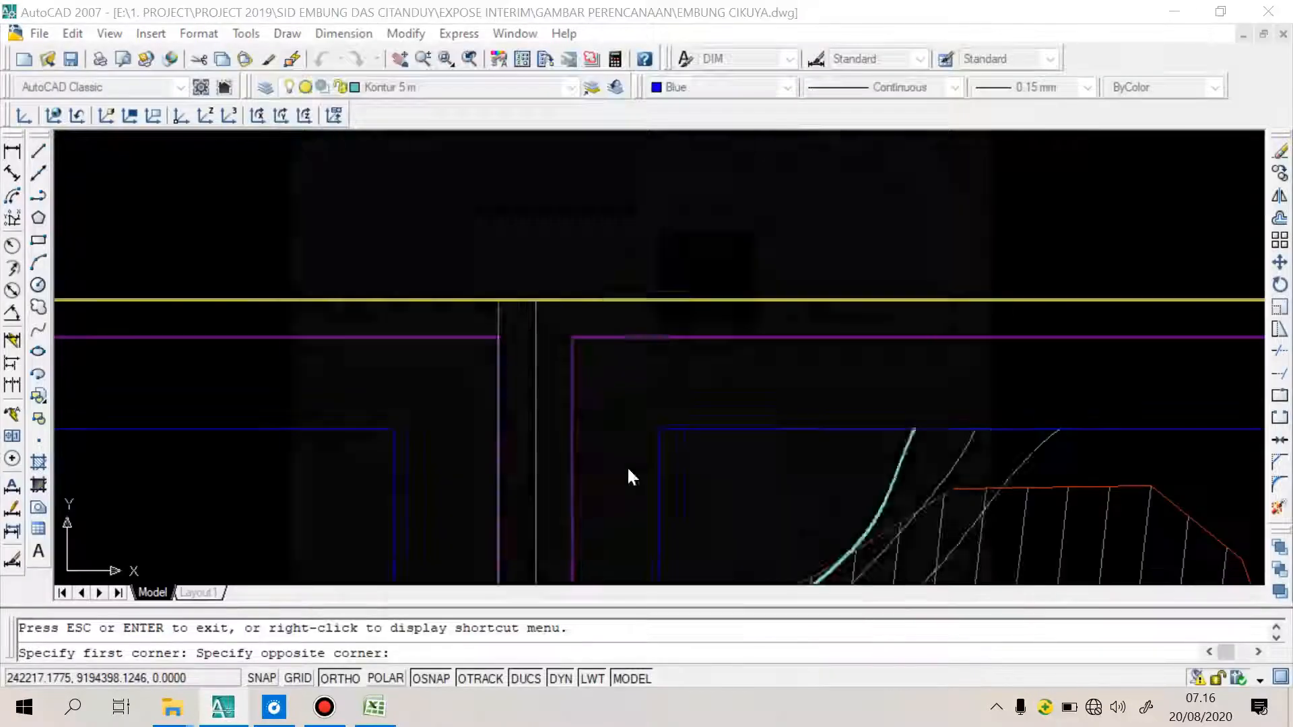
Set the custom plot scale to 1 mm = 0.6 unit and preview the situation map sheet
click(661, 536)
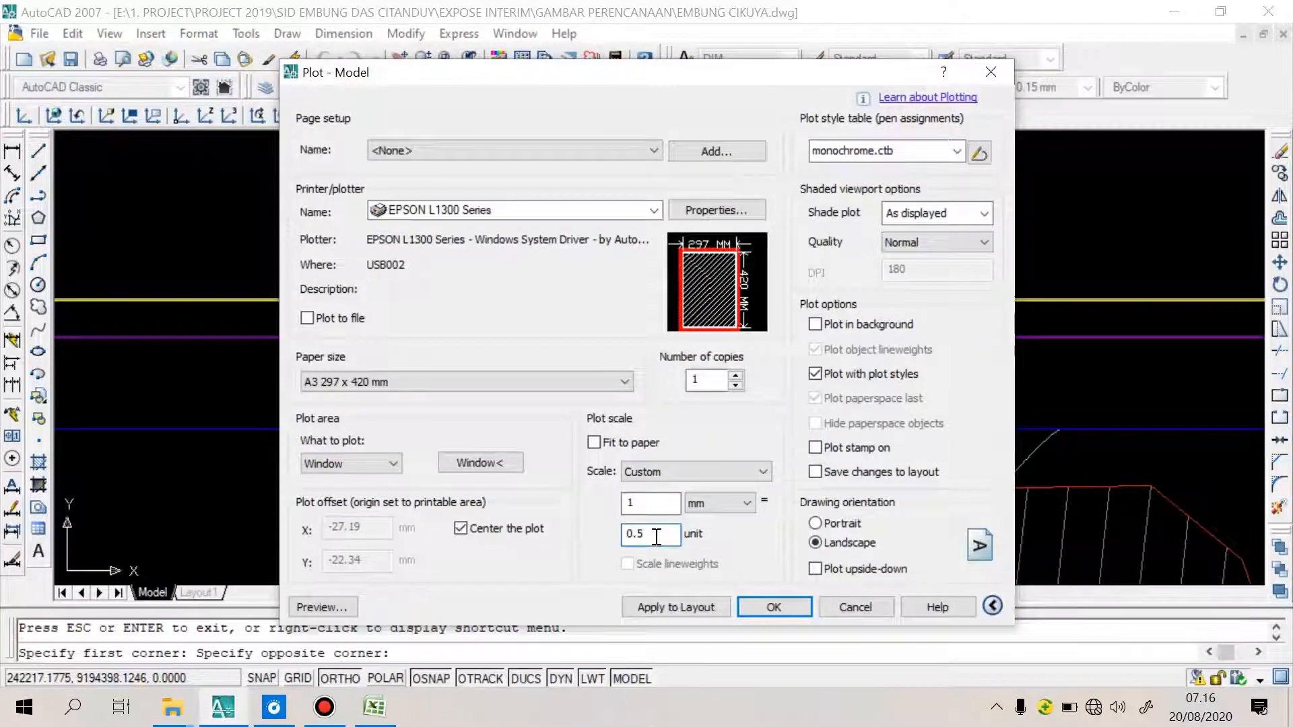
text(6)
click(340, 606)
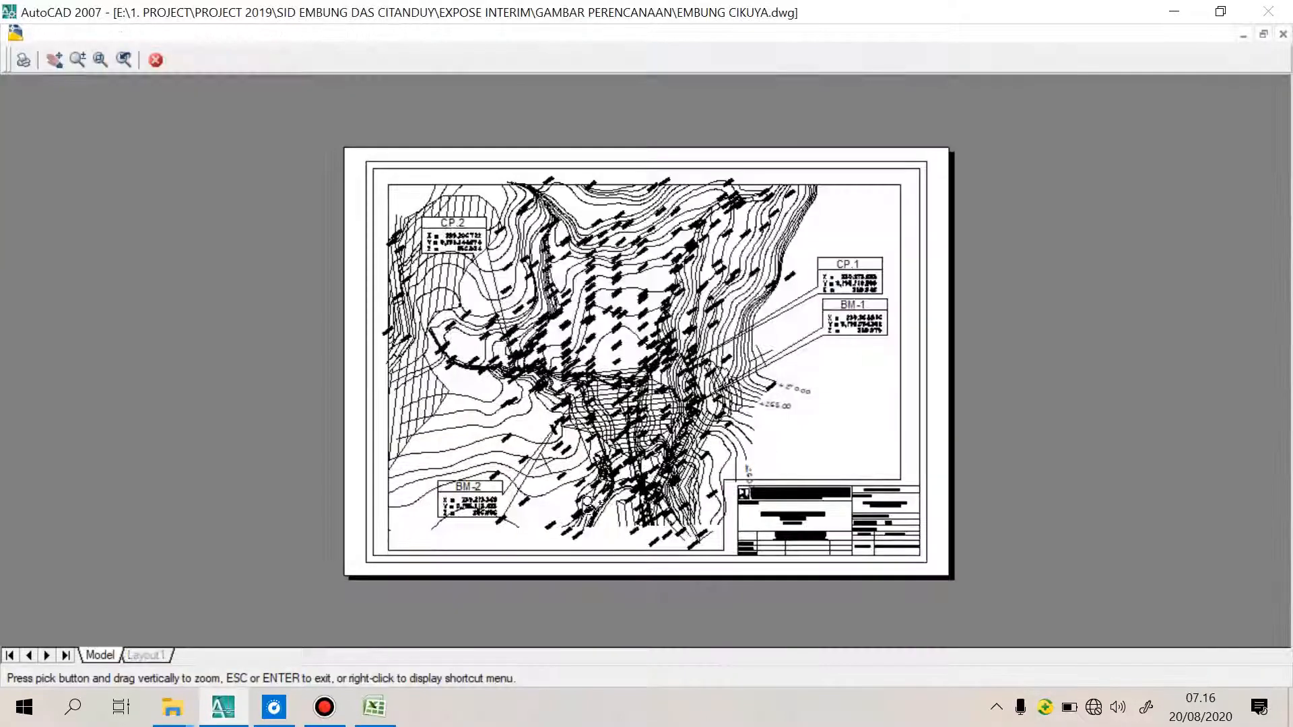
key(Escape)
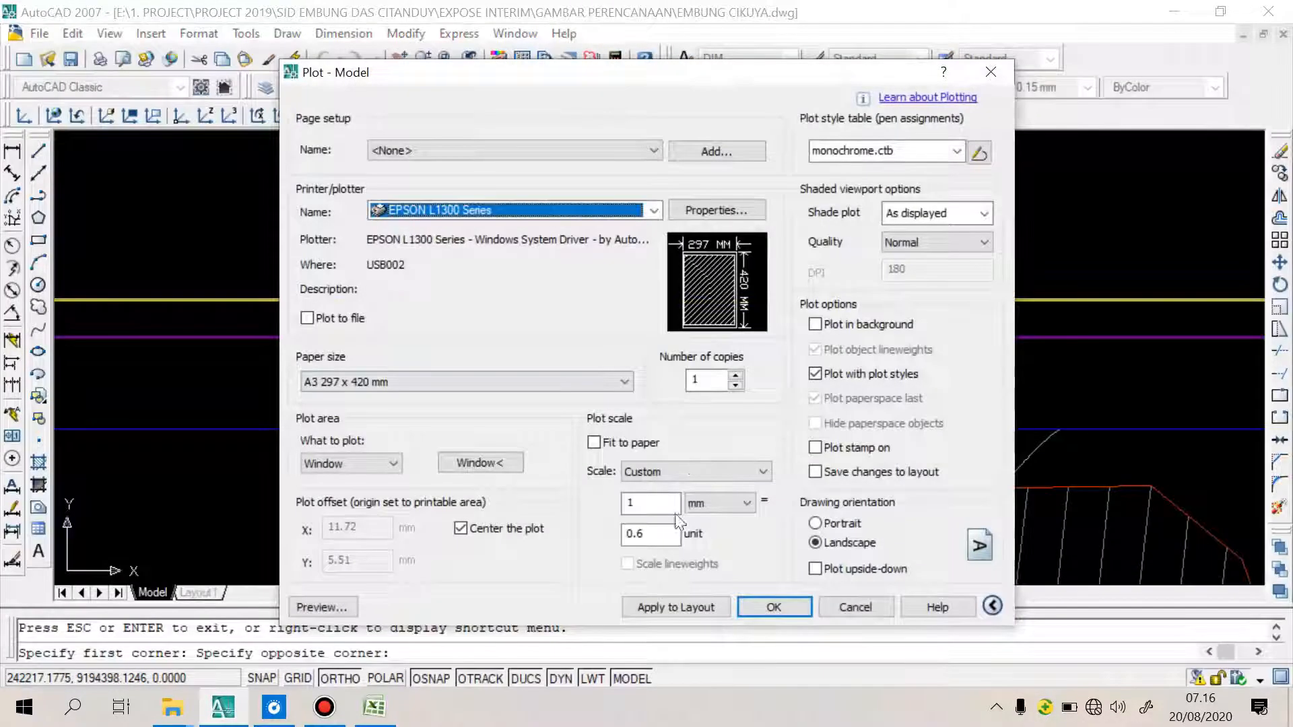
Set the custom plot scale to 1 mm = 0.55 unit, preview the situation map sheet, and leave the plot setup
click(652, 530)
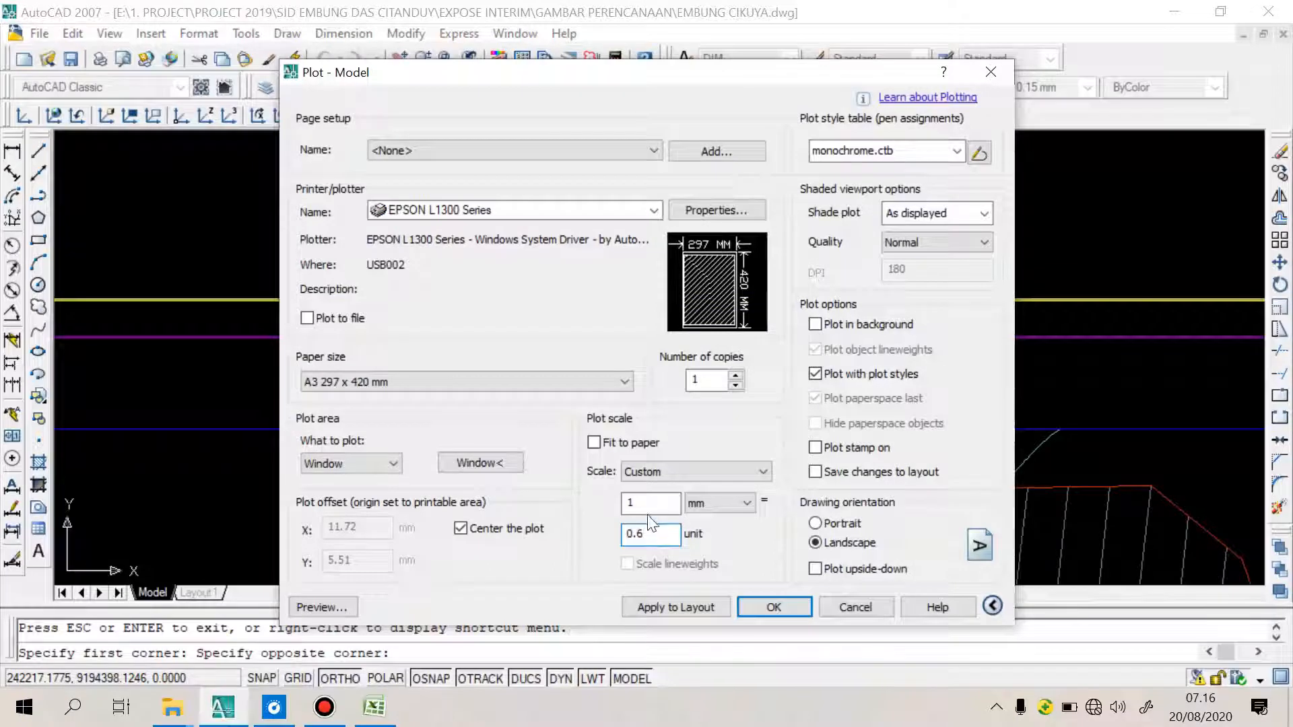
text(55)
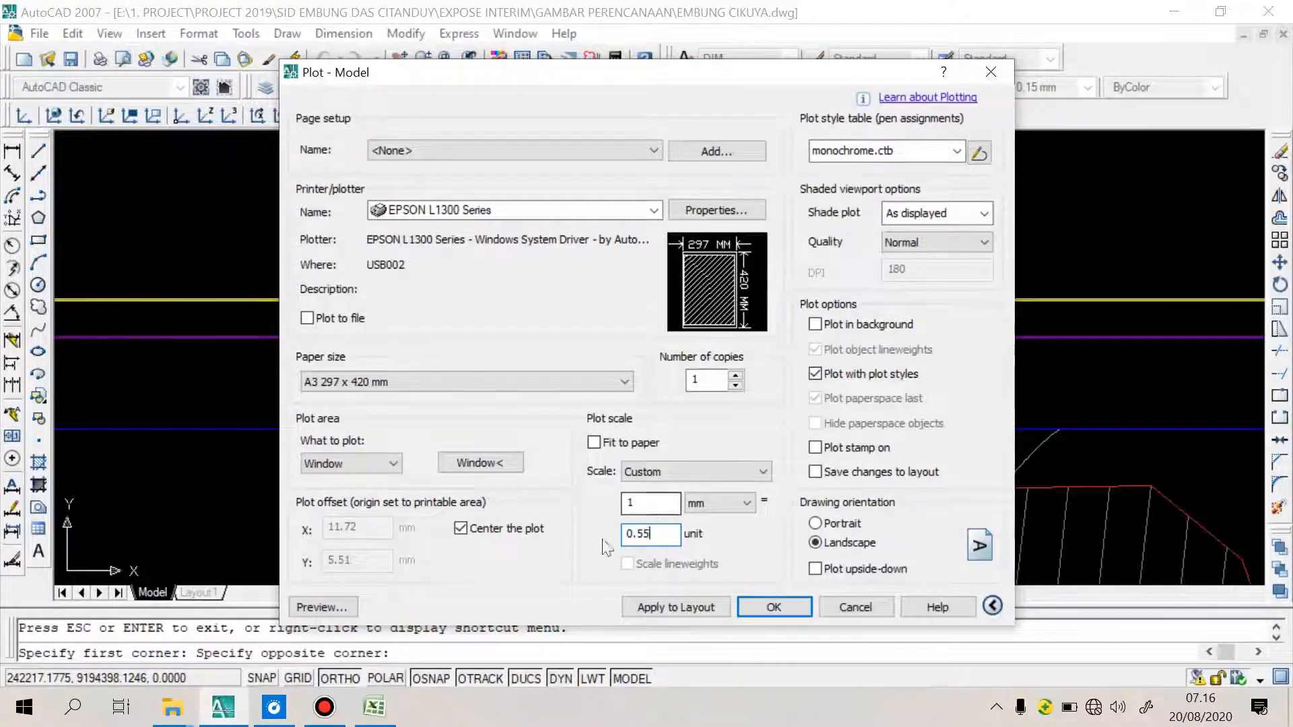
click(337, 607)
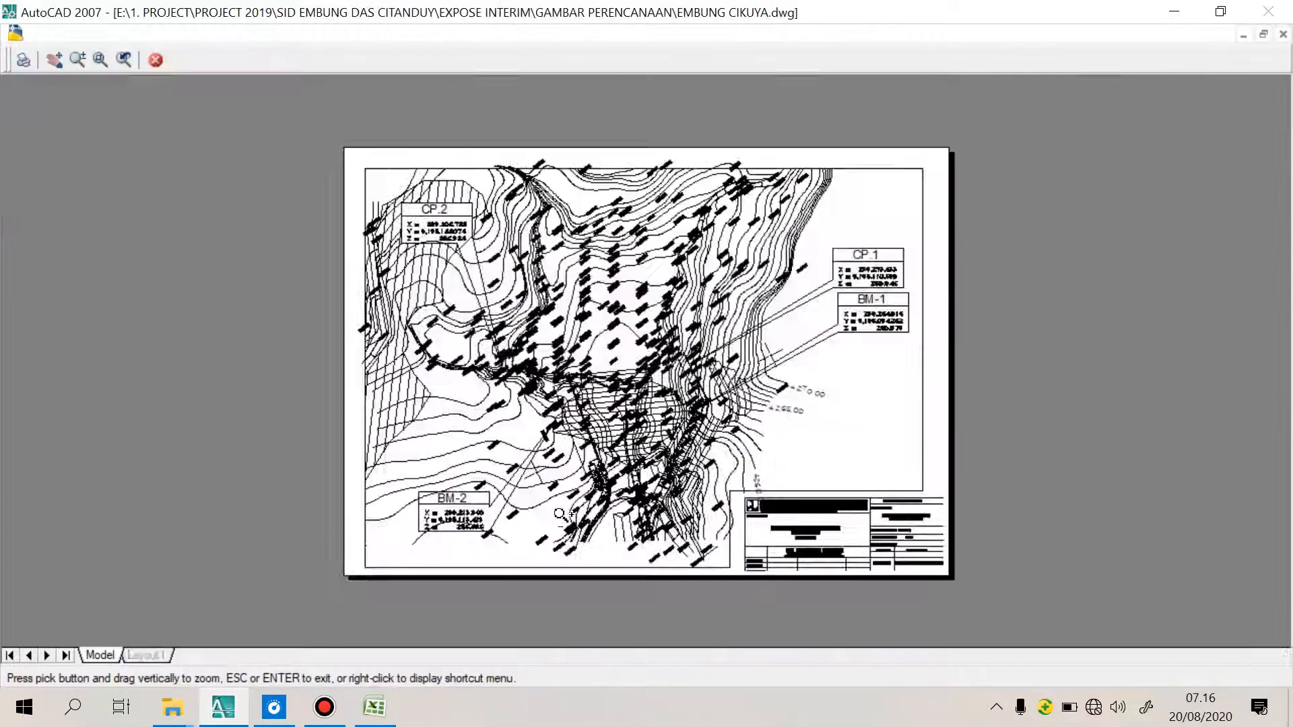
key(Escape)
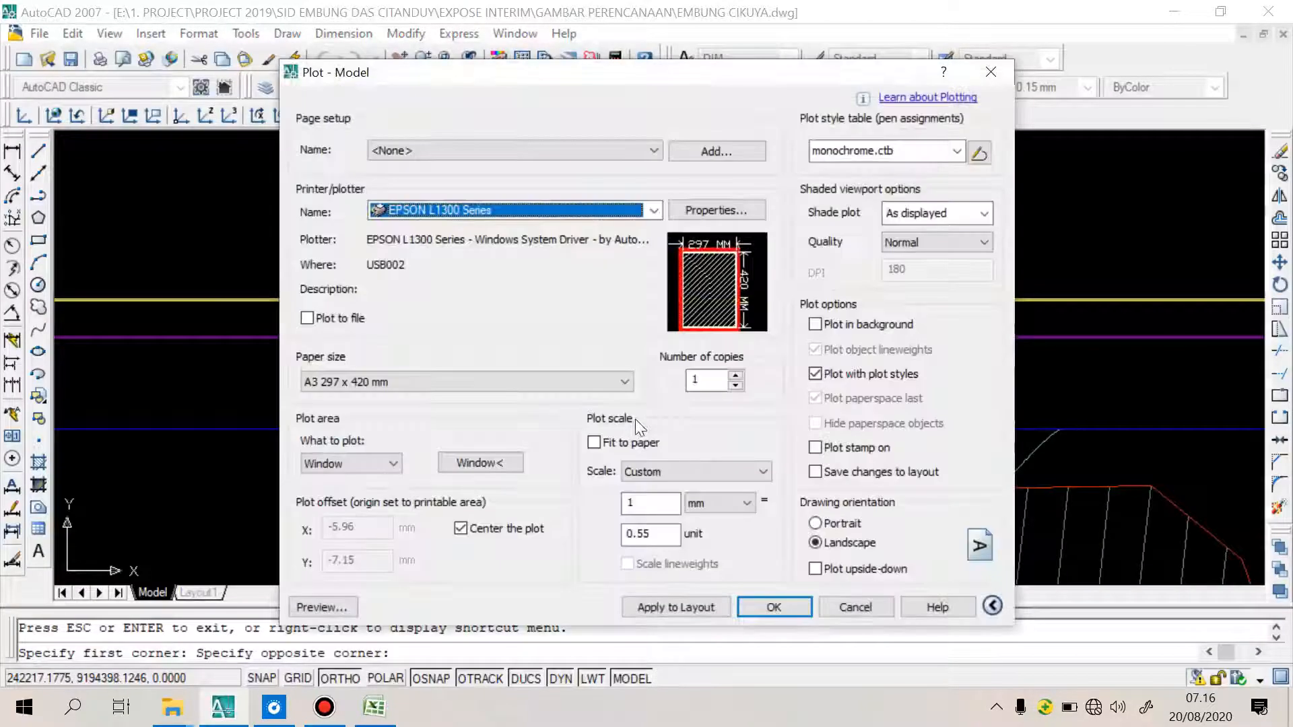
key(Escape)
Start a new plot for the cross-section sheets and load the page setup of the previous plot
scroll(658, 342, down, 5)
scroll(658, 341, up, 8)
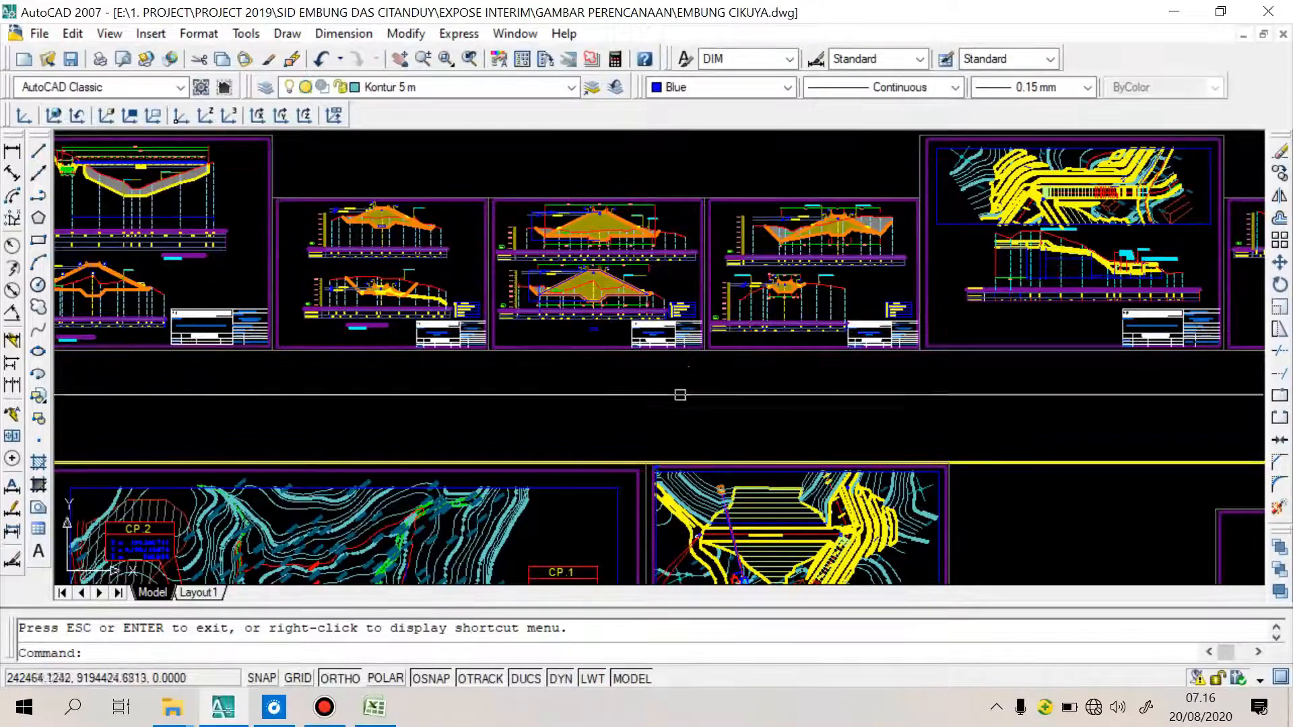
scroll(640, 397, up, 6)
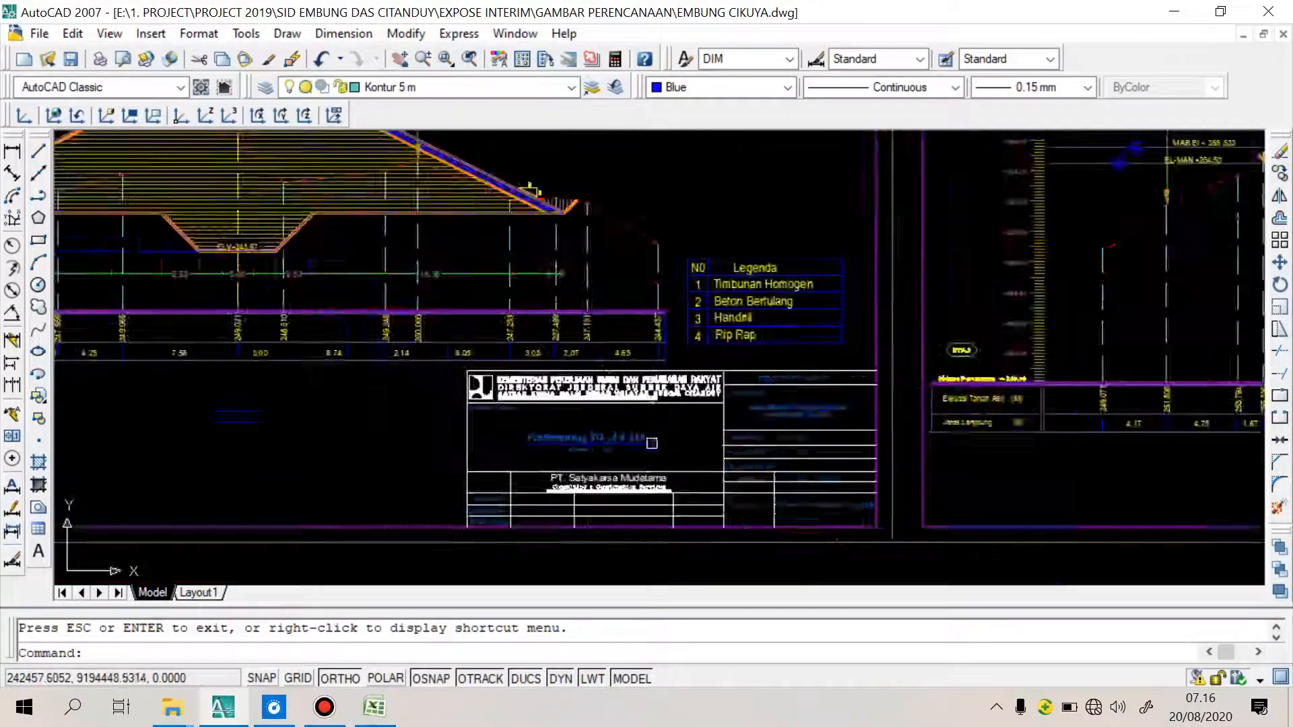
scroll(640, 399, down, 5)
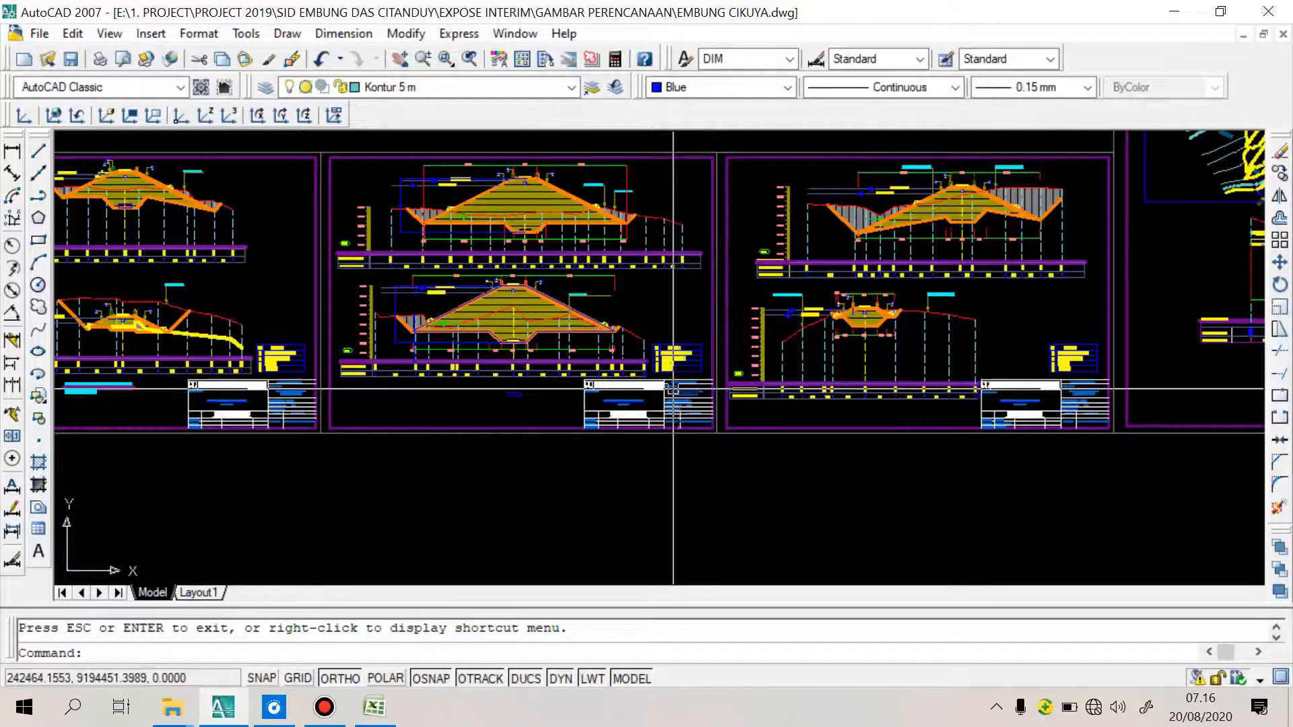
key(ctrl+p)
click(581, 156)
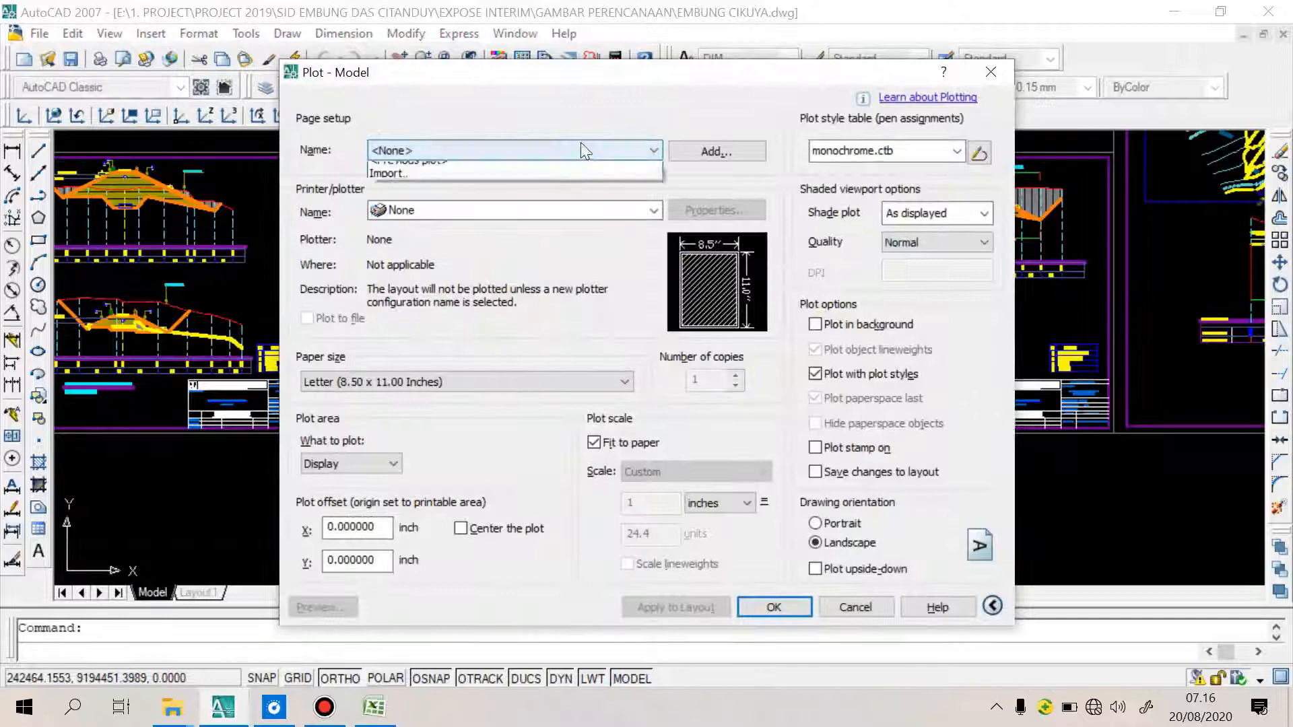
click(583, 175)
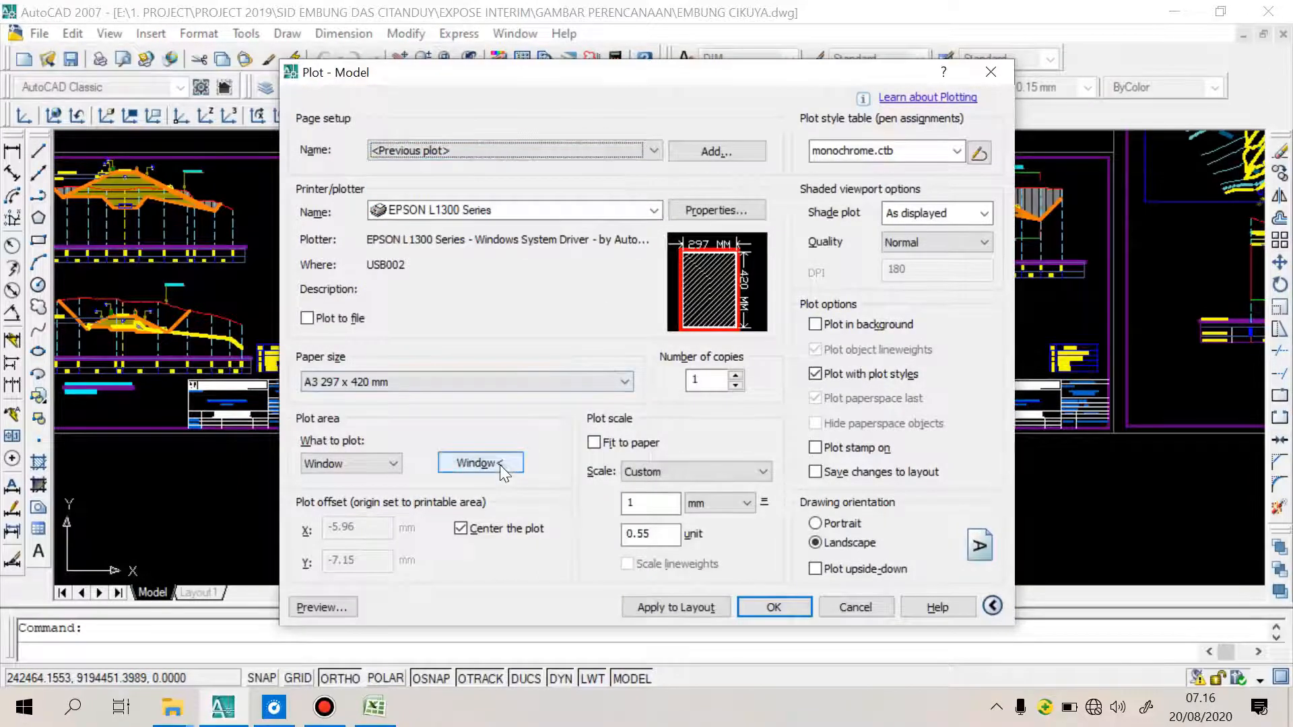
Set the plot area to a window around the outer frame of the Pot.Melintang STA-2 & STA-3 sheet
click(500, 464)
scroll(710, 425, up, 3)
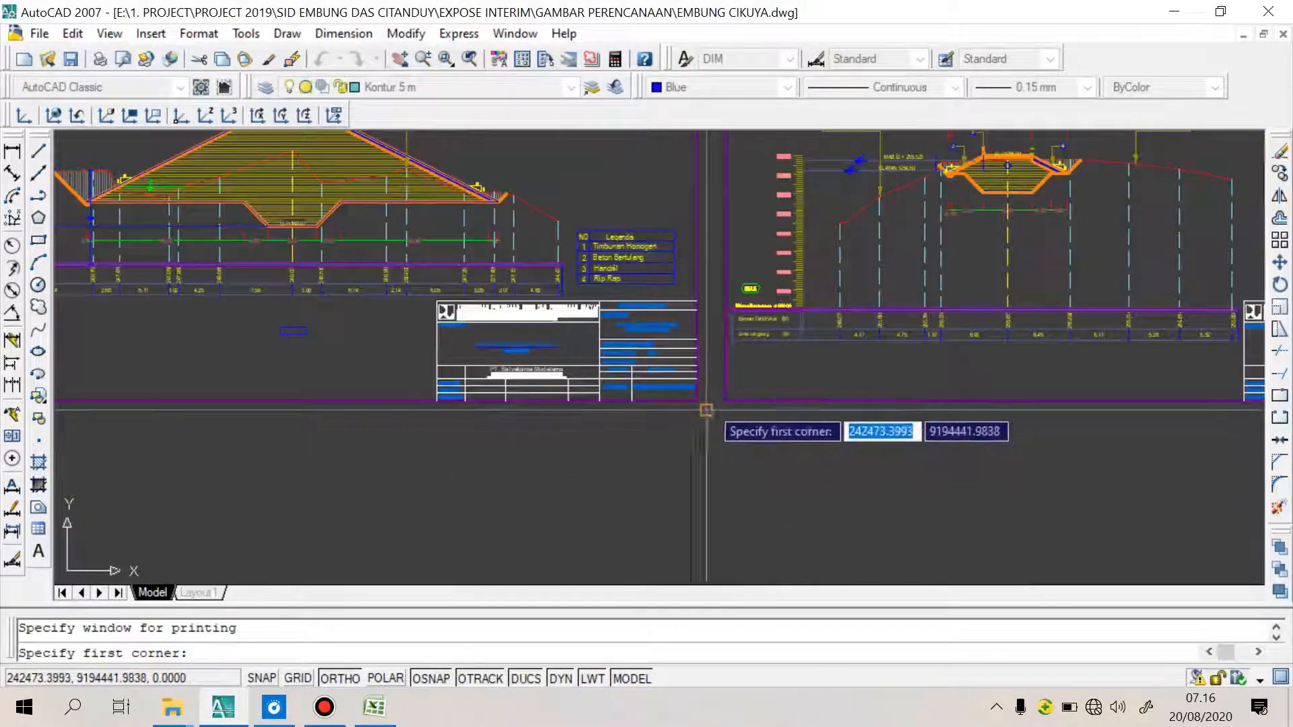
click(714, 428)
scroll(732, 458, down, 3)
scroll(423, 252, up, 2)
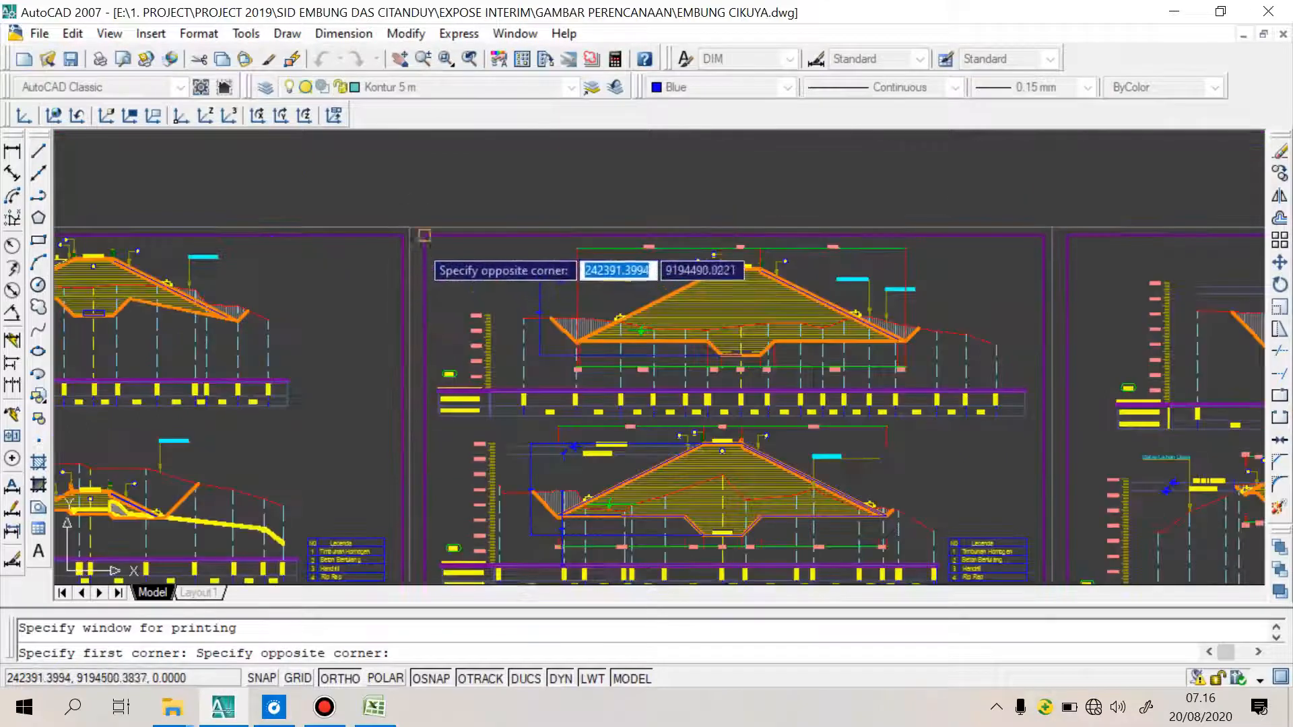
click(410, 227)
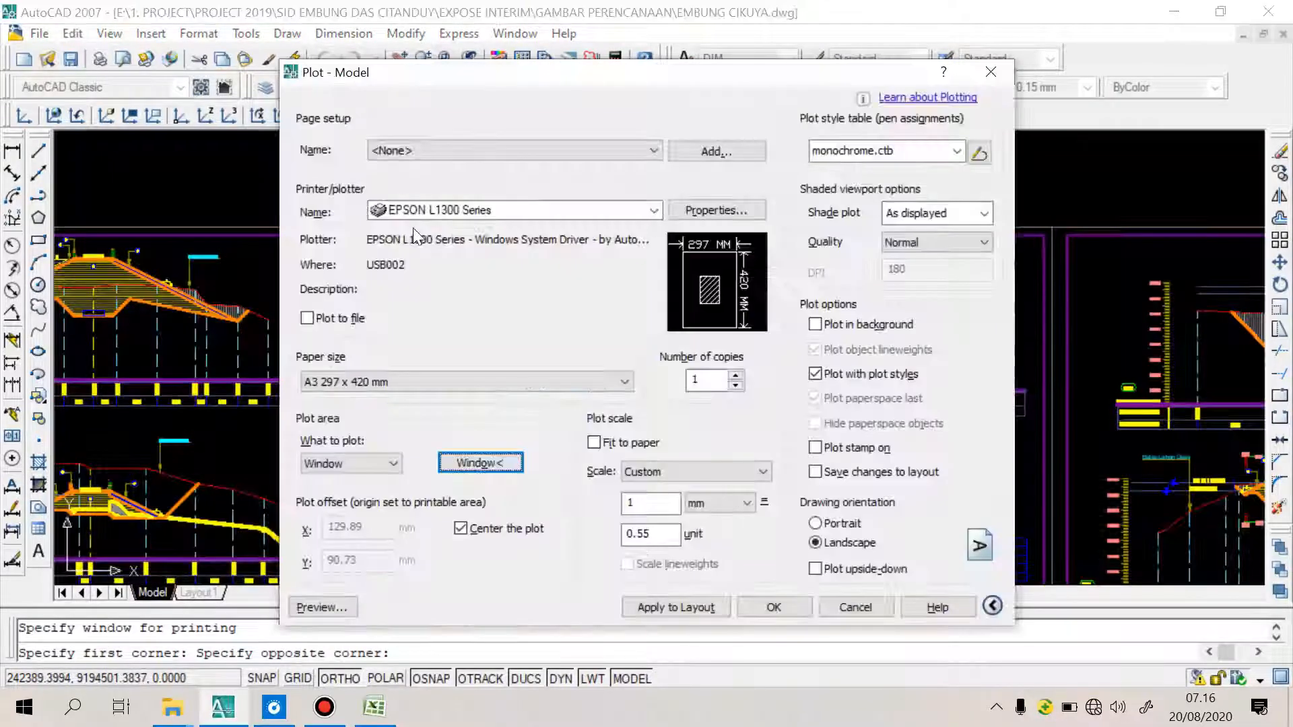
Set a custom plot scale of 1 mm = 0.20 unit and check the title block's scale note in the preview
click(594, 444)
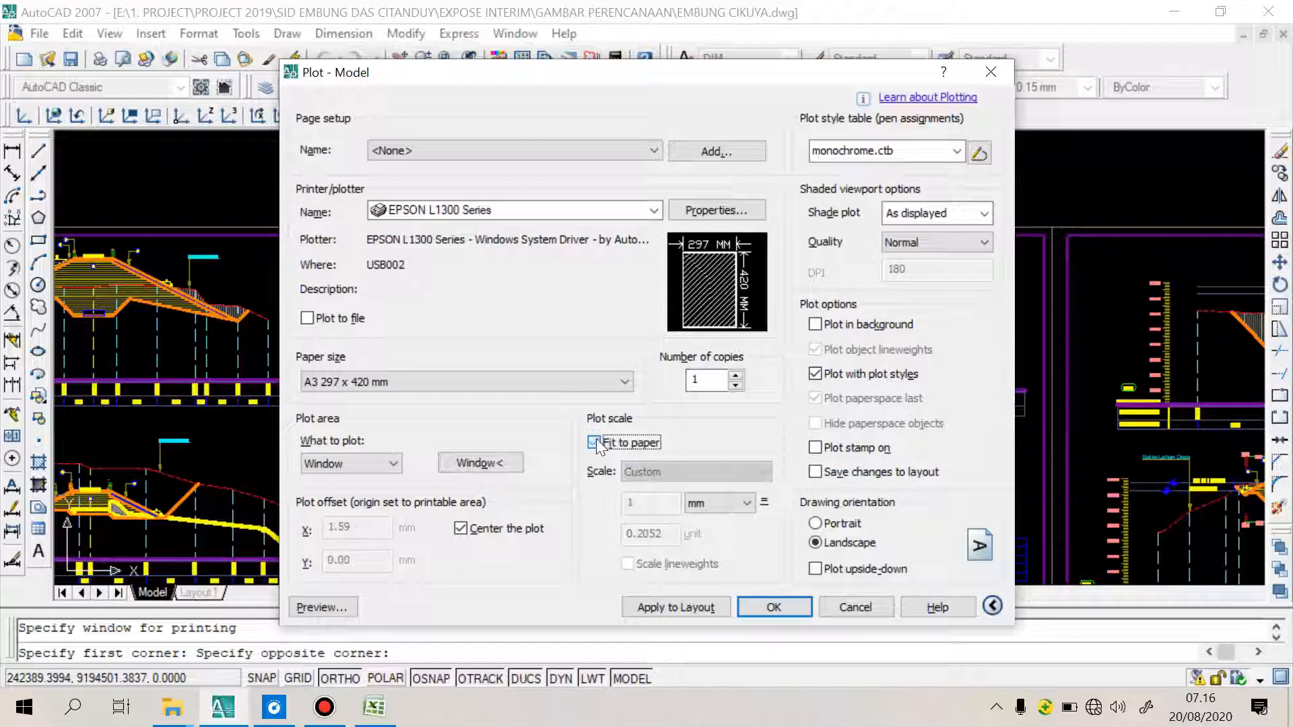
click(595, 444)
click(670, 533)
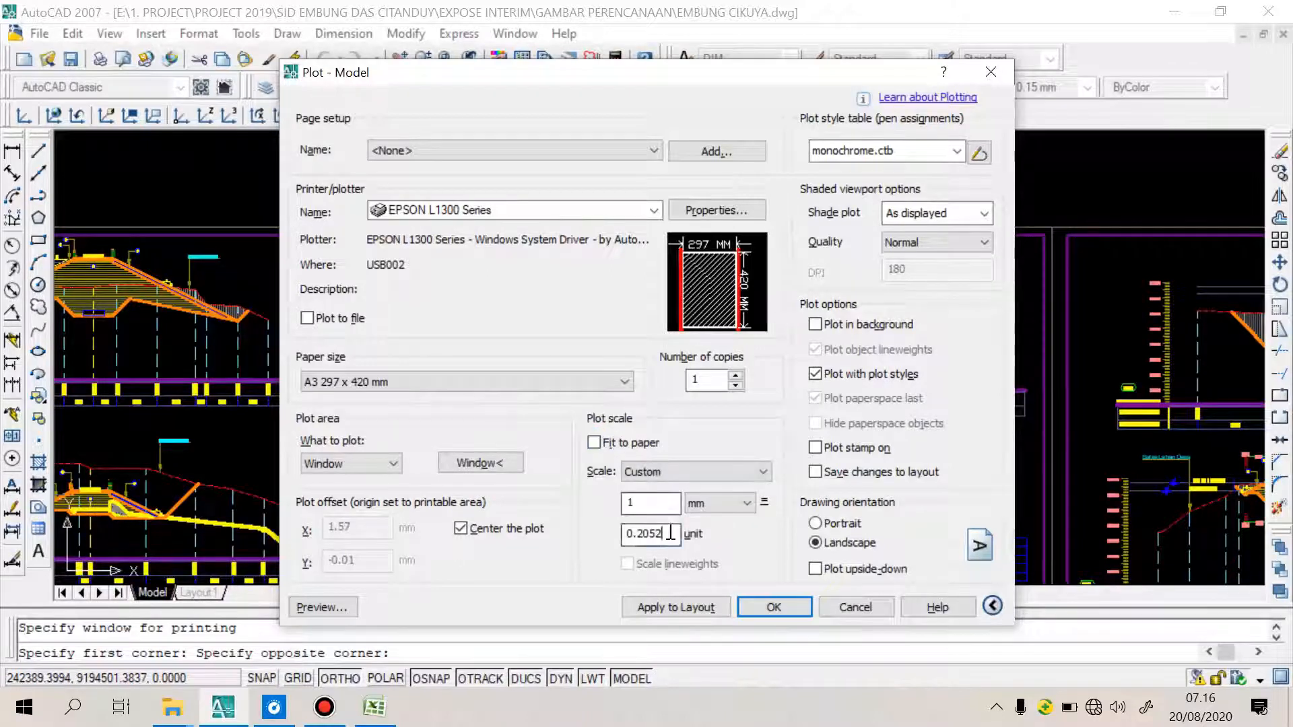
key(BackSpace)
key(BackSpace)
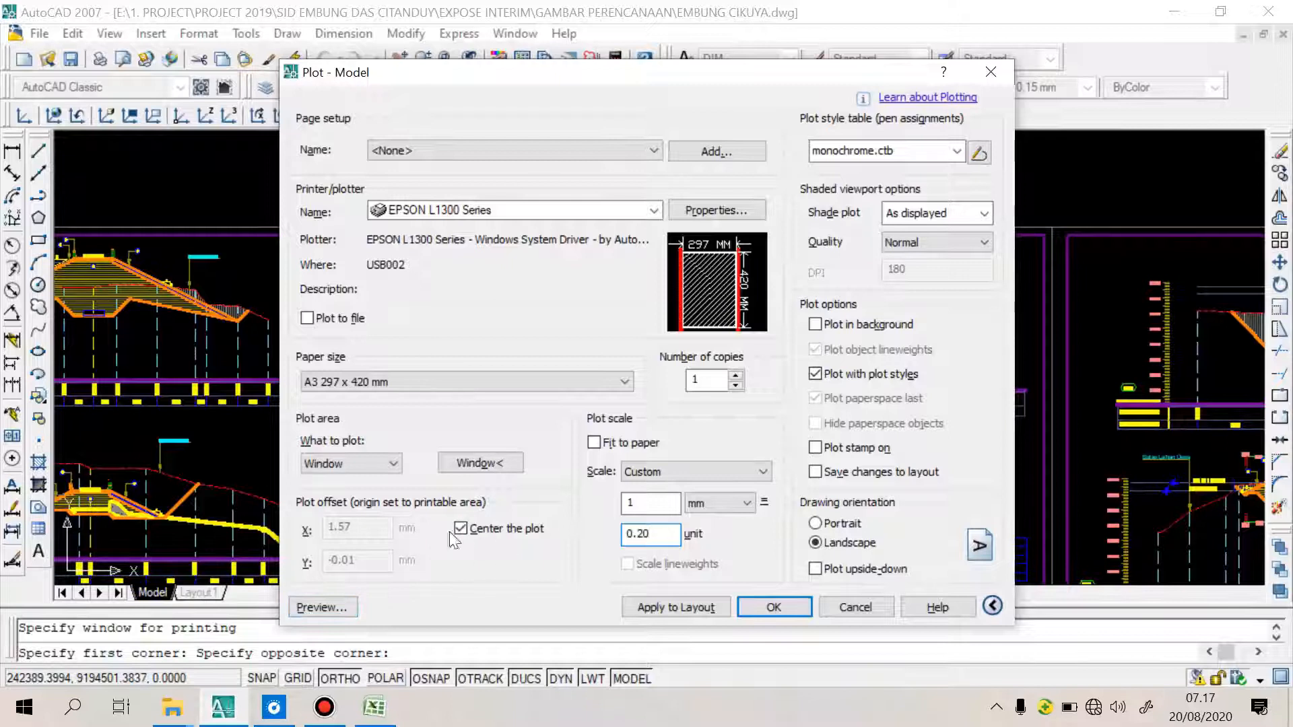
click(337, 607)
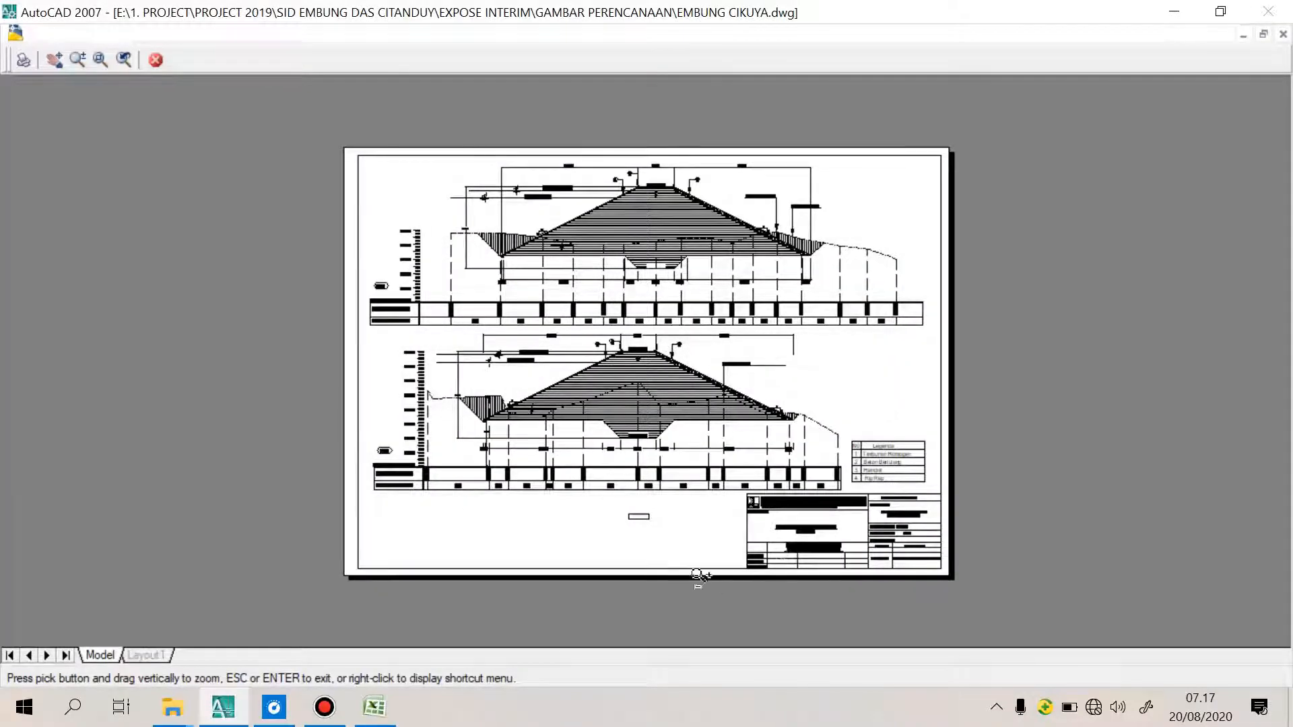
scroll(818, 532, up, 5)
scroll(825, 520, up, 5)
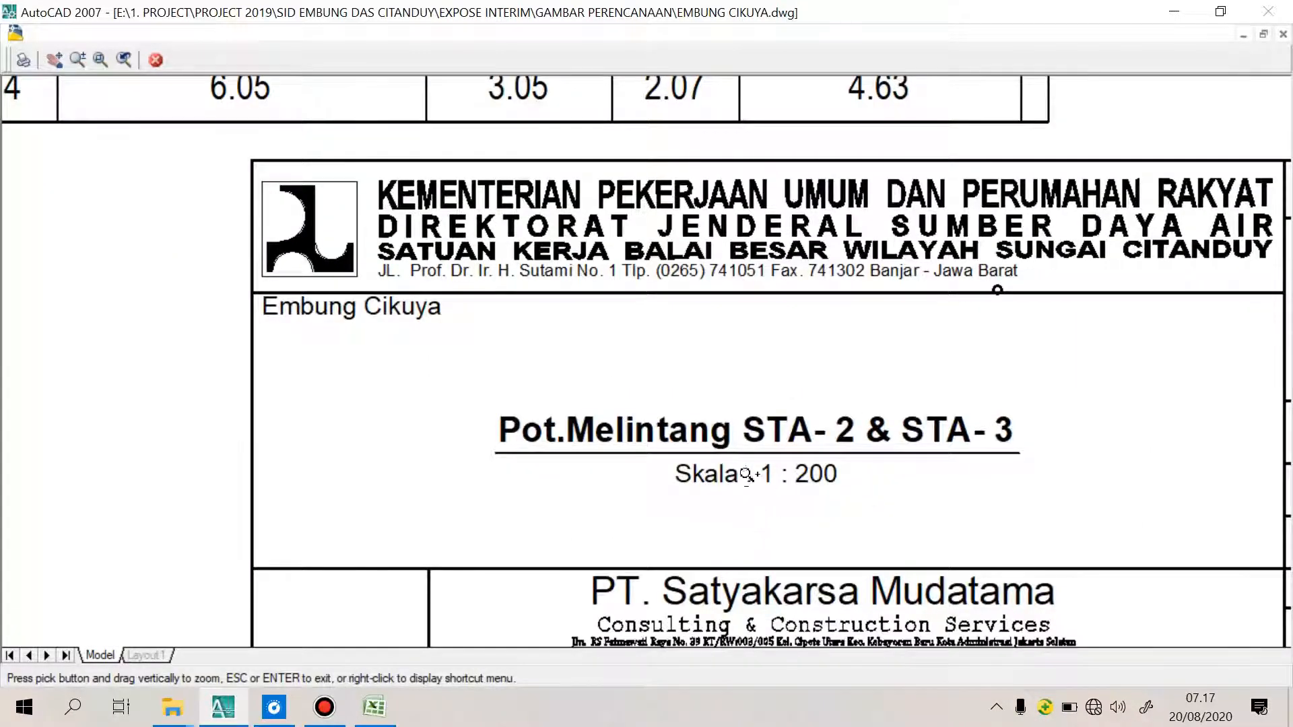
key(Escape)
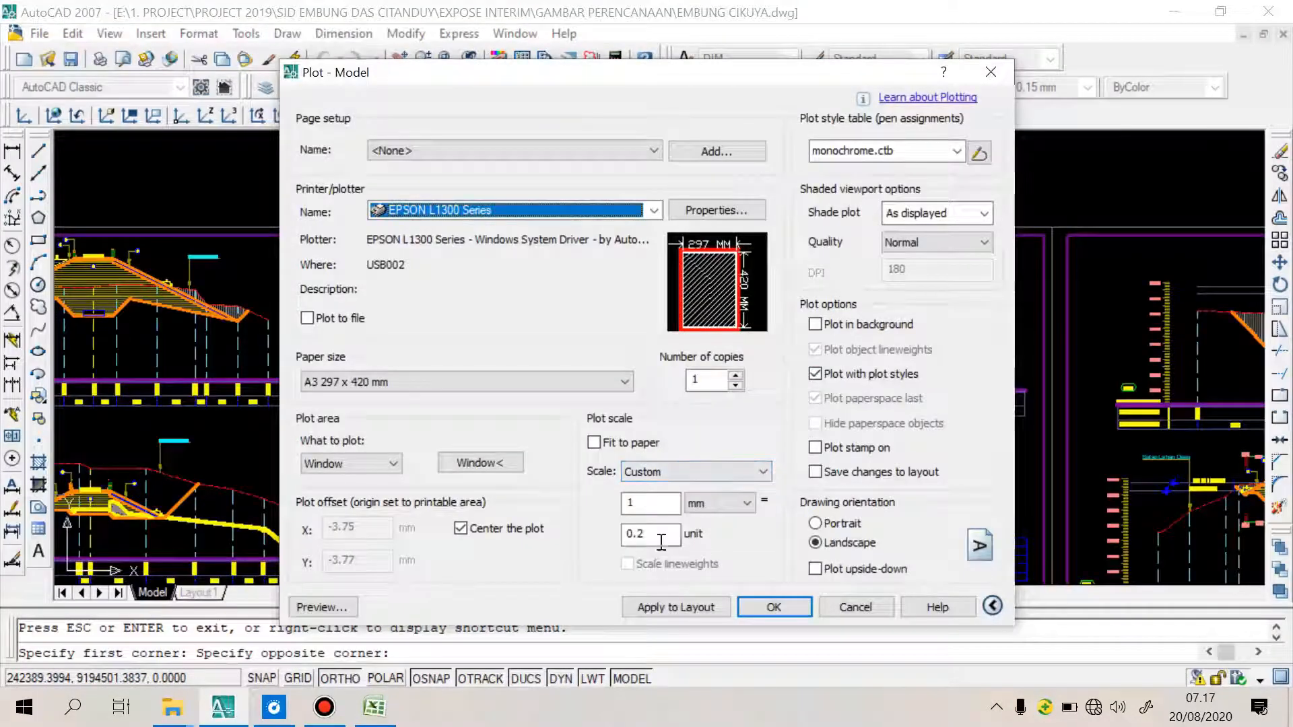
Try a custom plot scale of 1 mm = 0.1 unit for the cross-section sheet and preview it
click(652, 538)
click(667, 530)
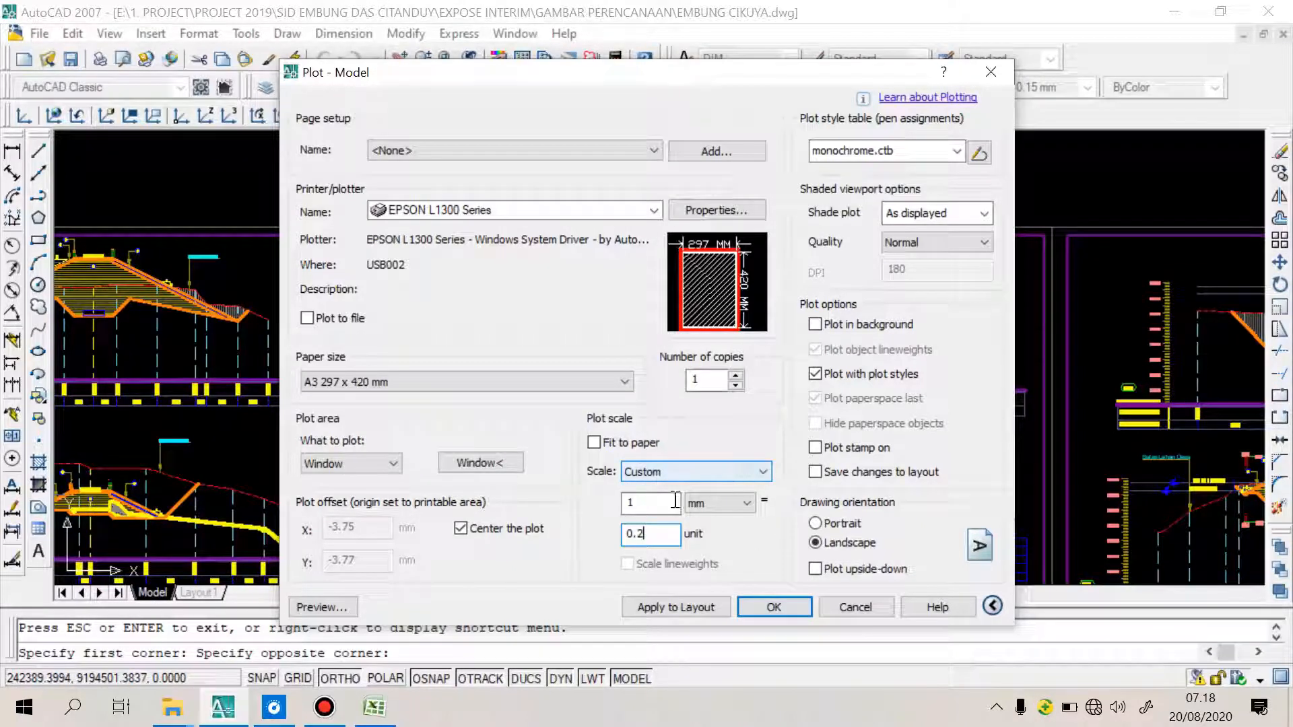
click(653, 534)
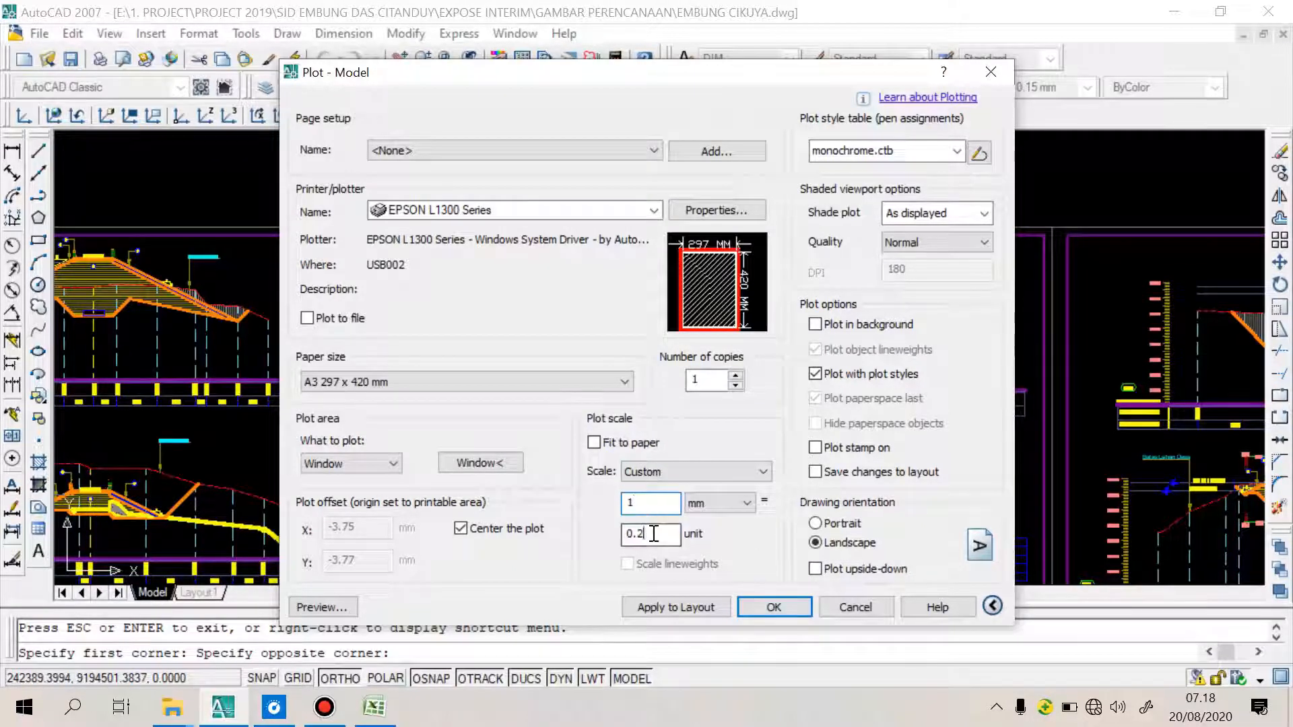
key(BackSpace)
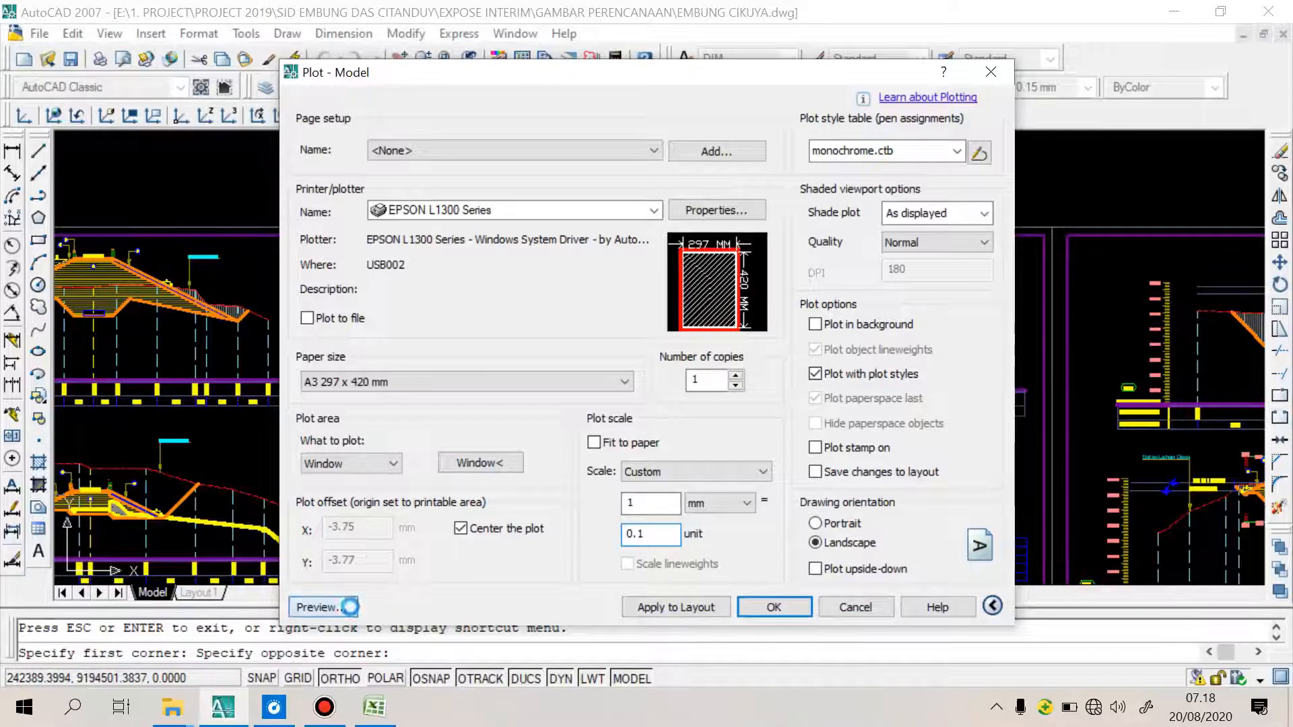
click(322, 608)
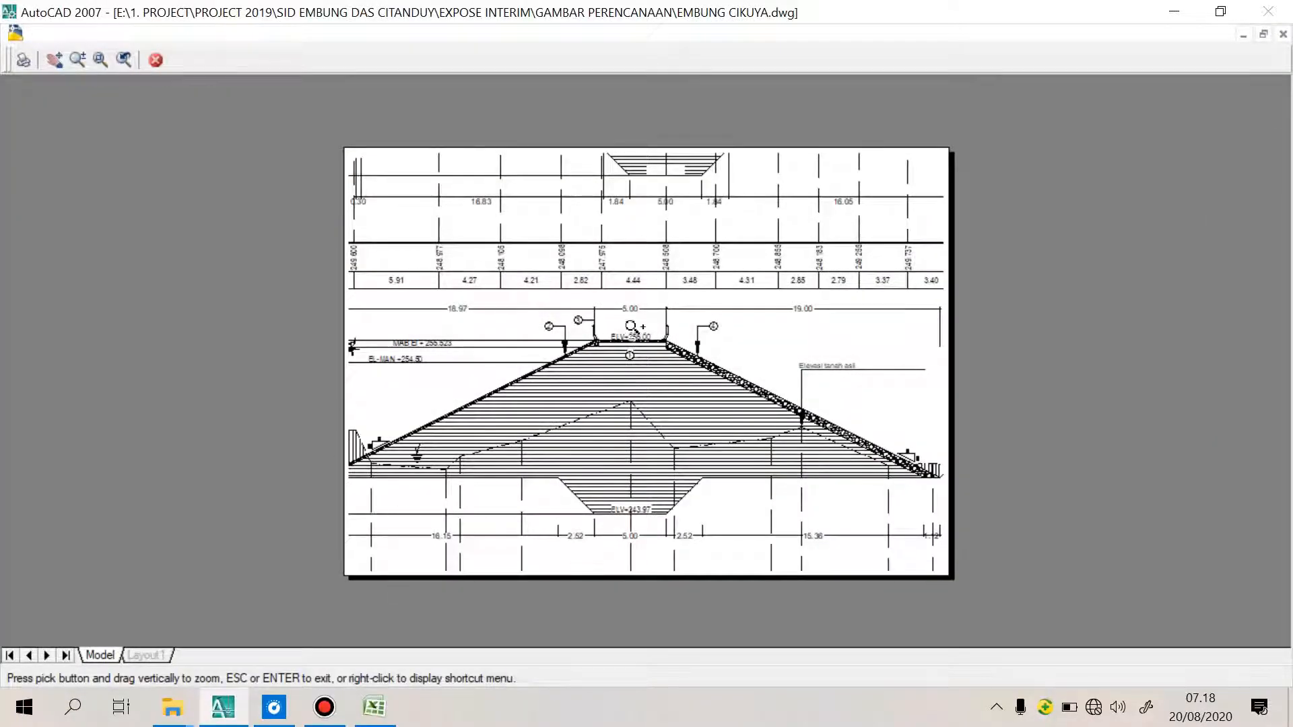
Examine the embankment crest and its dimensions in the plot preview, then close the preview and the plot setup
scroll(642, 324, up, 3)
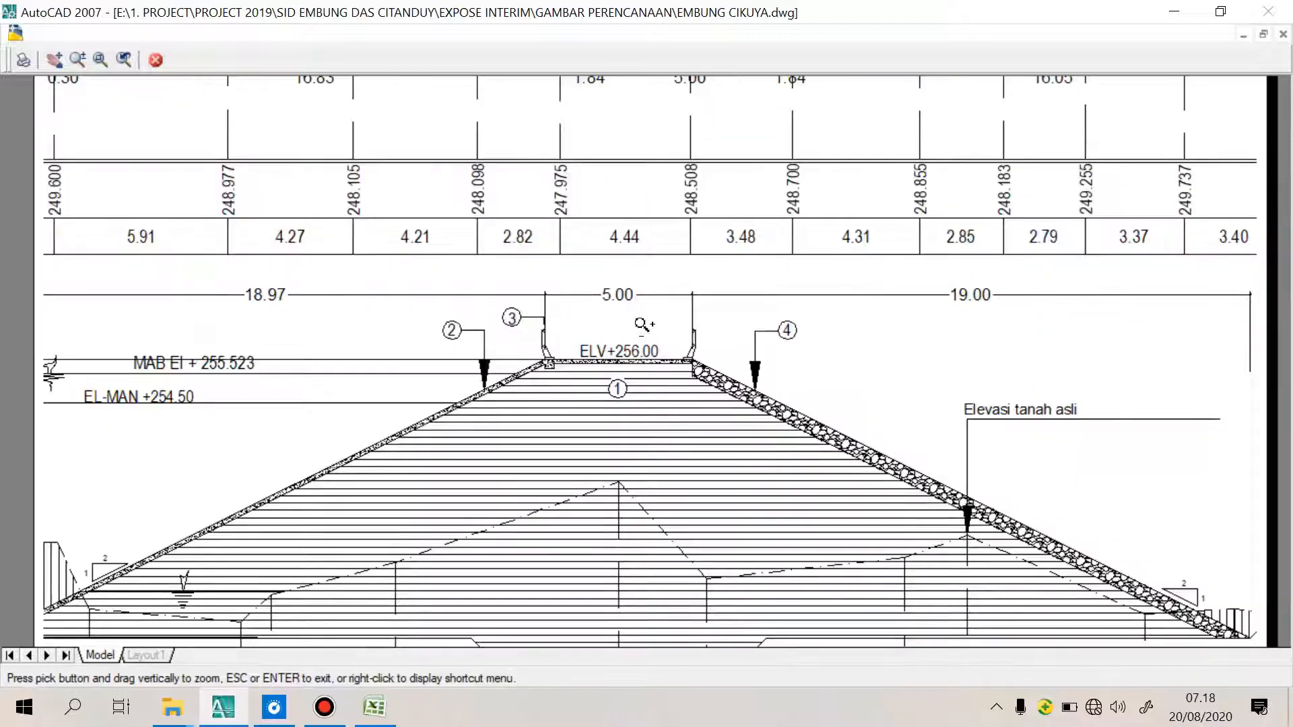
scroll(642, 324, up, 2)
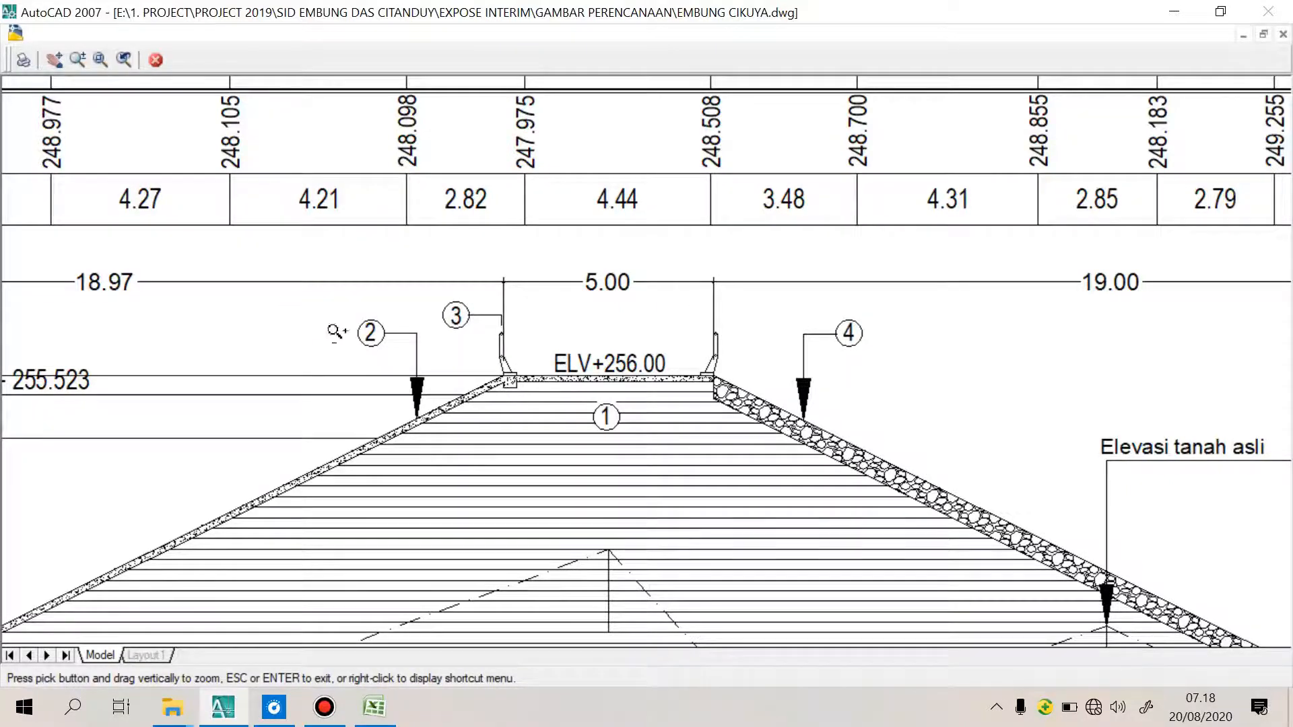
scroll(647, 350, down, 10)
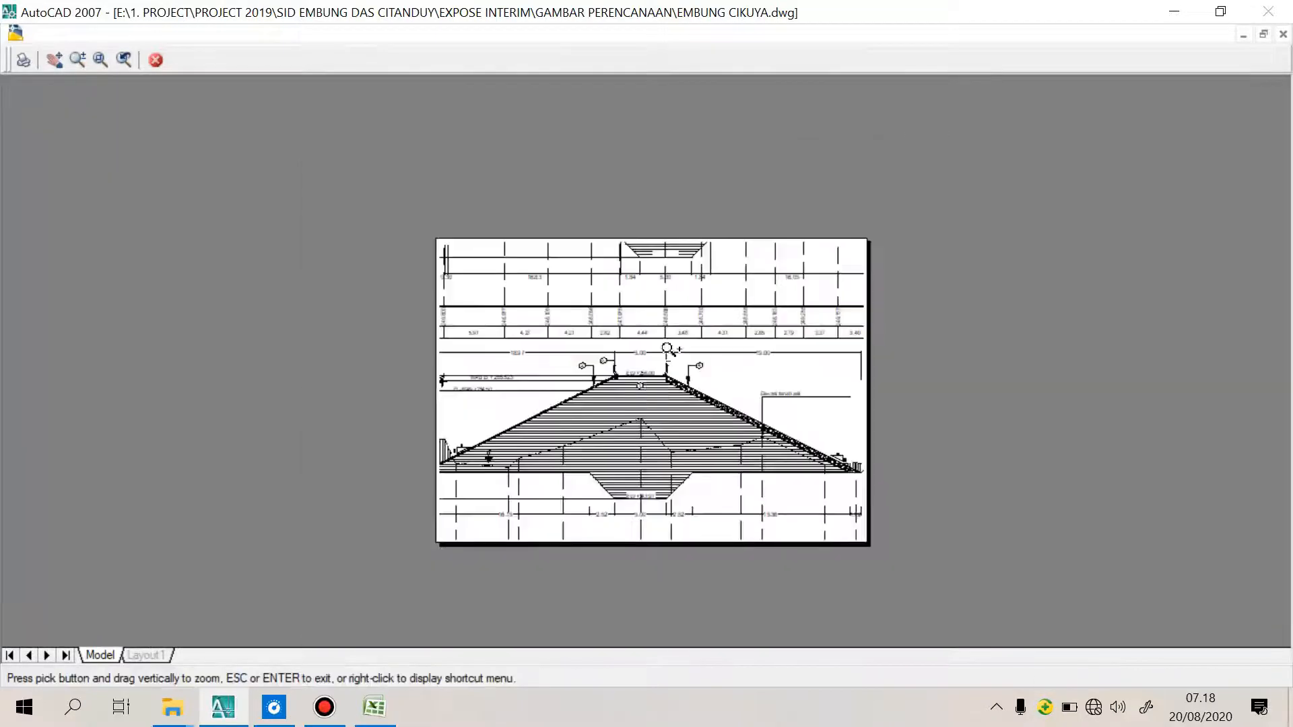
key(Escape)
key(Escape)
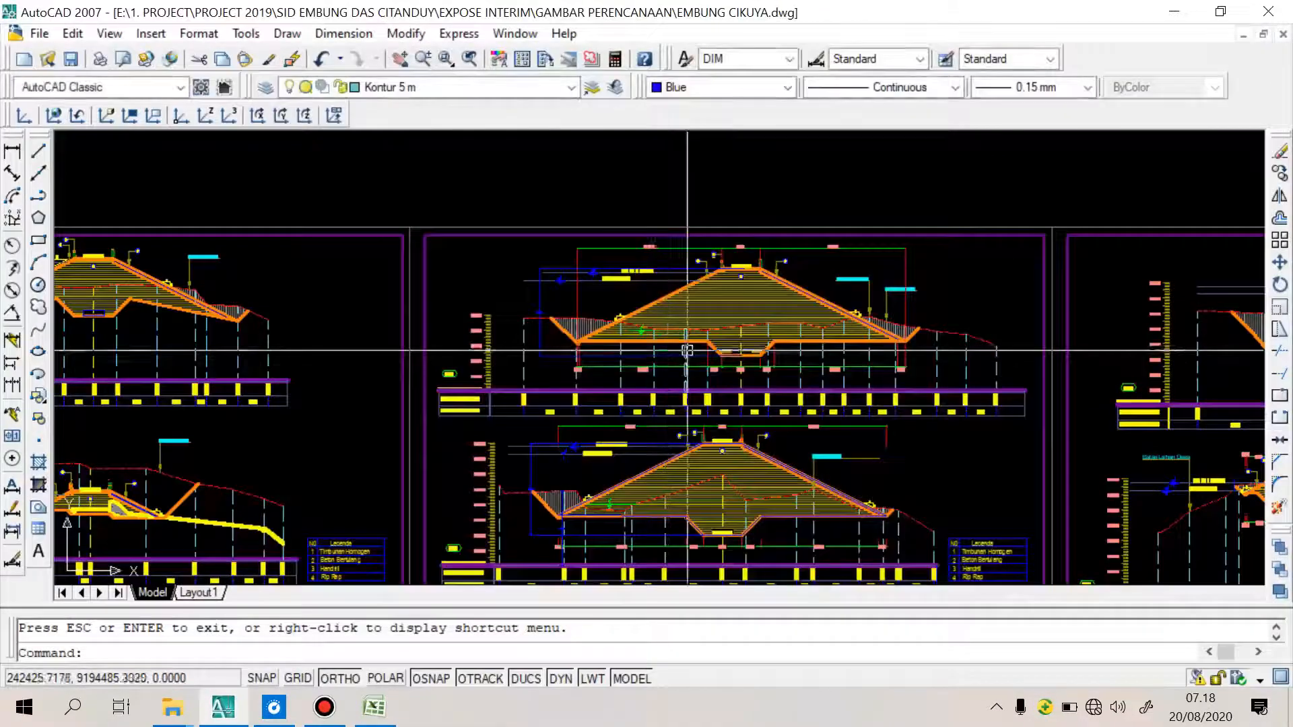
Look over the yellow-framed sheet row, select the frame lines of the middle spillway cross-section sheet, and examine its title block
scroll(687, 350, down, 4)
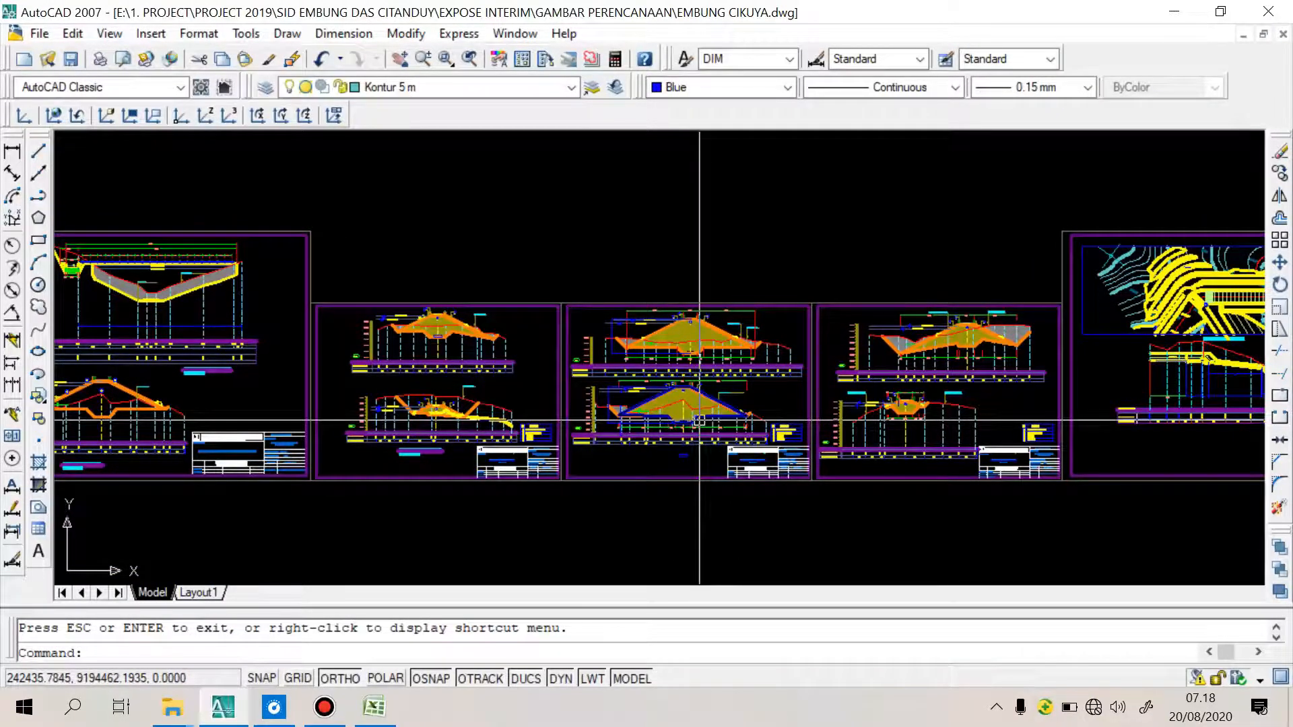
scroll(631, 400, down, 4)
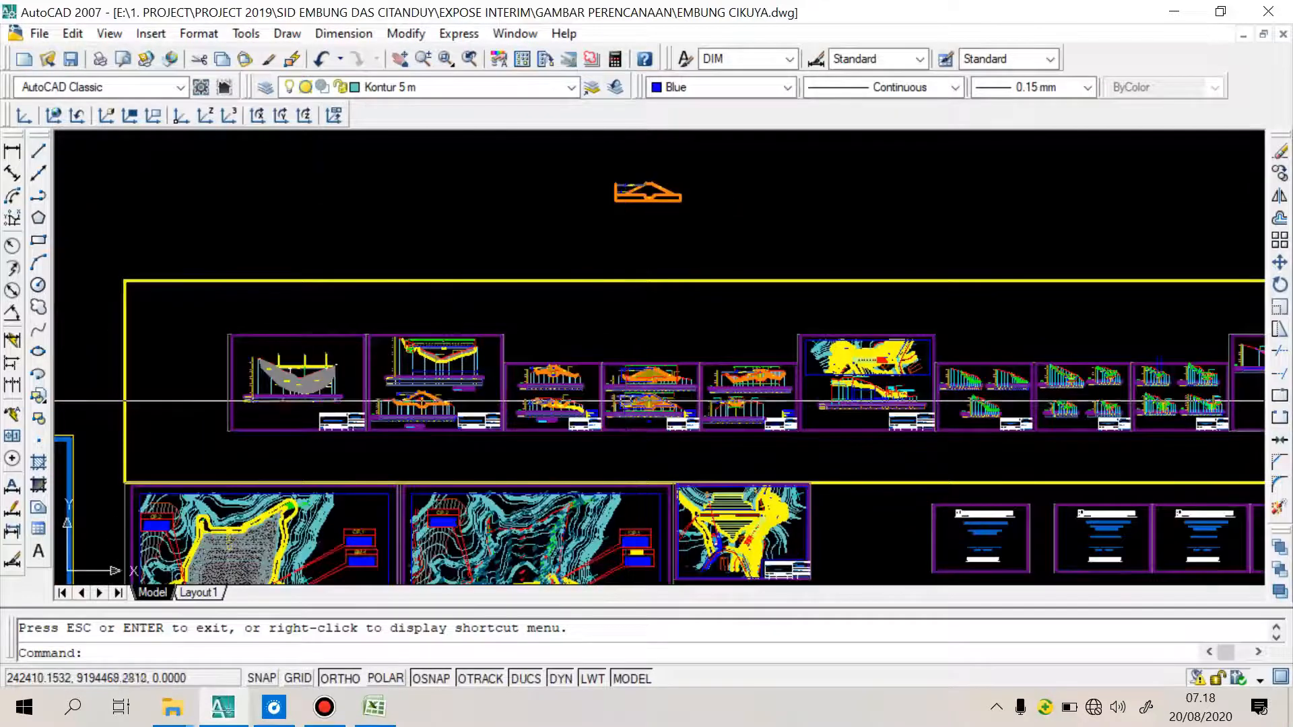
scroll(629, 406, down, 2)
scroll(634, 409, down, 2)
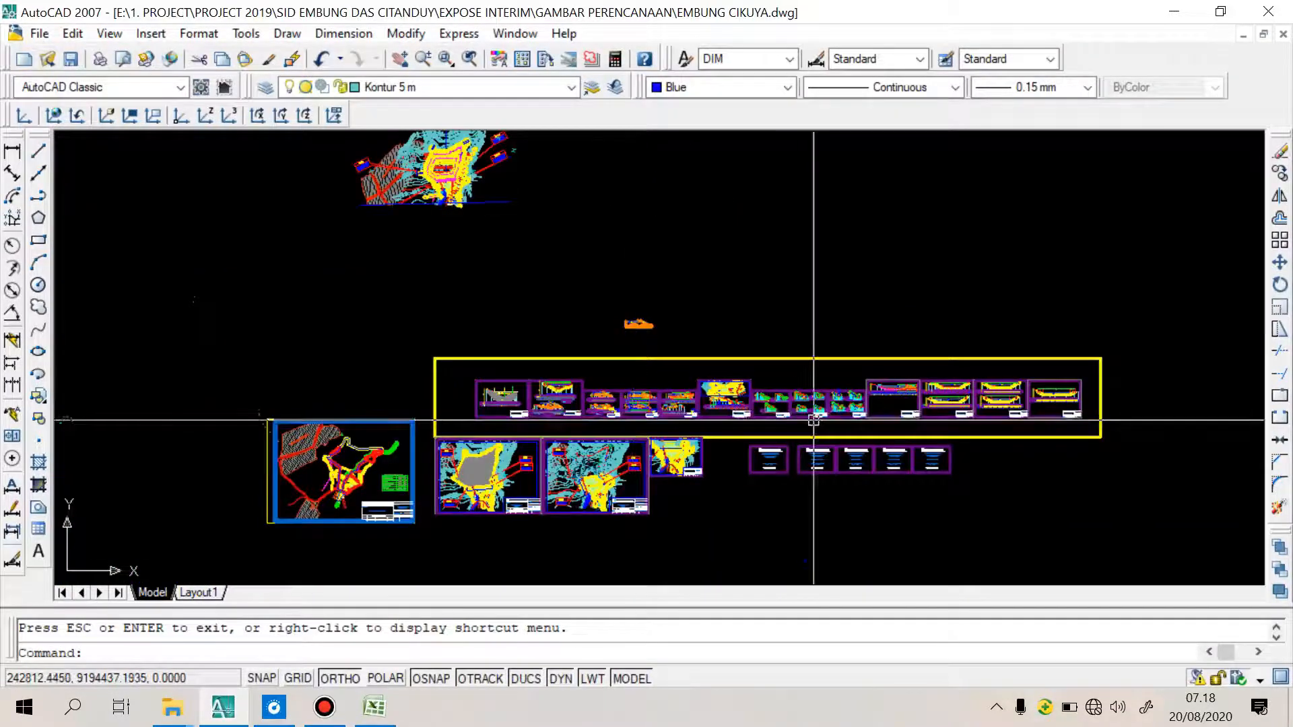
scroll(808, 418, up, 5)
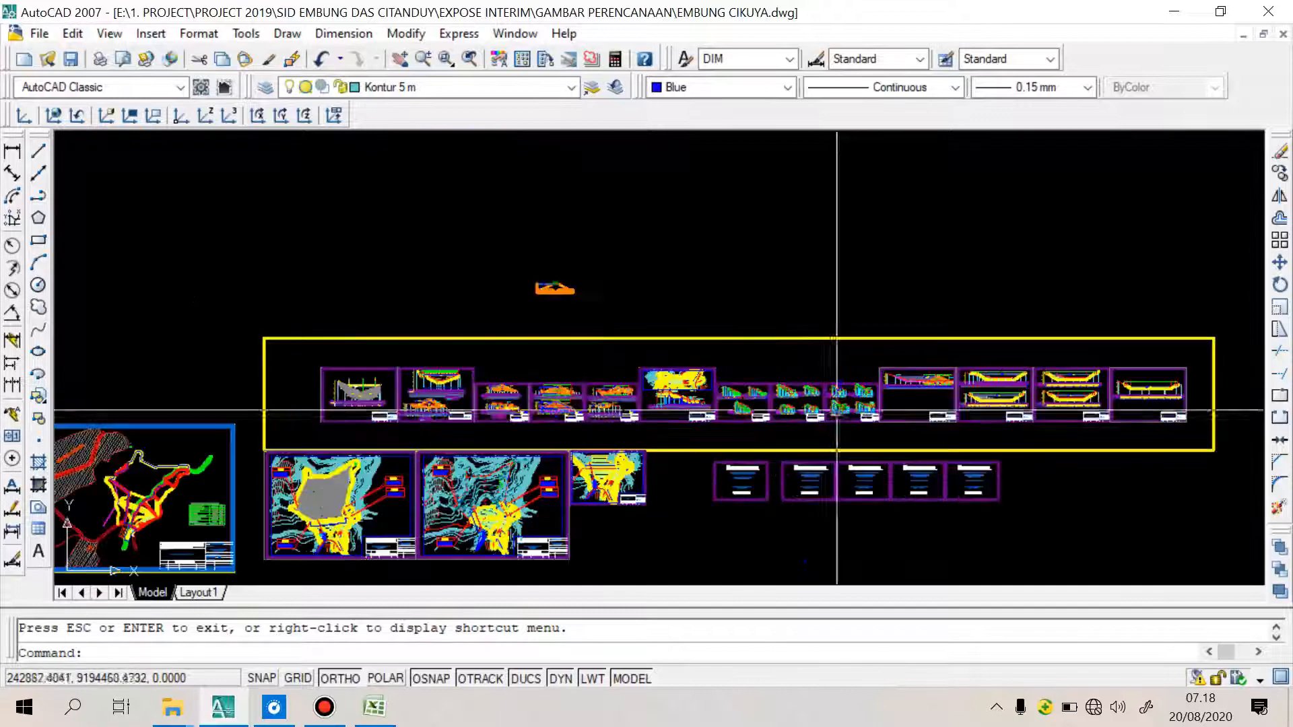
scroll(805, 398, up, 5)
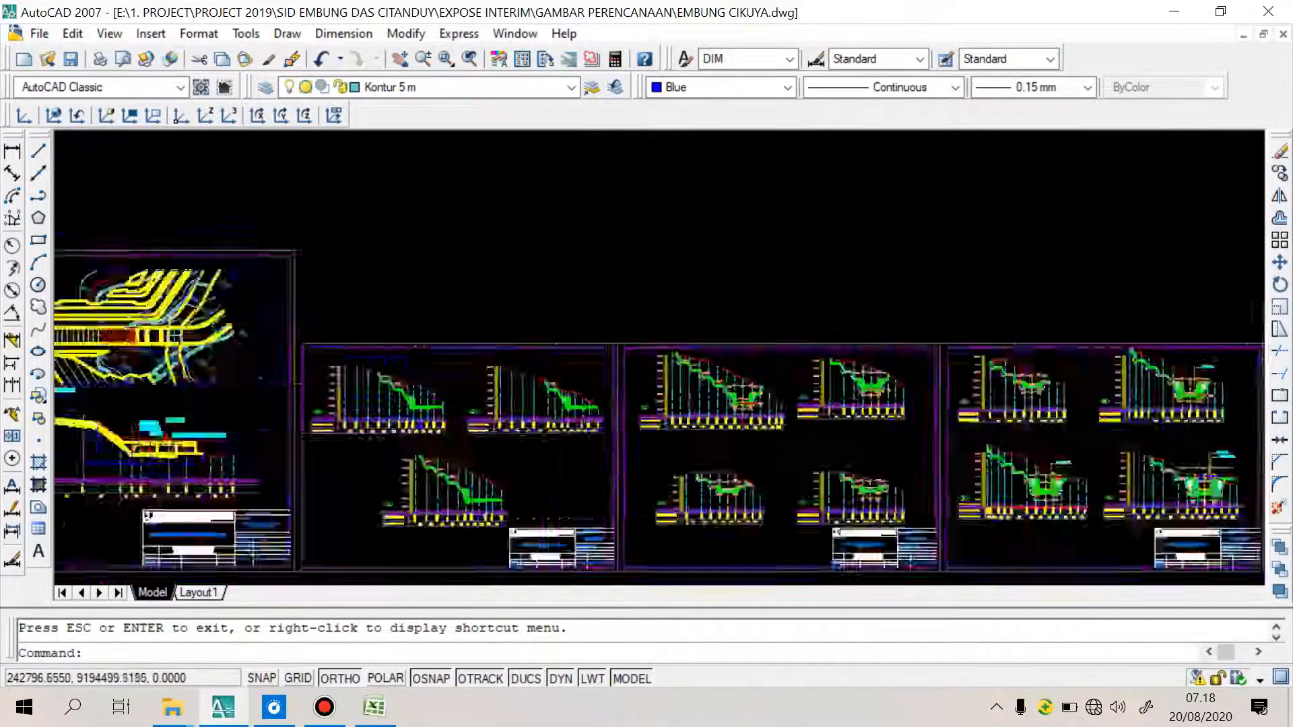
click(788, 370)
click(712, 276)
scroll(712, 276, down, 2)
scroll(704, 288, up, 4)
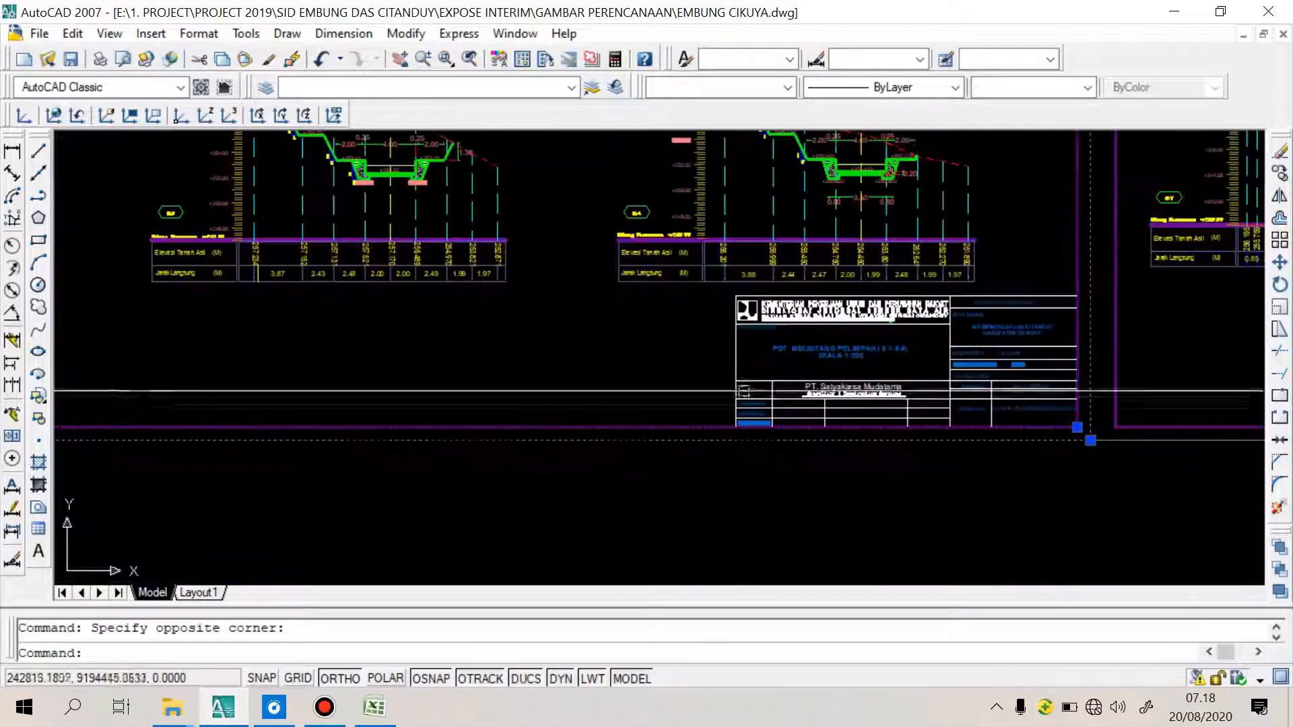
Copy the middle spillway cross-section sheet's frame lines and title block to the empty area above the yellow line
click(674, 300)
scroll(673, 303, down, 3)
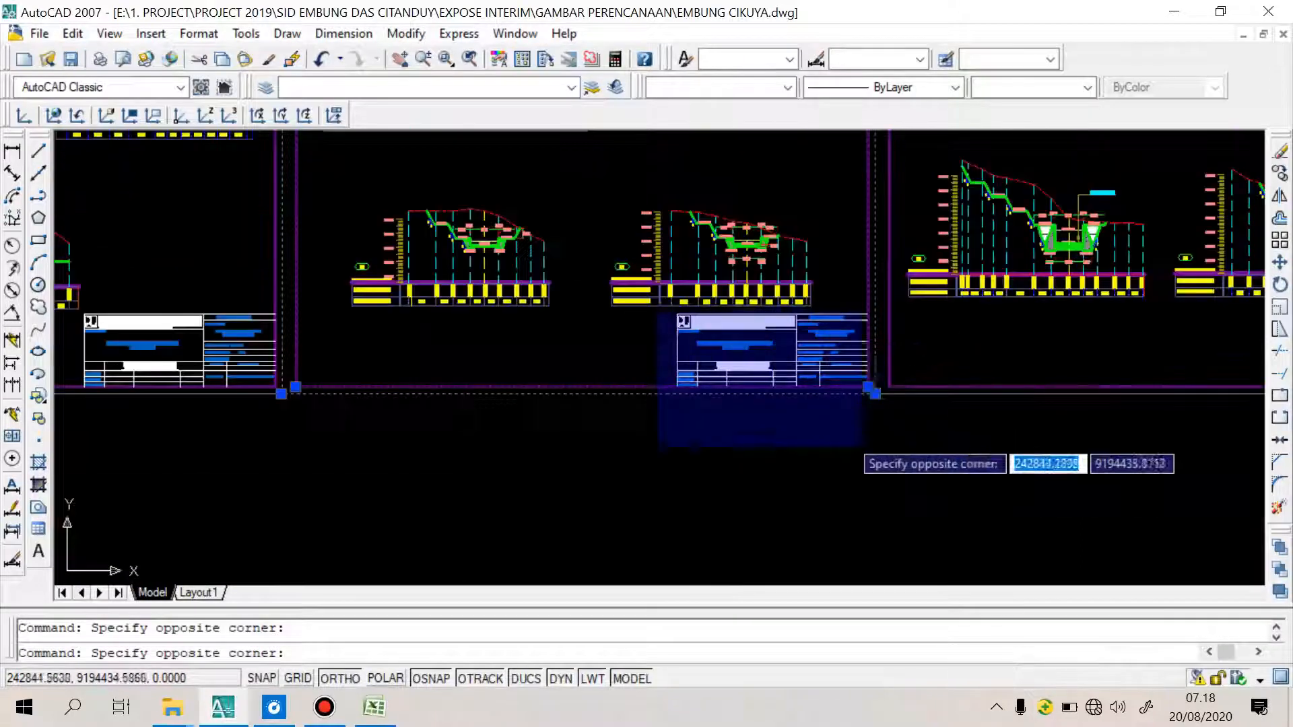
click(881, 446)
text(co)
key(space)
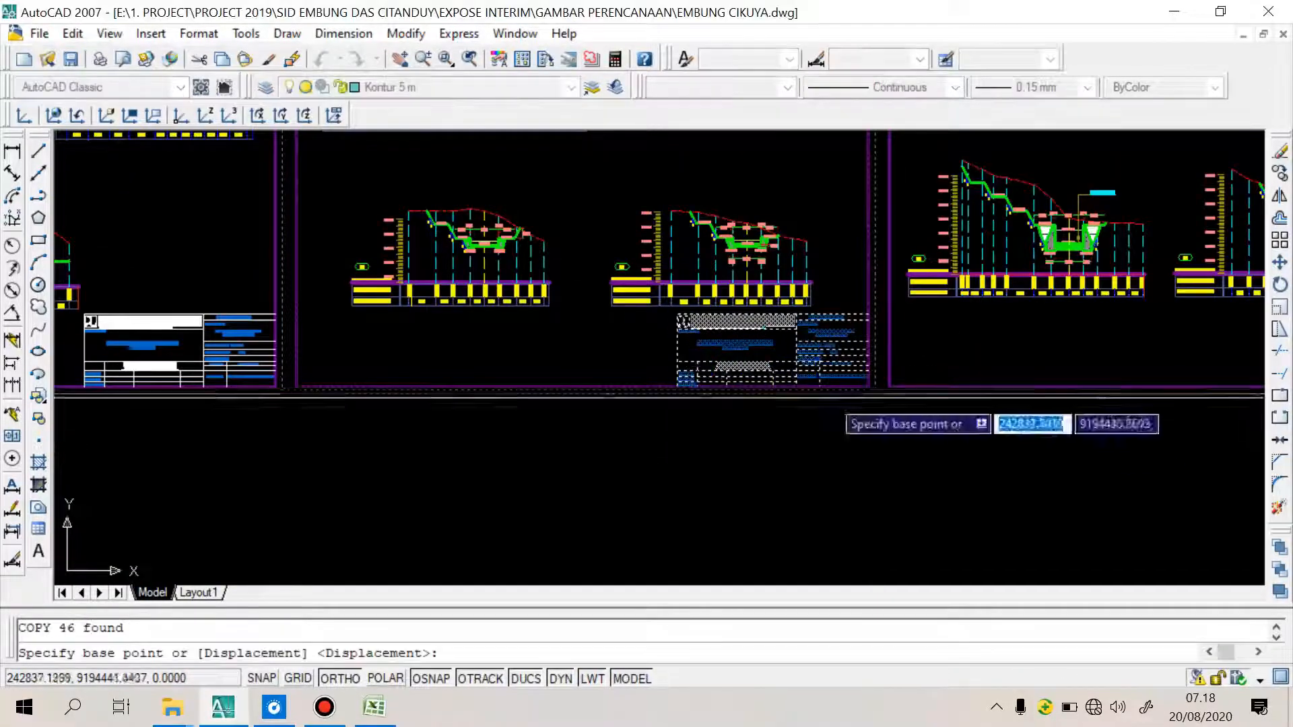
click(827, 394)
scroll(822, 441, down, 7)
click(826, 279)
key(Escape)
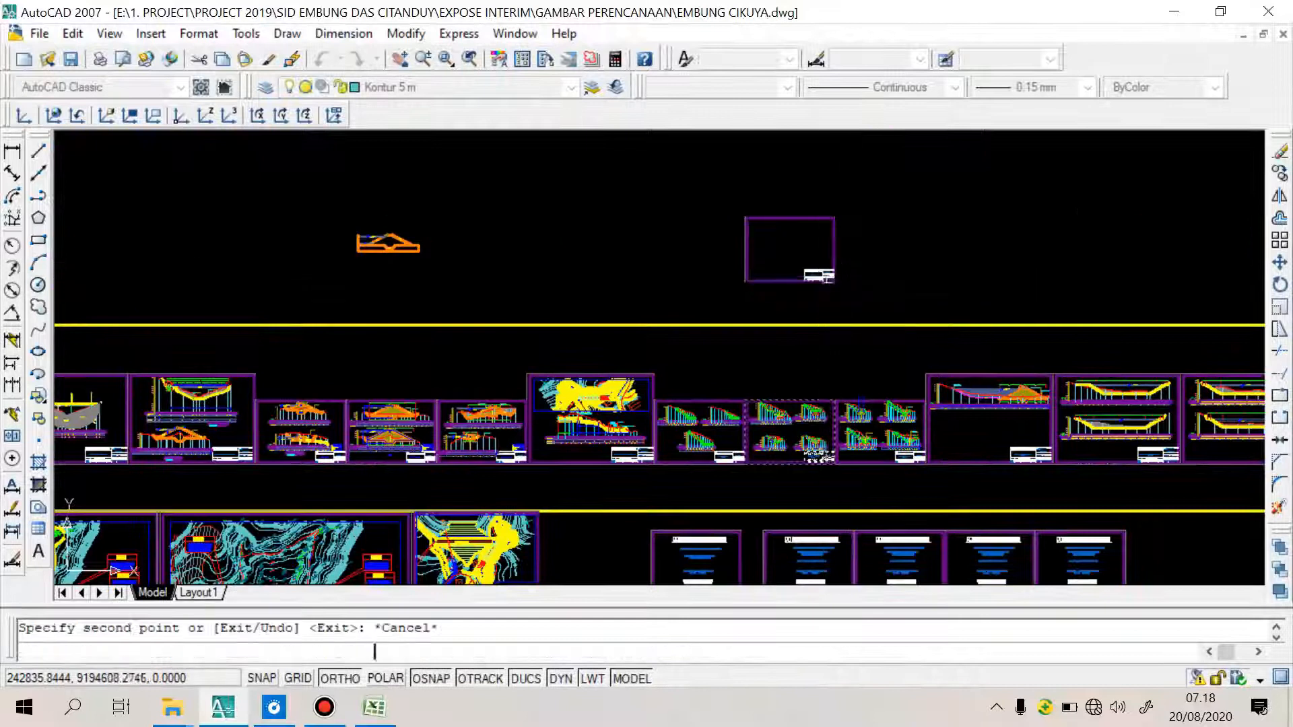
Try scaling the copied sheet frame and title block by a factor of 0.75, and undo it
click(857, 283)
click(795, 266)
text(sc)
key(space)
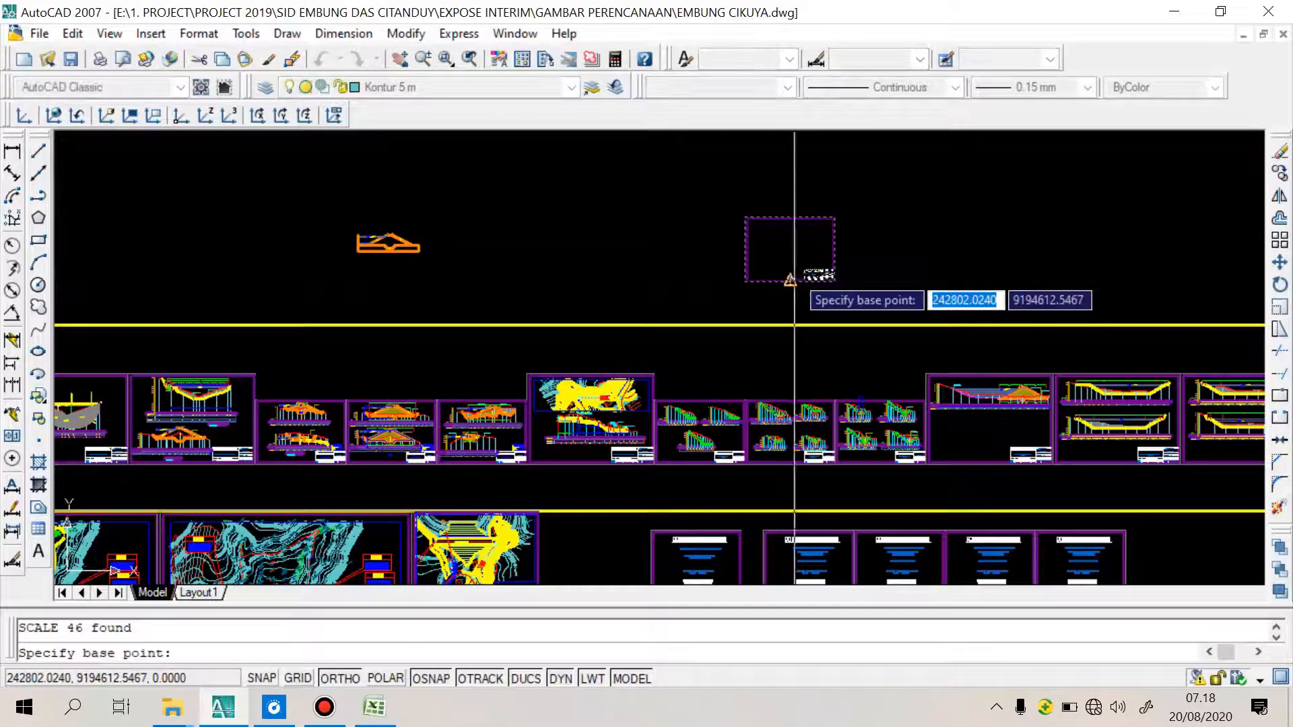
click(791, 277)
text(0.)
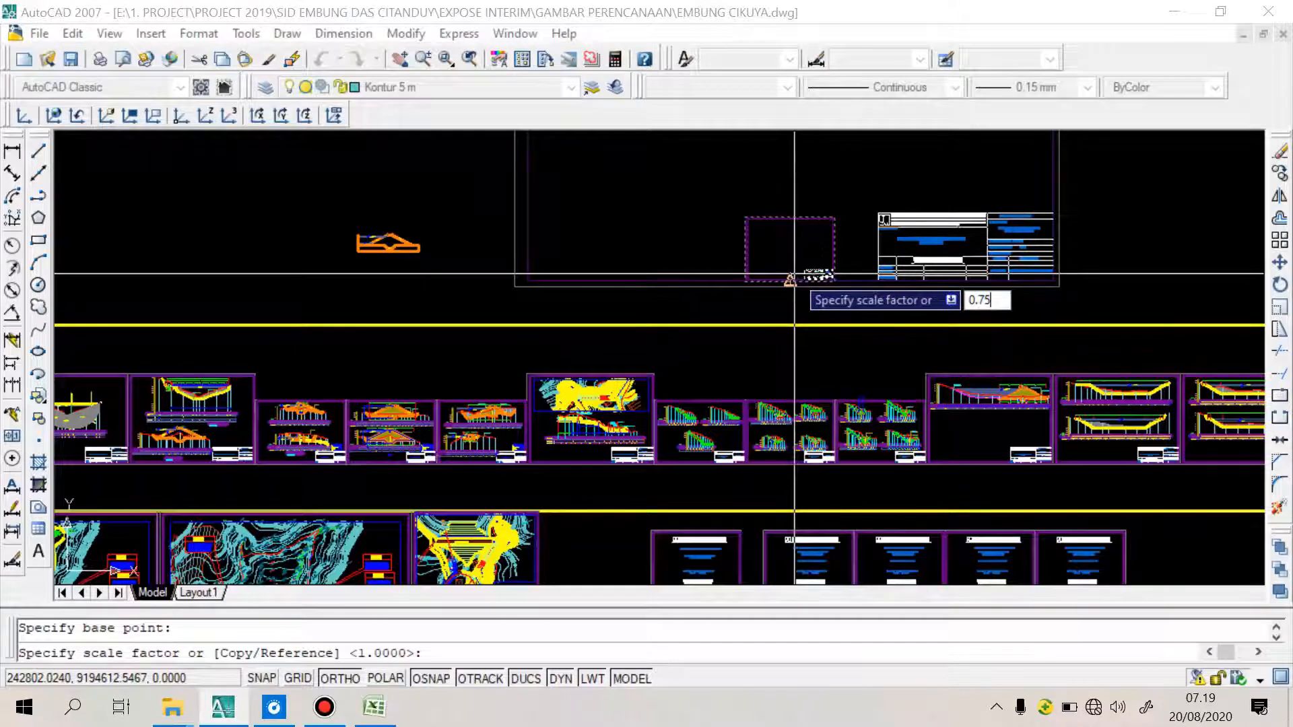
text(75)
key(Return)
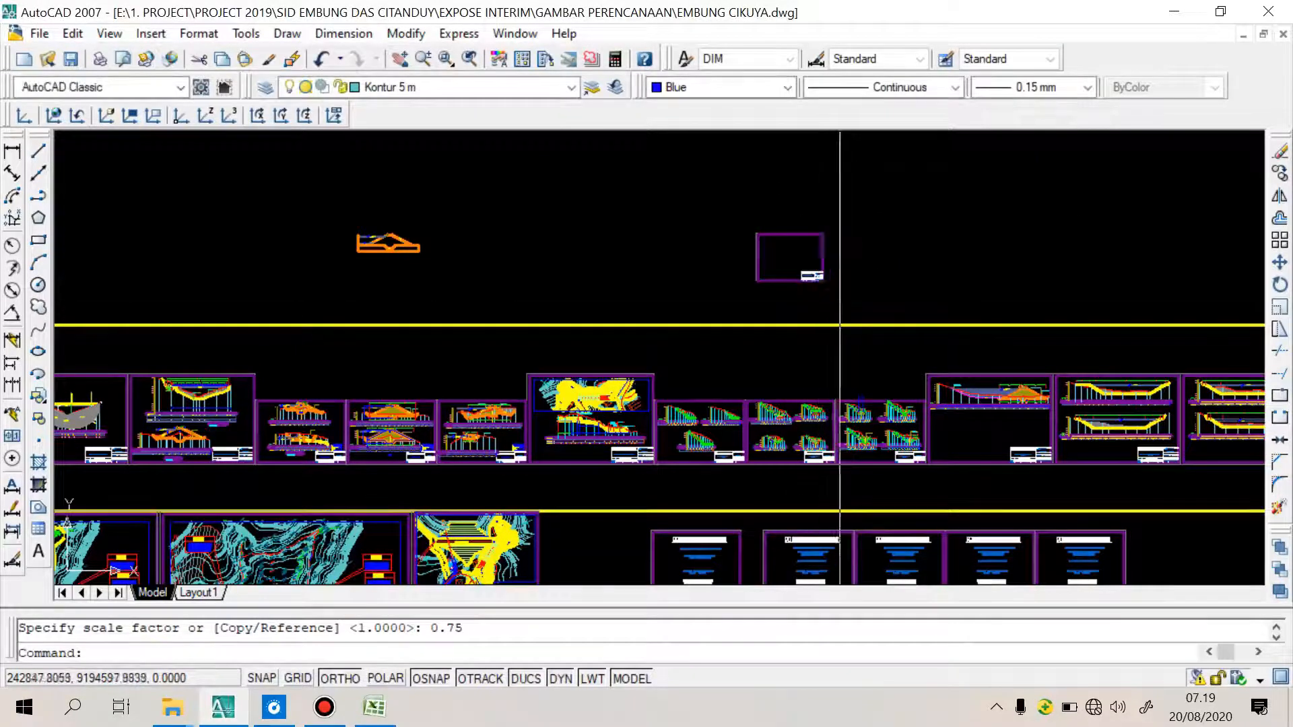
key(ctrl+z)
Scale the copied sheet frame and title block by a factor of 0.5
click(830, 268)
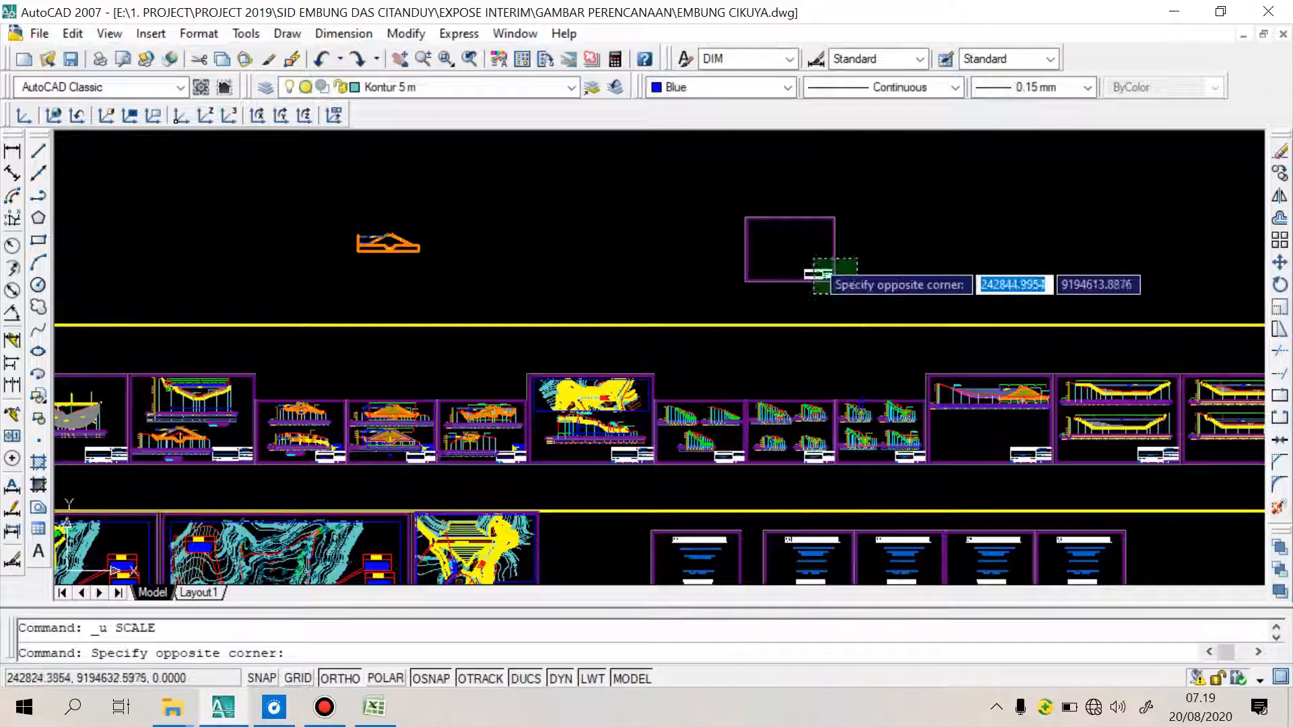
click(796, 245)
text(sc)
key(Return)
click(802, 266)
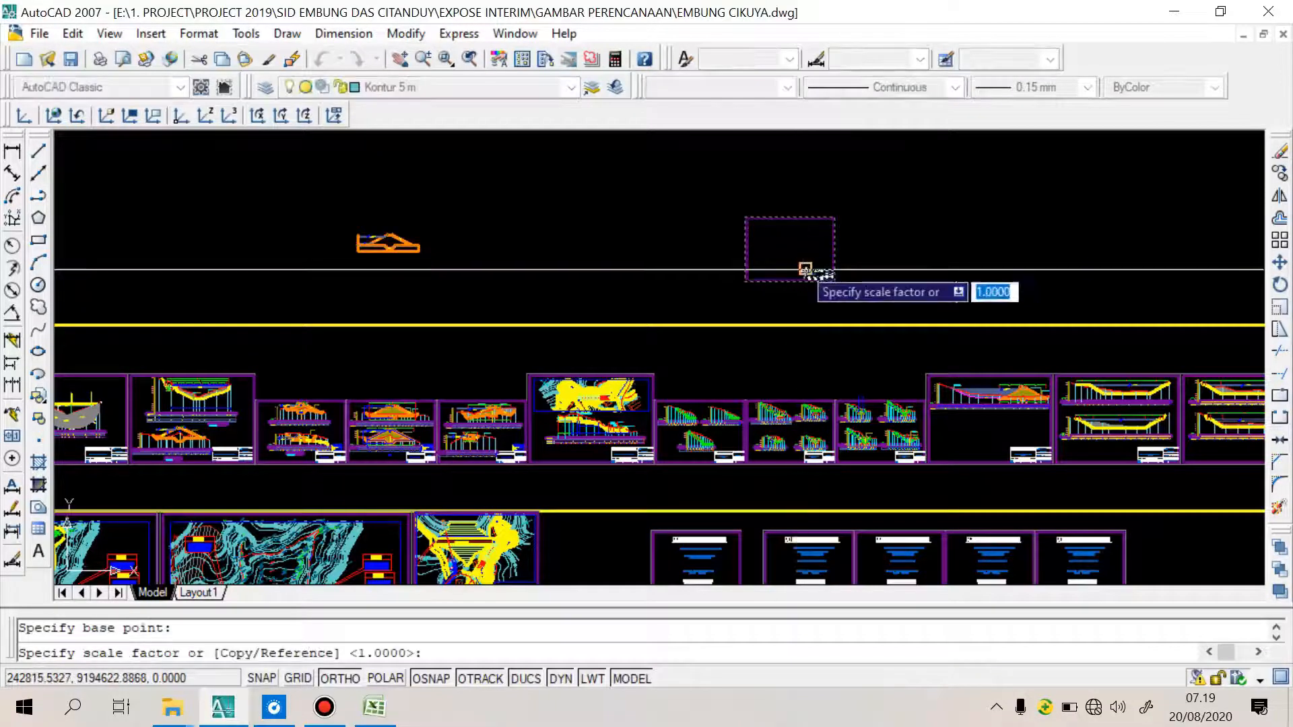
text(0.)
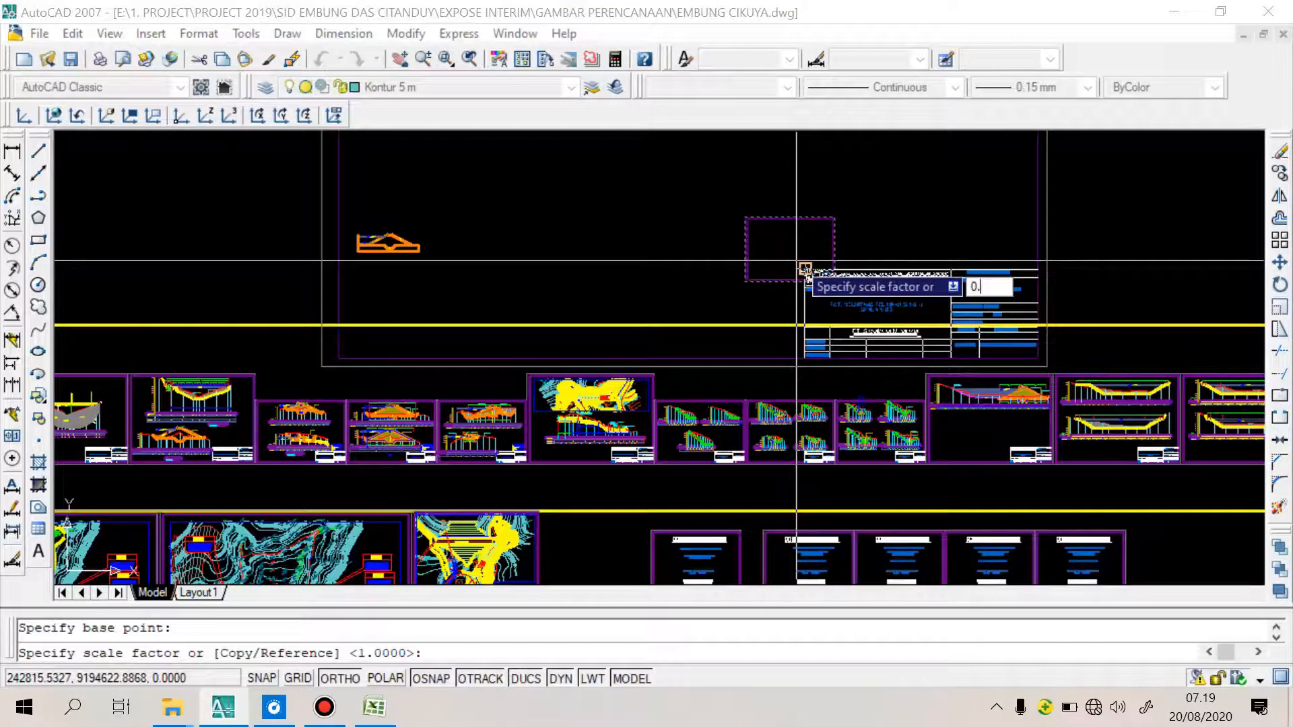
text(5)
key(Return)
Reuse the previous plot settings and set the plot window to the outer corners of the scaled sheet frame
scroll(822, 263, up, 3)
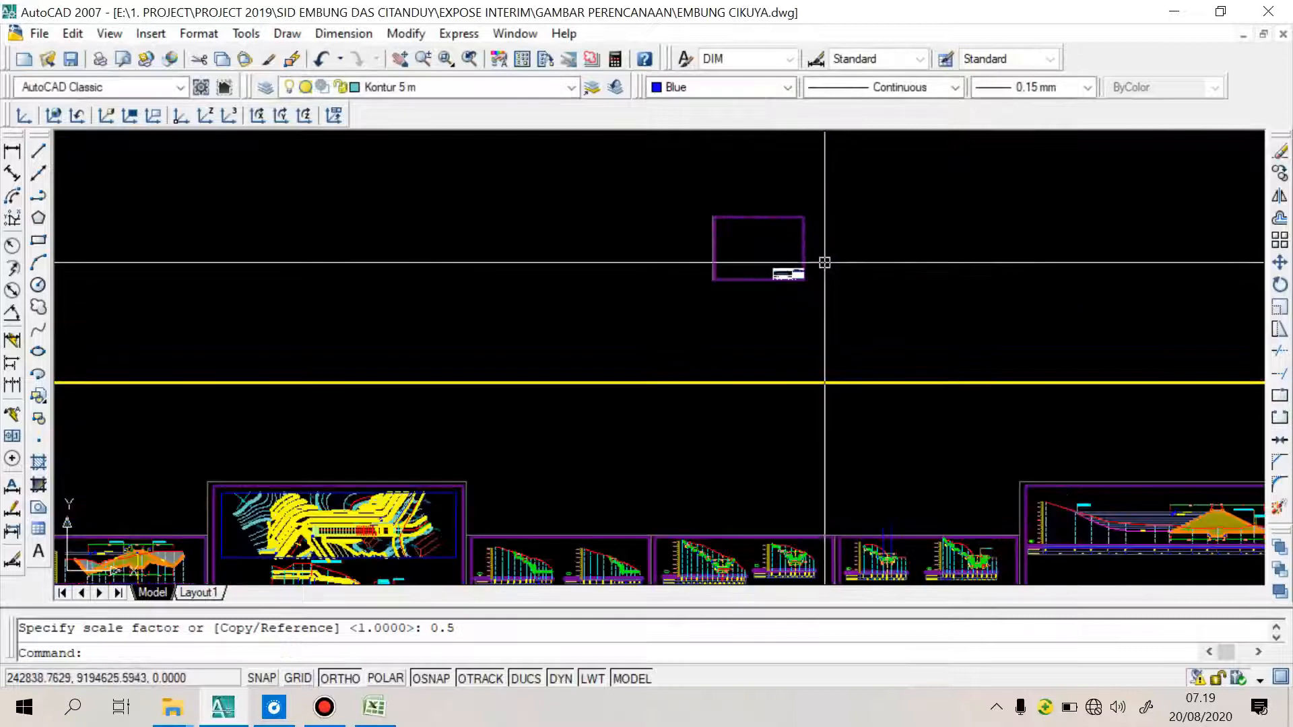
key(ctrl+p)
click(607, 150)
click(600, 183)
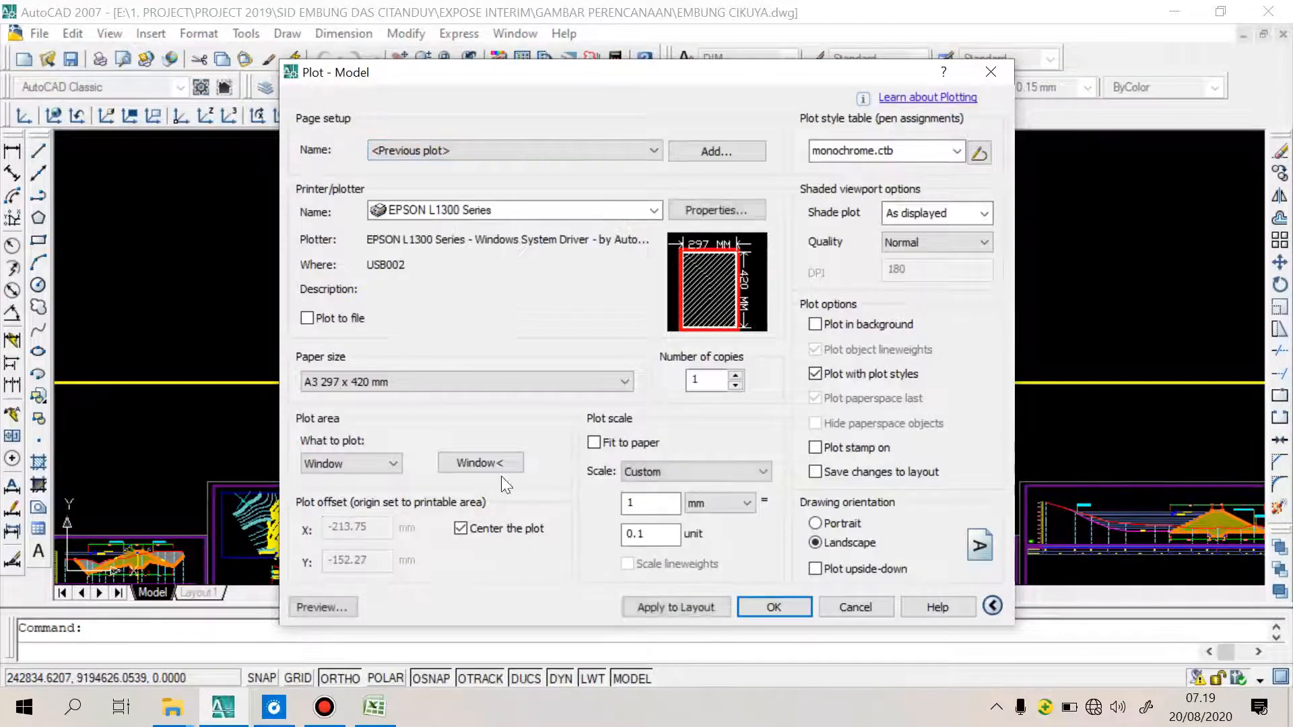
click(498, 464)
scroll(872, 300, up, 3)
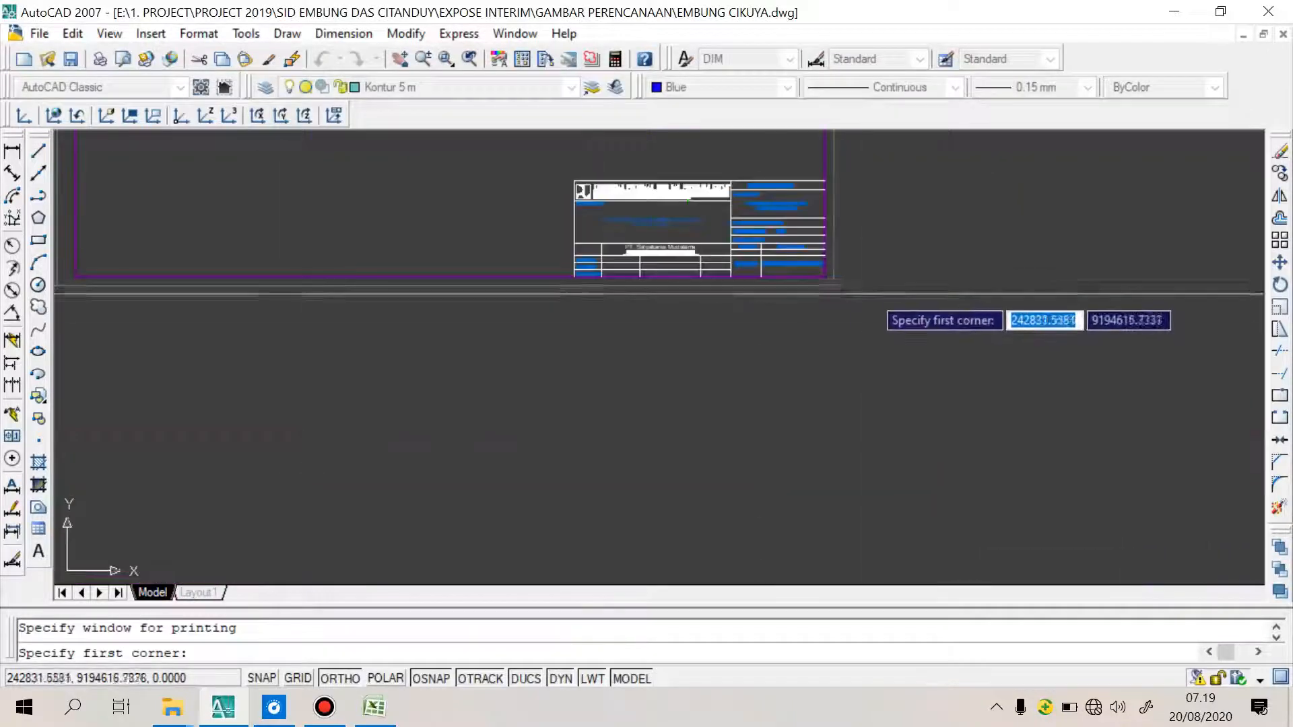
click(832, 281)
scroll(829, 405, down, 3)
scroll(620, 236, up, 3)
scroll(667, 215, up, 1)
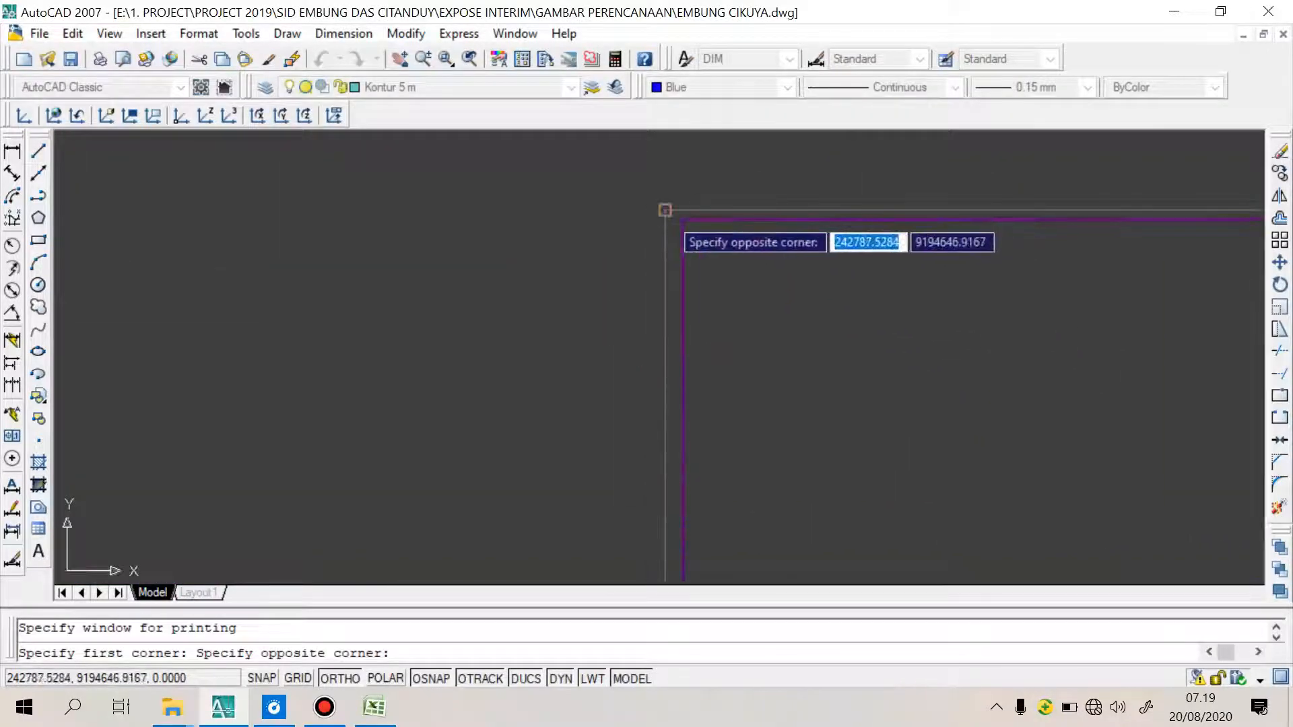
click(666, 210)
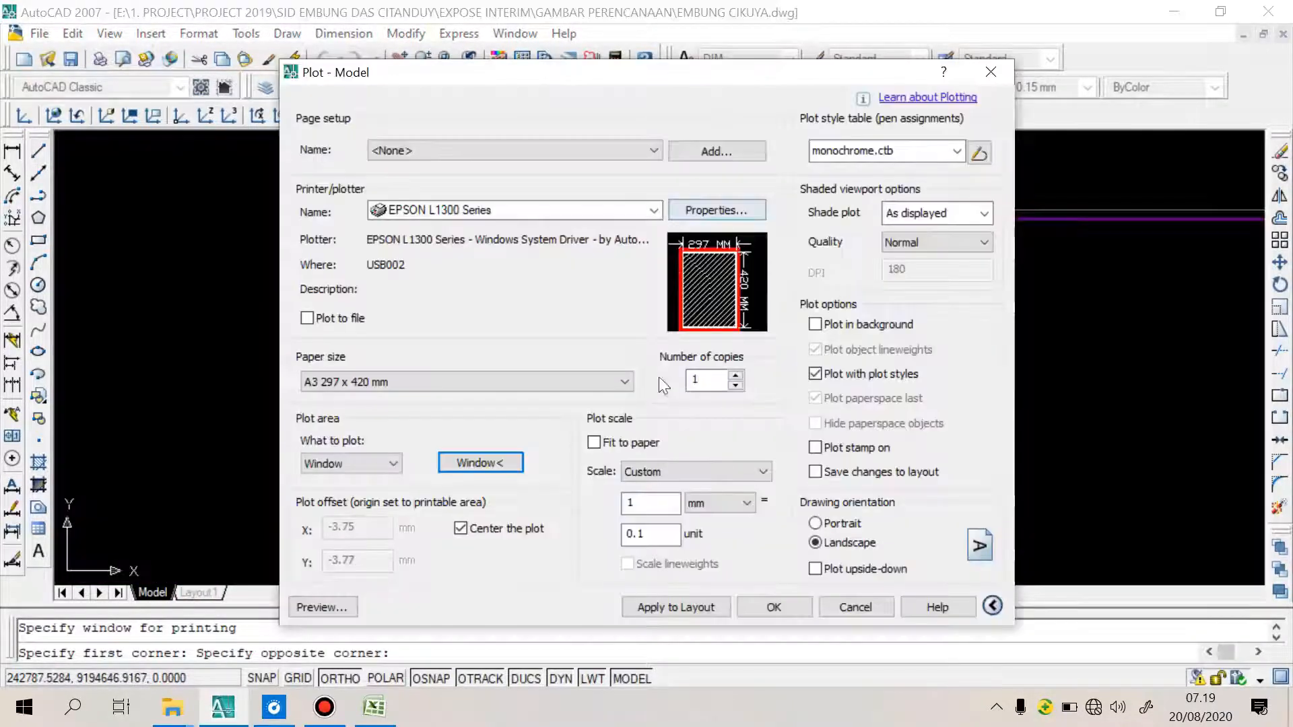
Set a custom plot scale of 1 mm = 0.10 unit and check the empty sheet's title block in the preview
click(604, 444)
click(604, 444)
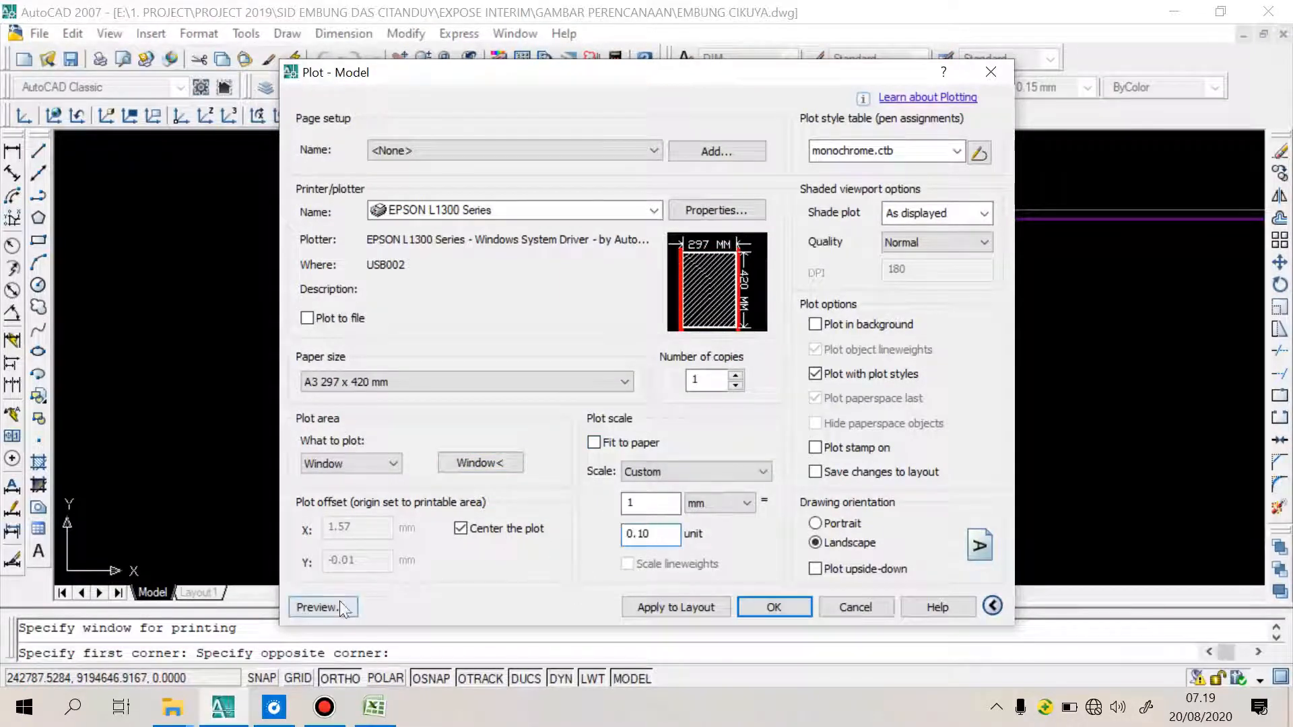
click(322, 607)
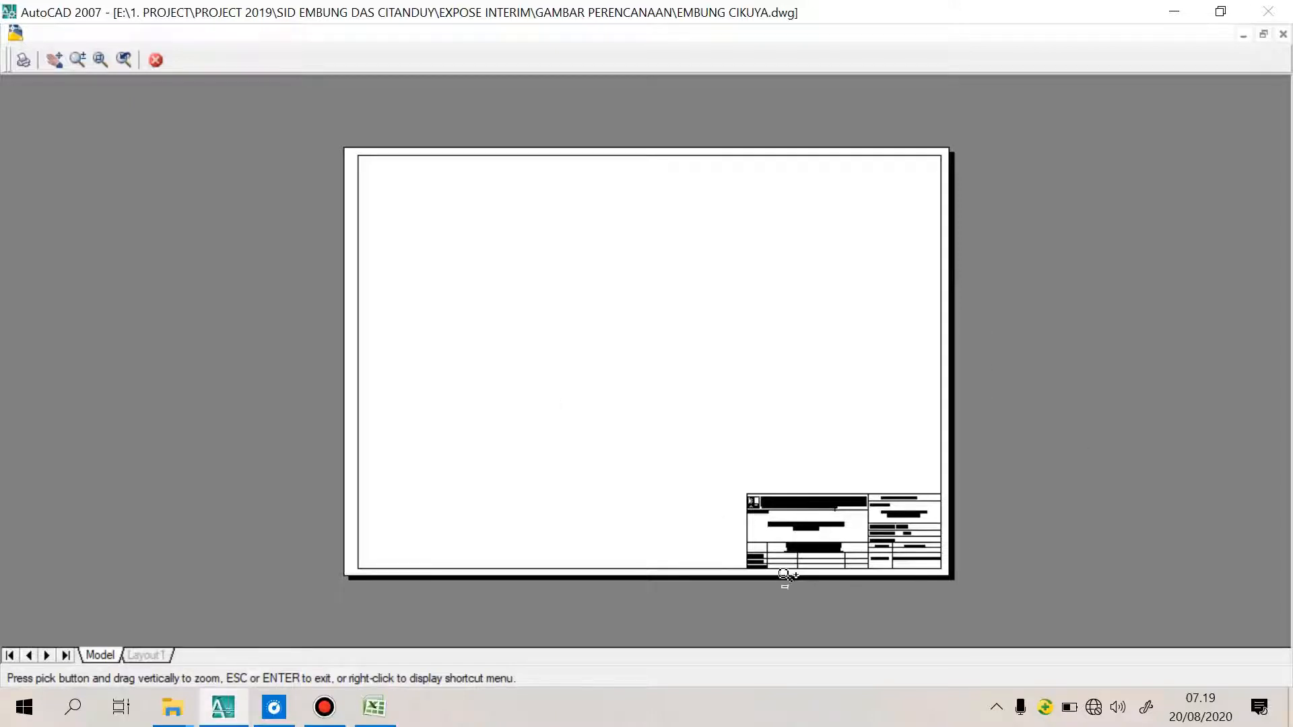
drag(844, 571, 841, 530)
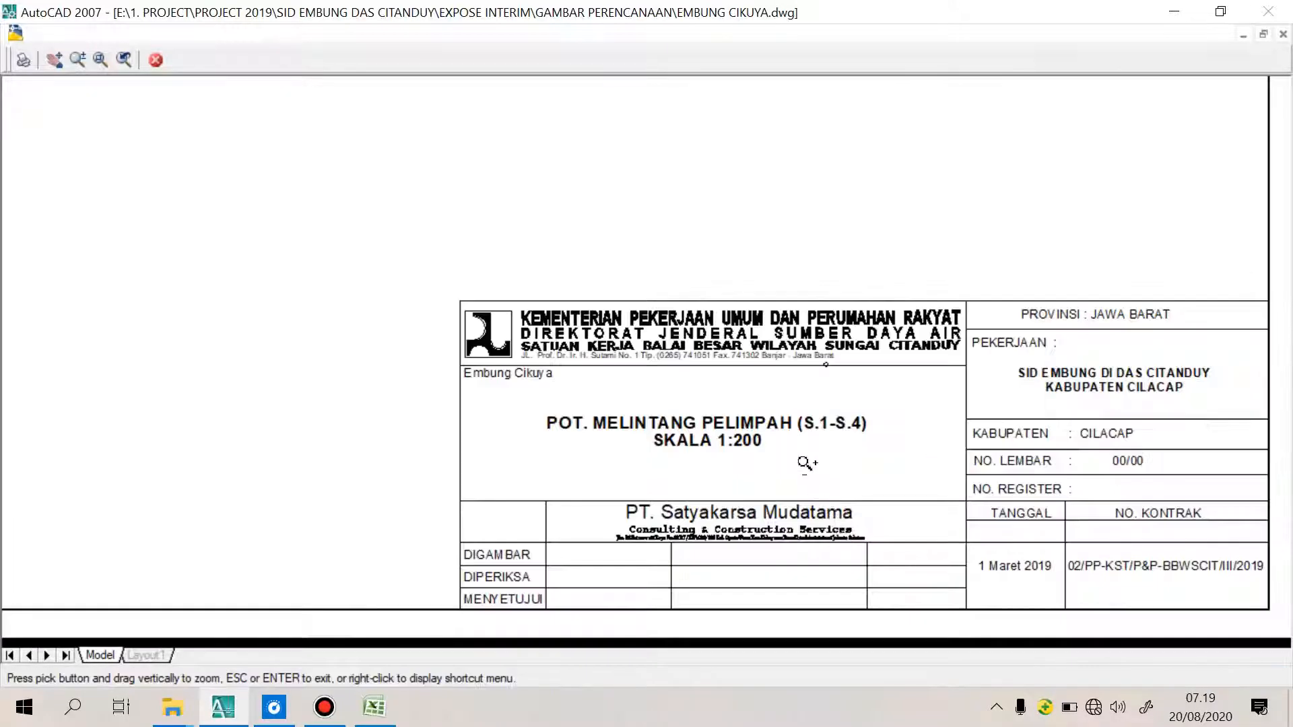
drag(688, 411, 781, 512)
scroll(603, 300, up, 3)
scroll(618, 261, down, 2)
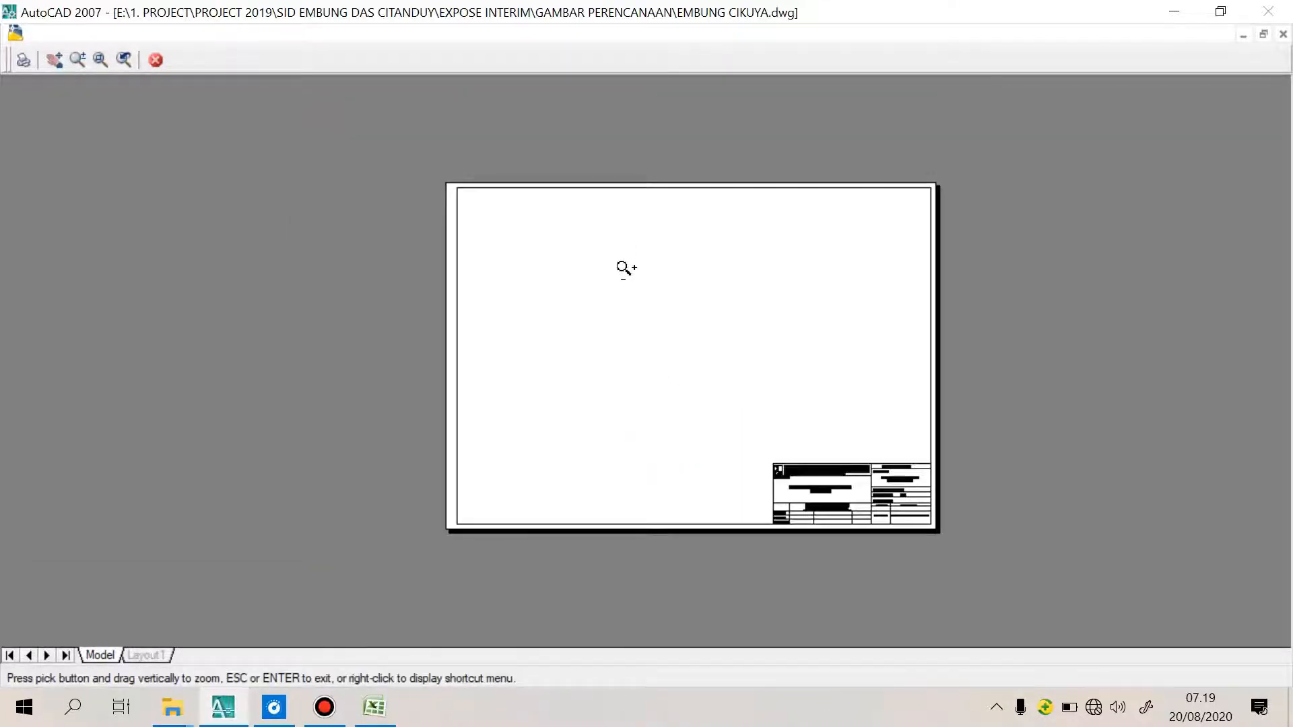
key(Escape)
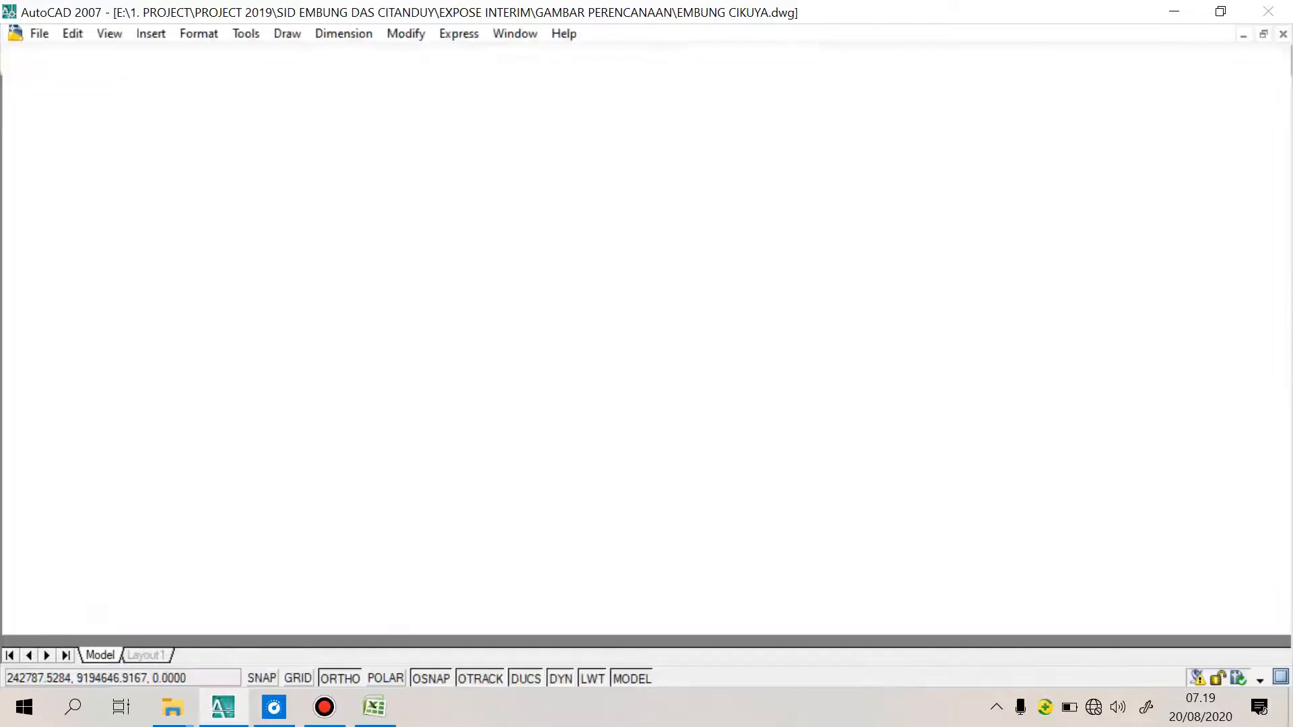
key(Escape)
Select the original middle spillway sheet's frame lines and the whole scaled copy to compare their sizes
scroll(773, 286, down, 6)
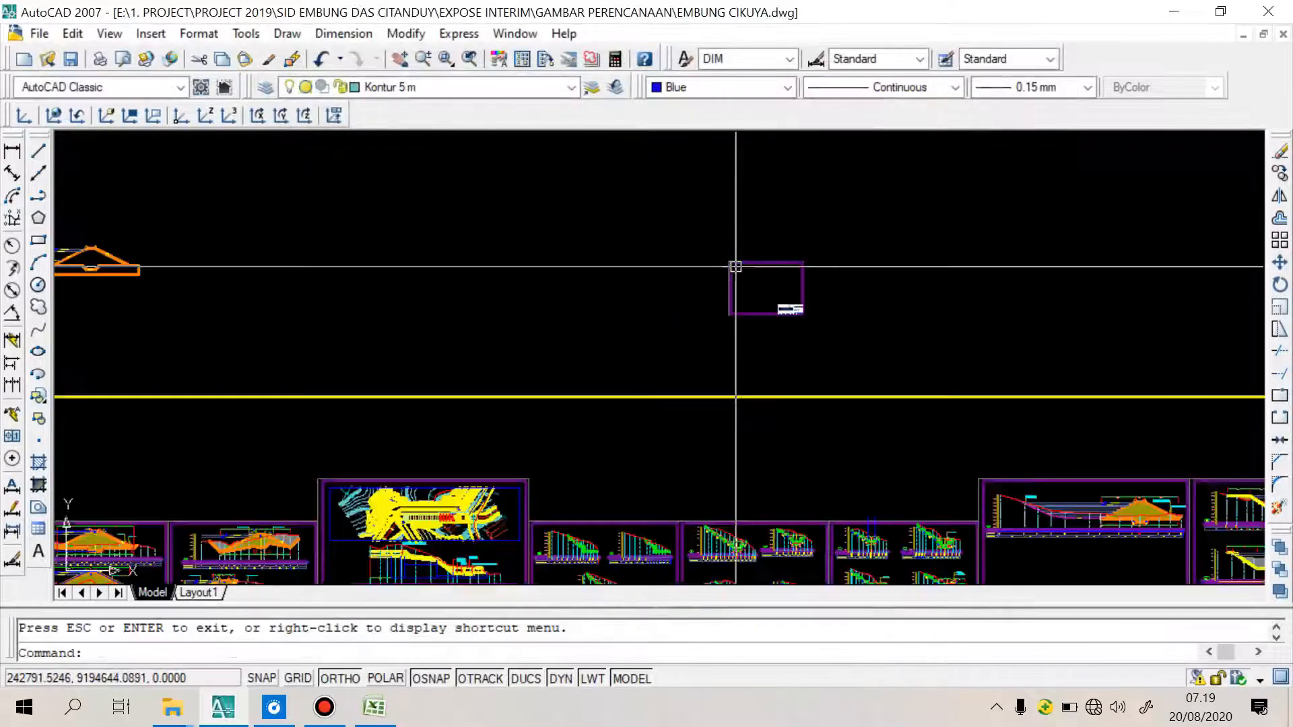
scroll(834, 323, up, 6)
click(834, 397)
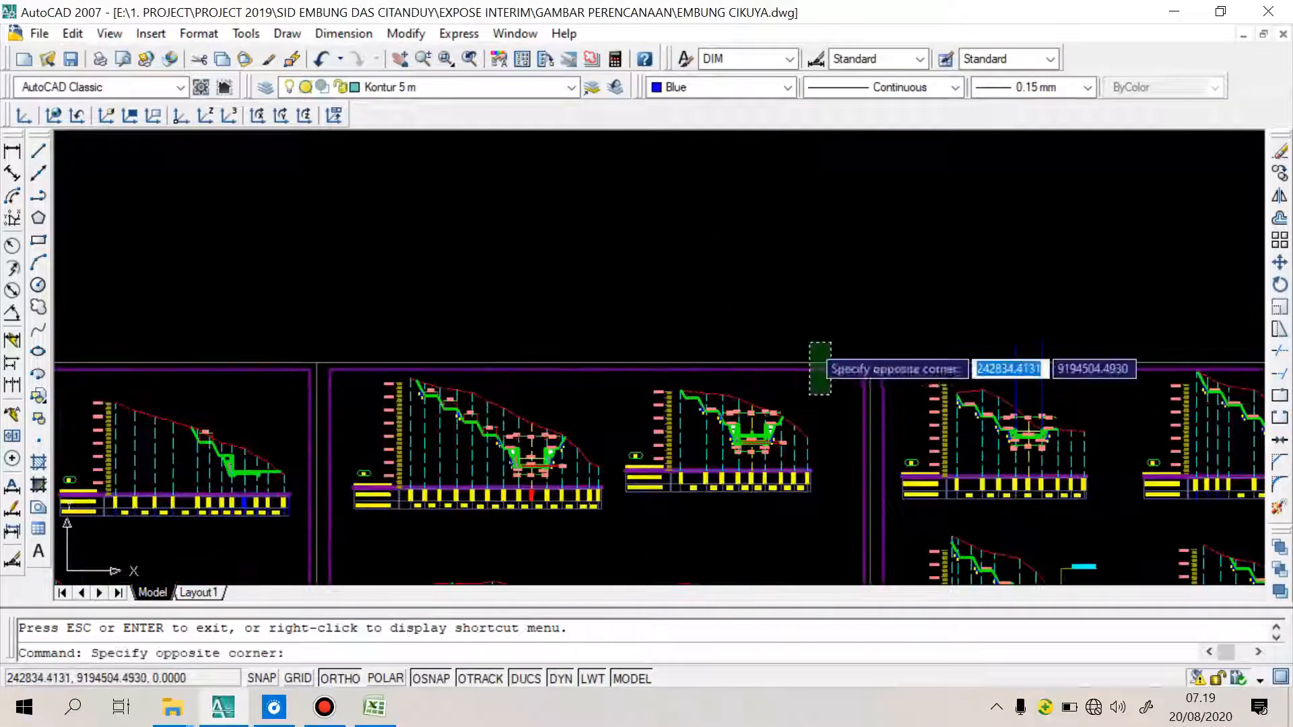
click(823, 357)
scroll(828, 404, down, 4)
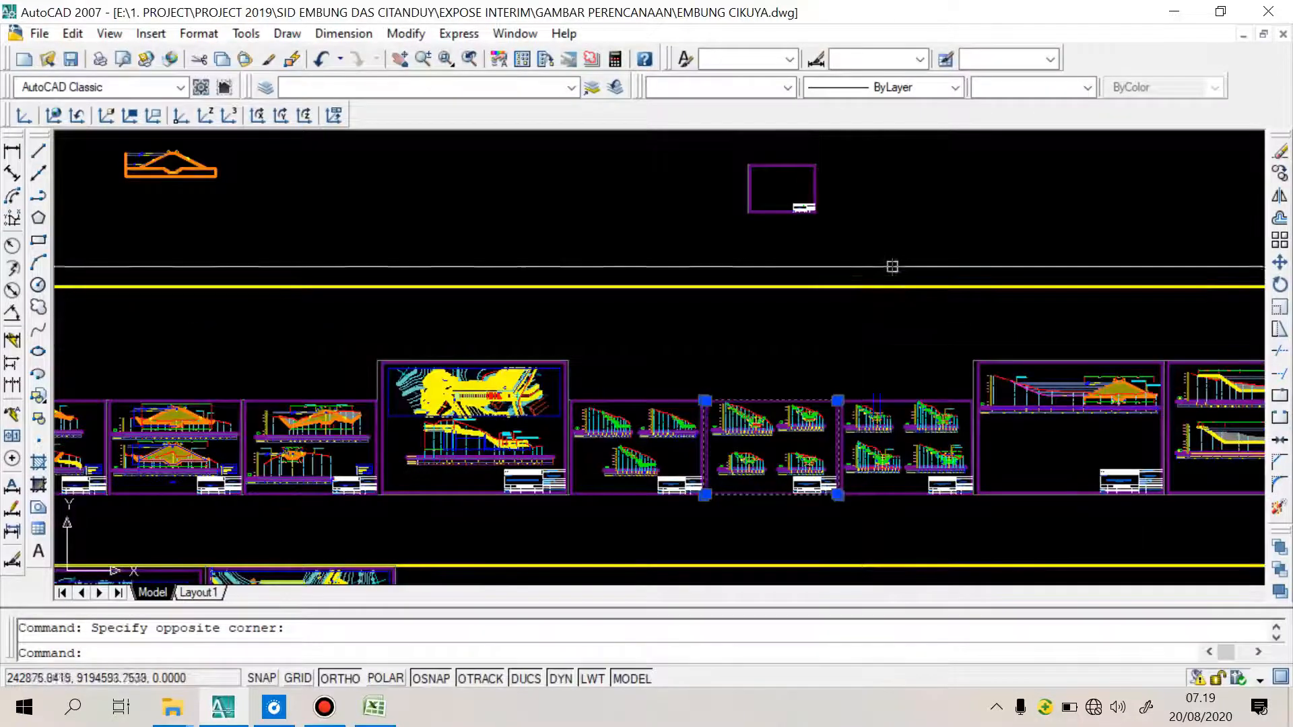
click(890, 254)
click(723, 154)
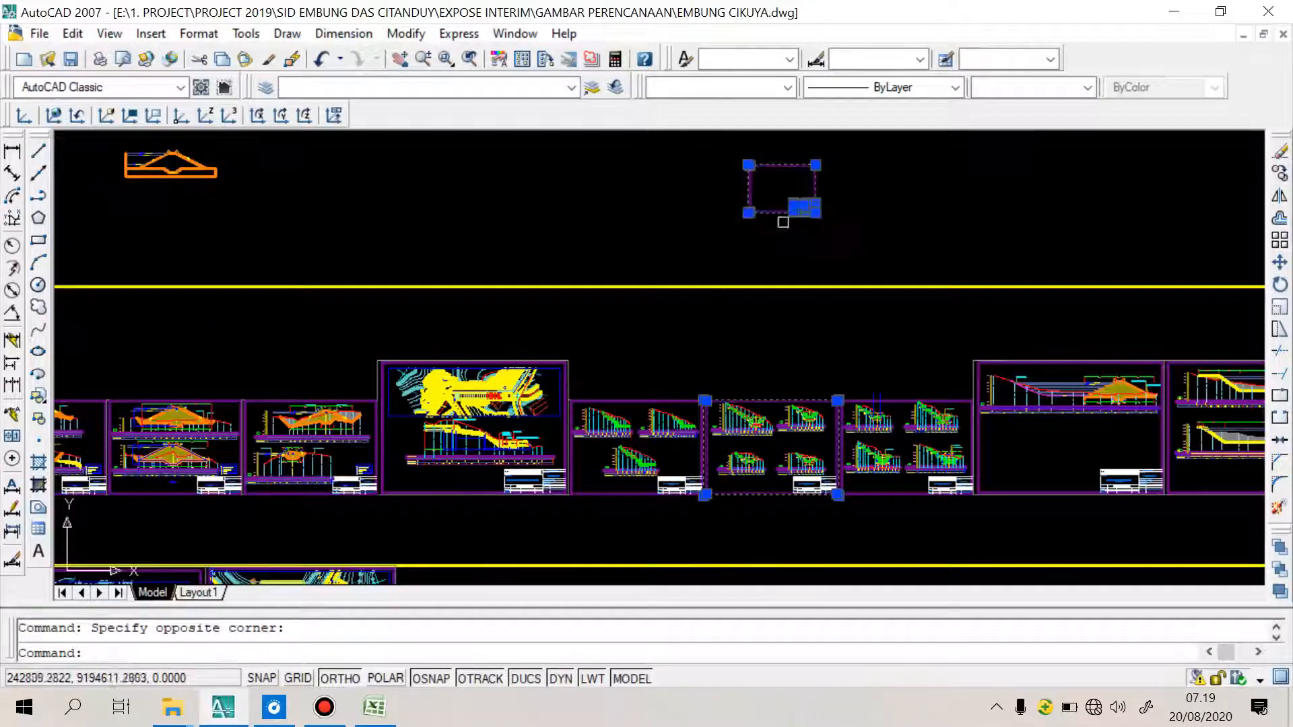
scroll(827, 404, up, 2)
scroll(830, 399, up, 3)
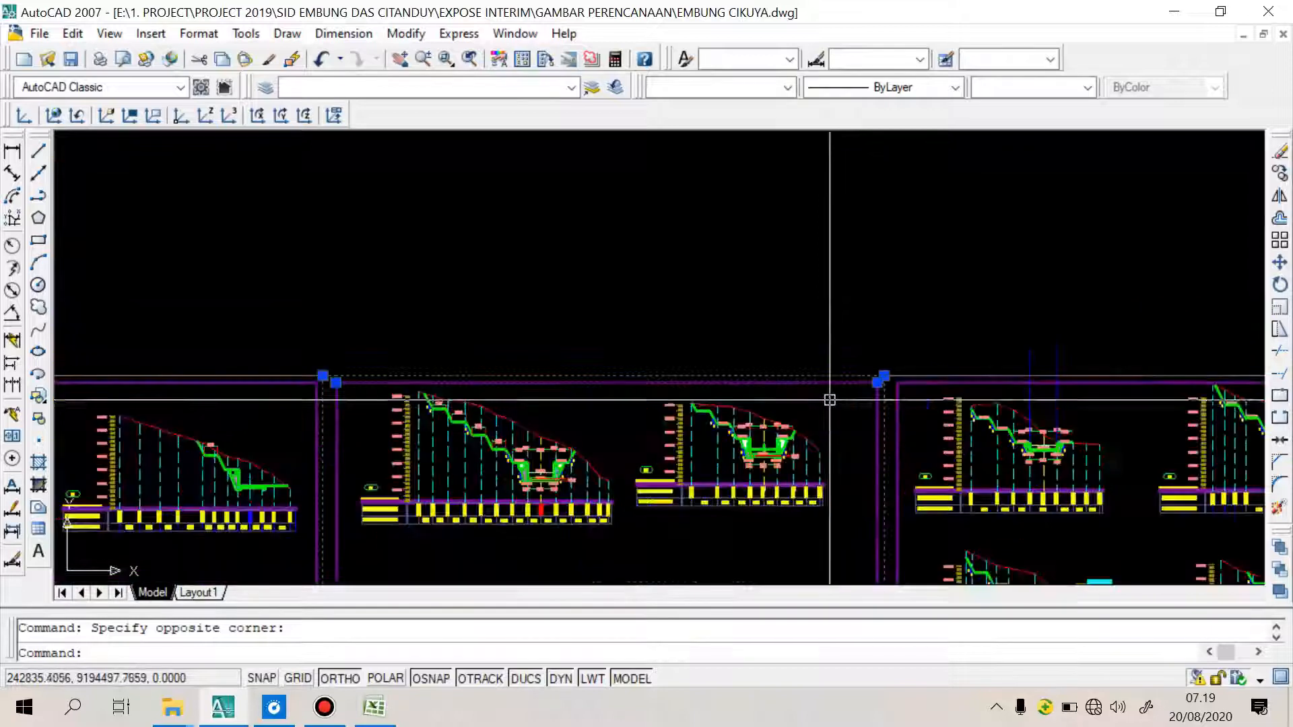
scroll(810, 354, down, 5)
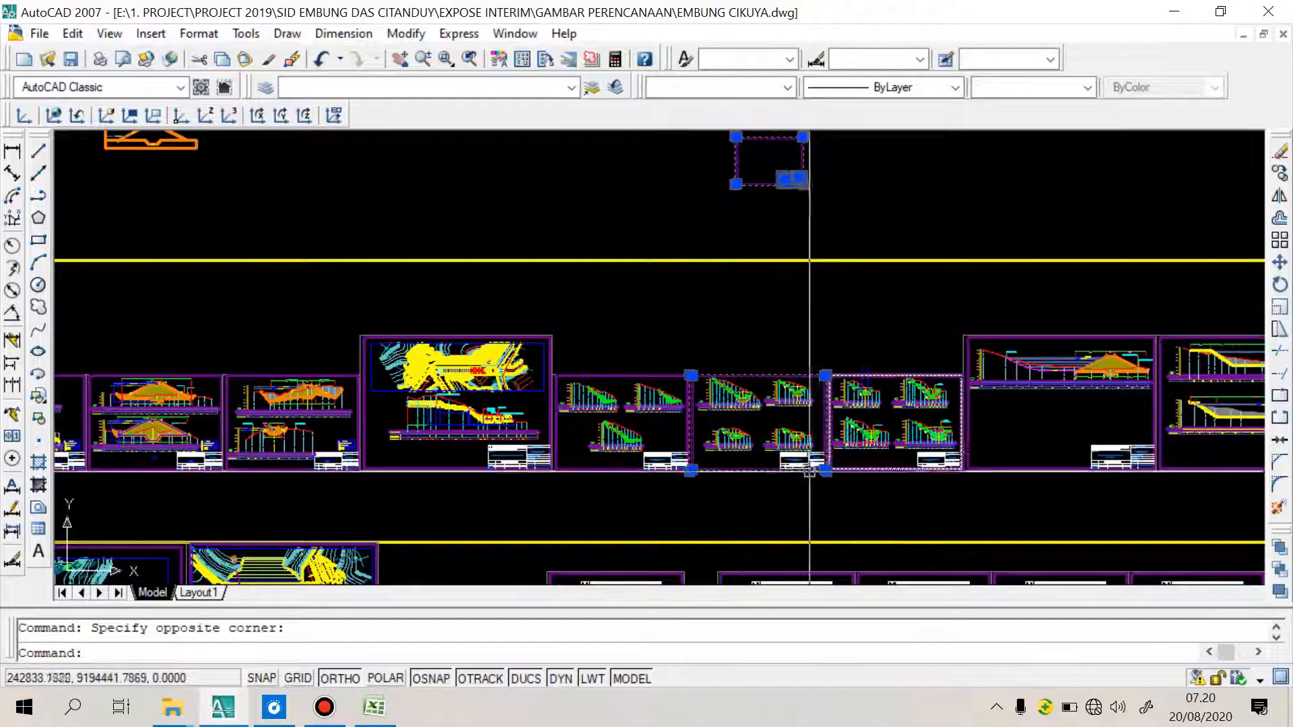
Examine and select the original spillway sheet's title block, clear the selection, and look over the scaled copy
scroll(636, 410, up, 10)
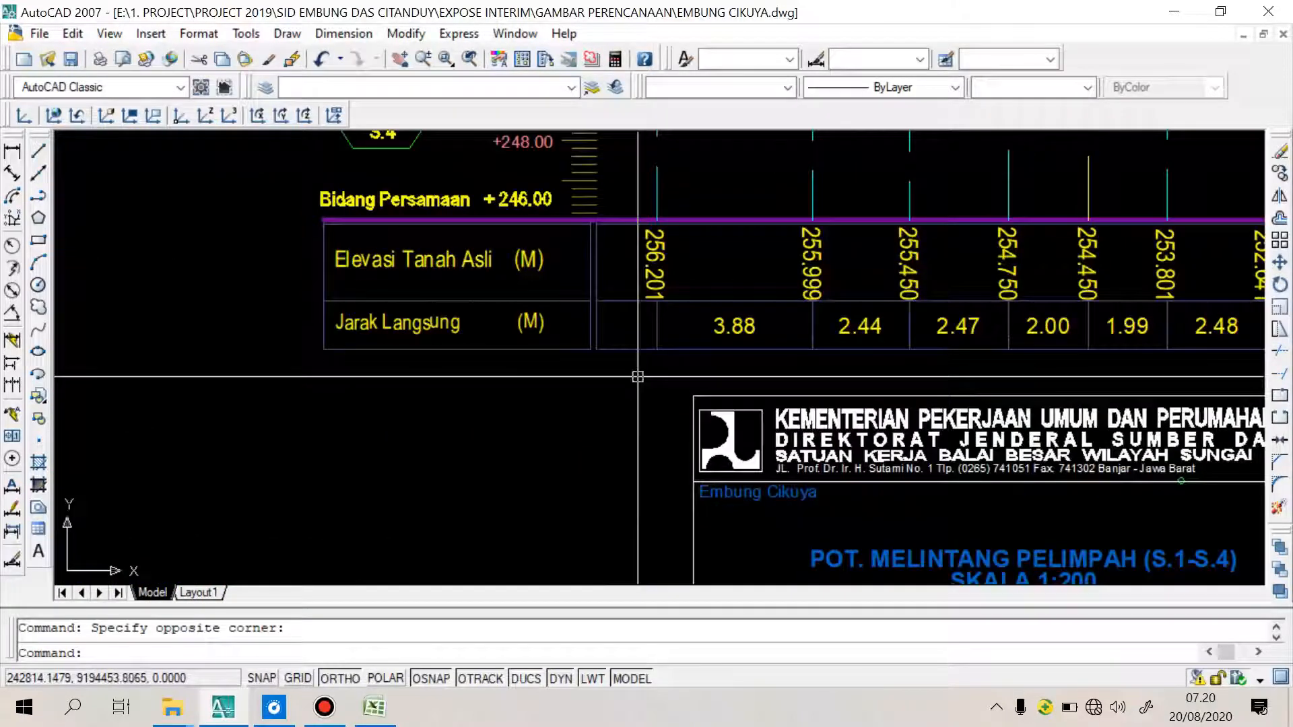
click(636, 387)
scroll(607, 391, down, 8)
click(883, 535)
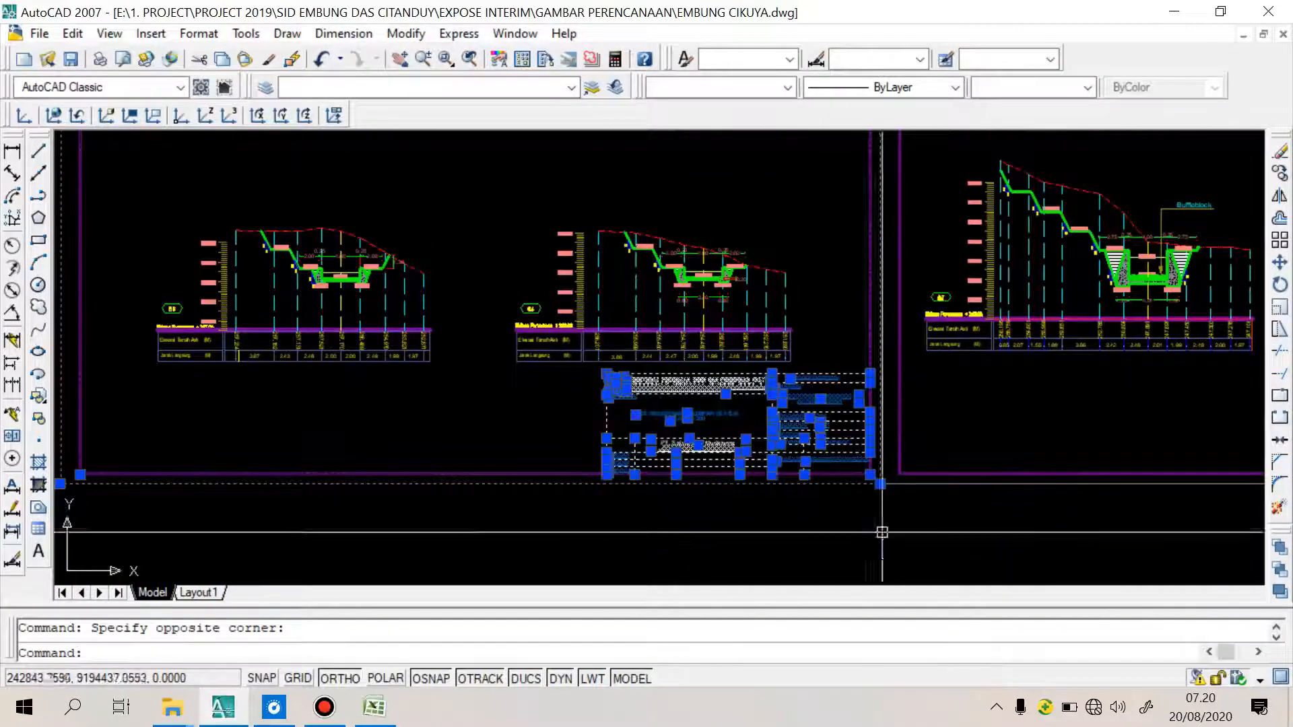
scroll(876, 512, down, 8)
scroll(847, 228, up, 6)
scroll(846, 239, up, 2)
key(Escape)
scroll(701, 361, down, 10)
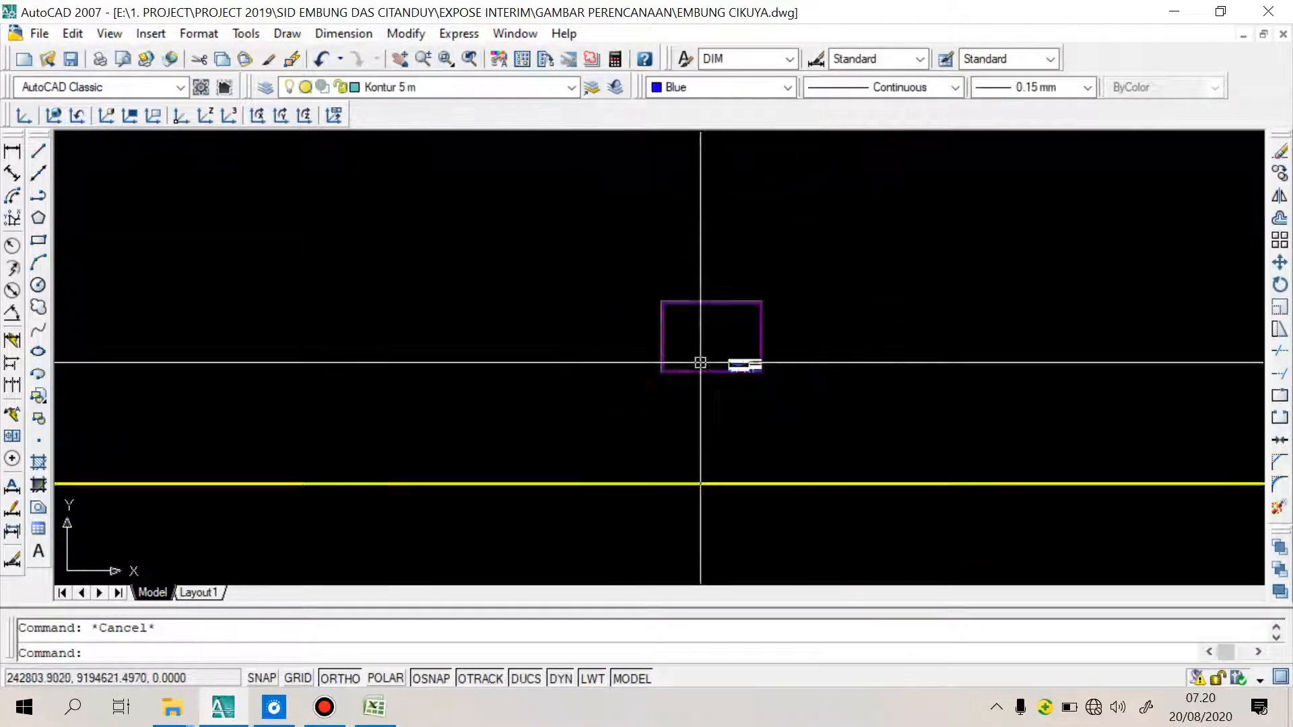
Select the frame lines of the three adjacent spillway cross-section sheets to compare them, and clear the selection
scroll(737, 475, up, 5)
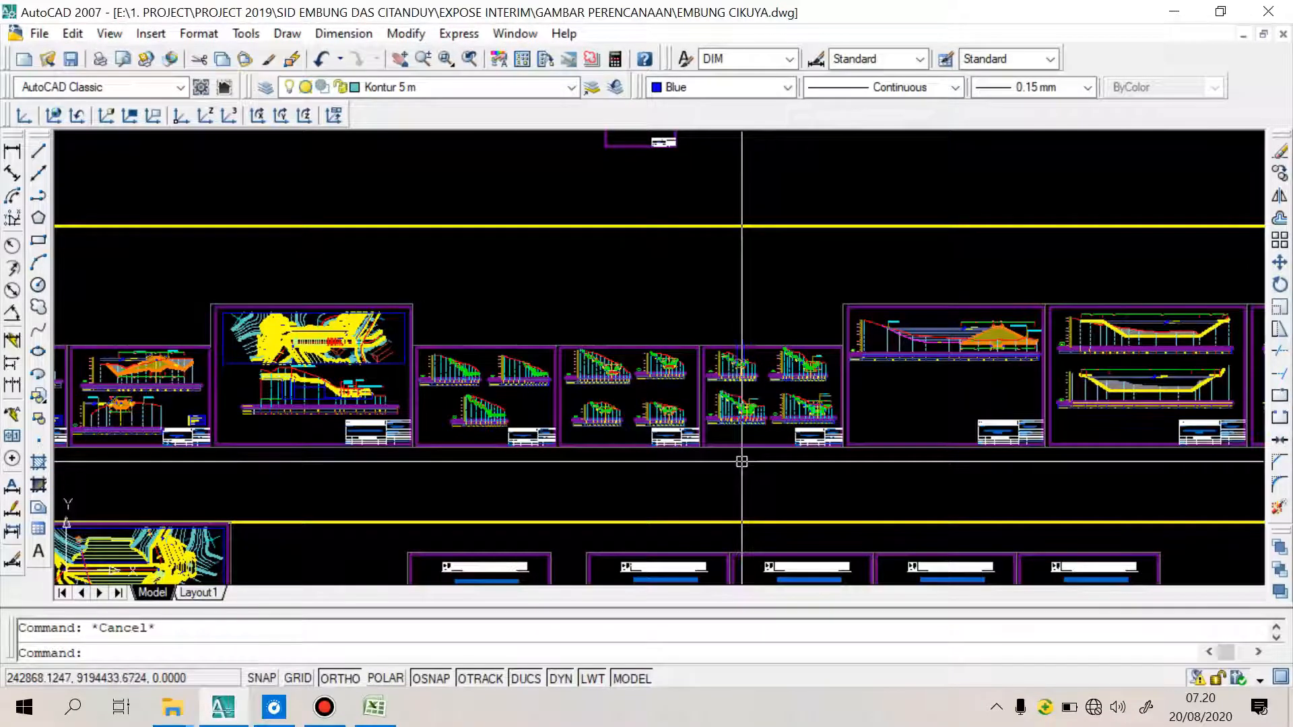
scroll(741, 461, up, 2)
click(745, 453)
click(748, 438)
click(533, 464)
click(516, 434)
click(368, 460)
click(345, 432)
scroll(523, 454, down, 2)
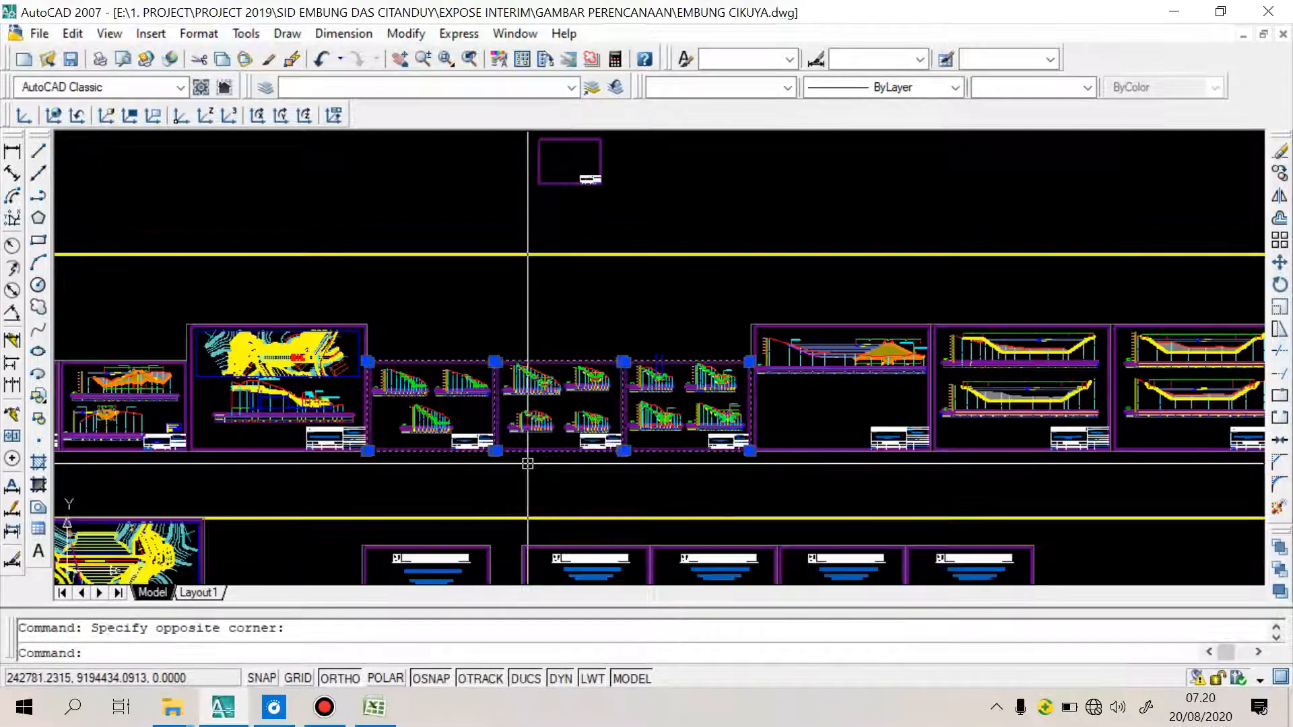
key(Escape)
Select the inner and outer frame lines of the scaled sheet copy above the yellow line
scroll(528, 464, down, 5)
scroll(604, 317, up, 8)
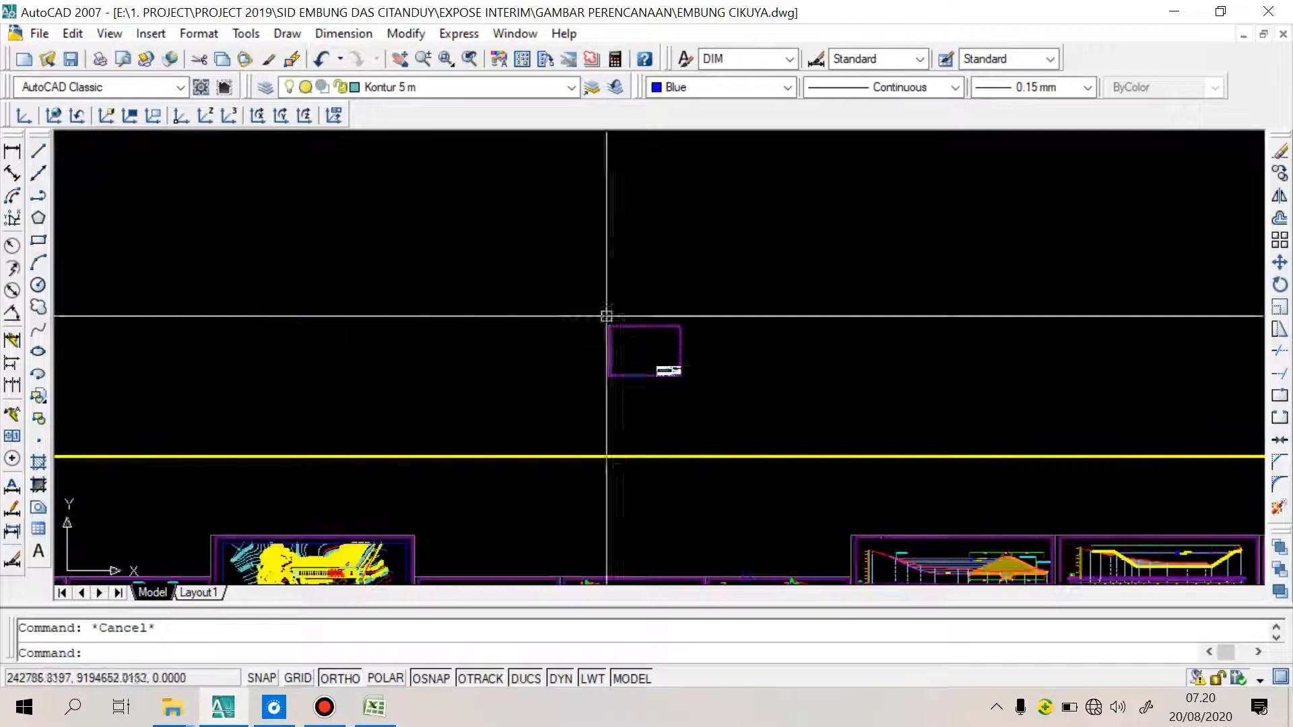
scroll(649, 366, up, 2)
click(643, 364)
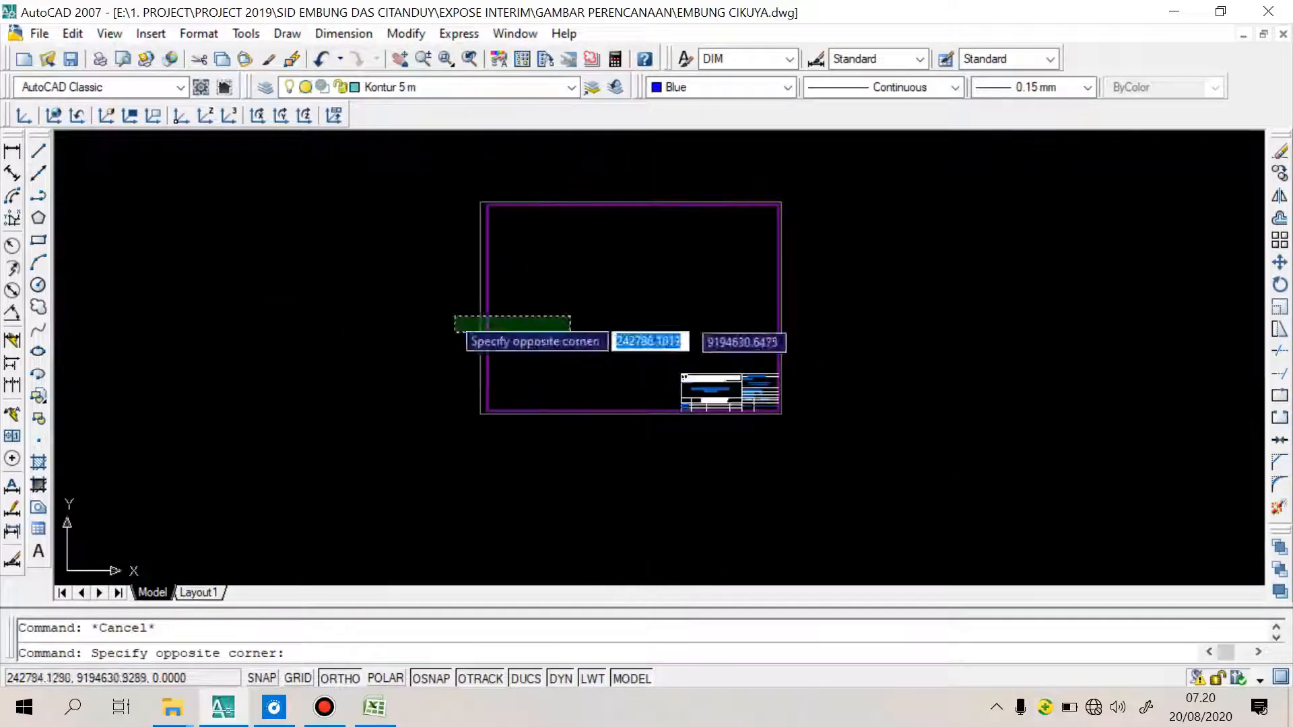
click(455, 315)
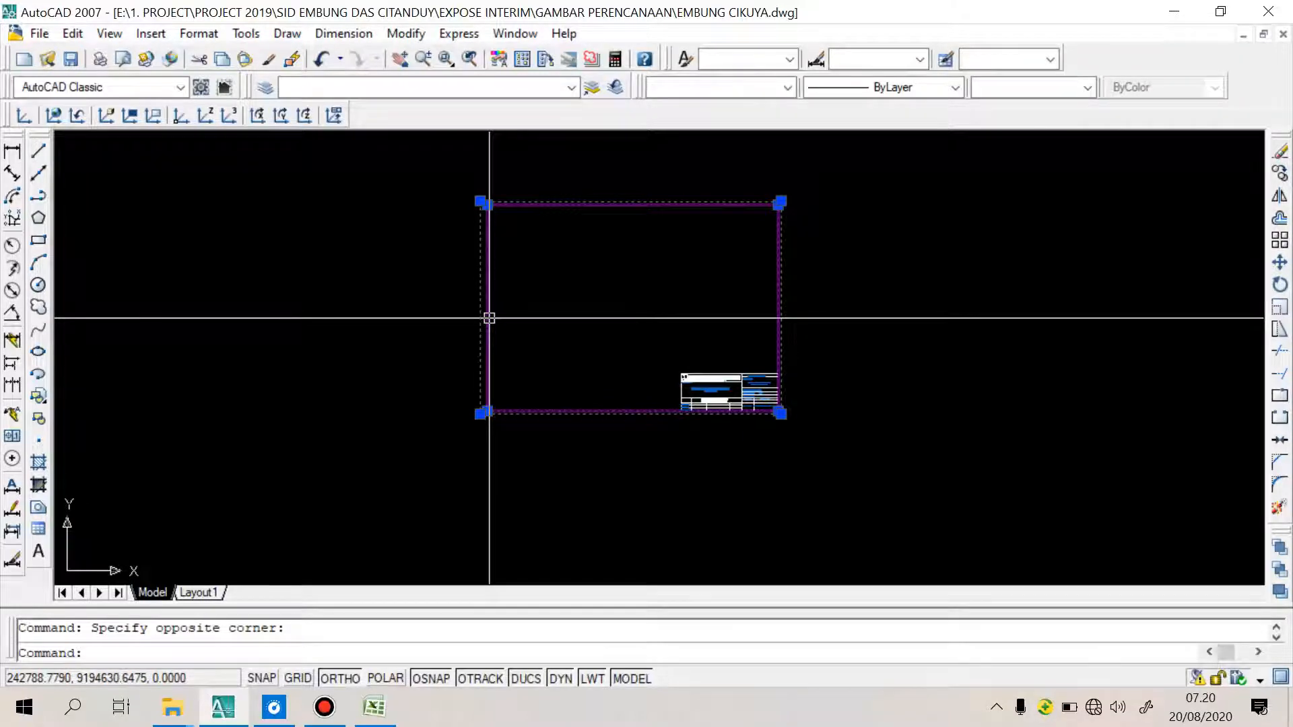
click(330, 706)
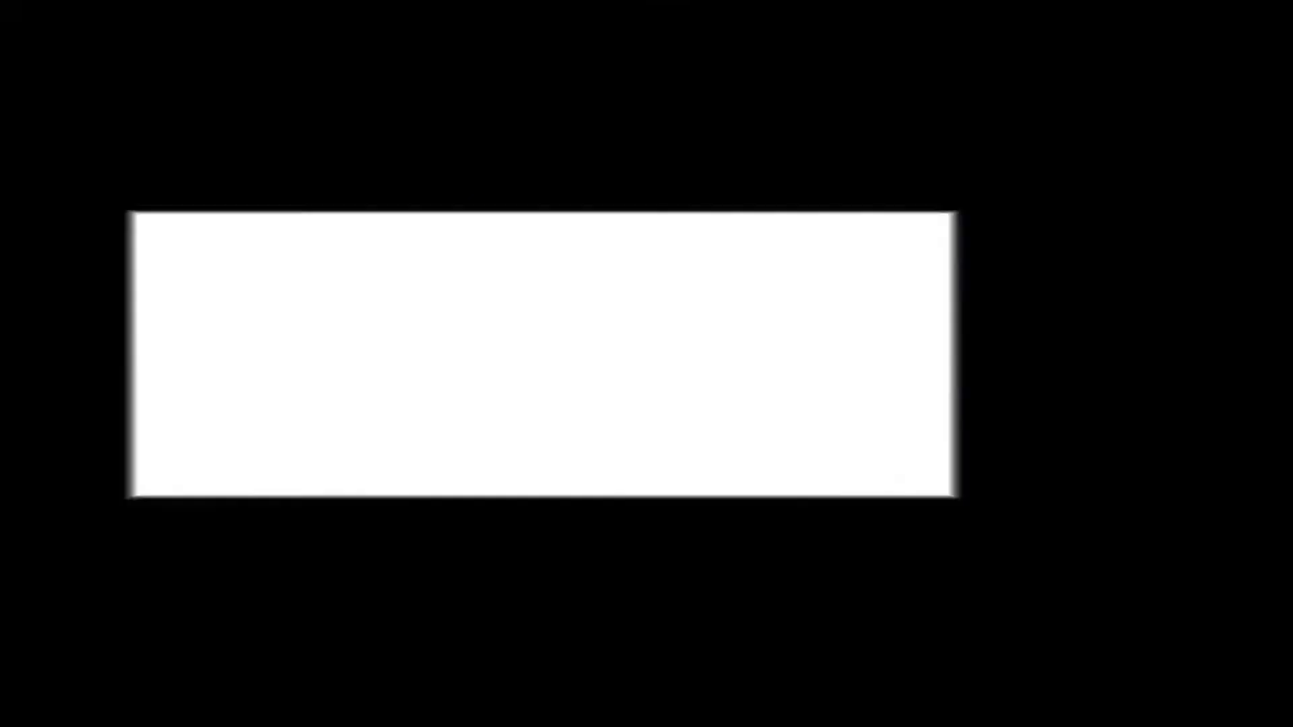